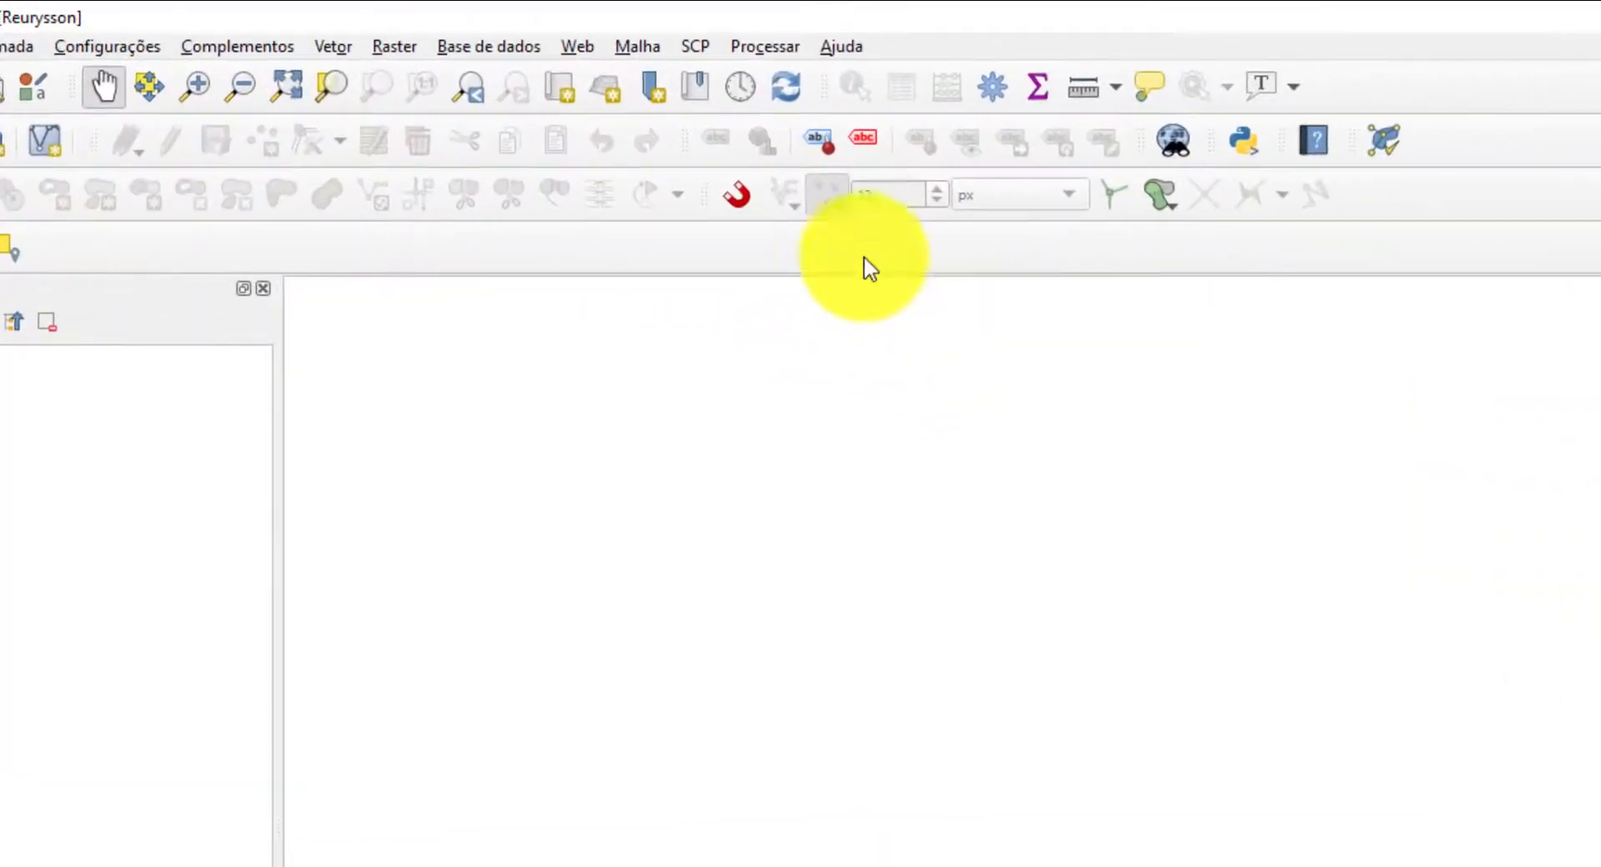
- Look up the QuickMapServices plugin among the plugins that are not installed
{"action": "left_click", "coordinate": [234, 50]}
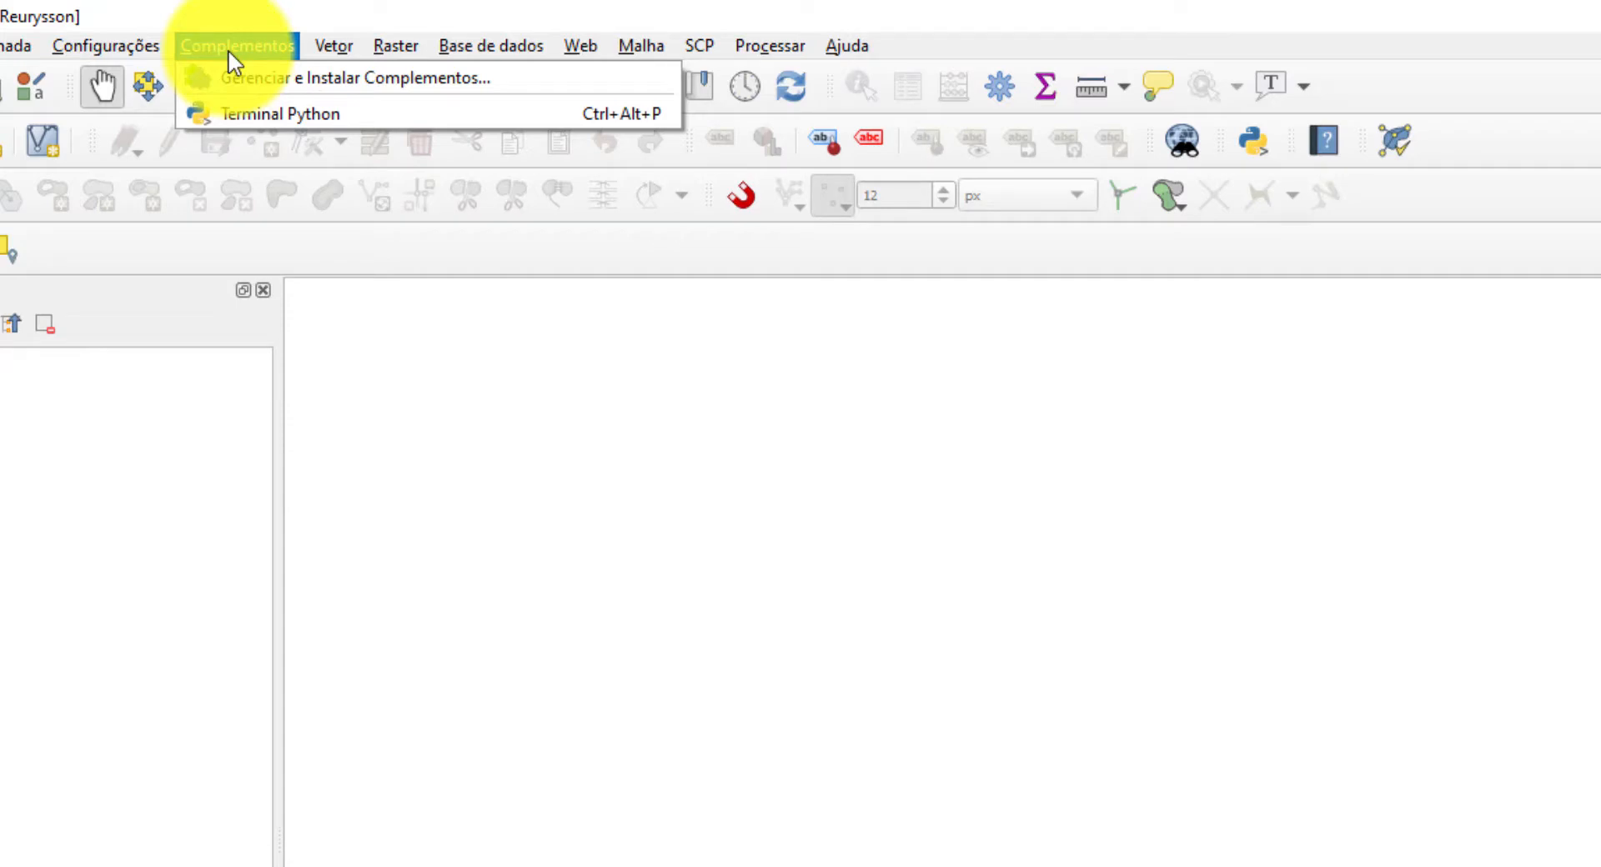
{"action": "left_click", "coordinate": [230, 76]}
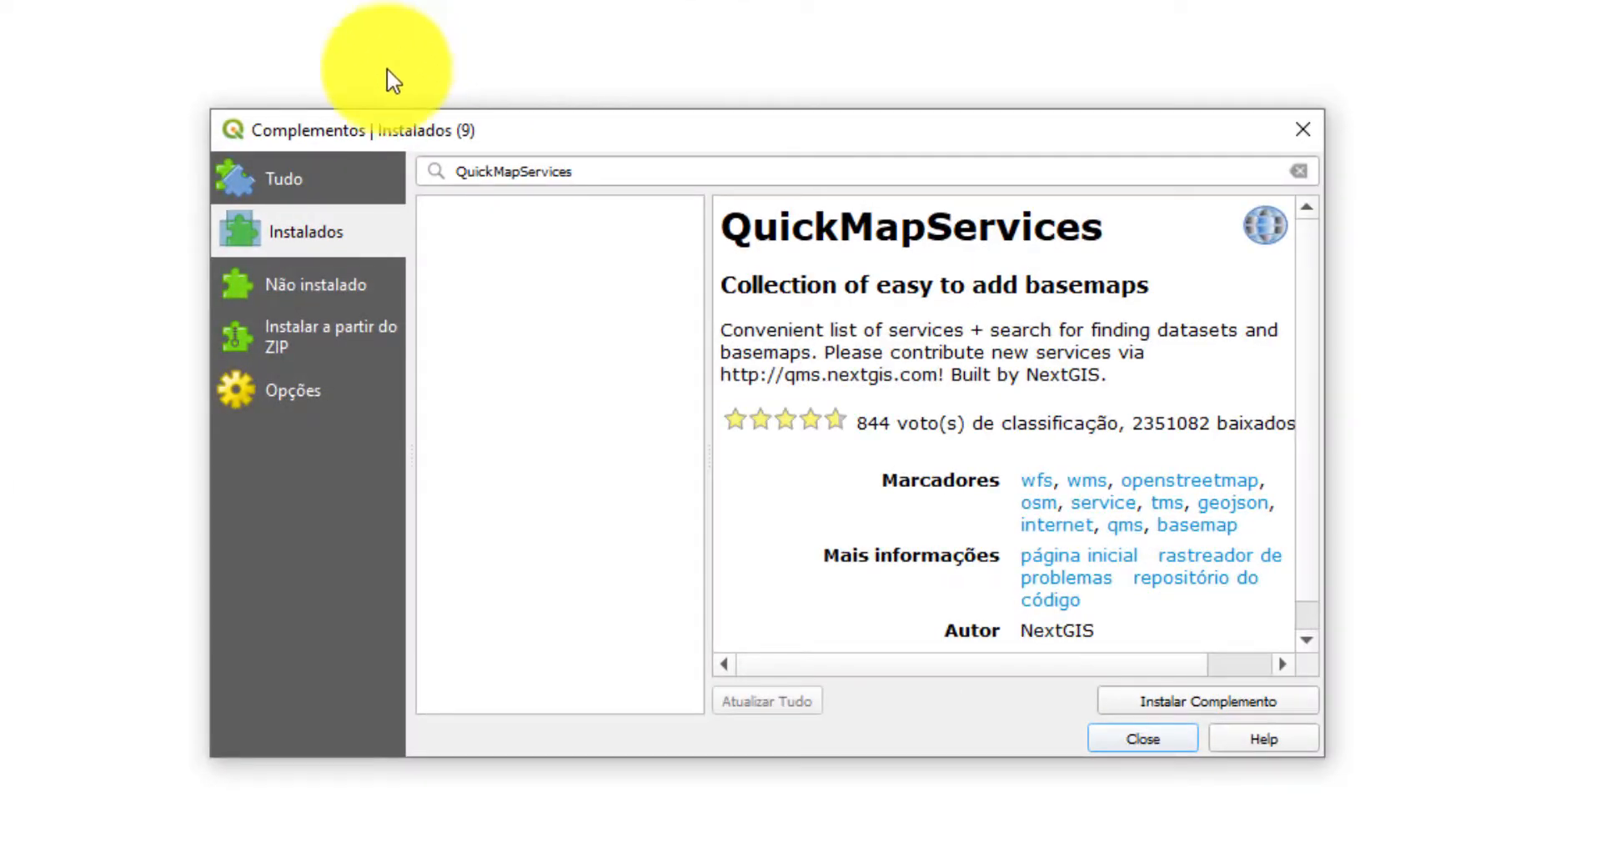
{"action": "left_click_drag", "start_coordinate": [632, 161], "coordinate": [412, 158]}
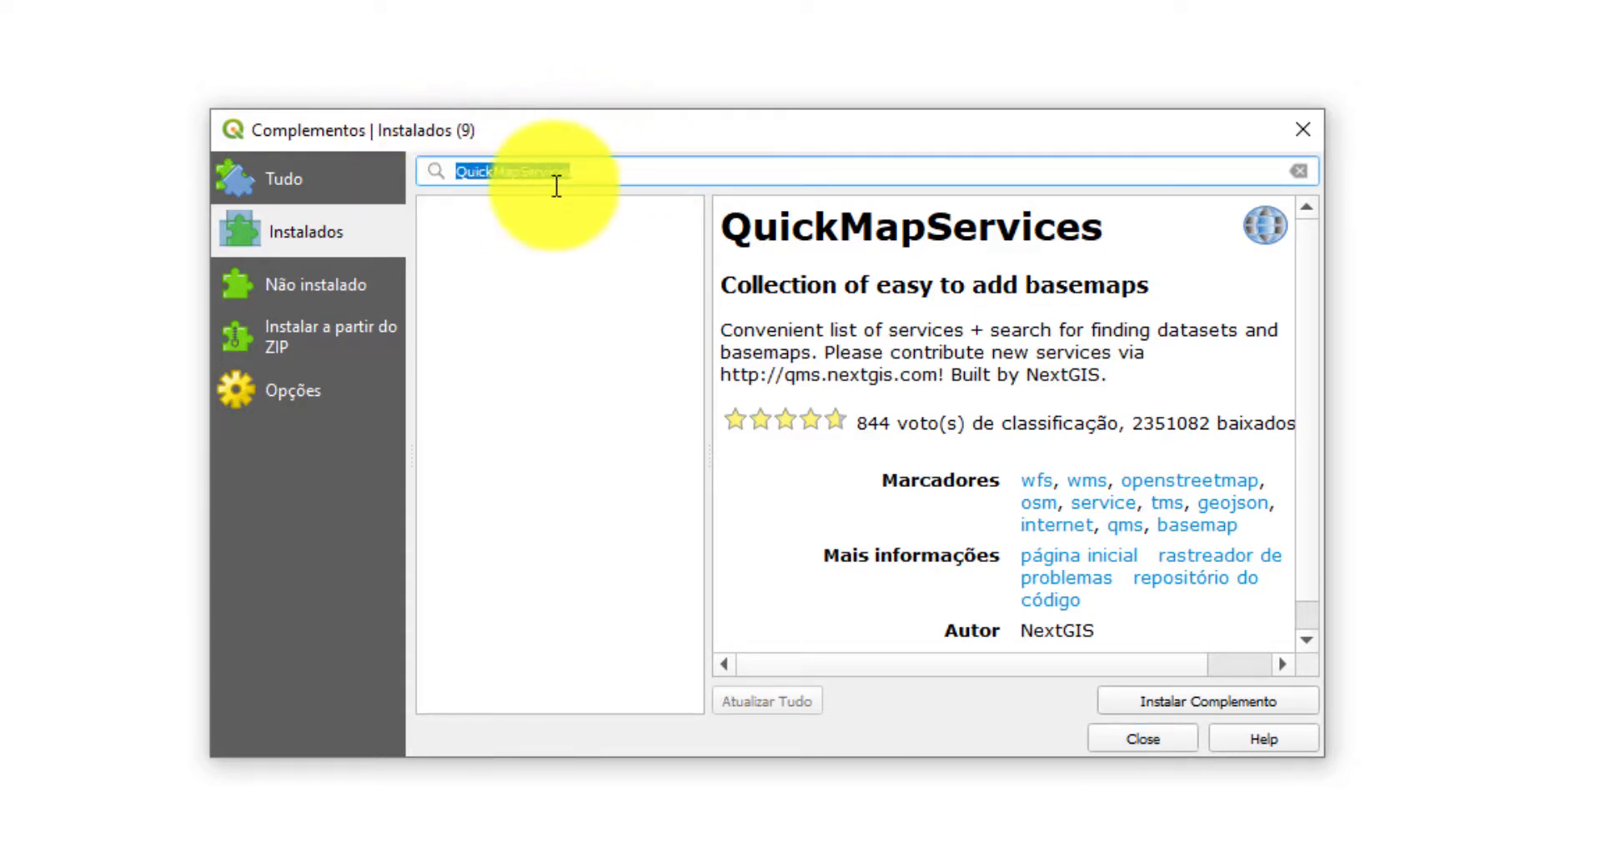
{"action": "left_click", "coordinate": [342, 294]}
{"action": "left_click", "coordinate": [620, 168]}
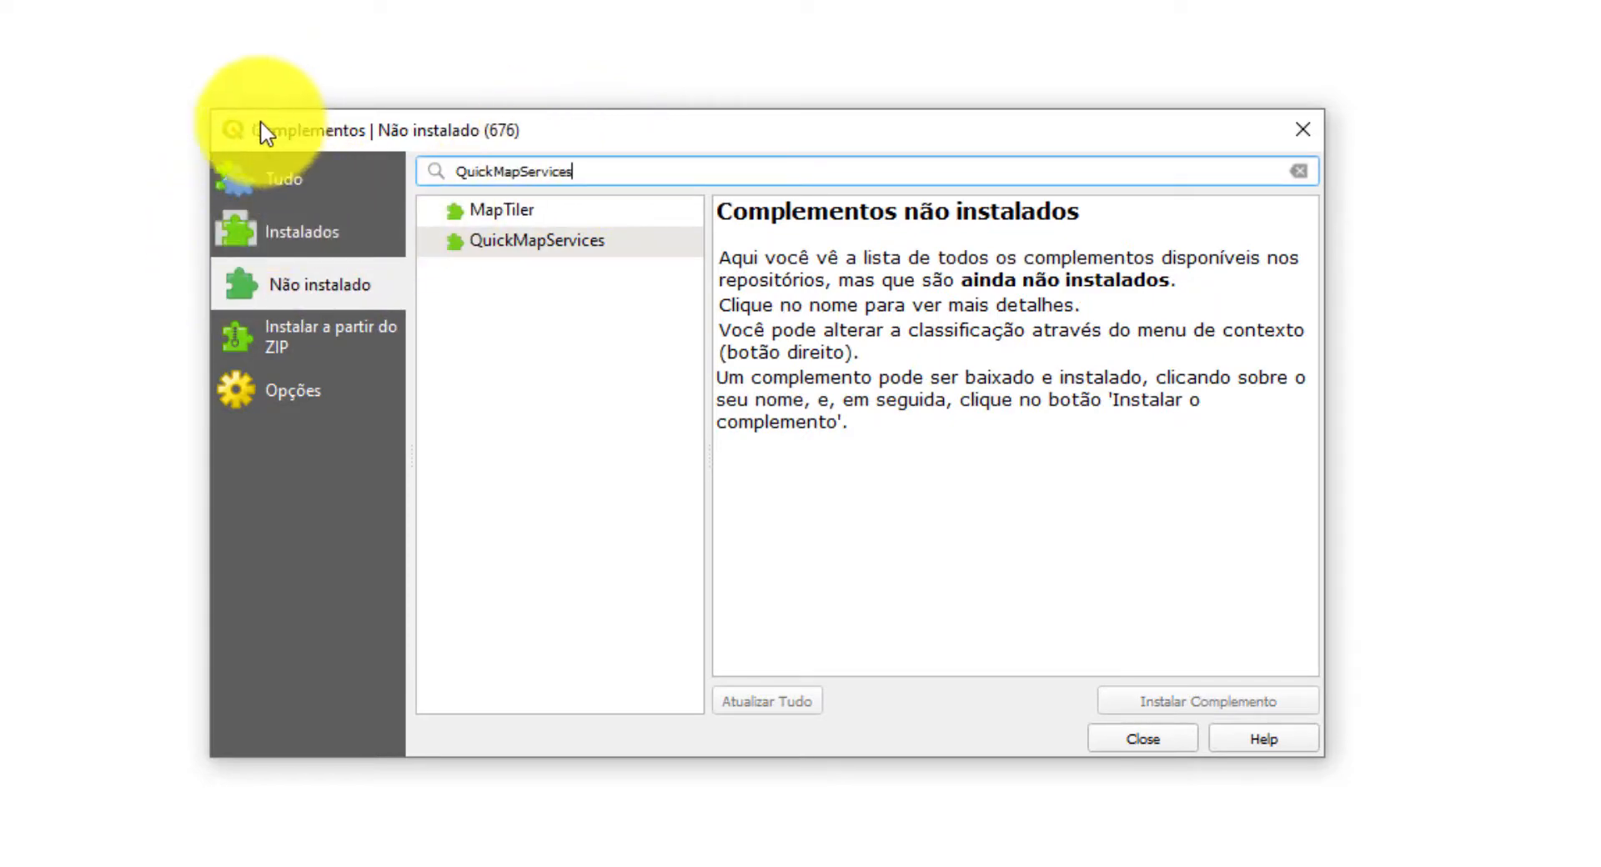
{"action": "left_click_drag", "start_coordinate": [214, 109], "coordinate": [96, 15]}
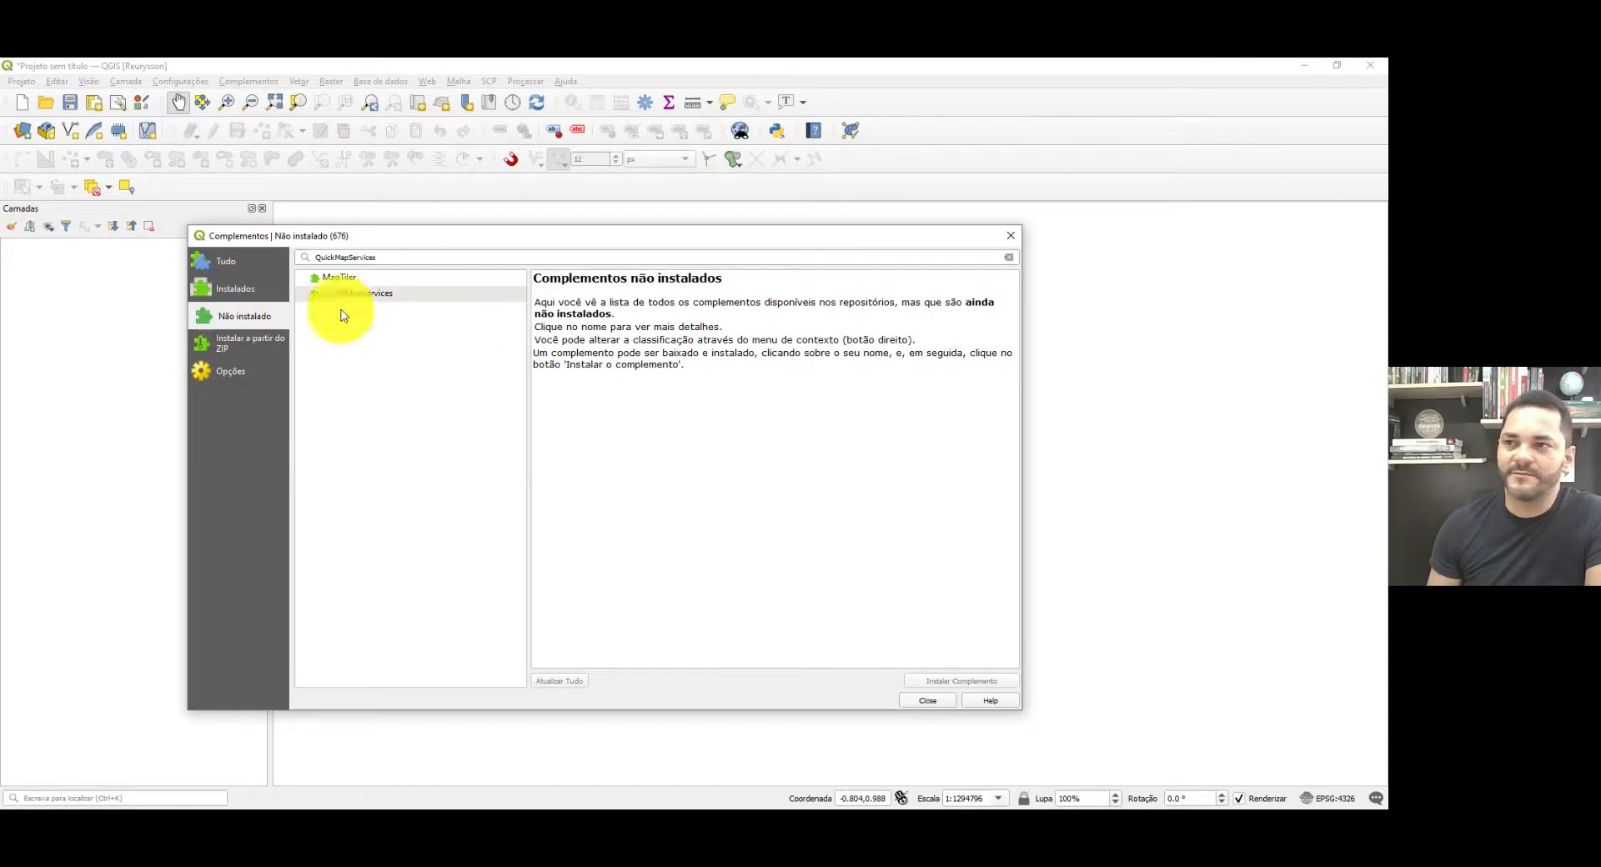
{"action": "left_click_drag", "start_coordinate": [409, 257], "coordinate": [271, 224]}
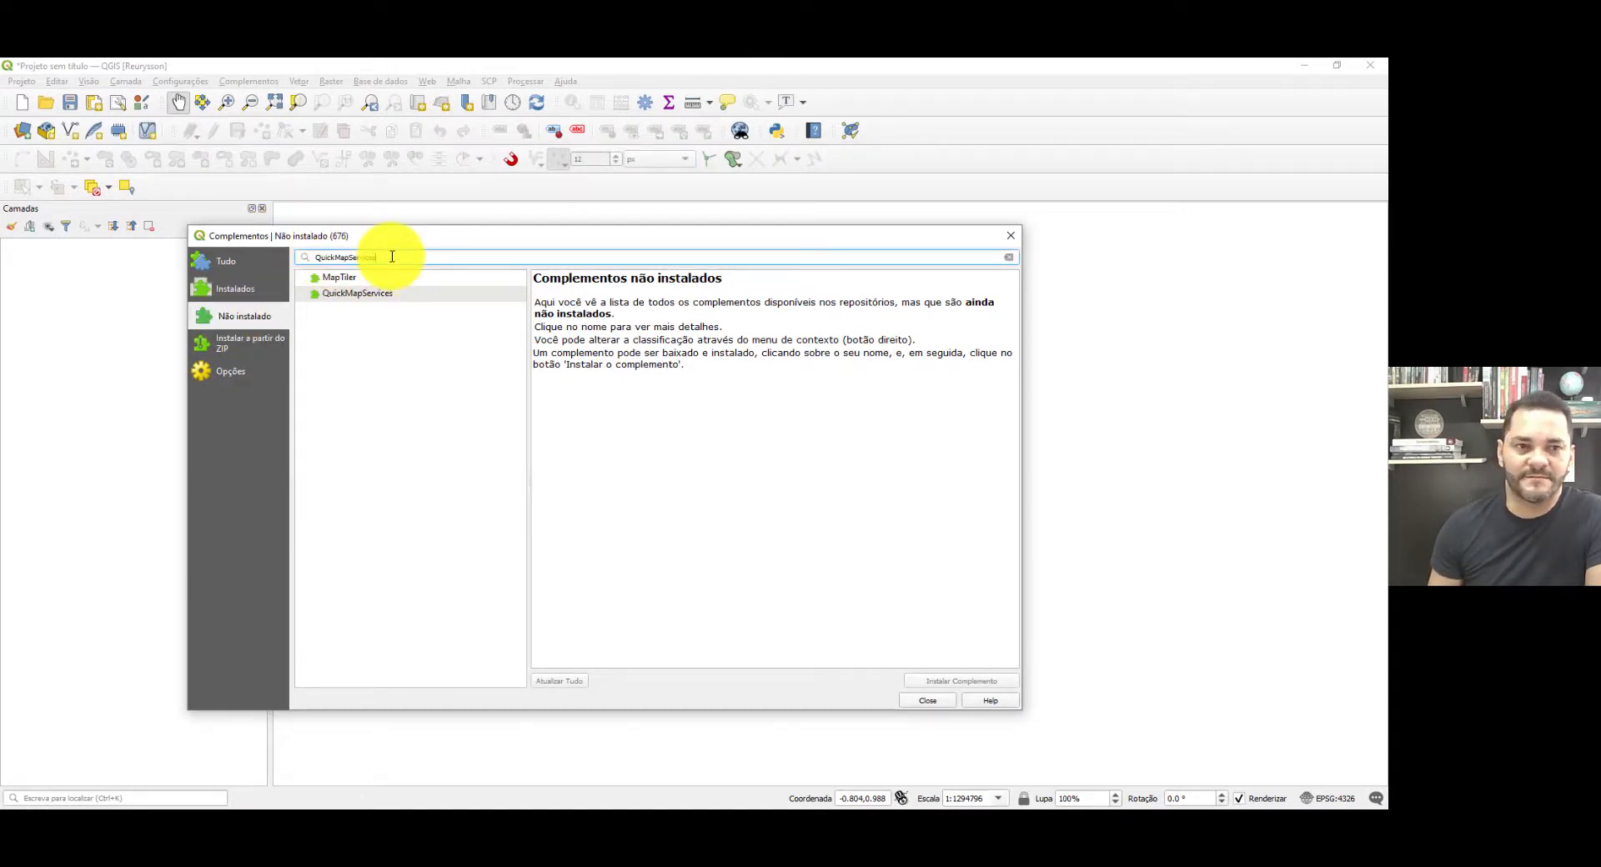
- Install the QuickMapServices plugin and close the plugin manager
{"action": "left_click", "coordinate": [346, 296]}
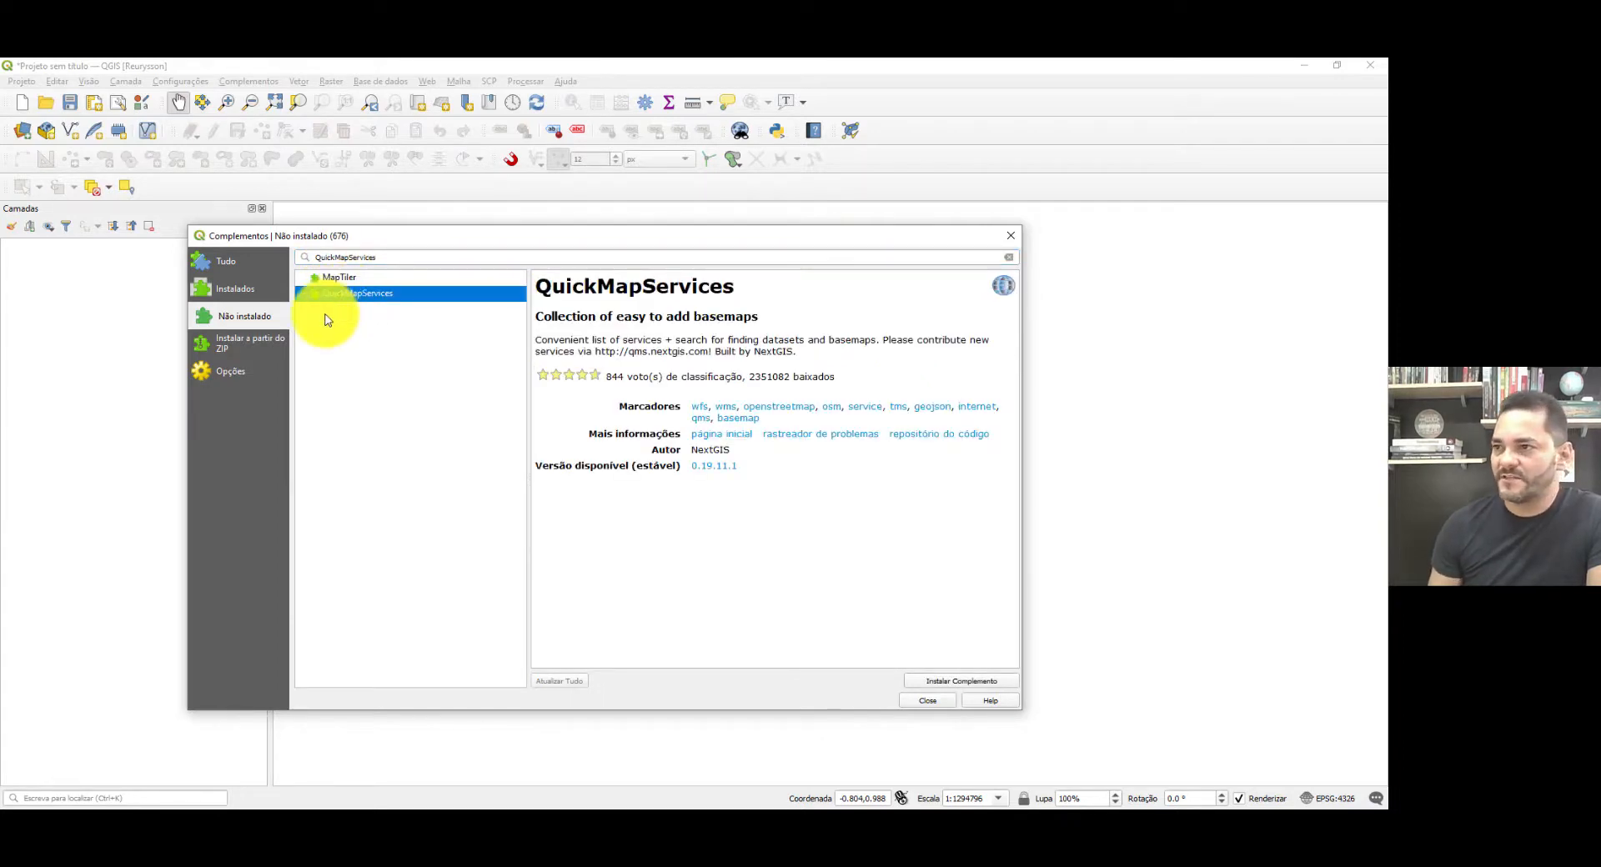
{"action": "left_click", "coordinate": [944, 692]}
{"action": "left_click", "coordinate": [694, 492]}
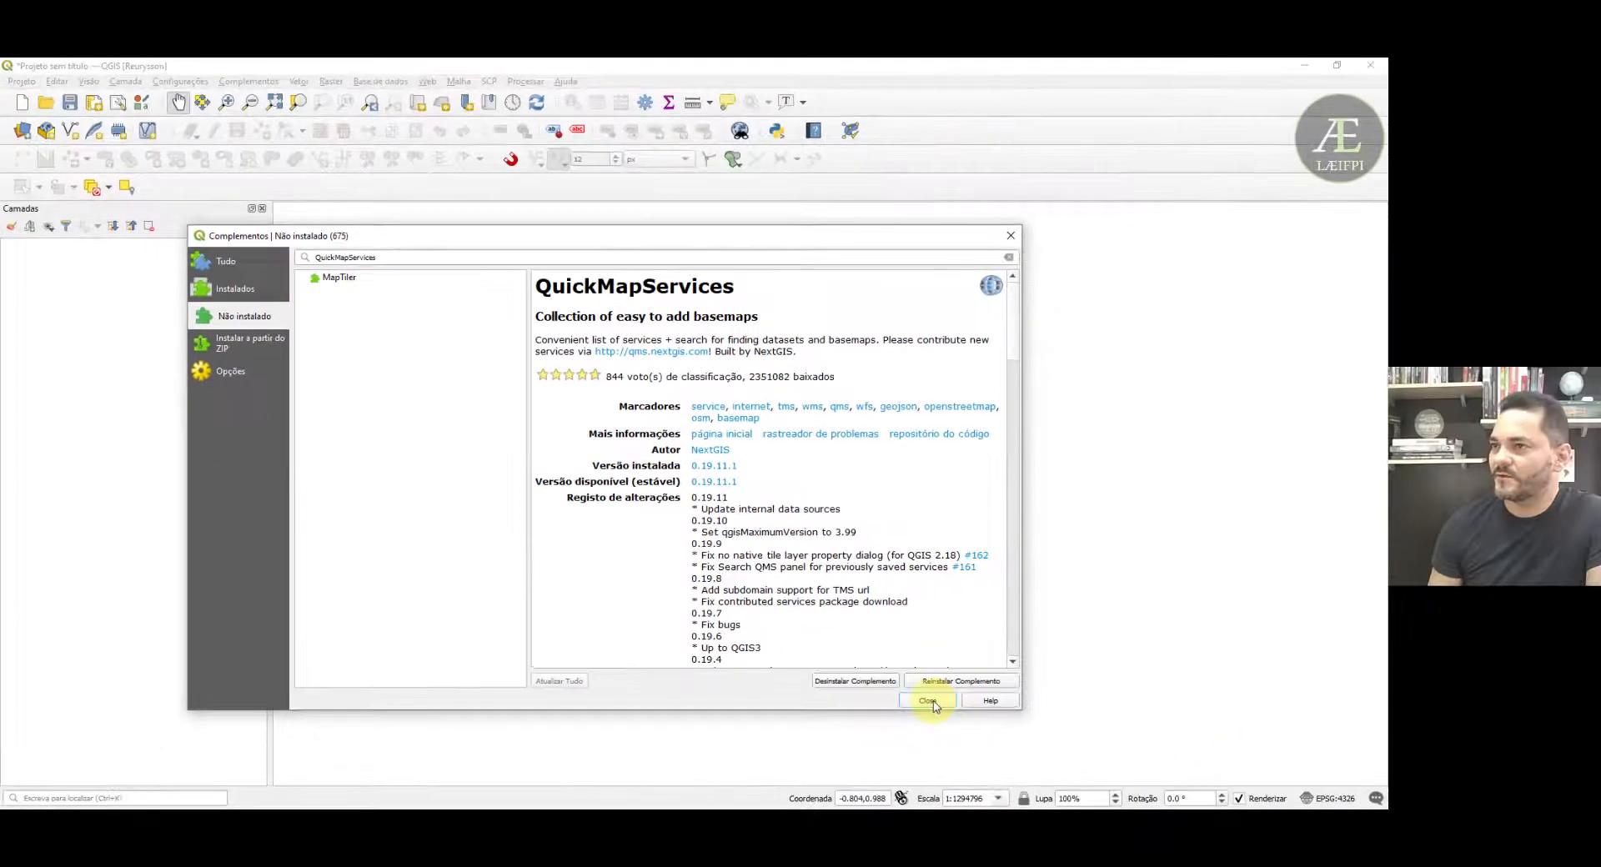
{"action": "left_click", "coordinate": [1209, 759]}
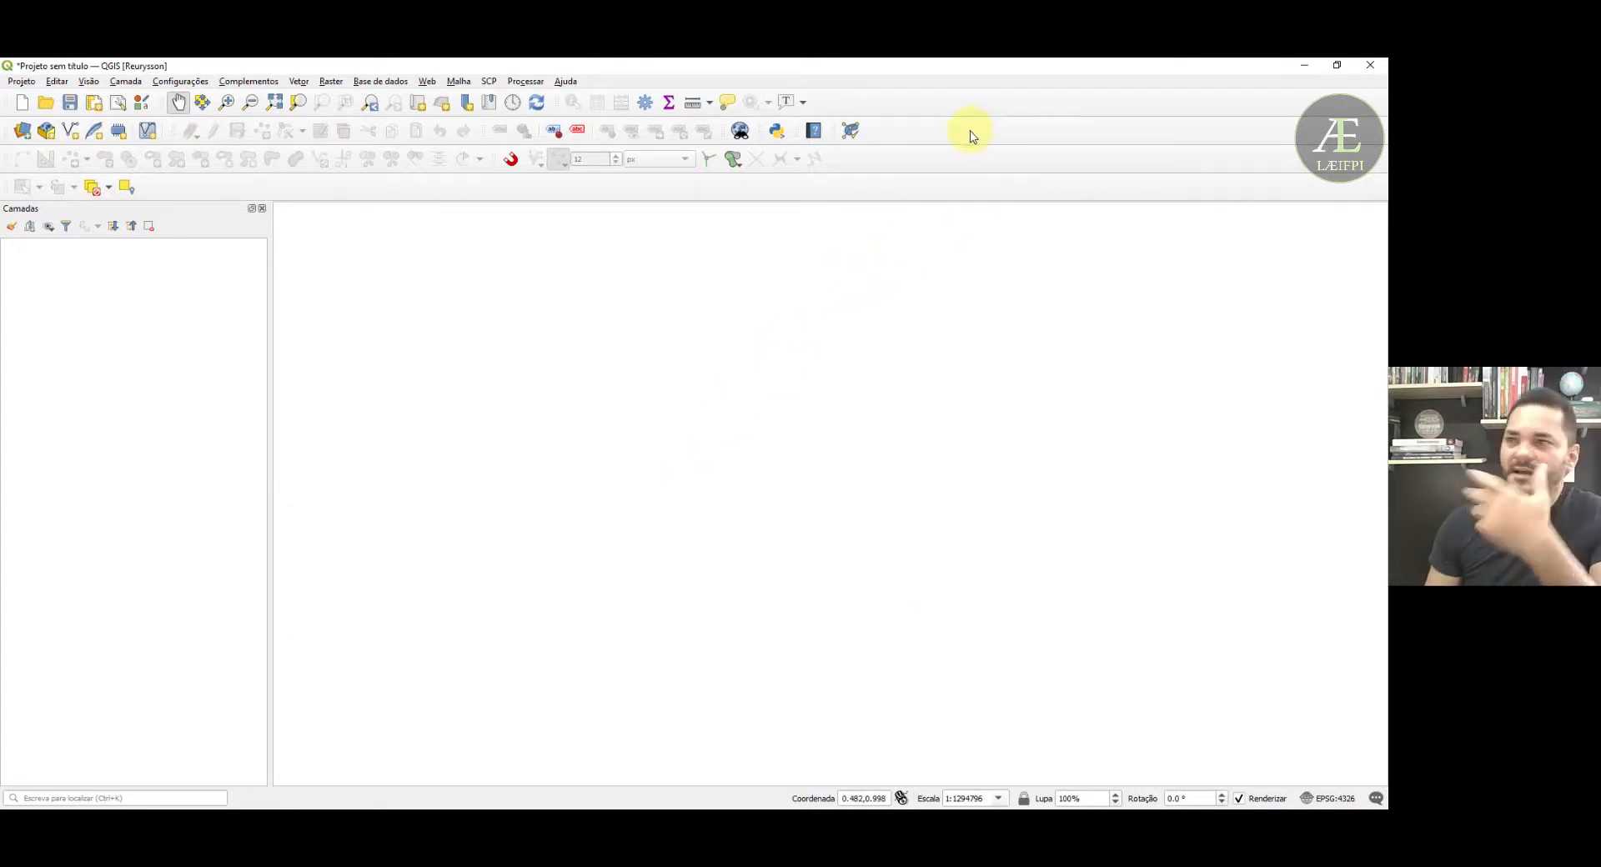
- Show the Search QMS panel and add the Google.cn Satellites basemap to the project
{"action": "right_click", "coordinate": [1024, 138]}
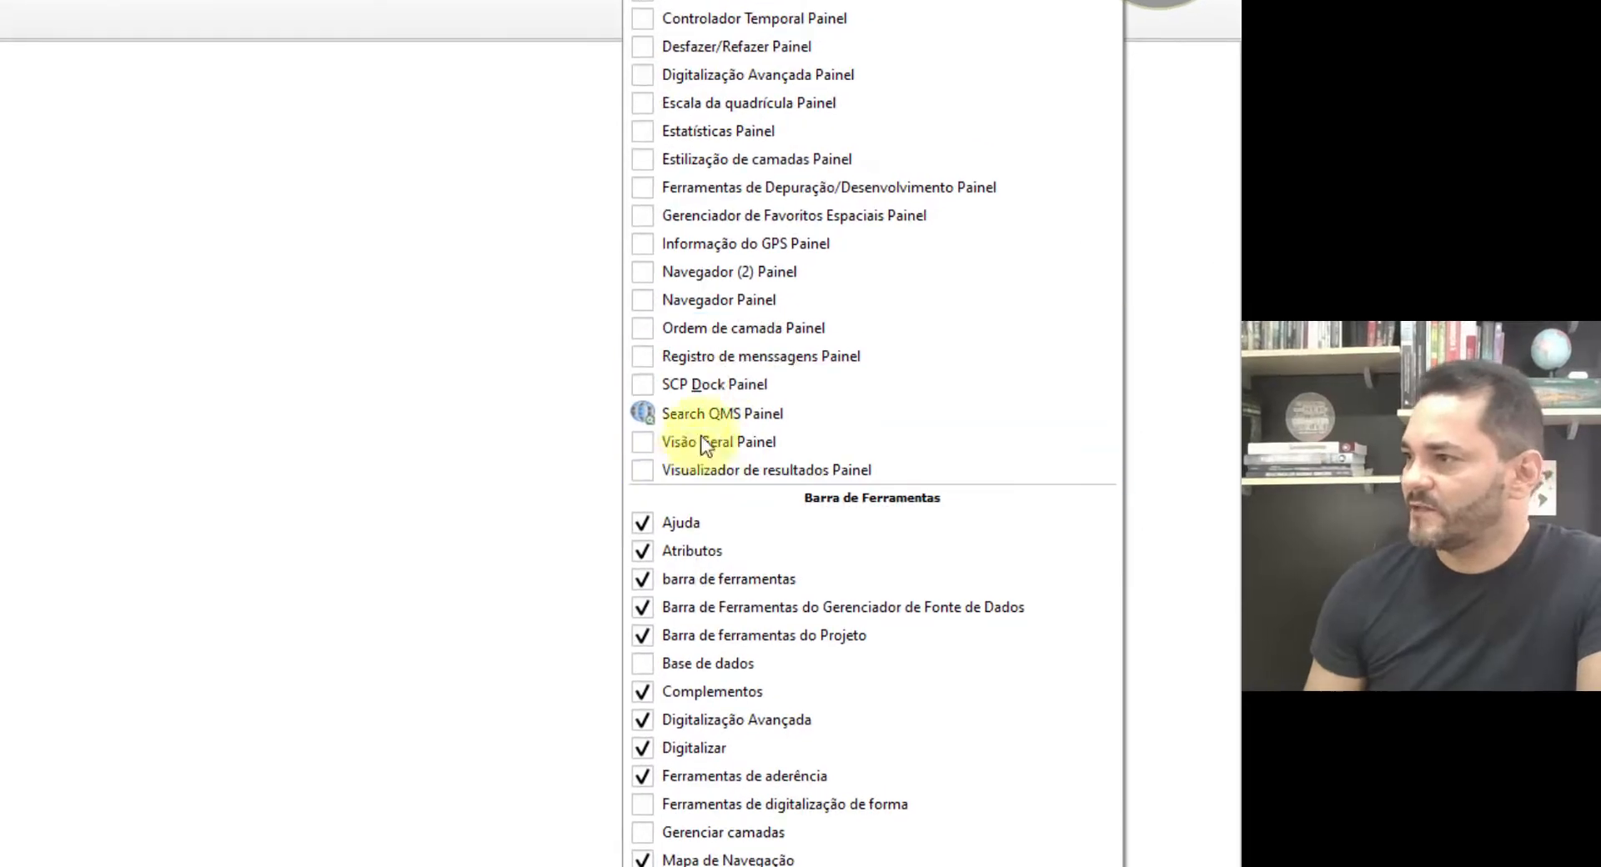
{"action": "left_click", "coordinate": [757, 413]}
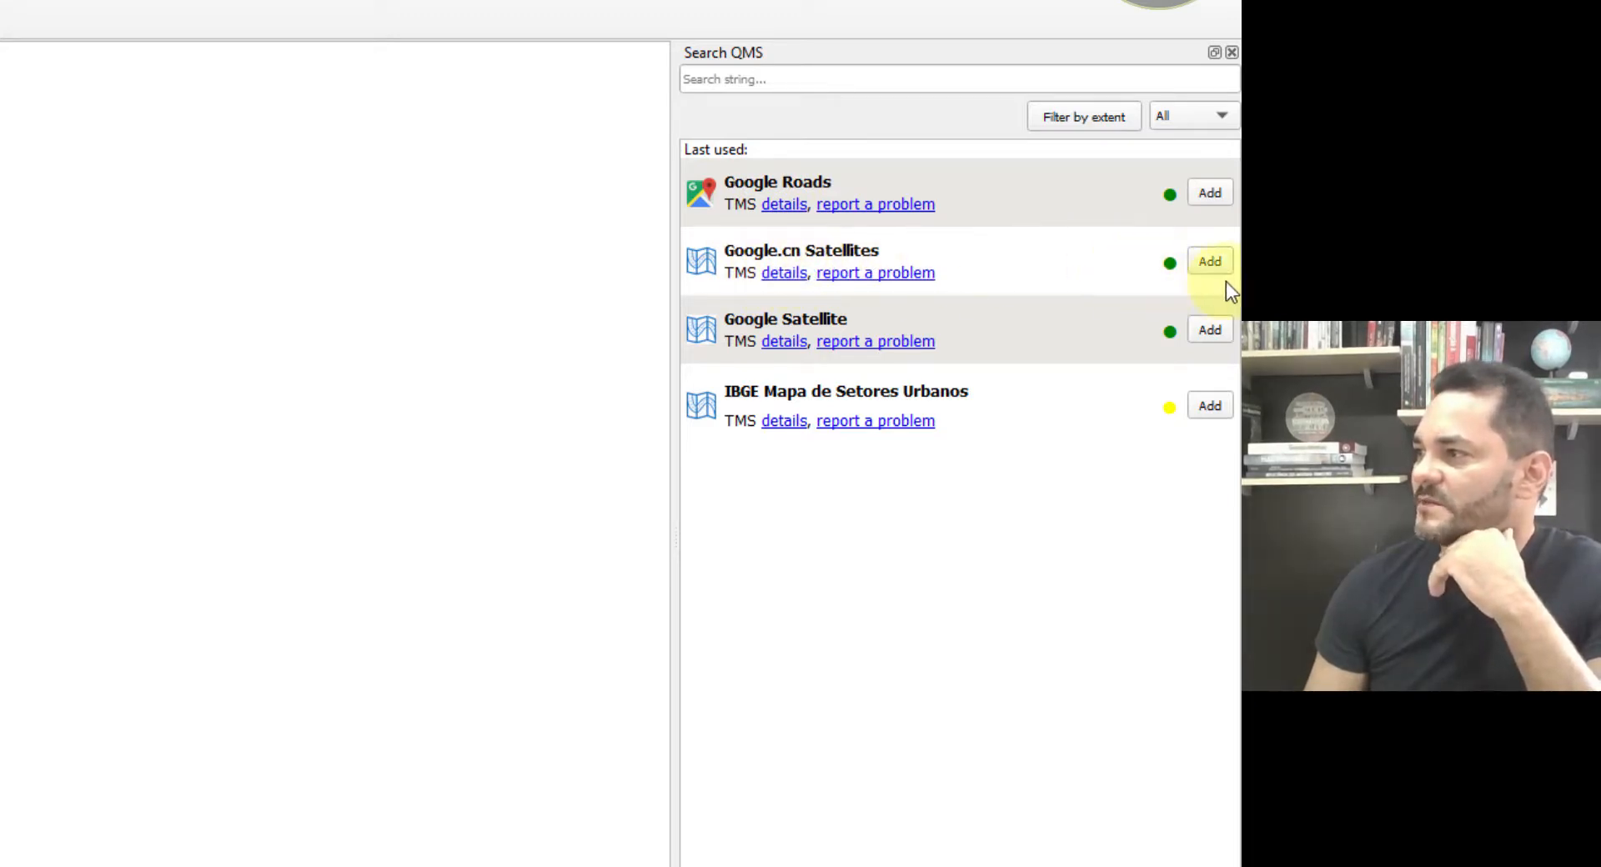
{"action": "left_click", "coordinate": [1218, 261]}
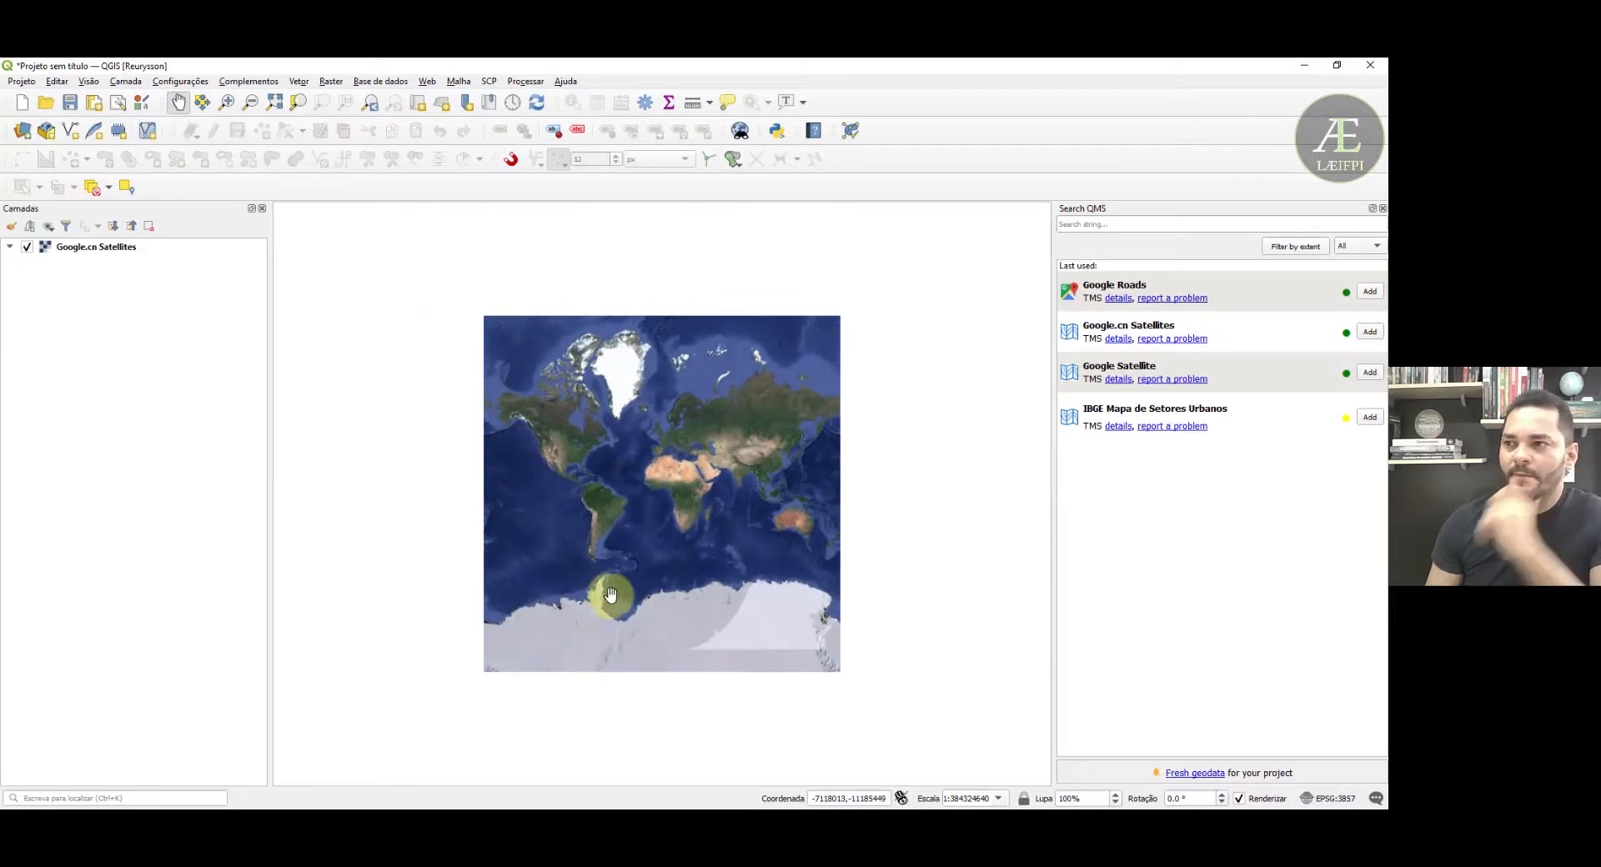
- Zoom the map in from the world view to the inland riverside city in northeastern Brazil
{"action": "scroll", "coordinate": [597, 527], "scroll_direction": "up", "scroll_amount": 2}
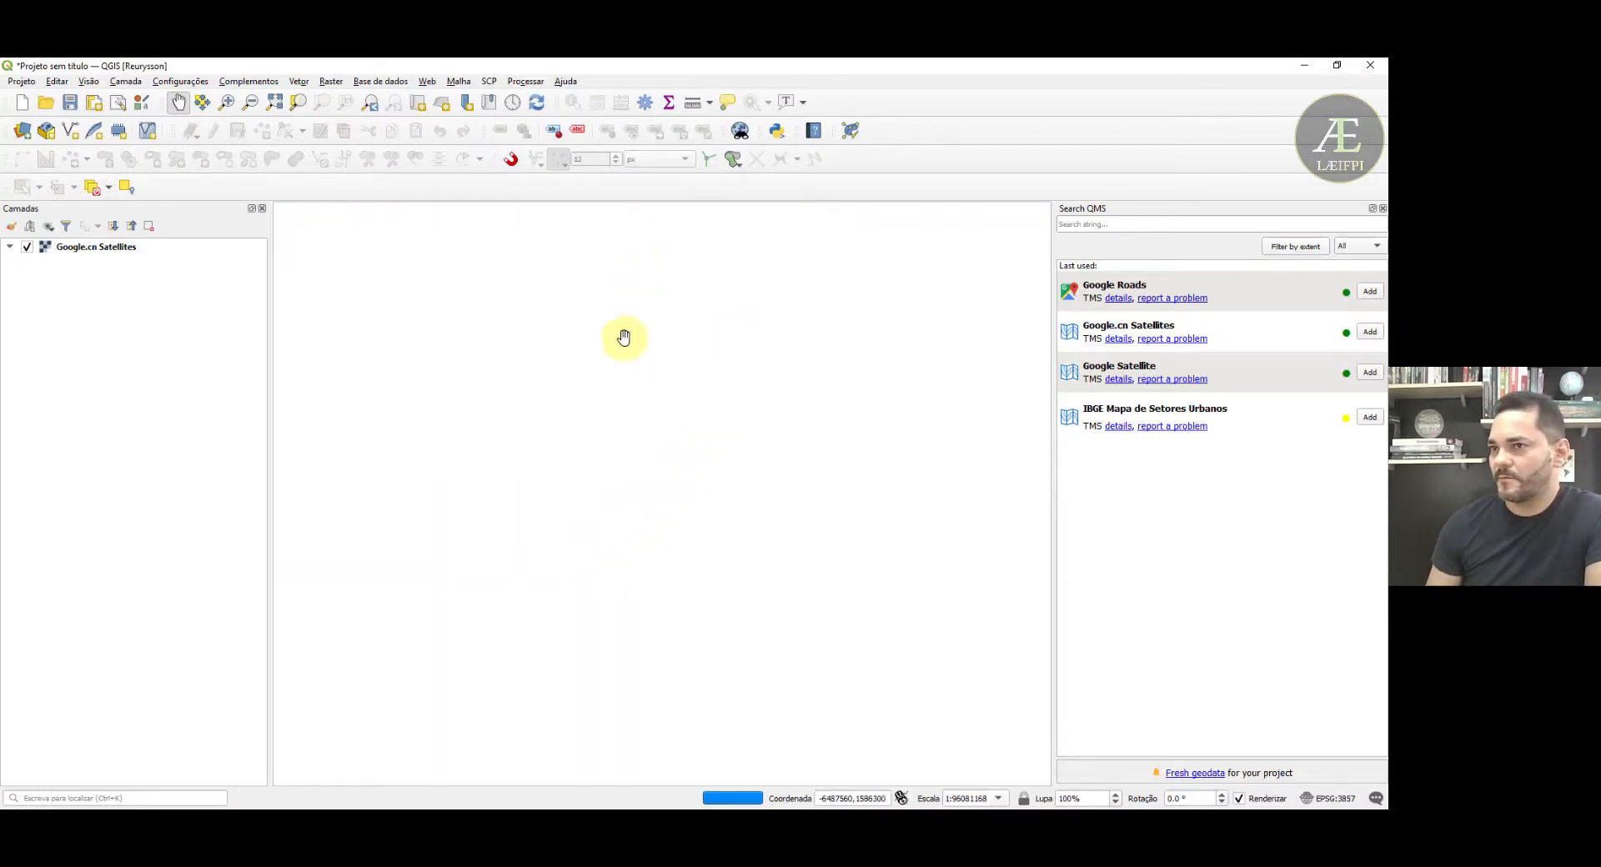
{"action": "scroll", "coordinate": [692, 408], "scroll_direction": "up", "scroll_amount": 1}
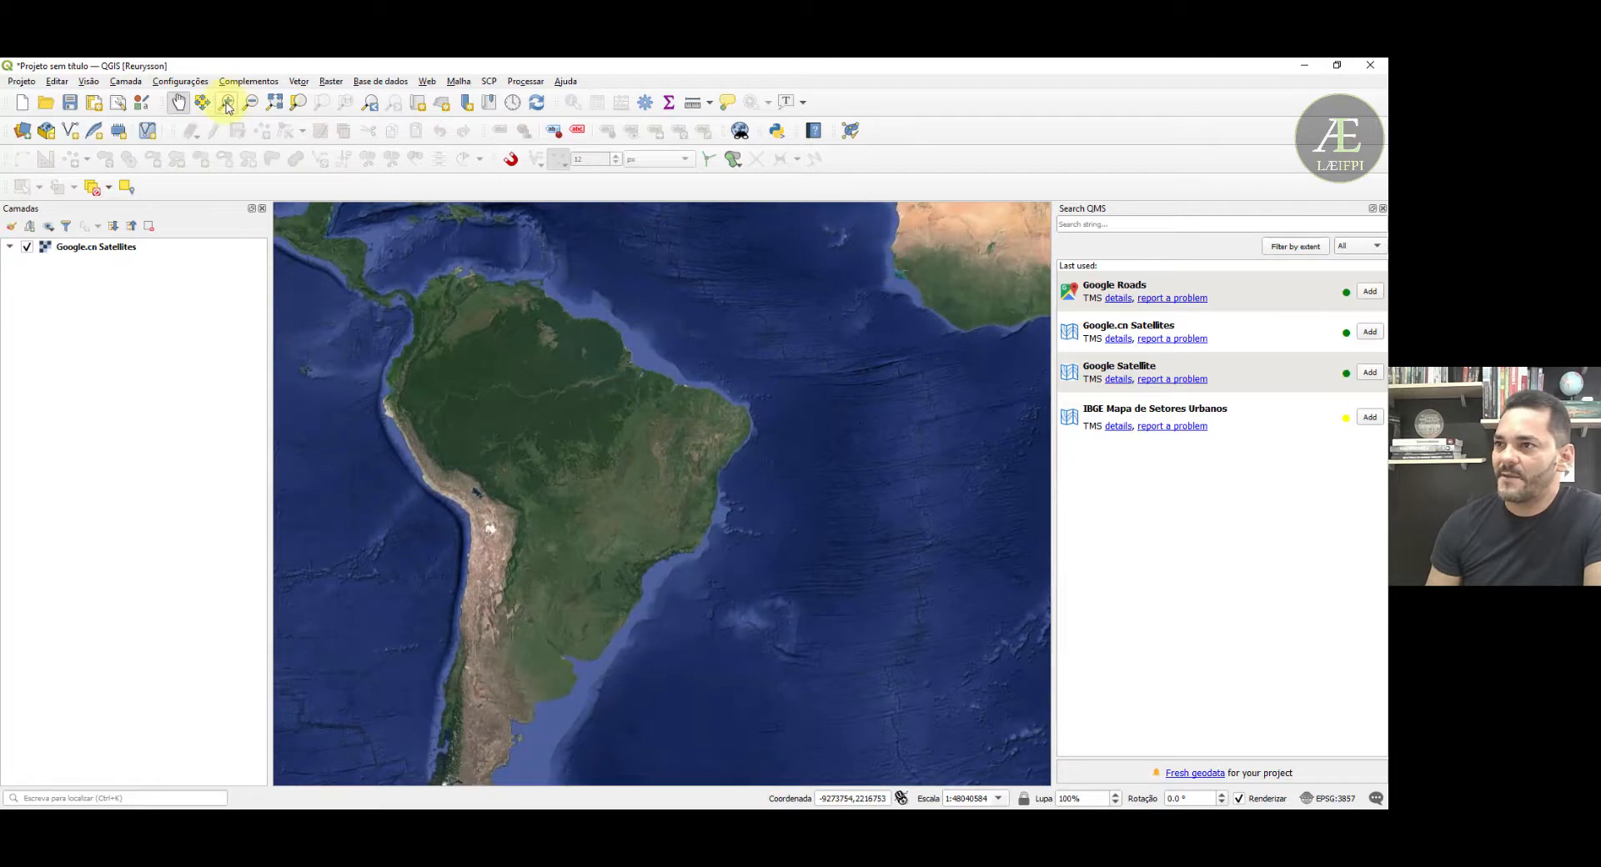
{"action": "left_click", "coordinate": [227, 103]}
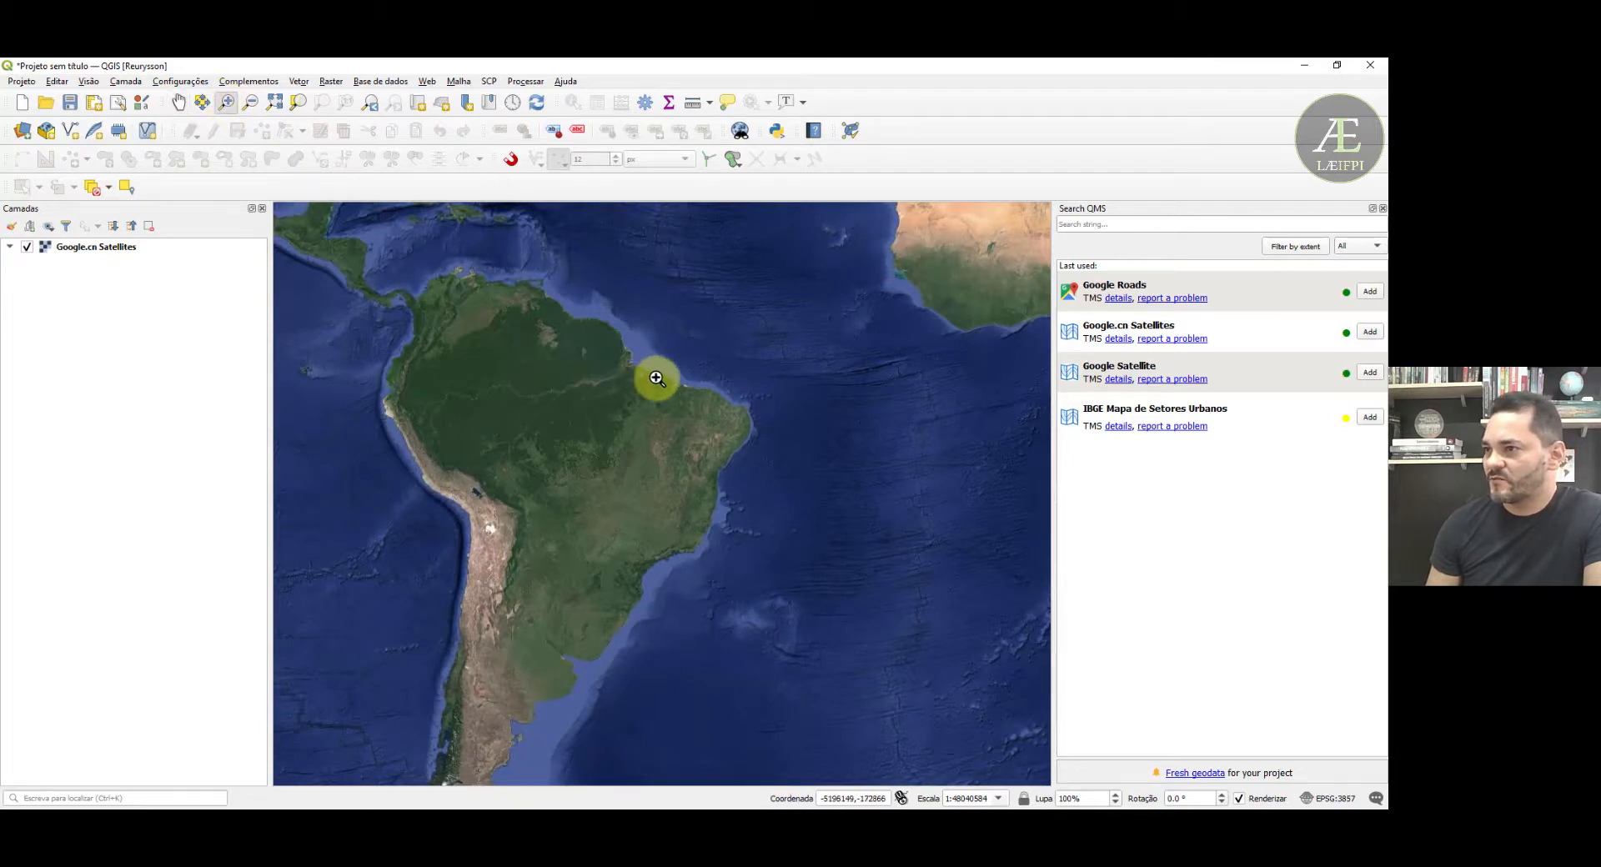
{"action": "left_click_drag", "start_coordinate": [656, 378], "coordinate": [724, 443]}
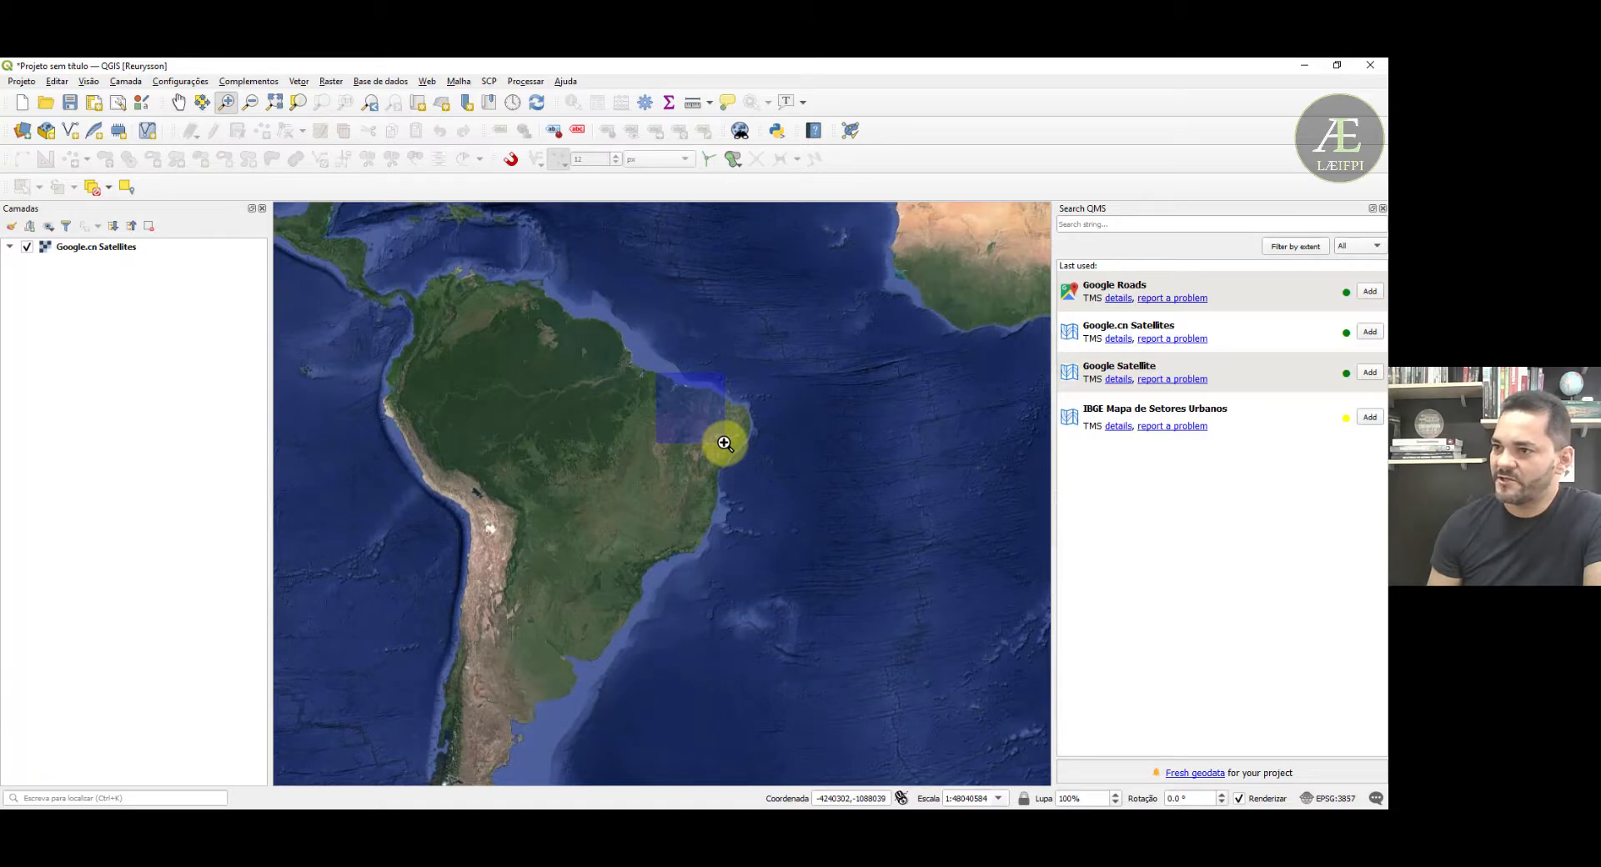
{"action": "left_click_drag", "start_coordinate": [724, 443], "coordinate": [725, 443]}
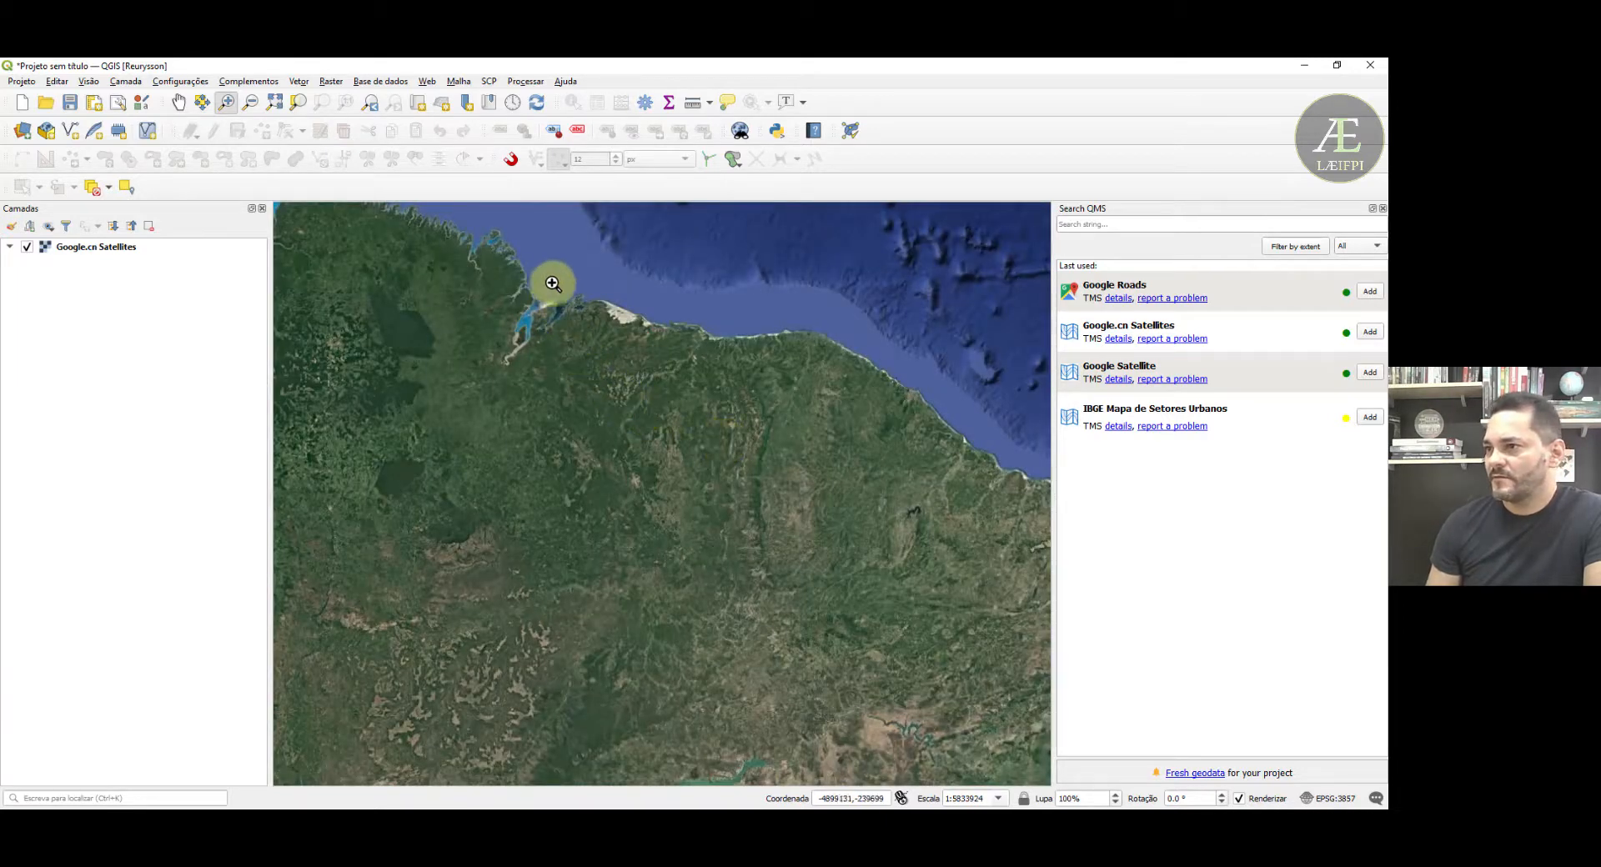
{"action": "left_click_drag", "start_coordinate": [550, 283], "coordinate": [761, 534]}
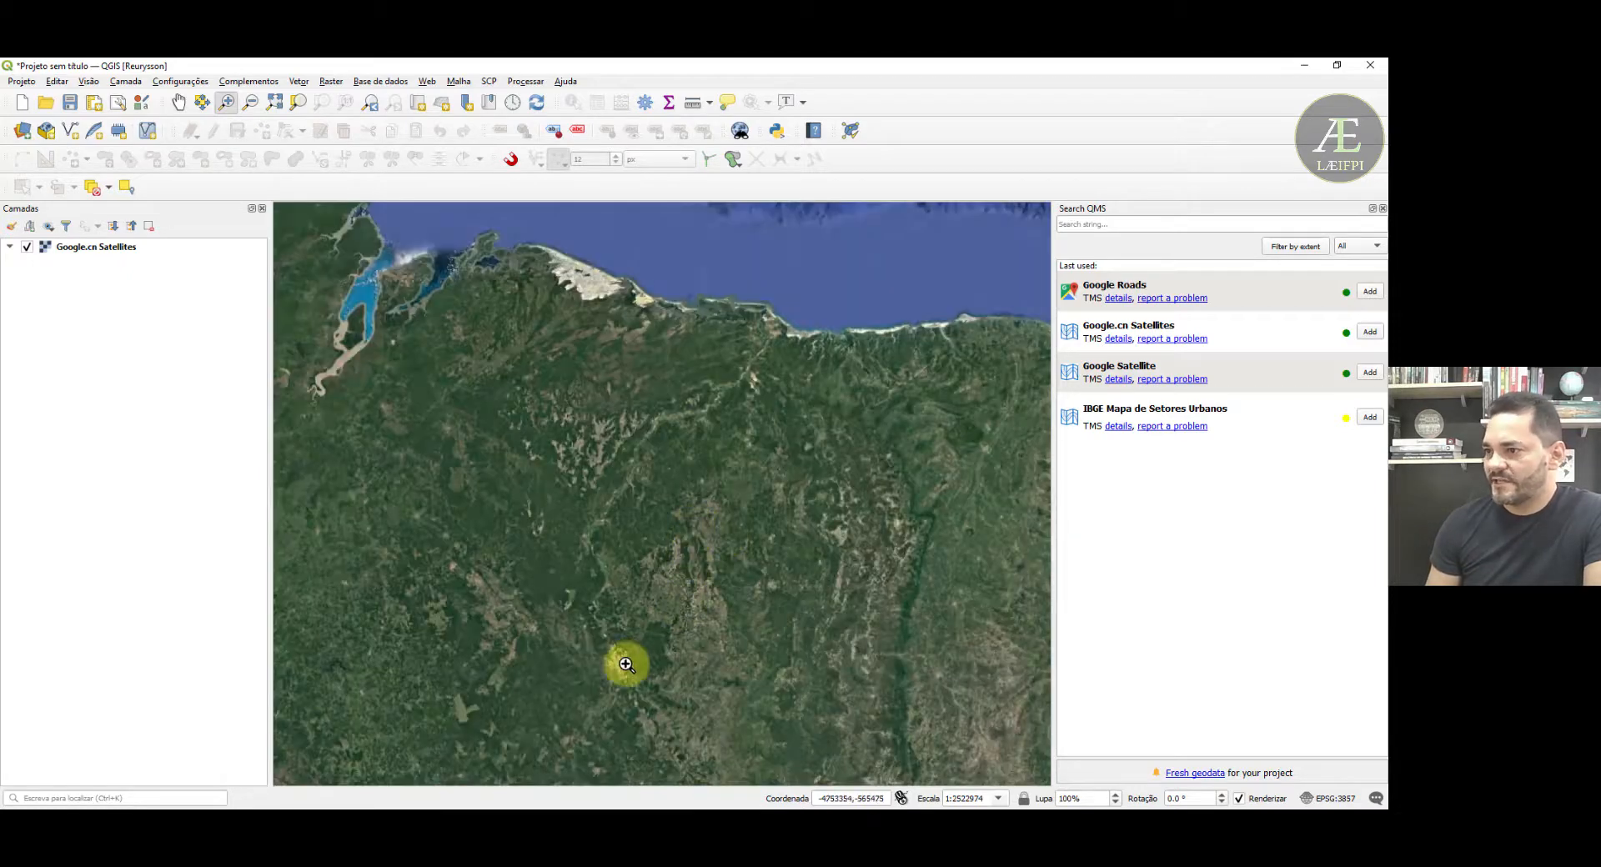
{"action": "left_click_drag", "start_coordinate": [592, 641], "coordinate": [643, 686]}
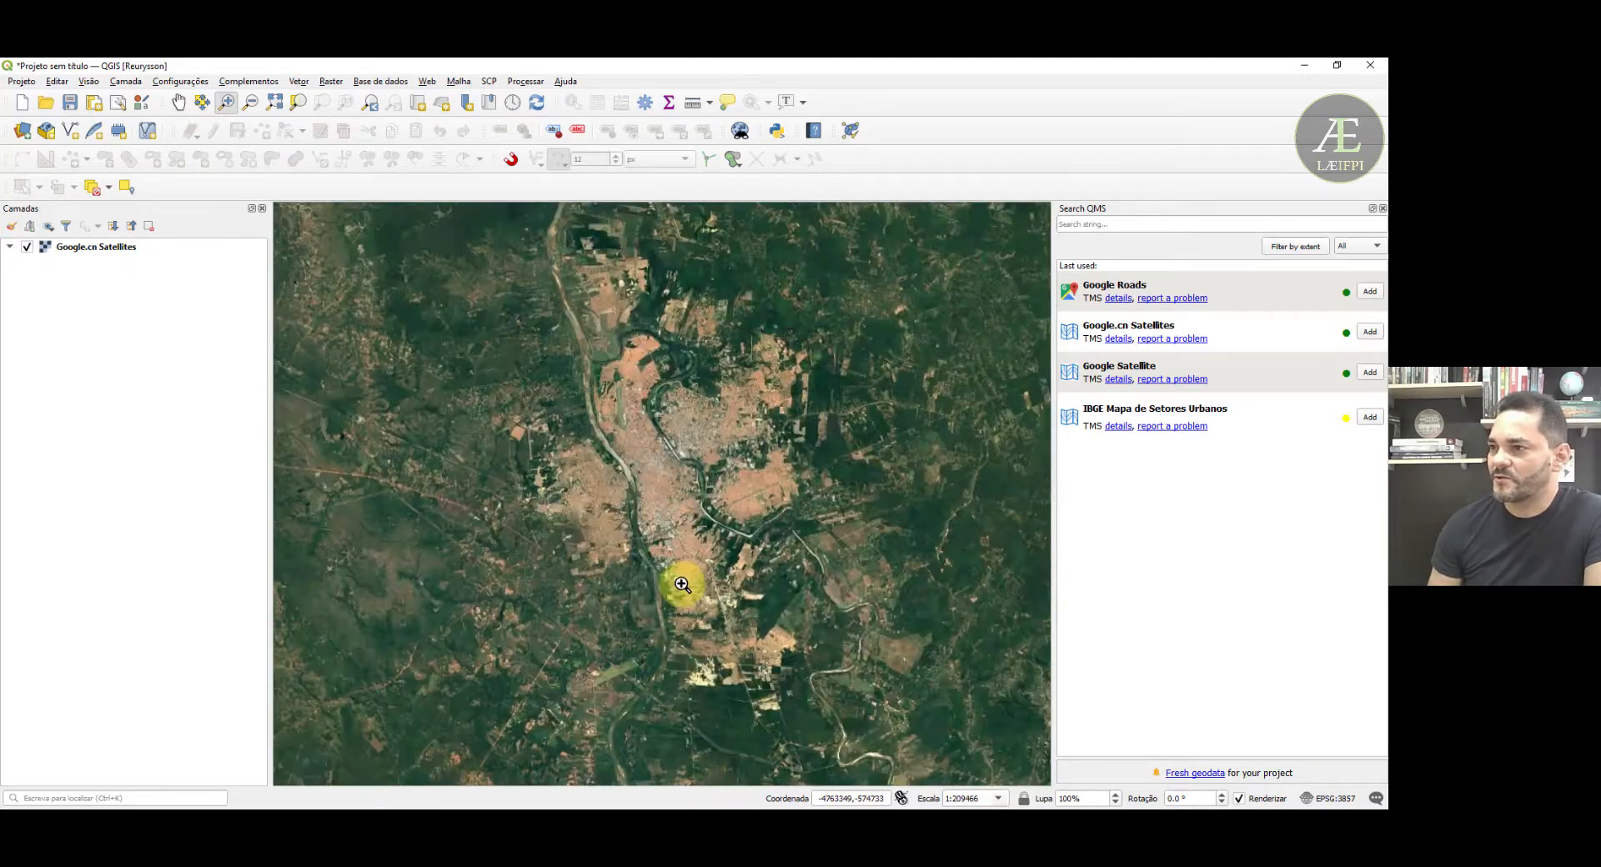
- Zoom in on the urban blocks around the city's eastern river and close the Search QMS panel
{"action": "left_click", "coordinate": [675, 473]}
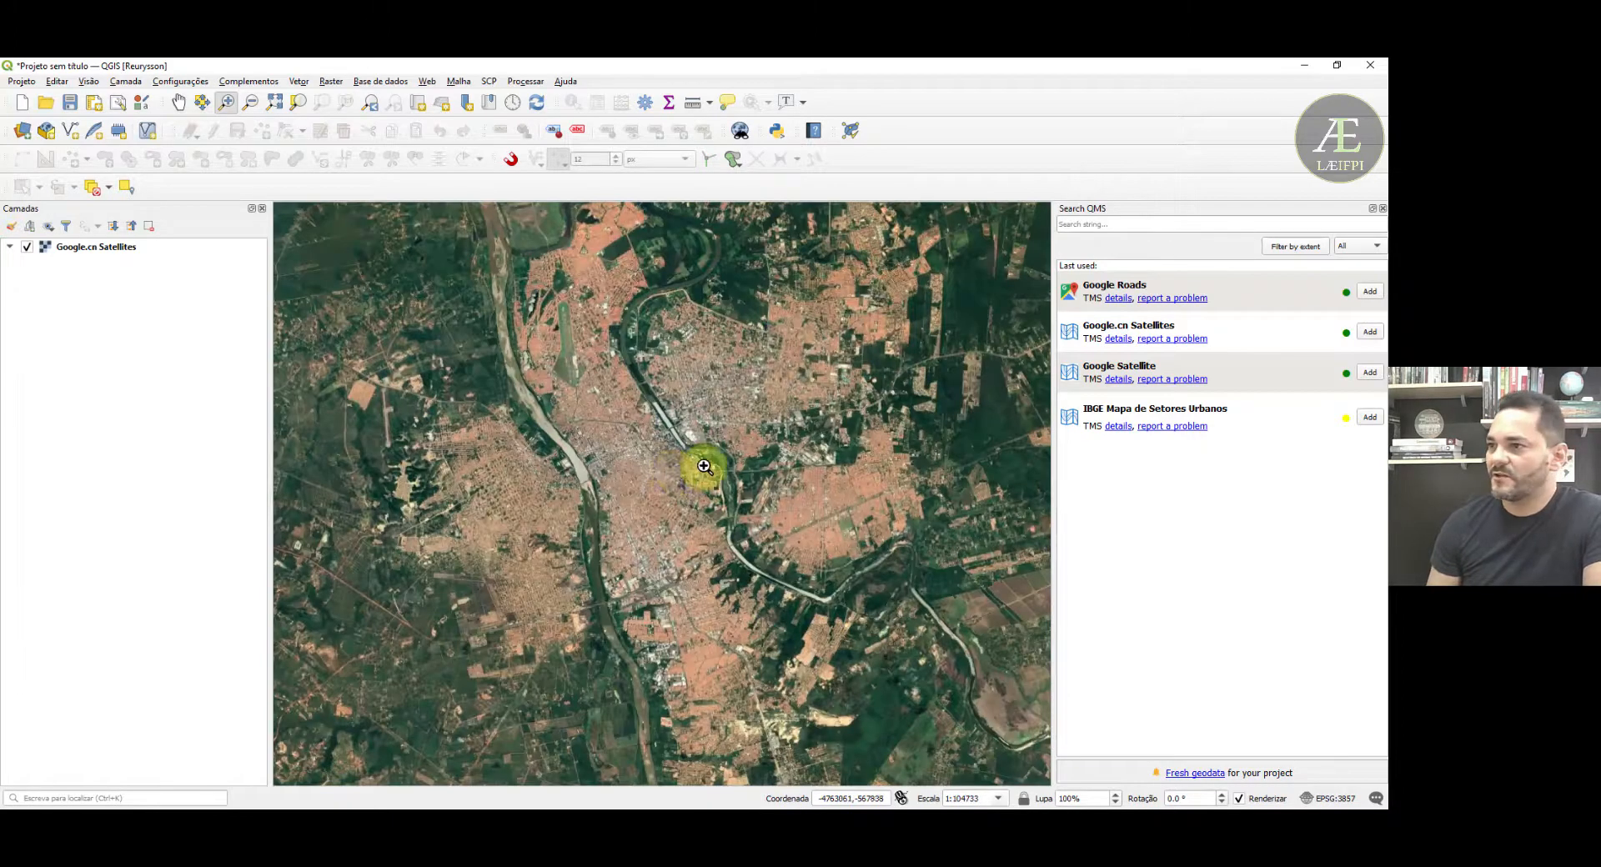
{"action": "left_click", "coordinate": [703, 458]}
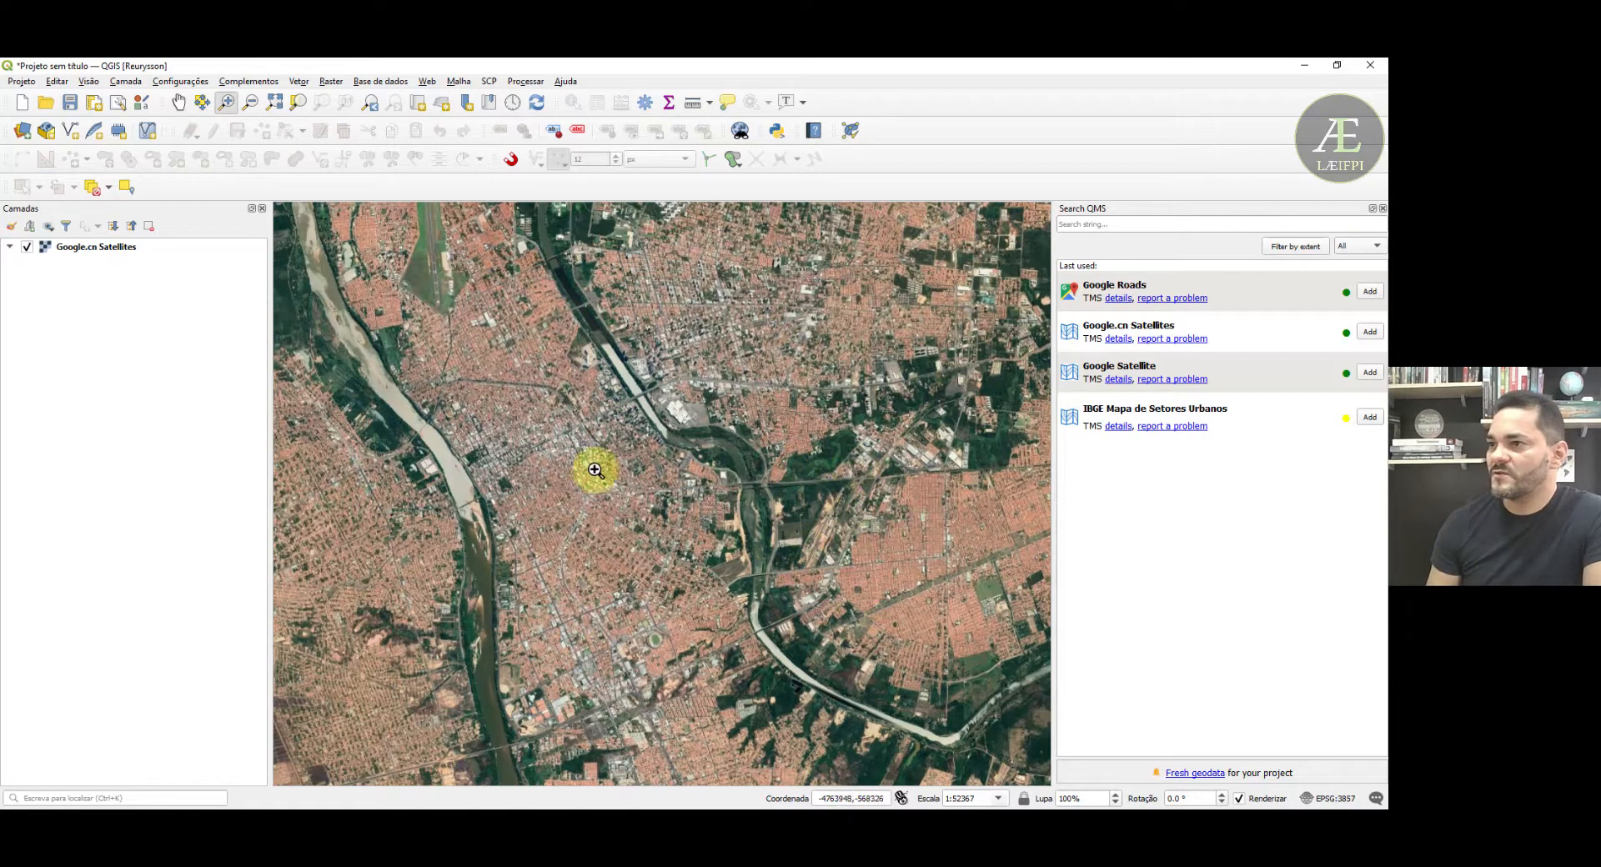
{"action": "scroll", "coordinate": [576, 451], "scroll_direction": "down", "scroll_amount": 1}
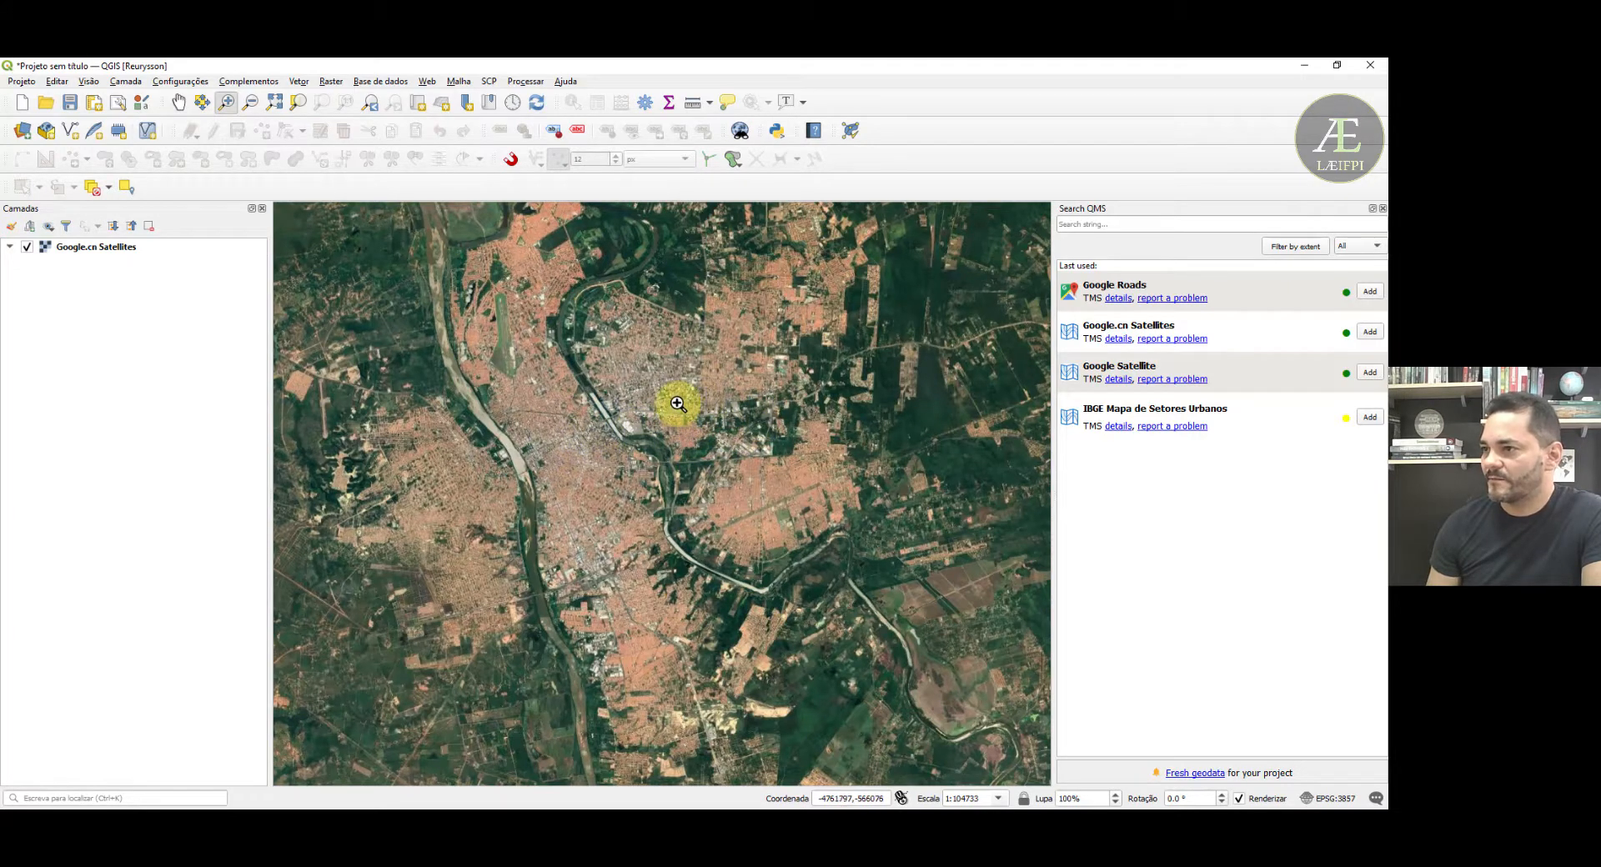
{"action": "left_click_drag", "start_coordinate": [677, 404], "coordinate": [755, 473]}
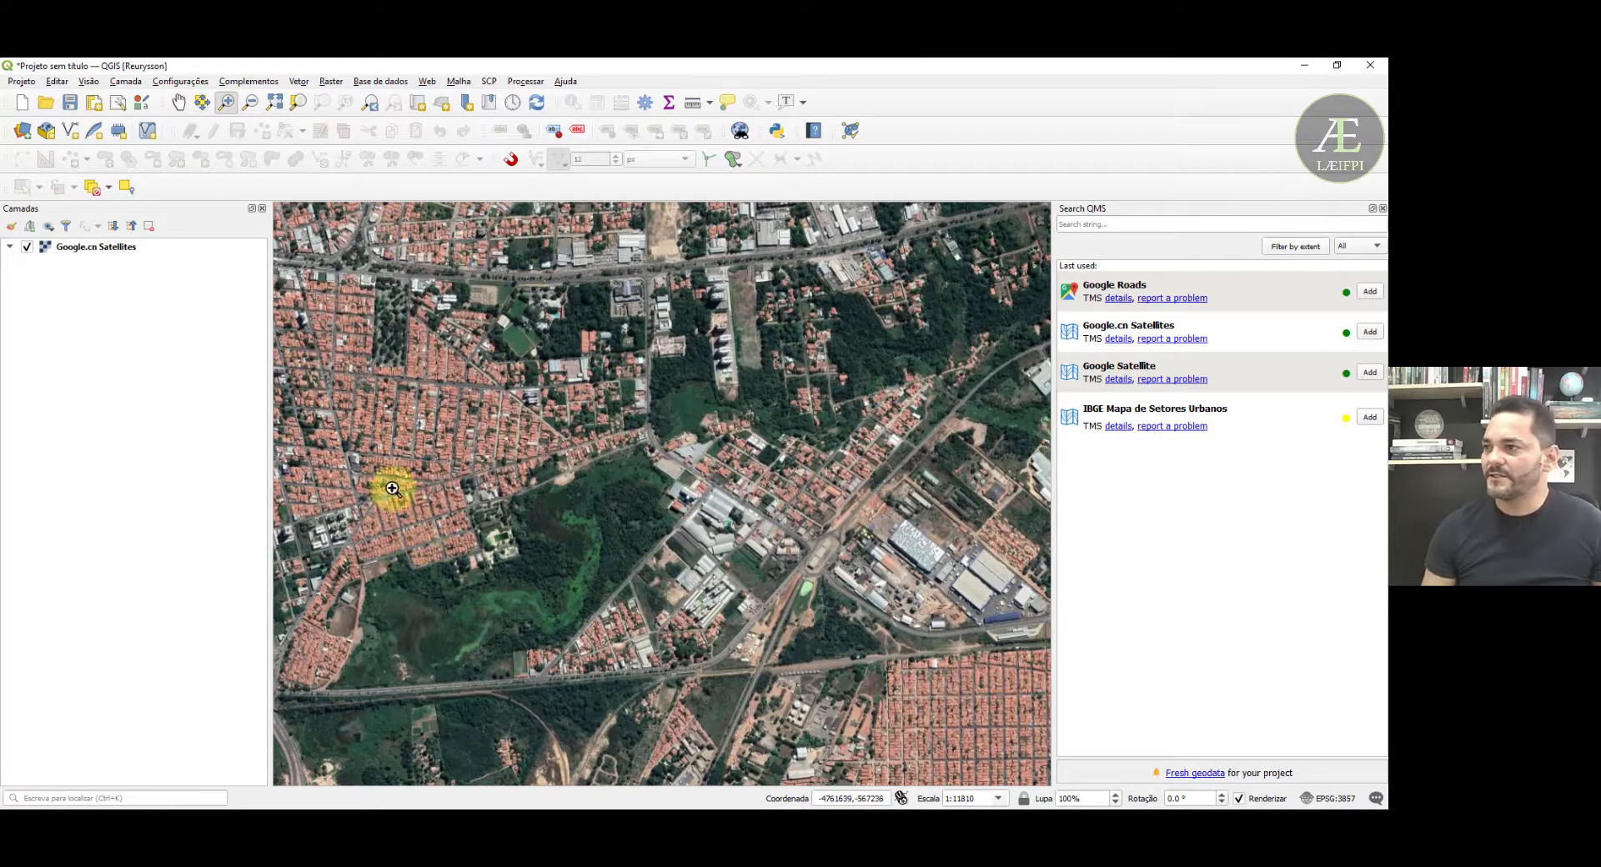
{"action": "left_click", "coordinate": [1382, 210]}
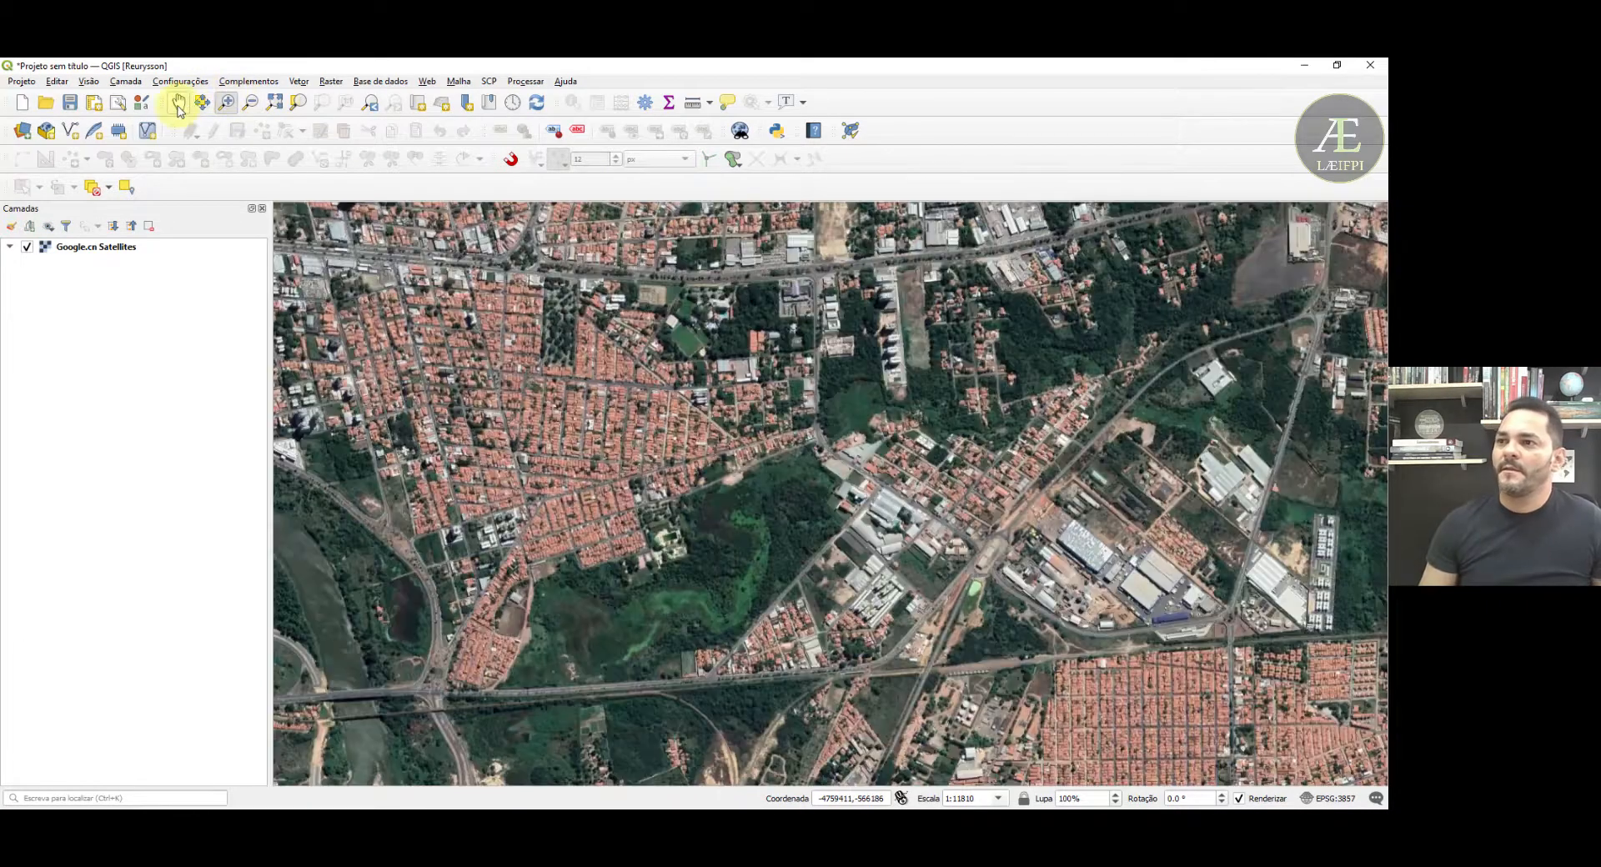
- Frame the map at 1:5905 on the neighbourhood between the river bridge and the green wetland
{"action": "left_click", "coordinate": [177, 101]}
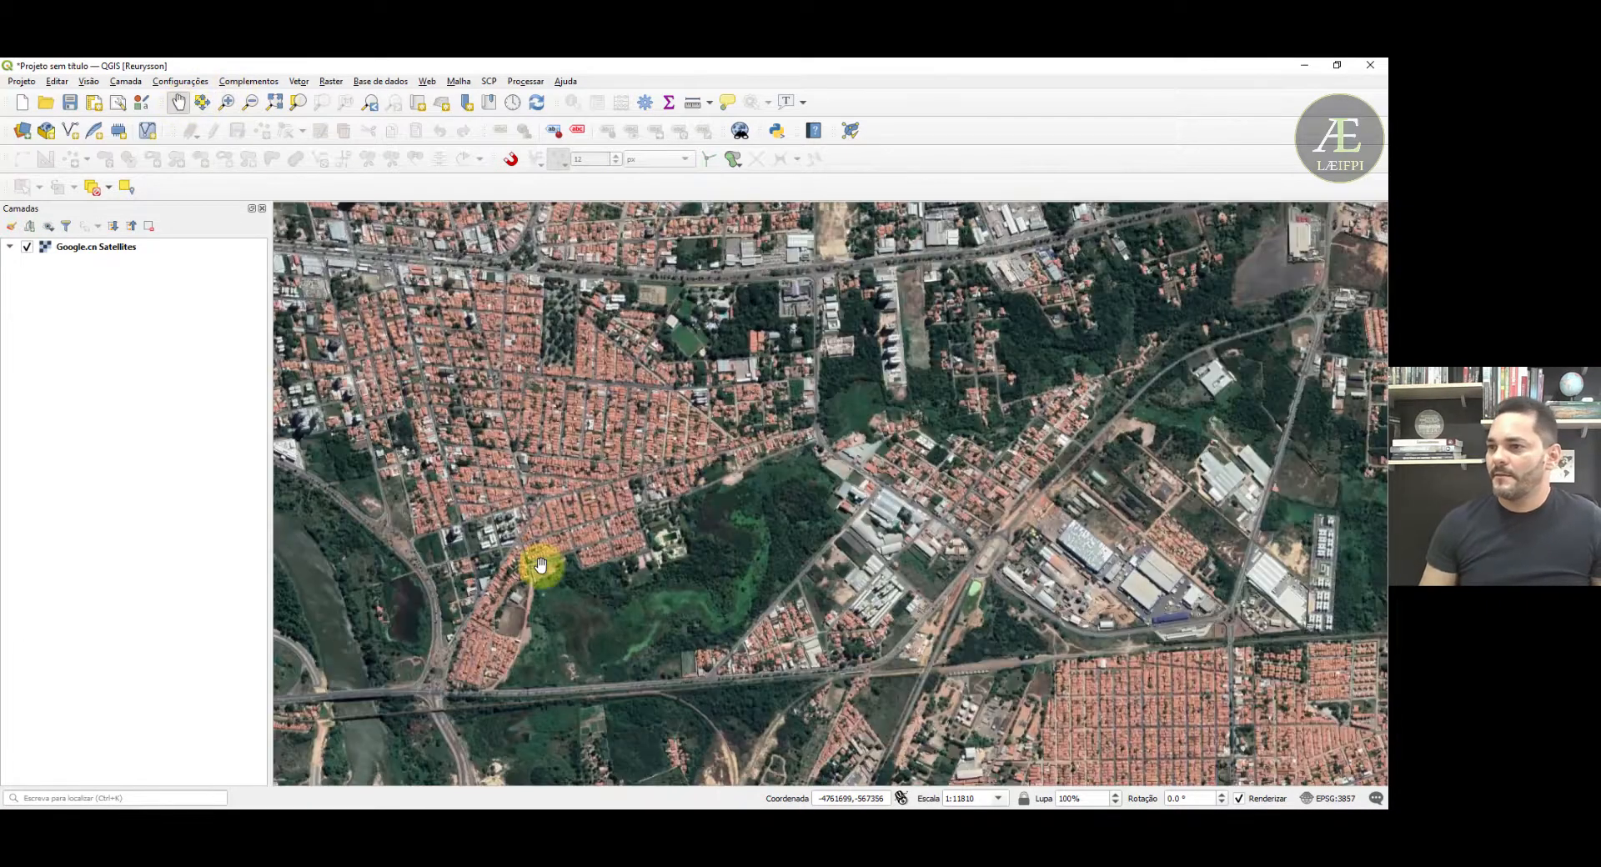
{"action": "left_click_drag", "start_coordinate": [540, 564], "coordinate": [668, 507]}
{"action": "scroll", "coordinate": [651, 525], "scroll_direction": "down", "scroll_amount": 2}
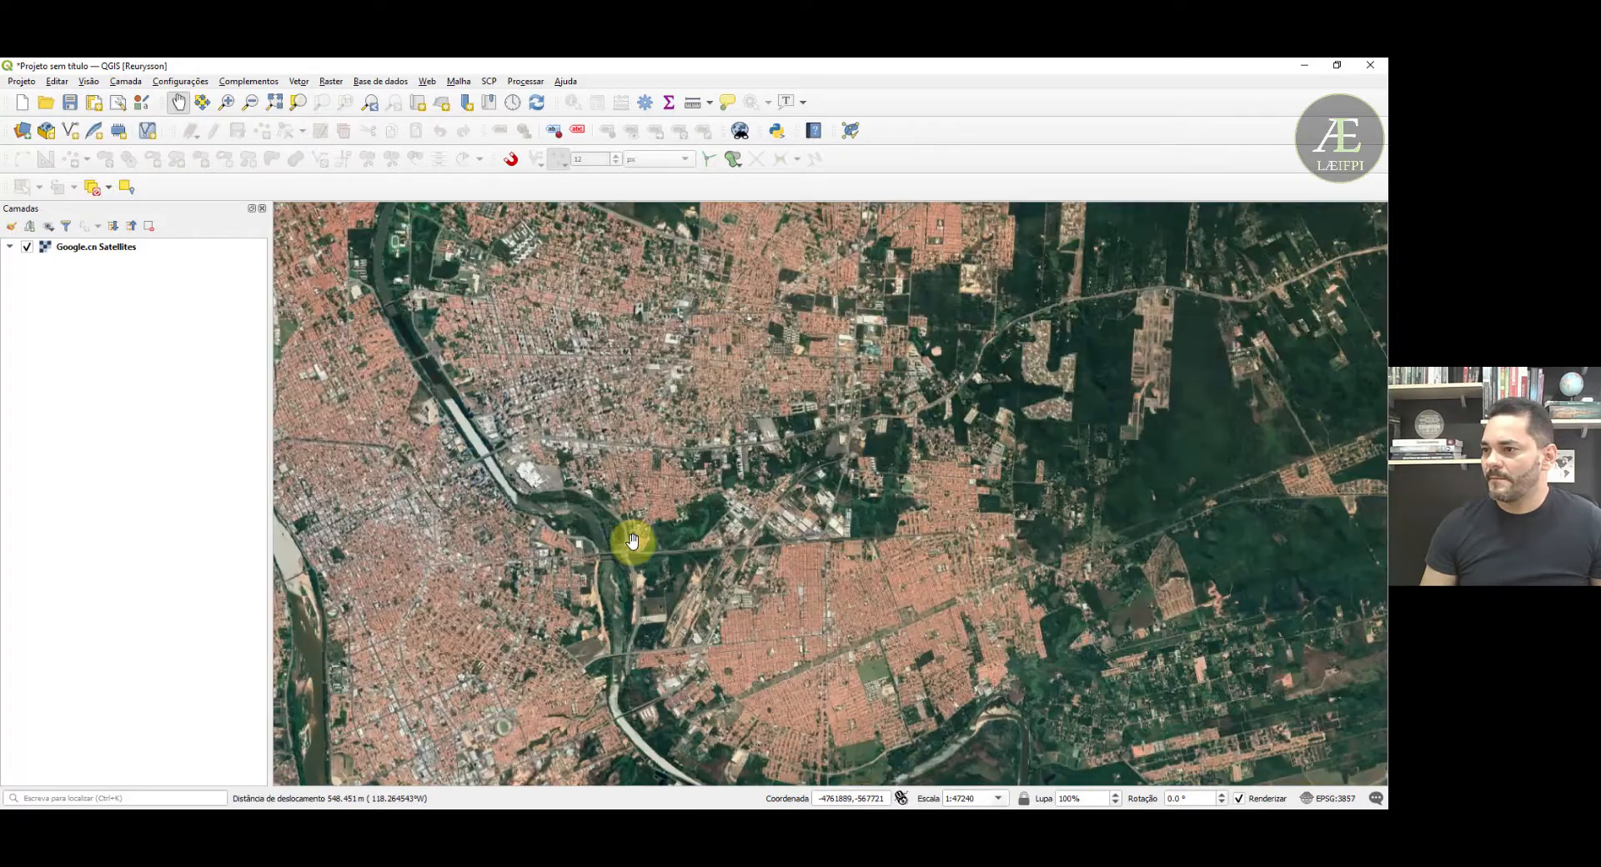
{"action": "scroll", "coordinate": [632, 540], "scroll_direction": "up", "scroll_amount": 2}
{"action": "scroll", "coordinate": [664, 547], "scroll_direction": "up", "scroll_amount": 2}
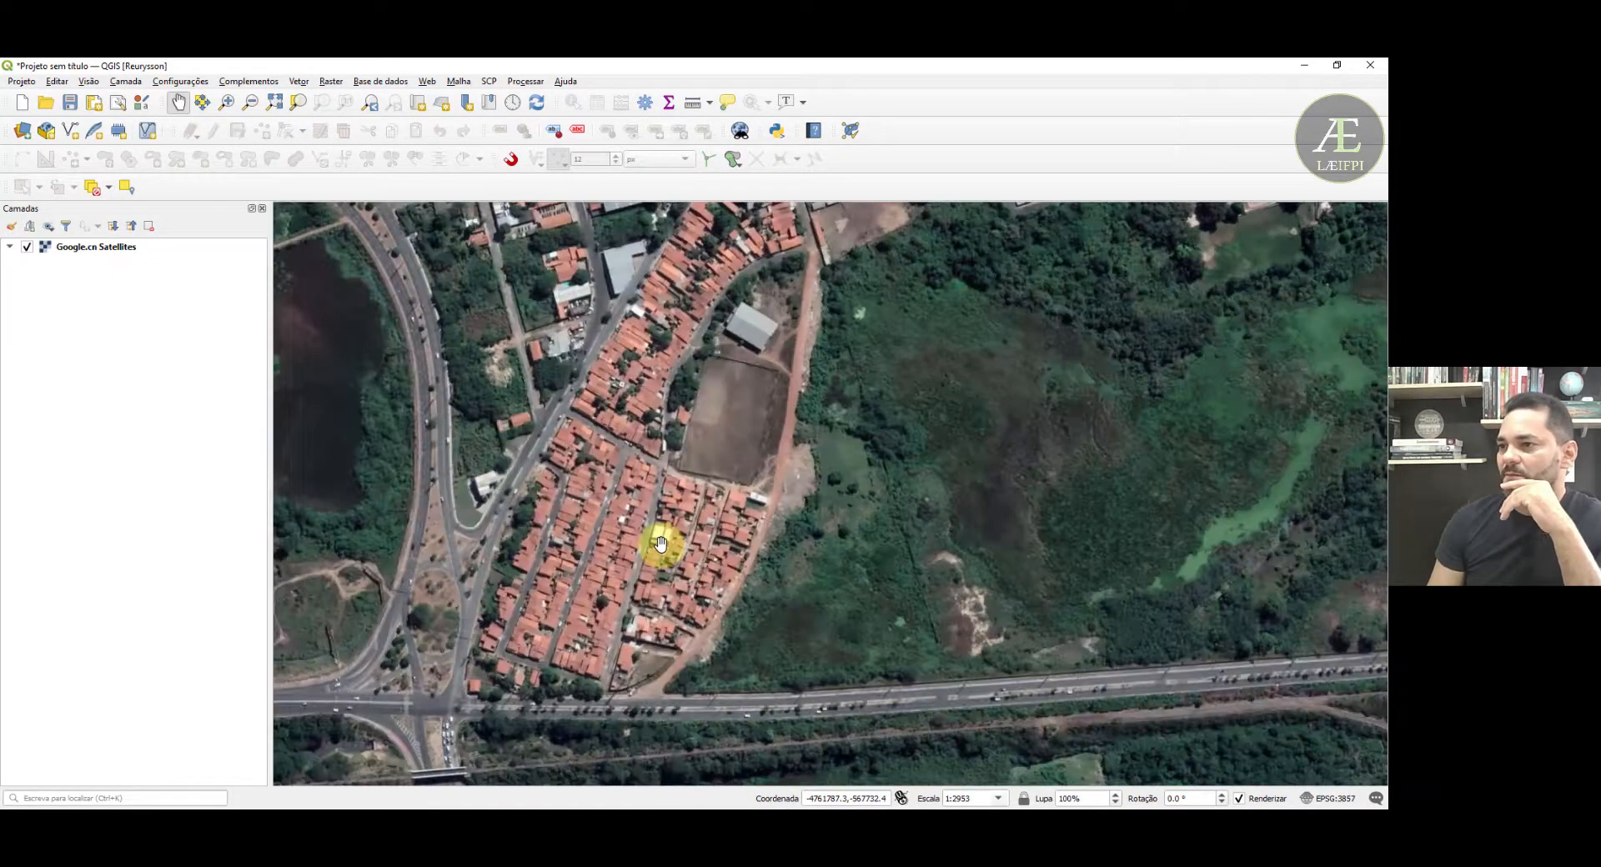
{"action": "left_click_drag", "start_coordinate": [662, 543], "coordinate": [734, 574]}
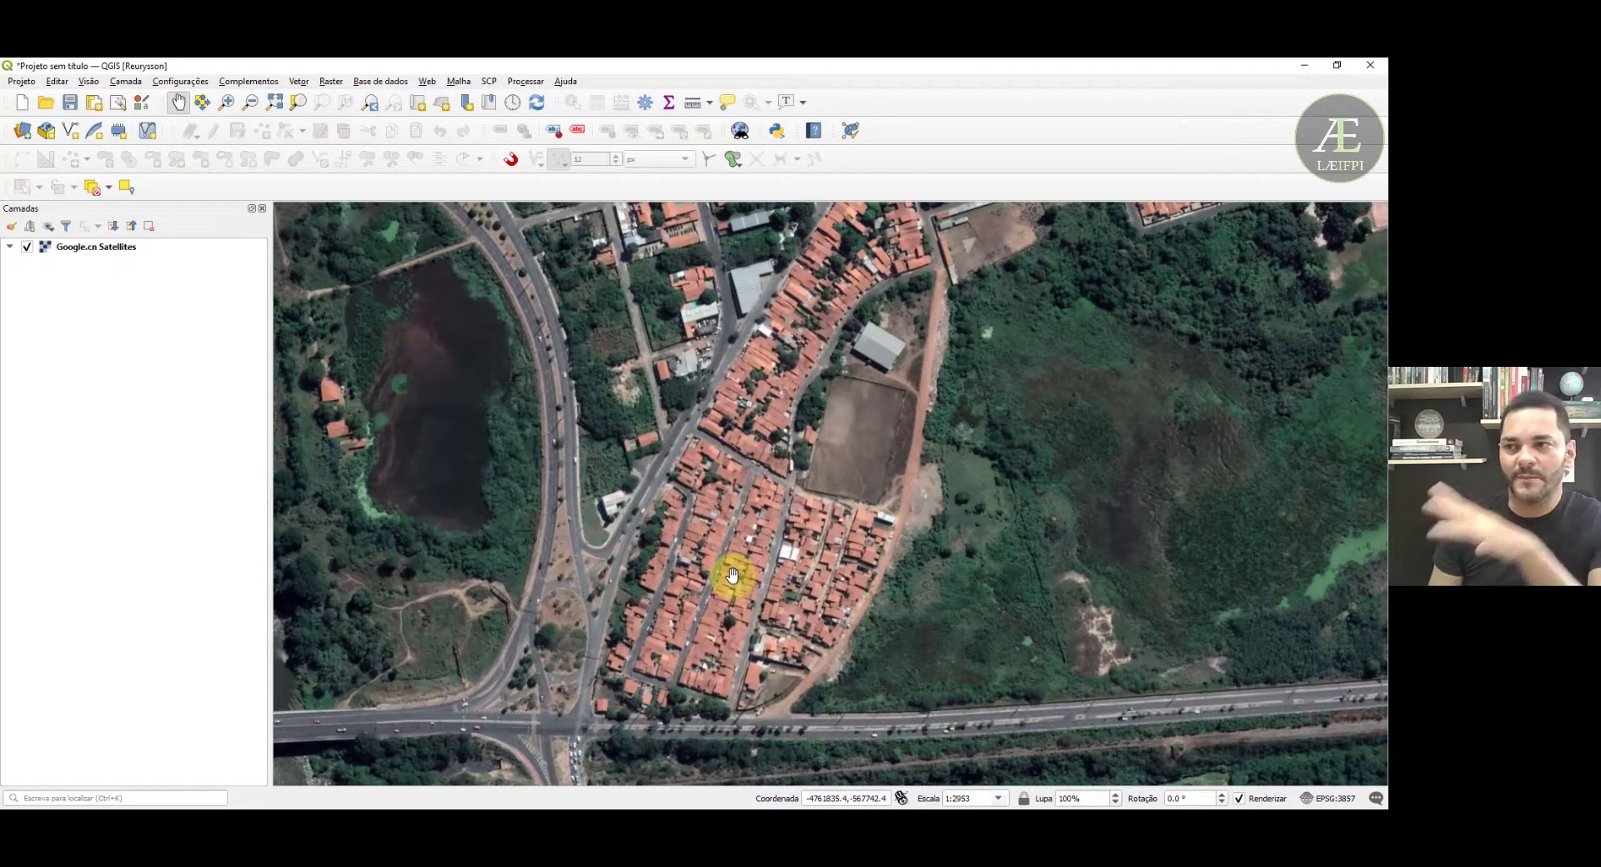
{"action": "scroll", "coordinate": [732, 574], "scroll_direction": "down", "scroll_amount": 1}
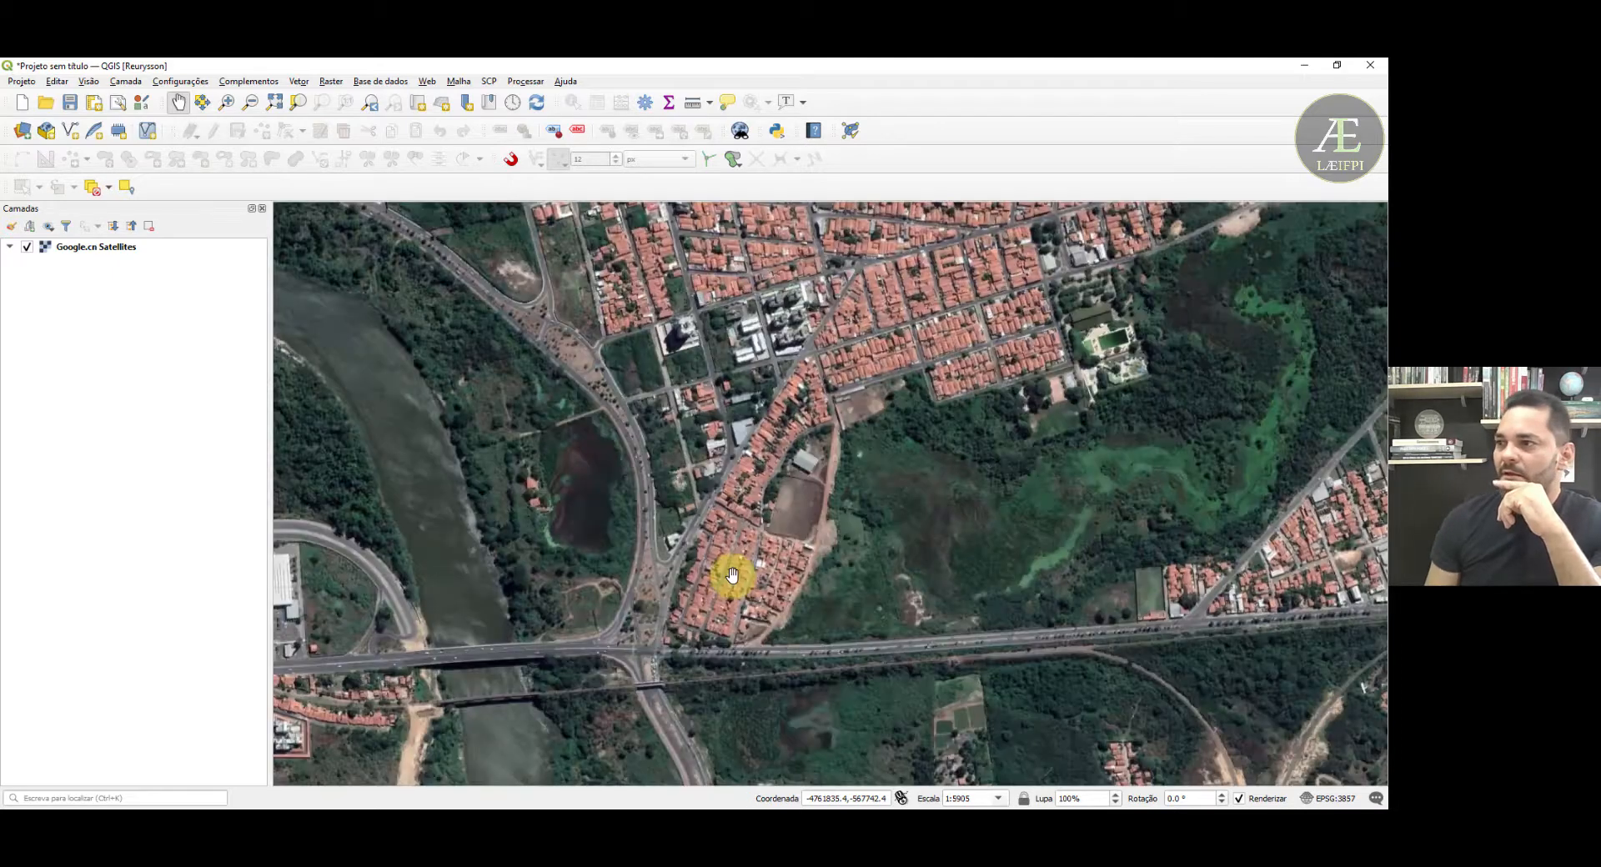
{"action": "left_click_drag", "start_coordinate": [732, 576], "coordinate": [665, 595]}
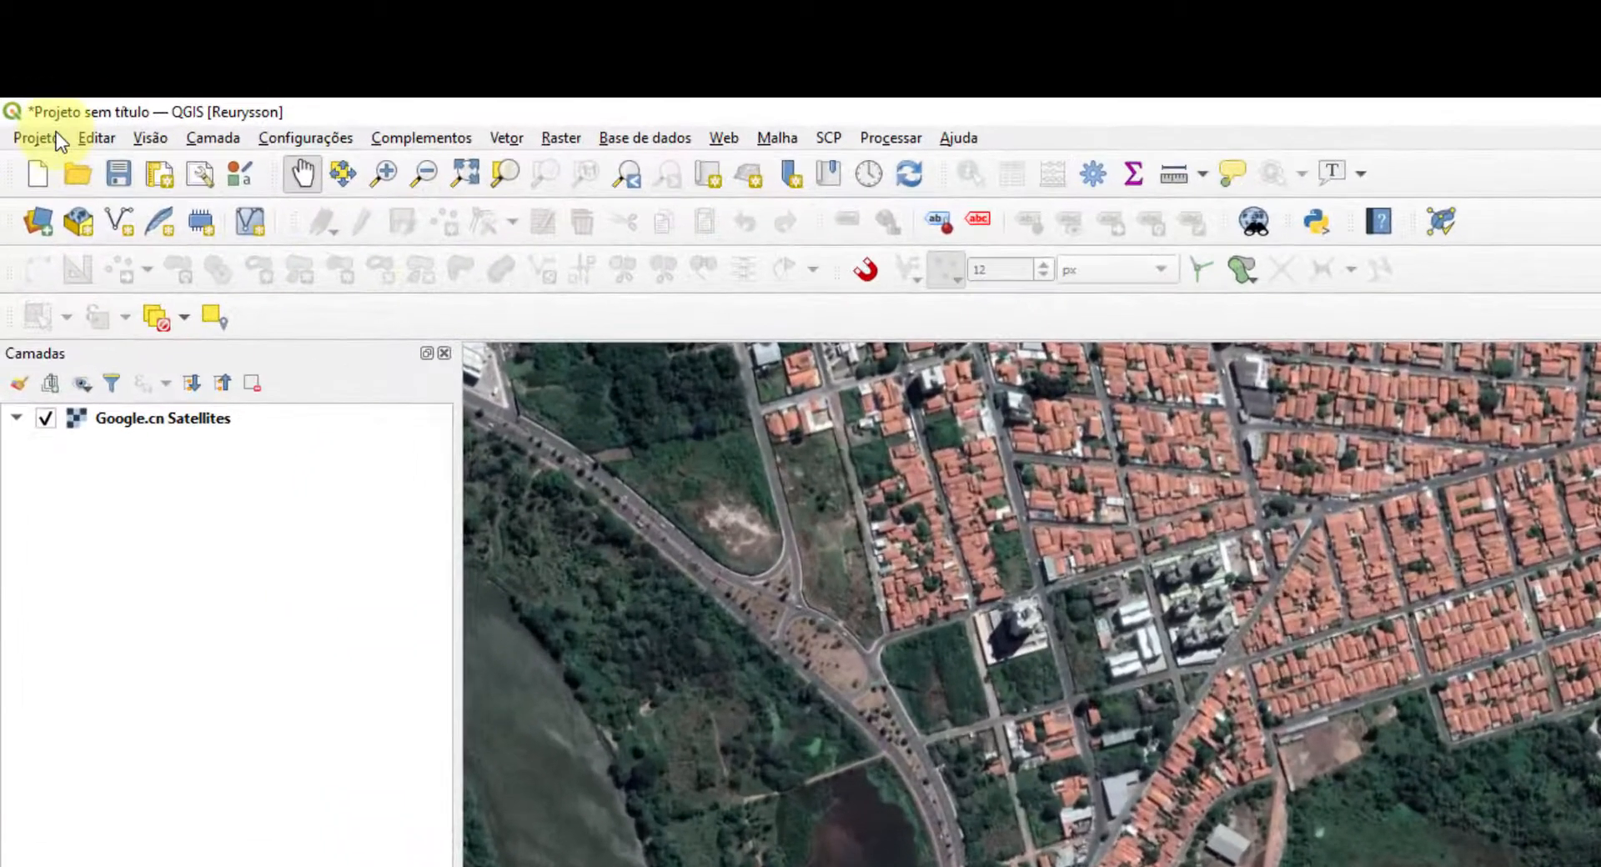
- Set up a map-to-image export of the current view with a resolution of 500 dpi
{"action": "left_click", "coordinate": [22, 83]}
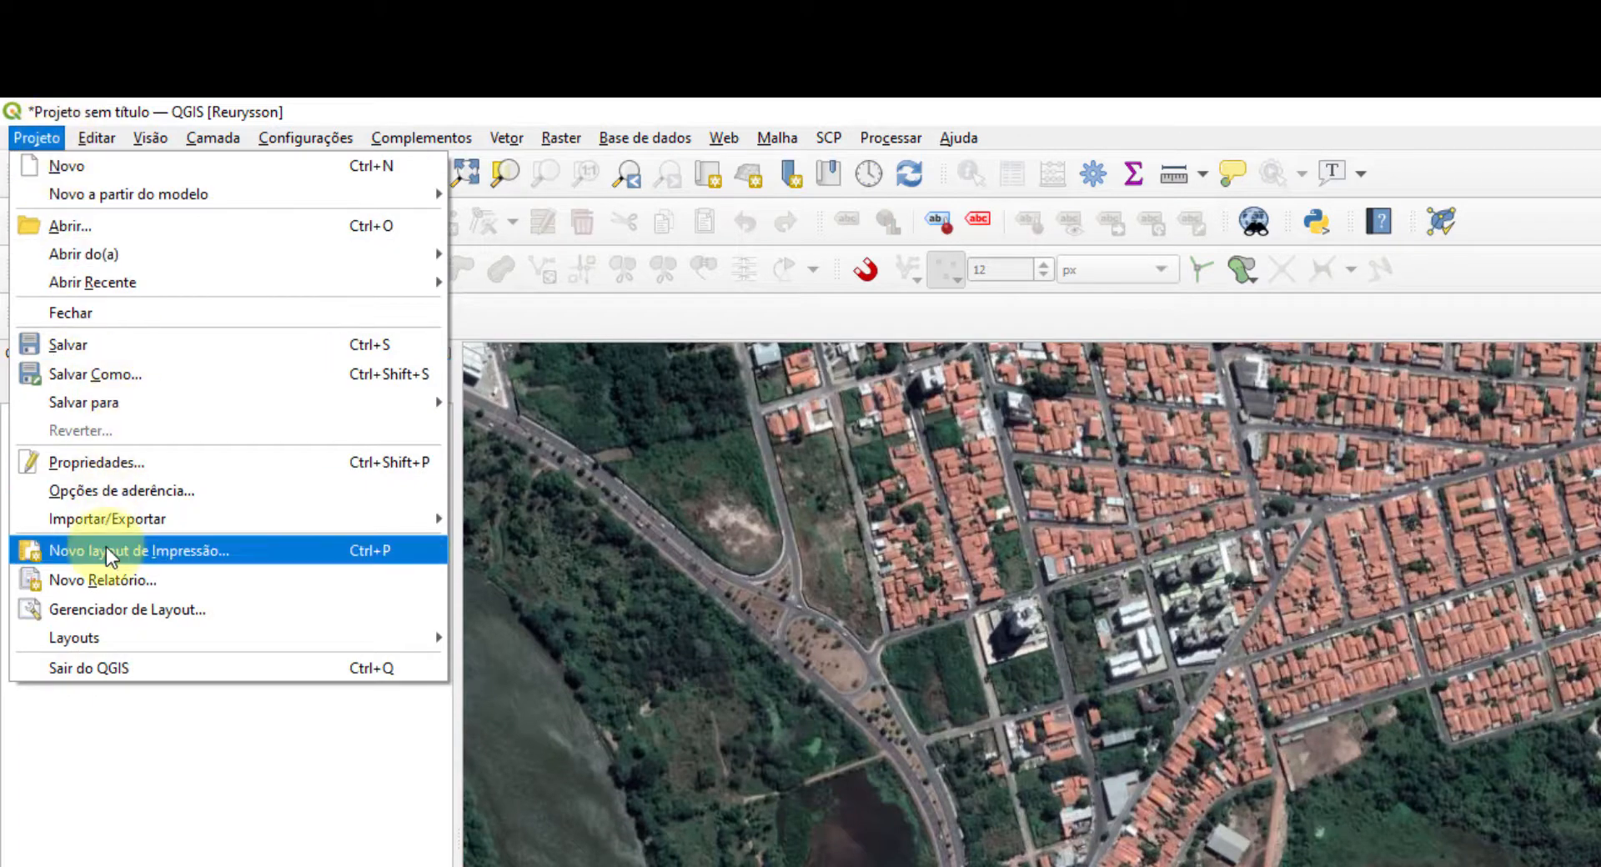
{"action": "mouse_move", "coordinate": [171, 522]}
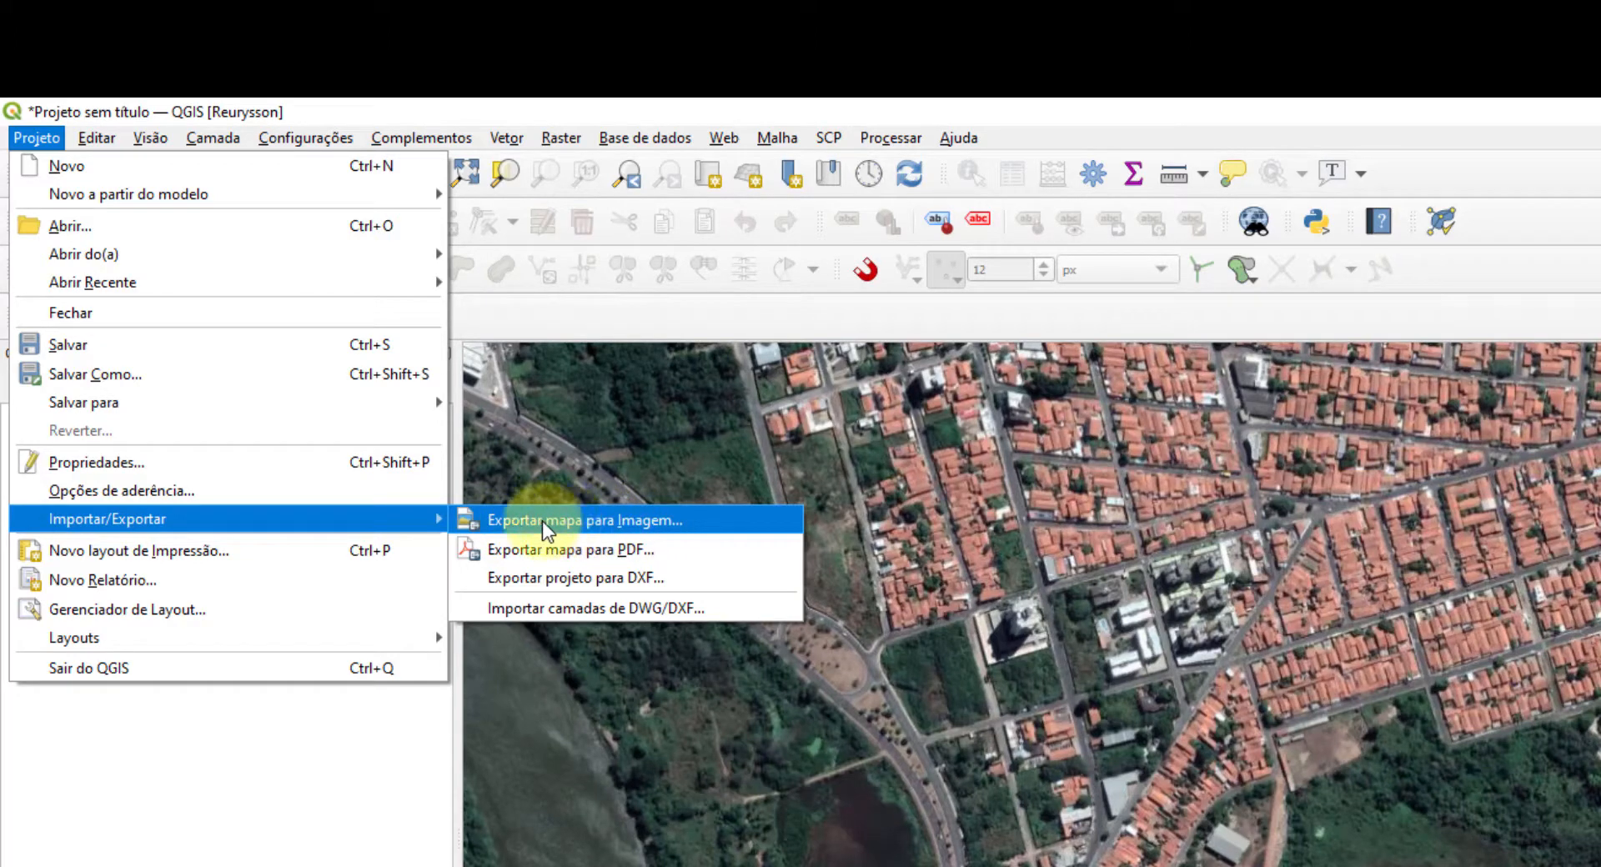
{"action": "left_click", "coordinate": [659, 520]}
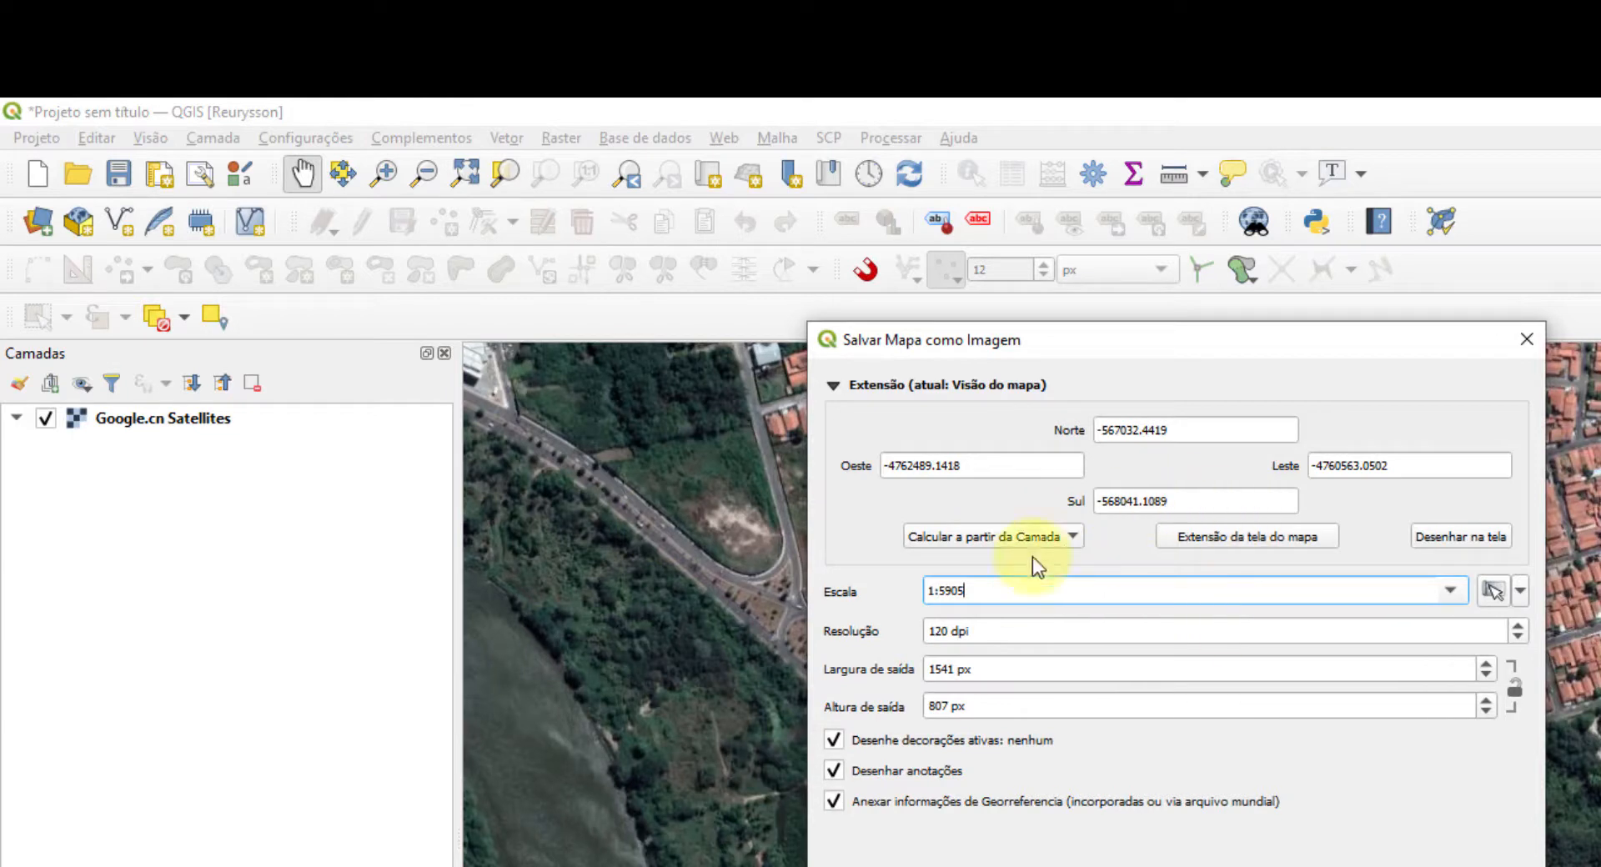
{"action": "left_click", "coordinate": [1090, 629]}
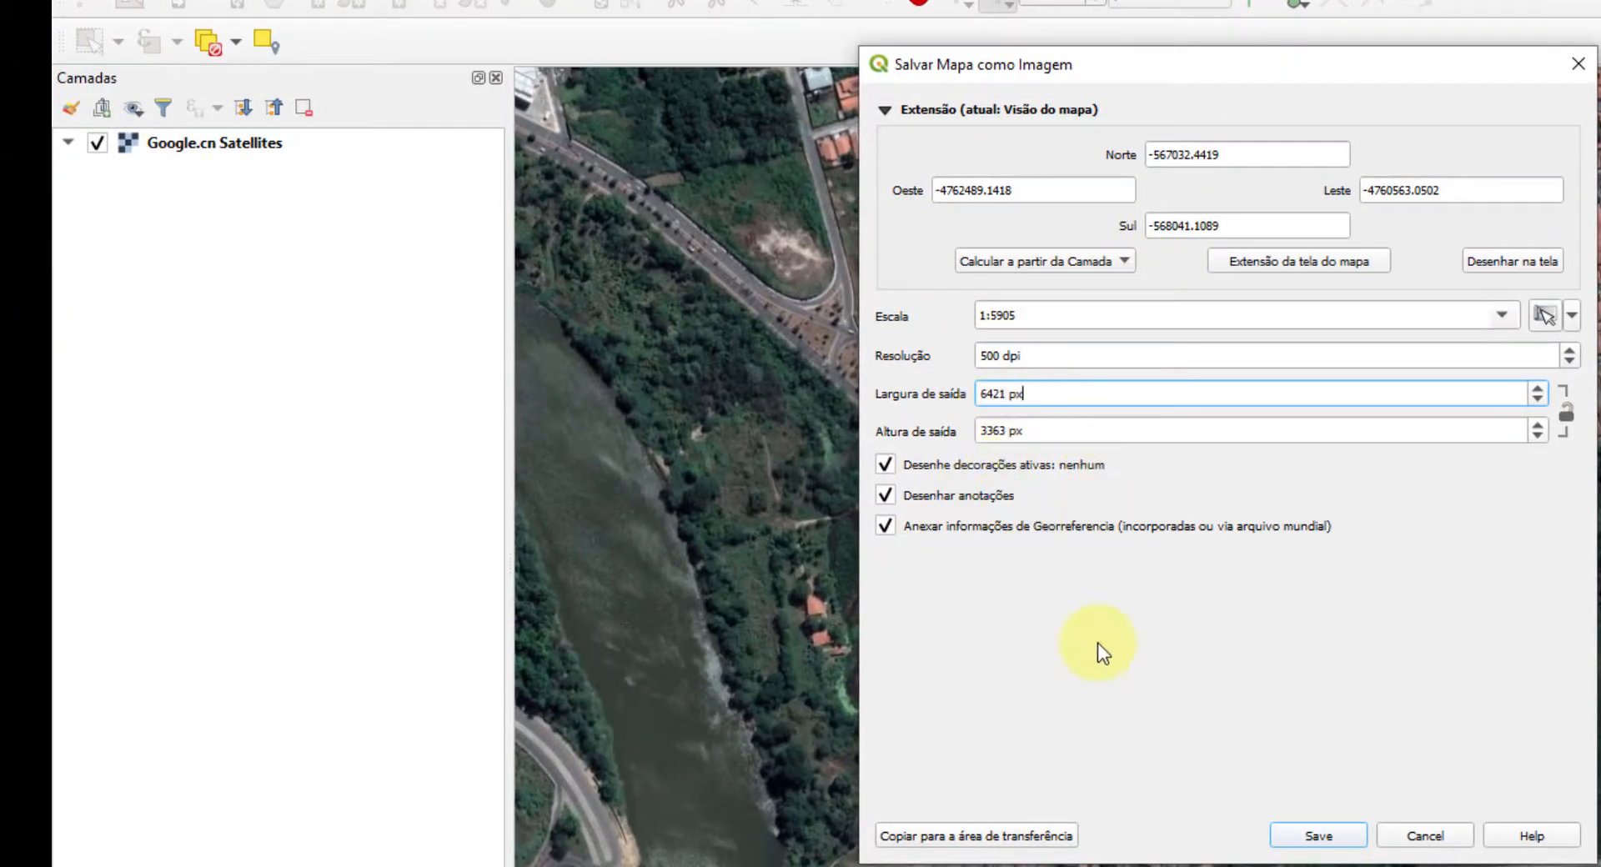
- Save the exported map image in TIF format as Rec_THE in the folder D:\Geoprocessamento\CursoCartTem
{"action": "left_click", "coordinate": [1329, 833]}
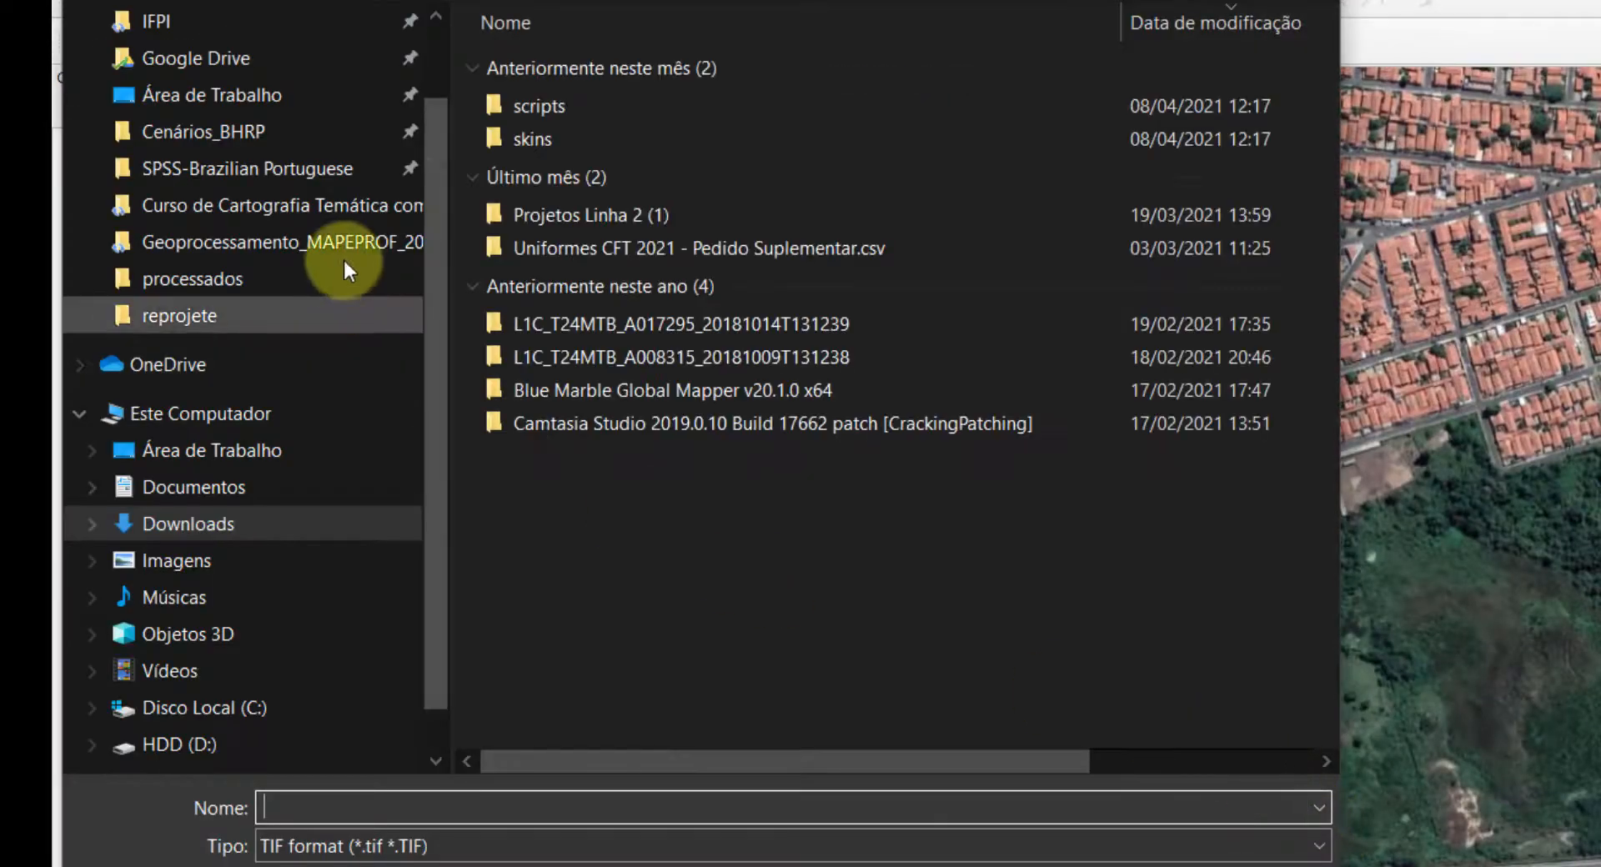
{"action": "left_click", "coordinate": [215, 526]}
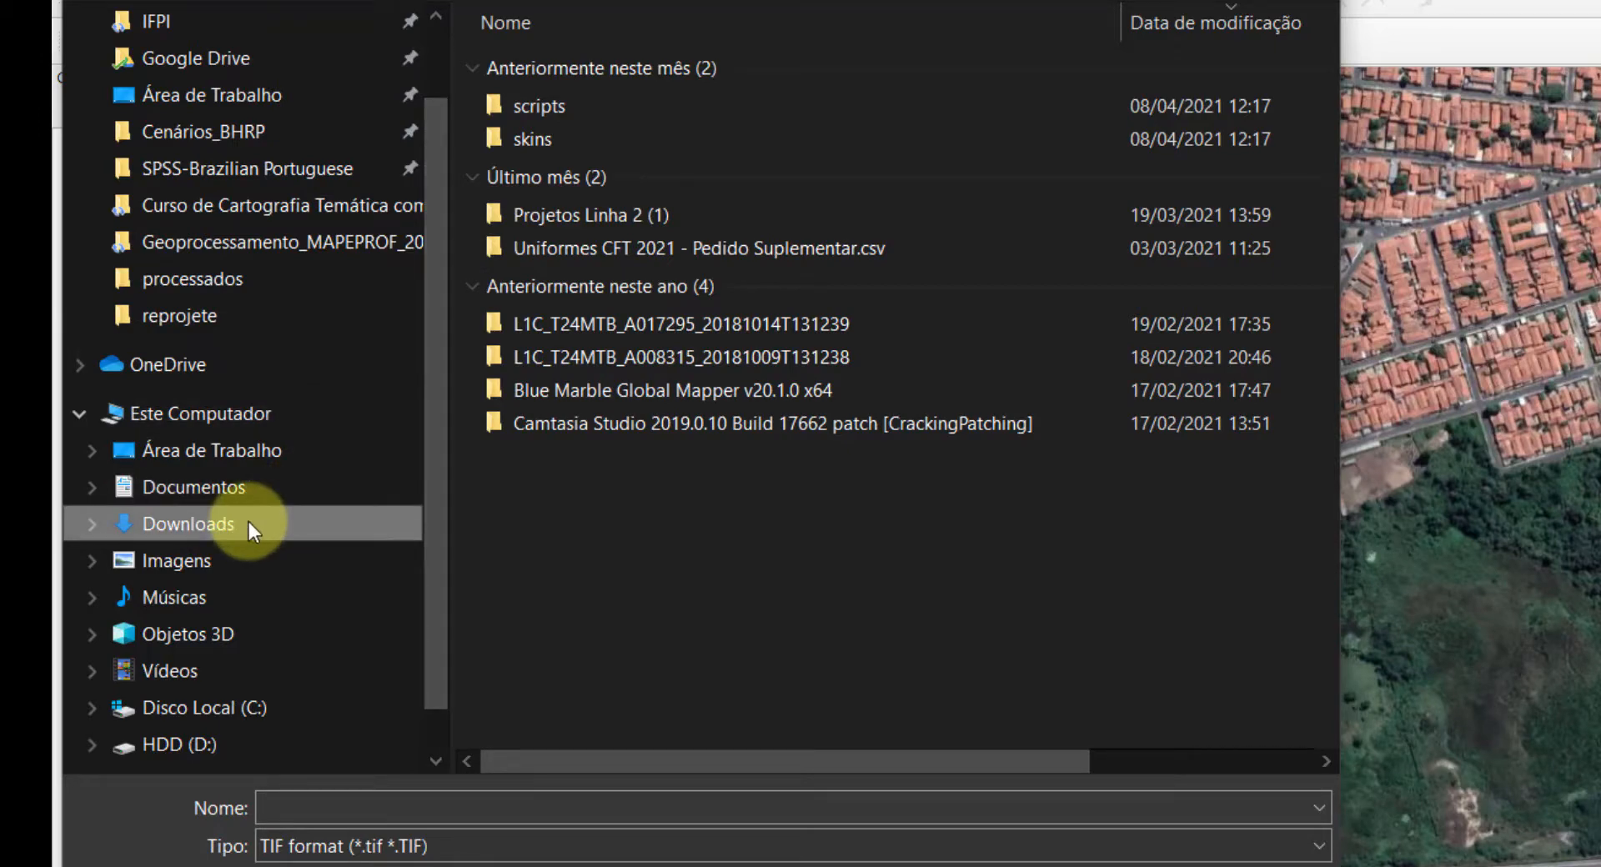
{"action": "left_click", "coordinate": [208, 747]}
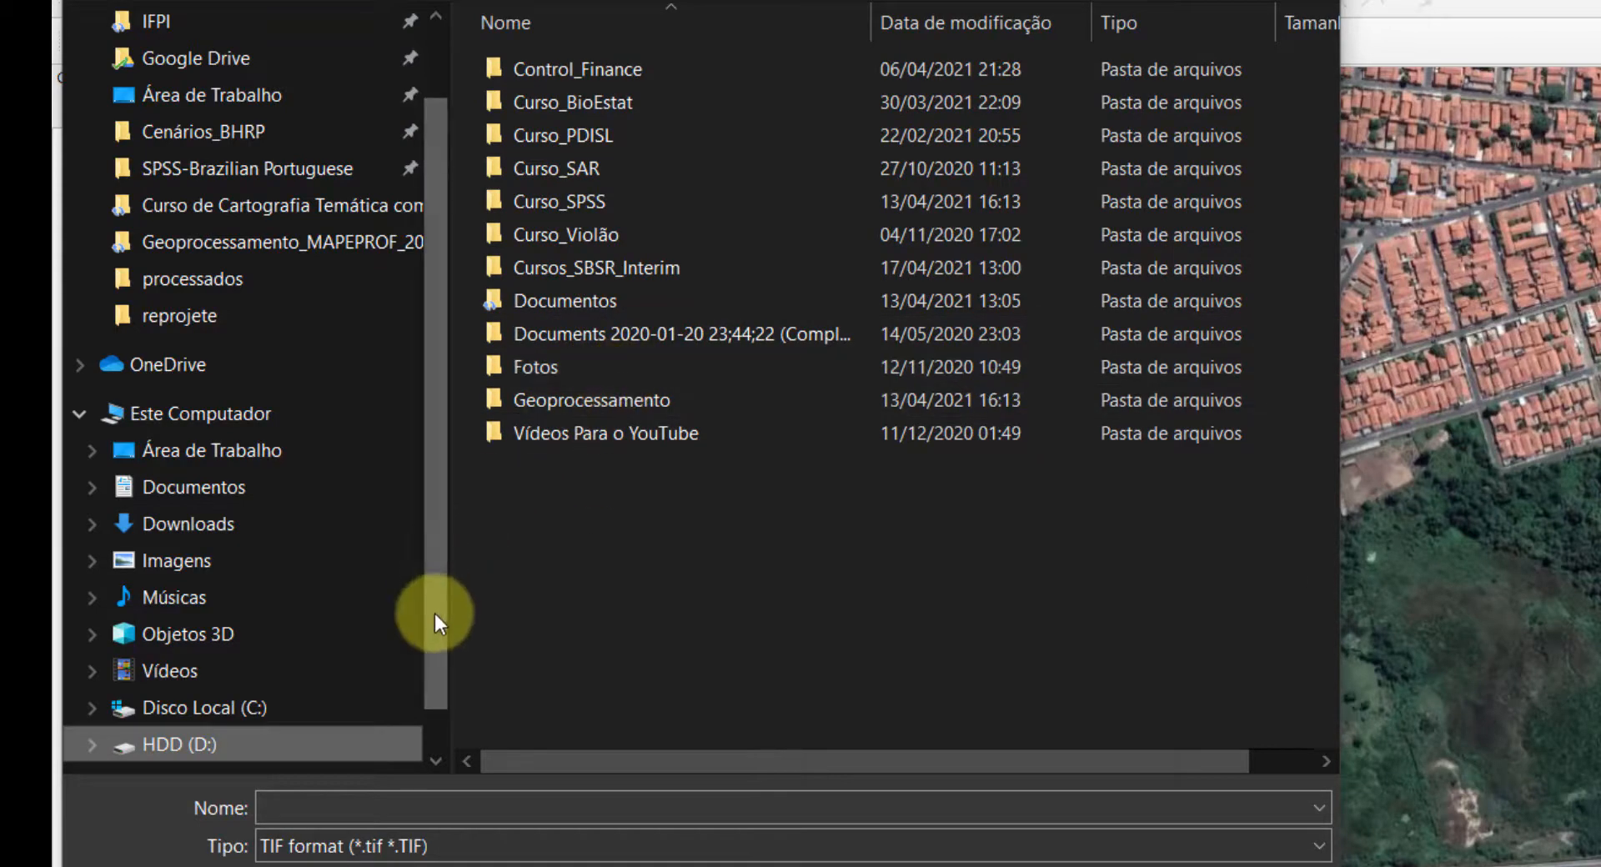
{"action": "double_click", "coordinate": [595, 401]}
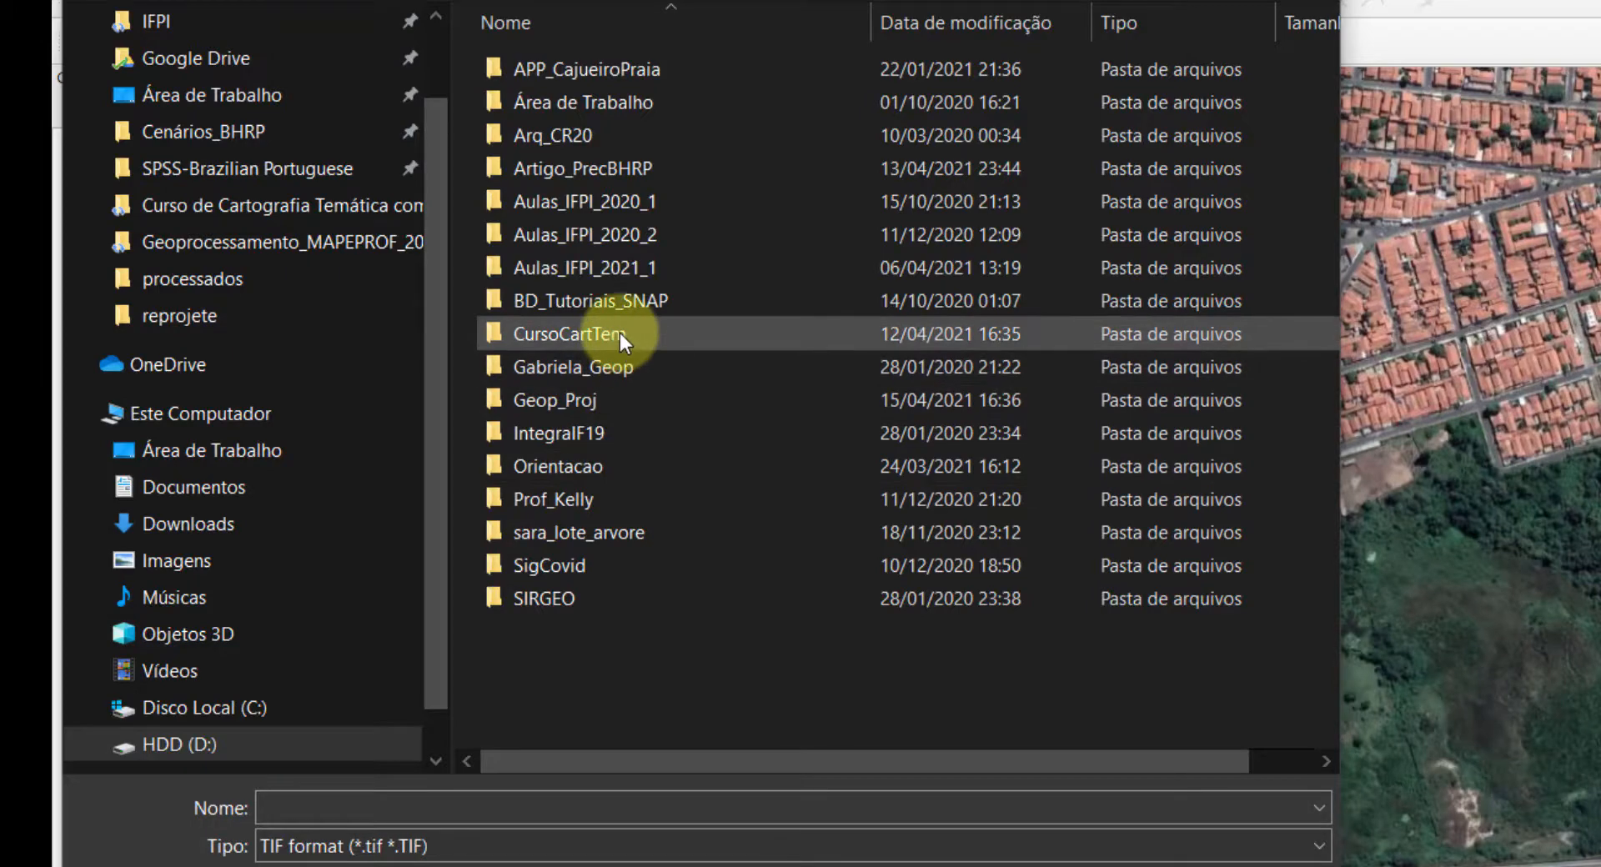
{"action": "double_click", "coordinate": [619, 333]}
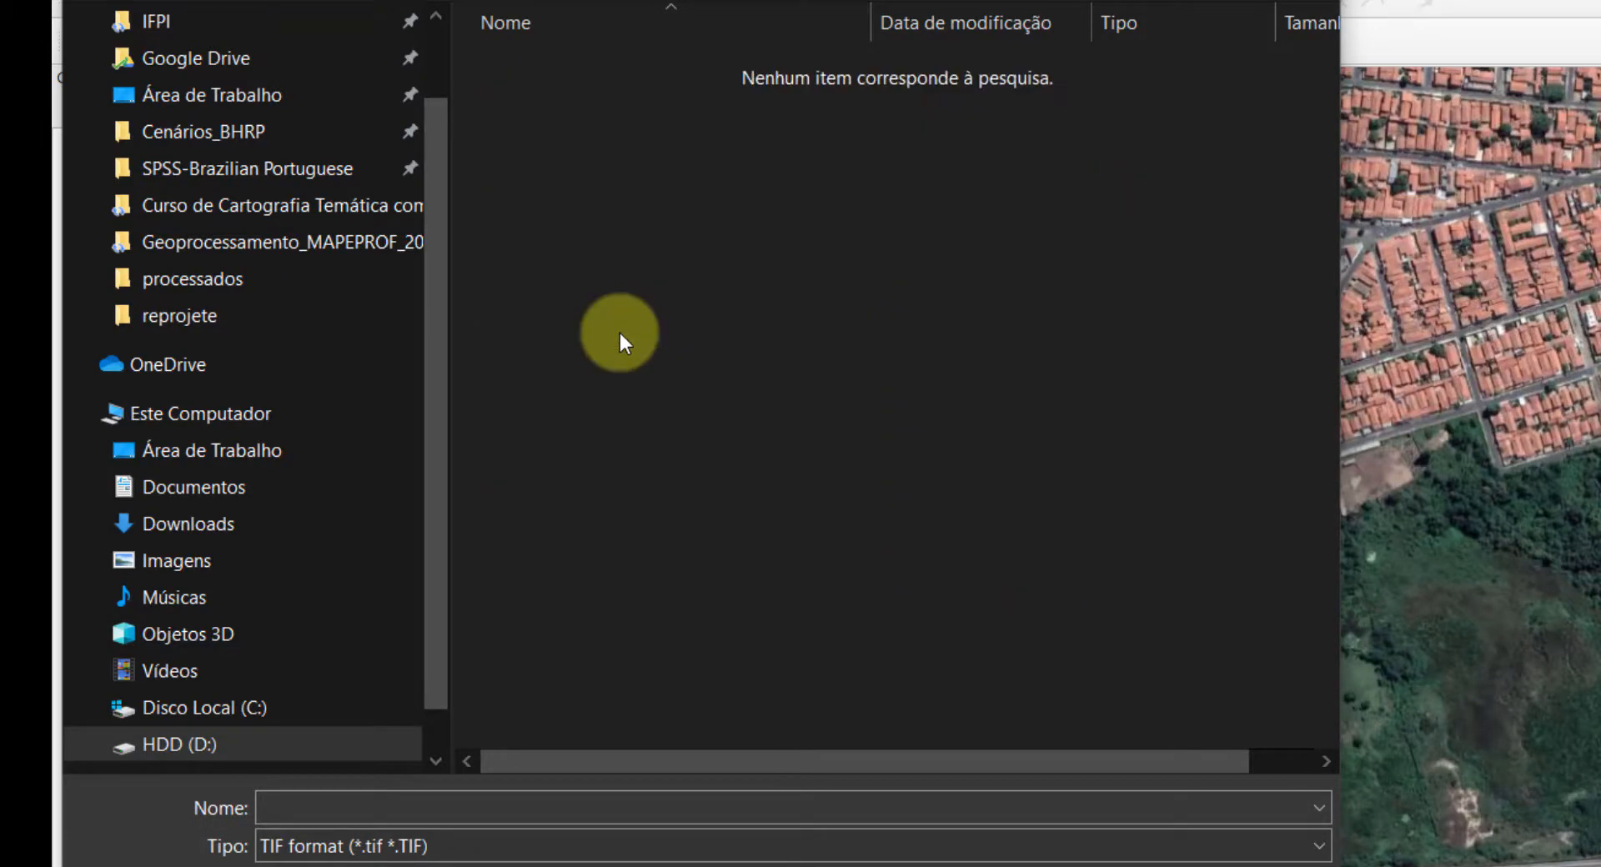
{"action": "left_click", "coordinate": [557, 794]}
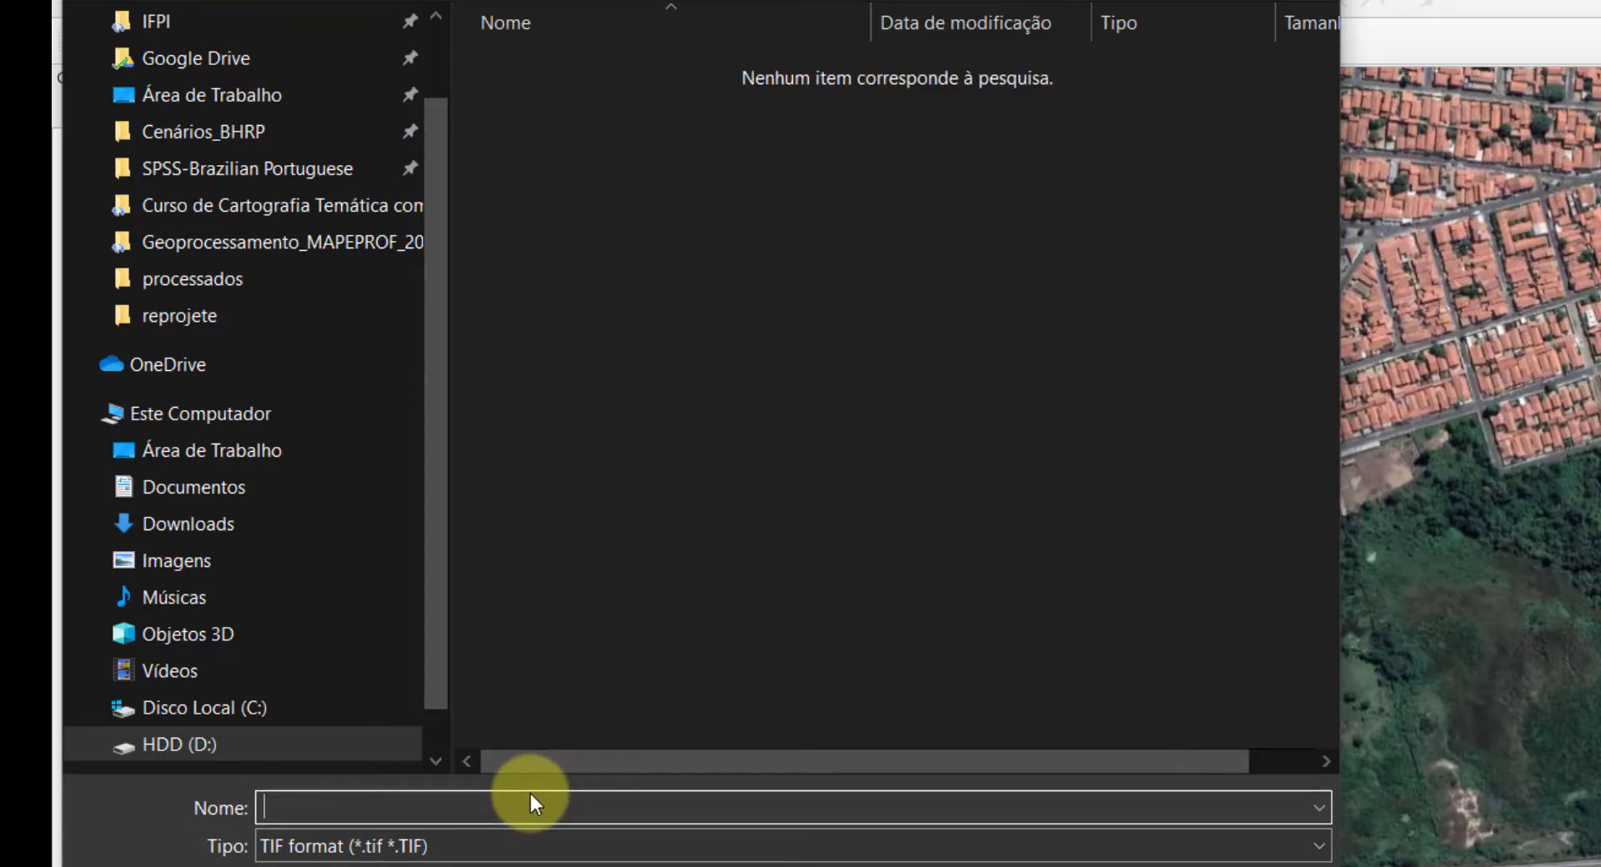
{"action": "type", "text": "Rec_THE"}
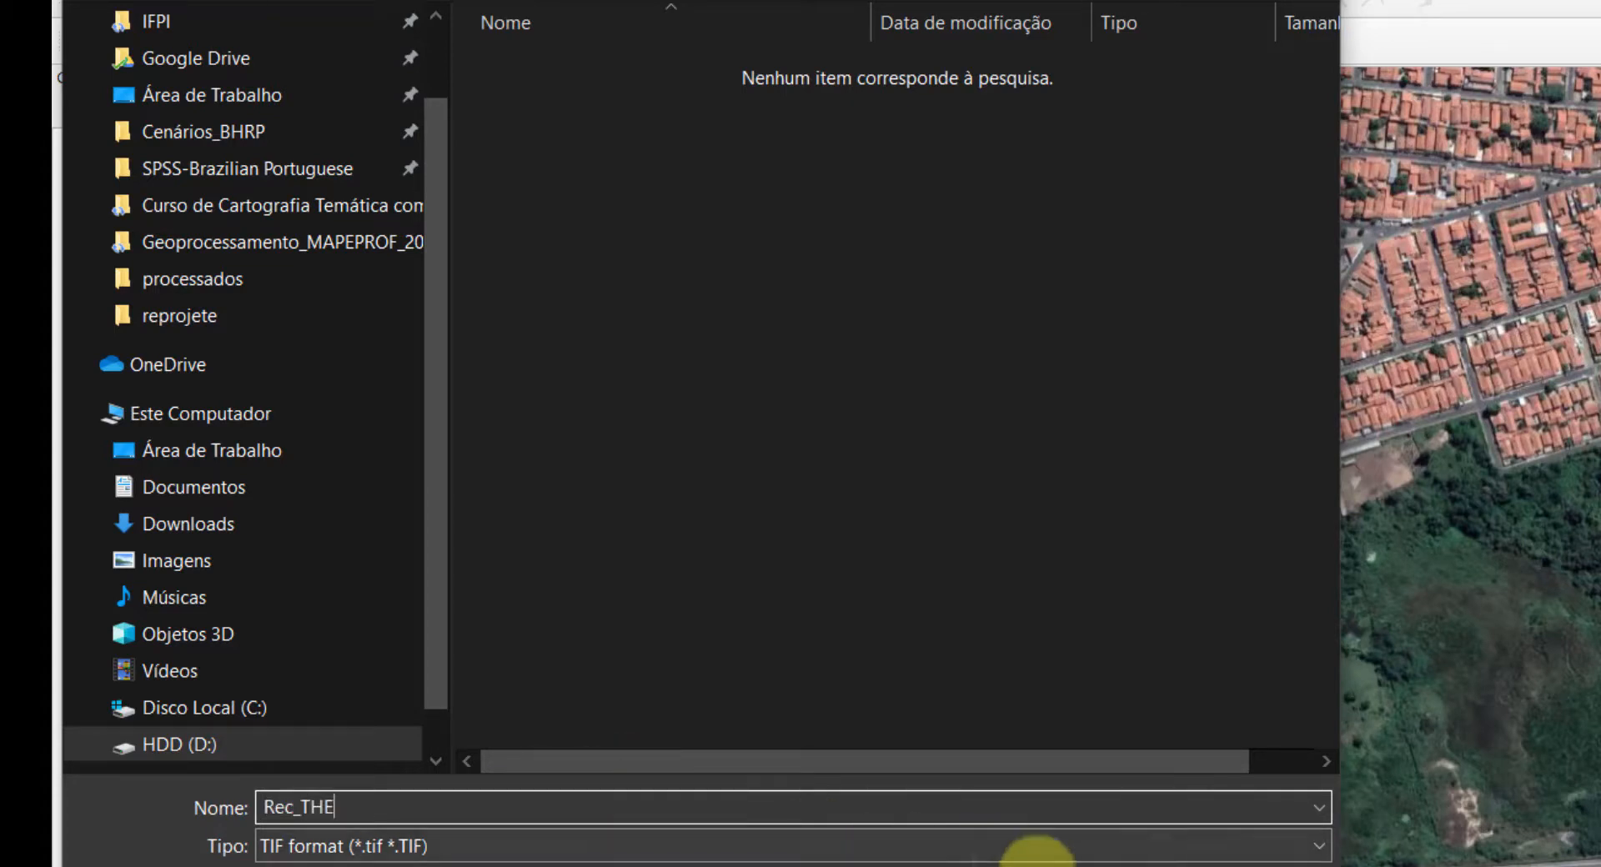
{"action": "key", "text": "Return"}
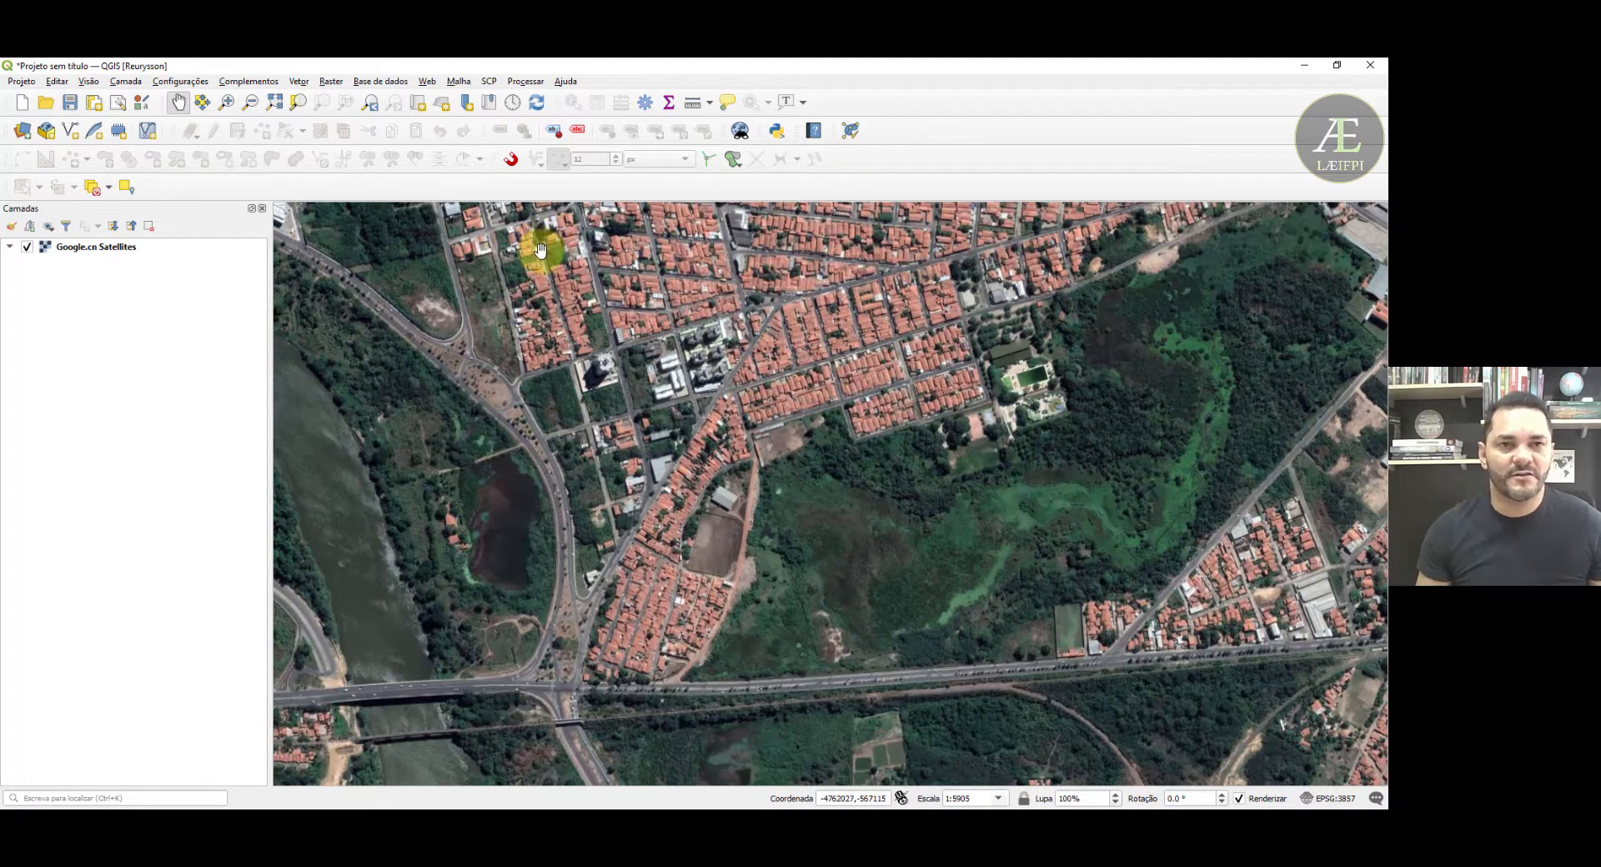
- Add the raster file Rec_THE.tif from D:\Geoprocessamento\CursoCartTem to the project as a raster layer
{"action": "left_click", "coordinate": [134, 86]}
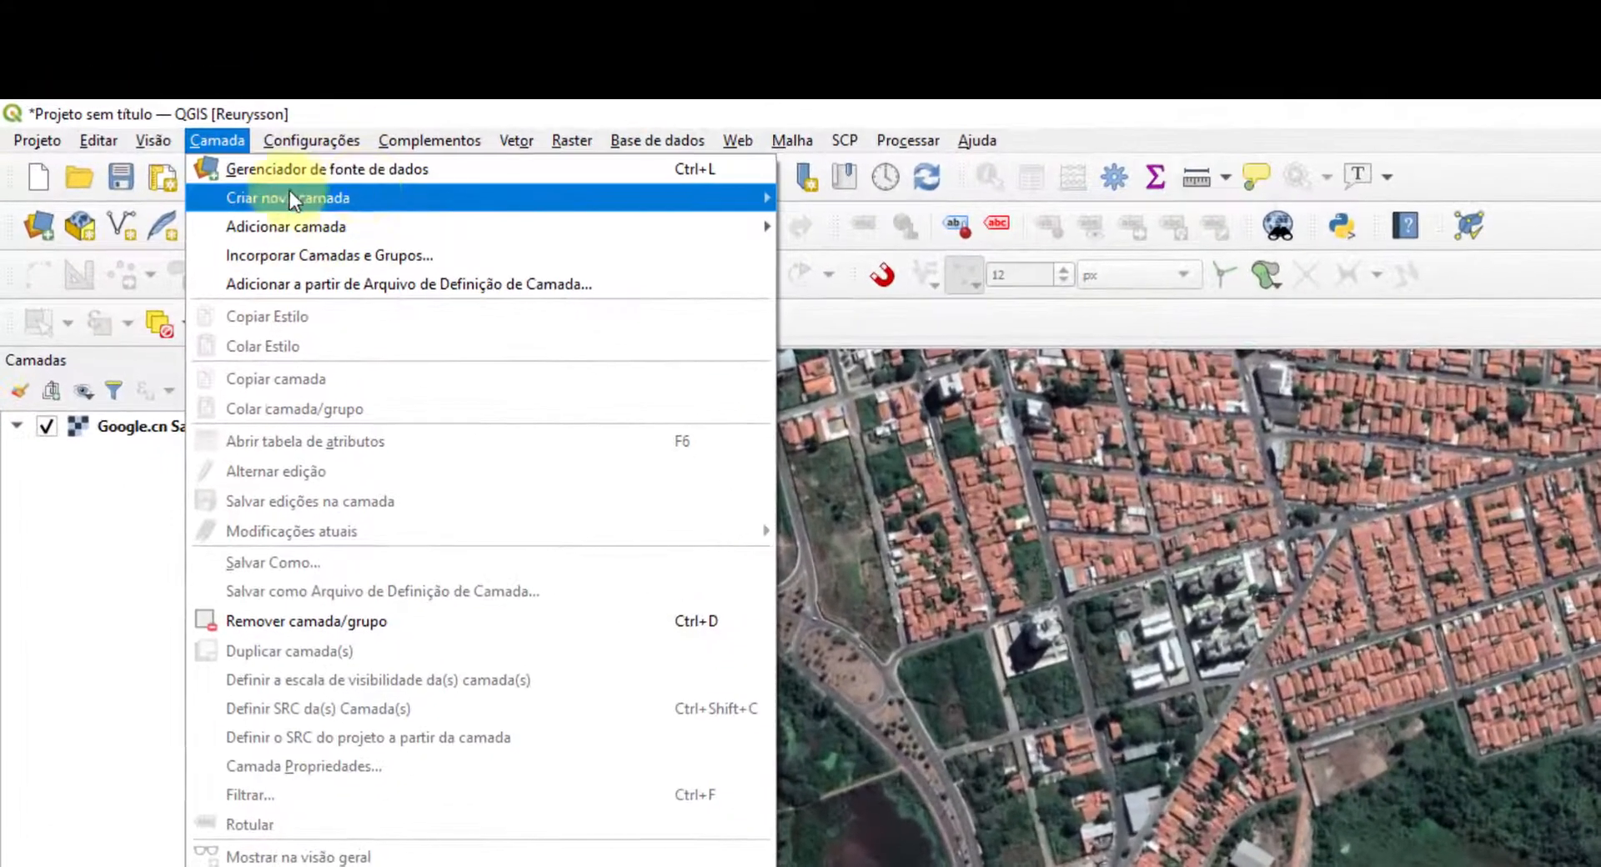
{"action": "mouse_move", "coordinate": [258, 118]}
{"action": "mouse_move", "coordinate": [399, 233]}
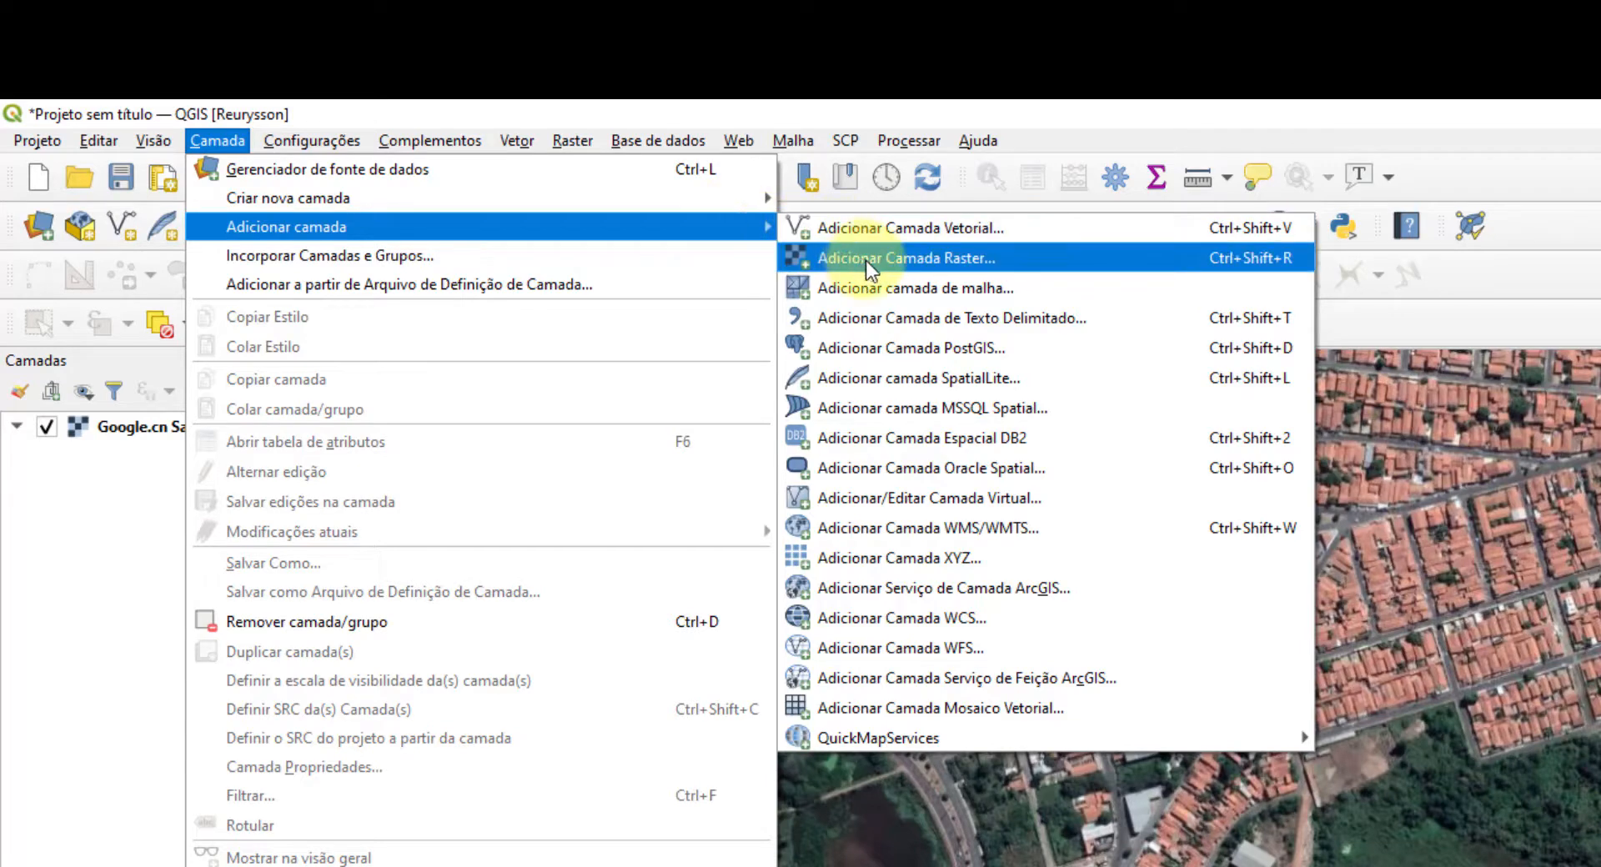
{"action": "left_click", "coordinate": [918, 259]}
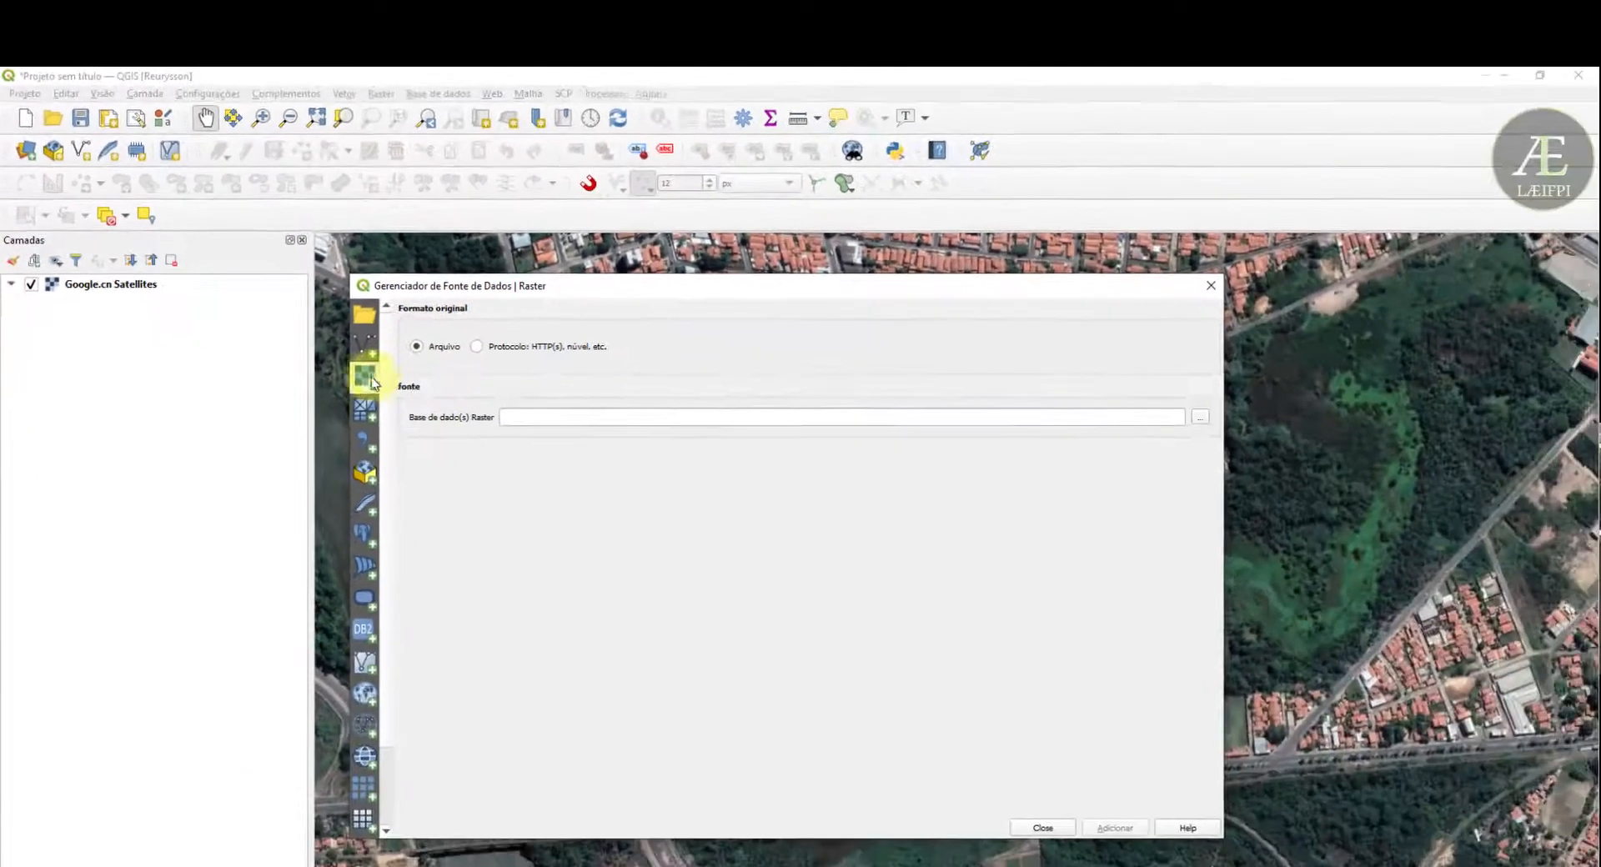
{"action": "left_click_drag", "start_coordinate": [343, 415], "coordinate": [235, 416]}
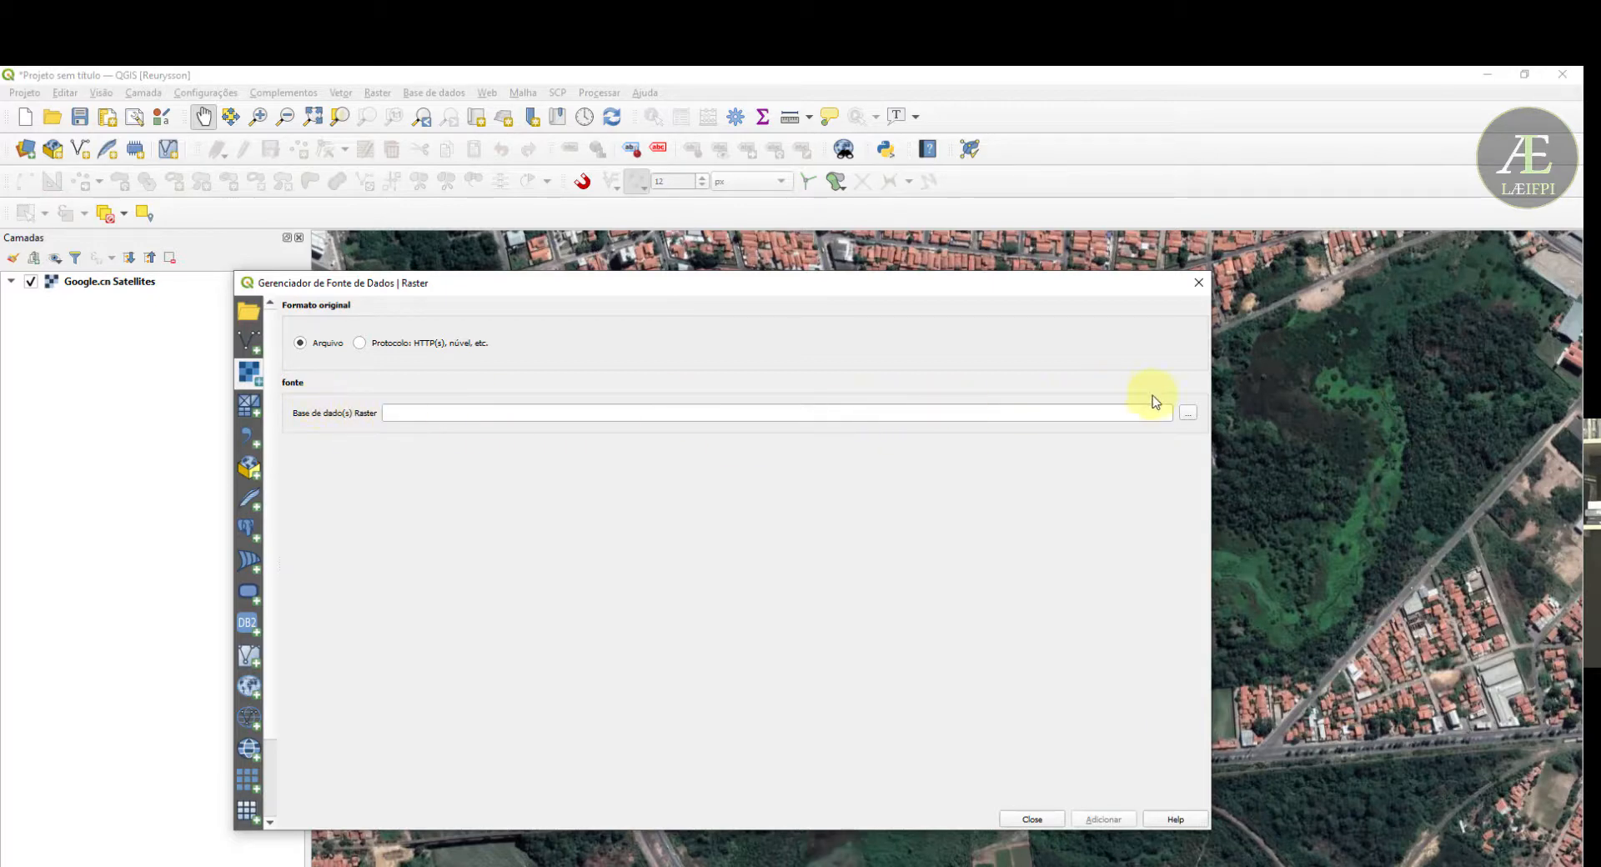
{"action": "left_click", "coordinate": [1189, 417]}
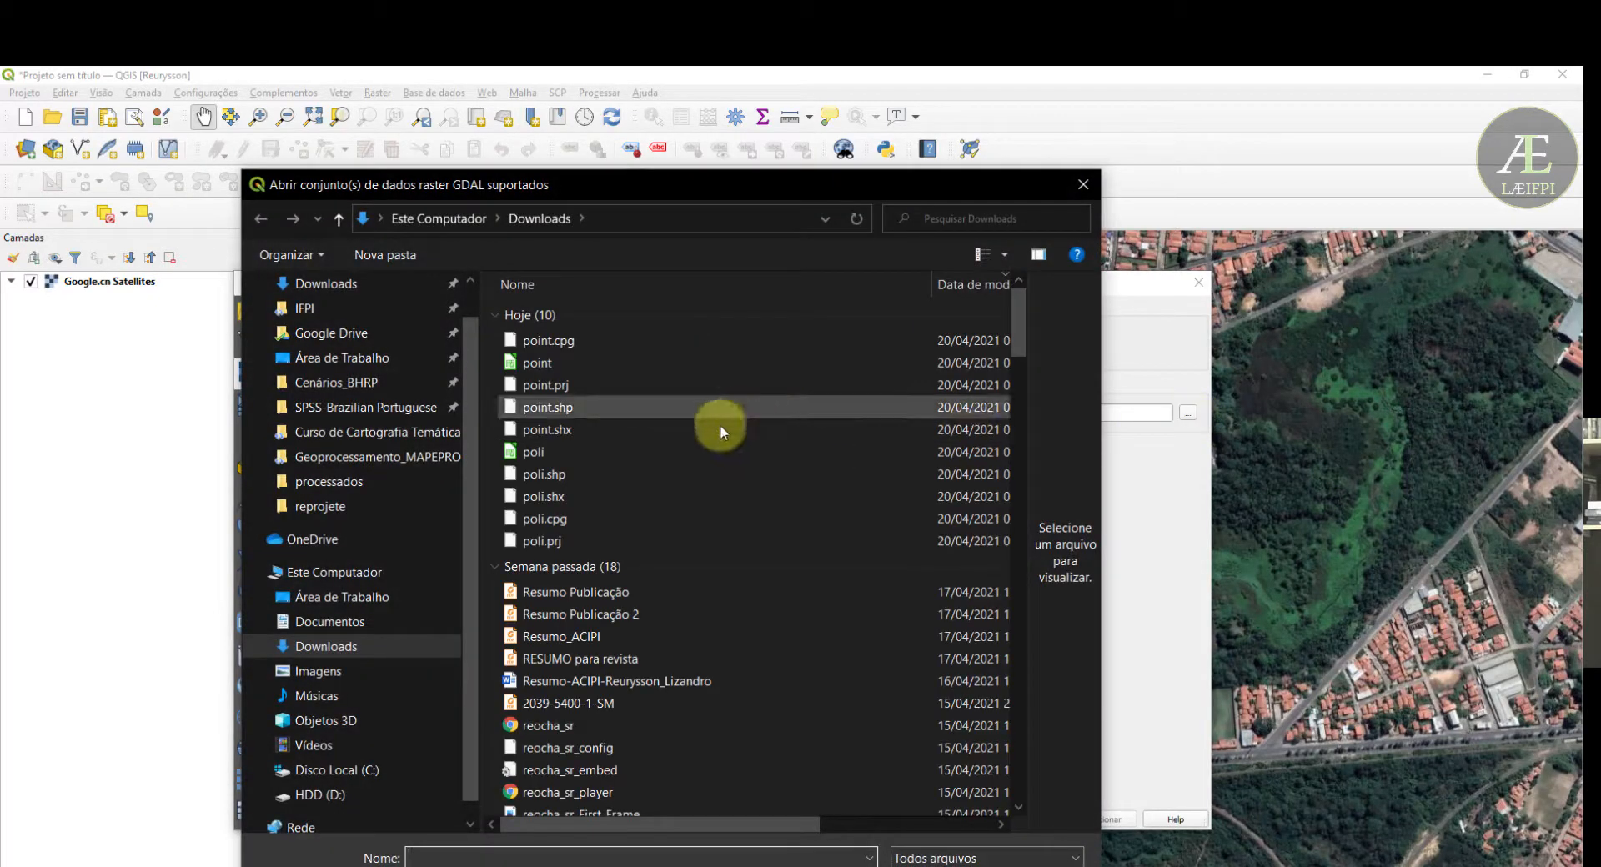
{"action": "left_click", "coordinate": [318, 795]}
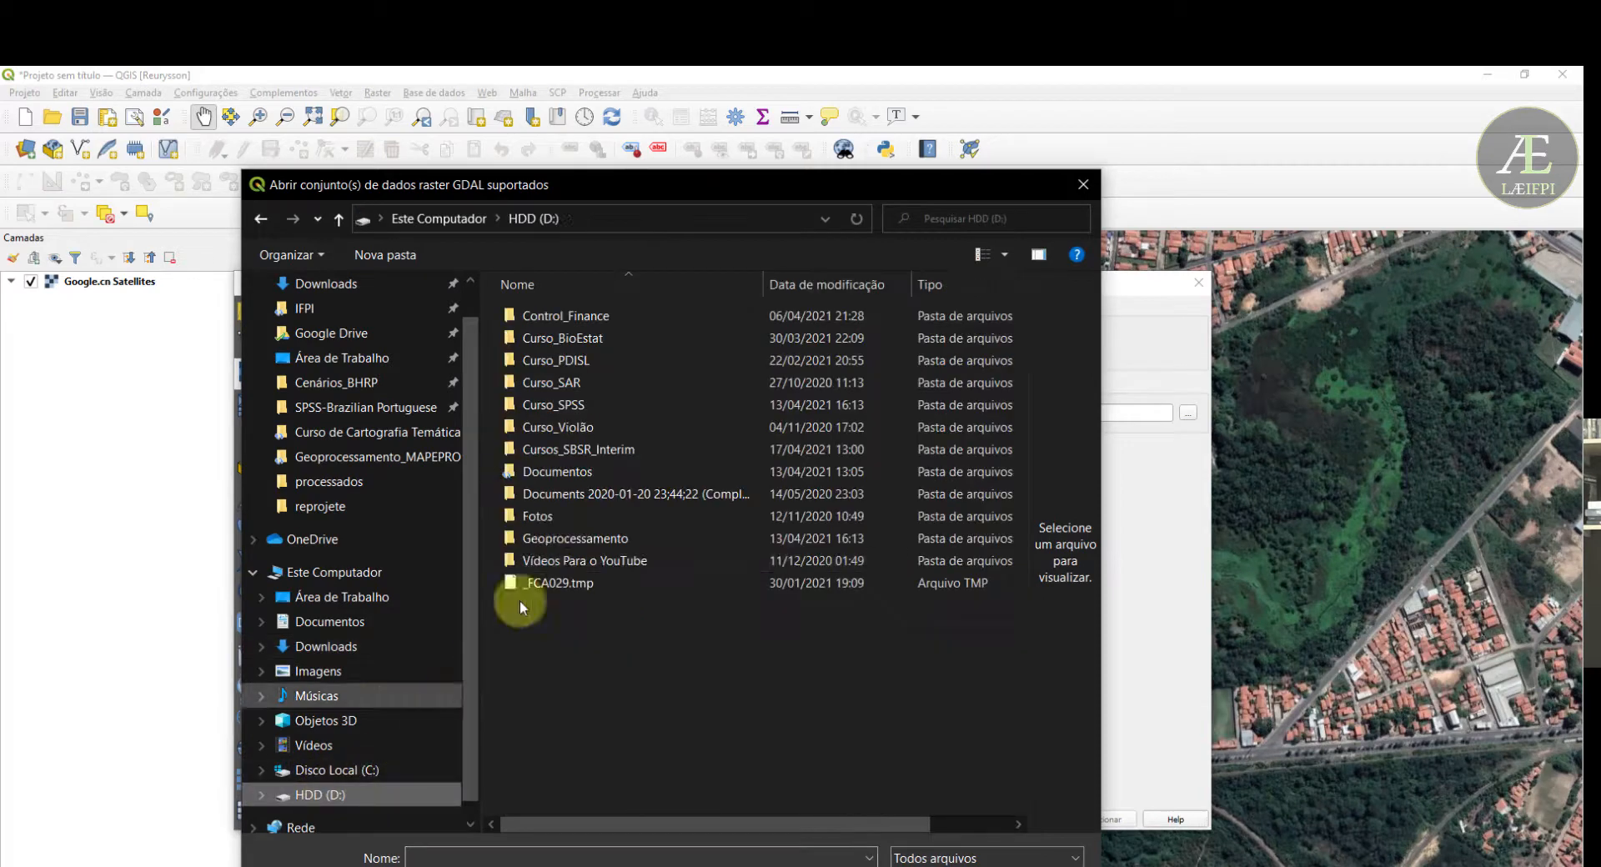
{"action": "double_click", "coordinate": [587, 542]}
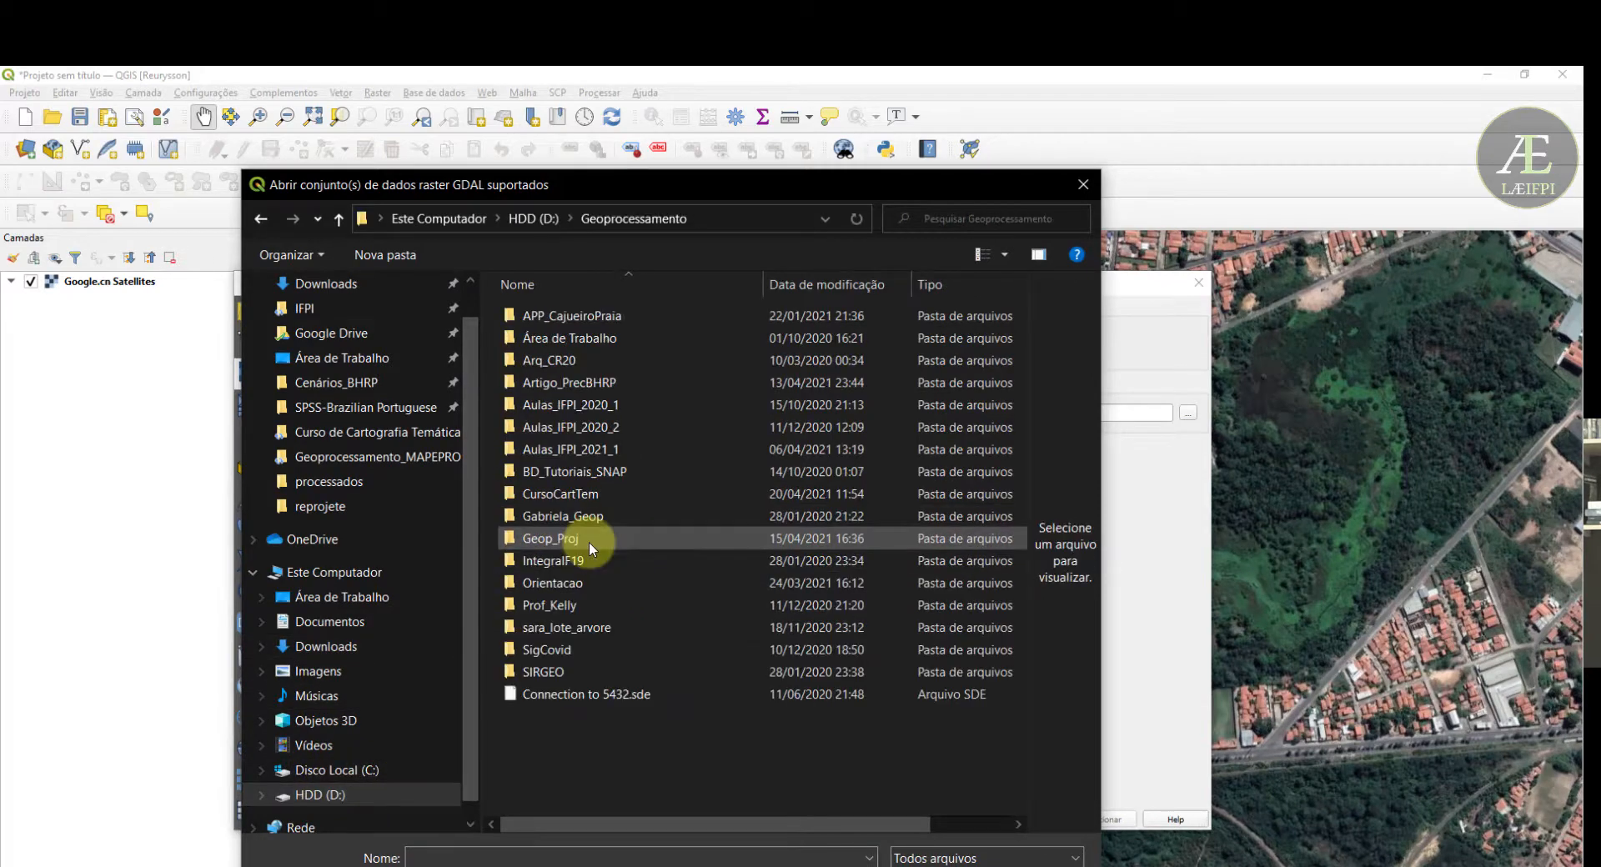
{"action": "double_click", "coordinate": [588, 493]}
{"action": "left_click", "coordinate": [550, 339]}
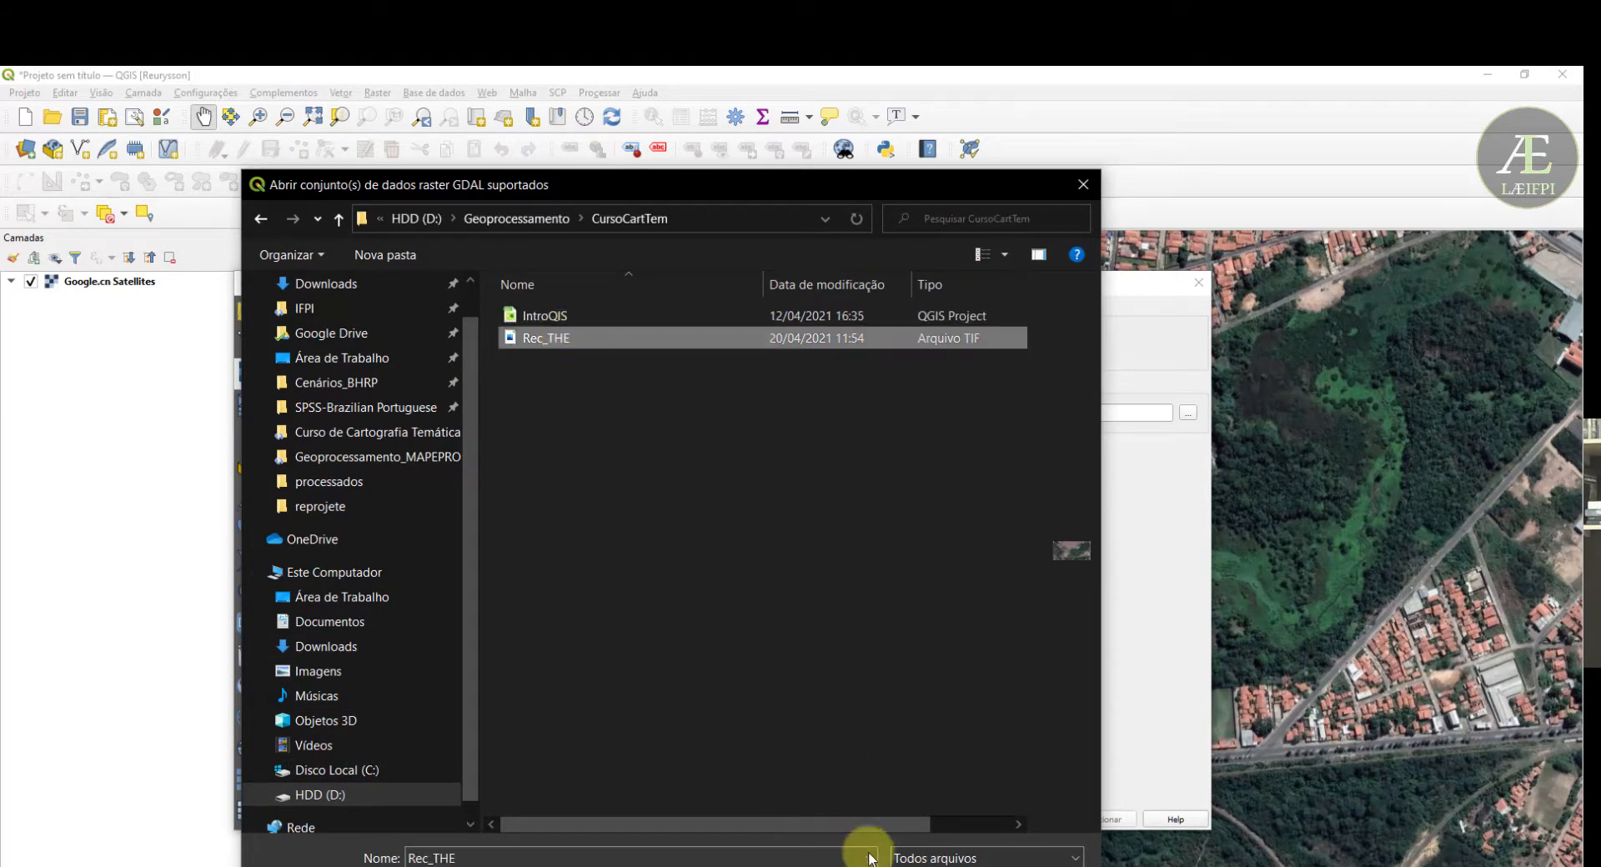
{"action": "left_click", "coordinate": [926, 865]}
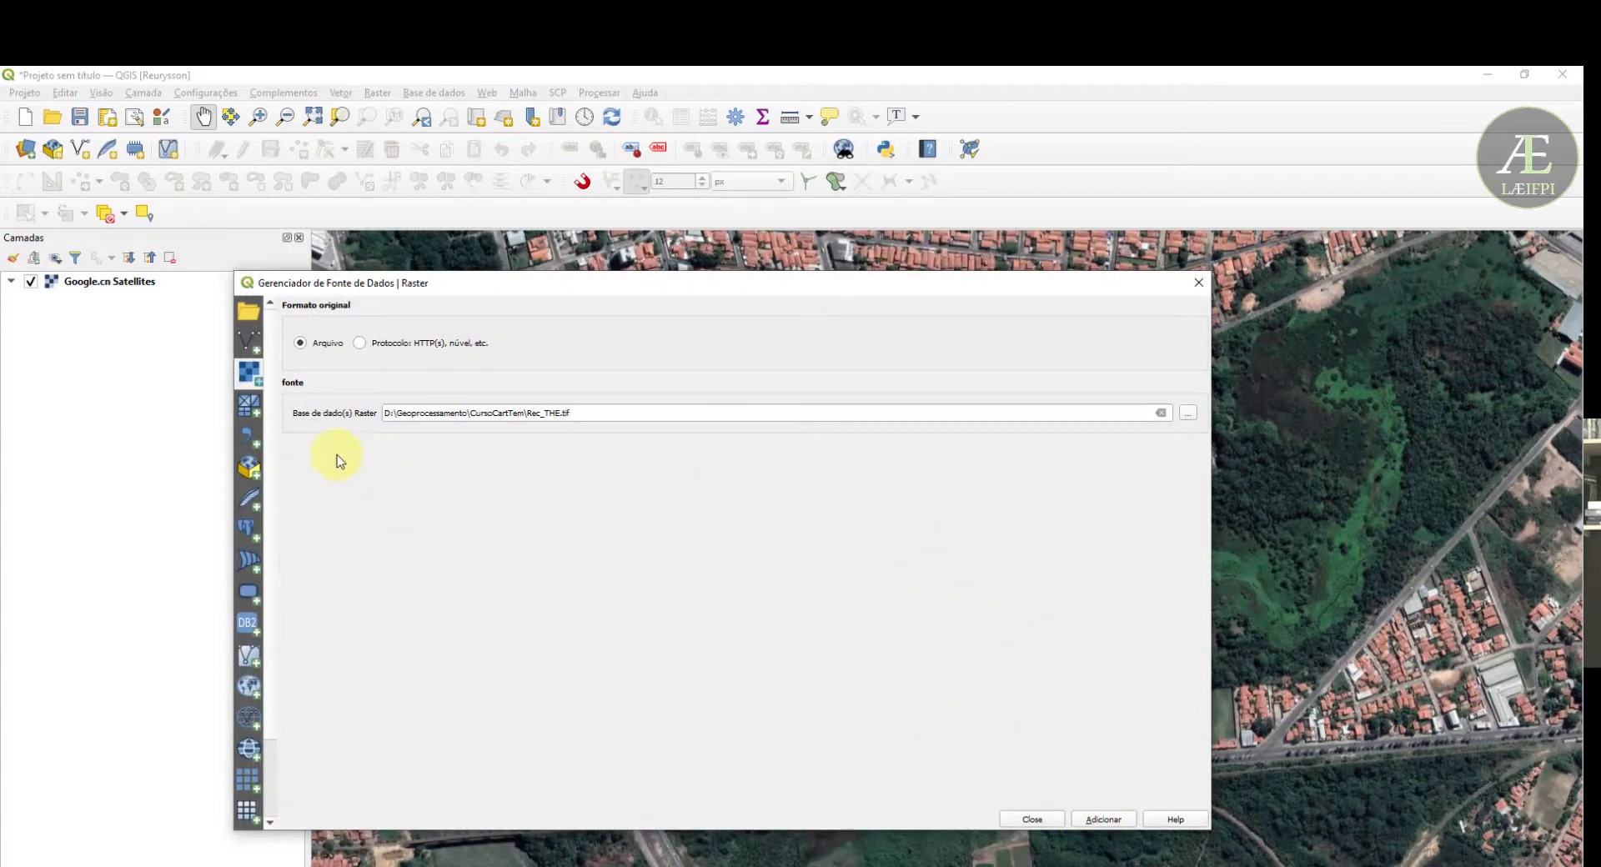
{"action": "left_click", "coordinate": [1119, 820]}
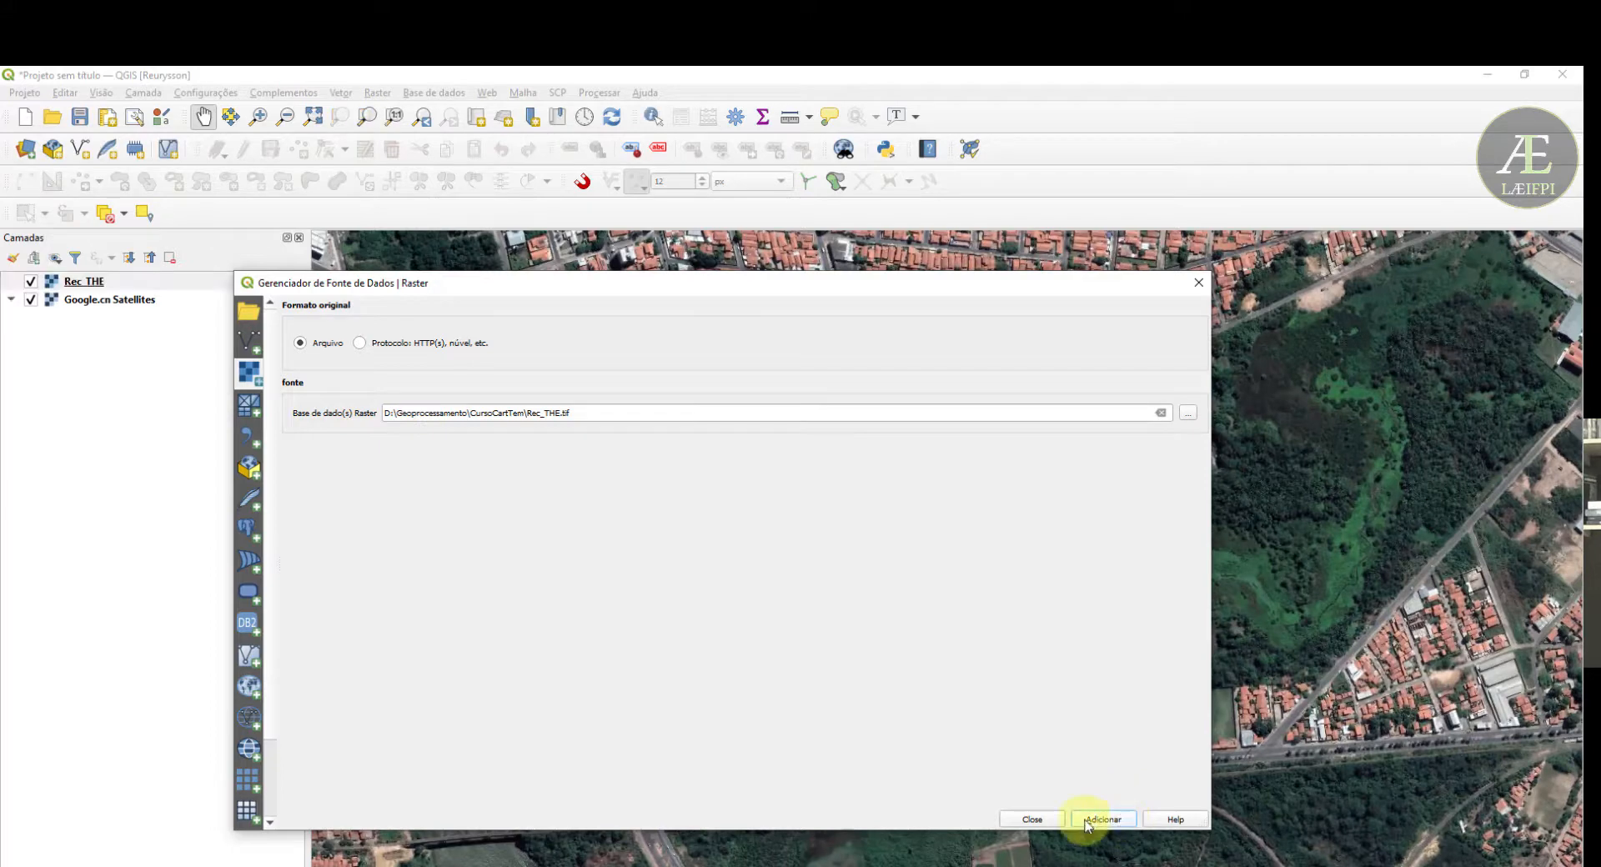
{"action": "left_click", "coordinate": [1034, 820]}
- Hide the Google.cn Satellites basemap and remove it from the project
{"action": "left_click", "coordinate": [31, 301]}
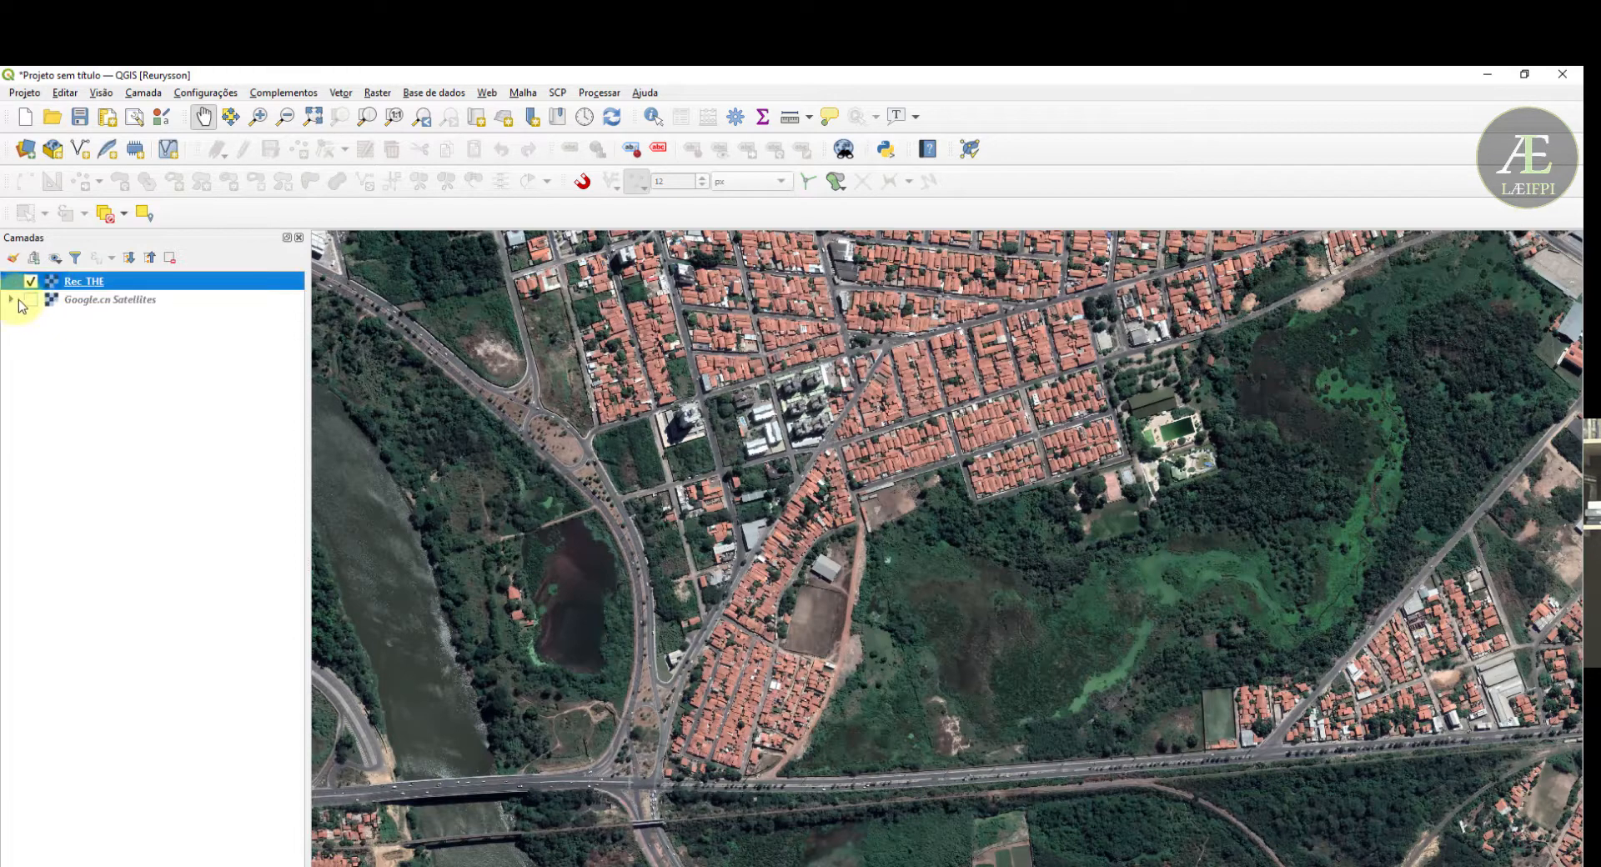
{"action": "right_click", "coordinate": [74, 300]}
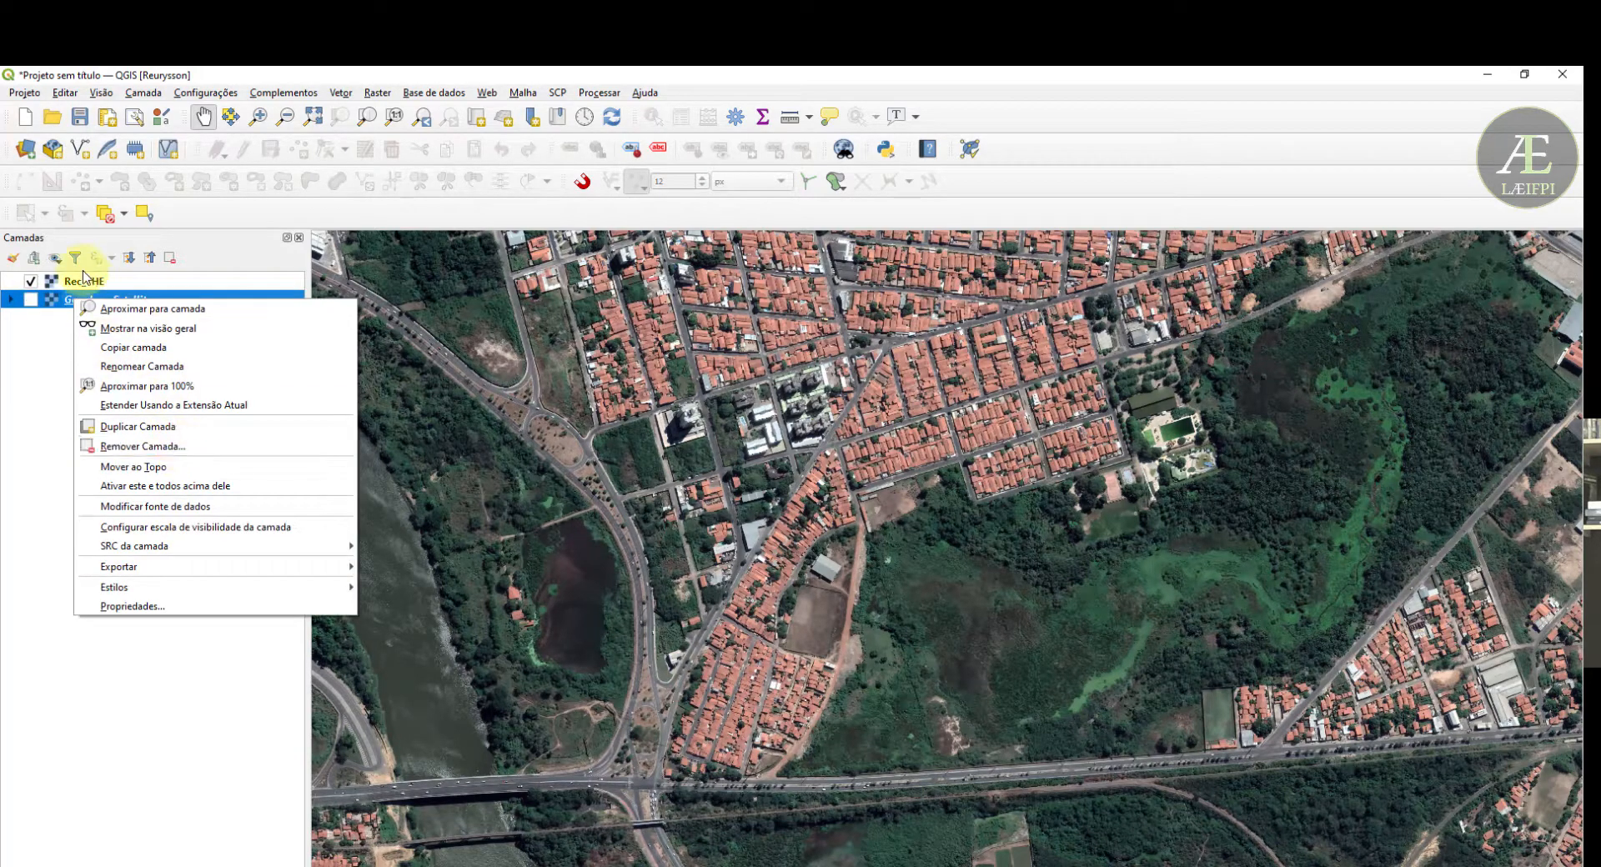
{"action": "right_click", "coordinate": [48, 299]}
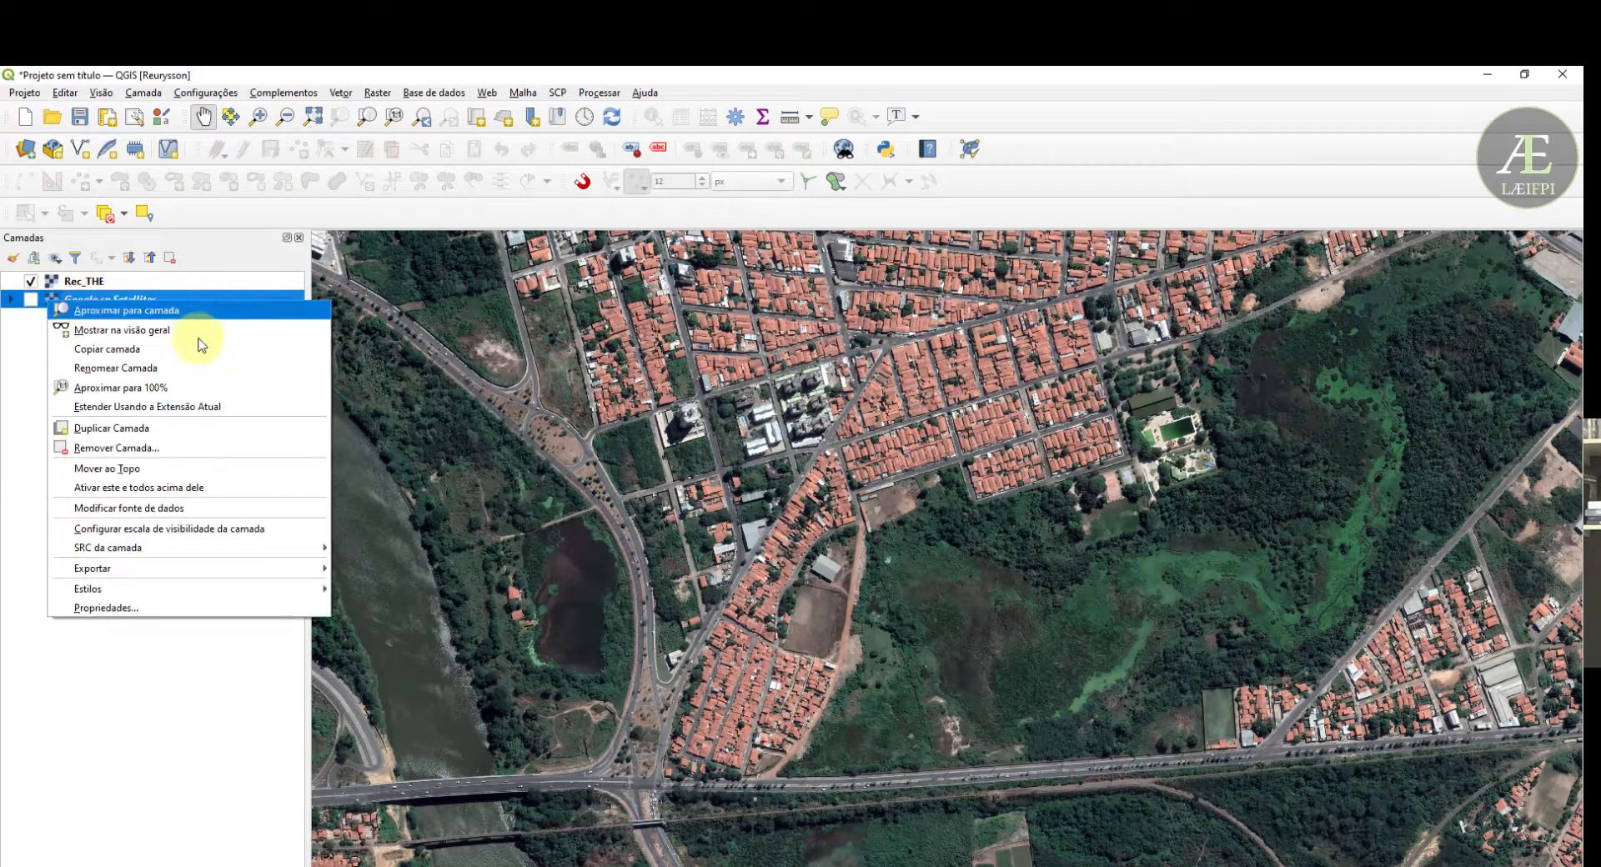
{"action": "left_click", "coordinate": [173, 447]}
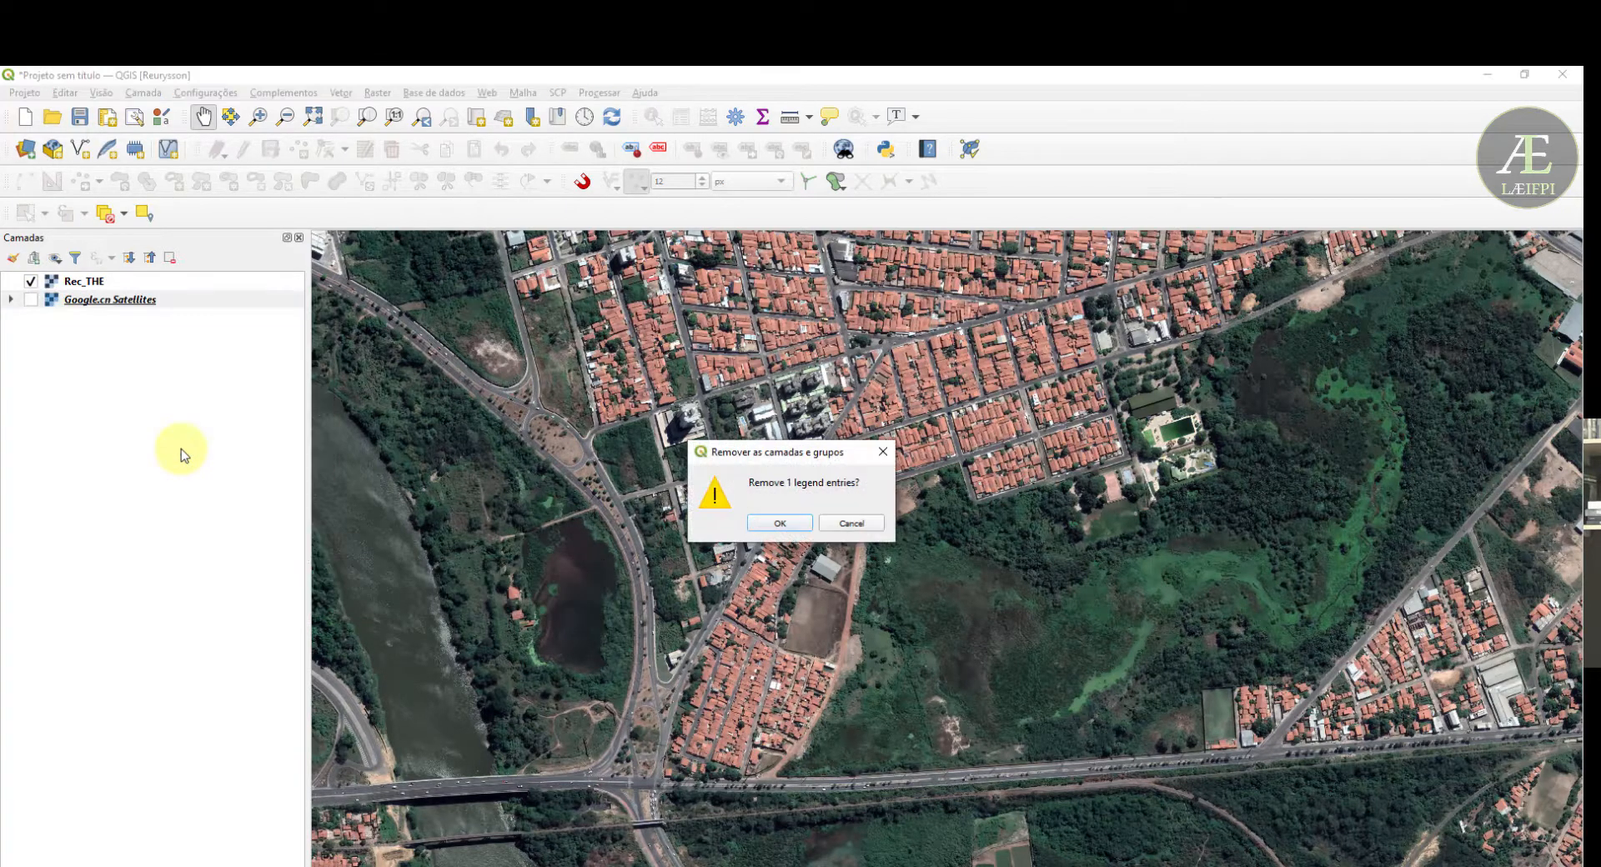
{"action": "left_click", "coordinate": [780, 524]}
- Examine the extent and image detail of the Rec_THE raster around the sports field and the neighbouring houses
{"action": "scroll", "coordinate": [734, 535], "scroll_direction": "down", "scroll_amount": 2}
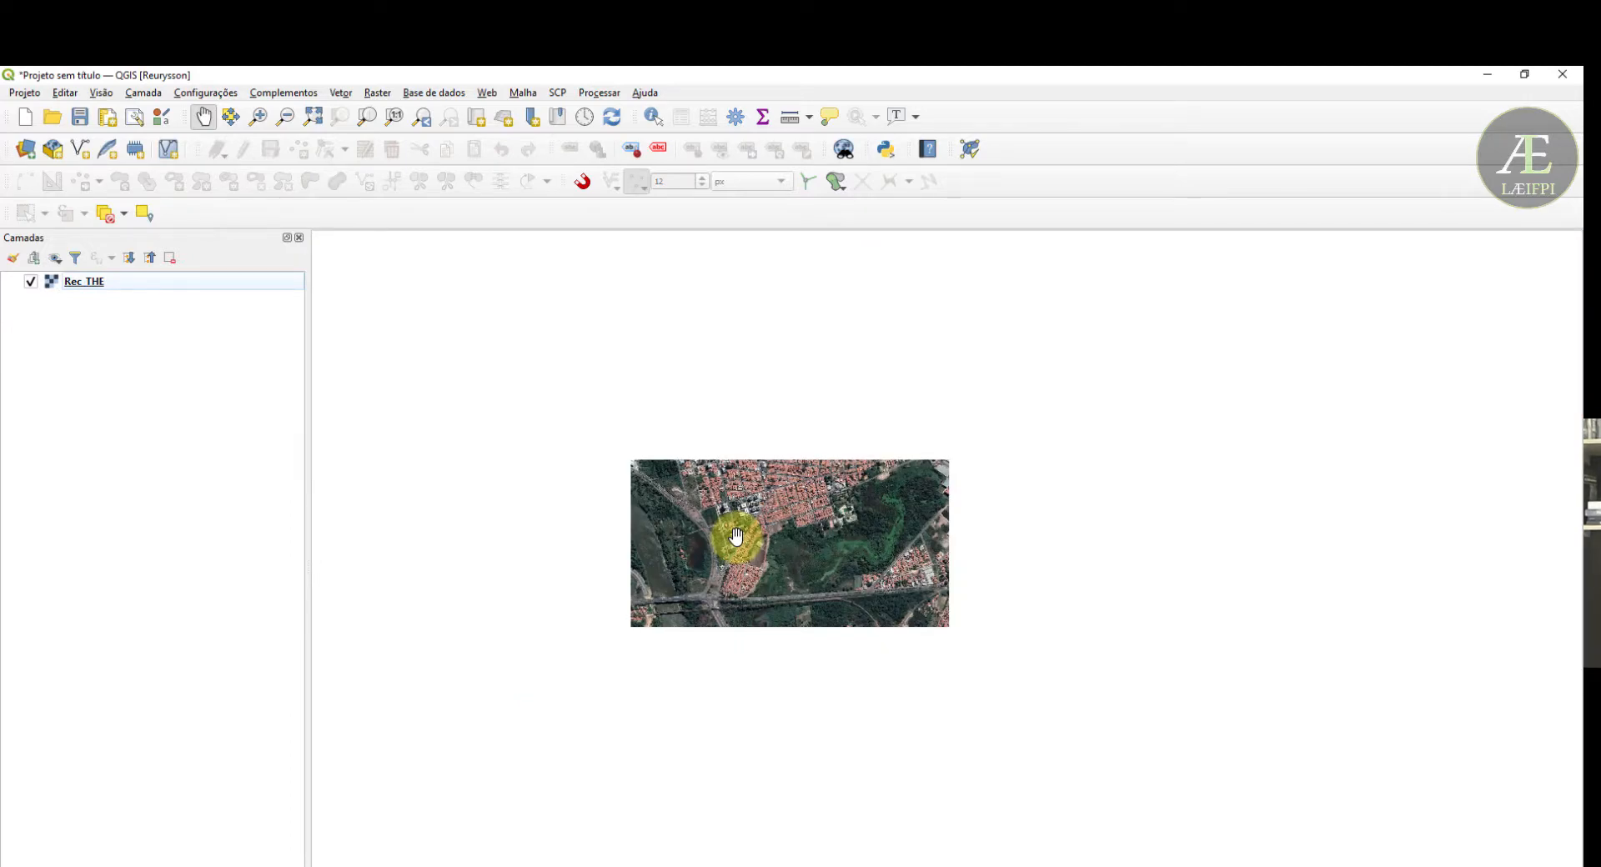
{"action": "scroll", "coordinate": [735, 535], "scroll_direction": "up", "scroll_amount": 6}
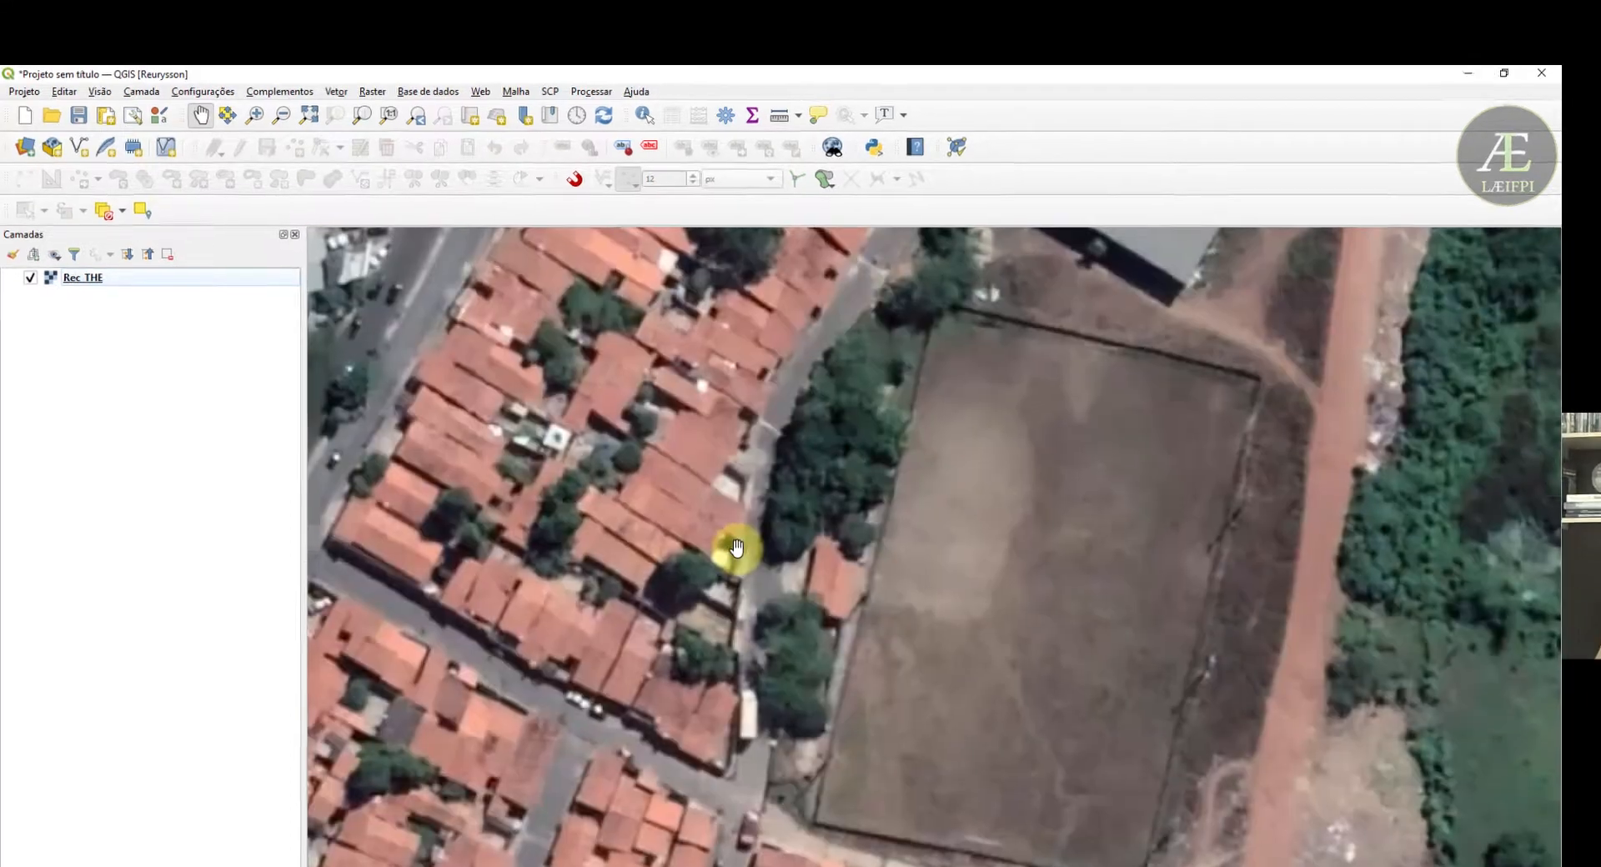
{"action": "scroll", "coordinate": [648, 496], "scroll_direction": "down", "scroll_amount": 2}
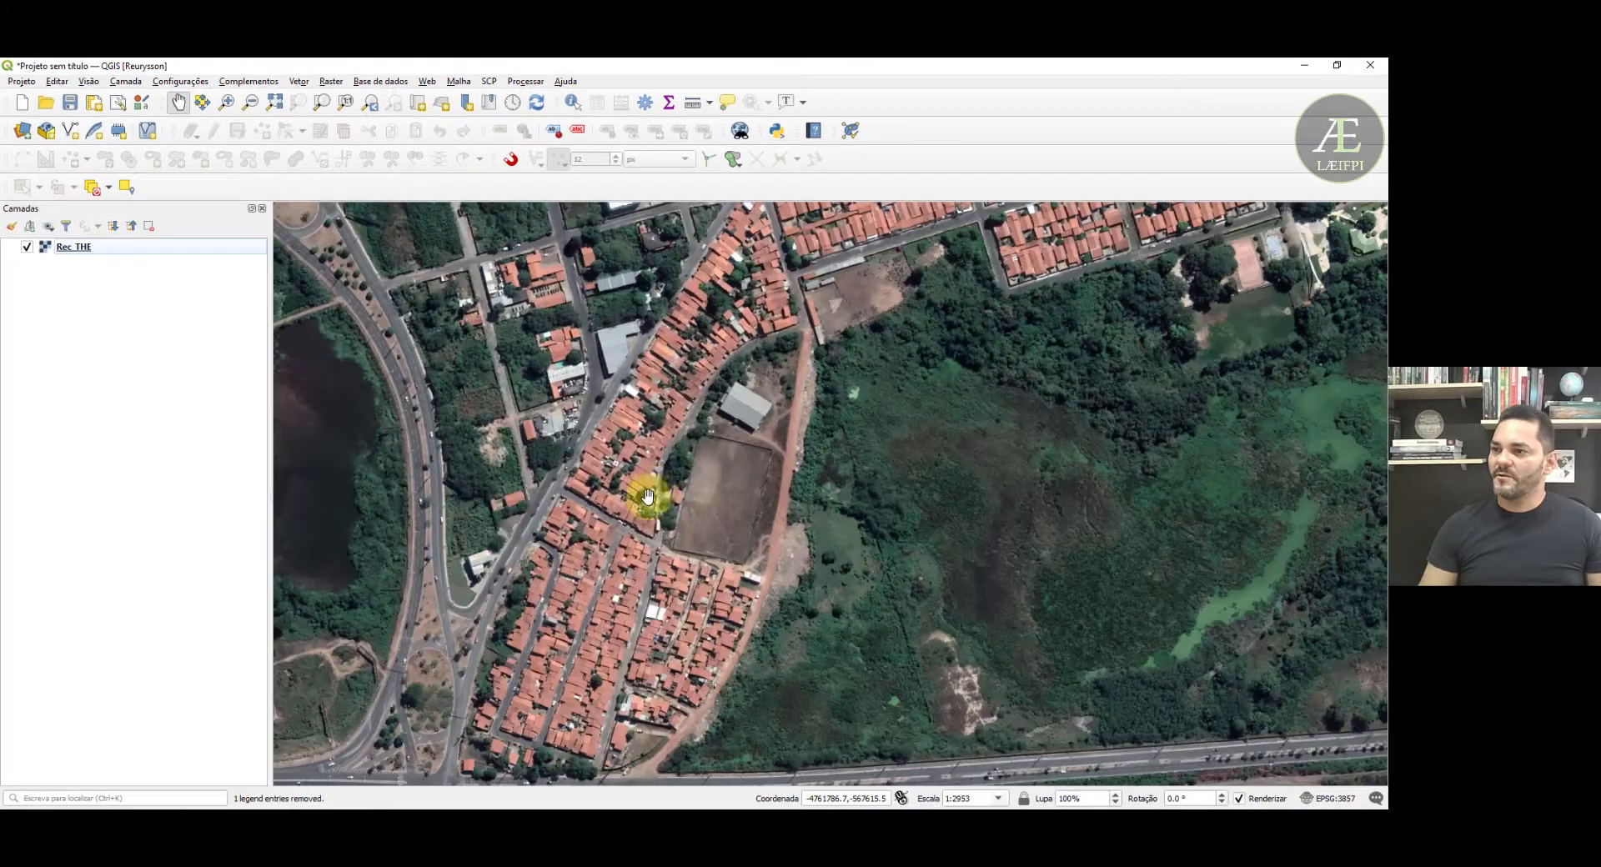
{"action": "scroll", "coordinate": [634, 505], "scroll_direction": "down", "scroll_amount": 3}
{"action": "scroll", "coordinate": [601, 511], "scroll_direction": "up", "scroll_amount": 3}
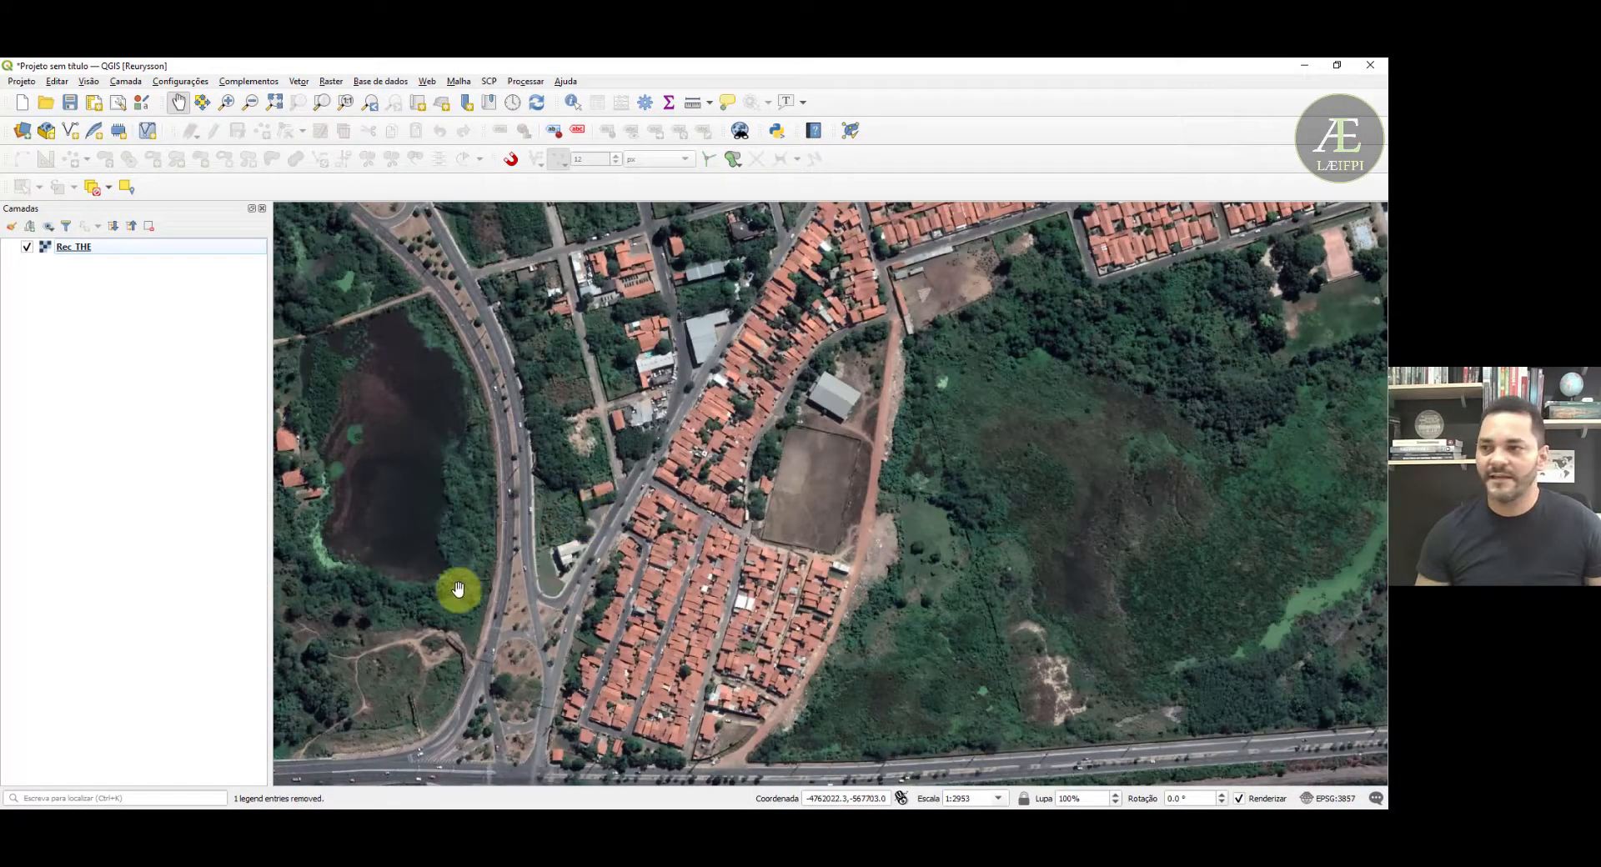
{"action": "scroll", "coordinate": [493, 577], "scroll_direction": "up", "scroll_amount": 1}
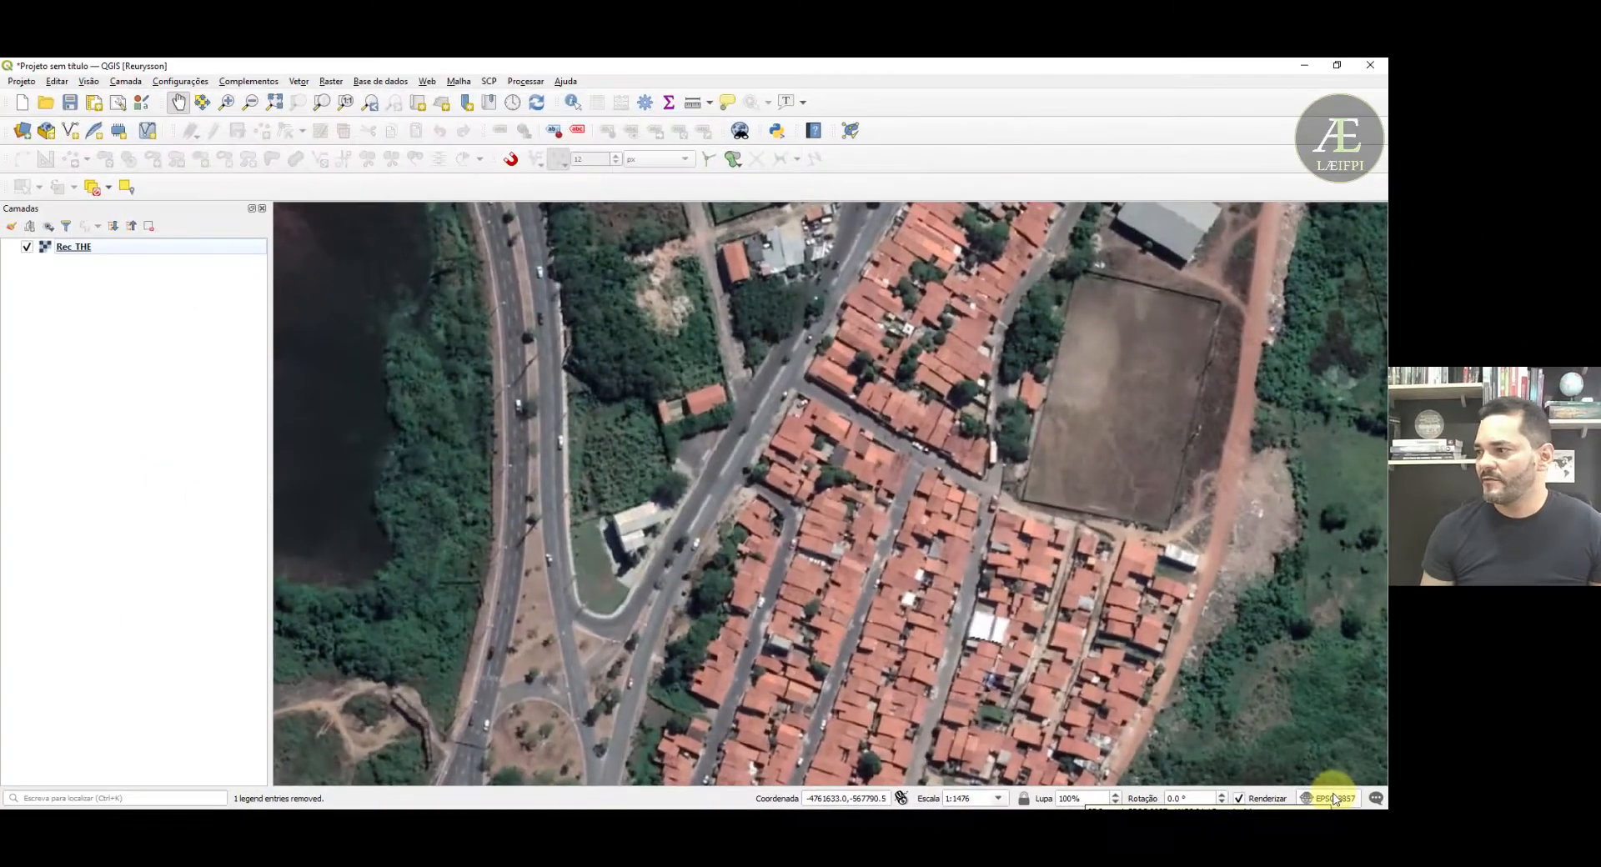
- Set the project's coordinate reference system to SIRGAS 2000 / UTM zone 23S (EPSG:31983), filtering the list with "sirgas 2000 utm 23"
{"action": "left_click", "coordinate": [33, 85]}
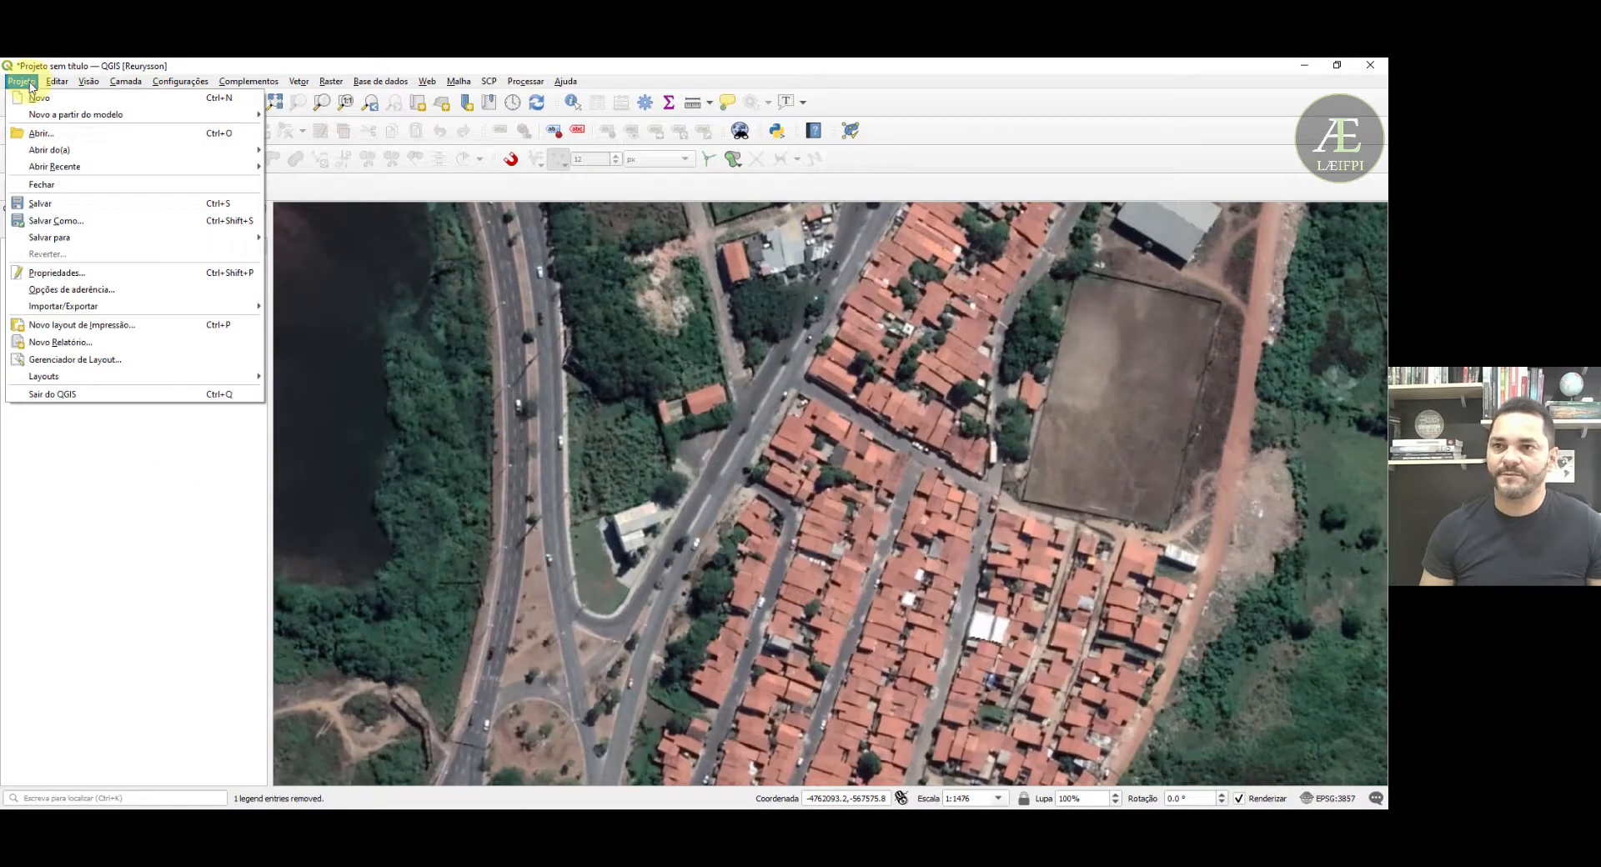
{"action": "left_click", "coordinate": [56, 273]}
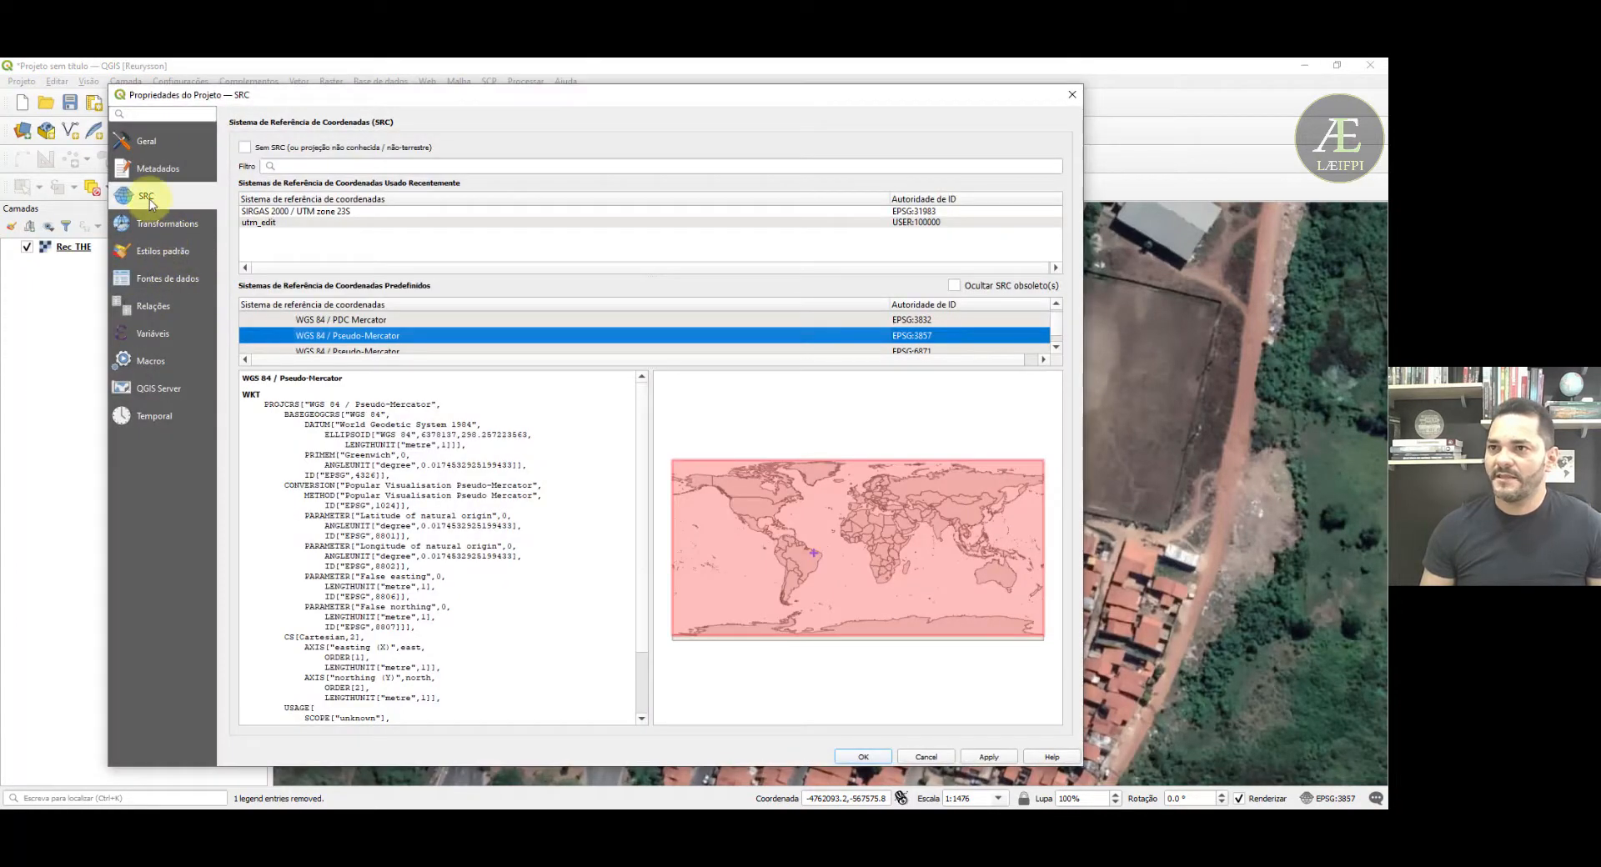
{"action": "left_click", "coordinate": [148, 198]}
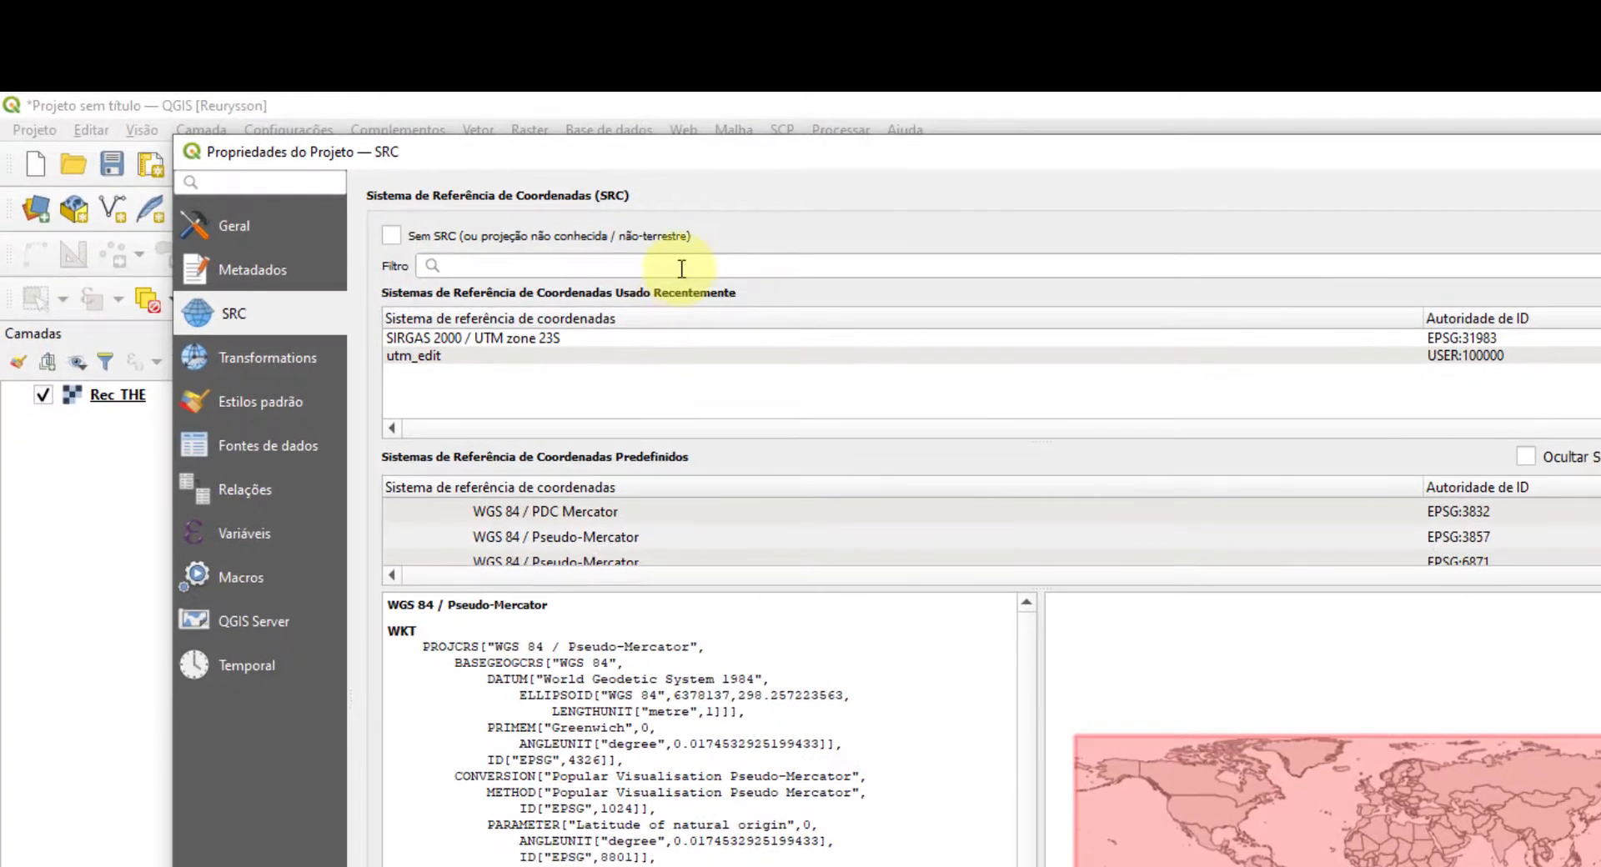
{"action": "left_click", "coordinate": [681, 269]}
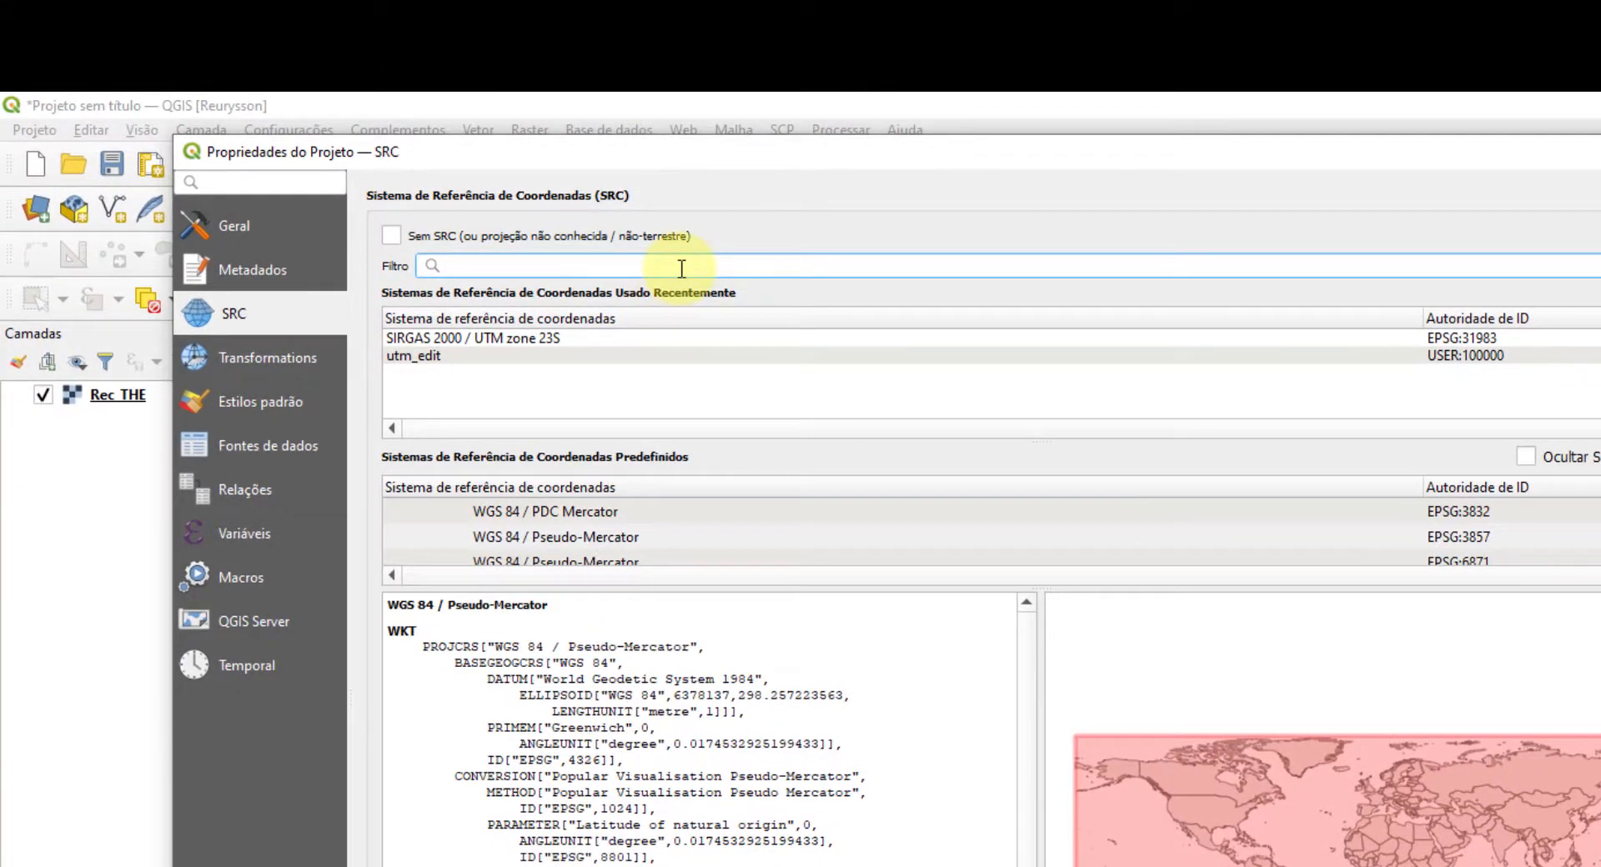
{"action": "type", "text": "s"}
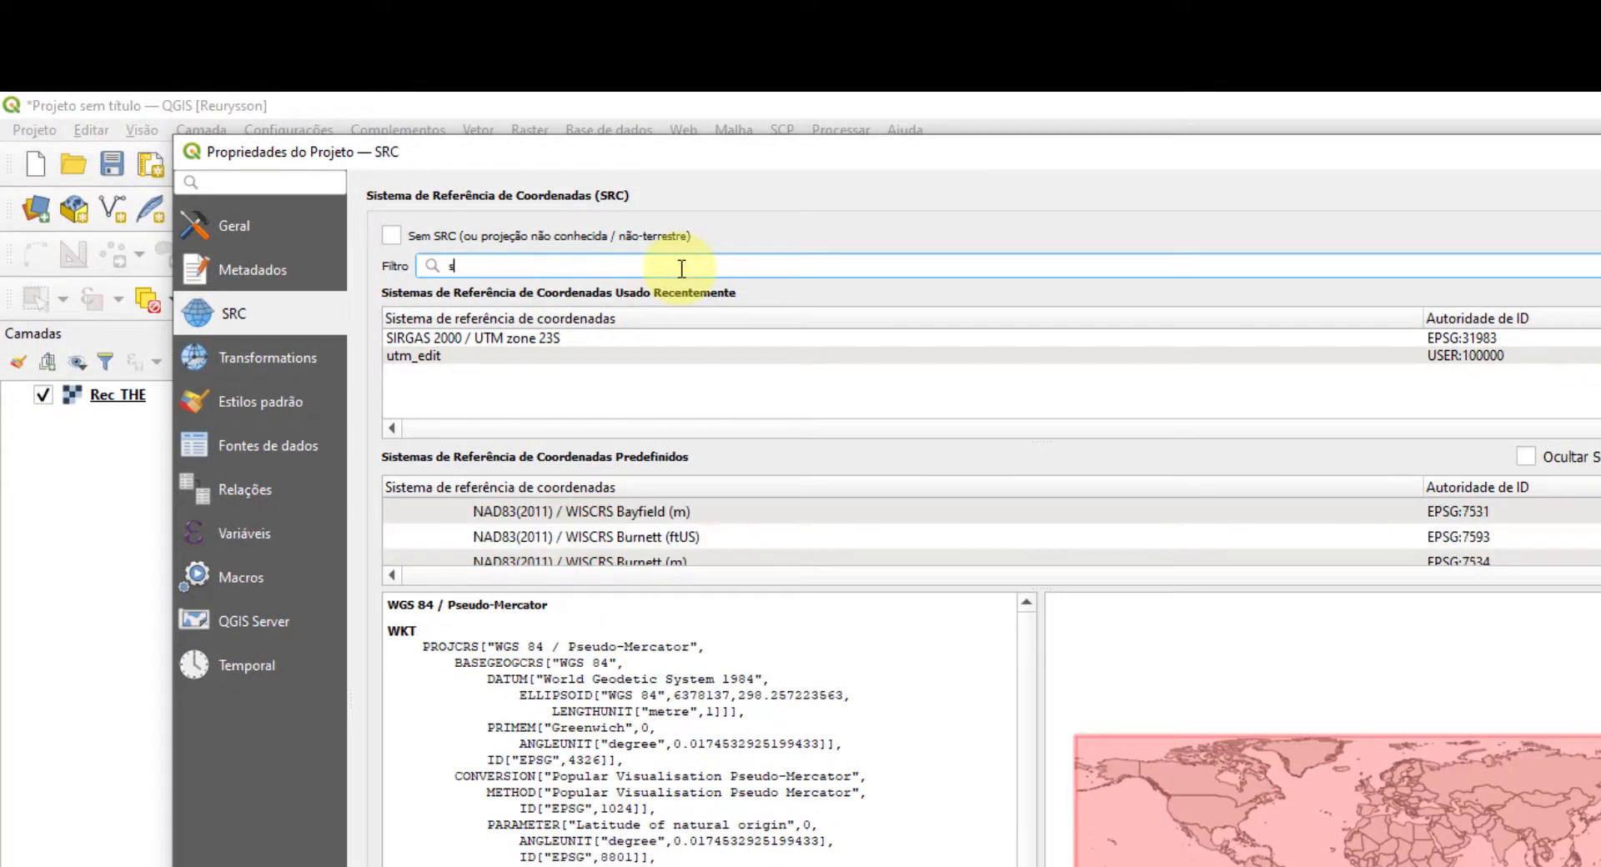
{"action": "type", "text": "ir"}
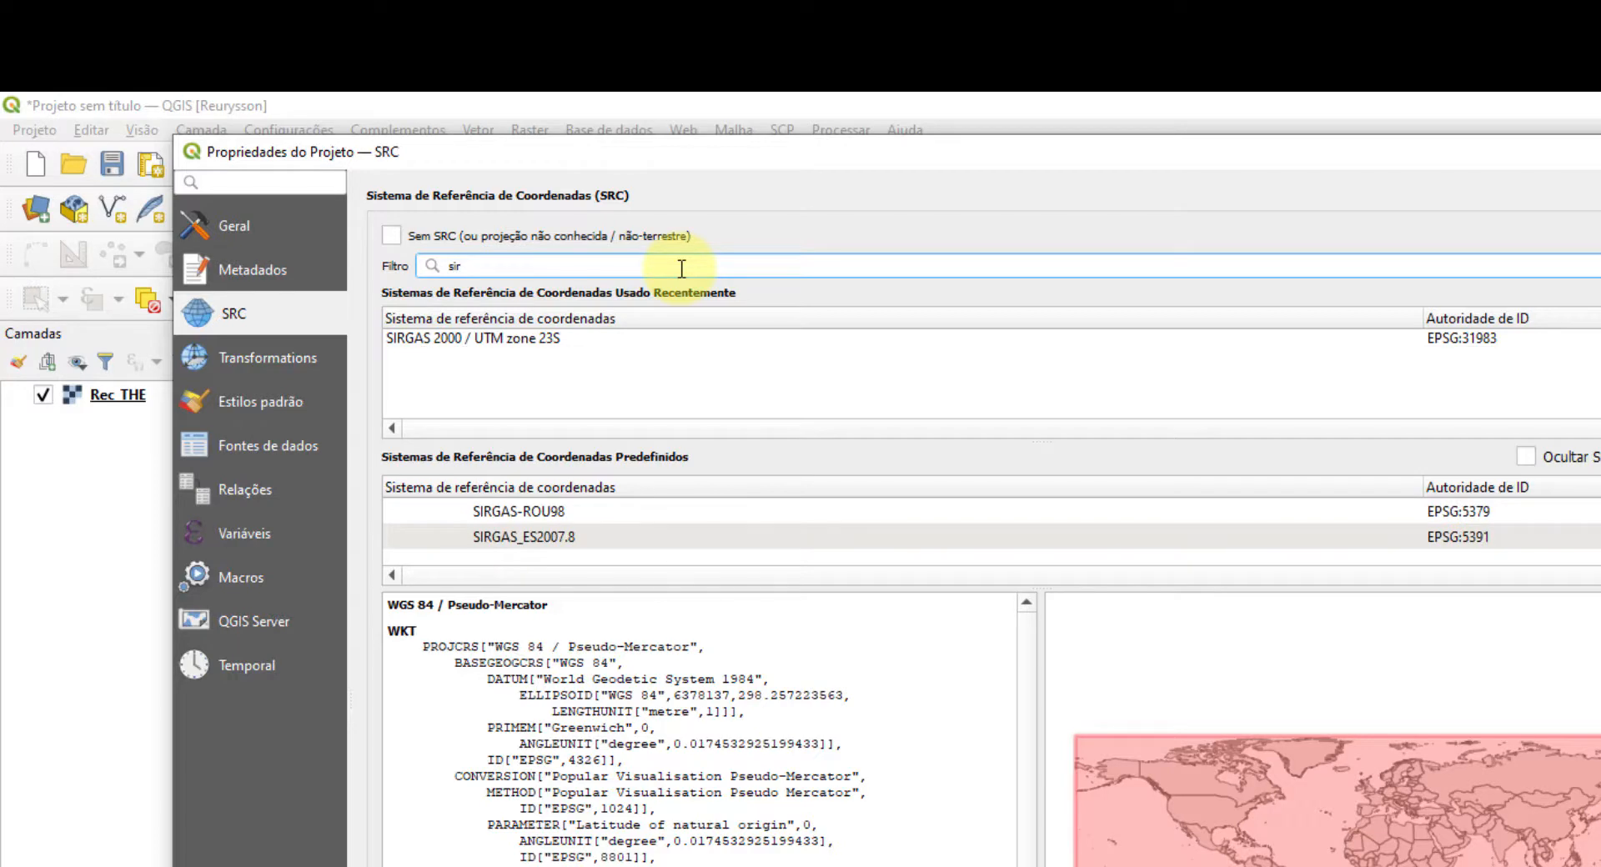
{"action": "type", "text": "gas 2000 utm"}
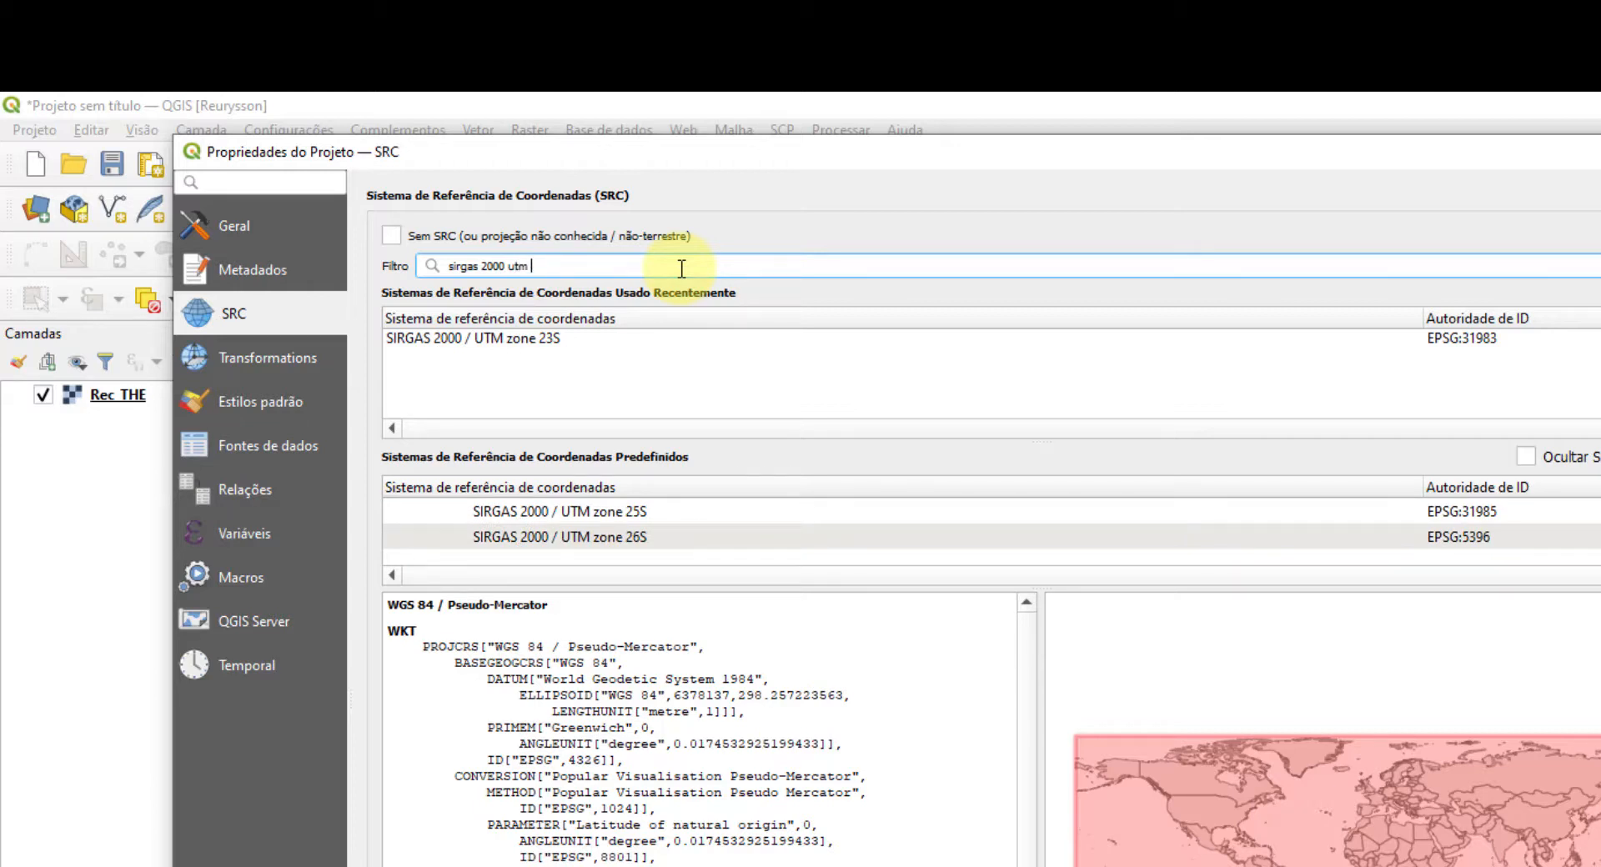
{"action": "type", "text": "23"}
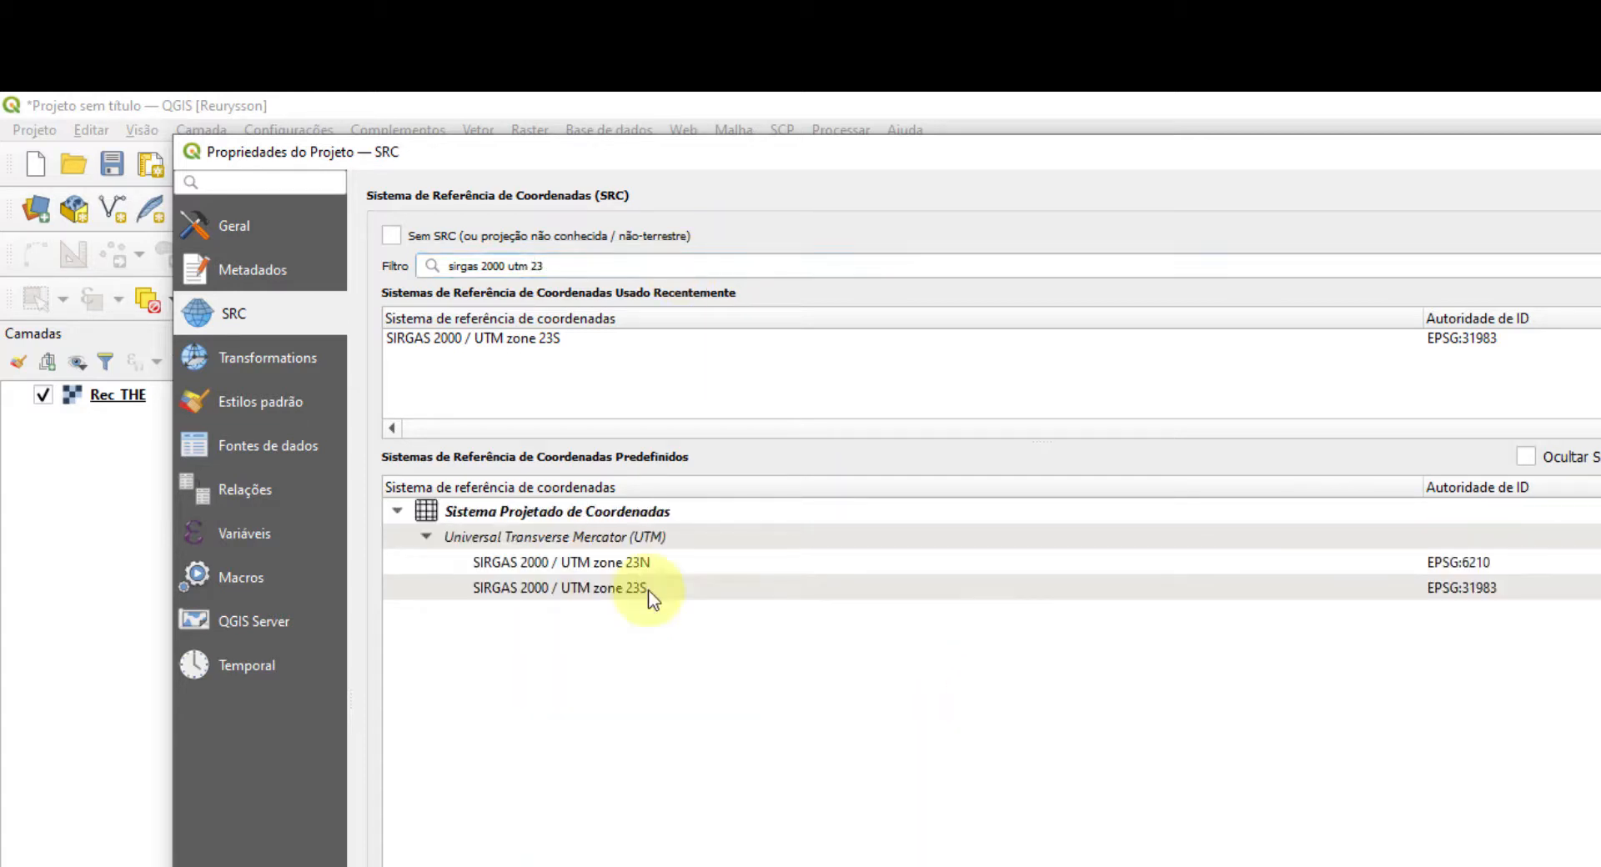
{"action": "left_click", "coordinate": [648, 589]}
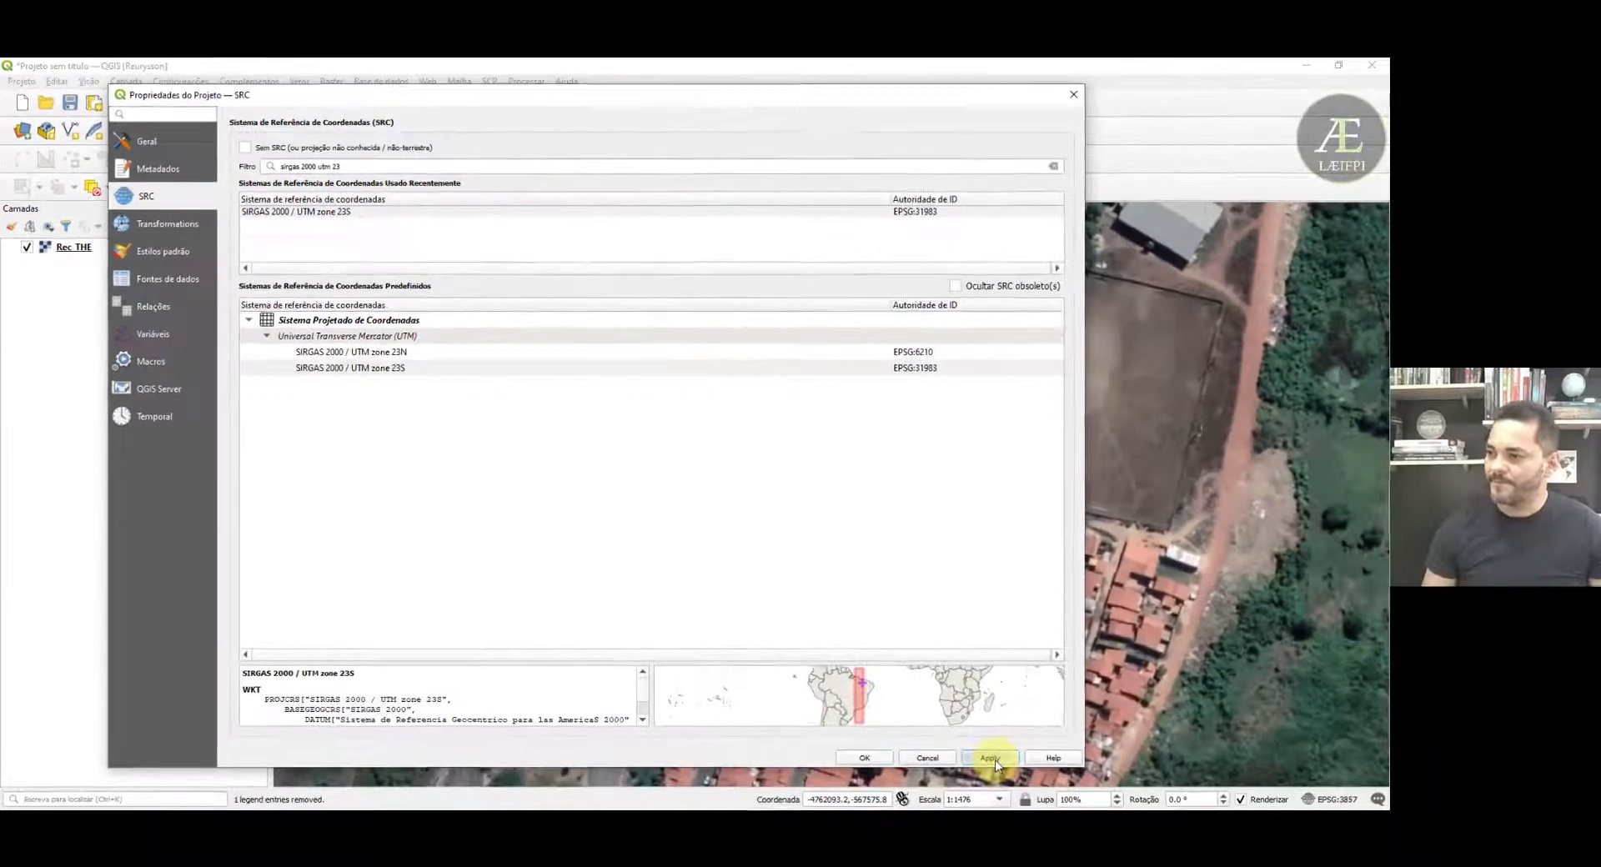
{"action": "left_click", "coordinate": [882, 758]}
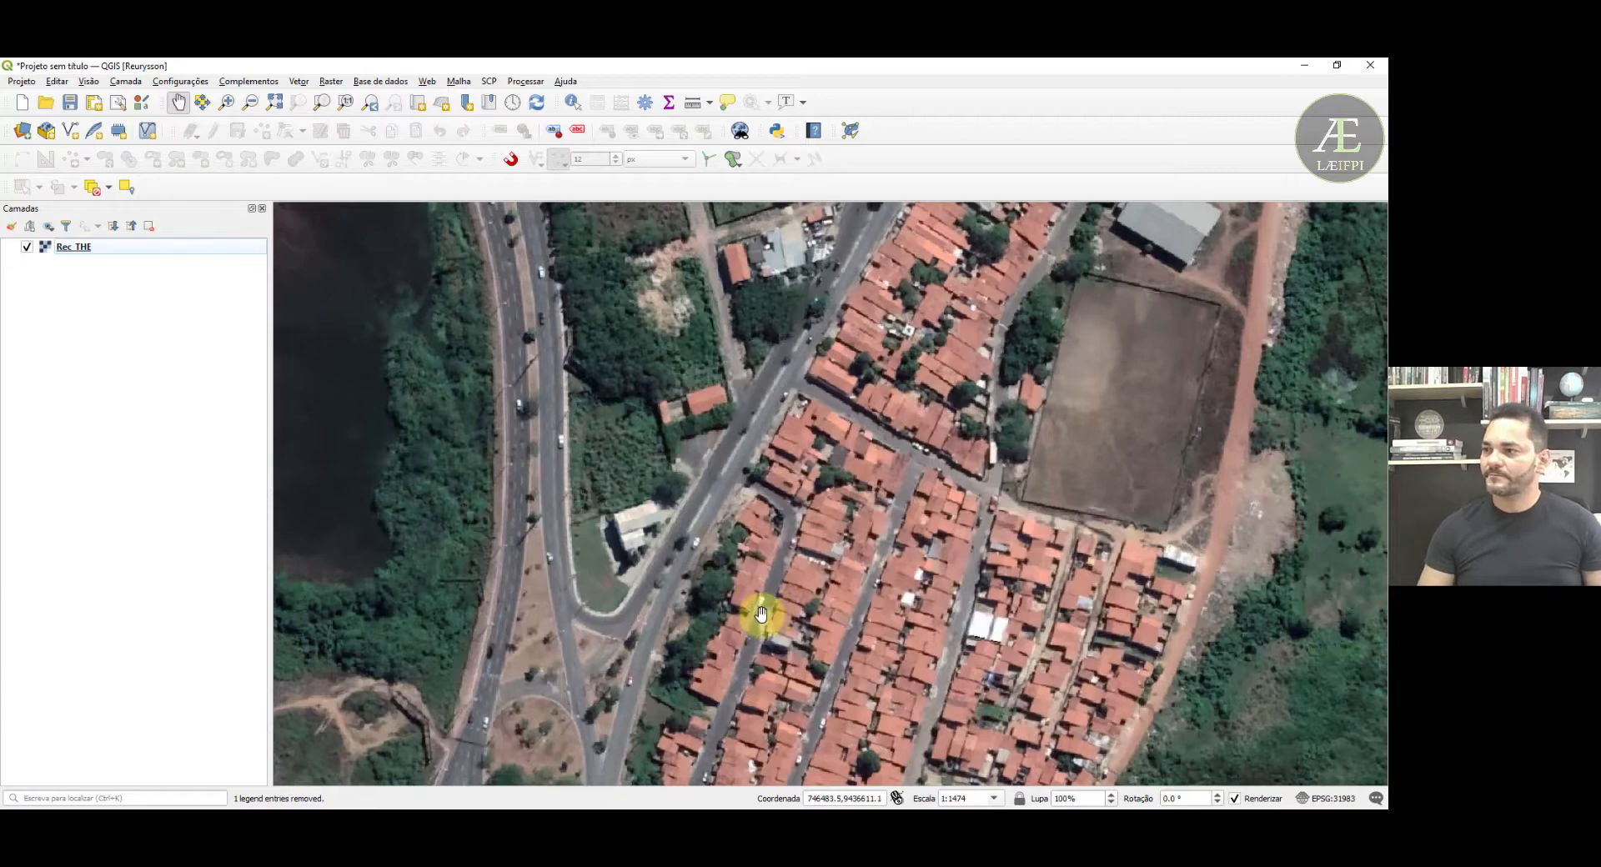
{"action": "scroll", "coordinate": [617, 419], "scroll_direction": "down", "scroll_amount": 3}
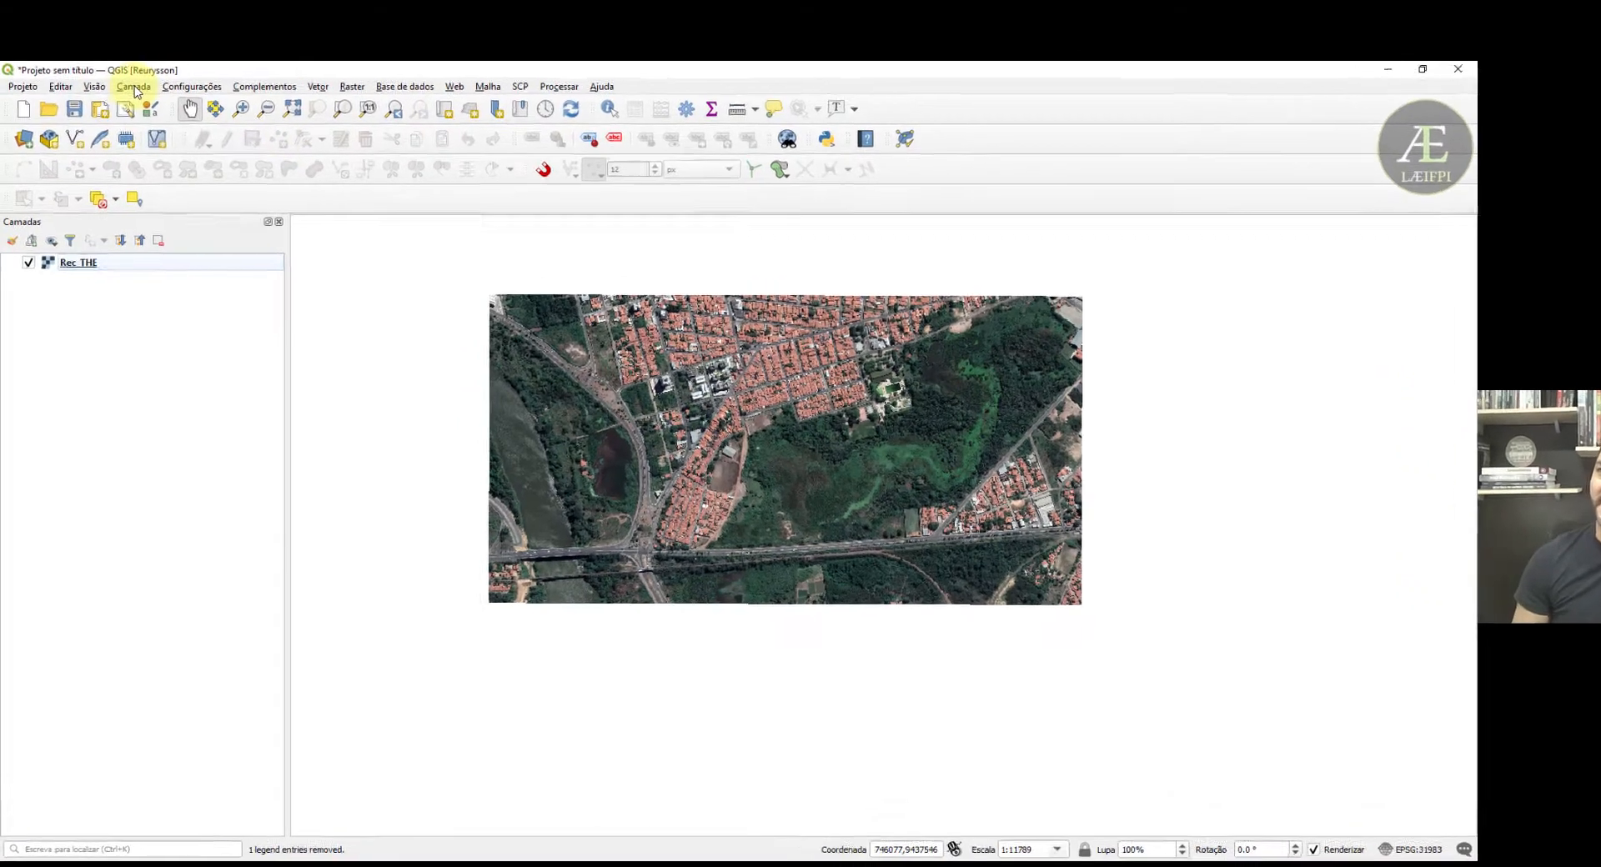
{"action": "left_click", "coordinate": [121, 83]}
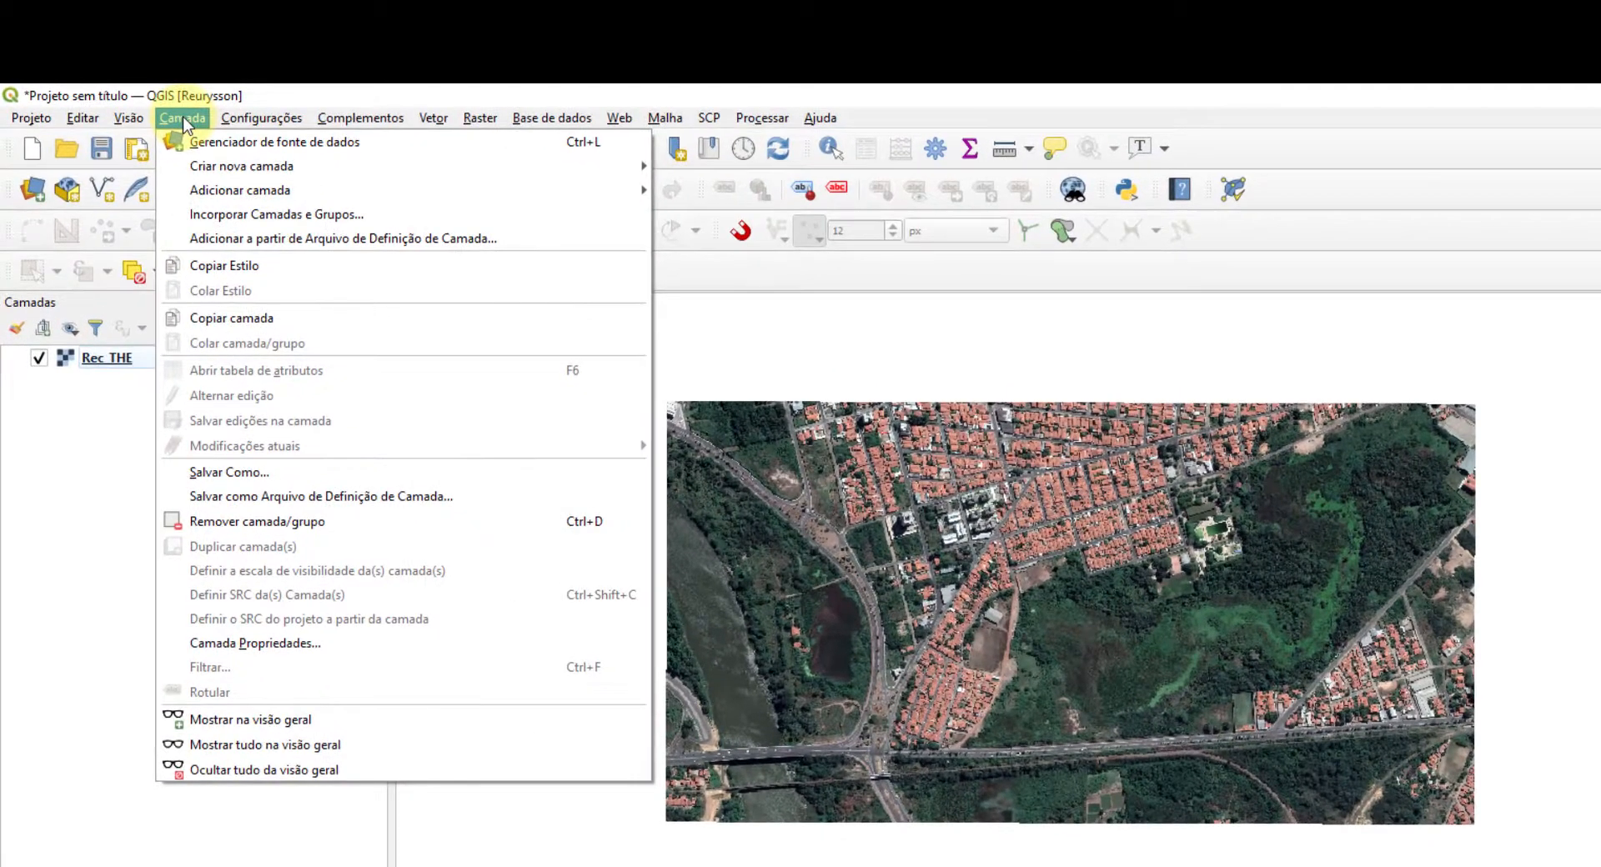
{"action": "mouse_move", "coordinate": [292, 170]}
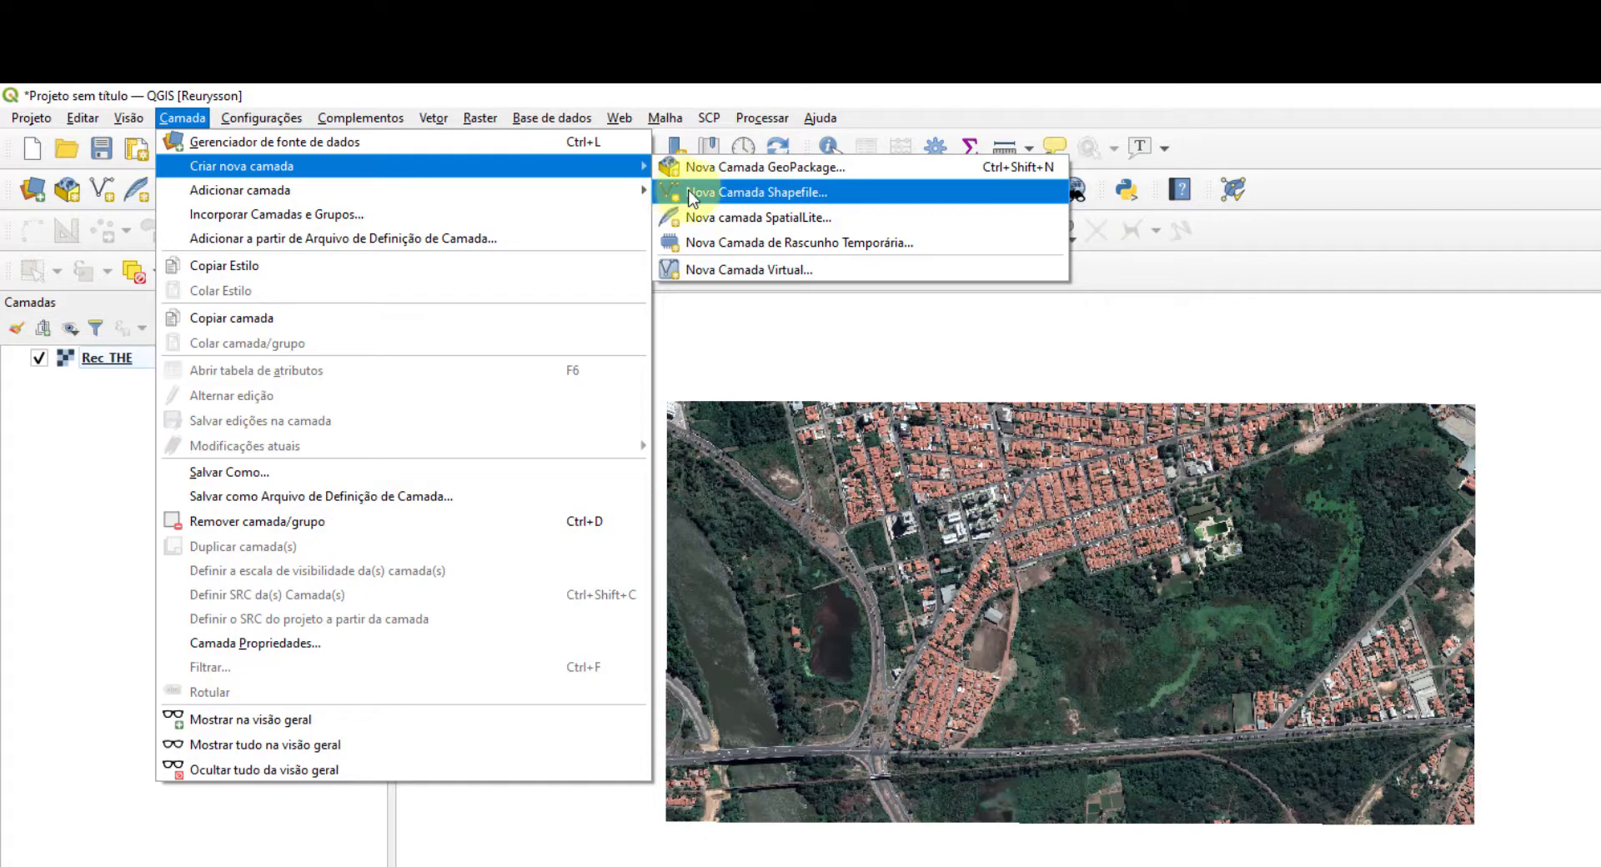
{"action": "left_click", "coordinate": [61, 439]}
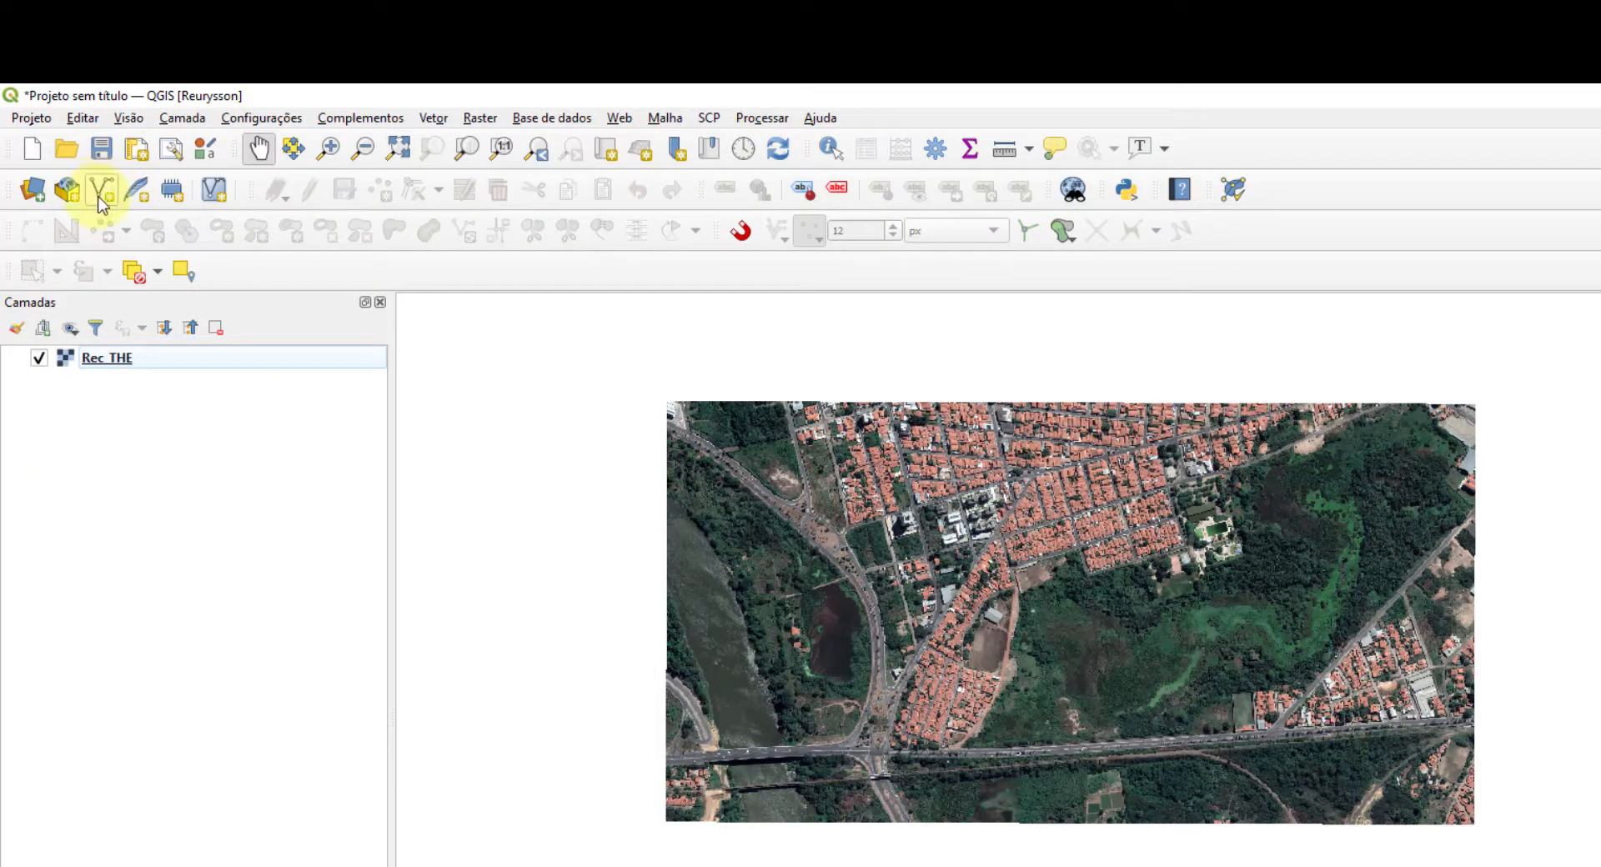
- Start a new shapefile layer and name its file arvores in the folder D:\Geoprocessamento\CursoCartTem
{"action": "left_click", "coordinate": [102, 192]}
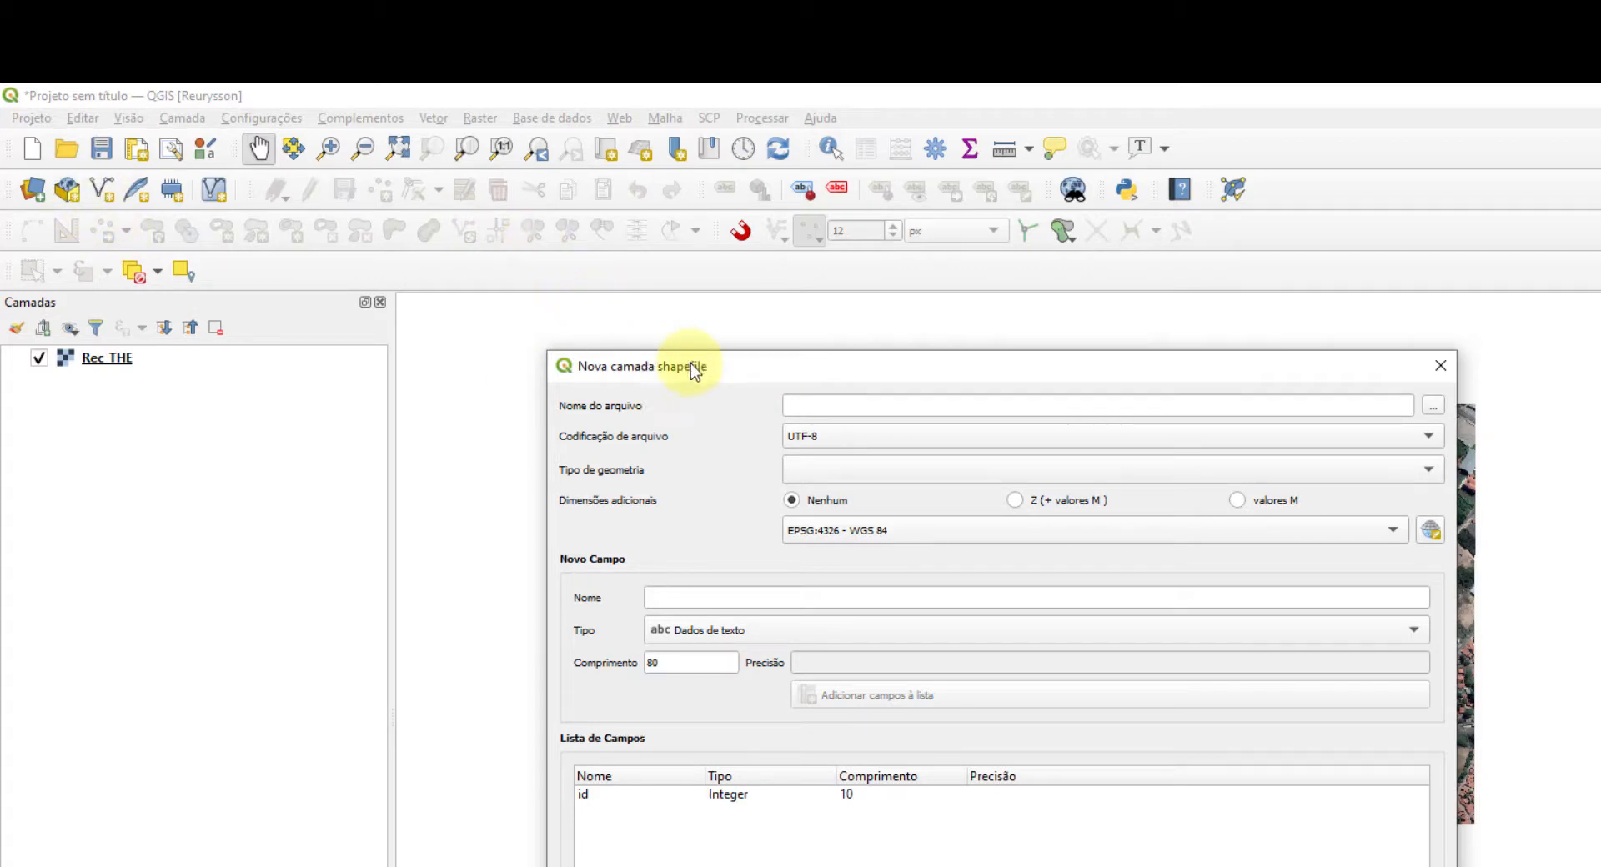
{"action": "left_click_drag", "start_coordinate": [660, 351], "coordinate": [486, 294]}
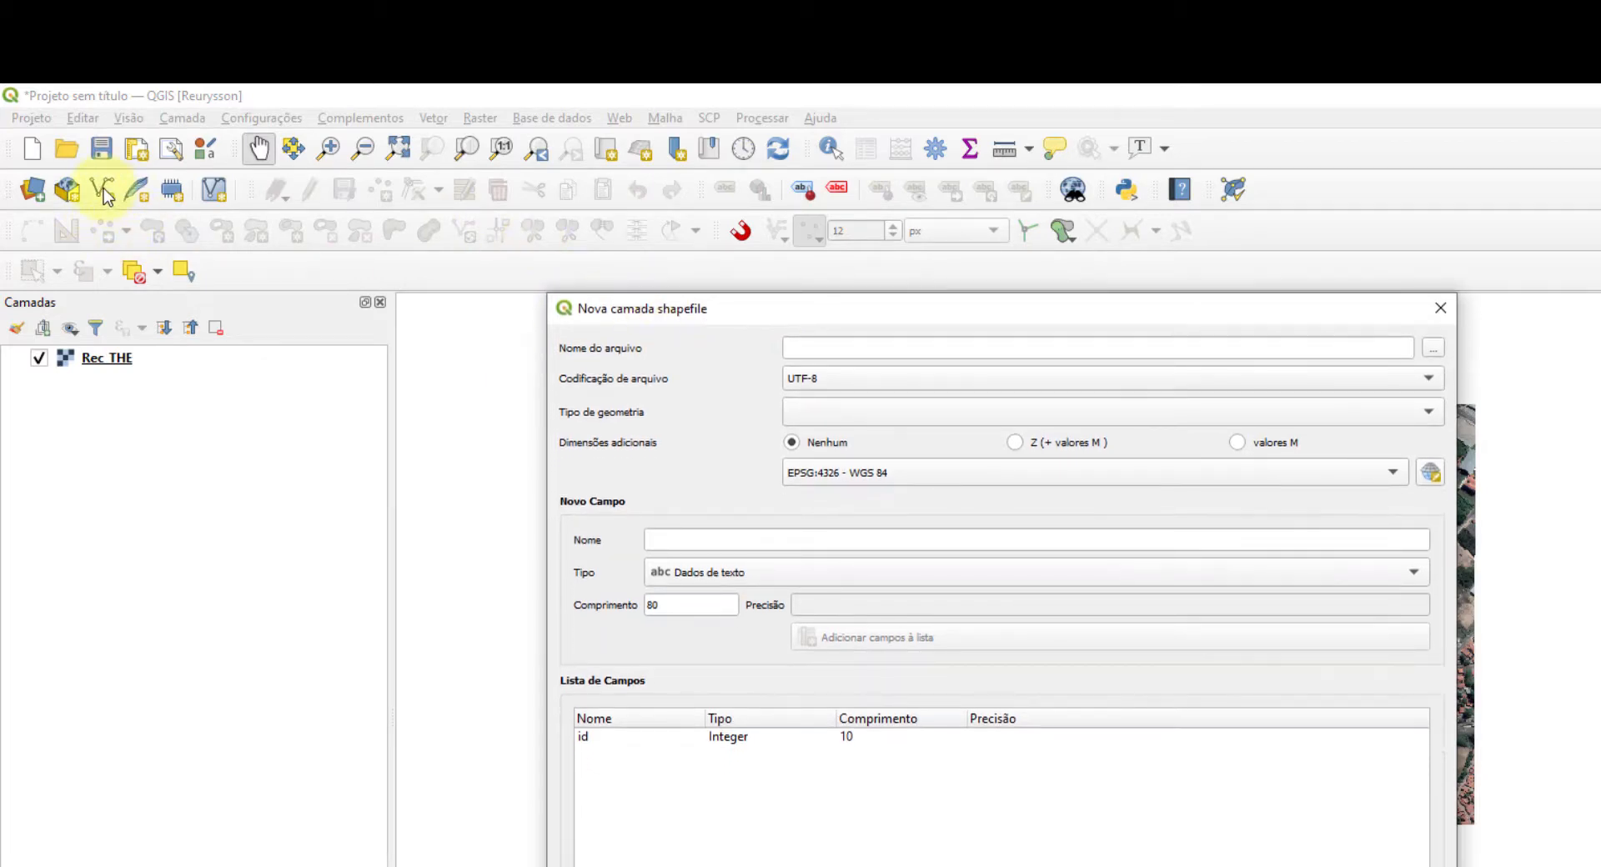
{"action": "left_click_drag", "start_coordinate": [1049, 311], "coordinate": [903, 282]}
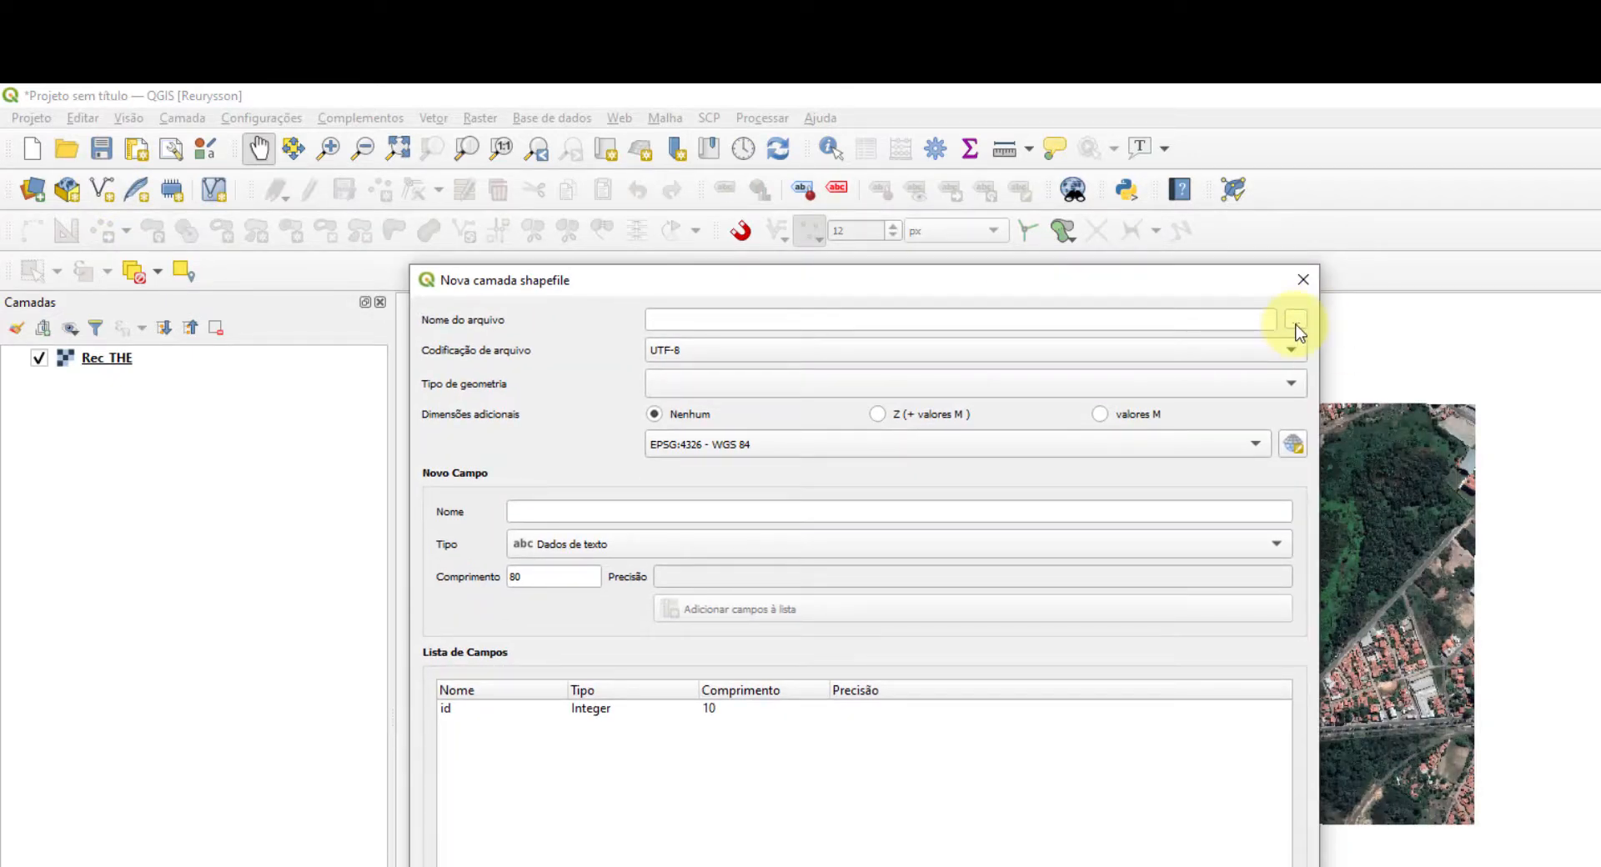
{"action": "left_click", "coordinate": [1297, 327]}
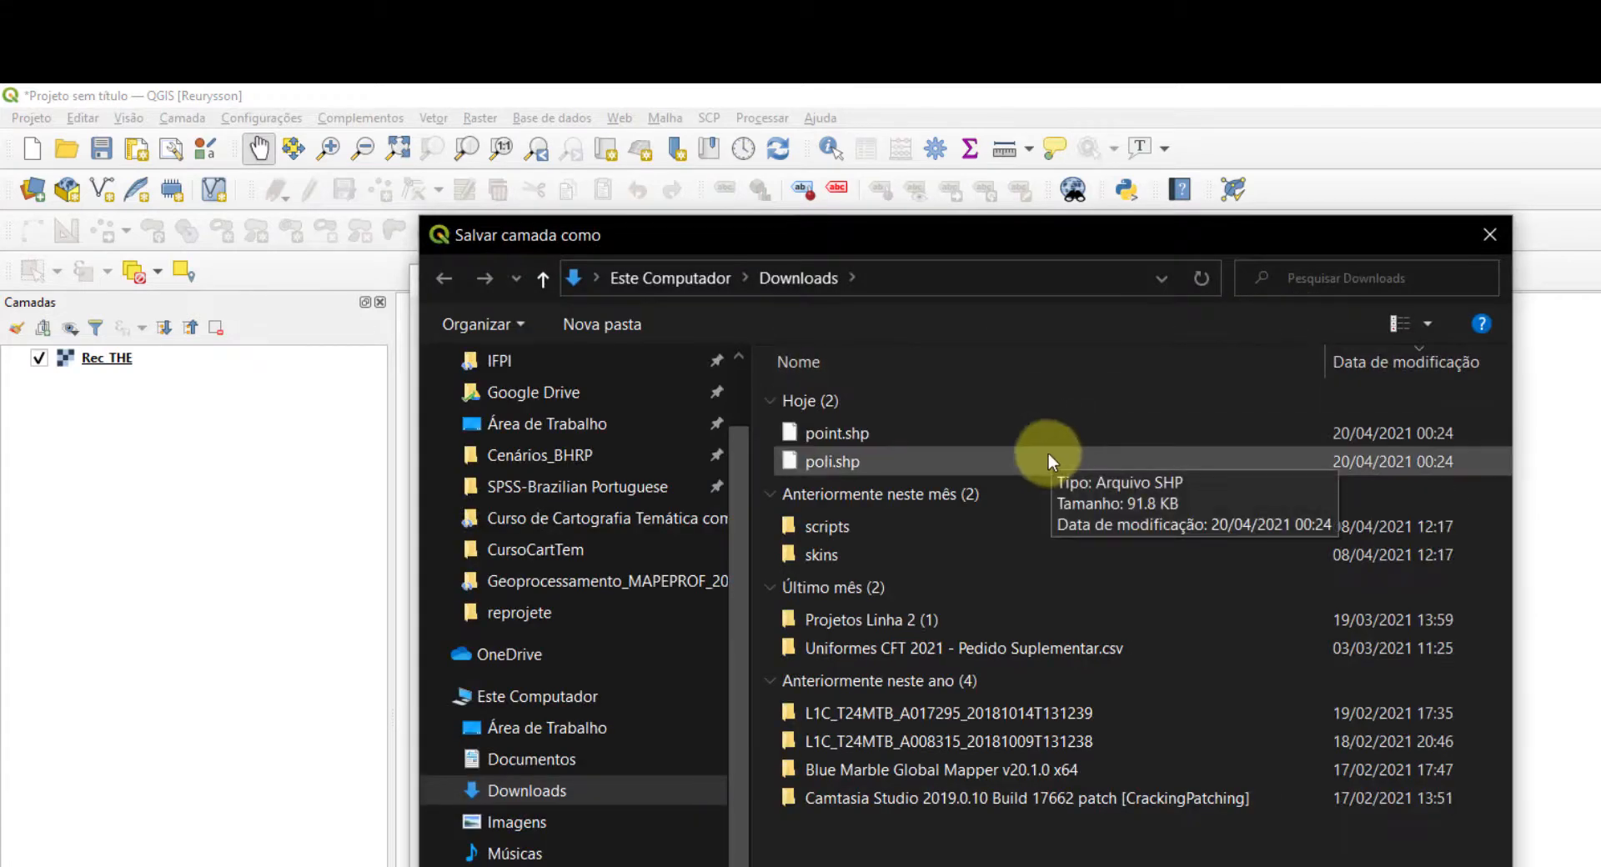
{"action": "left_click", "coordinate": [1492, 232]}
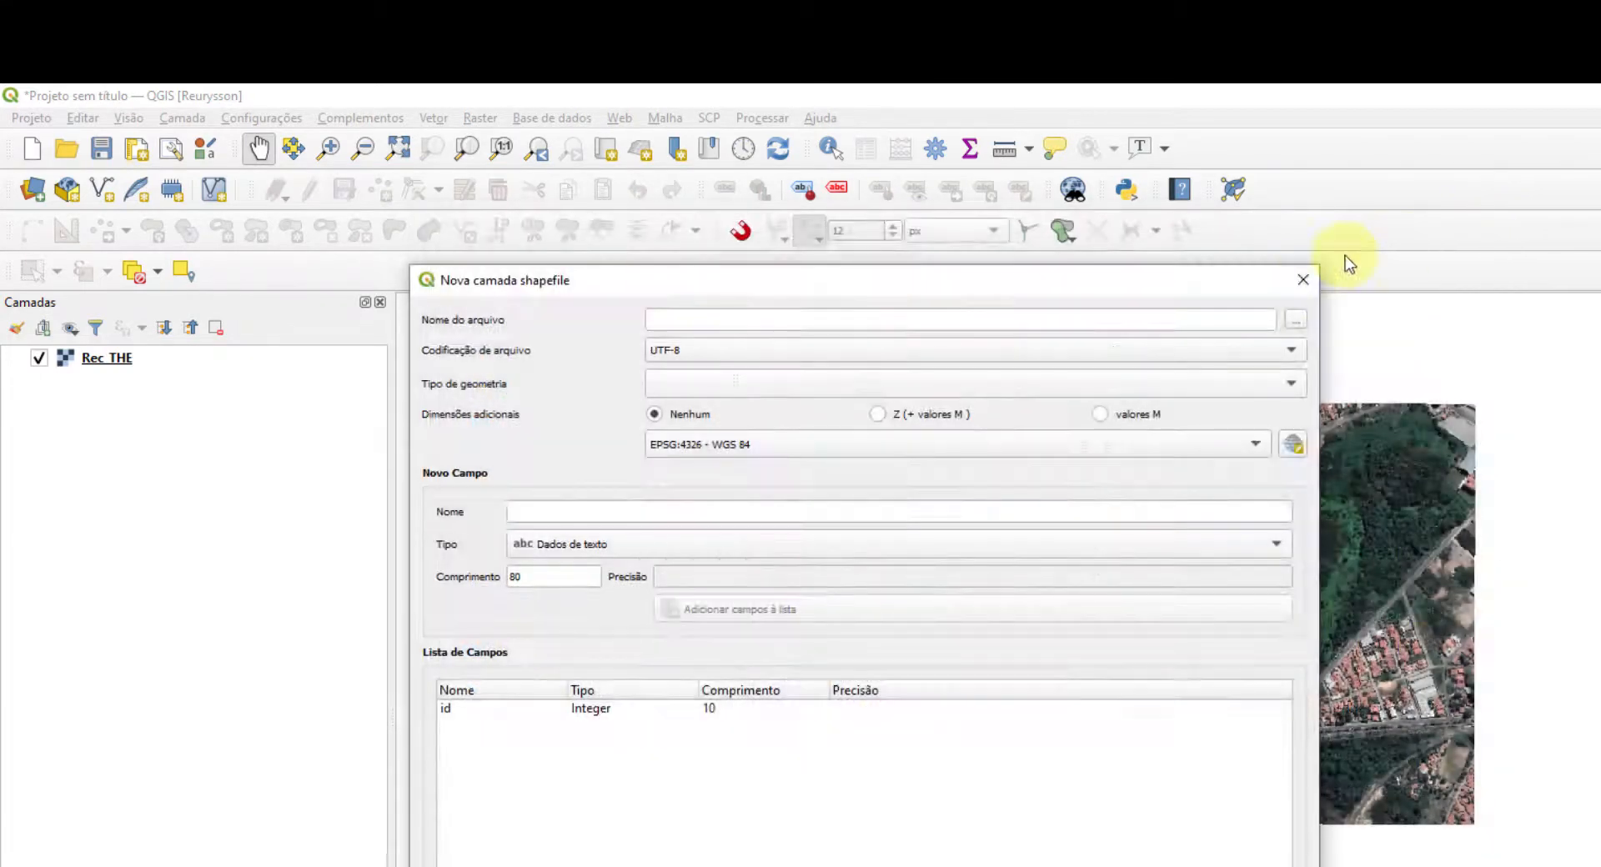
{"action": "left_click", "coordinate": [1297, 323]}
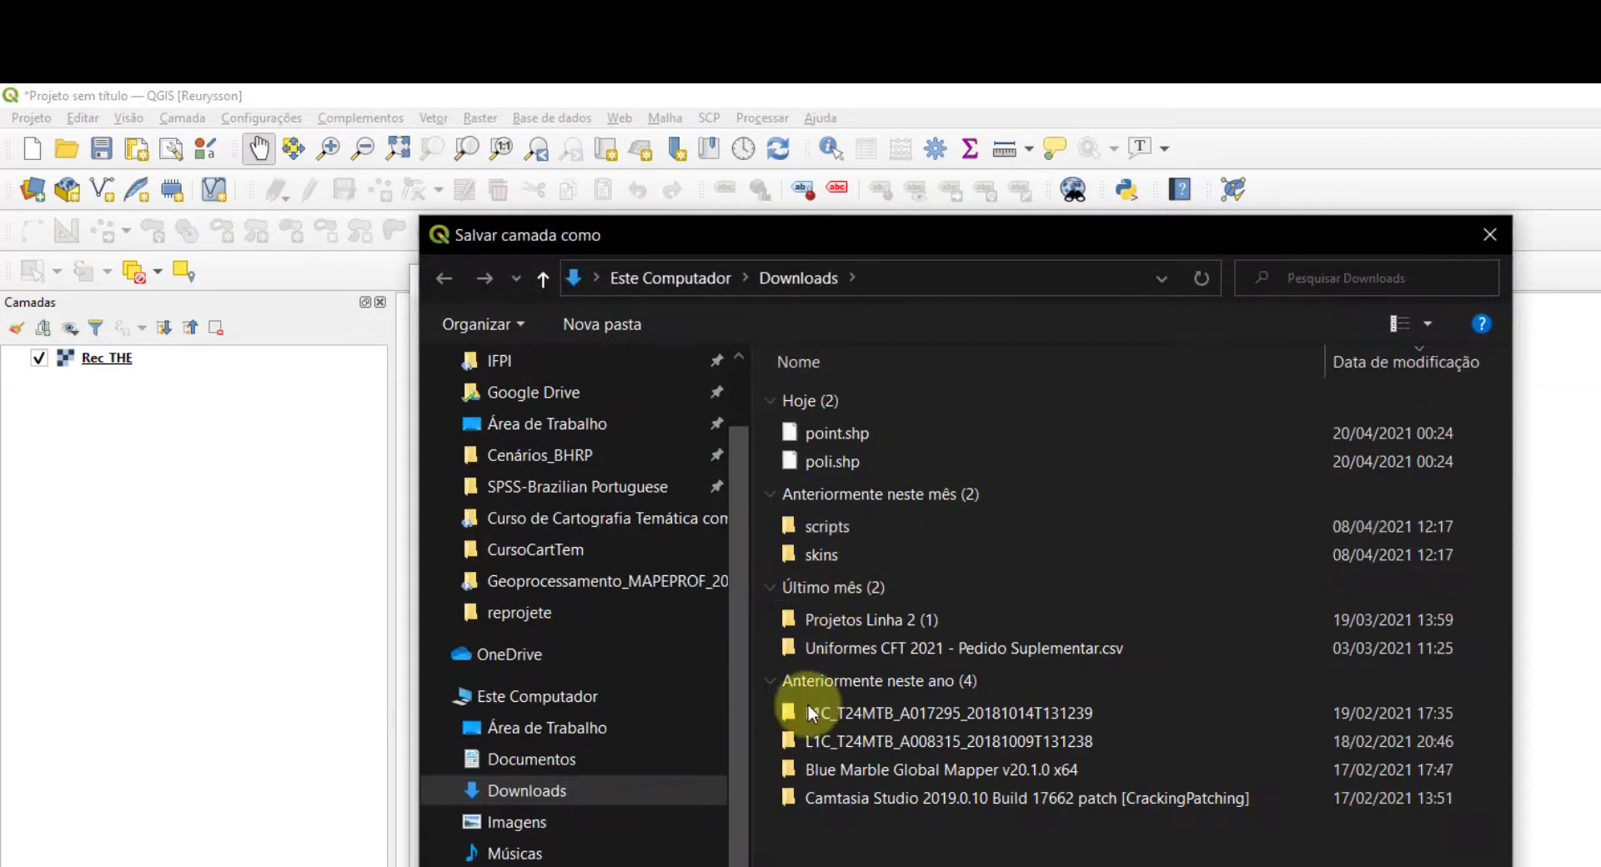
{"action": "left_click", "coordinate": [534, 865]}
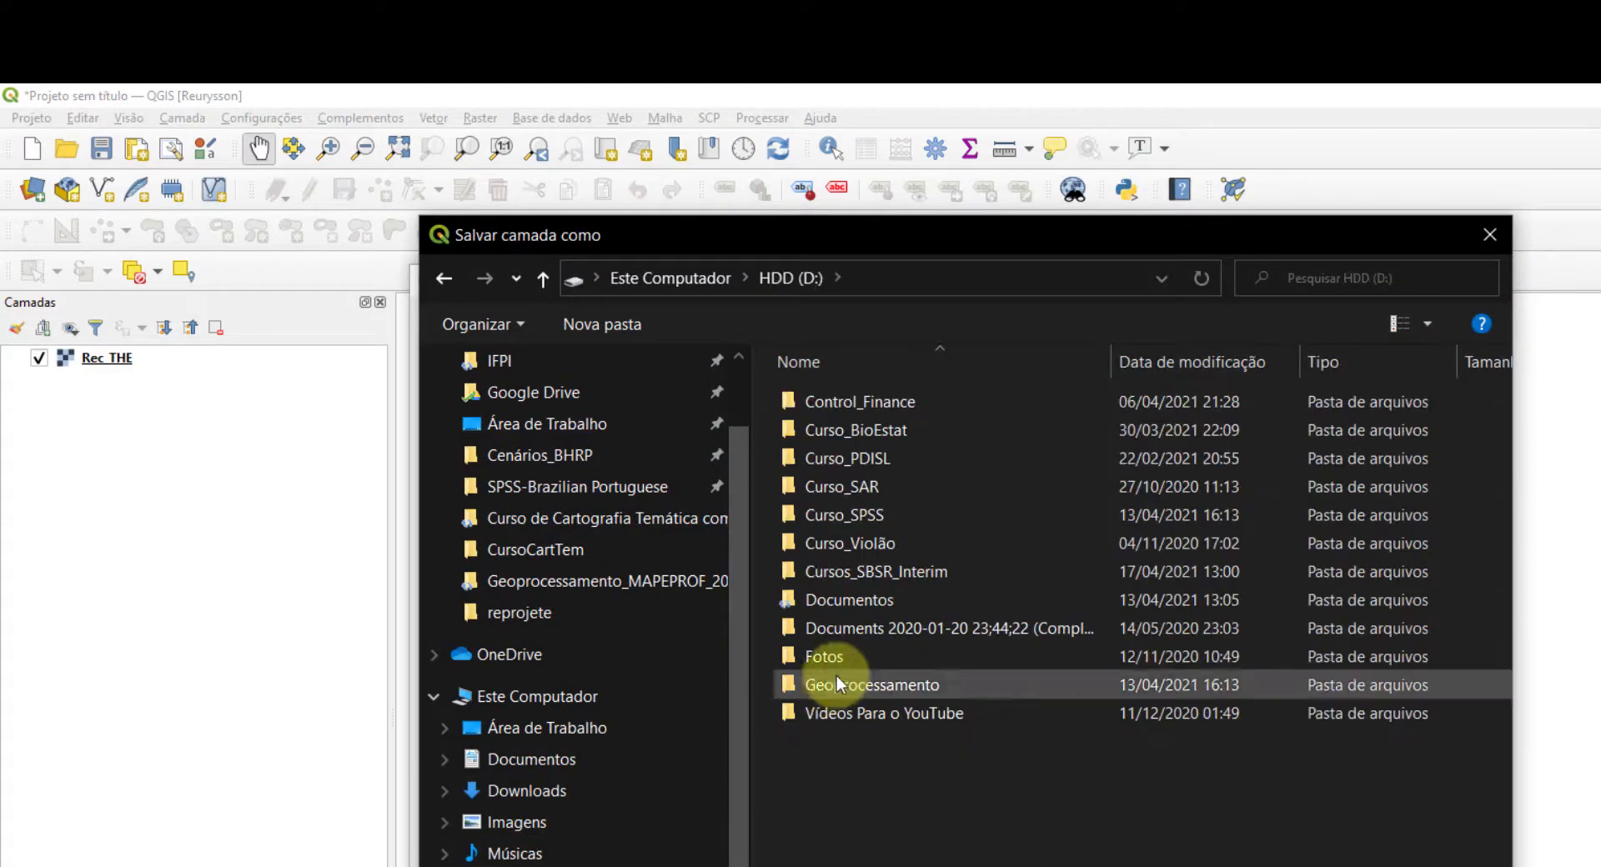
{"action": "double_click", "coordinate": [896, 688]}
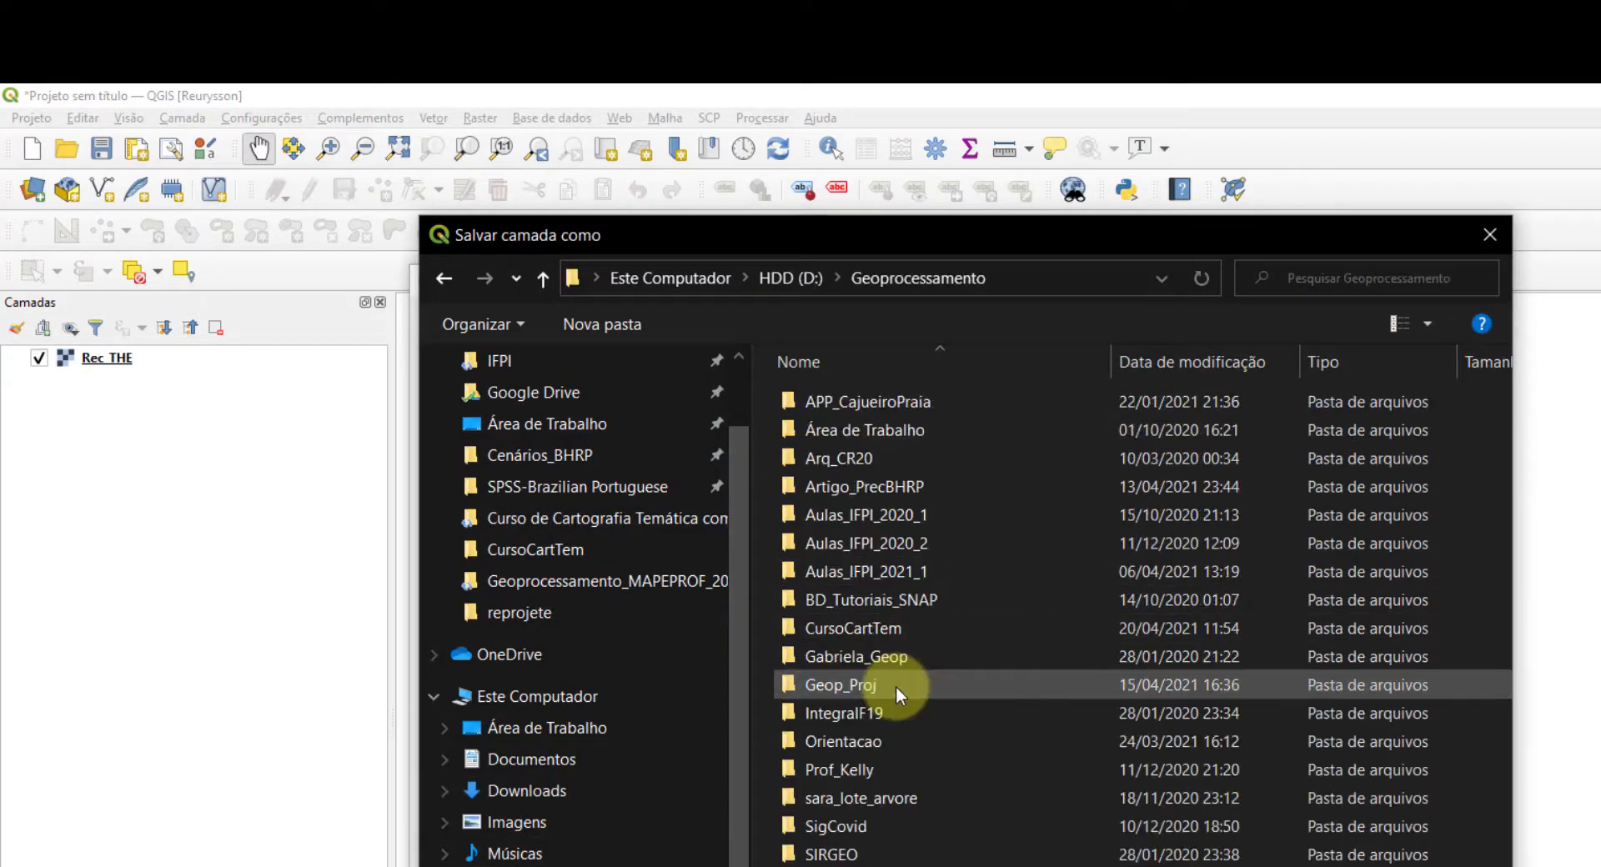
{"action": "double_click", "coordinate": [884, 627]}
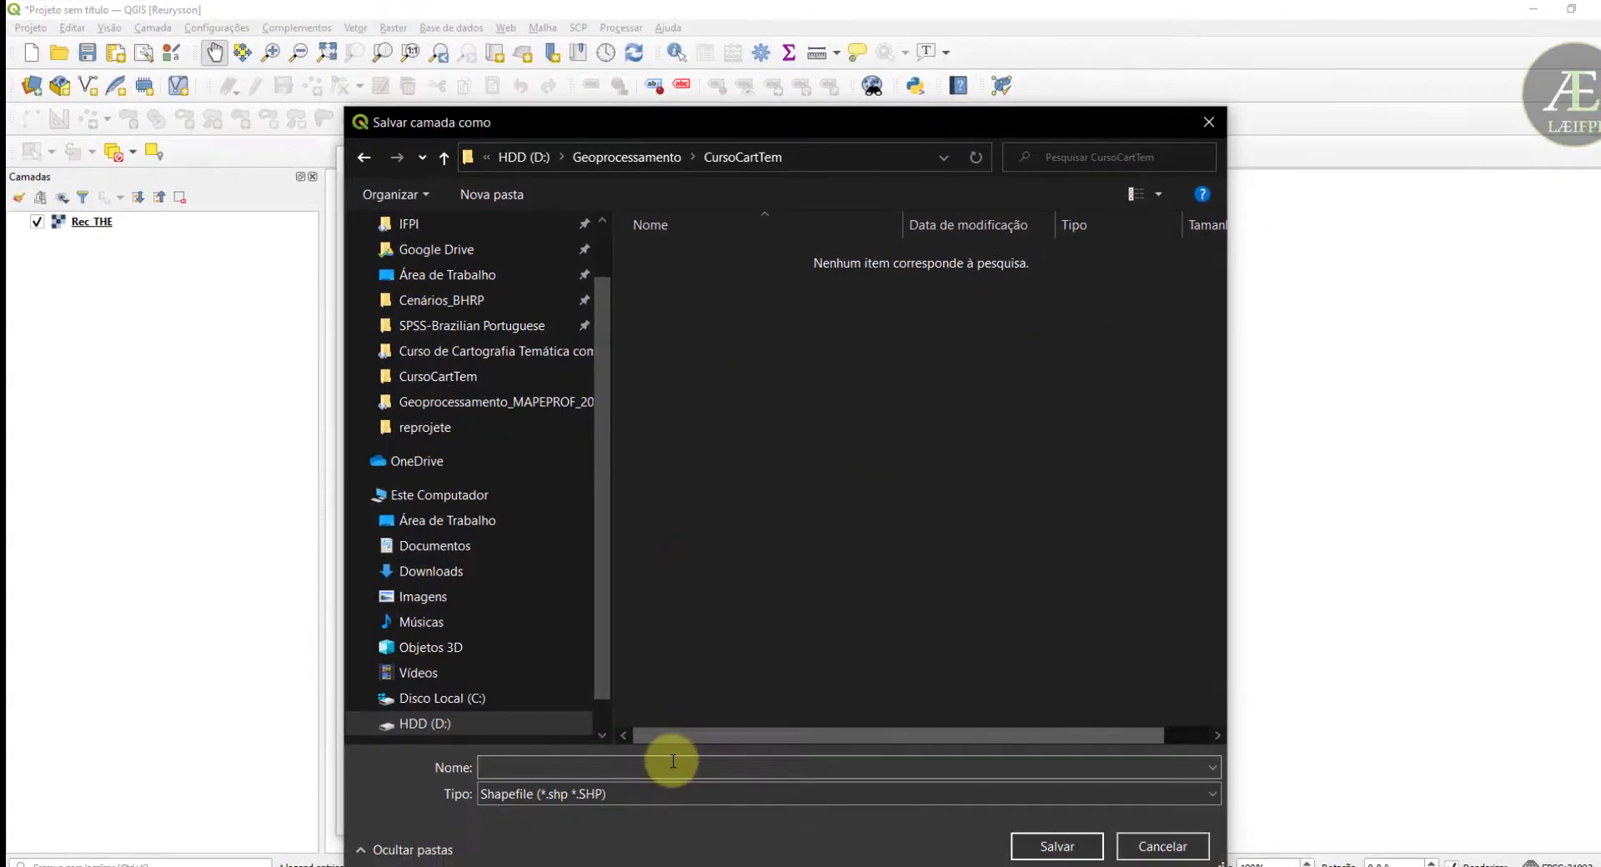
{"action": "left_click", "coordinate": [671, 763]}
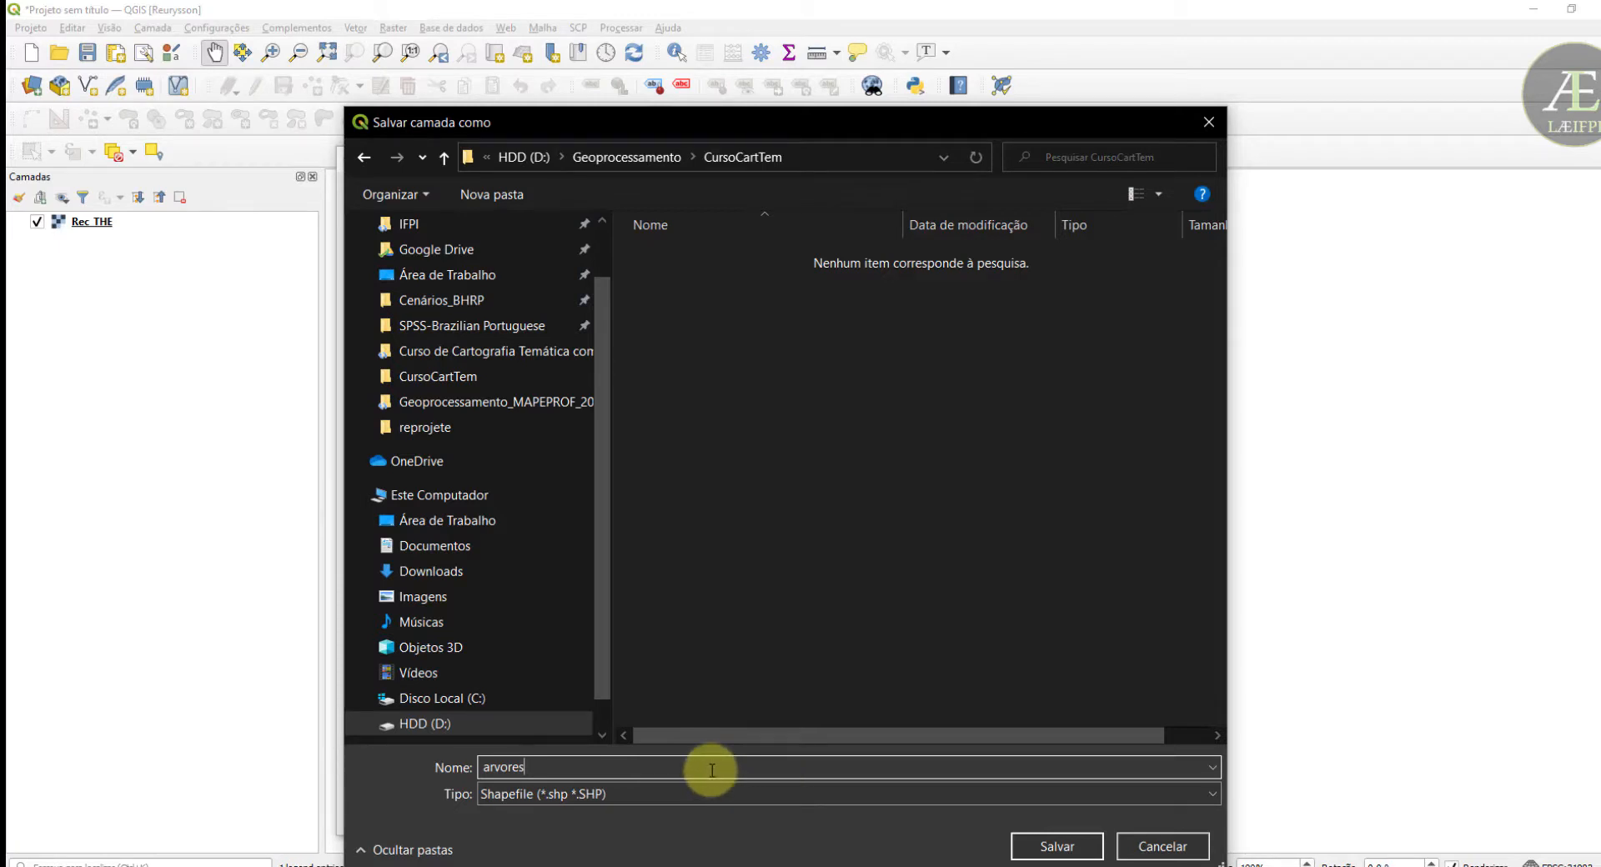
{"action": "left_click", "coordinate": [1072, 851]}
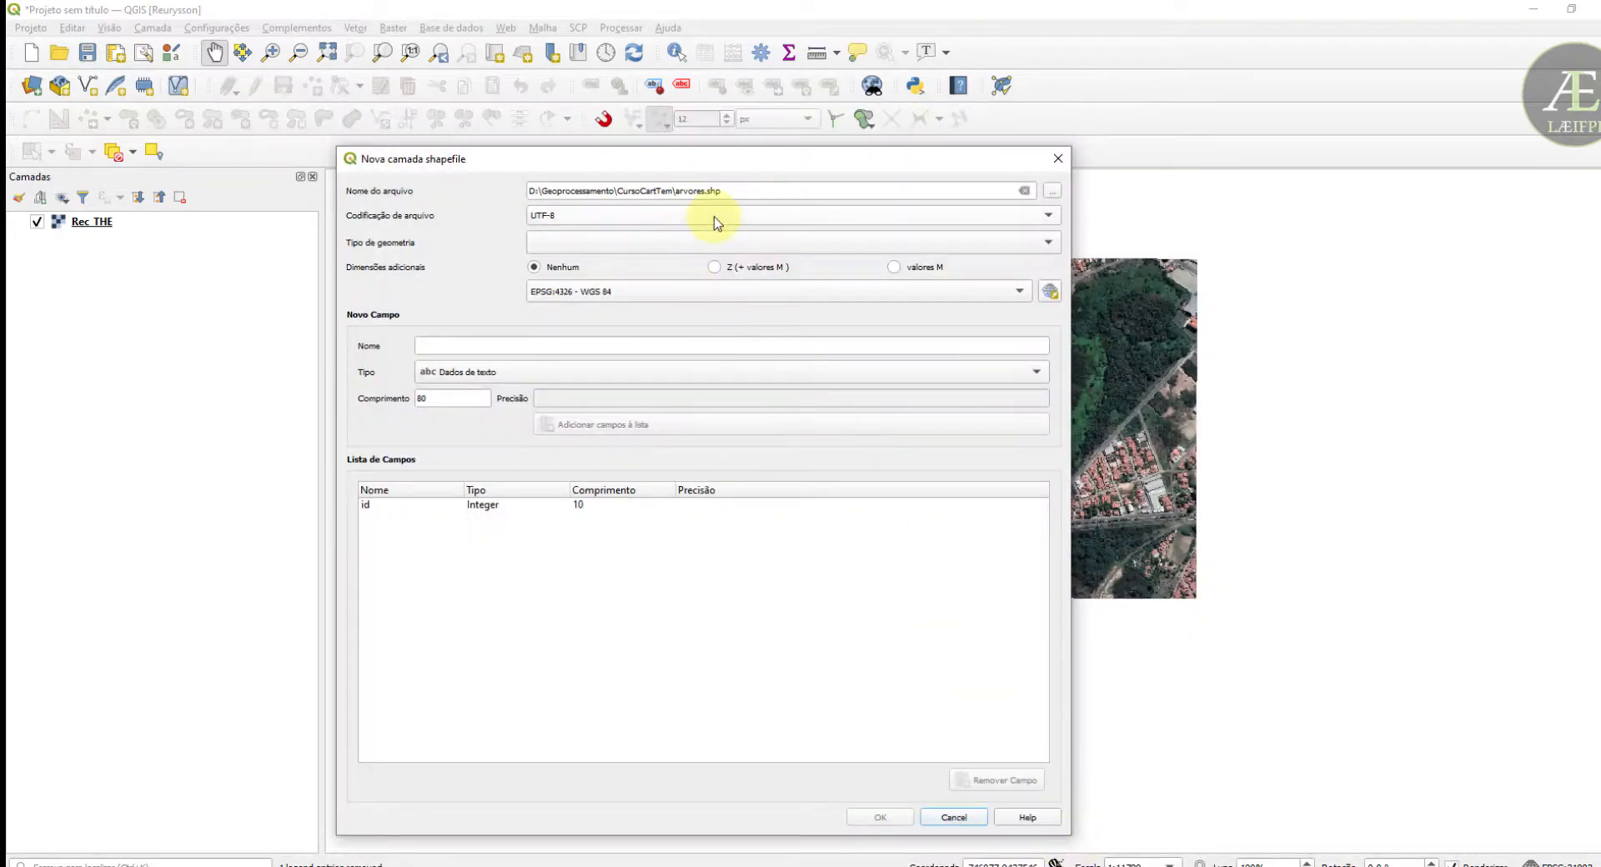
- Set the geometry type of the new arvores shapefile to Ponto
{"action": "left_click", "coordinate": [715, 188]}
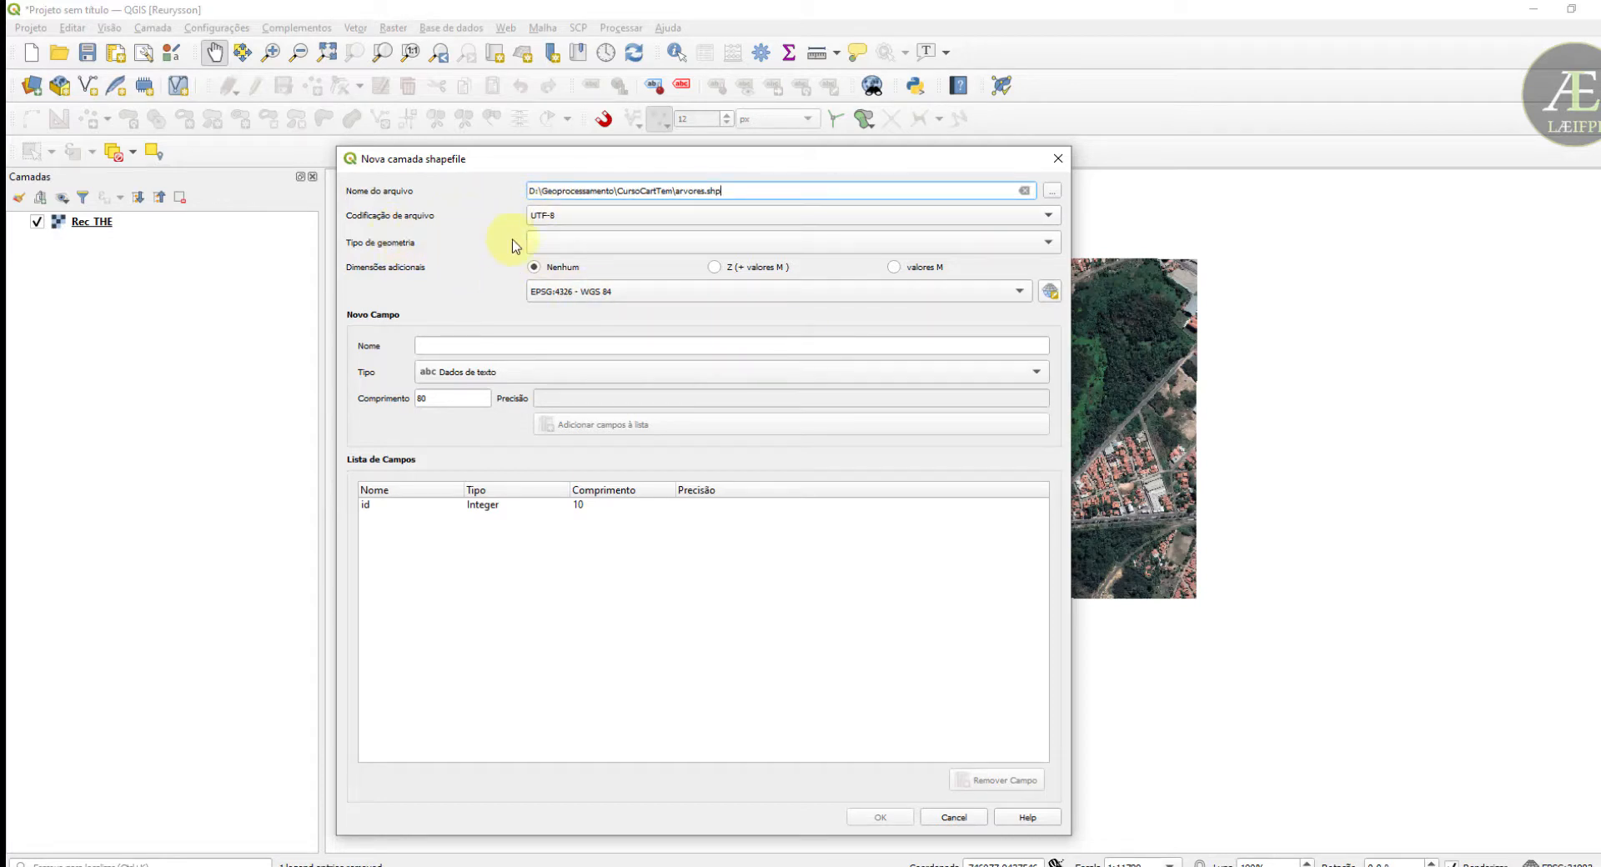
{"action": "left_click", "coordinate": [1048, 241]}
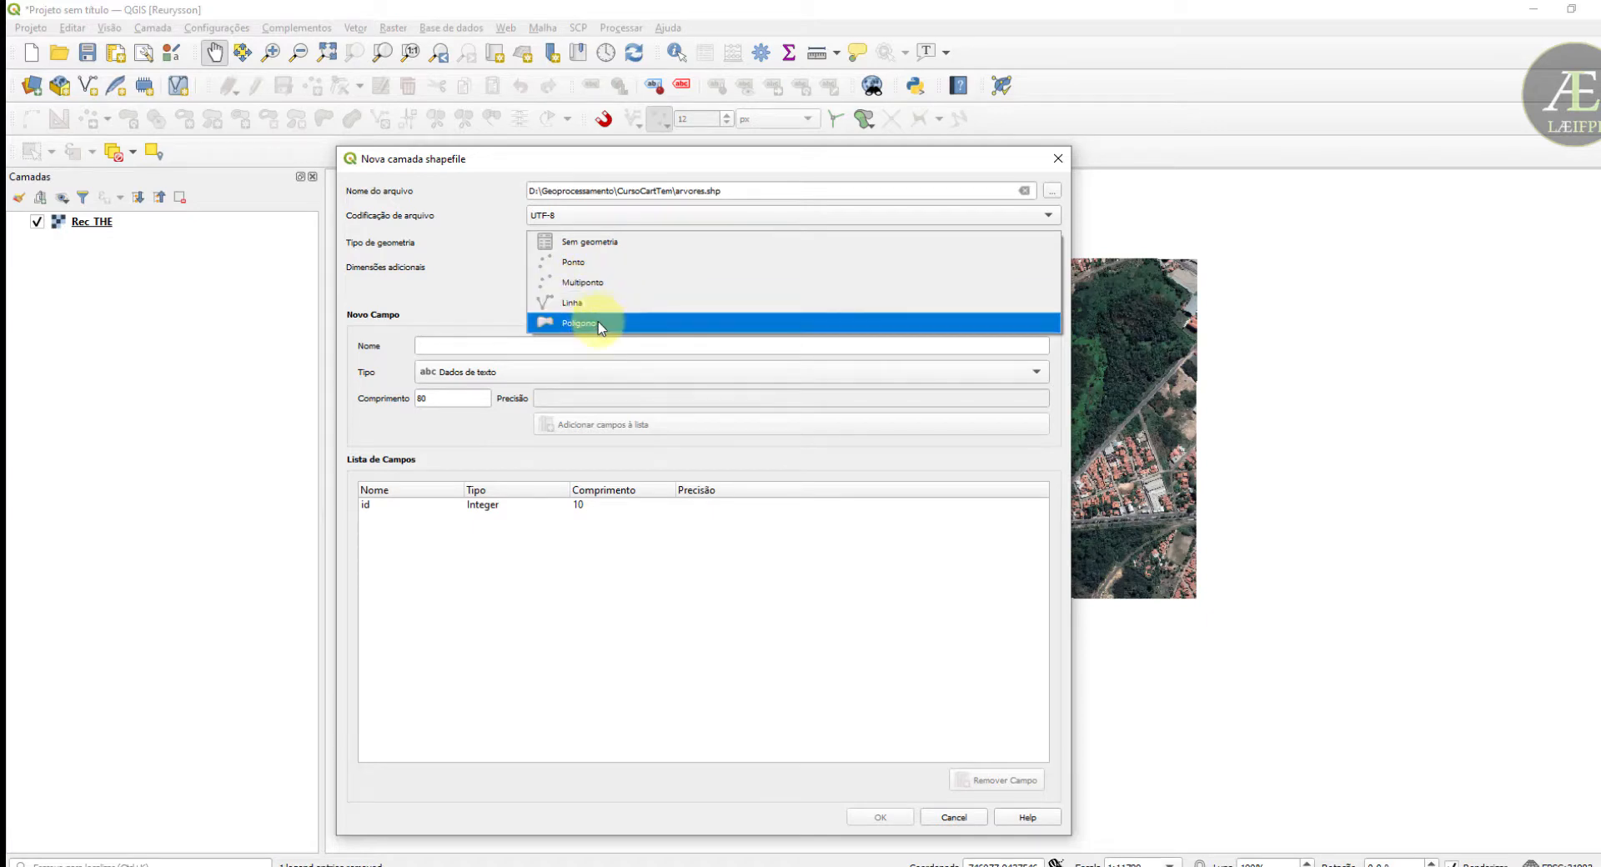
{"action": "left_click", "coordinate": [598, 267]}
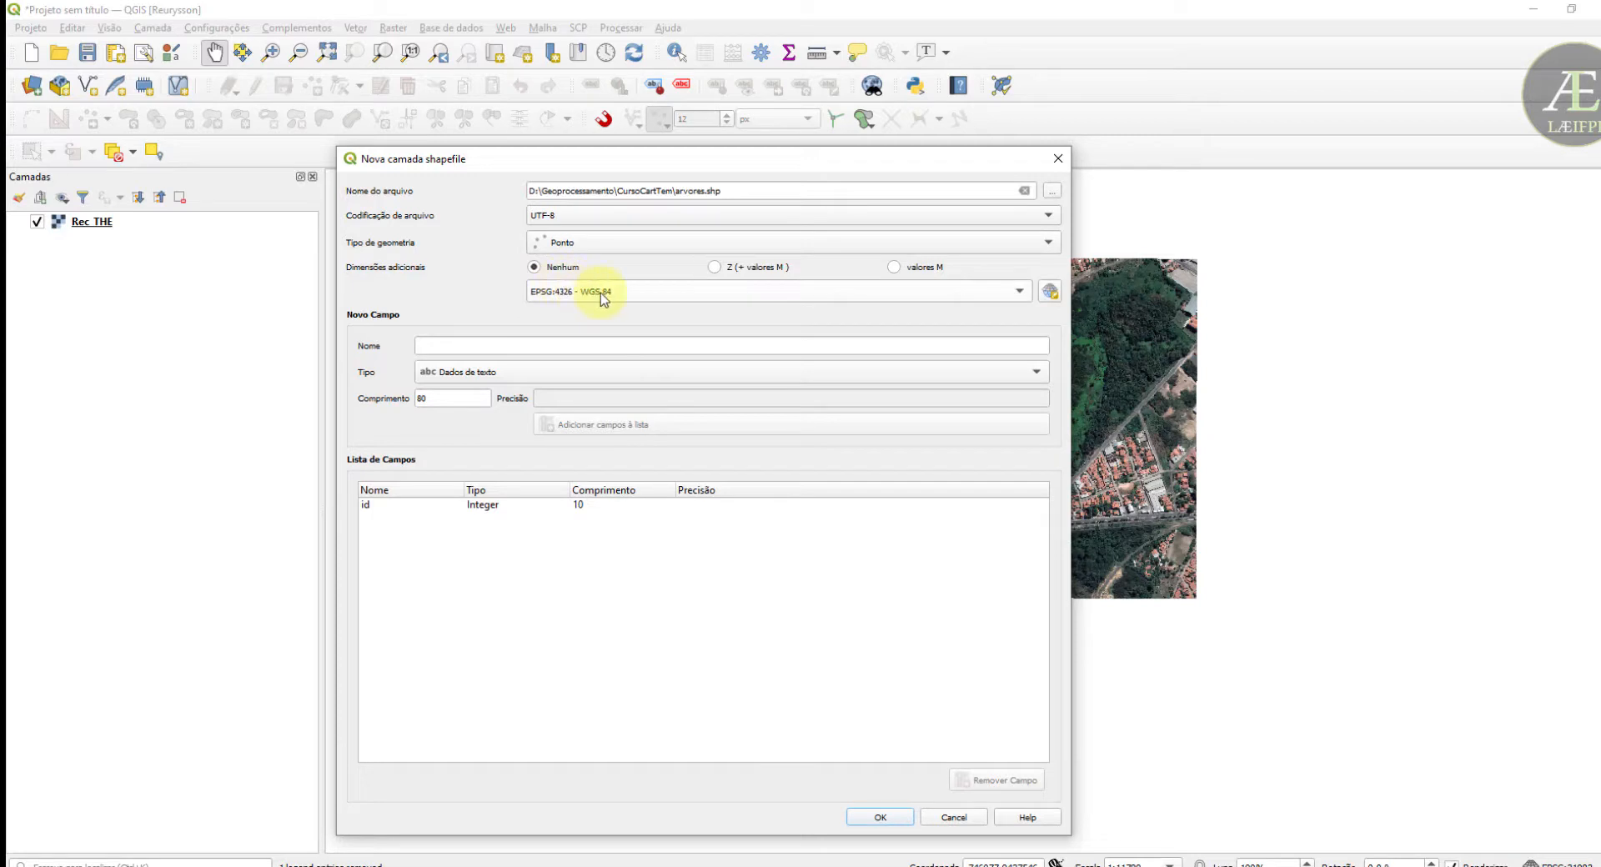
- Set the new shapefile's coordinate reference system to SIRGAS 2000 / UTM zone 23S (EPSG:31983), filtering with "sirgas 2000 utm 23", and create the layer
{"action": "left_click", "coordinate": [1021, 293]}
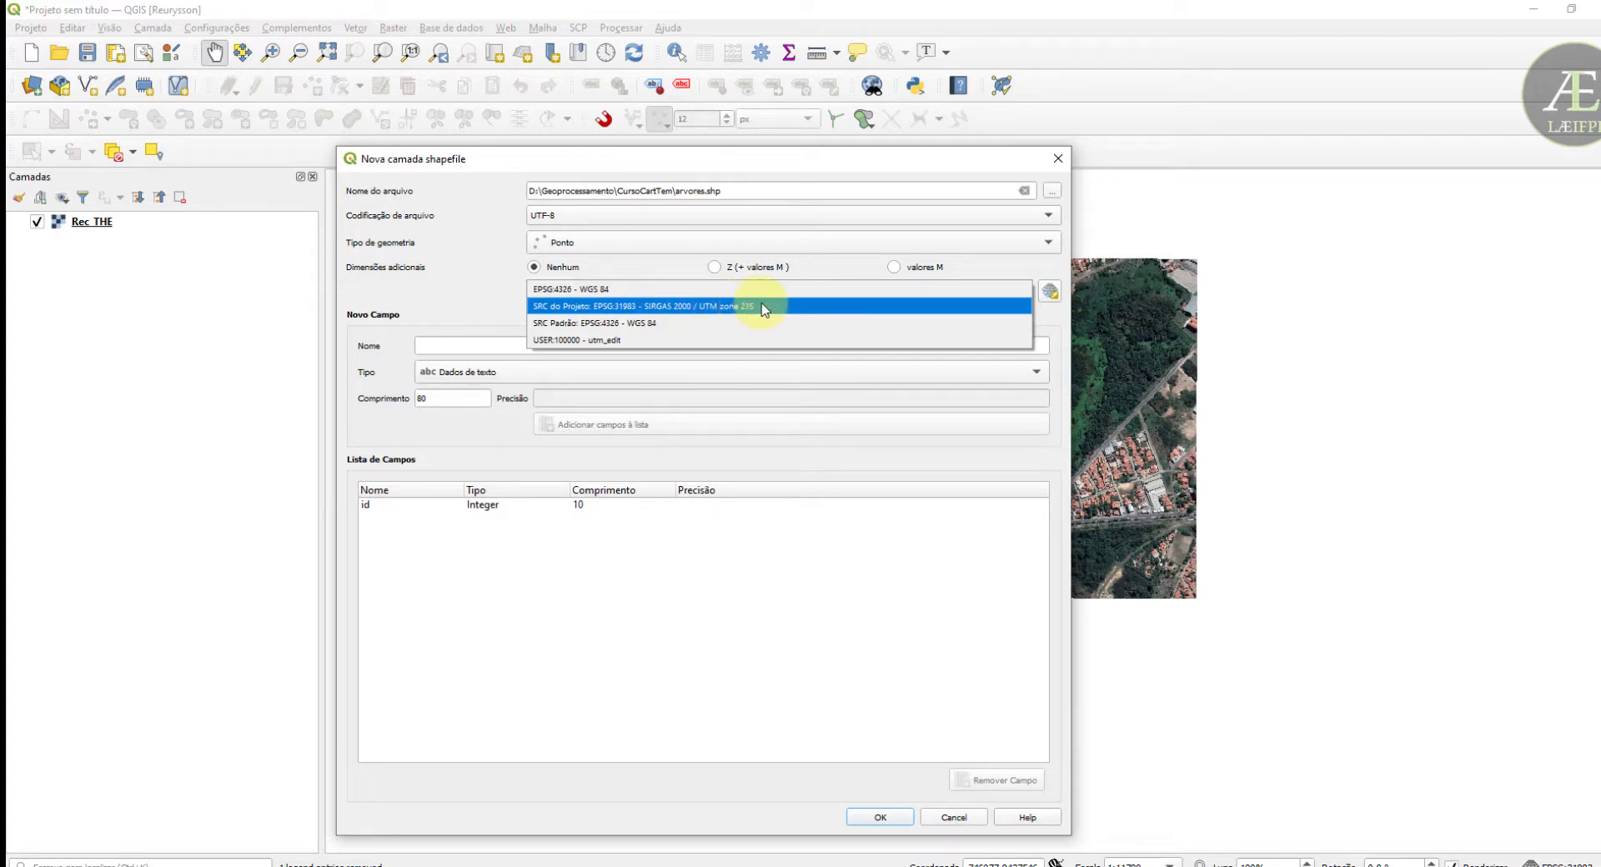
{"action": "left_click", "coordinate": [514, 303]}
{"action": "left_click", "coordinate": [1050, 292]}
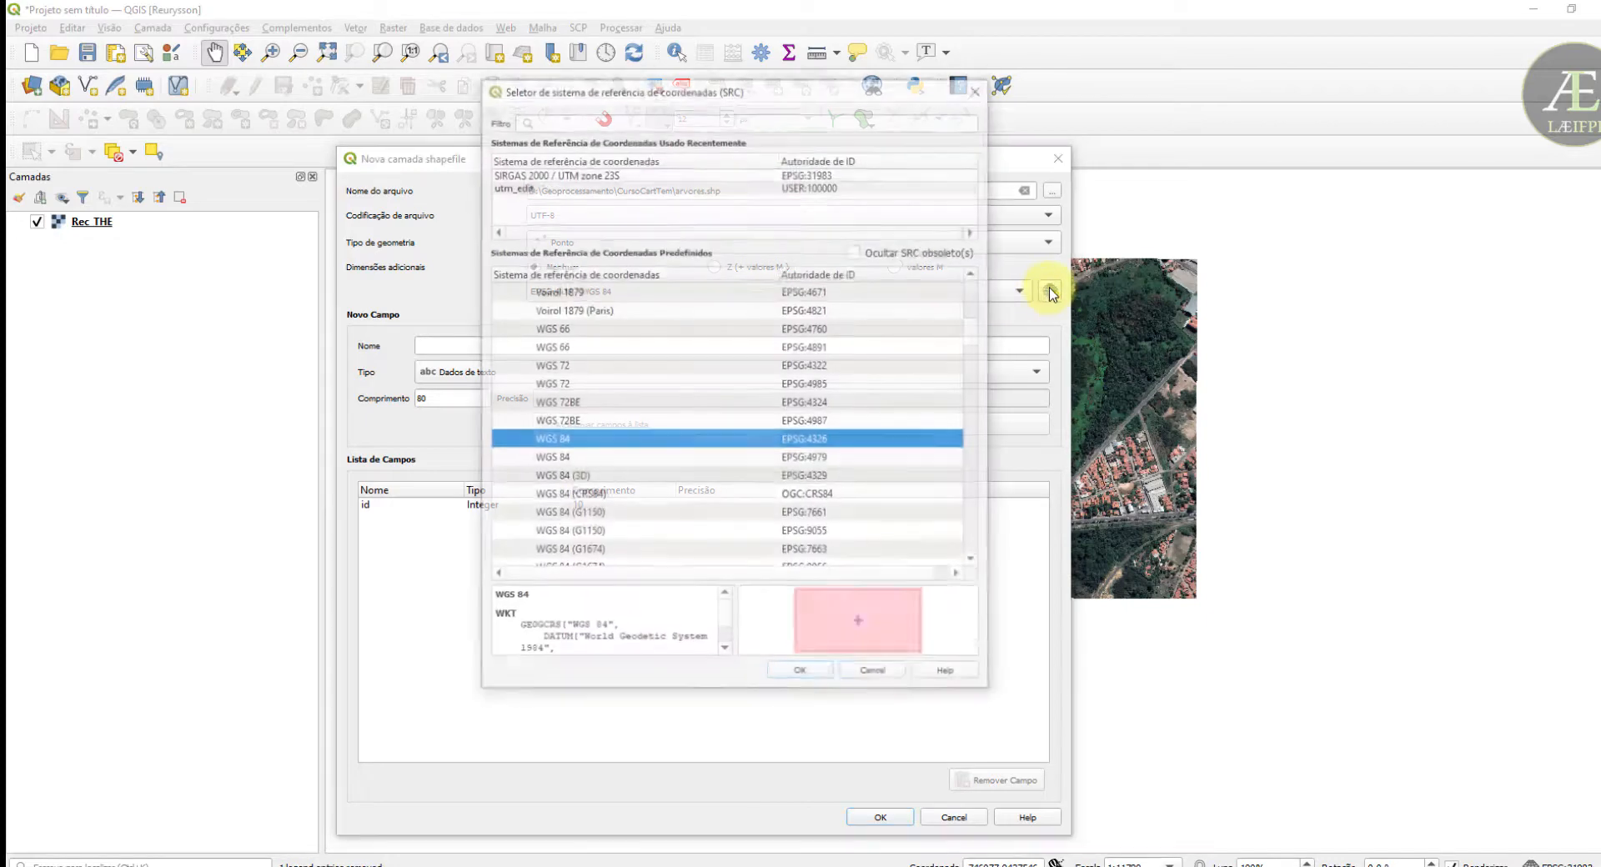
{"action": "left_click", "coordinate": [741, 126]}
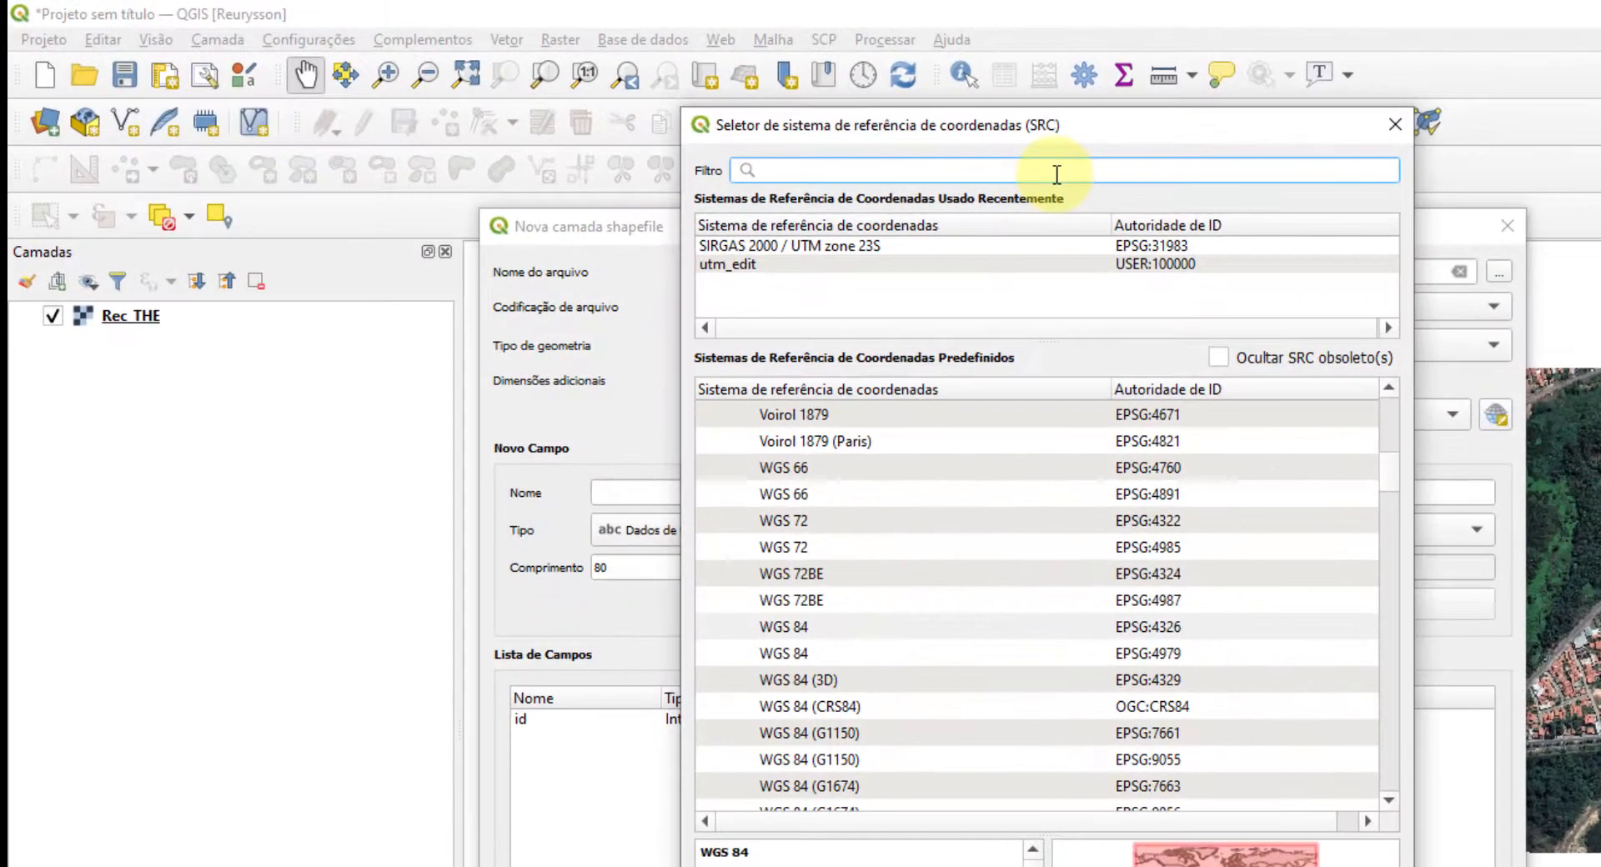
{"action": "type", "text": "sirgas"}
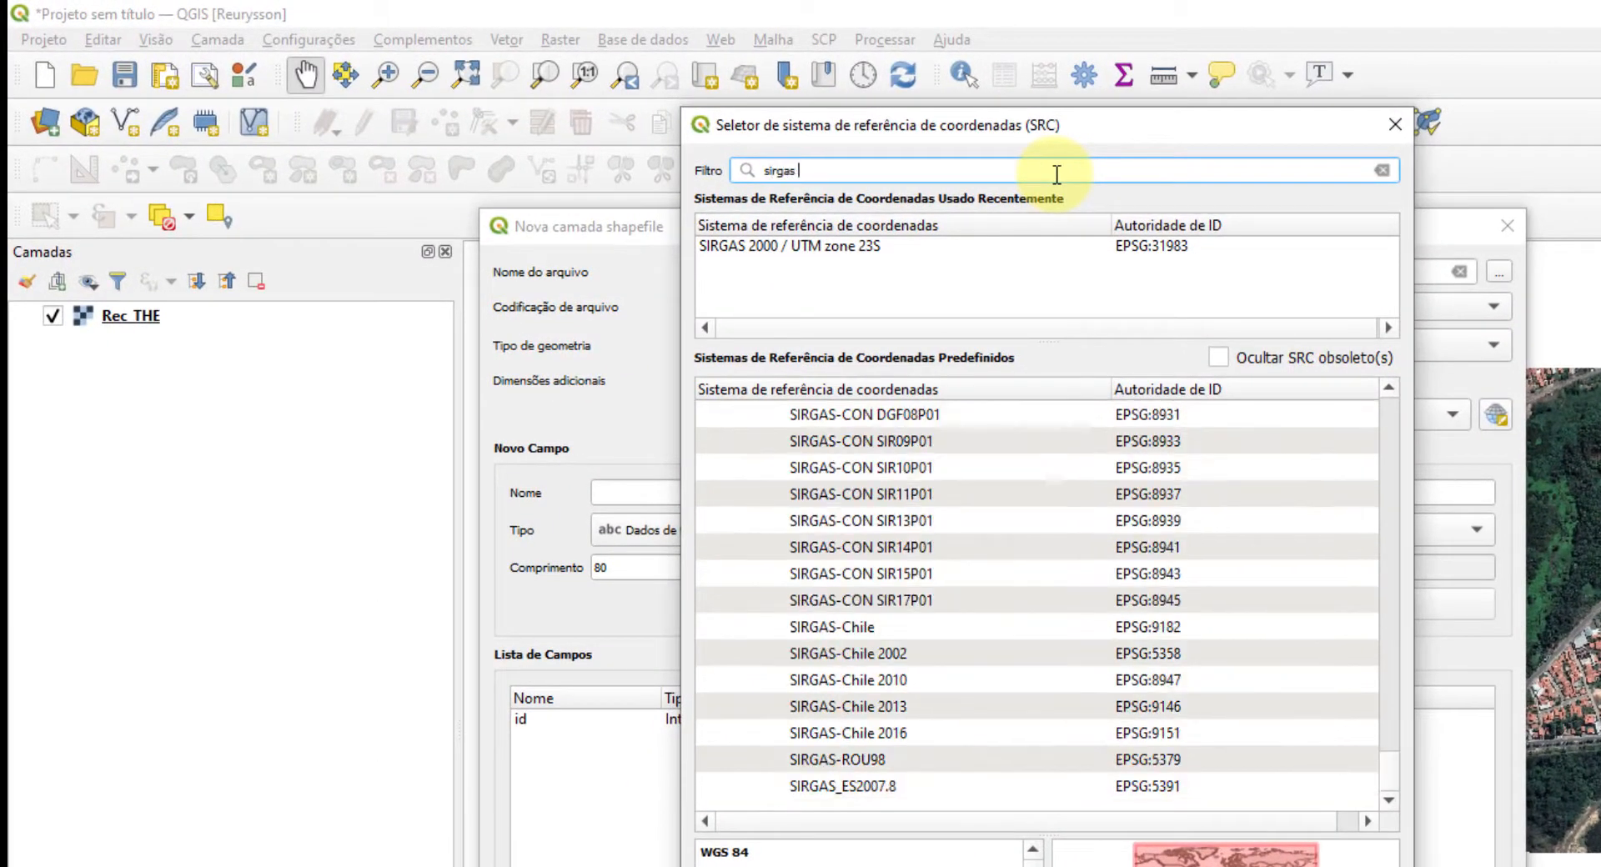
{"action": "type", "text": " 2000"}
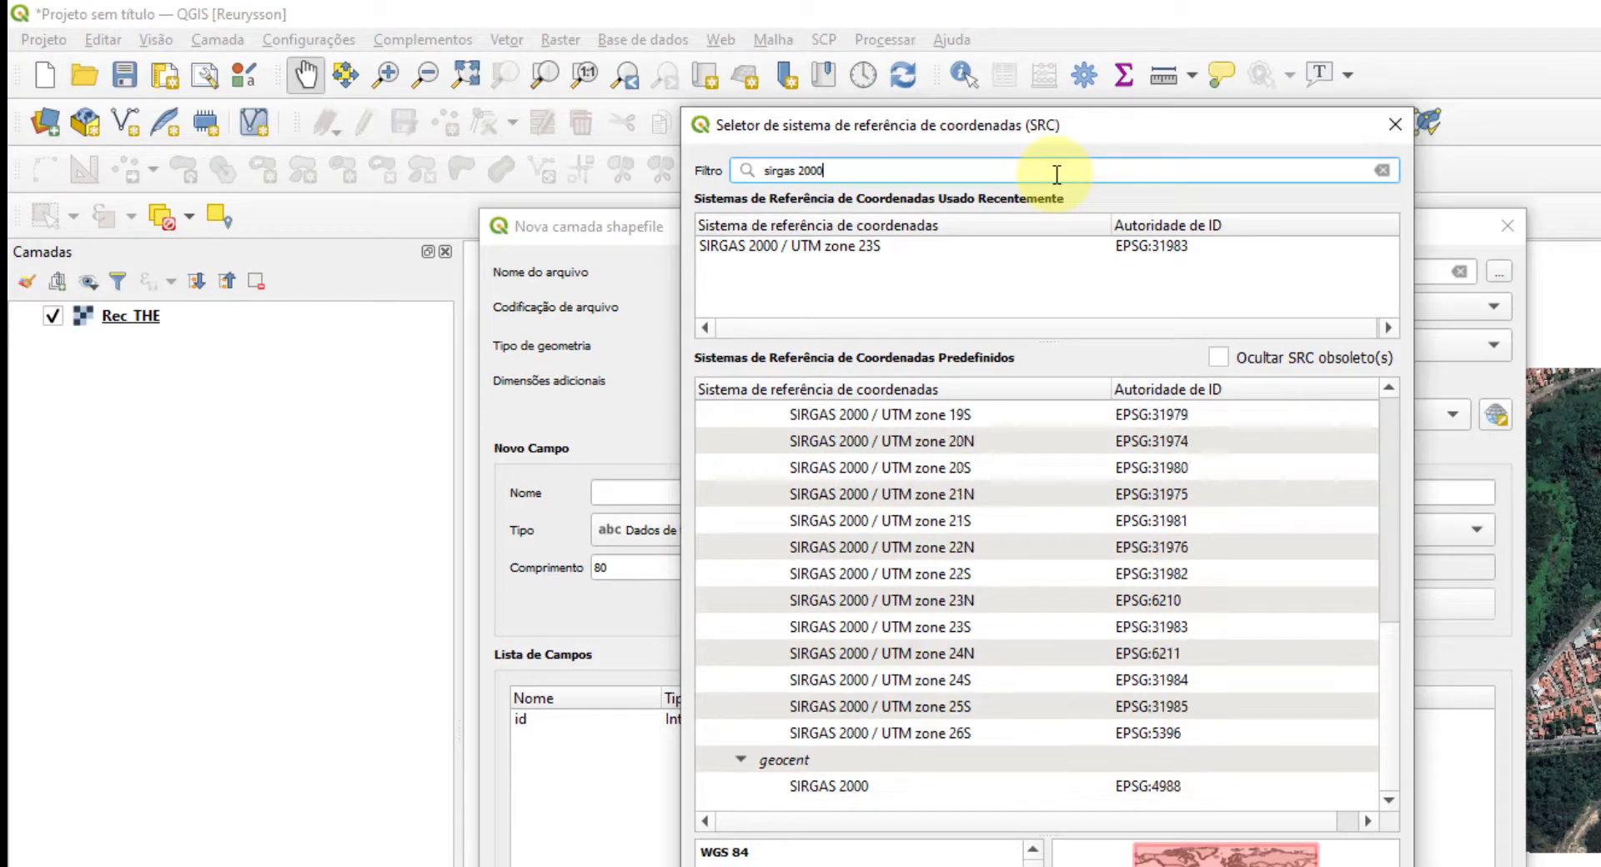
{"action": "type", "text": " utm"}
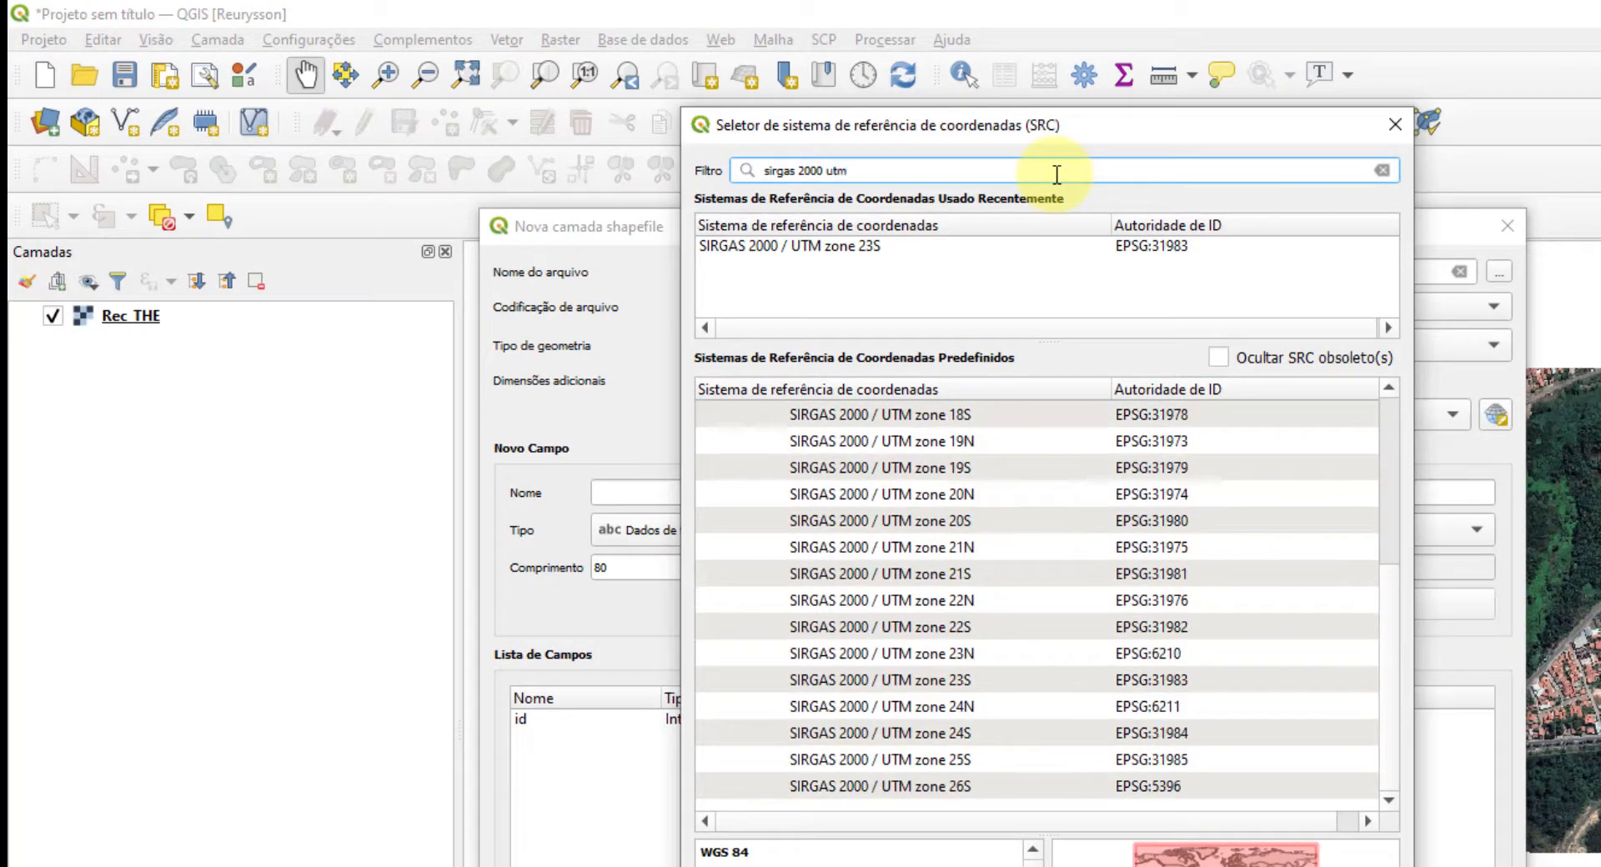
{"action": "type", "text": " 23"}
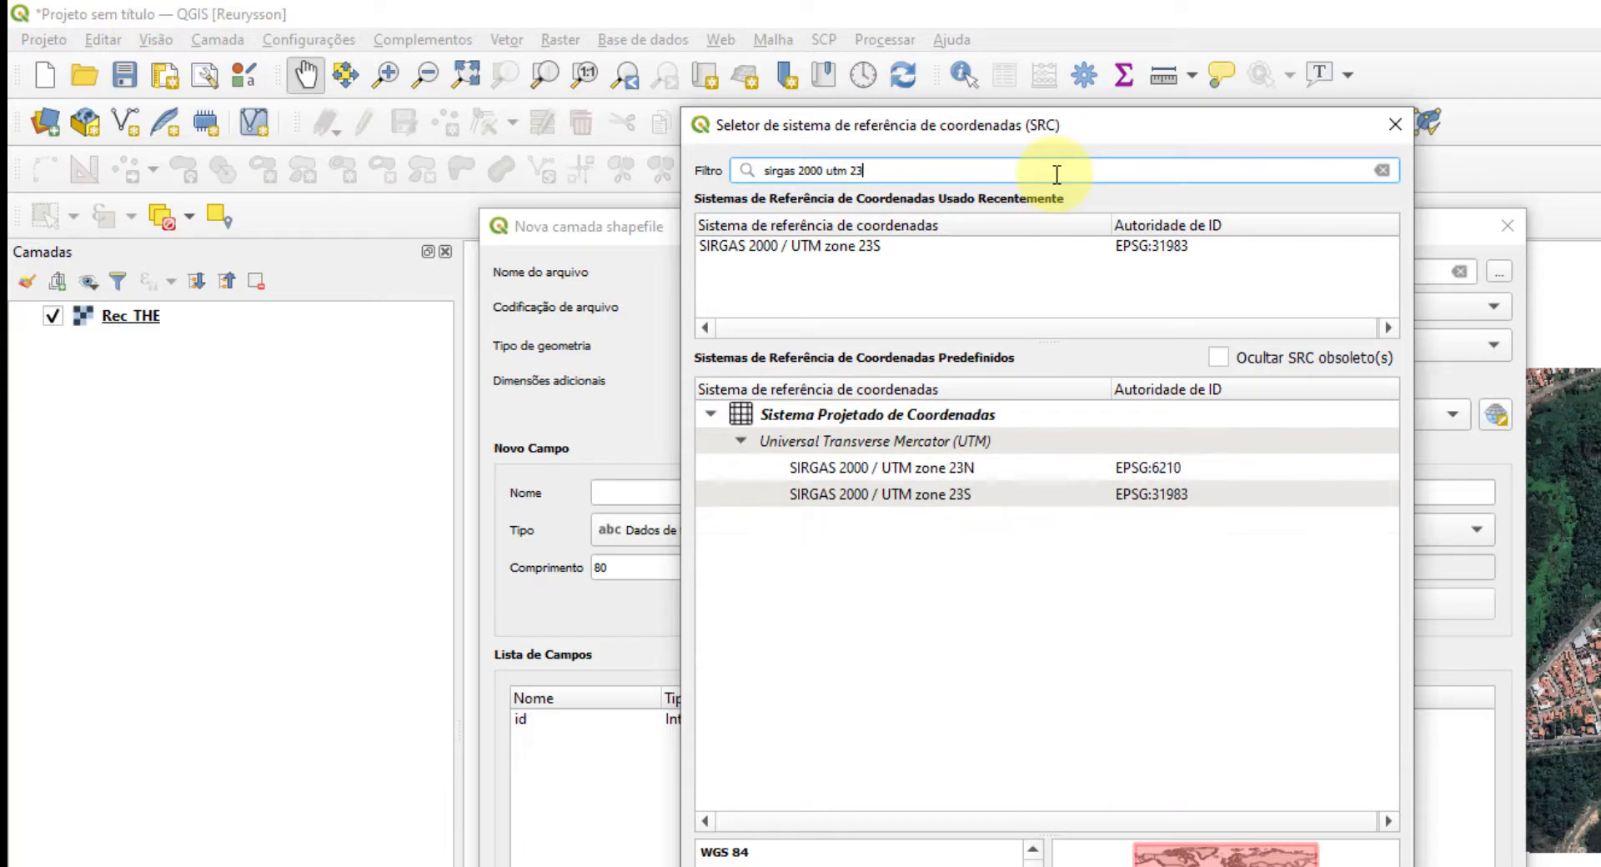
{"action": "left_click", "coordinate": [949, 494]}
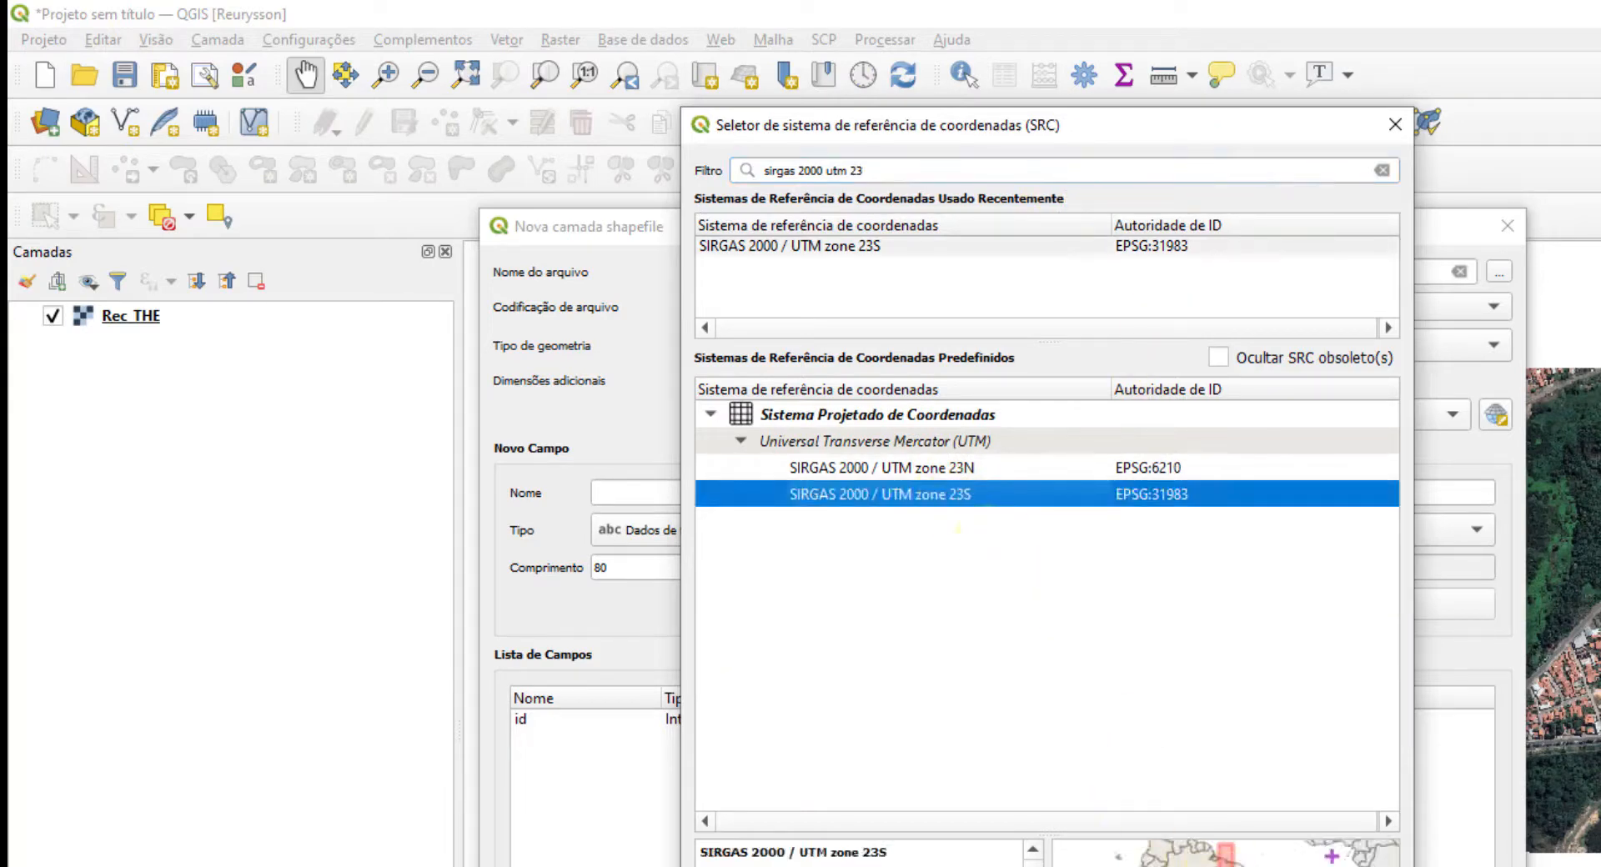
{"action": "left_click", "coordinate": [1220, 863]}
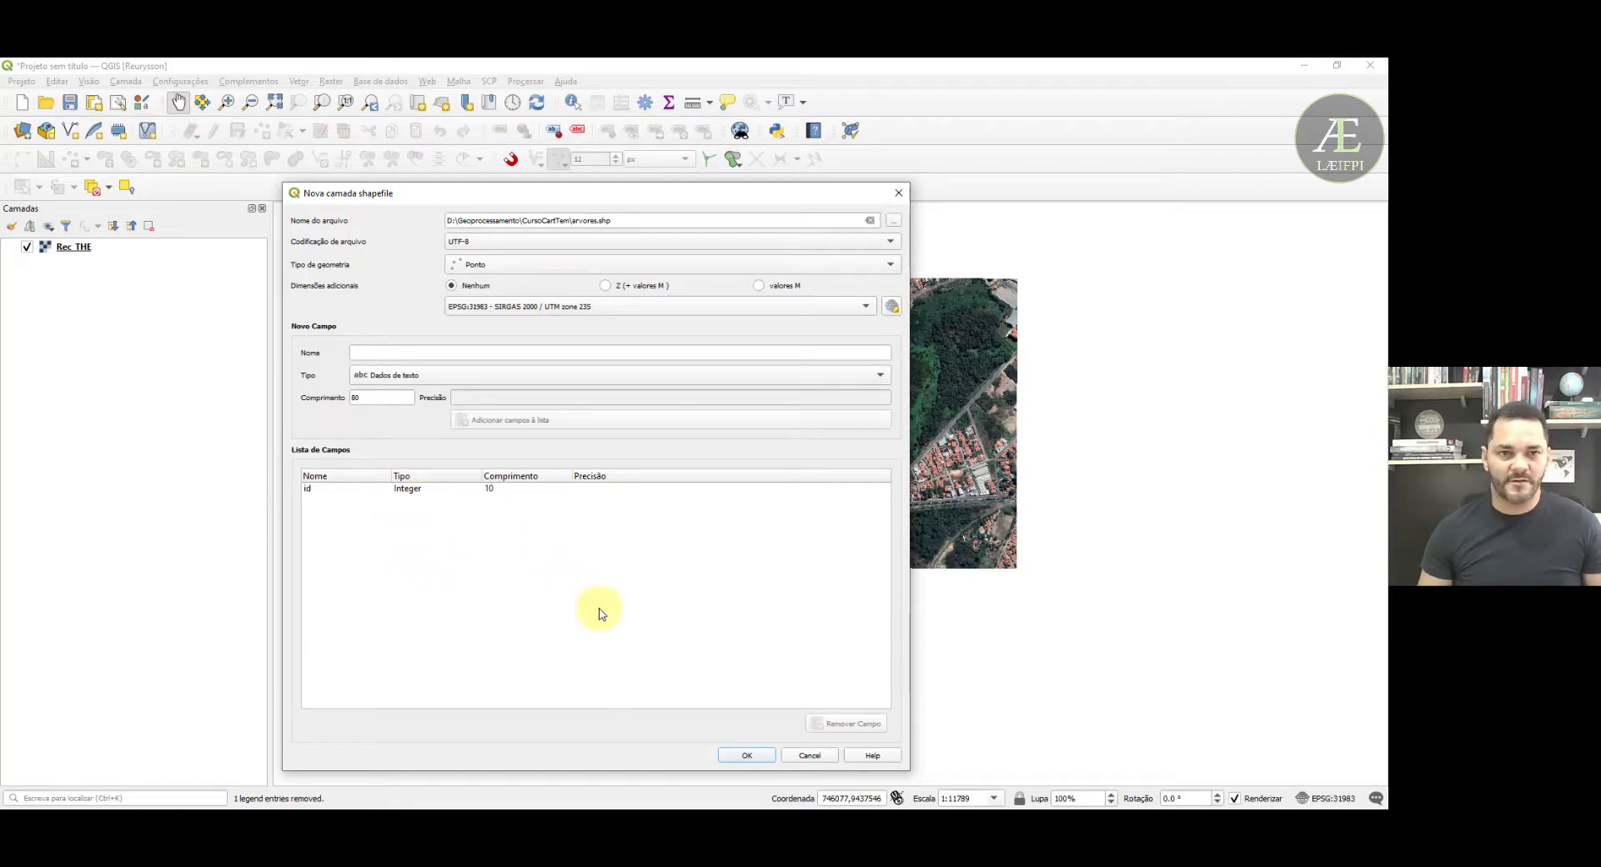
{"action": "left_click", "coordinate": [760, 760]}
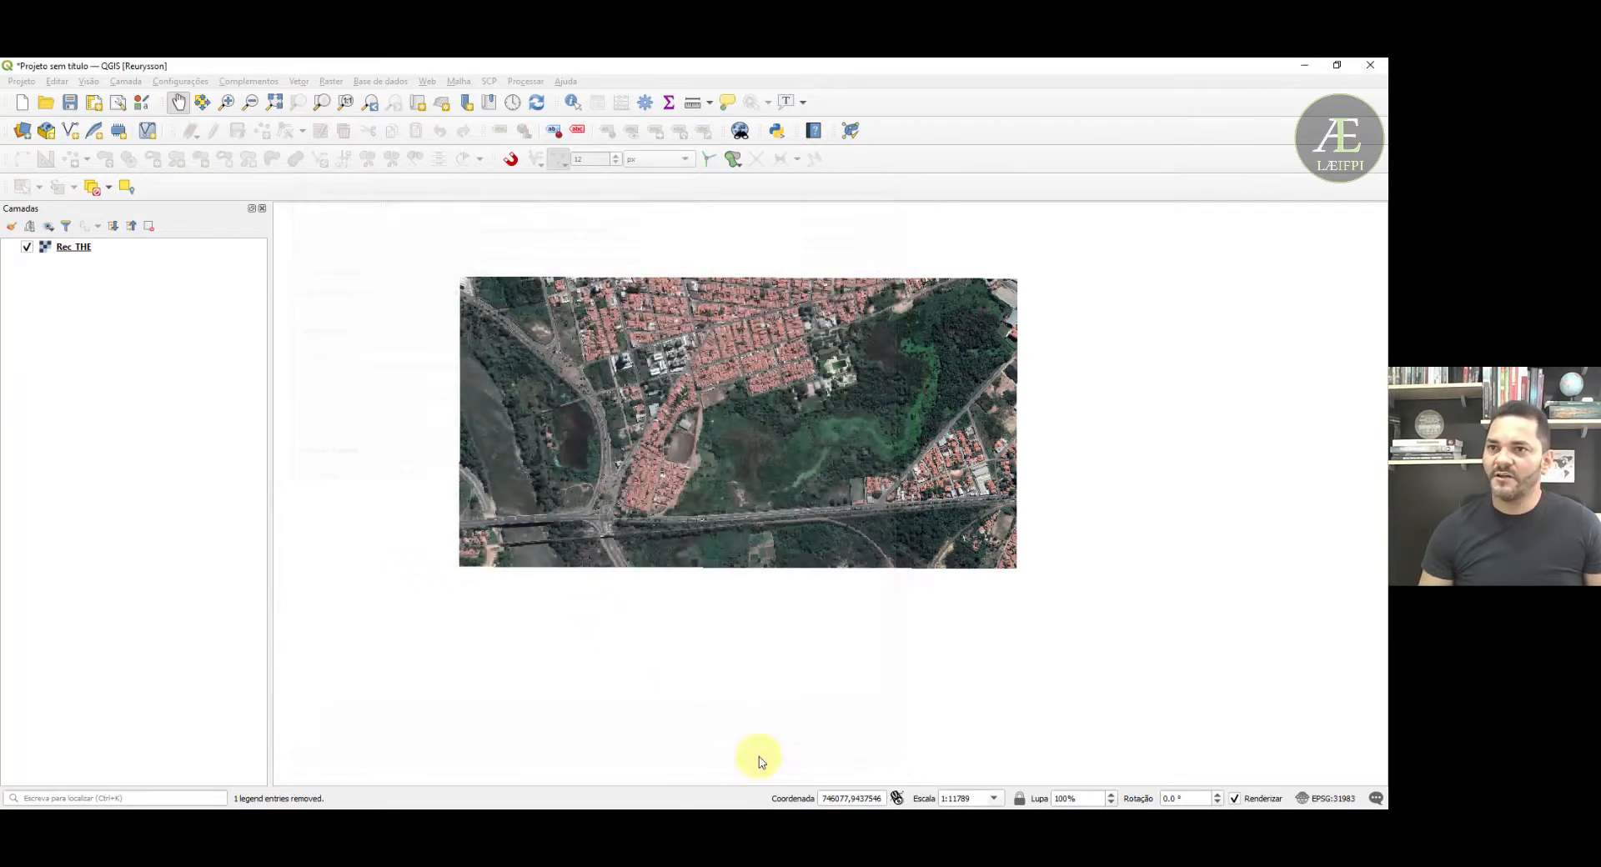
- Examine the trees along the avenue and the road junction beside the lake in the Rec_THE imagery
{"action": "left_click", "coordinate": [61, 288]}
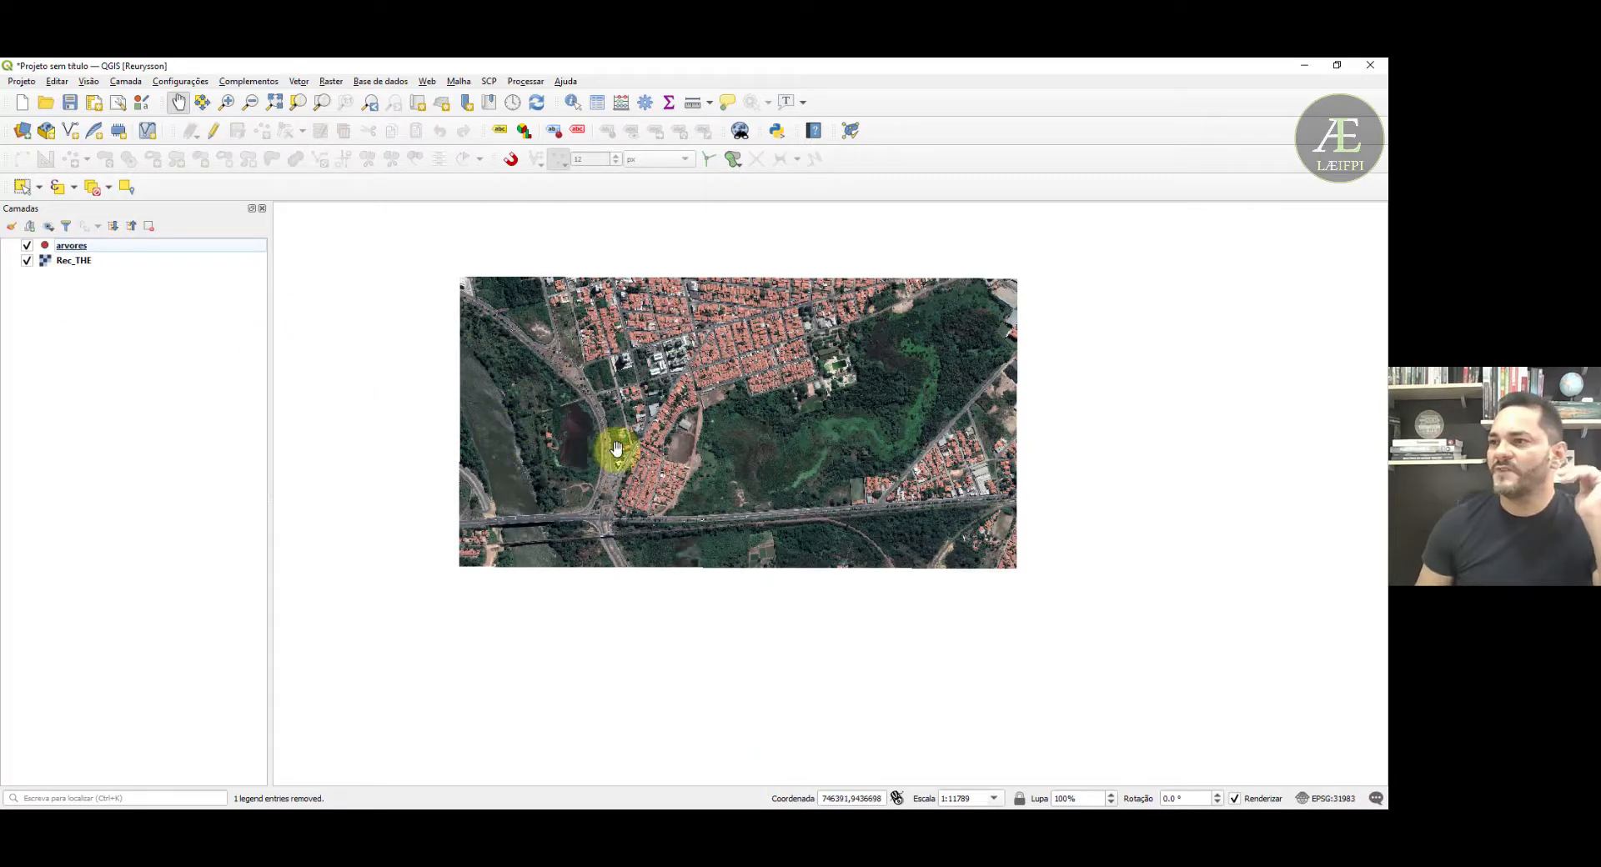
{"action": "scroll", "coordinate": [592, 439], "scroll_direction": "up", "scroll_amount": 1}
{"action": "scroll", "coordinate": [592, 514], "scroll_direction": "up", "scroll_amount": 2}
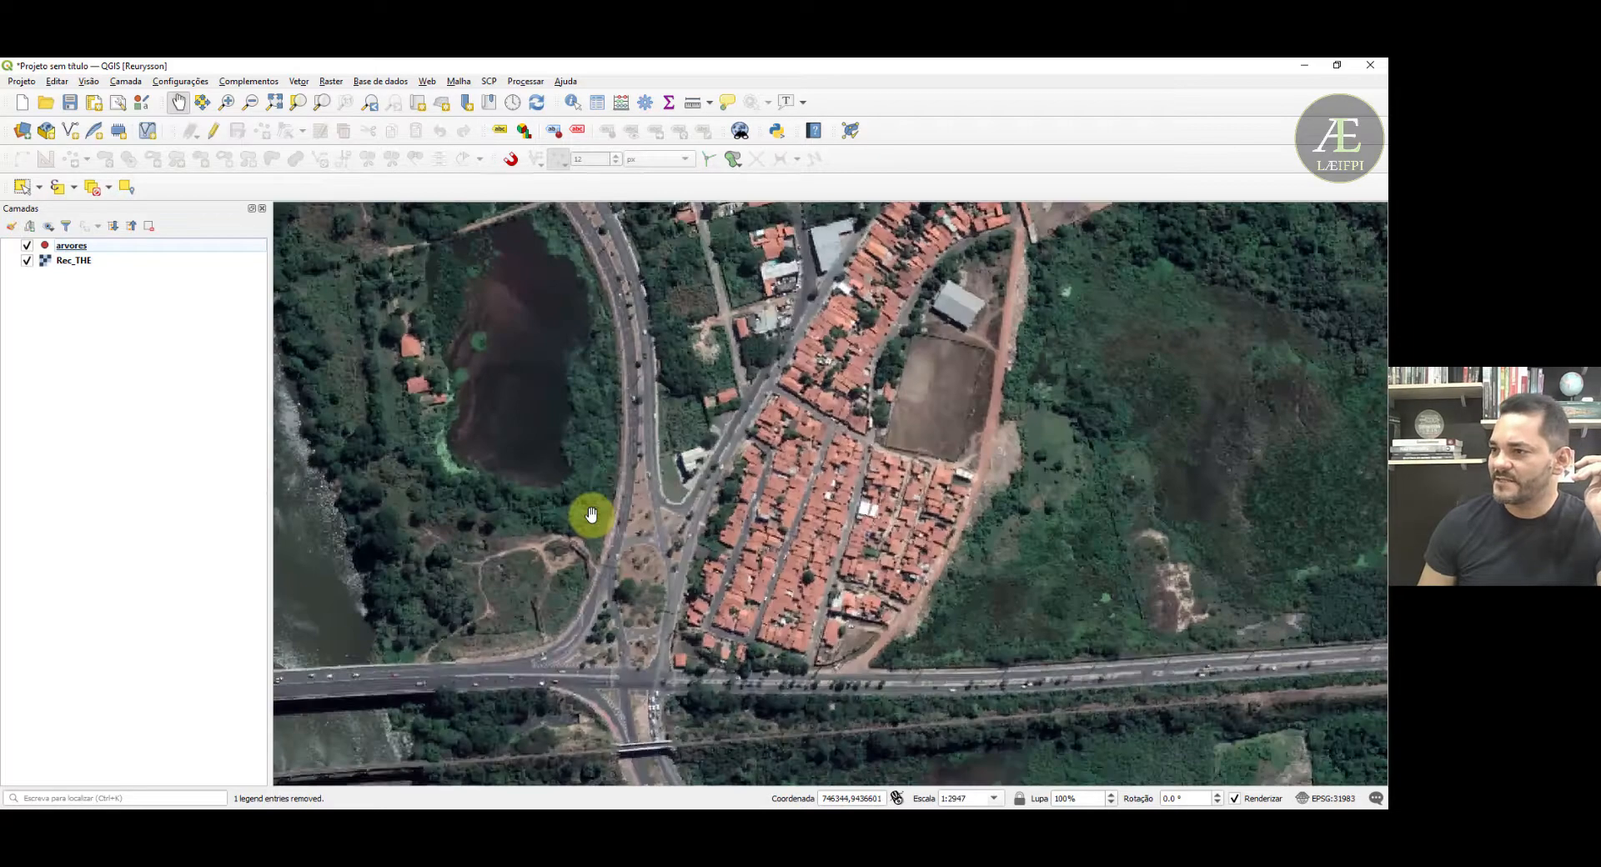
{"action": "left_click_drag", "start_coordinate": [614, 546], "coordinate": [508, 331]}
{"action": "left_click", "coordinate": [80, 248]}
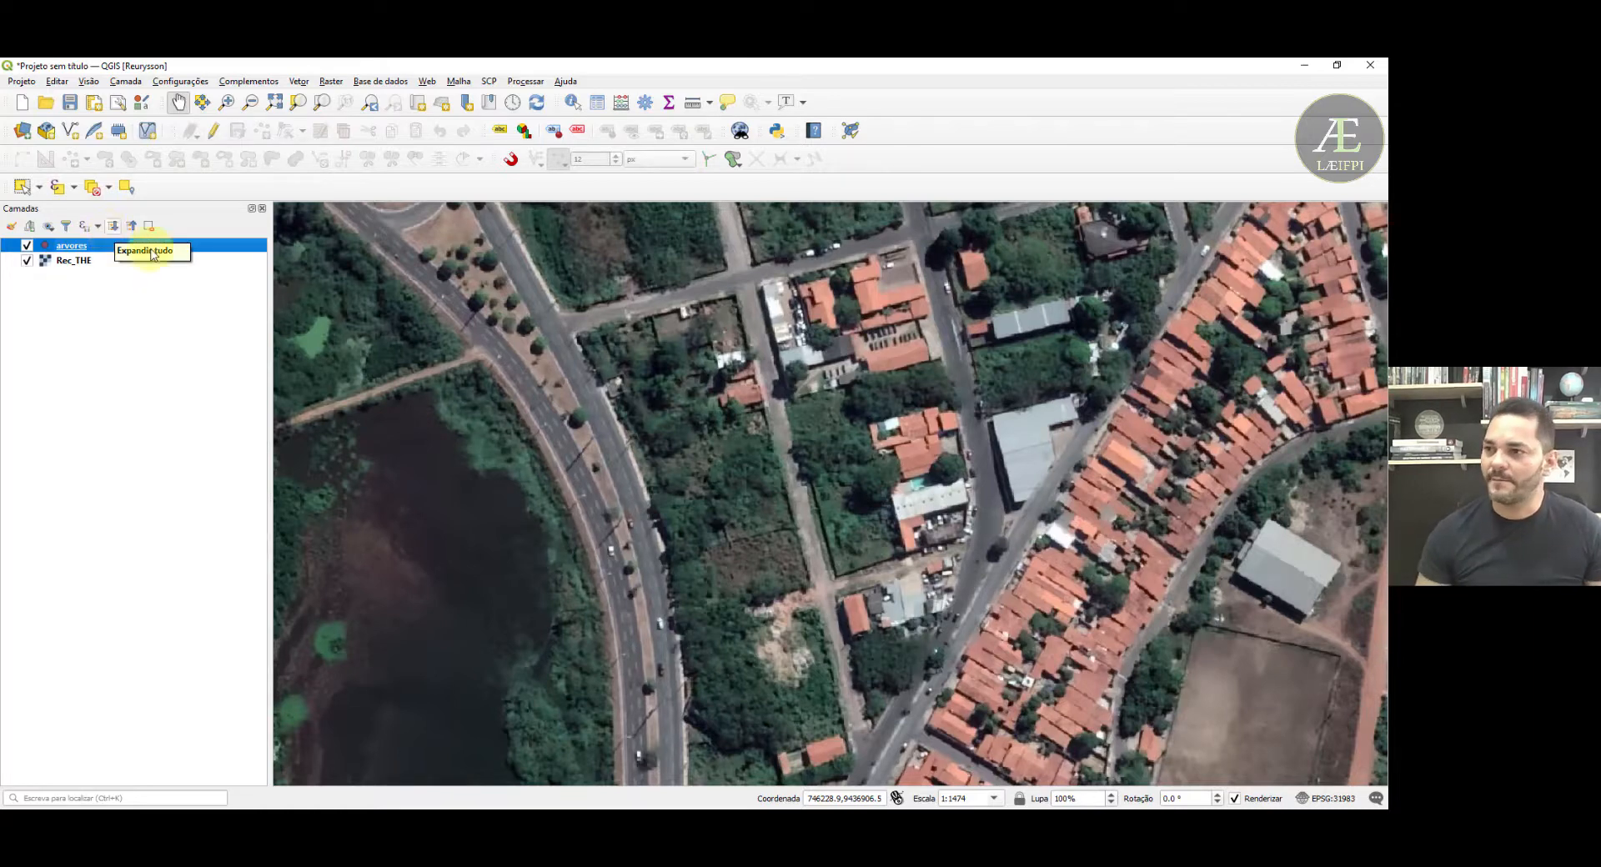
{"action": "left_click_drag", "start_coordinate": [583, 537], "coordinate": [653, 404]}
{"action": "left_click_drag", "start_coordinate": [661, 531], "coordinate": [703, 347]}
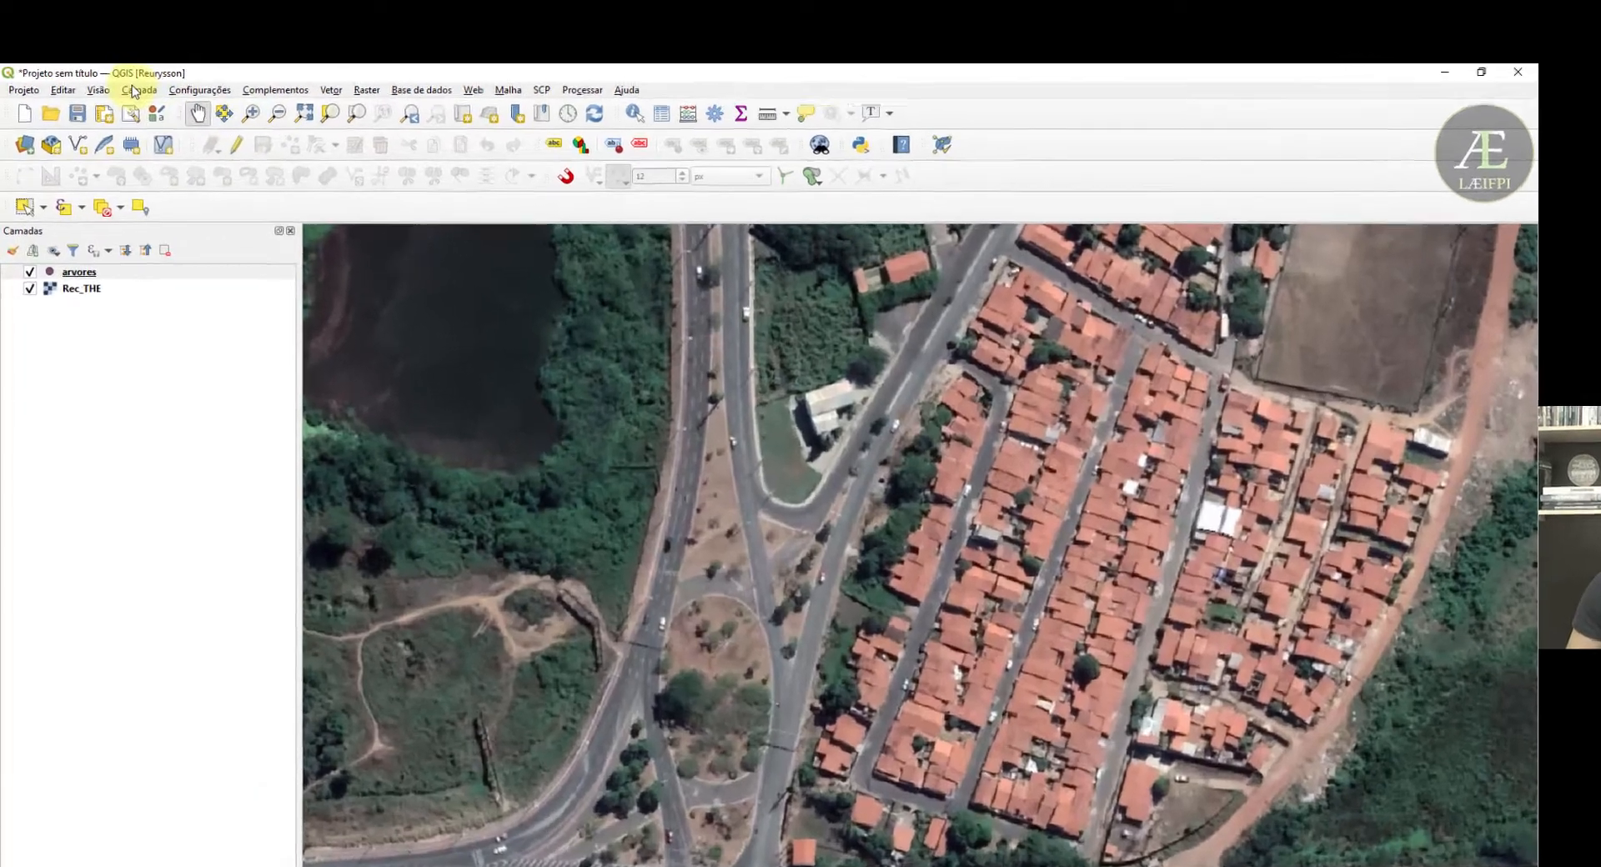
- Select the arvores layer and turn on its editing mode
{"action": "left_click", "coordinate": [129, 82]}
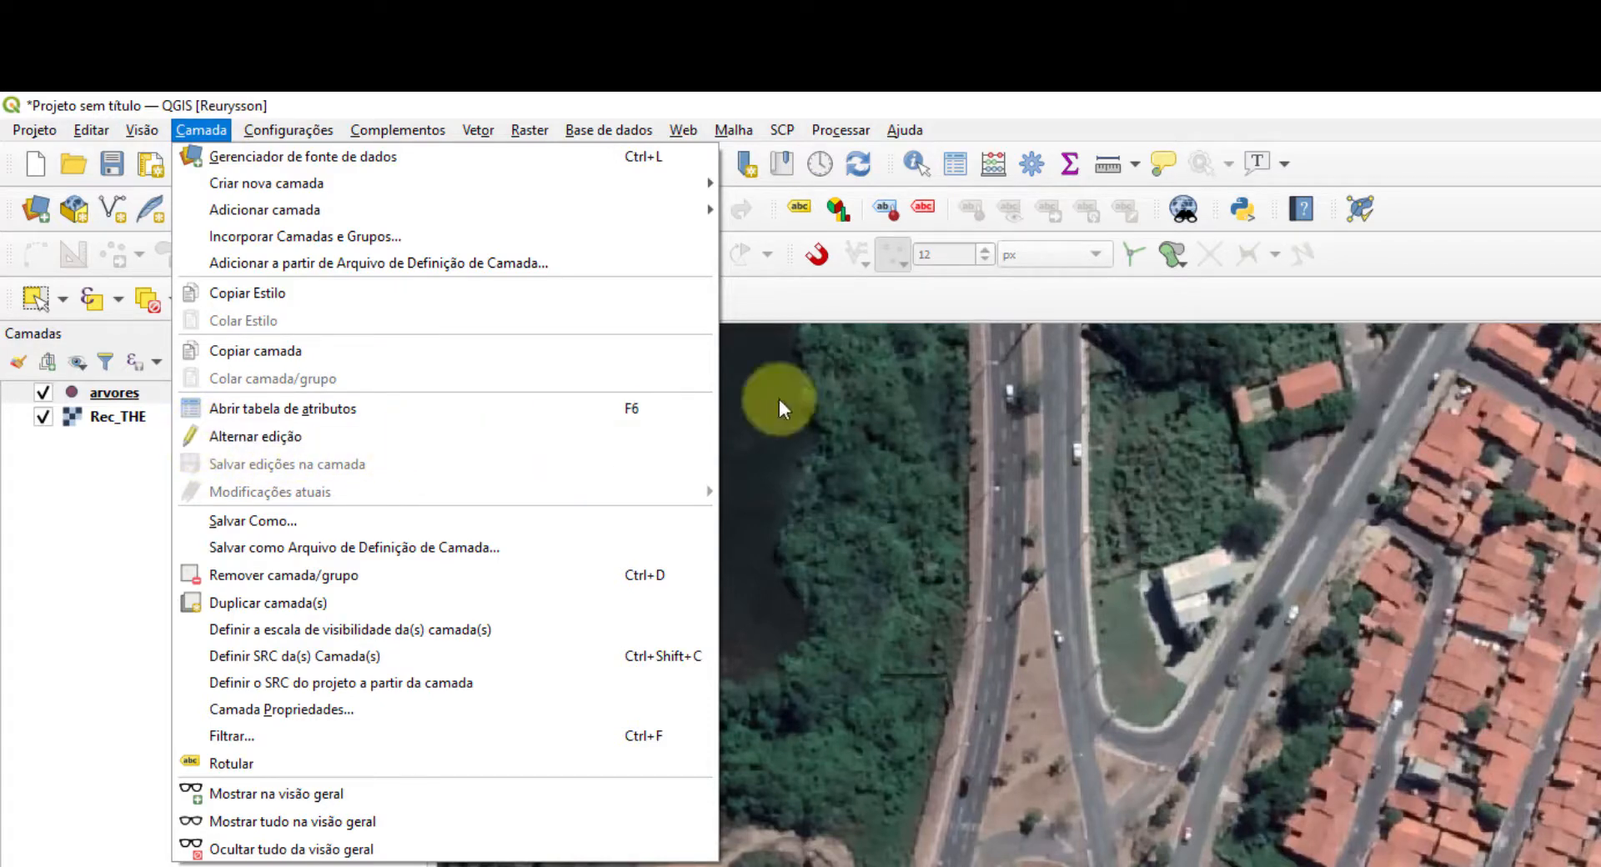
{"action": "left_click", "coordinate": [972, 302]}
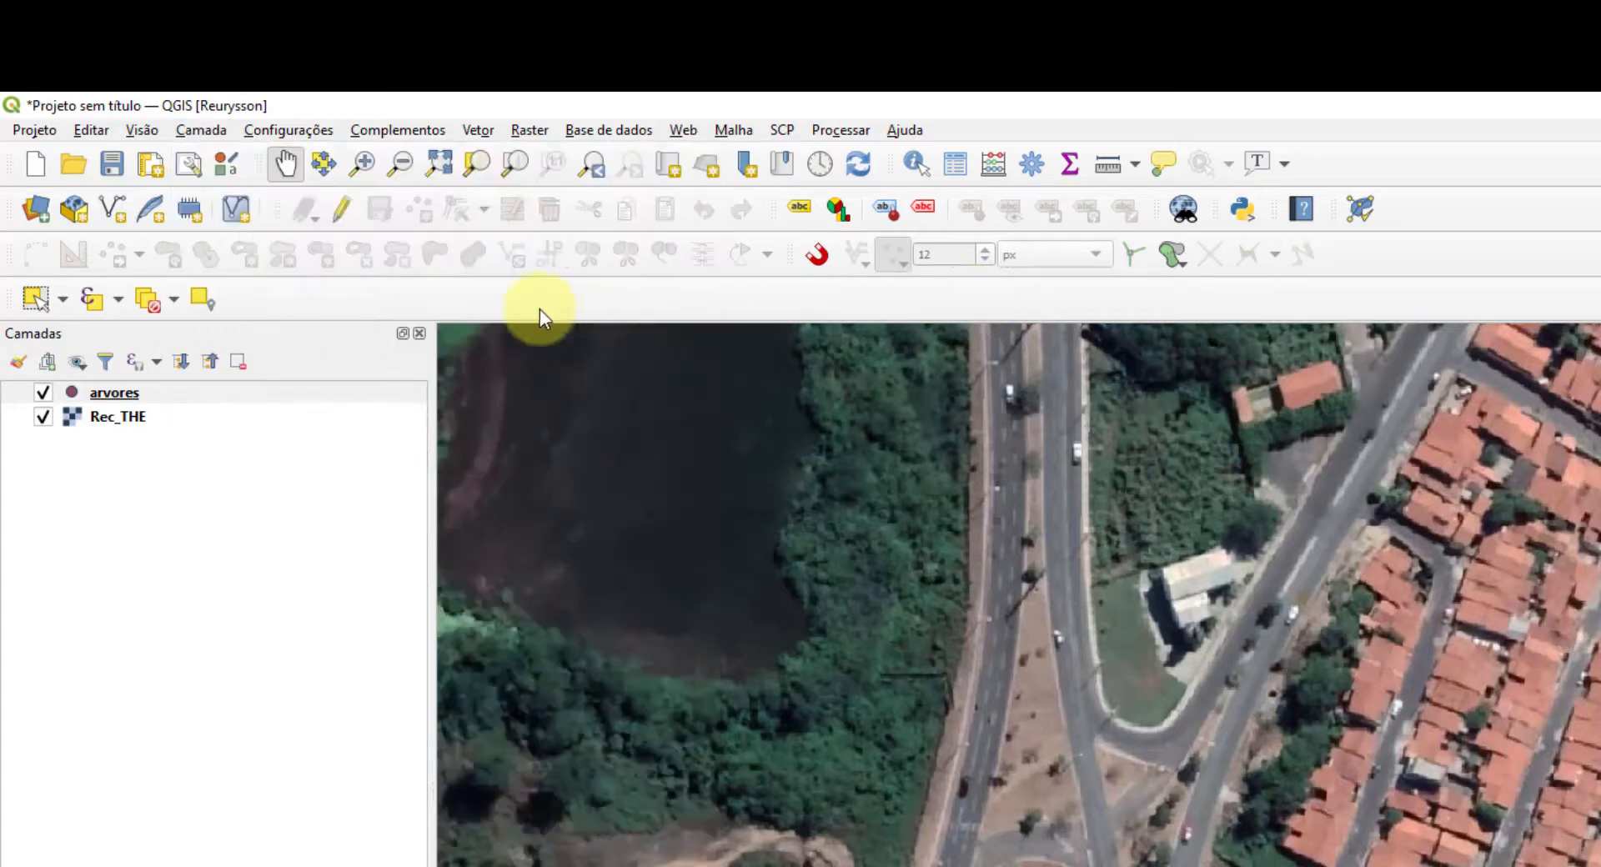
{"action": "left_click", "coordinate": [351, 209]}
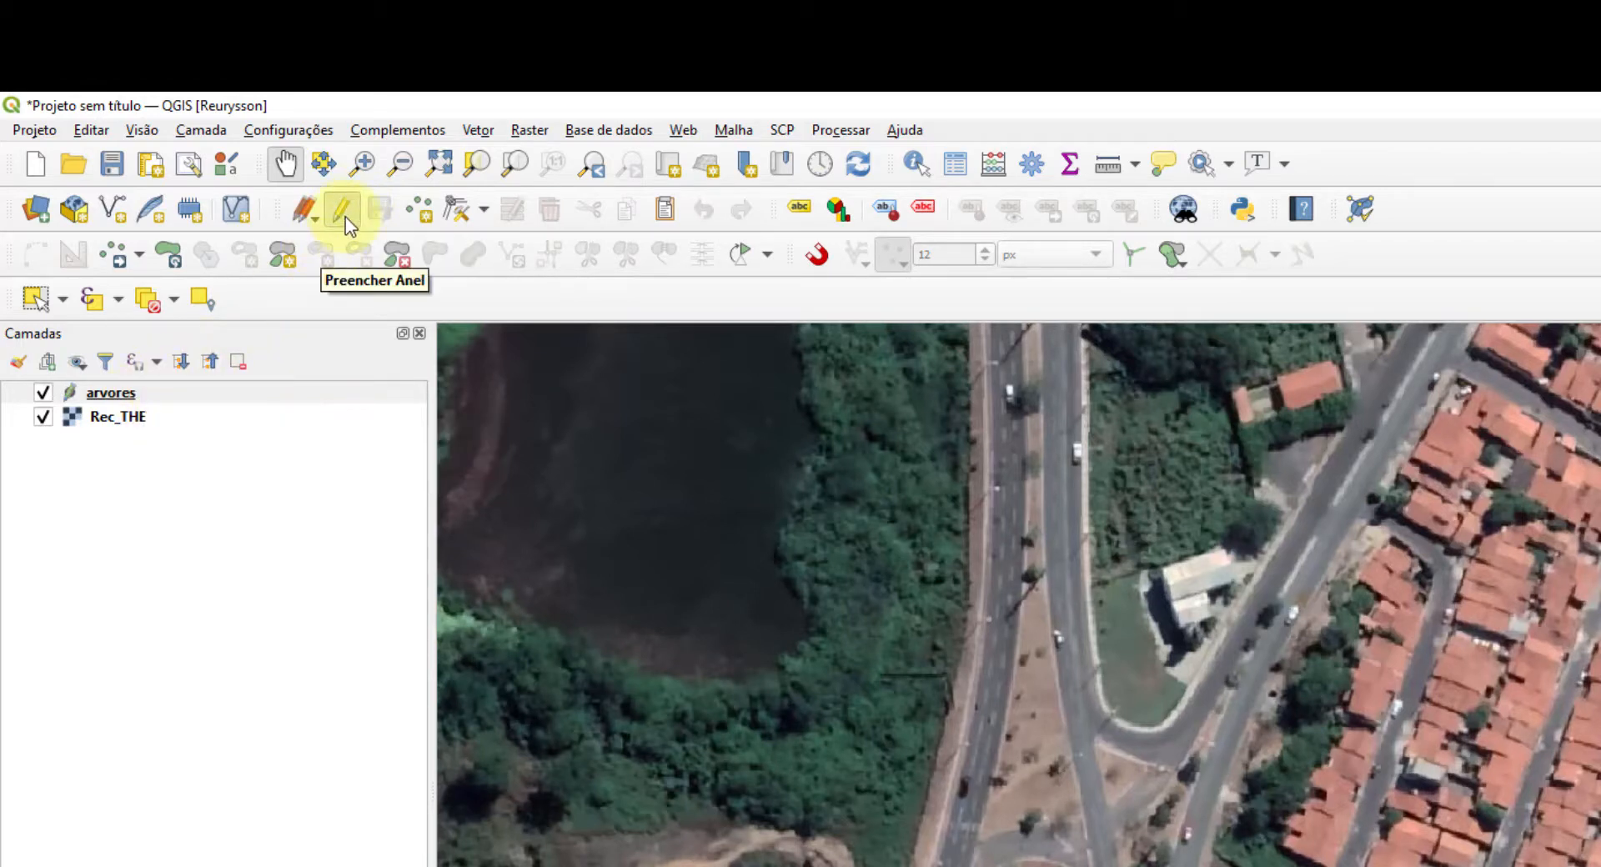
{"action": "left_click", "coordinate": [123, 392]}
{"action": "left_click", "coordinate": [342, 213]}
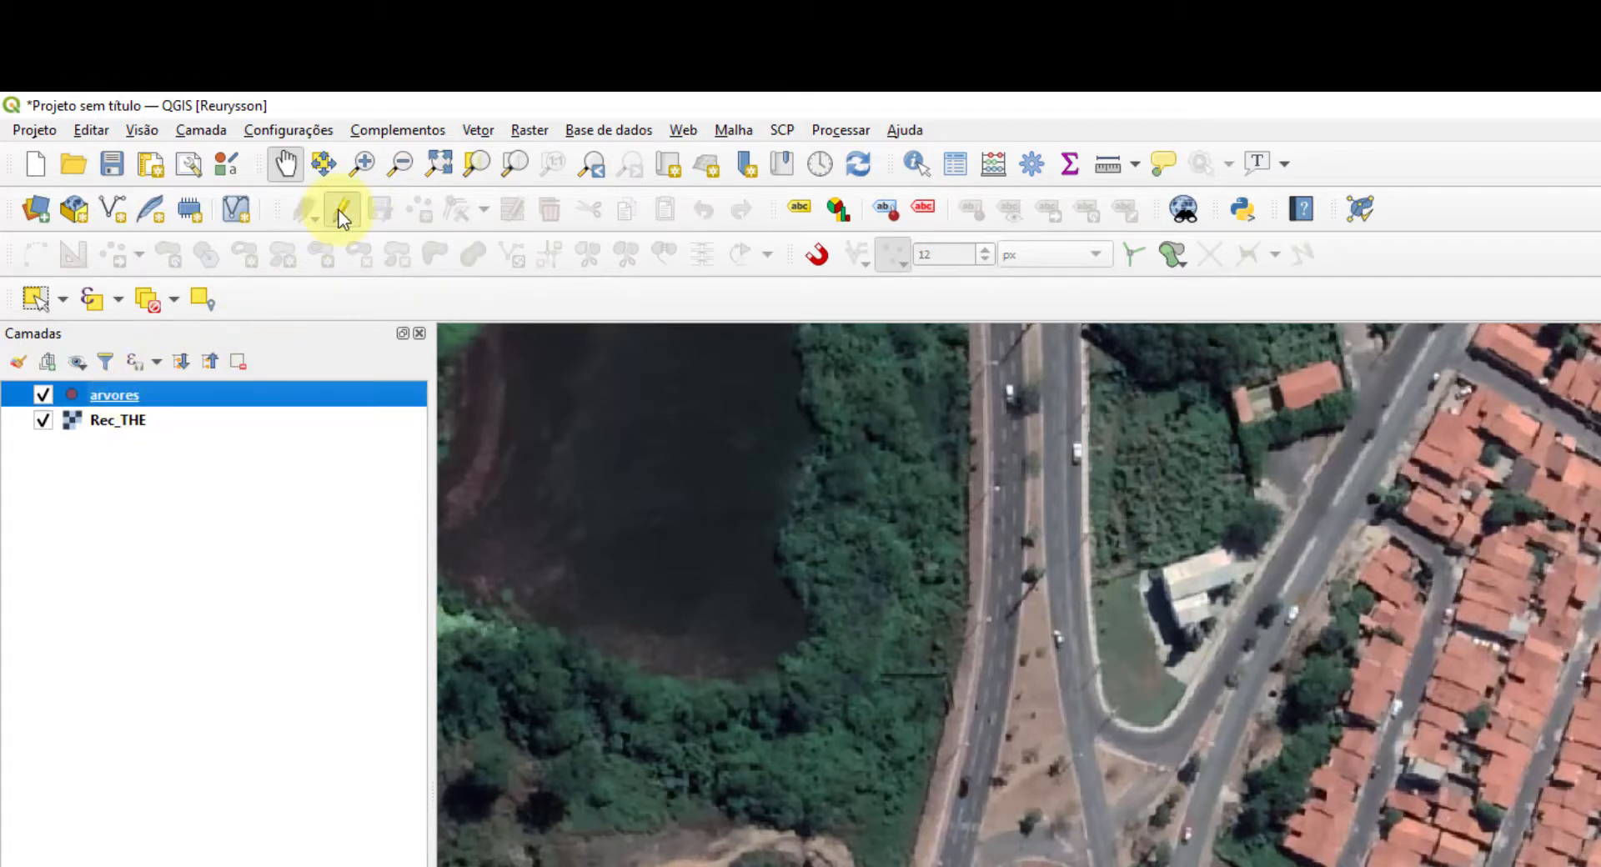
{"action": "left_click", "coordinate": [342, 214]}
{"action": "left_click", "coordinate": [342, 214]}
{"action": "left_click", "coordinate": [344, 213]}
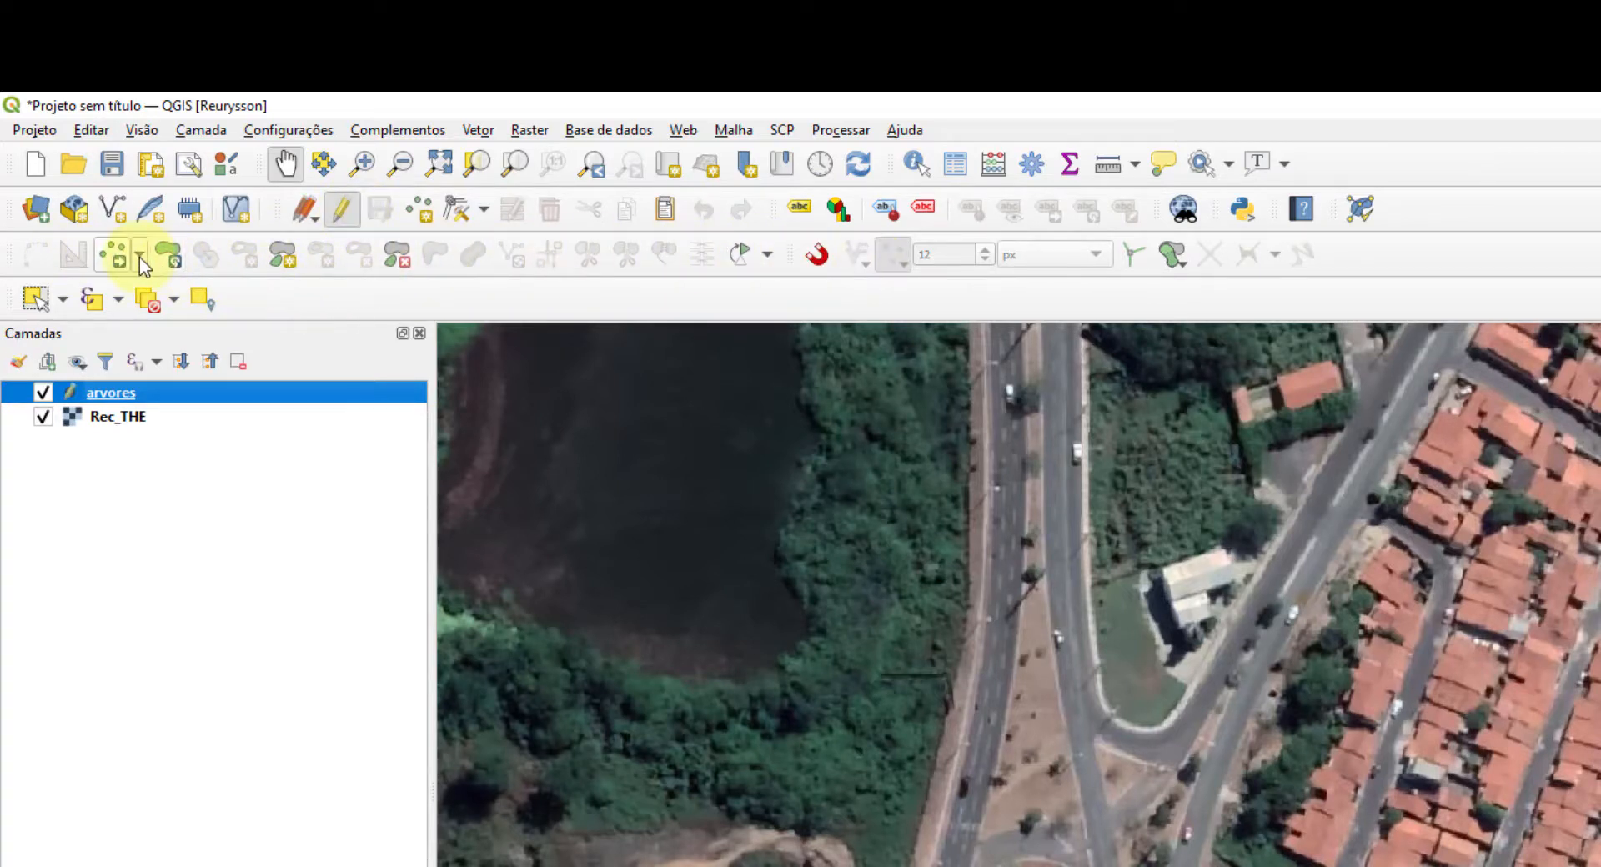
- Hide the Ferramentas de aderência and Digitalização Avançada toolbars
{"action": "right_click", "coordinate": [1565, 251]}
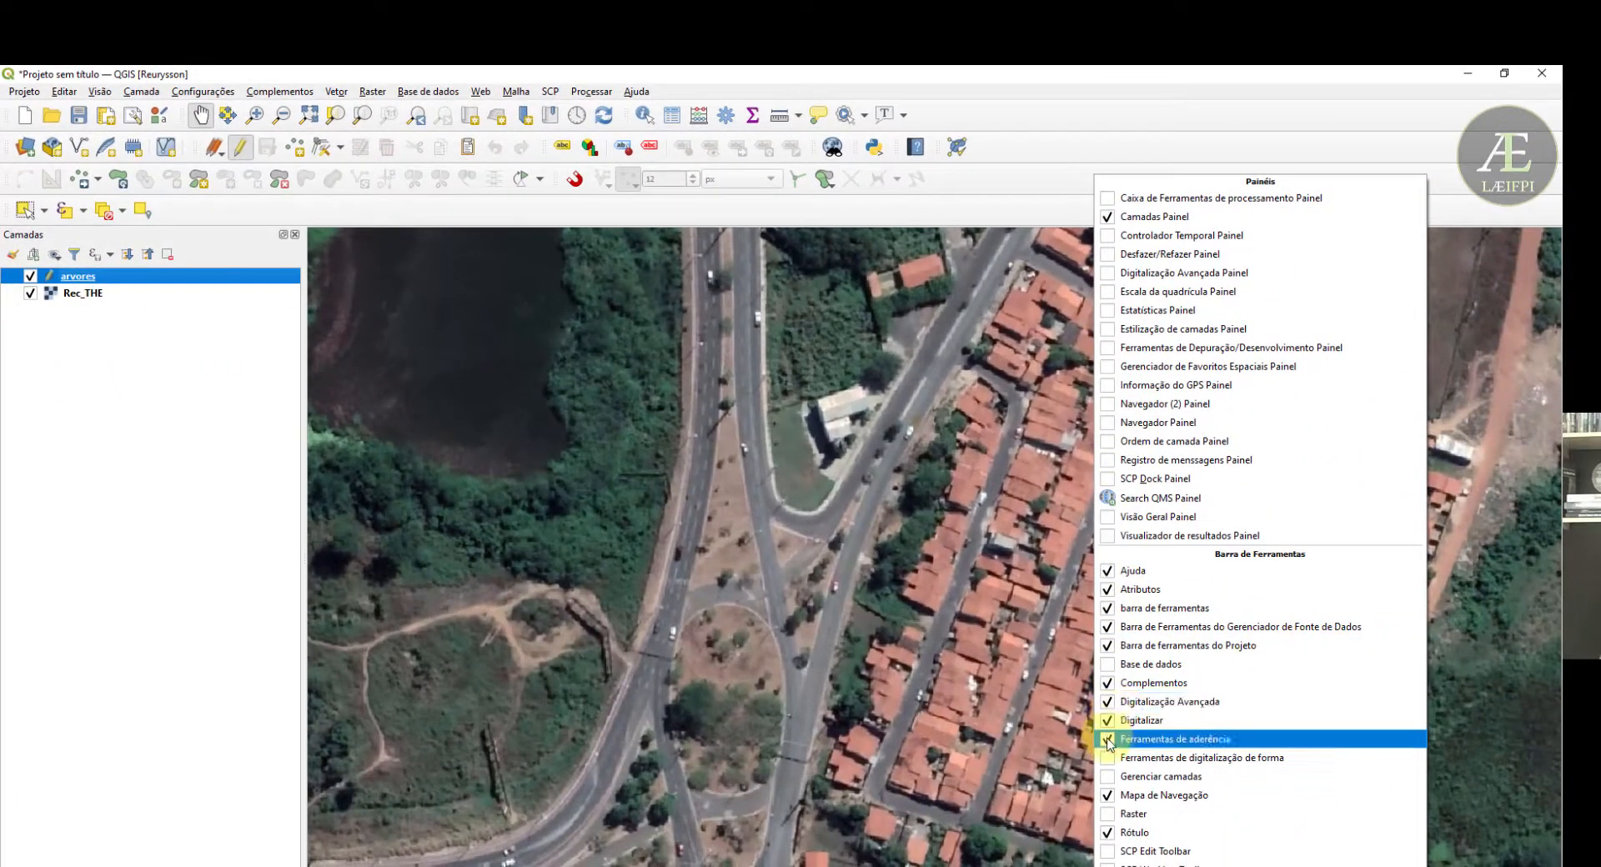
{"action": "left_click", "coordinate": [1113, 739]}
{"action": "right_click", "coordinate": [1086, 168]}
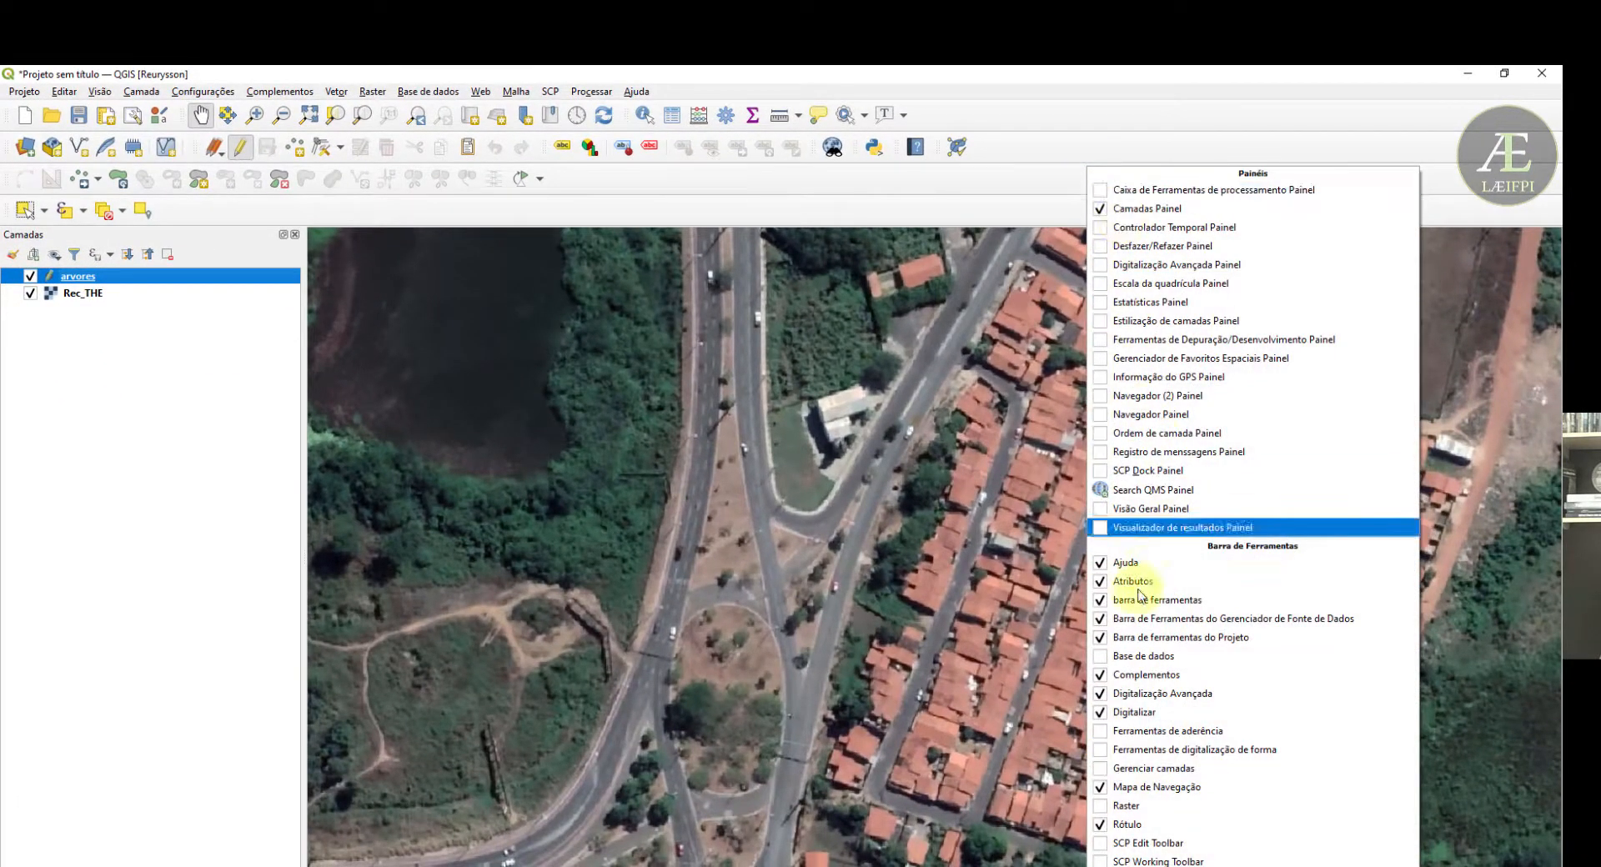
{"action": "left_click", "coordinate": [1103, 696]}
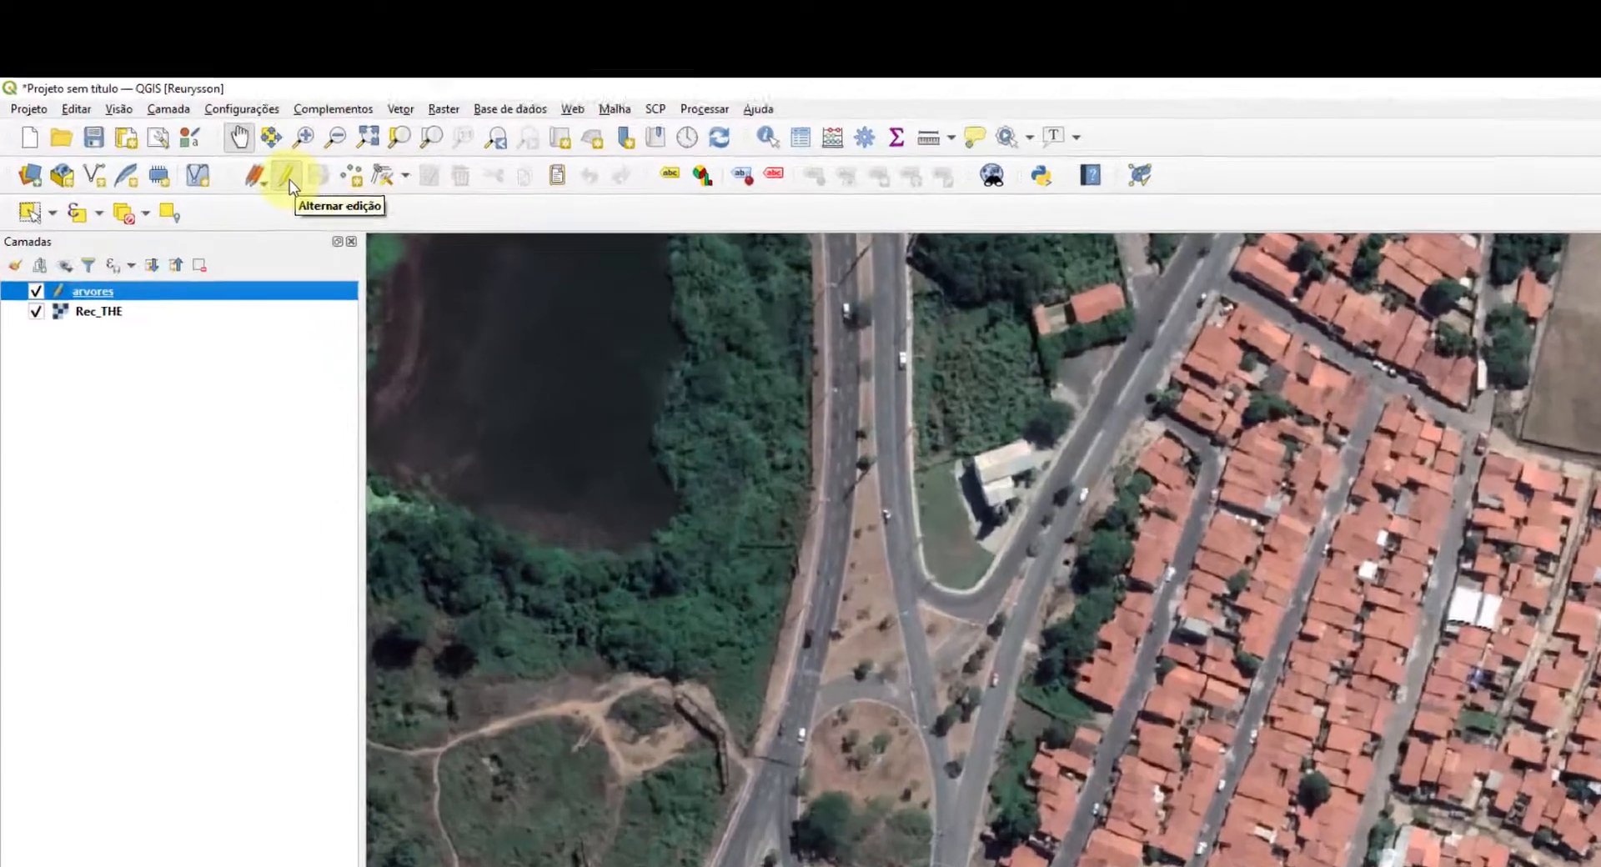
- Switch the arvores layer's editing mode off and on again to compare the available digitizing tools
{"action": "left_click", "coordinate": [288, 178]}
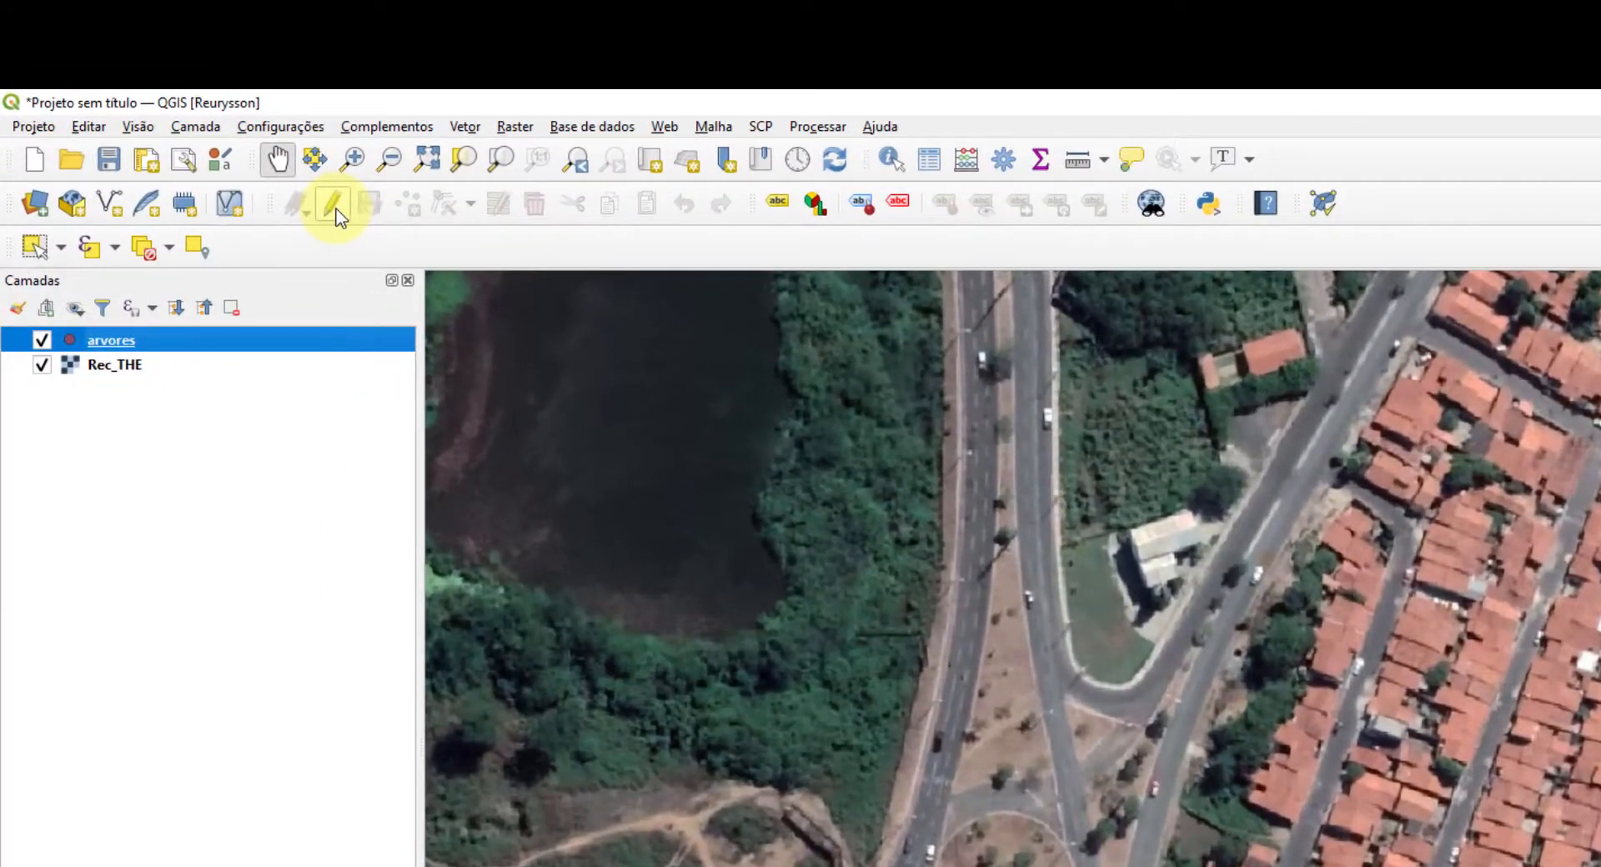
{"action": "left_click", "coordinate": [332, 212]}
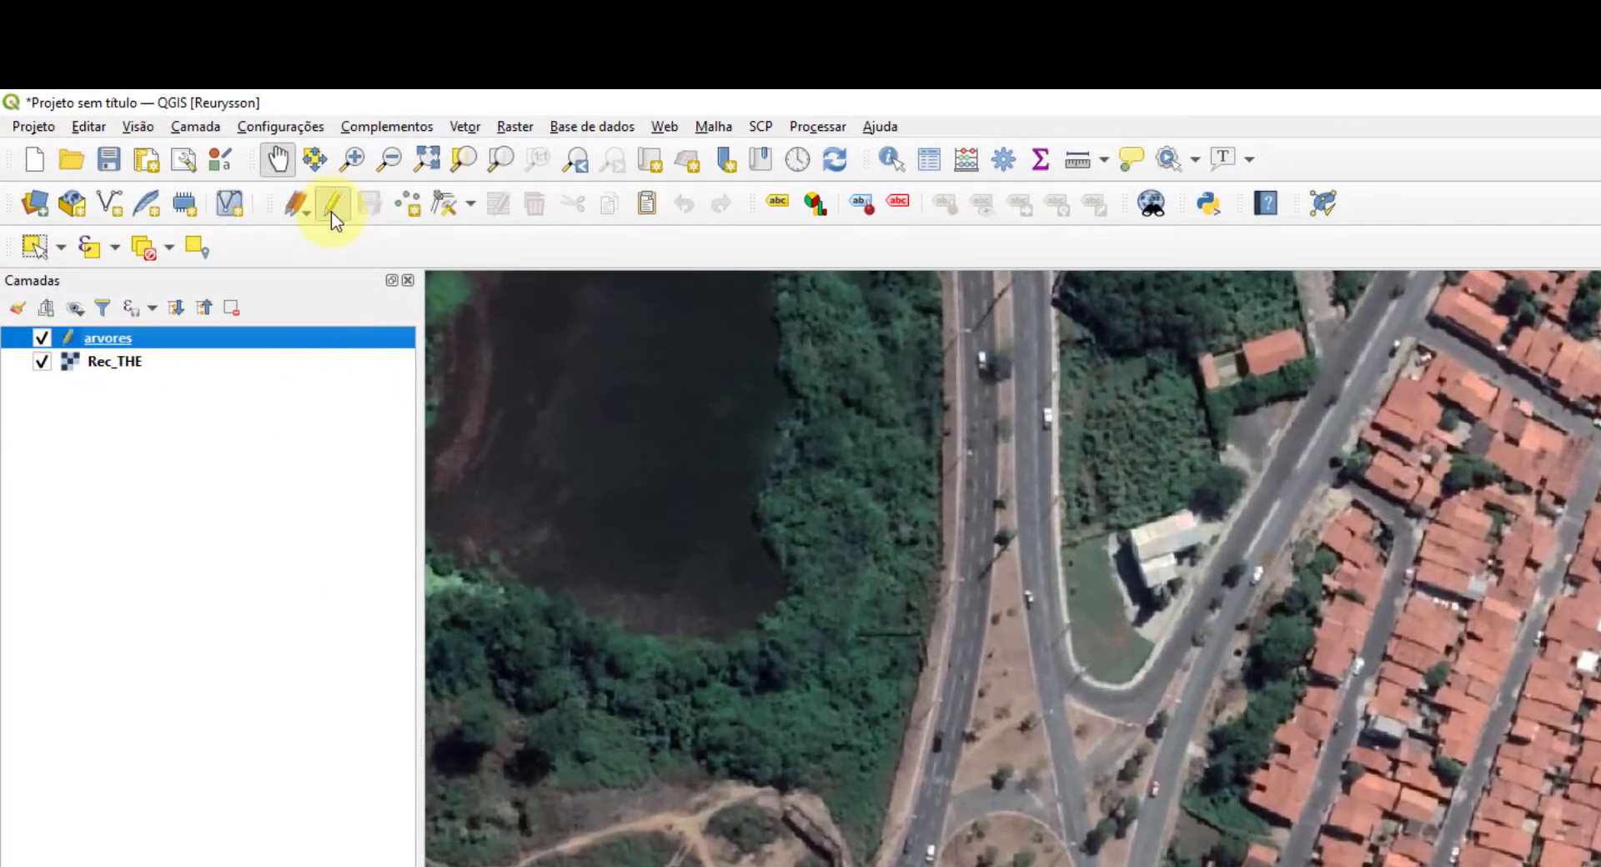
{"action": "left_click", "coordinate": [332, 212]}
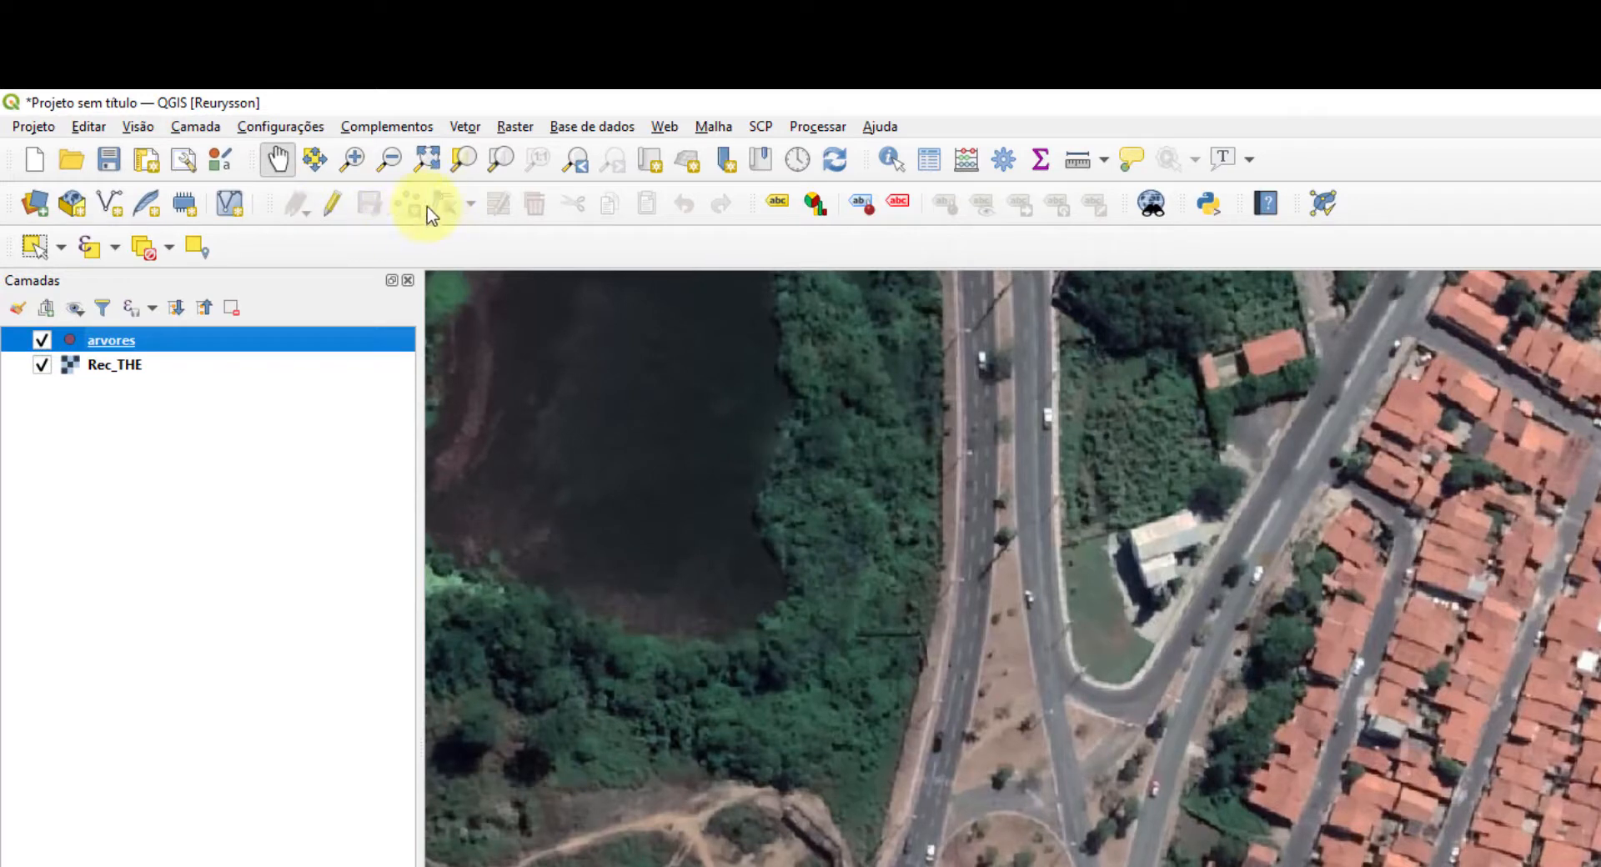
{"action": "left_click", "coordinate": [338, 214]}
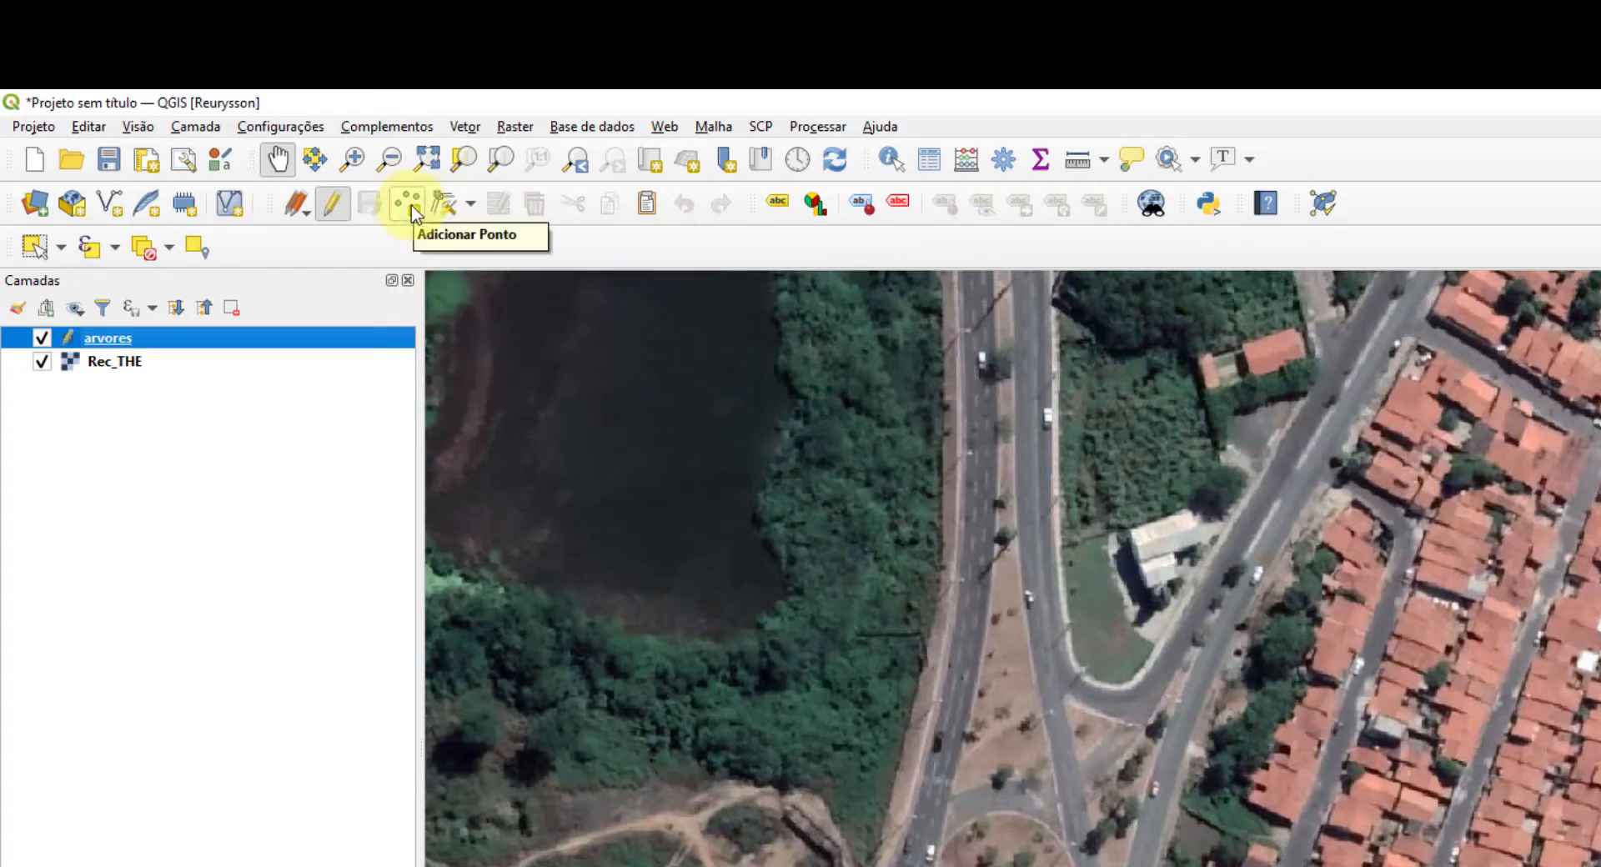
- Add a point to arvores on the tree just above the rounded traffic island, leaving its id empty
{"action": "left_click", "coordinate": [410, 207]}
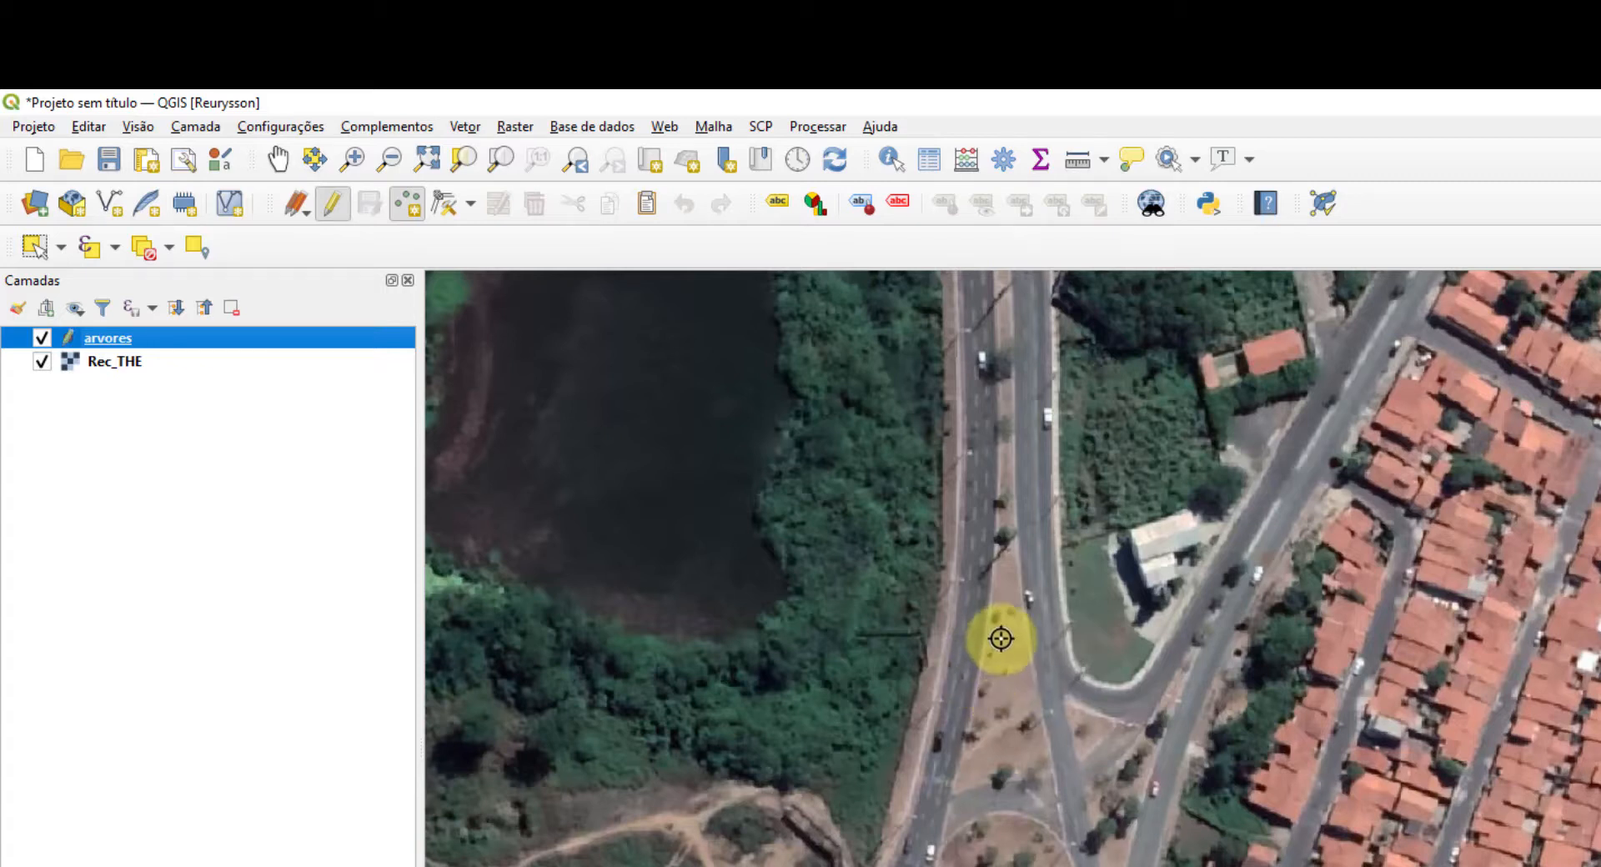
{"action": "scroll", "coordinate": [1007, 767], "scroll_direction": "up", "scroll_amount": 2}
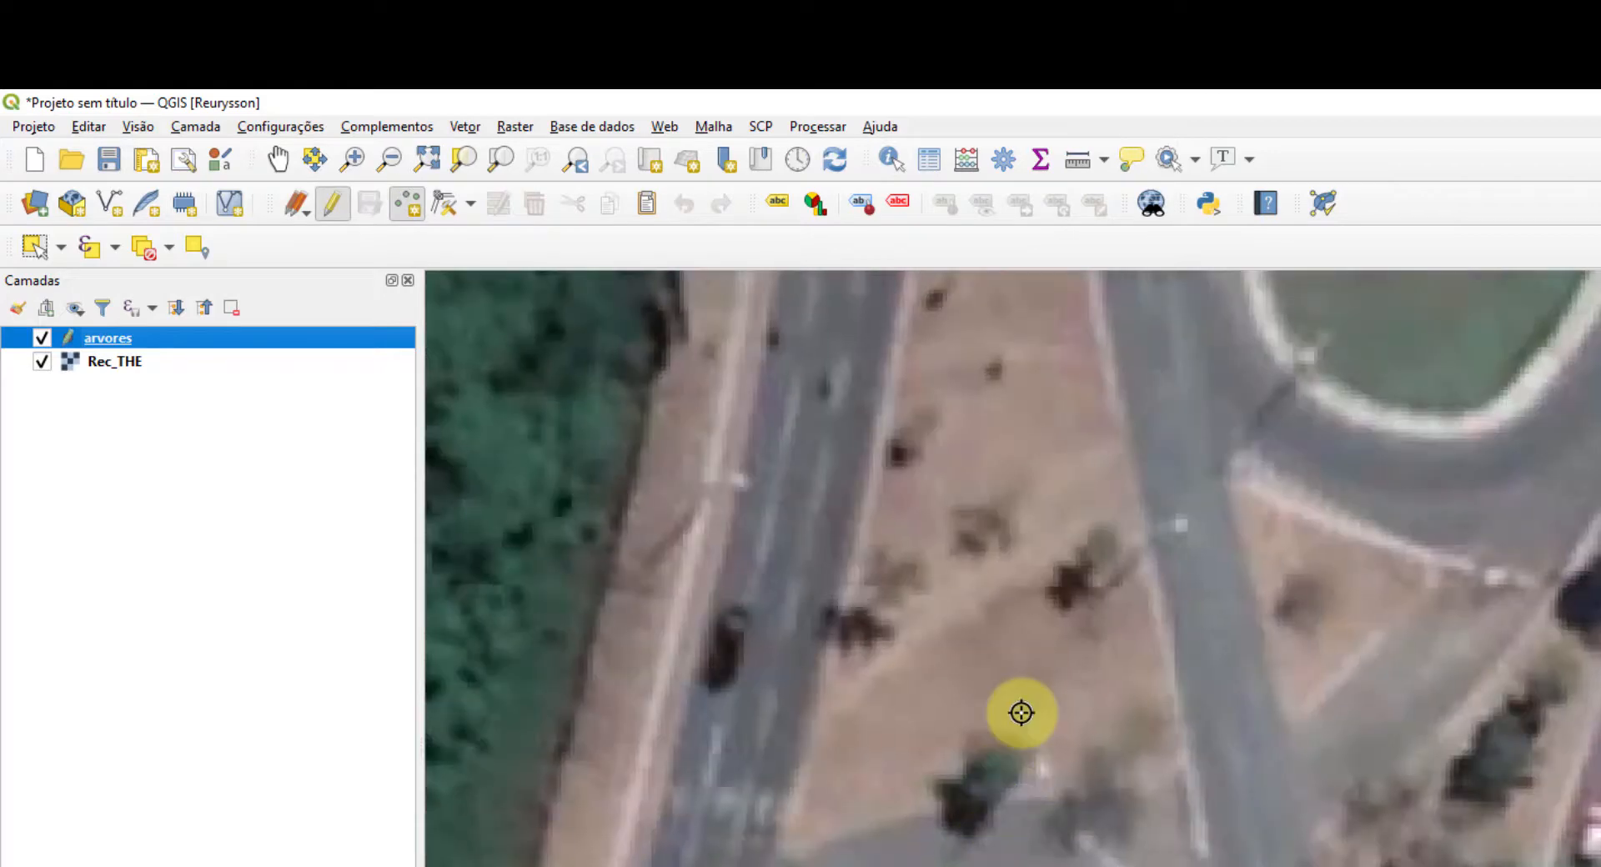
{"action": "scroll", "coordinate": [1015, 717], "scroll_direction": "down", "scroll_amount": 2}
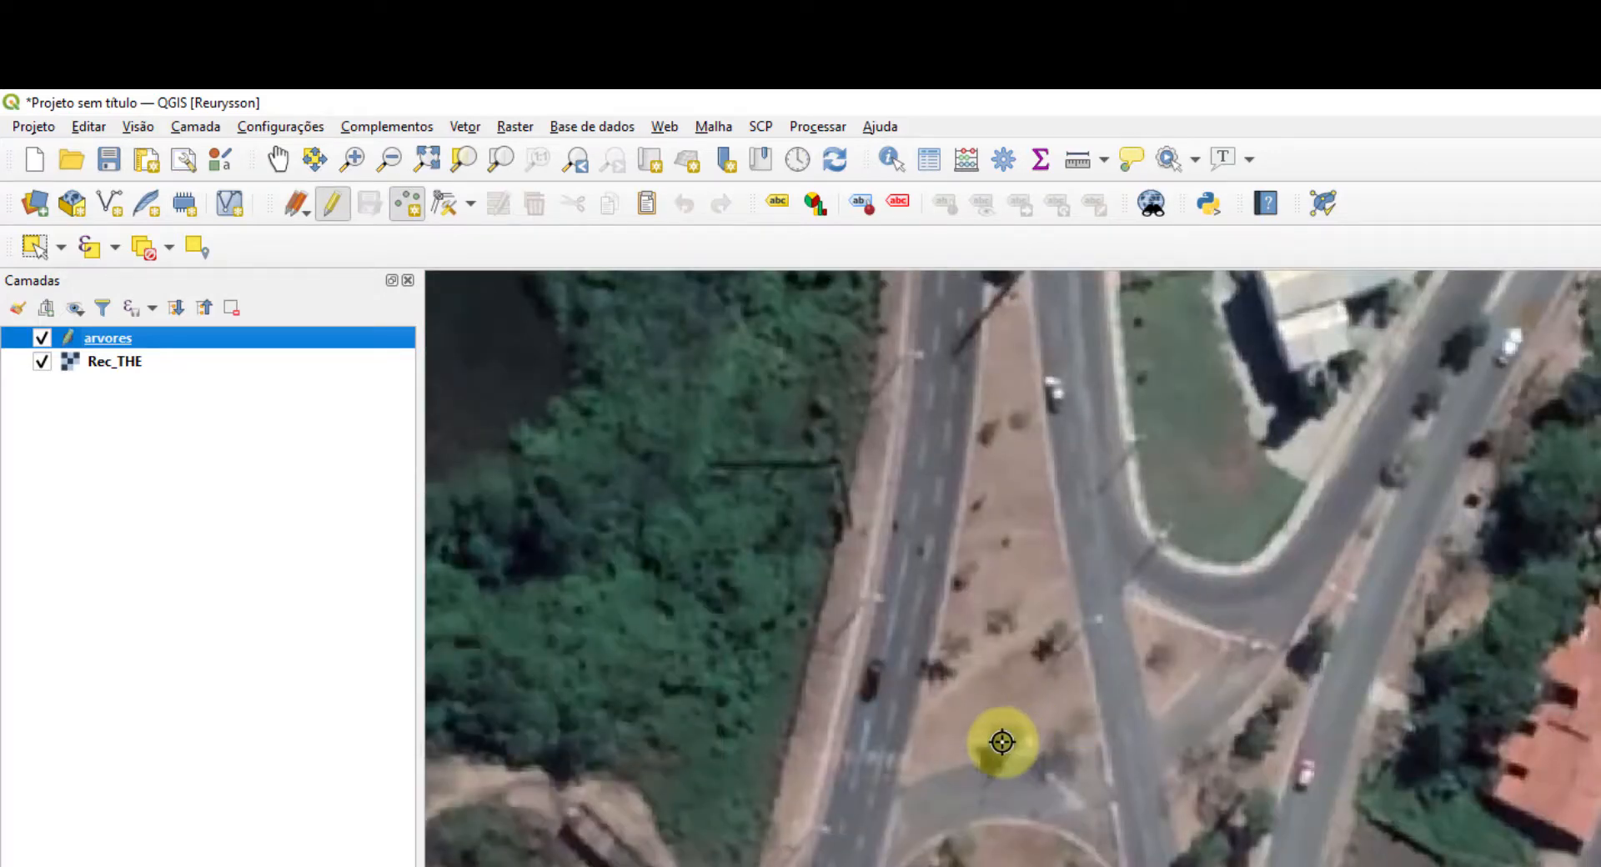
{"action": "left_click", "coordinate": [1004, 742]}
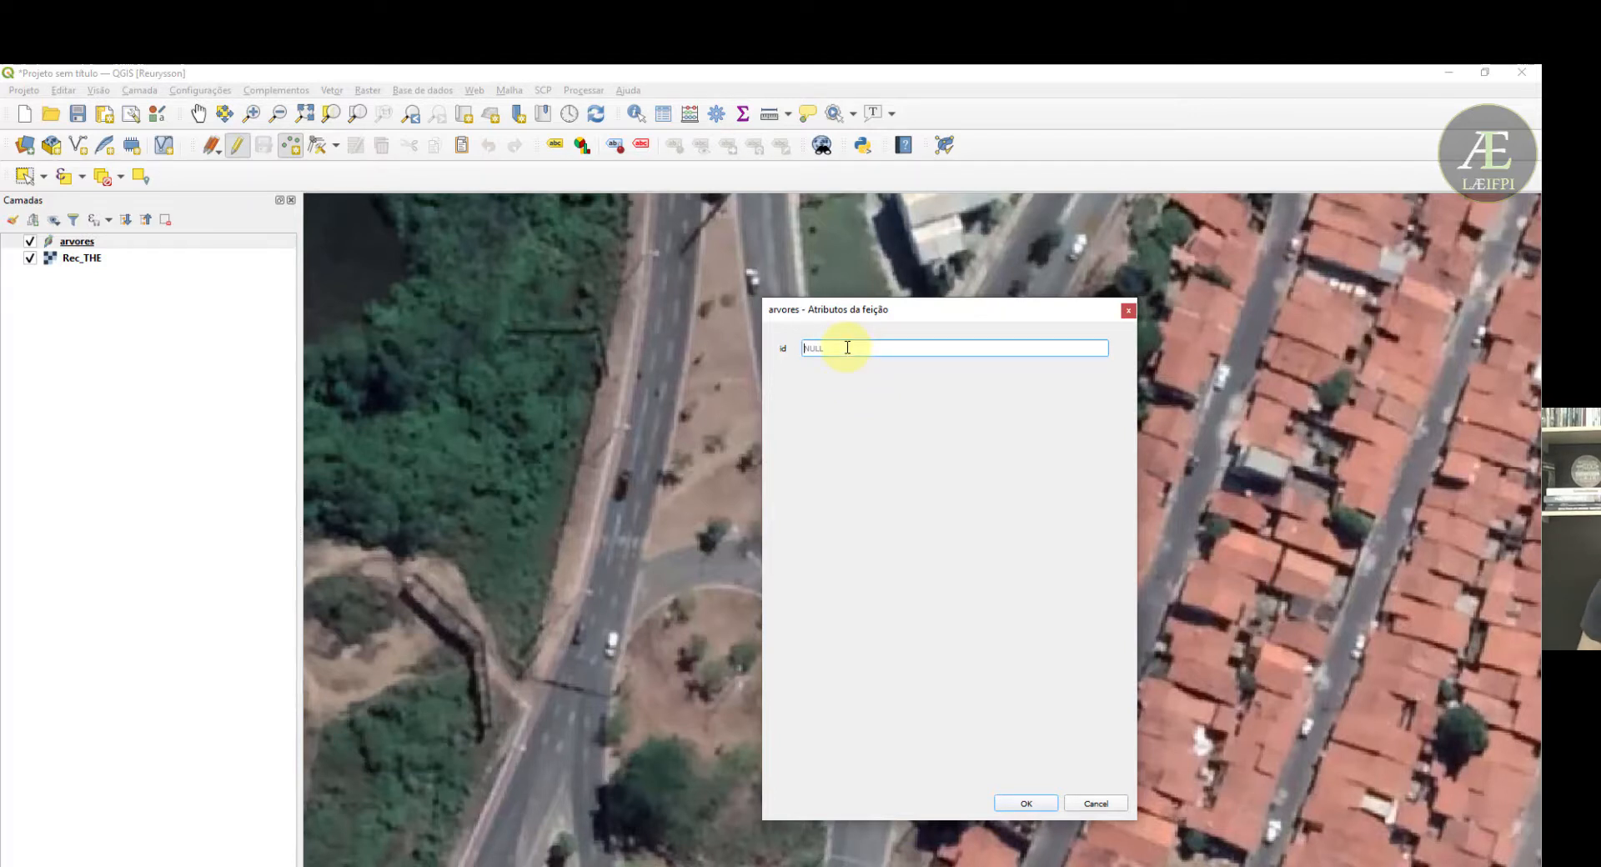
{"action": "left_click", "coordinate": [1028, 804]}
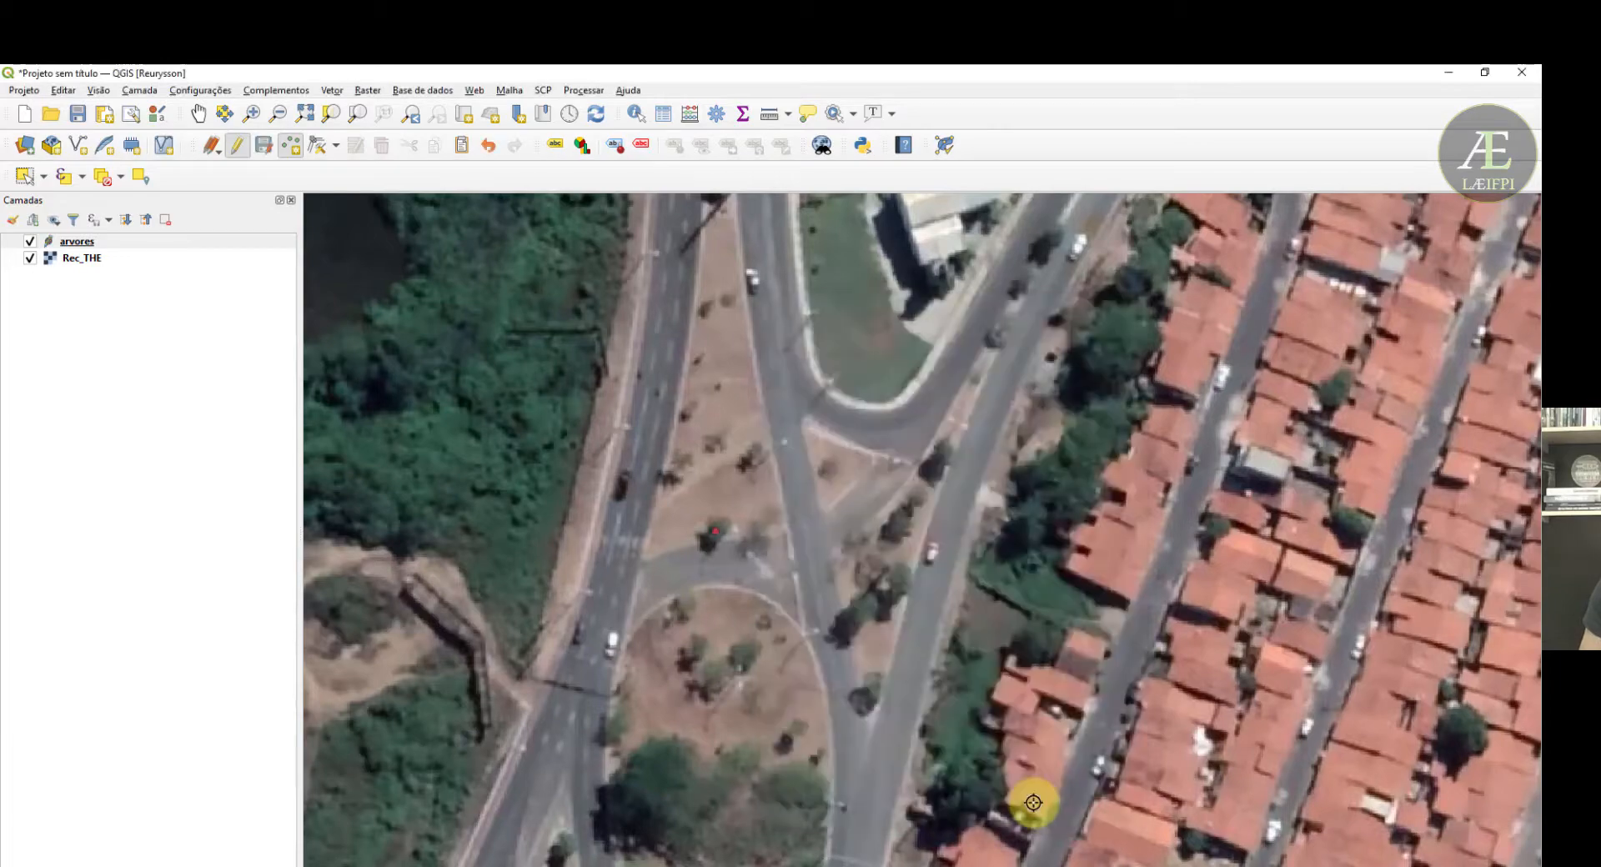
- Check the new tree point against the whole image and up close, hiding and reshowing the Rec_THE raster
{"action": "scroll", "coordinate": [731, 549], "scroll_direction": "down", "scroll_amount": 3}
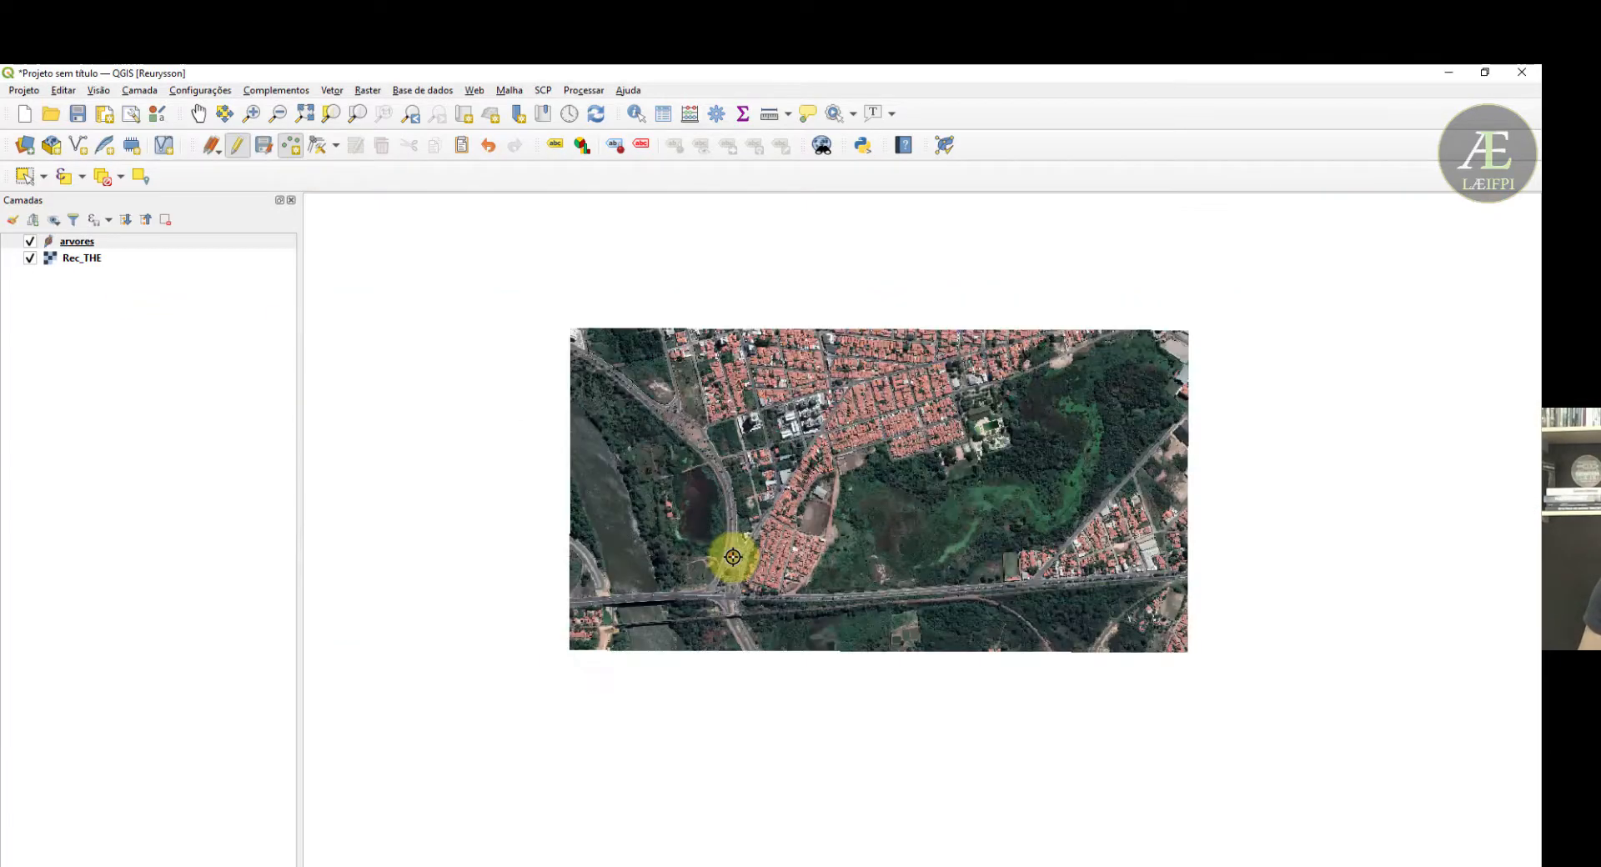
{"action": "scroll", "coordinate": [732, 552], "scroll_direction": "up", "scroll_amount": 2}
{"action": "scroll", "coordinate": [723, 552], "scroll_direction": "up", "scroll_amount": 2}
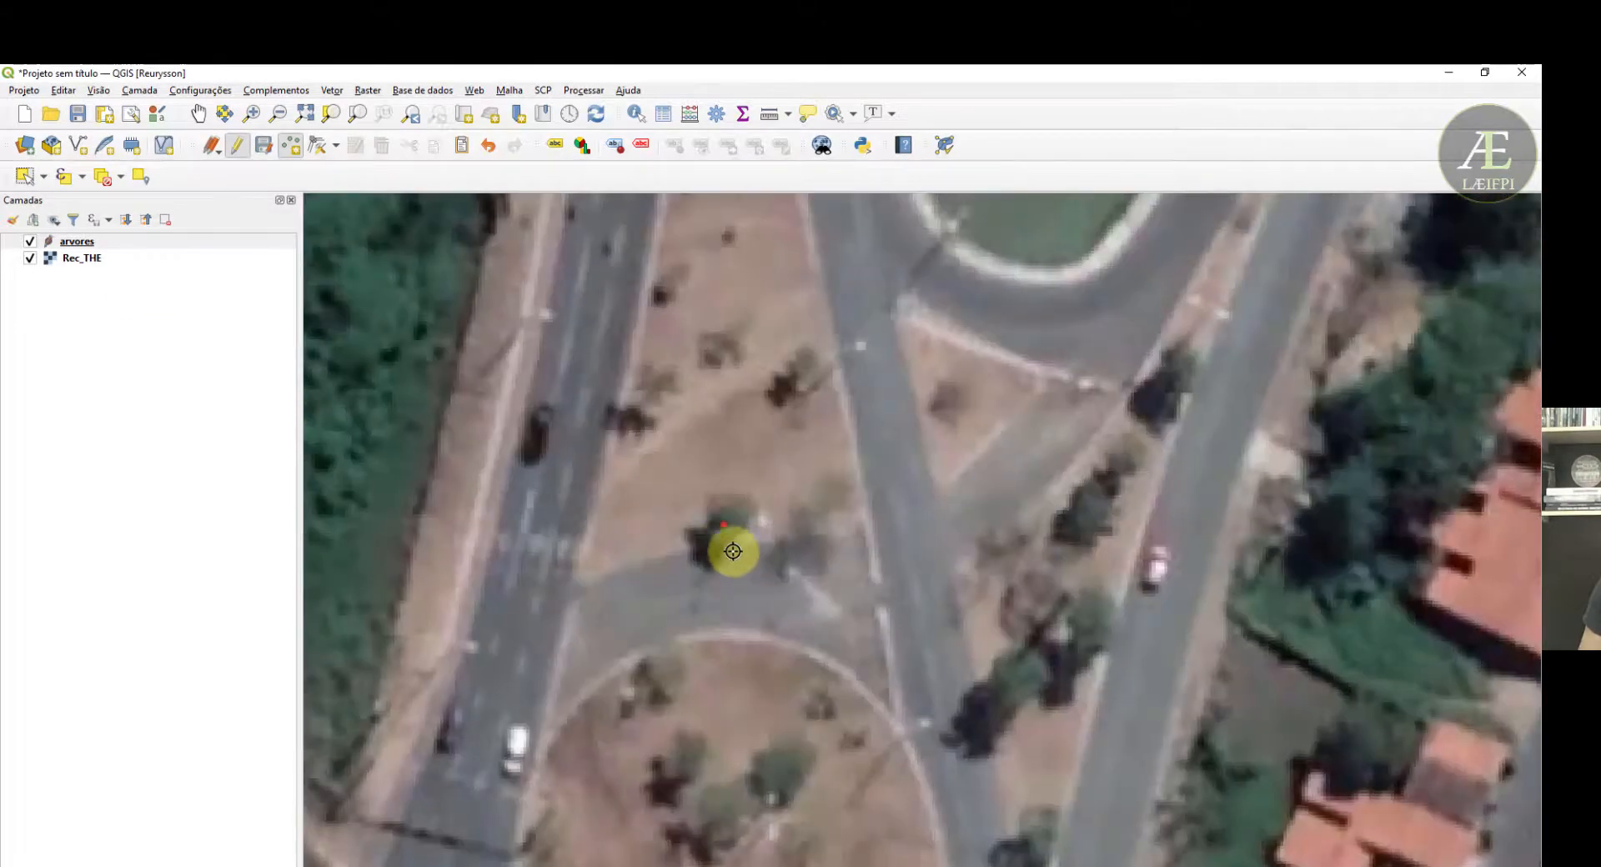
{"action": "left_click", "coordinate": [30, 260]}
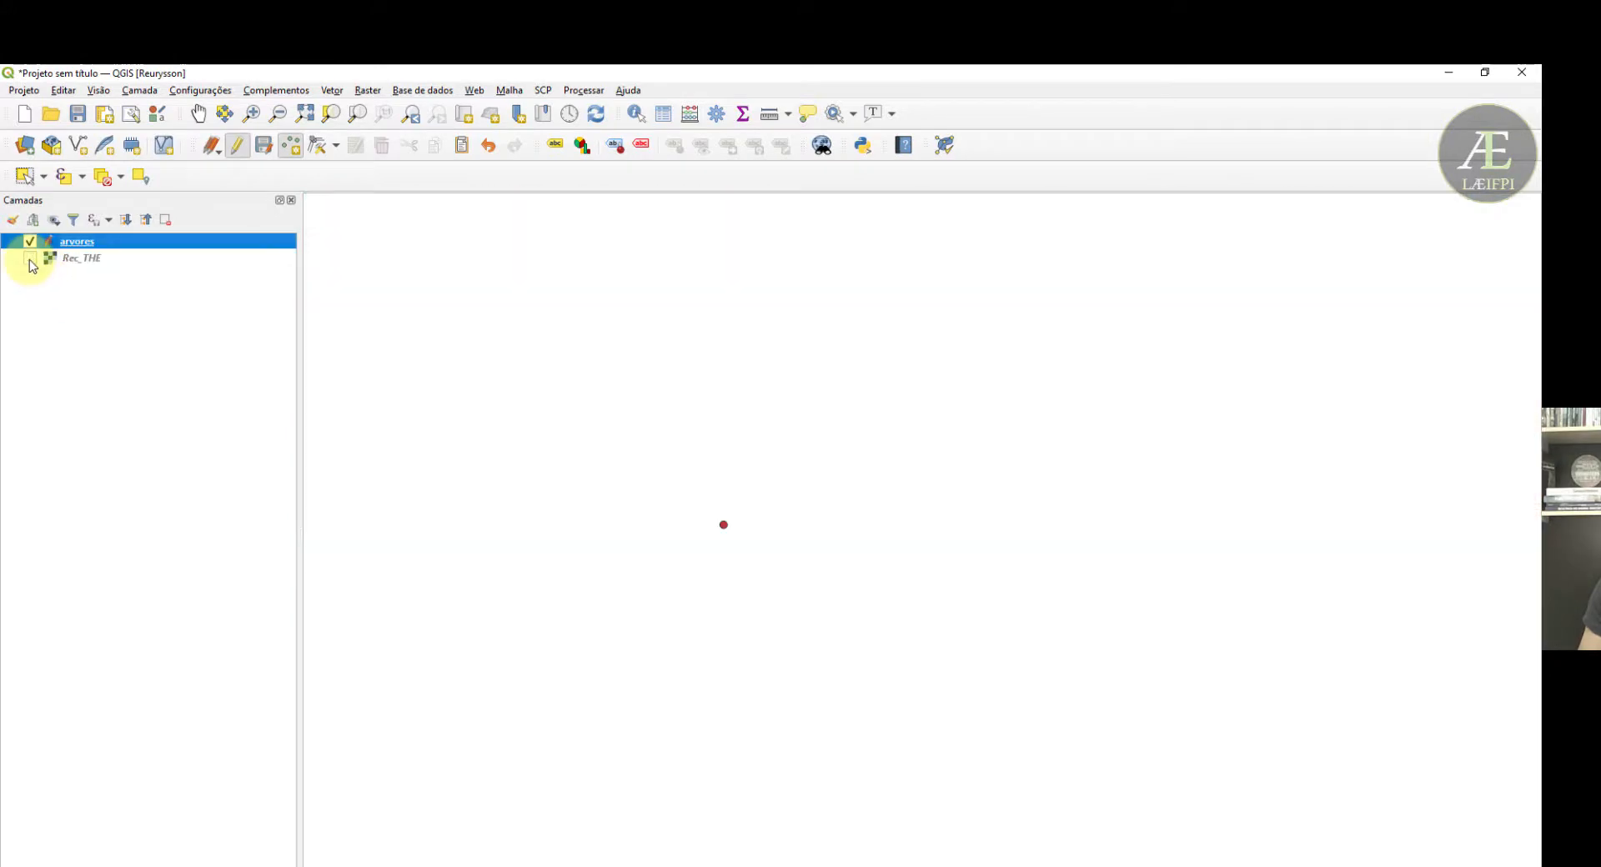
{"action": "left_click", "coordinate": [30, 260]}
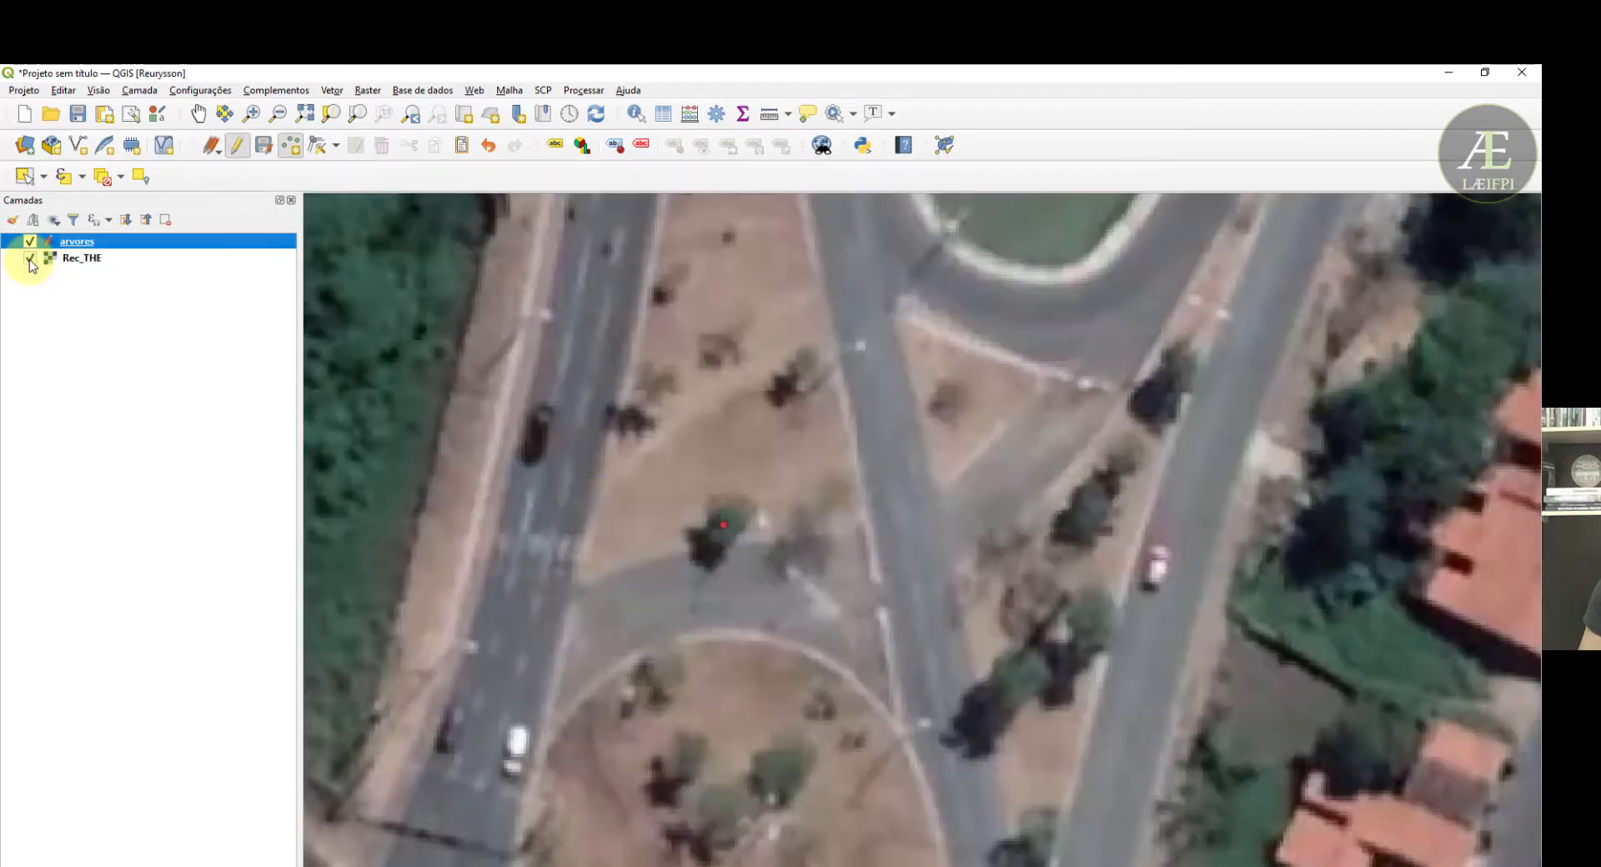
- Add points to arvores on two trees in the triangular median, one near each bordering road, leaving their ids empty
{"action": "left_click", "coordinate": [798, 371]}
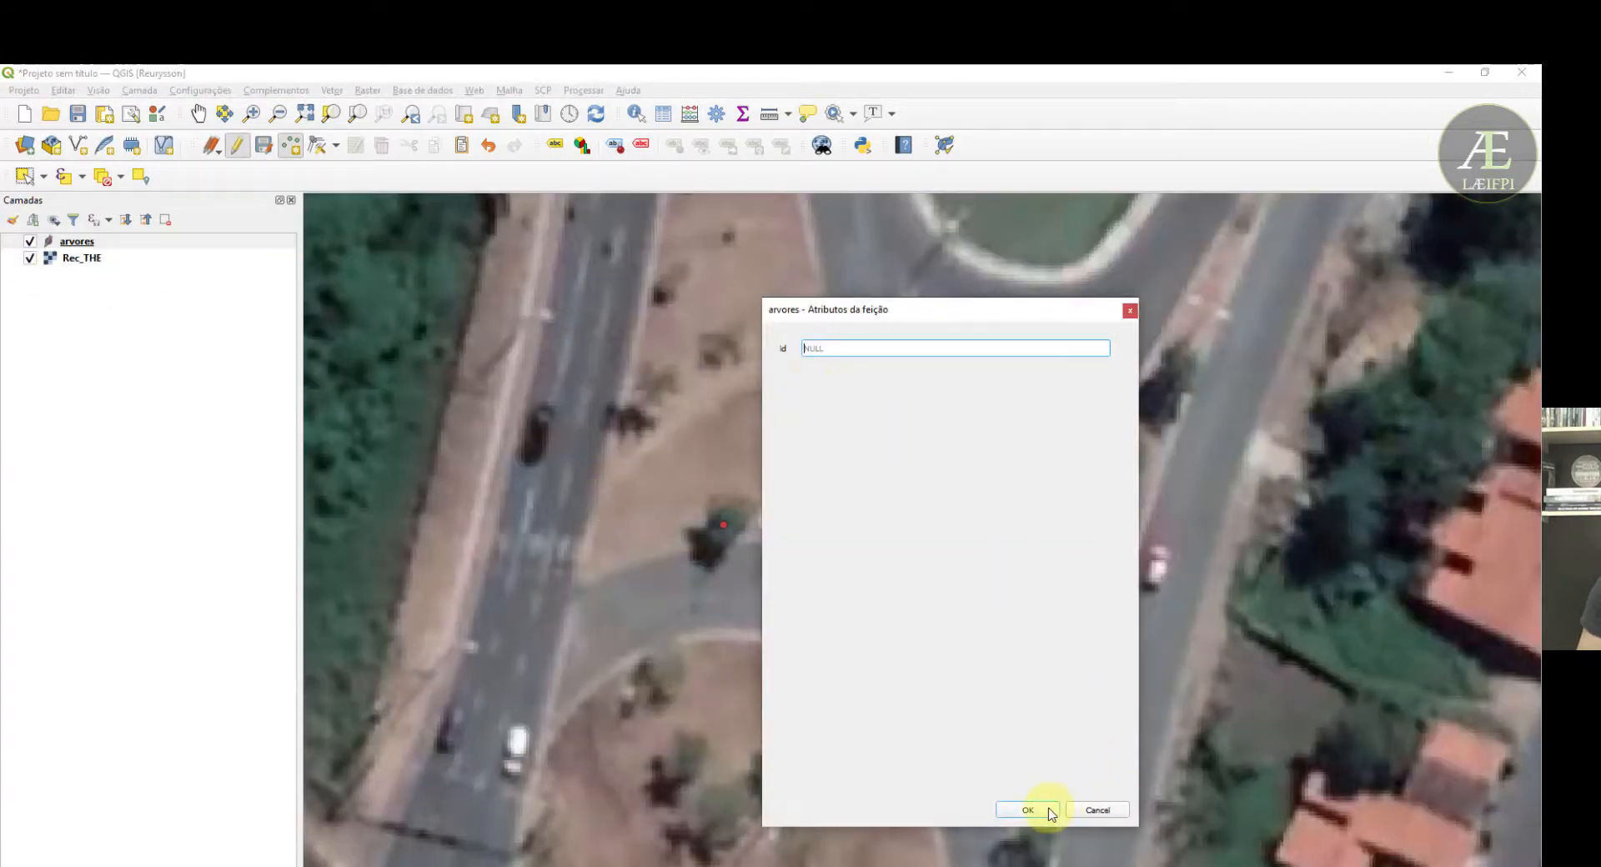
{"action": "left_click", "coordinate": [1053, 811]}
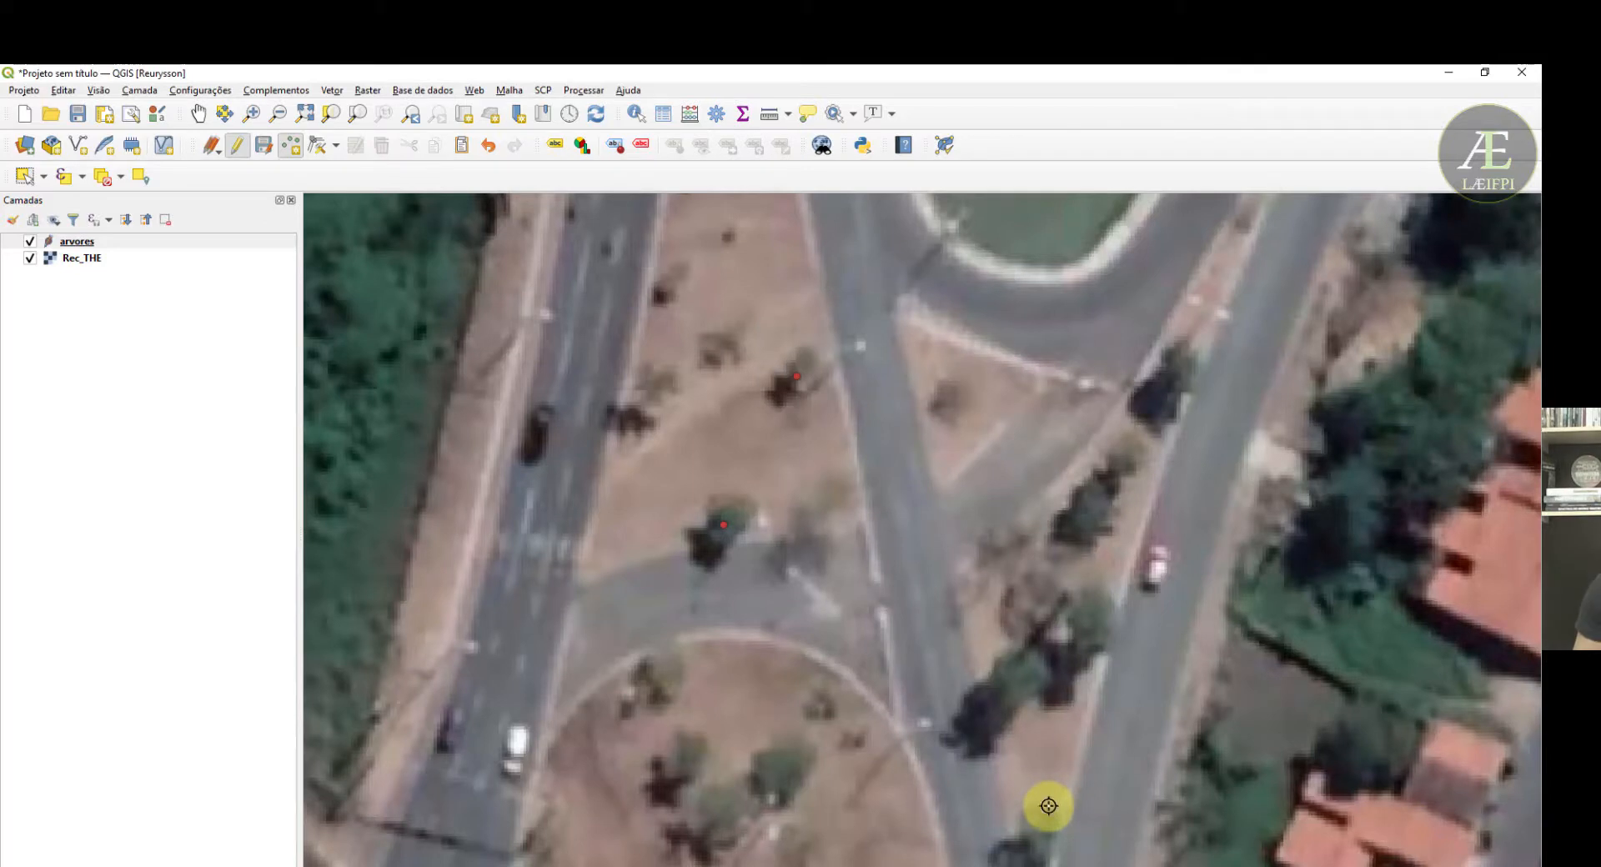
{"action": "left_click", "coordinate": [651, 410]}
{"action": "key", "text": "Return"}
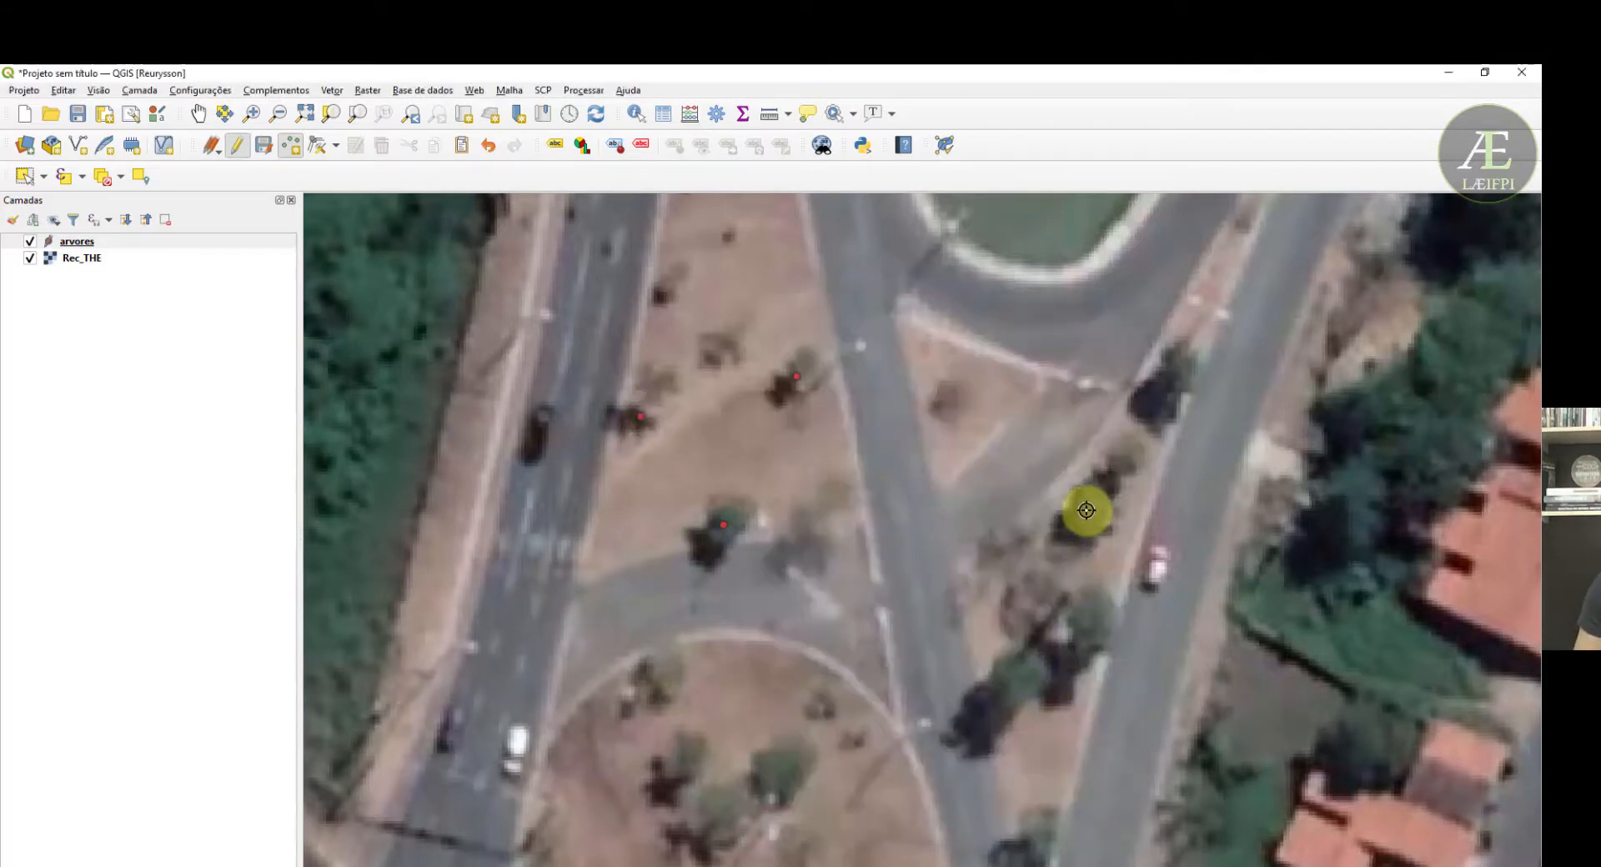
- Add points to arvores on four trees along the narrow strip east of the central road, leaving their ids empty
{"action": "left_click", "coordinate": [1084, 510]}
{"action": "key", "text": "Return"}
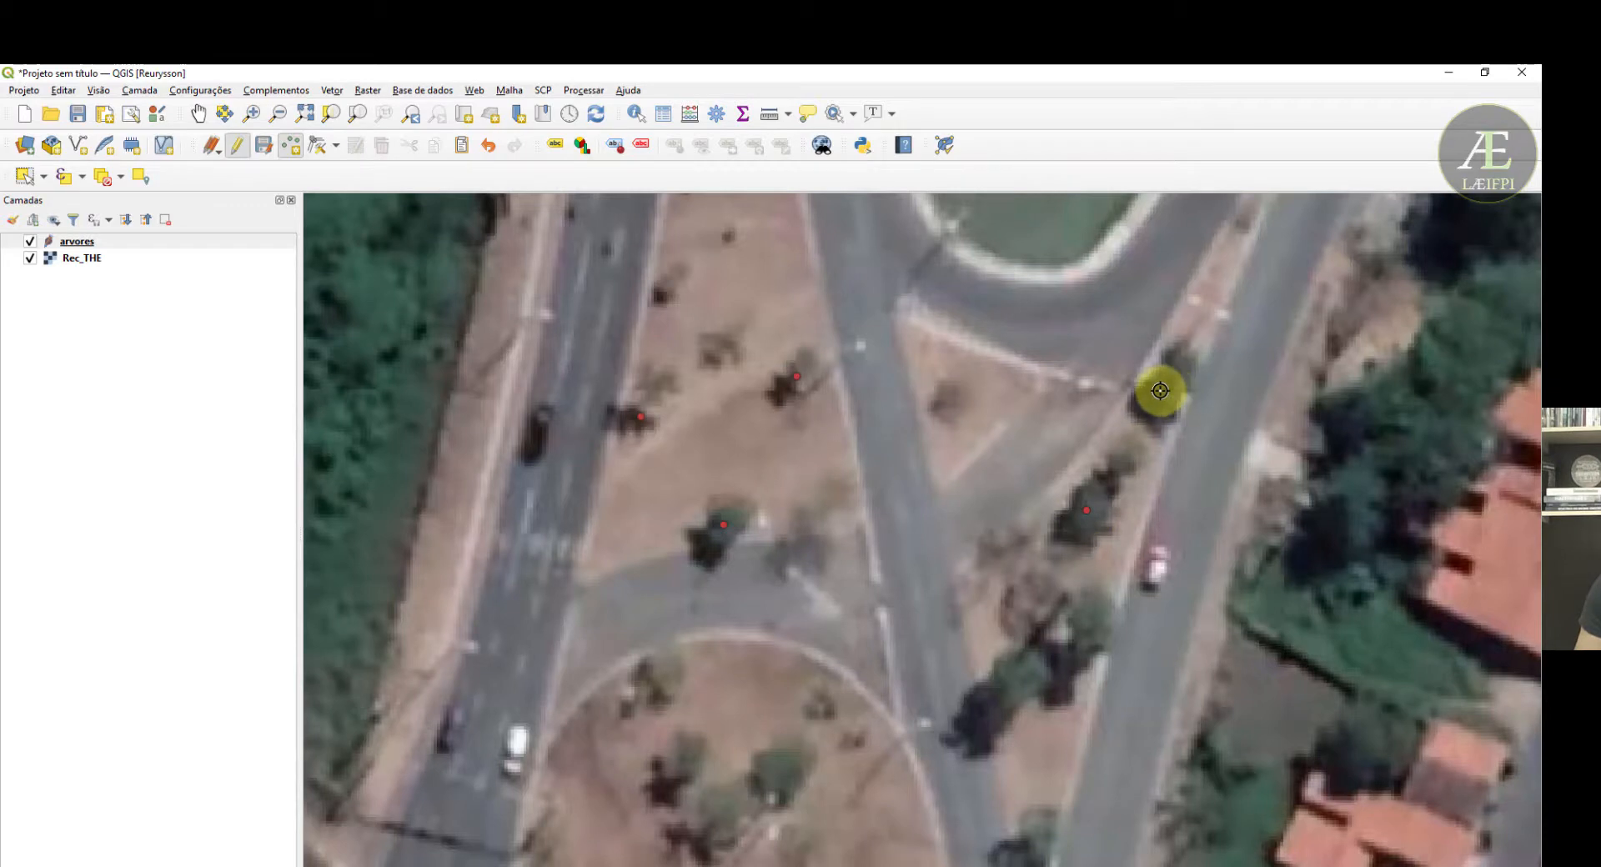
{"action": "left_click", "coordinate": [1160, 390]}
{"action": "key", "text": "Return"}
{"action": "left_click", "coordinate": [1090, 621]}
{"action": "key", "text": "Return"}
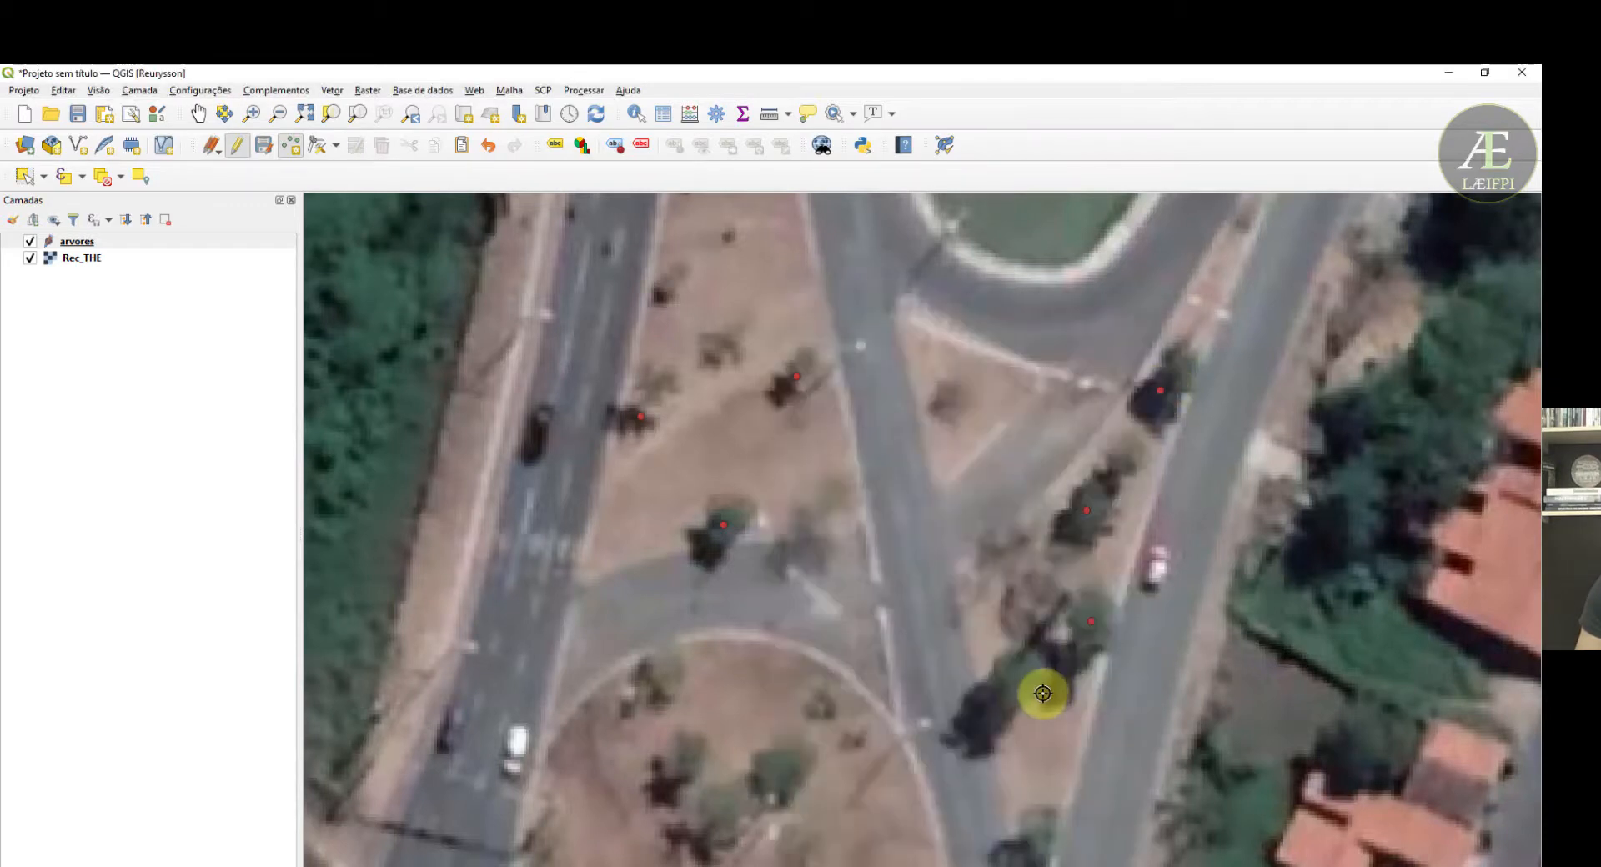
{"action": "left_click", "coordinate": [1015, 688]}
{"action": "key", "text": "Return"}
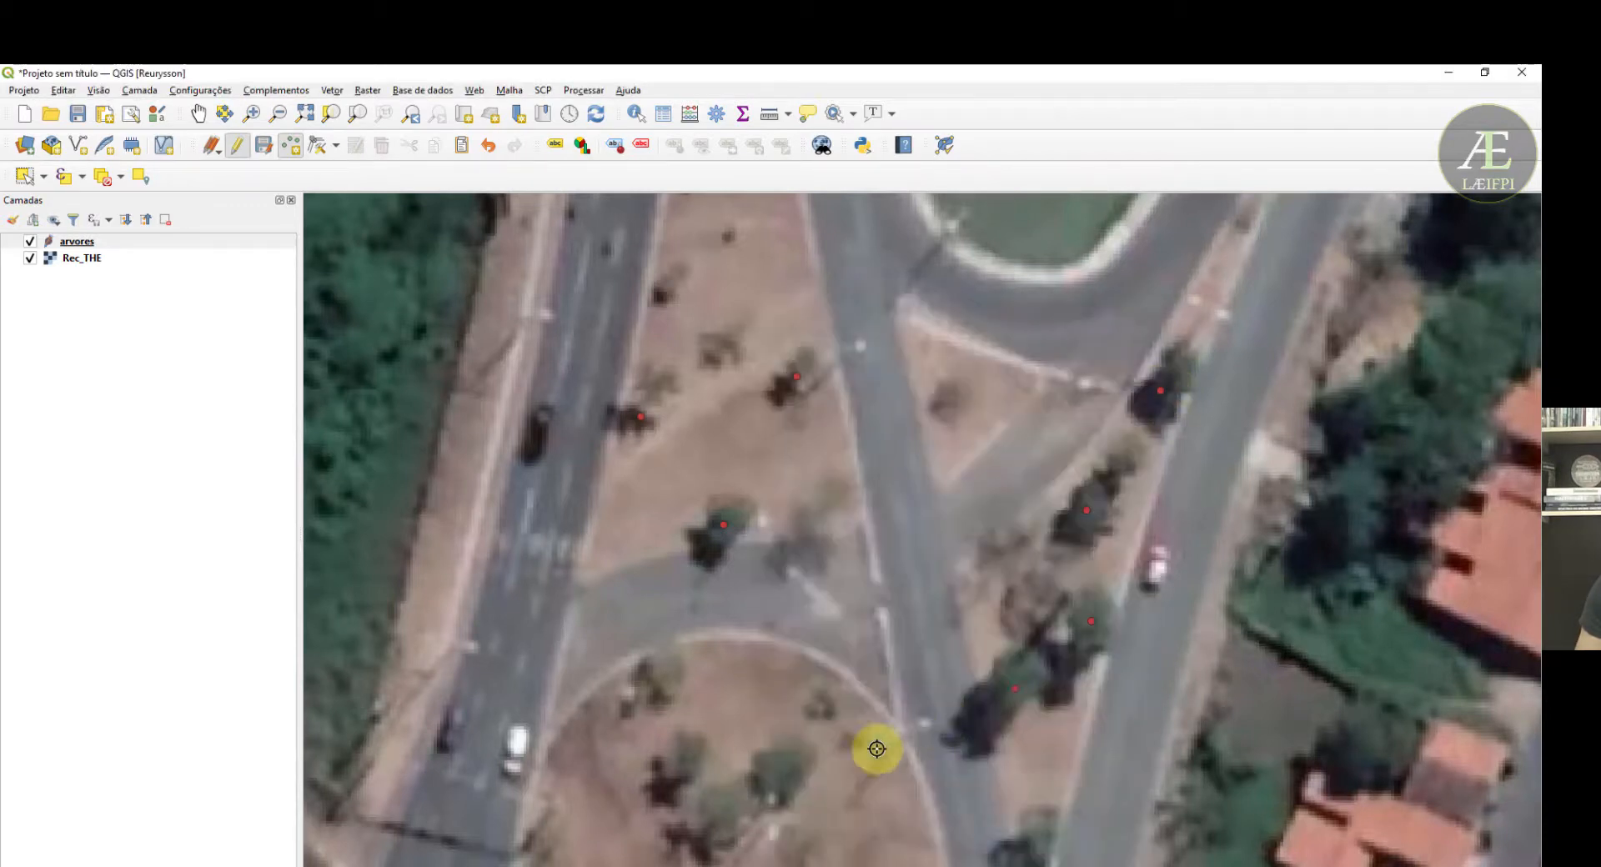
- Add points to arvores on three trees grouped inside the rounded traffic island, leaving their ids empty
{"action": "left_click", "coordinate": [783, 771]}
{"action": "key", "text": "Return"}
{"action": "left_click", "coordinate": [714, 812]}
{"action": "key", "text": "Return"}
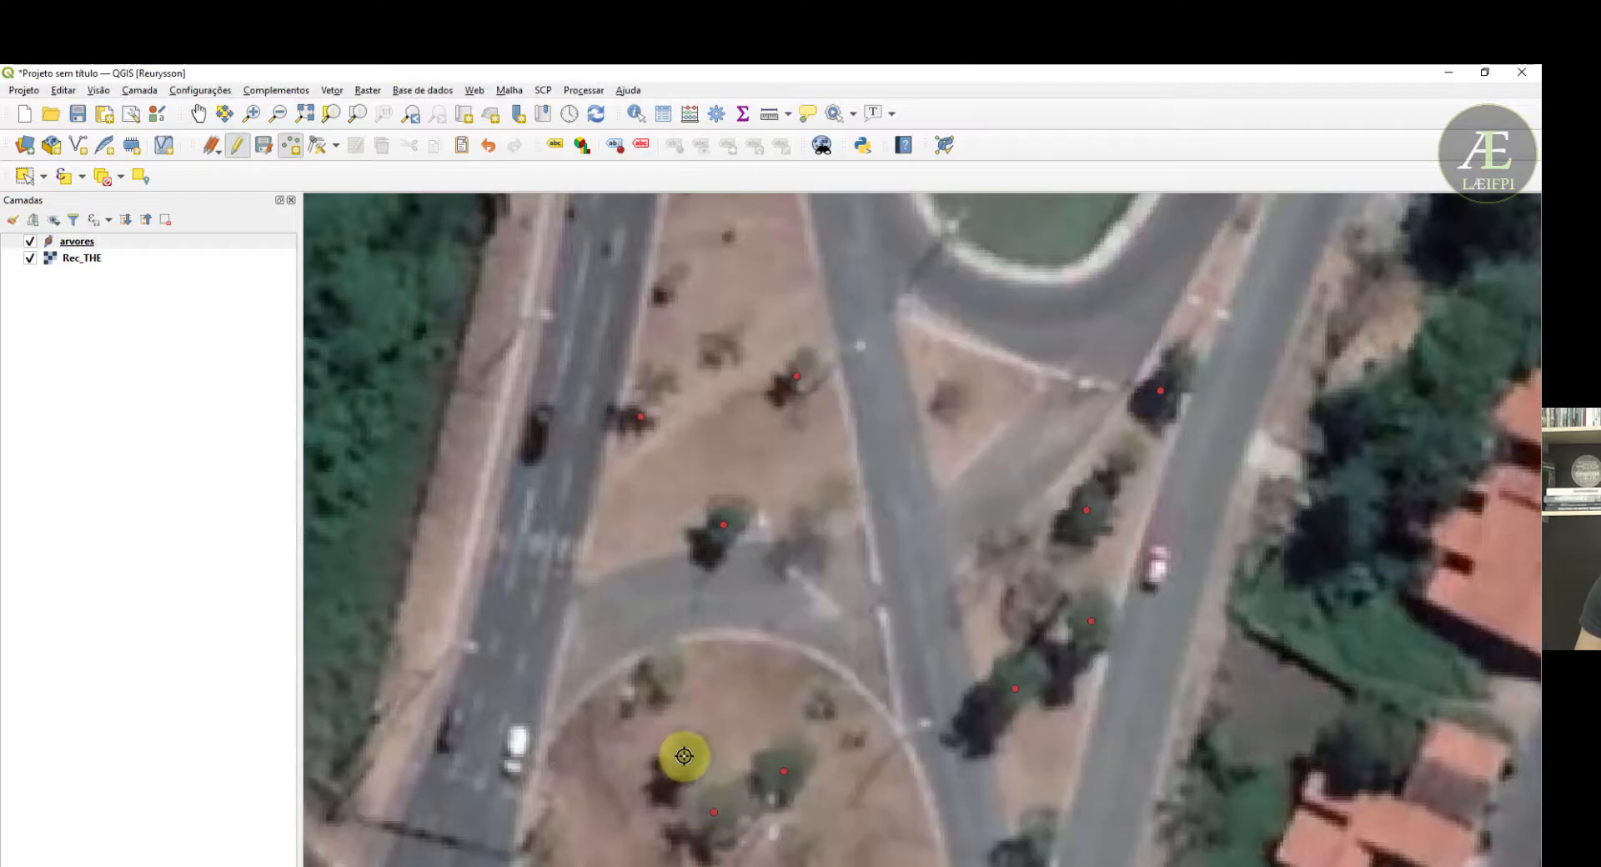
{"action": "left_click", "coordinate": [685, 755]}
{"action": "key", "text": "Return"}
- Add points to arvores on the two neighbouring trees in the narrow median north of the triangular island, leaving their ids empty
{"action": "scroll", "coordinate": [651, 673], "scroll_direction": "down", "scroll_amount": 5}
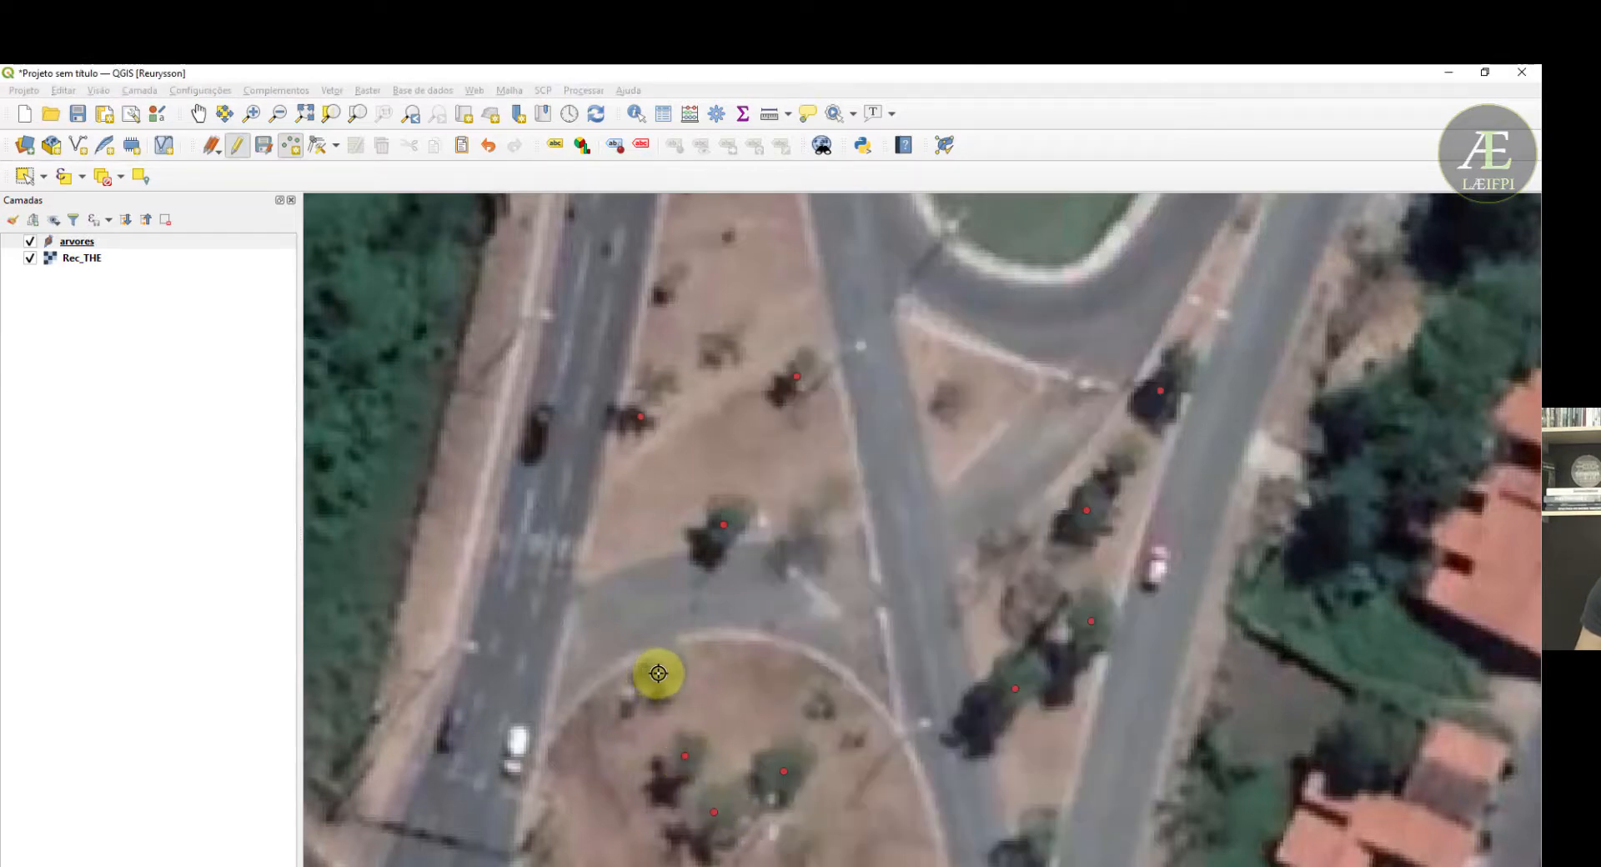
{"action": "scroll", "coordinate": [679, 520], "scroll_direction": "up", "scroll_amount": 2}
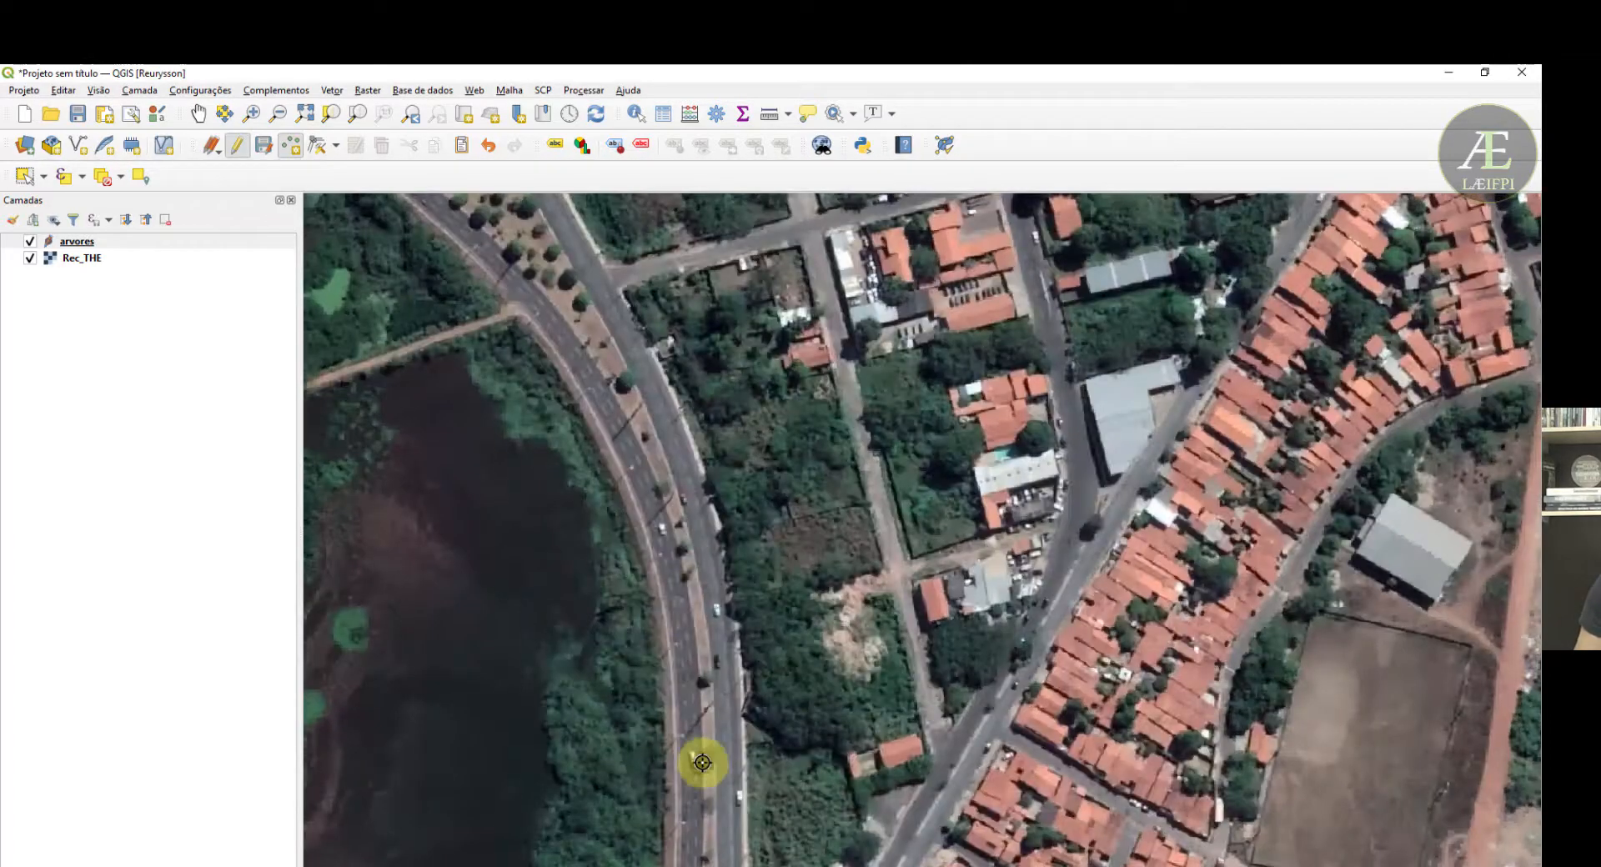
{"action": "key", "text": "Down"}
{"action": "key", "text": "Down"}
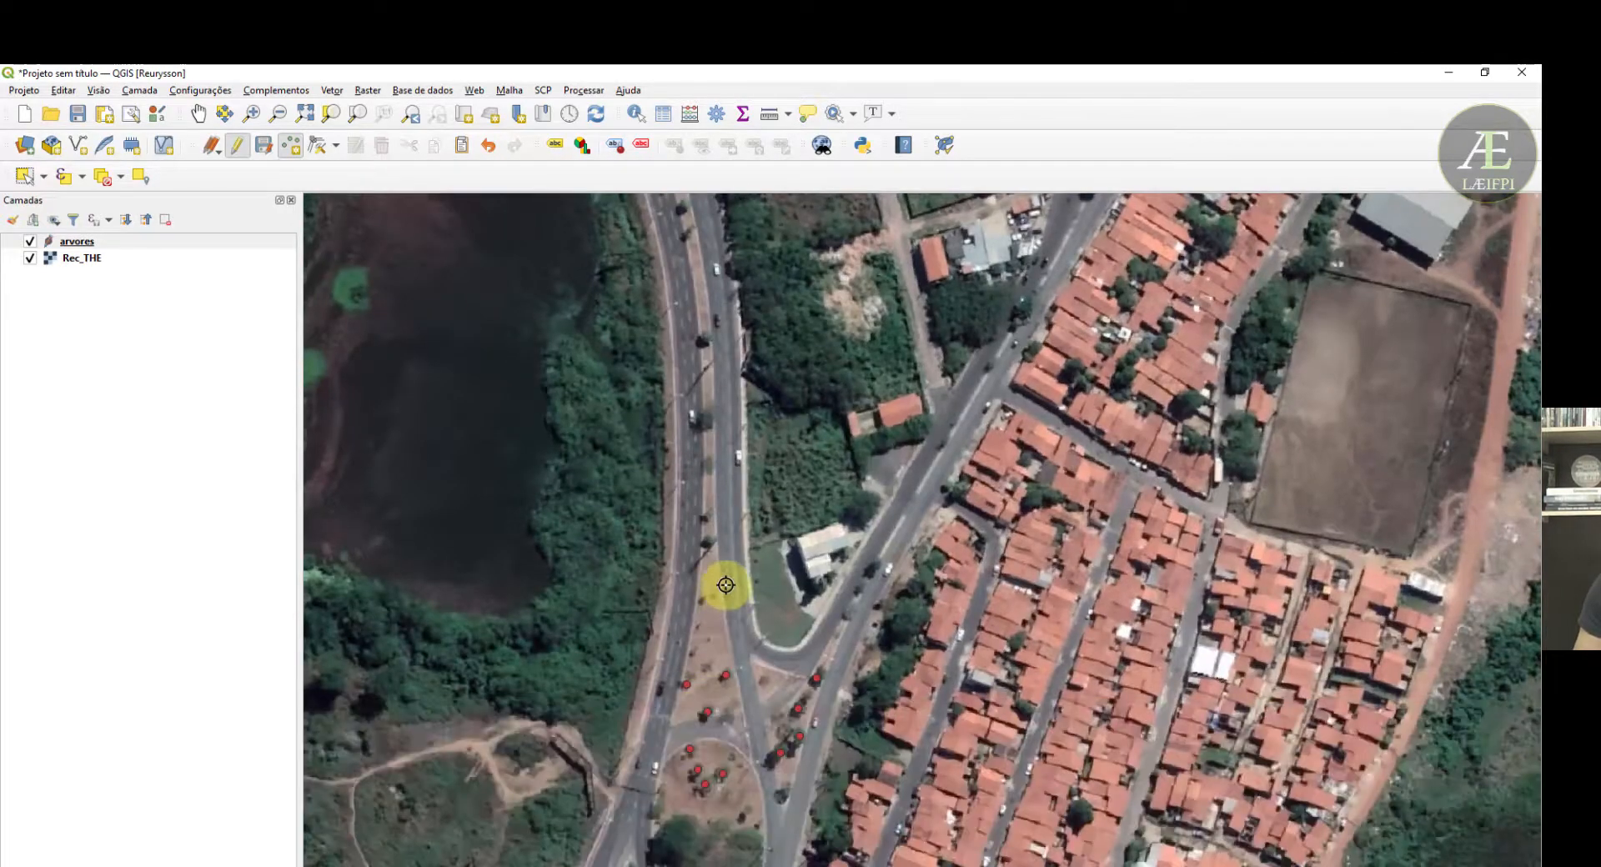
{"action": "scroll", "coordinate": [715, 561], "scroll_direction": "up", "scroll_amount": 3}
{"action": "left_click", "coordinate": [662, 410]}
{"action": "scroll", "coordinate": [661, 405], "scroll_direction": "down", "scroll_amount": 3}
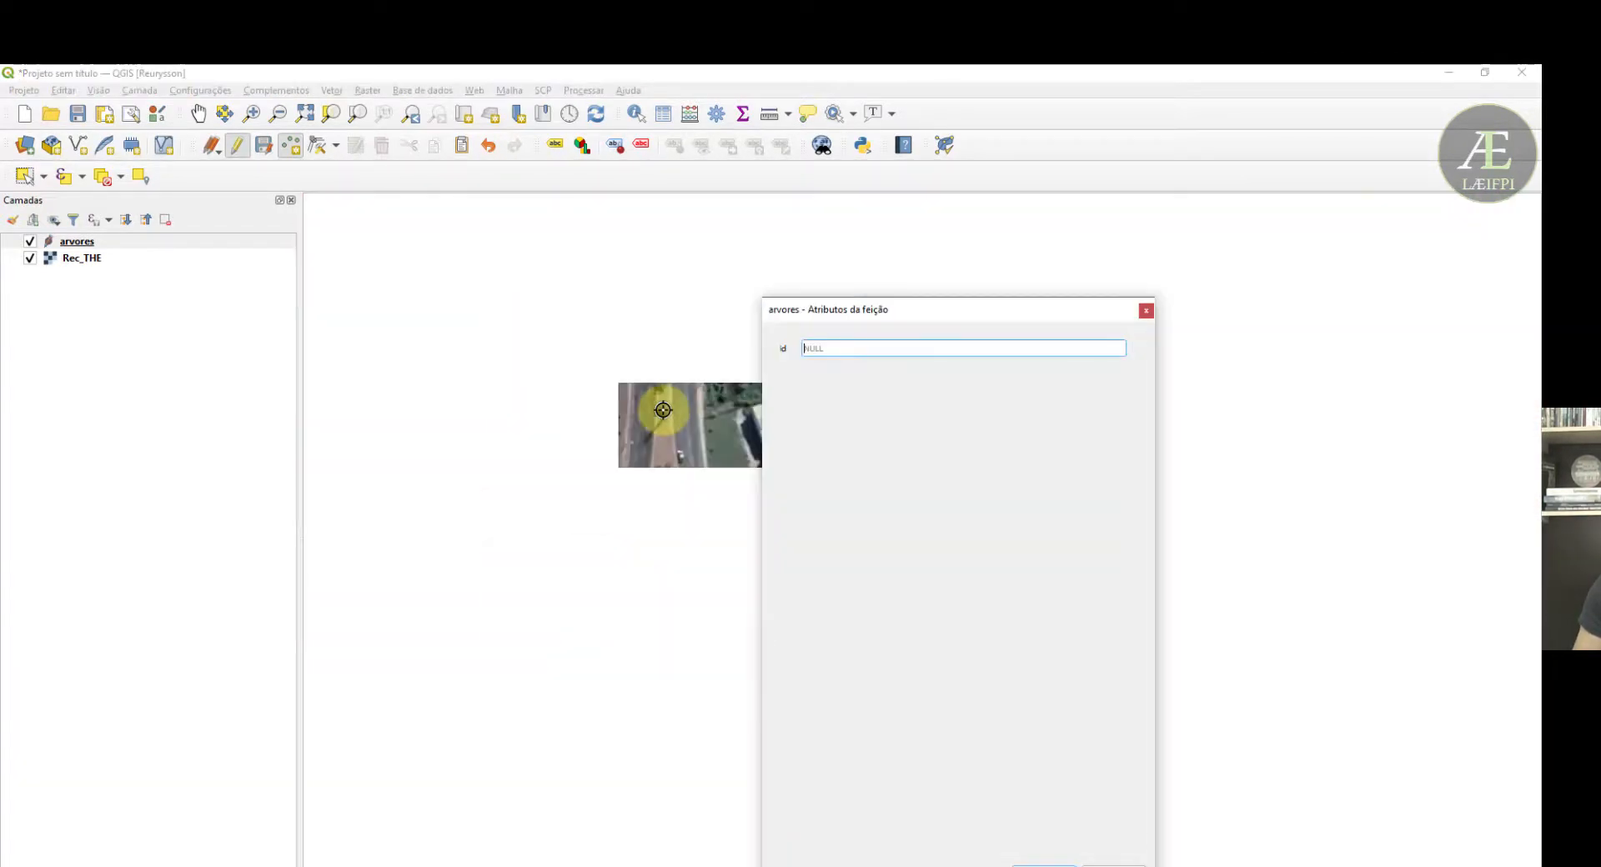
{"action": "key", "text": "Return"}
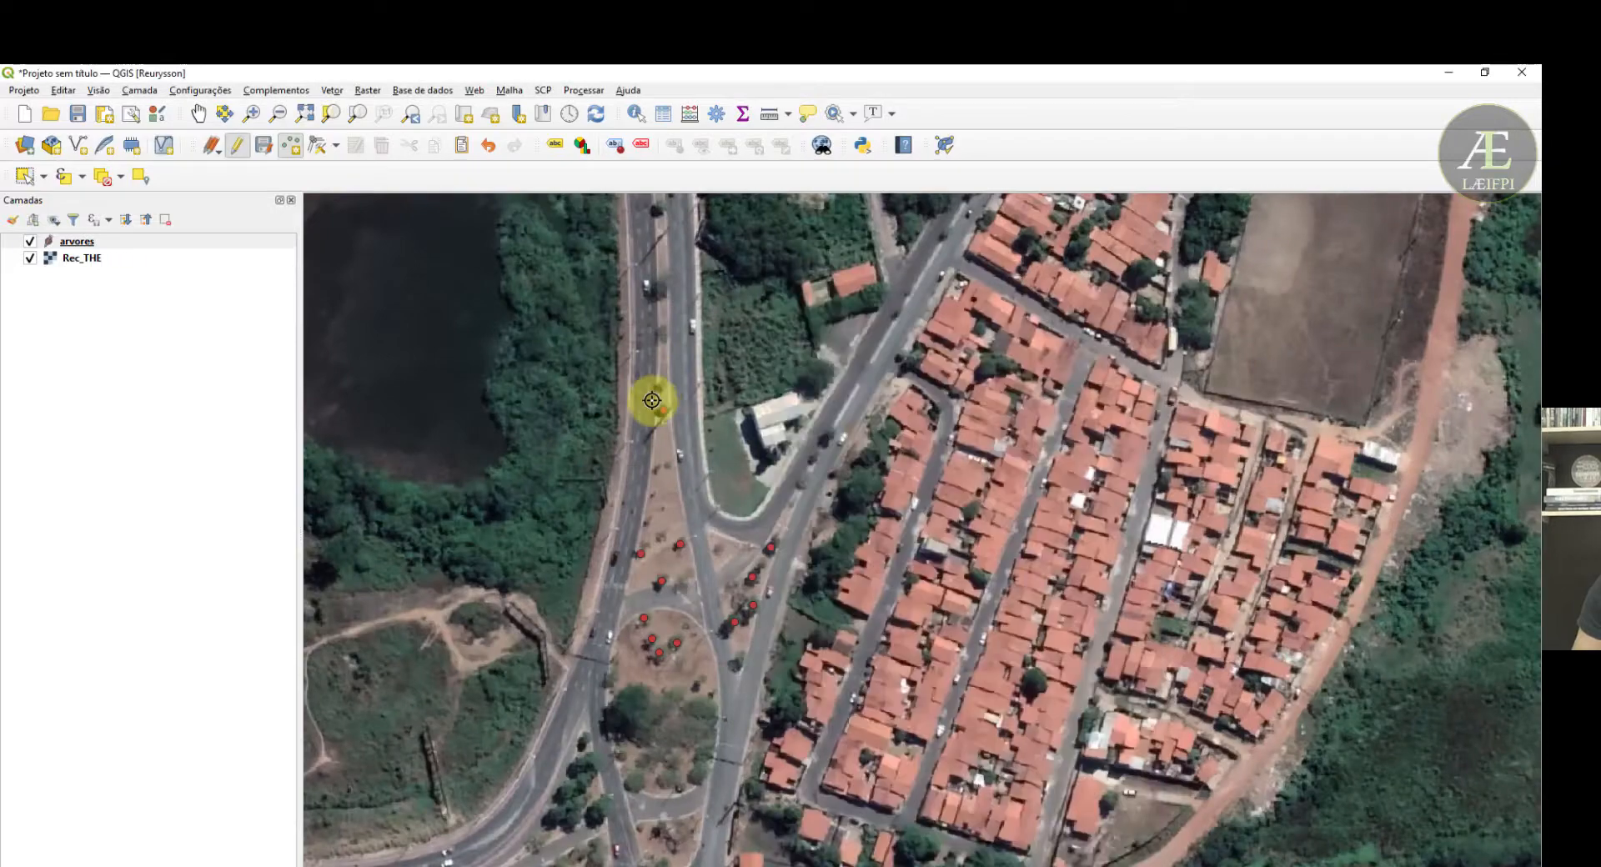
{"action": "scroll", "coordinate": [659, 396], "scroll_direction": "up", "scroll_amount": 4}
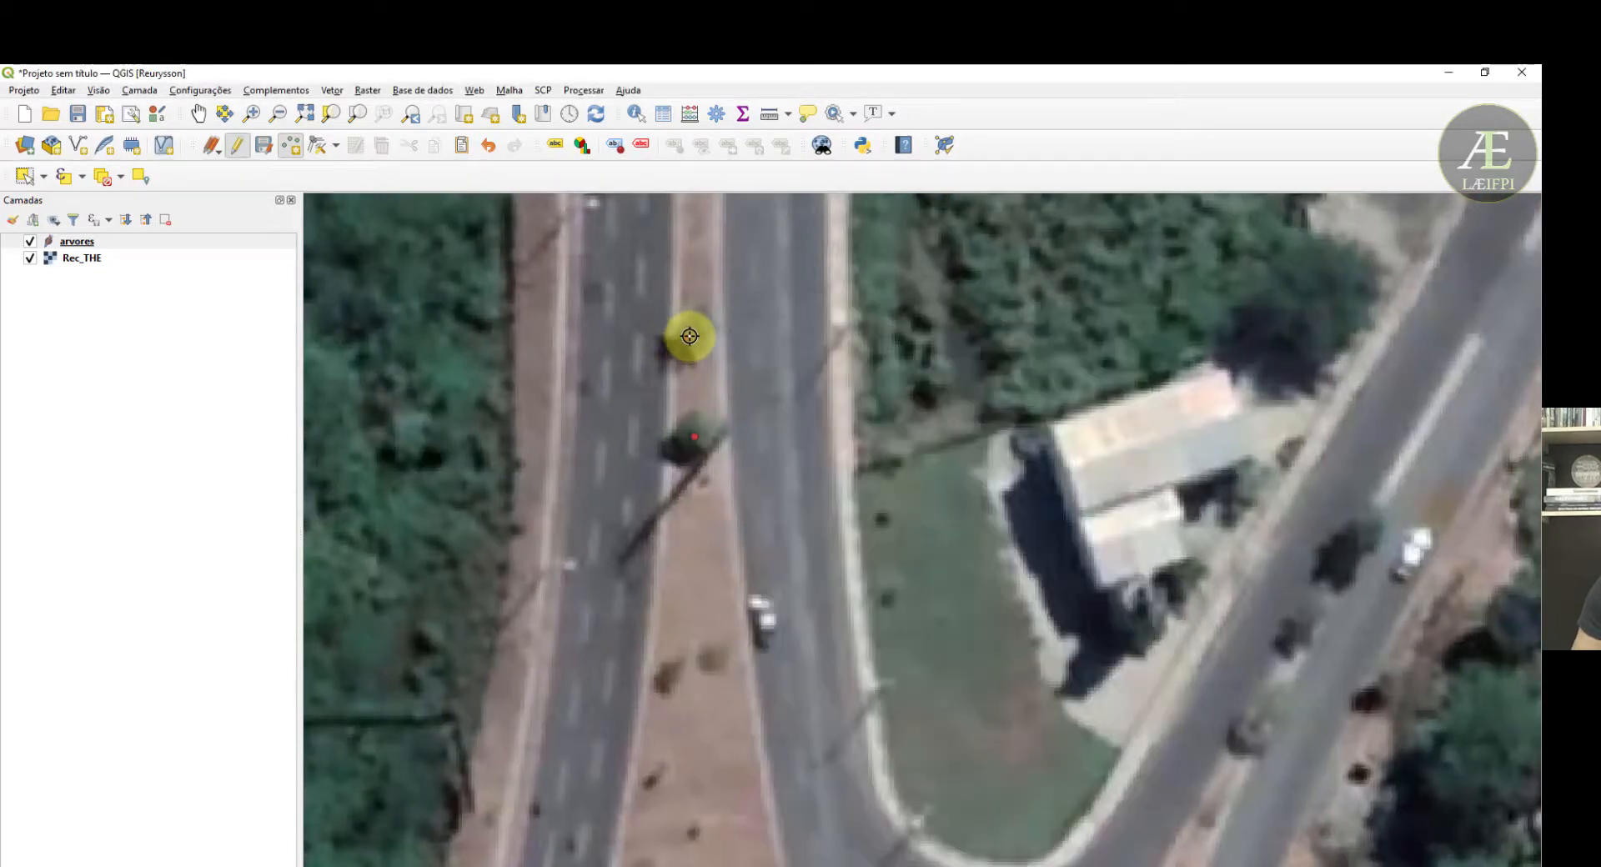
- Add points to arvores on three more trees farther north along the avenue's median beside the lake, leaving their ids empty
{"action": "scroll", "coordinate": [688, 336], "scroll_direction": "down", "scroll_amount": 4}
{"action": "key", "text": "Up"}
{"action": "key", "text": "Up"}
{"action": "key", "text": "Up"}
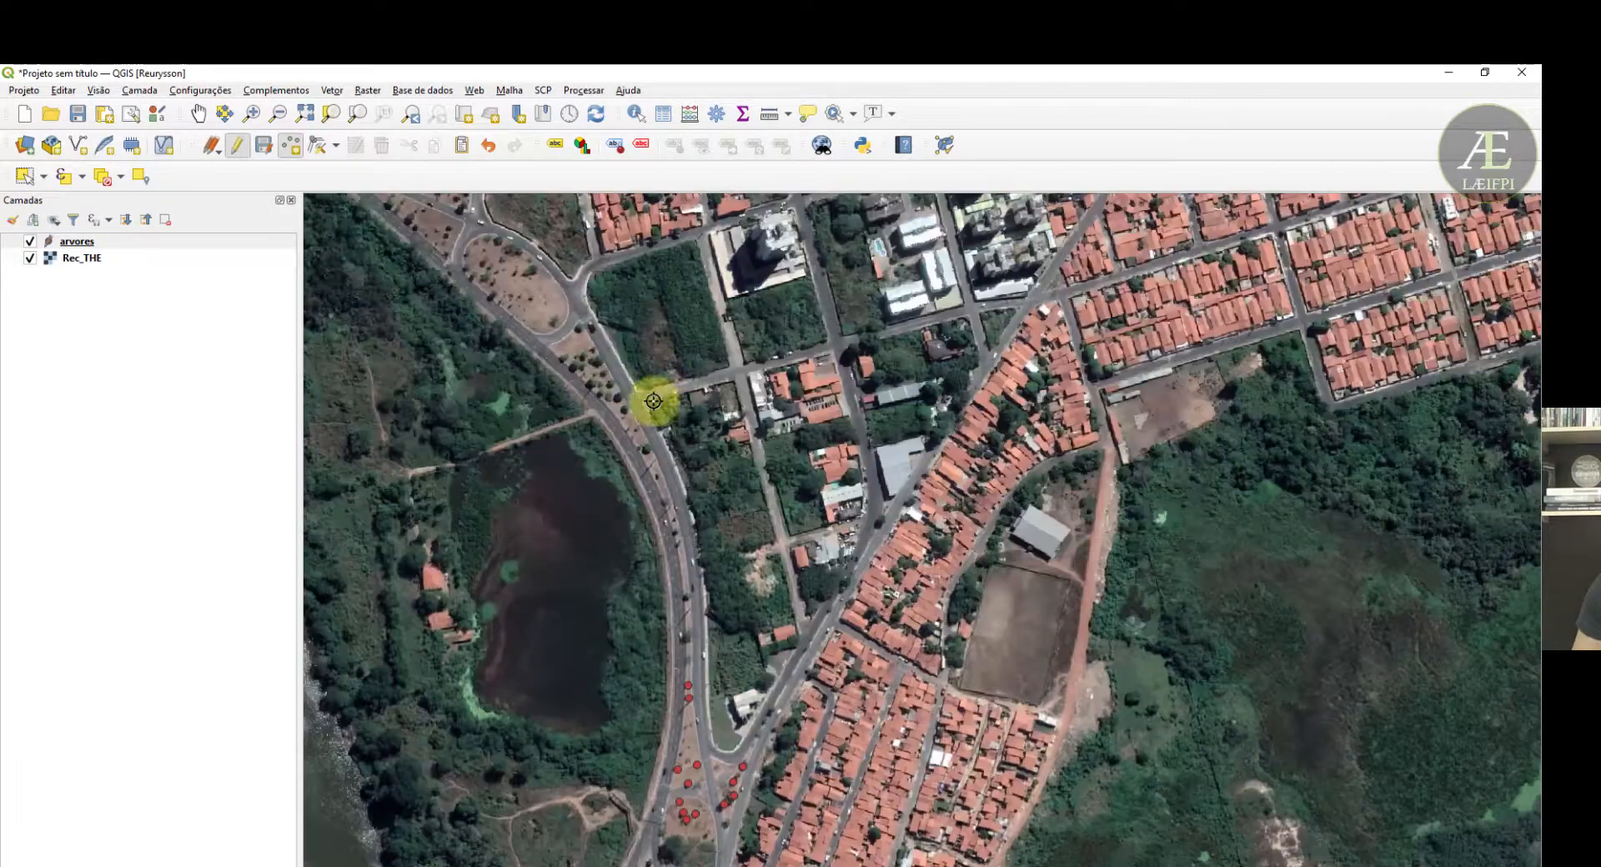
{"action": "scroll", "coordinate": [682, 815], "scroll_direction": "up", "scroll_amount": 2}
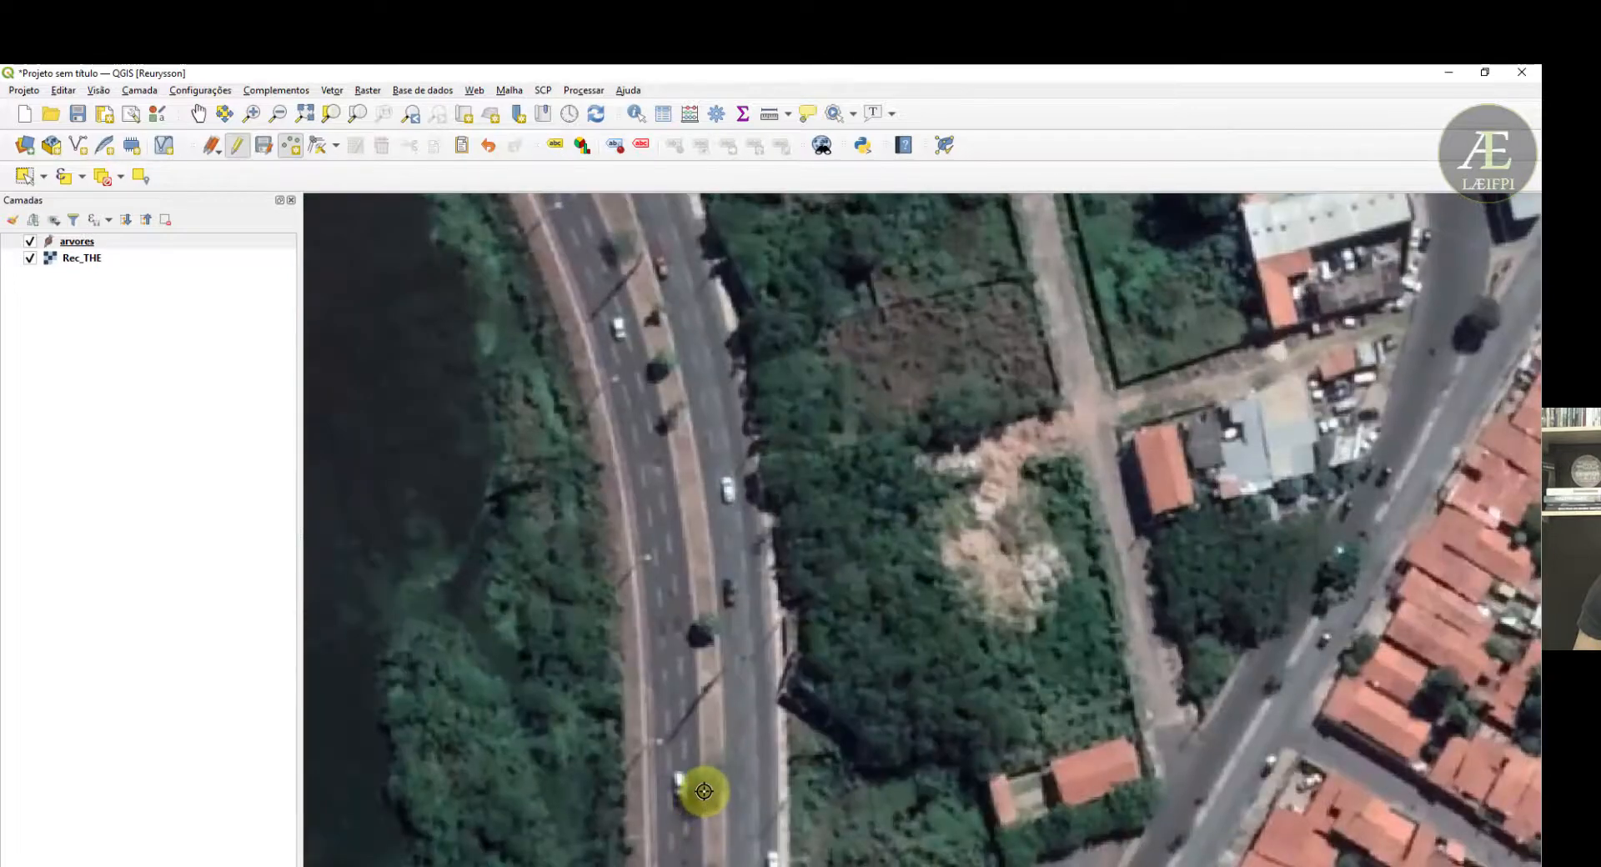
{"action": "left_click", "coordinate": [705, 789]}
{"action": "key", "text": "Return"}
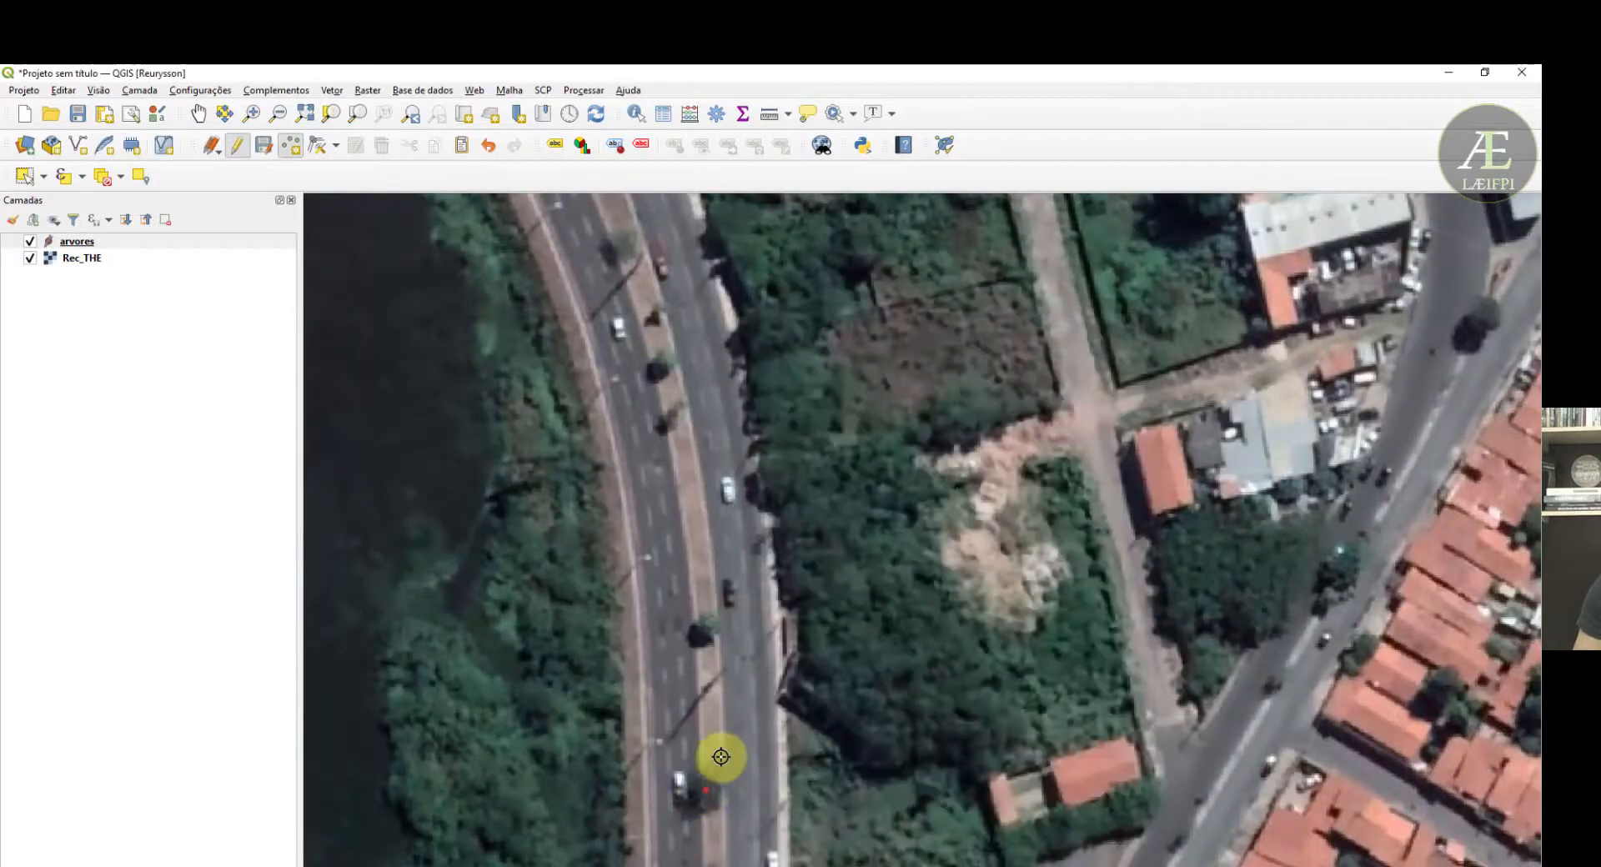
{"action": "left_click", "coordinate": [705, 630]}
{"action": "key", "text": "Return"}
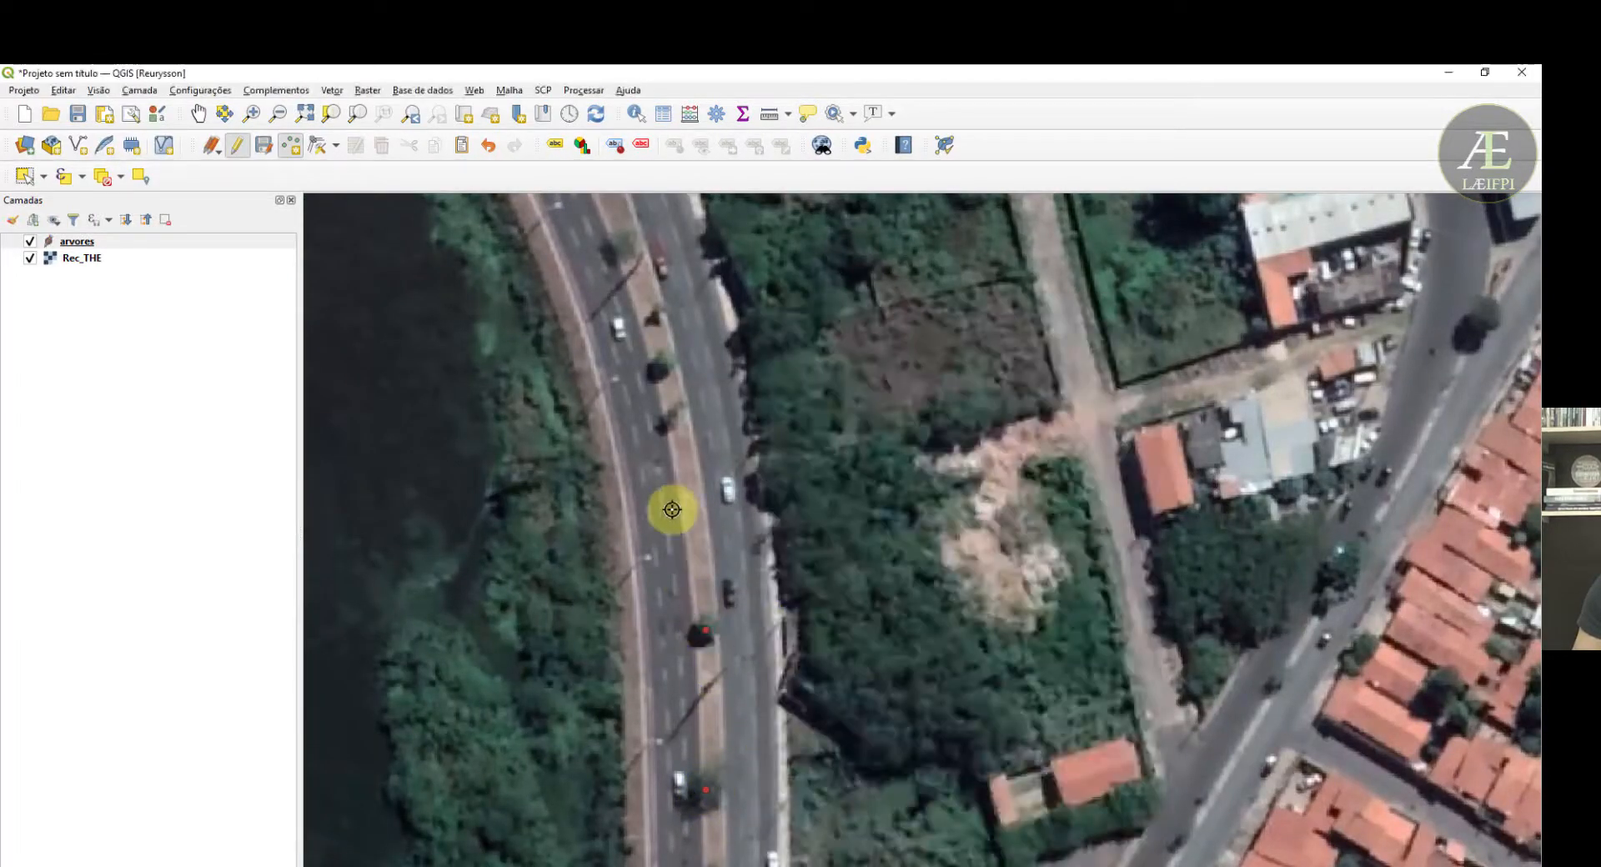
{"action": "left_click", "coordinate": [678, 415]}
{"action": "key", "text": "Return"}
- Stop editing the arvores layer and save its changes
{"action": "scroll", "coordinate": [659, 383], "scroll_direction": "down", "scroll_amount": 3}
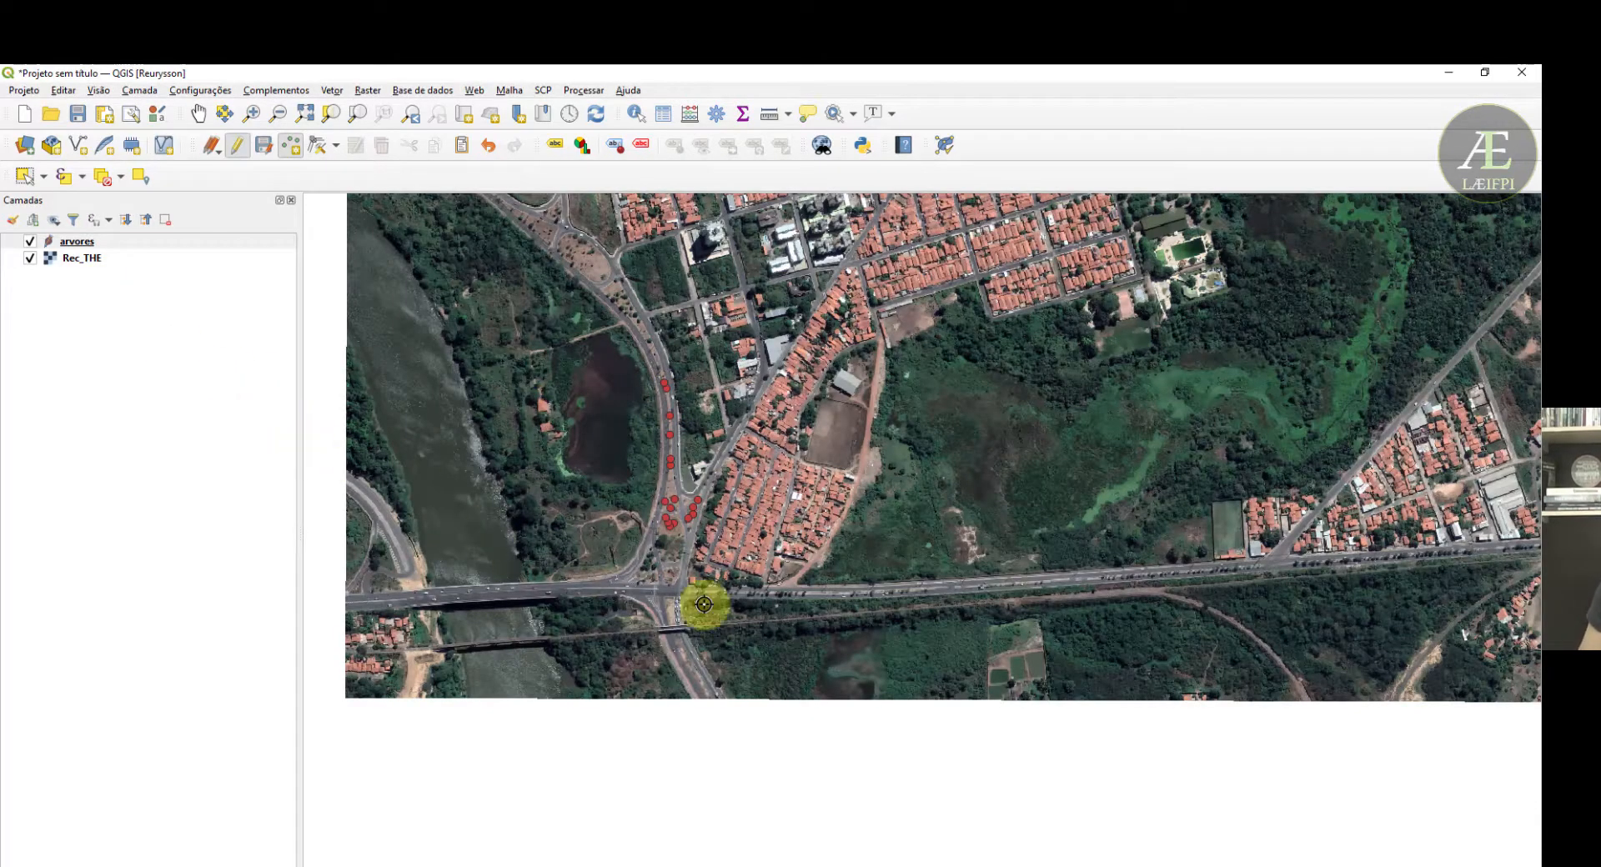
{"action": "scroll", "coordinate": [701, 601], "scroll_direction": "up", "scroll_amount": 3}
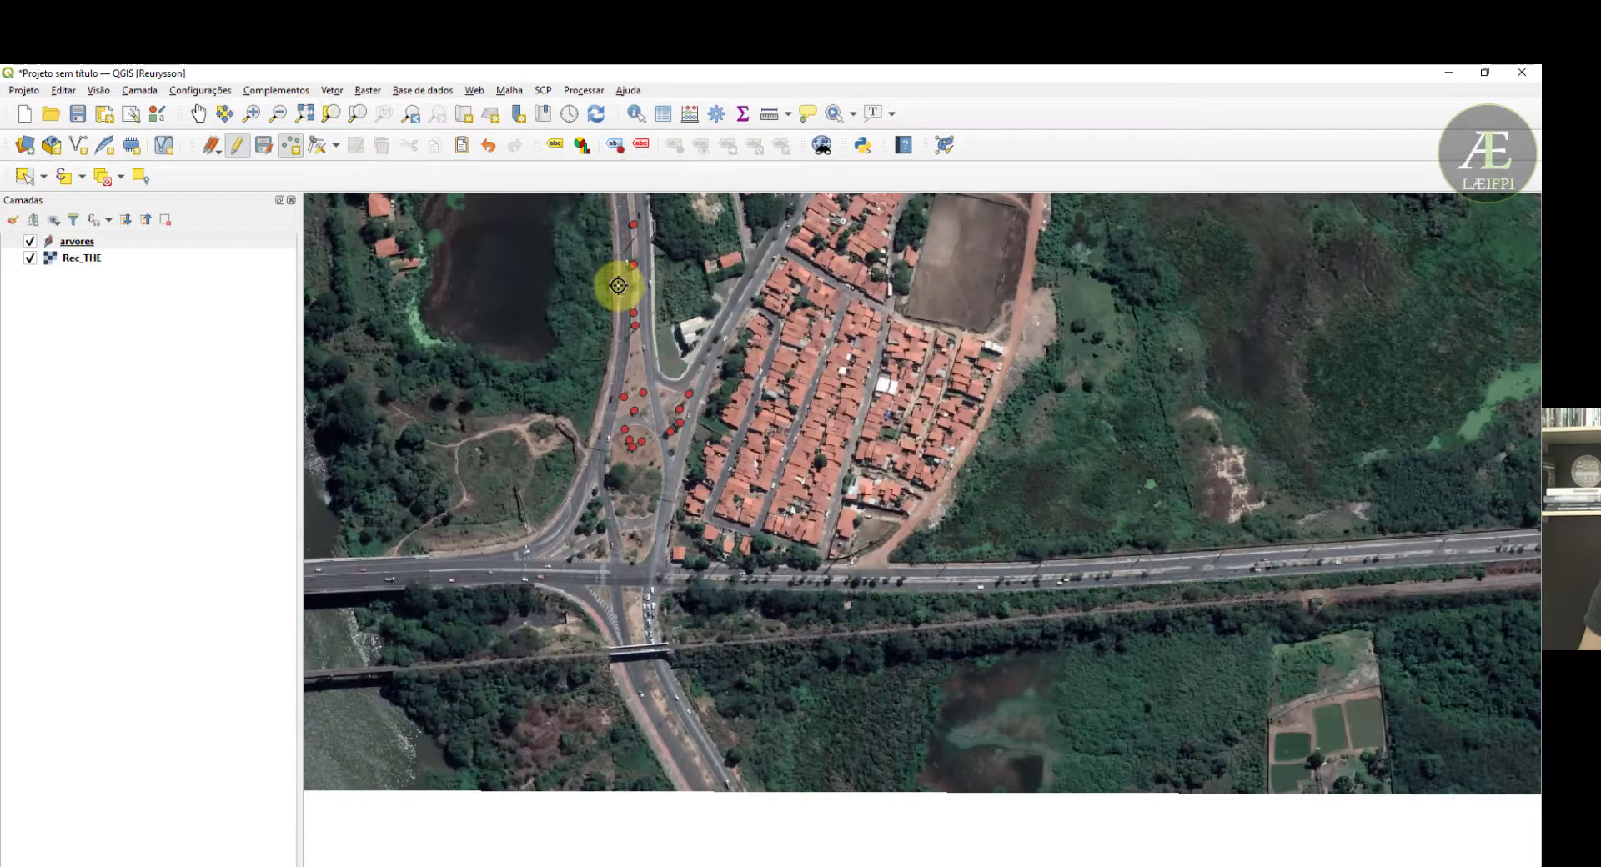
{"action": "left_click", "coordinate": [239, 147]}
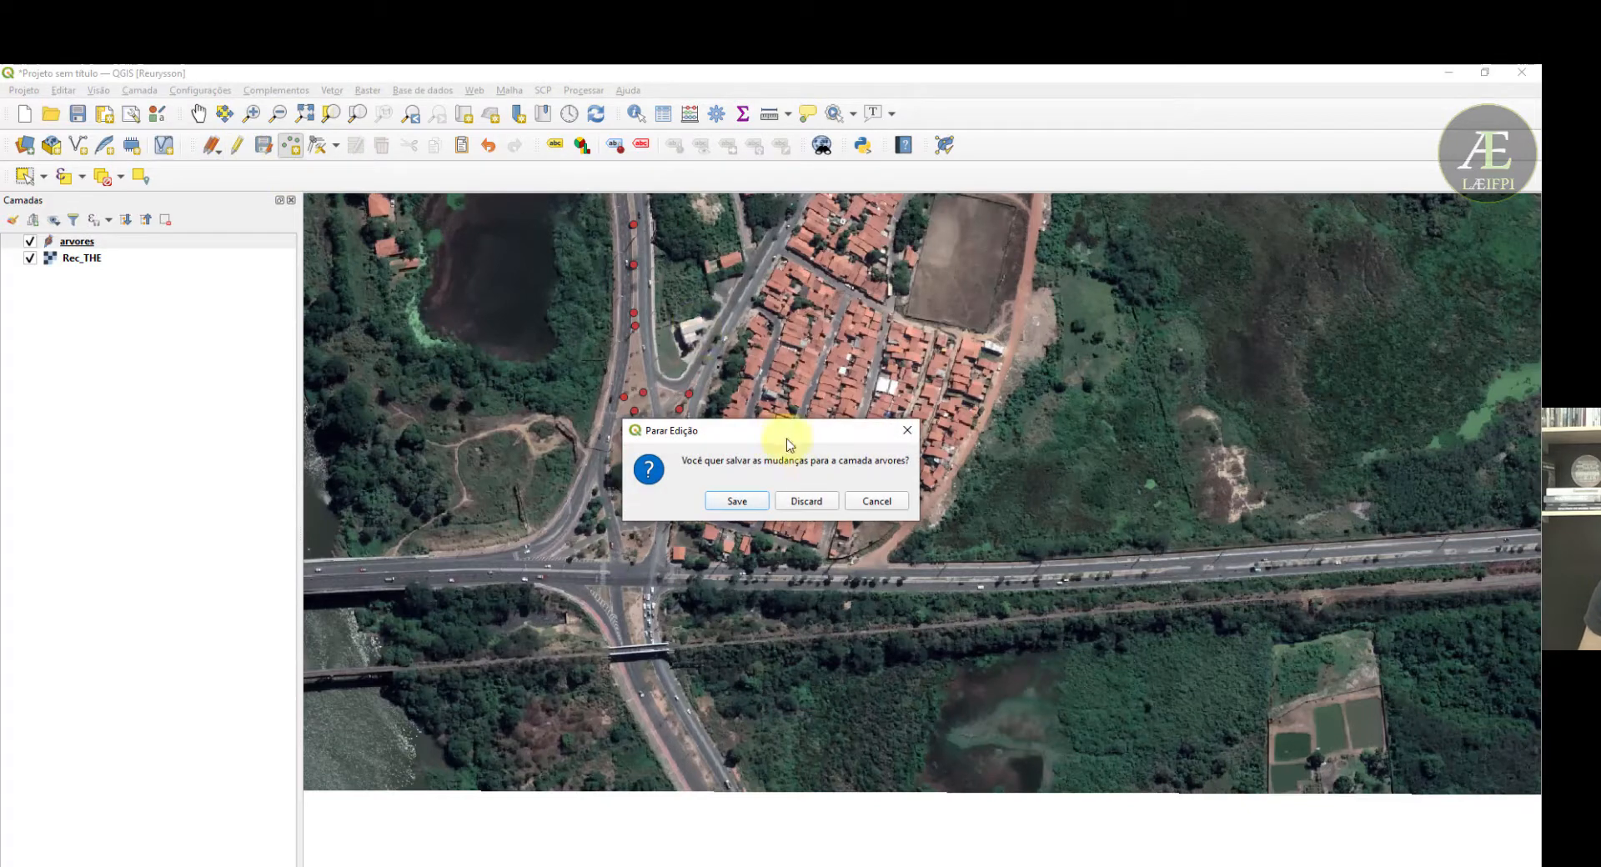
{"action": "left_click", "coordinate": [737, 501]}
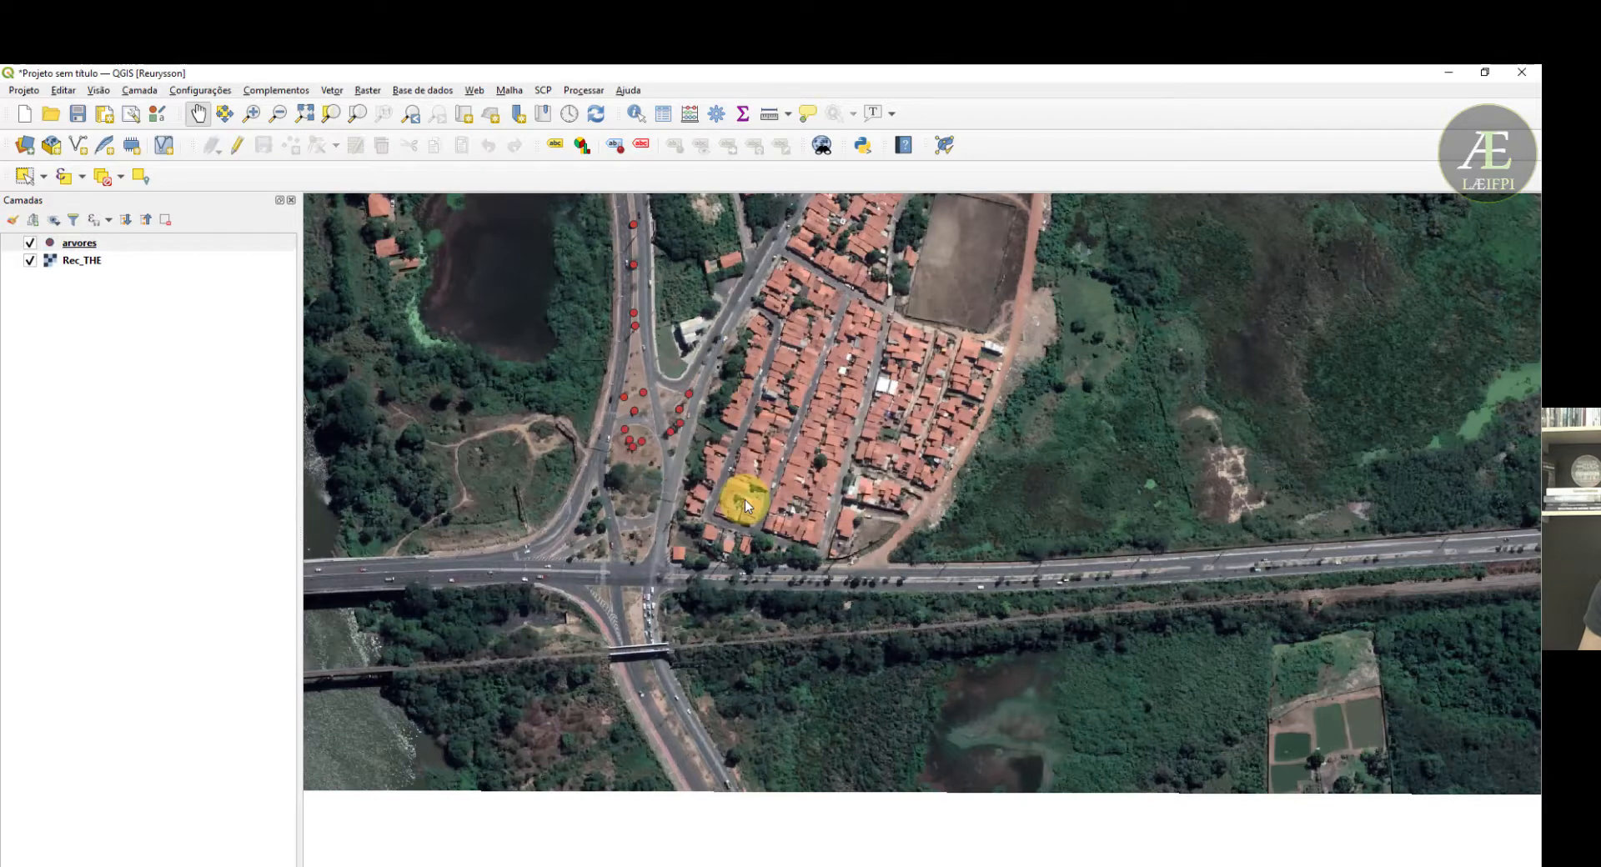
- Examine the saved tree points with the Rec_THE raster hidden and reshown, along with the streets and blocks around them
{"action": "left_click", "coordinate": [31, 262]}
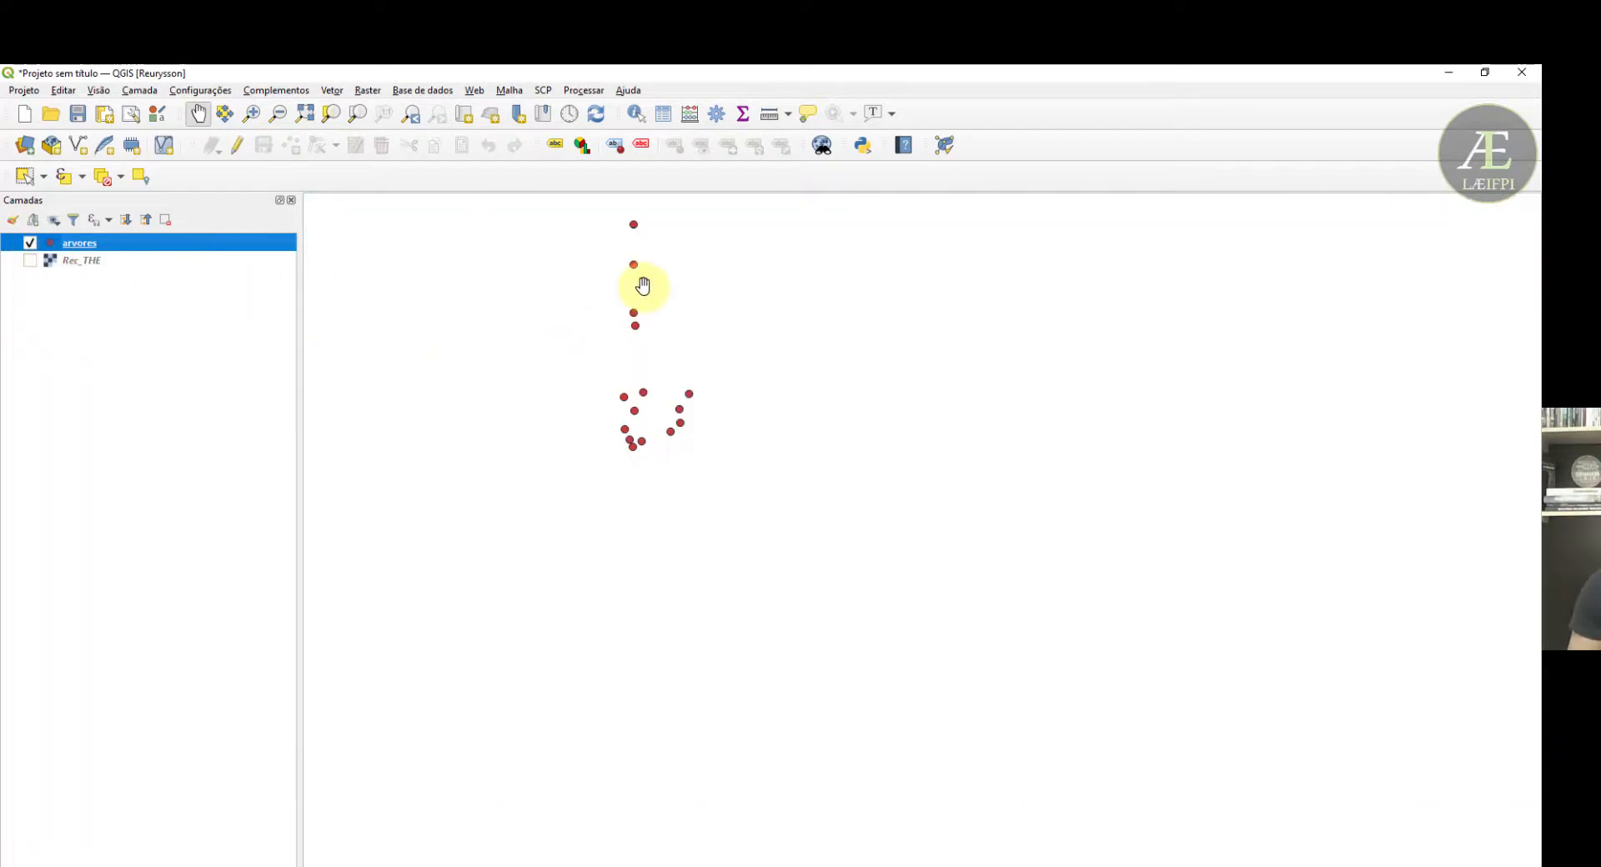
{"action": "scroll", "coordinate": [678, 461], "scroll_direction": "up", "scroll_amount": 2}
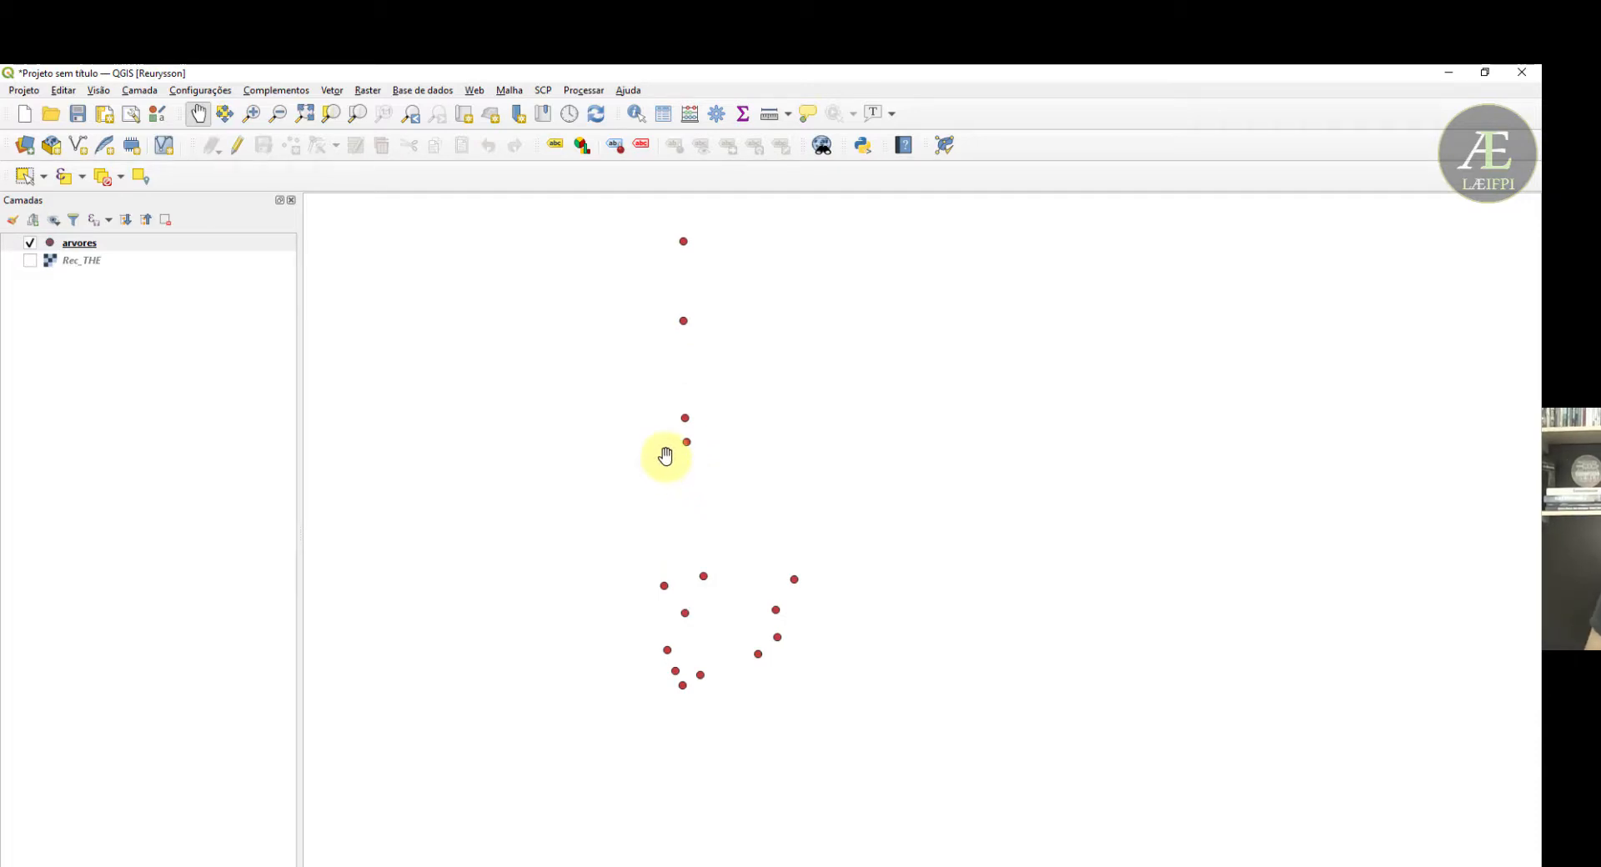
{"action": "left_click", "coordinate": [31, 261]}
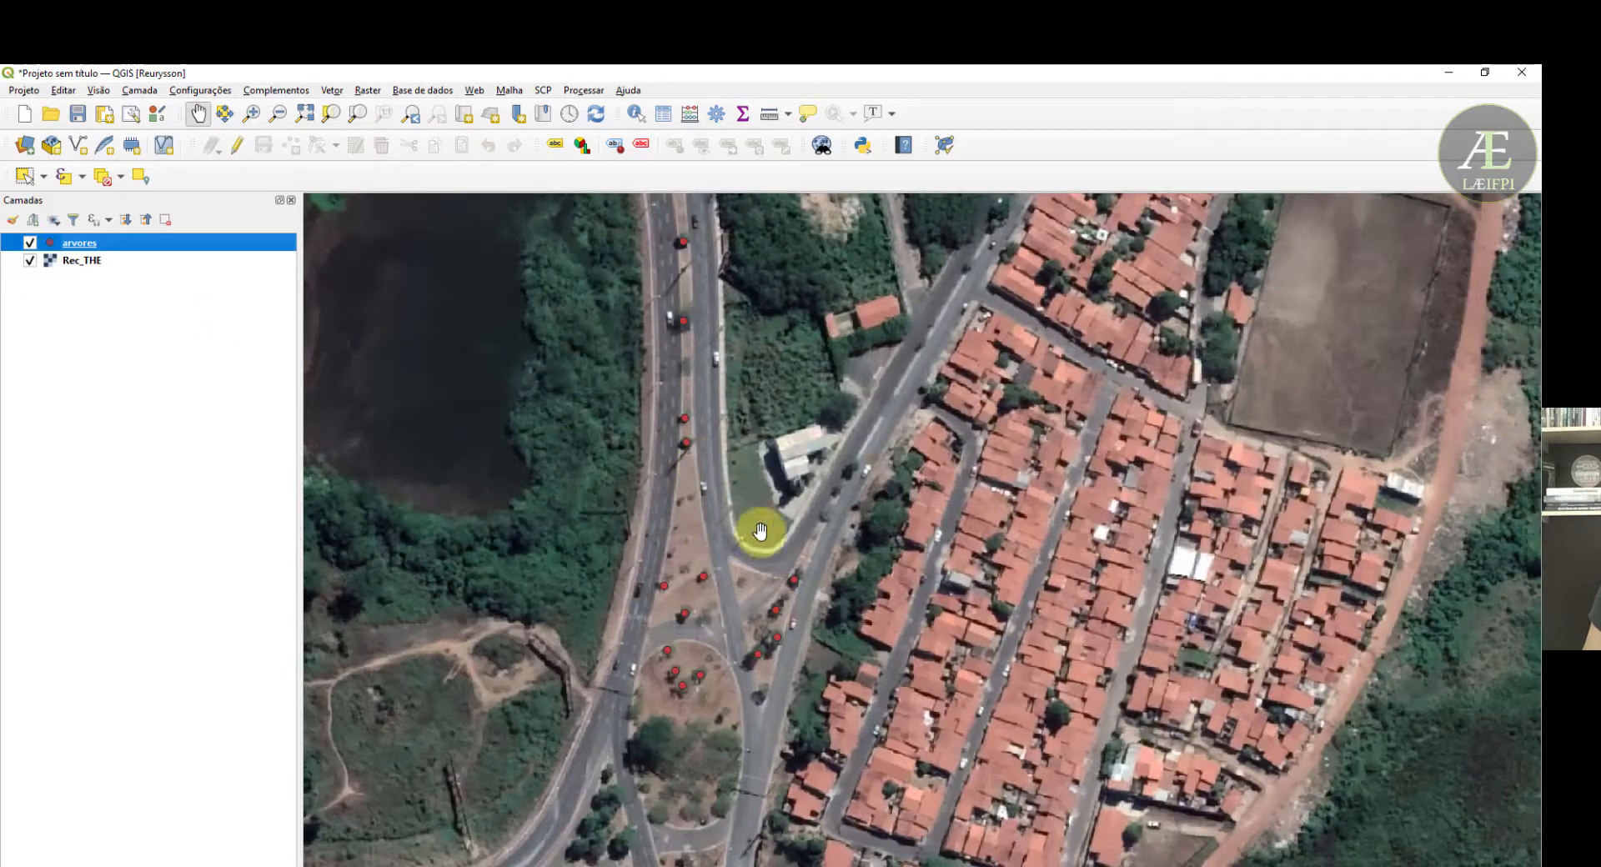
{"action": "left_click_drag", "start_coordinate": [882, 578], "coordinate": [756, 502]}
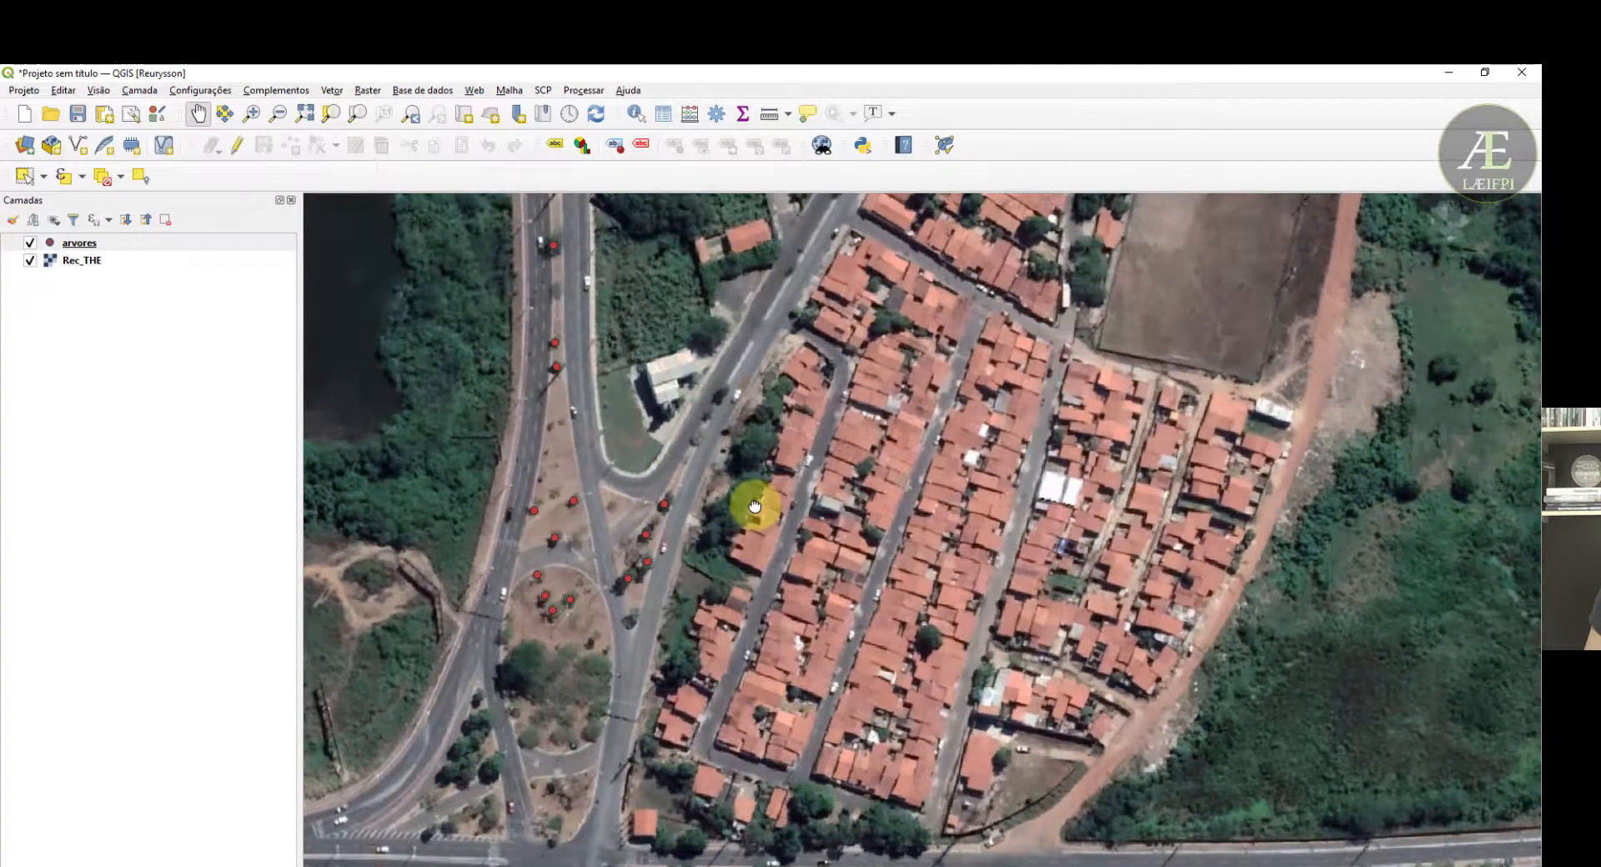
{"action": "left_click_drag", "start_coordinate": [811, 444], "coordinate": [886, 500]}
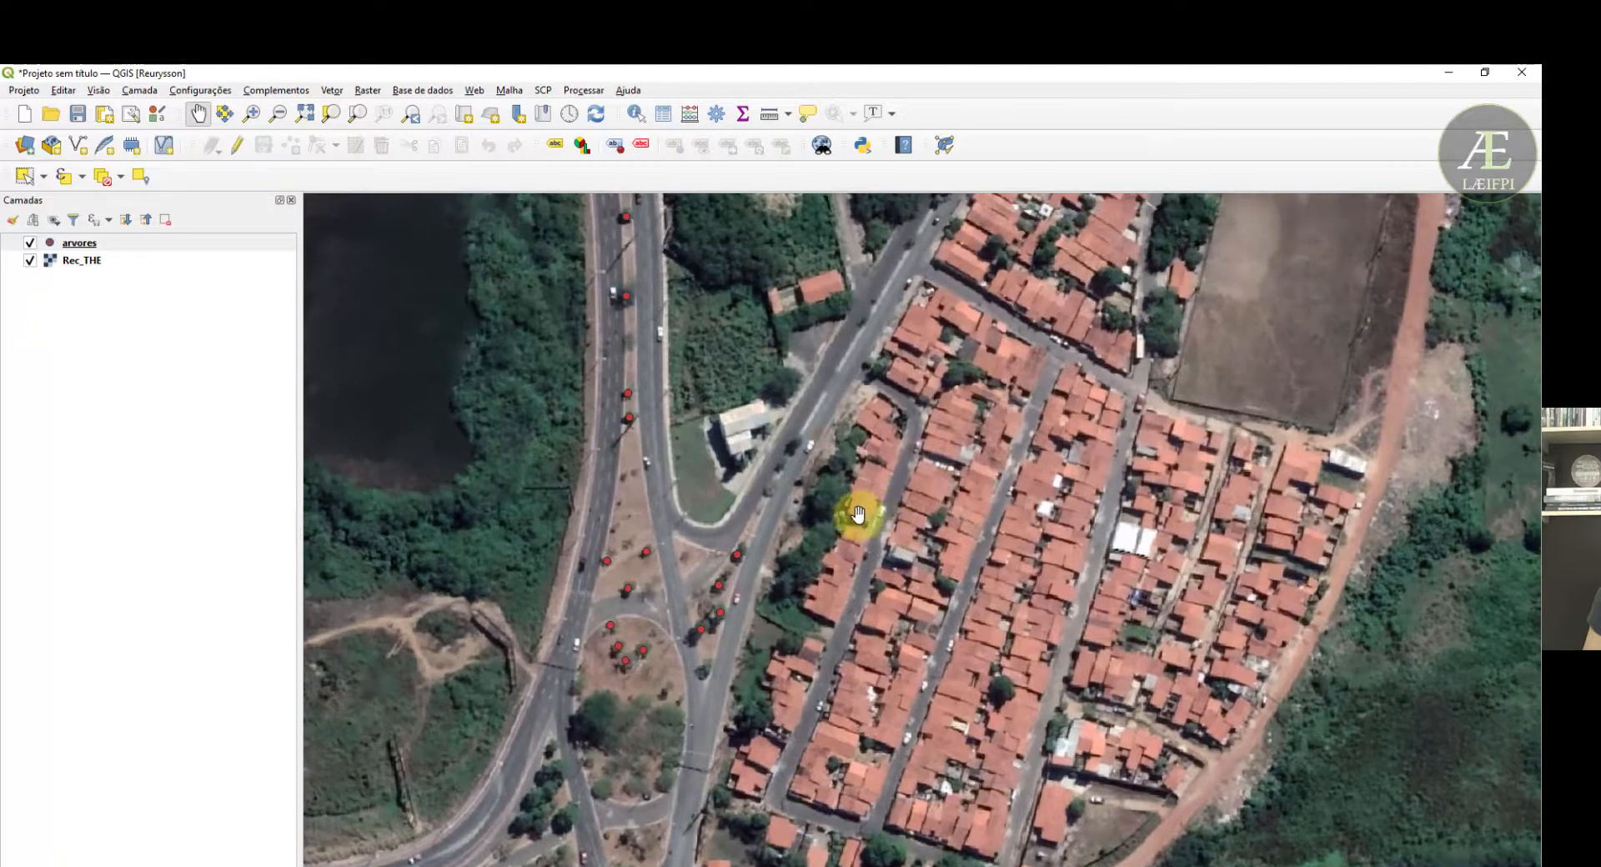
{"action": "scroll", "coordinate": [848, 521], "scroll_direction": "down", "scroll_amount": 1}
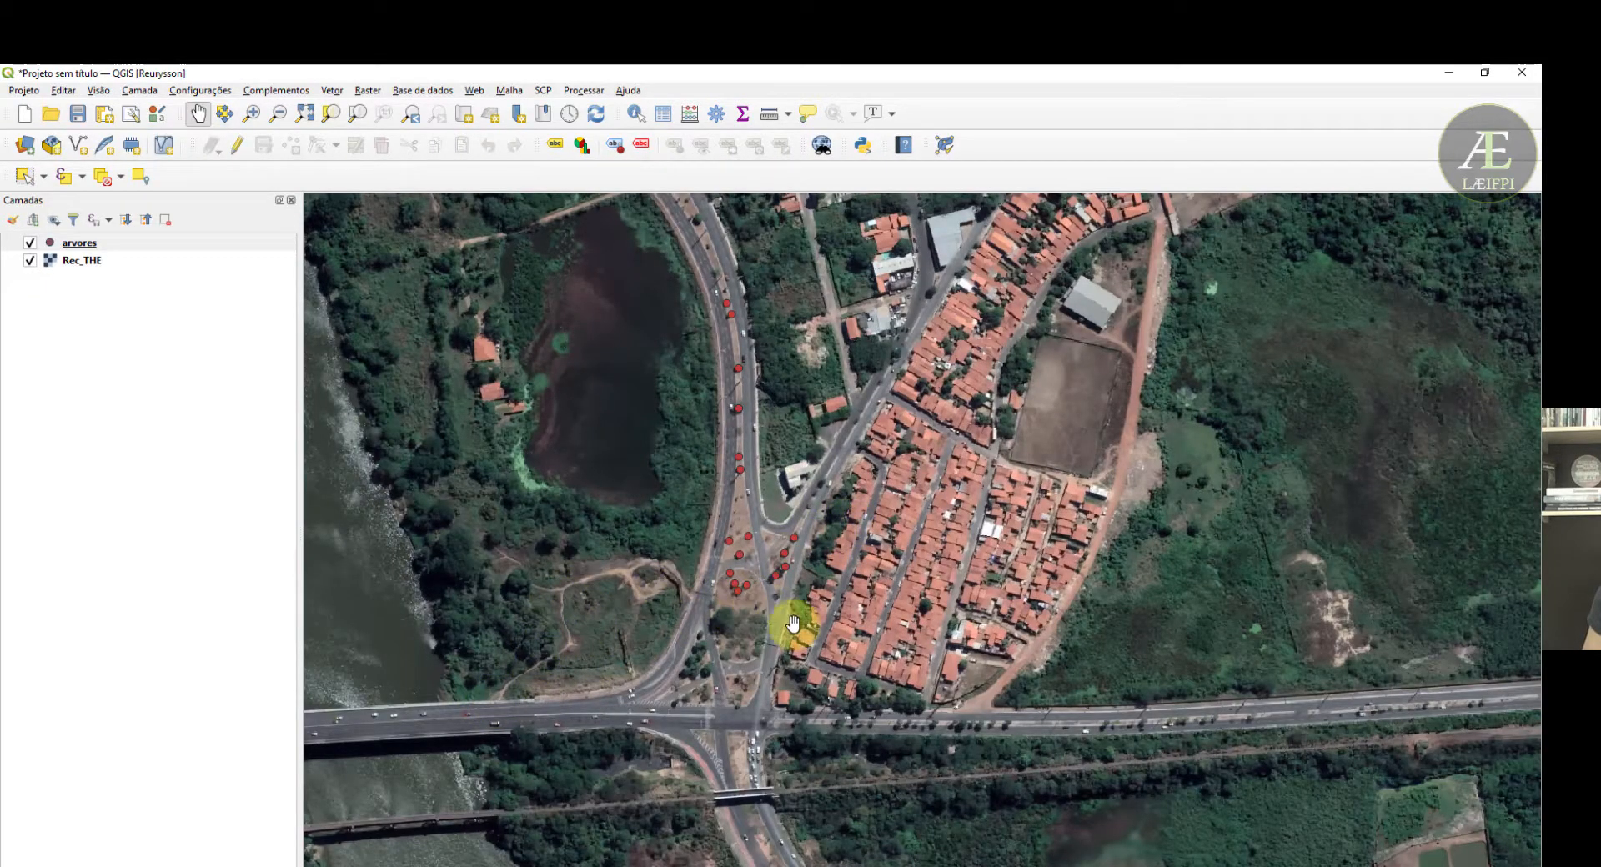
{"action": "scroll", "coordinate": [829, 643], "scroll_direction": "up", "scroll_amount": 1}
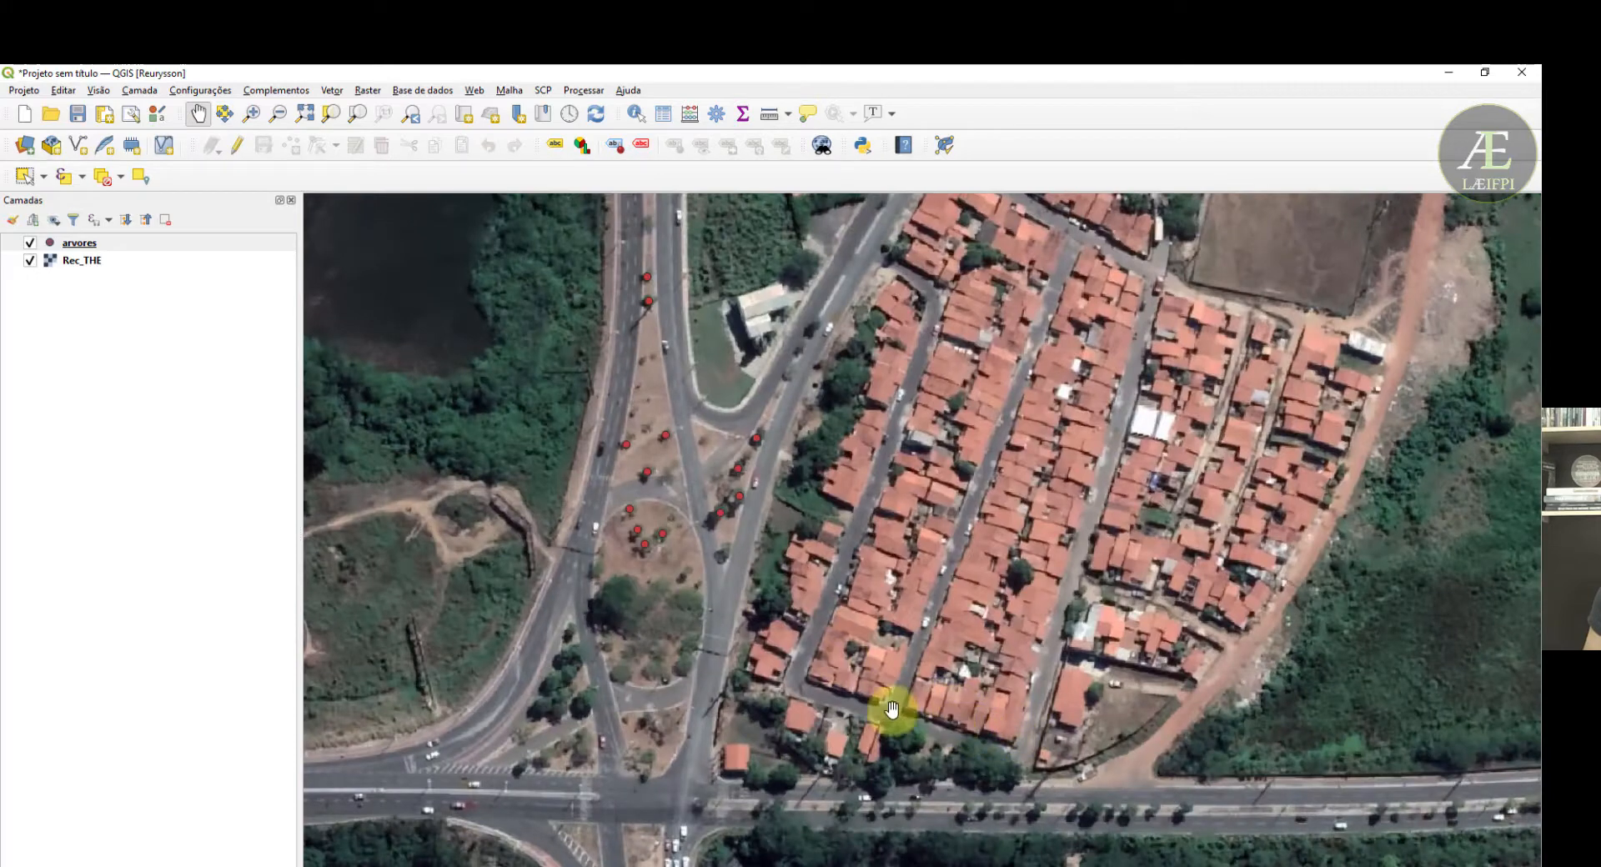
{"action": "left_click_drag", "start_coordinate": [1034, 253], "coordinate": [962, 436]}
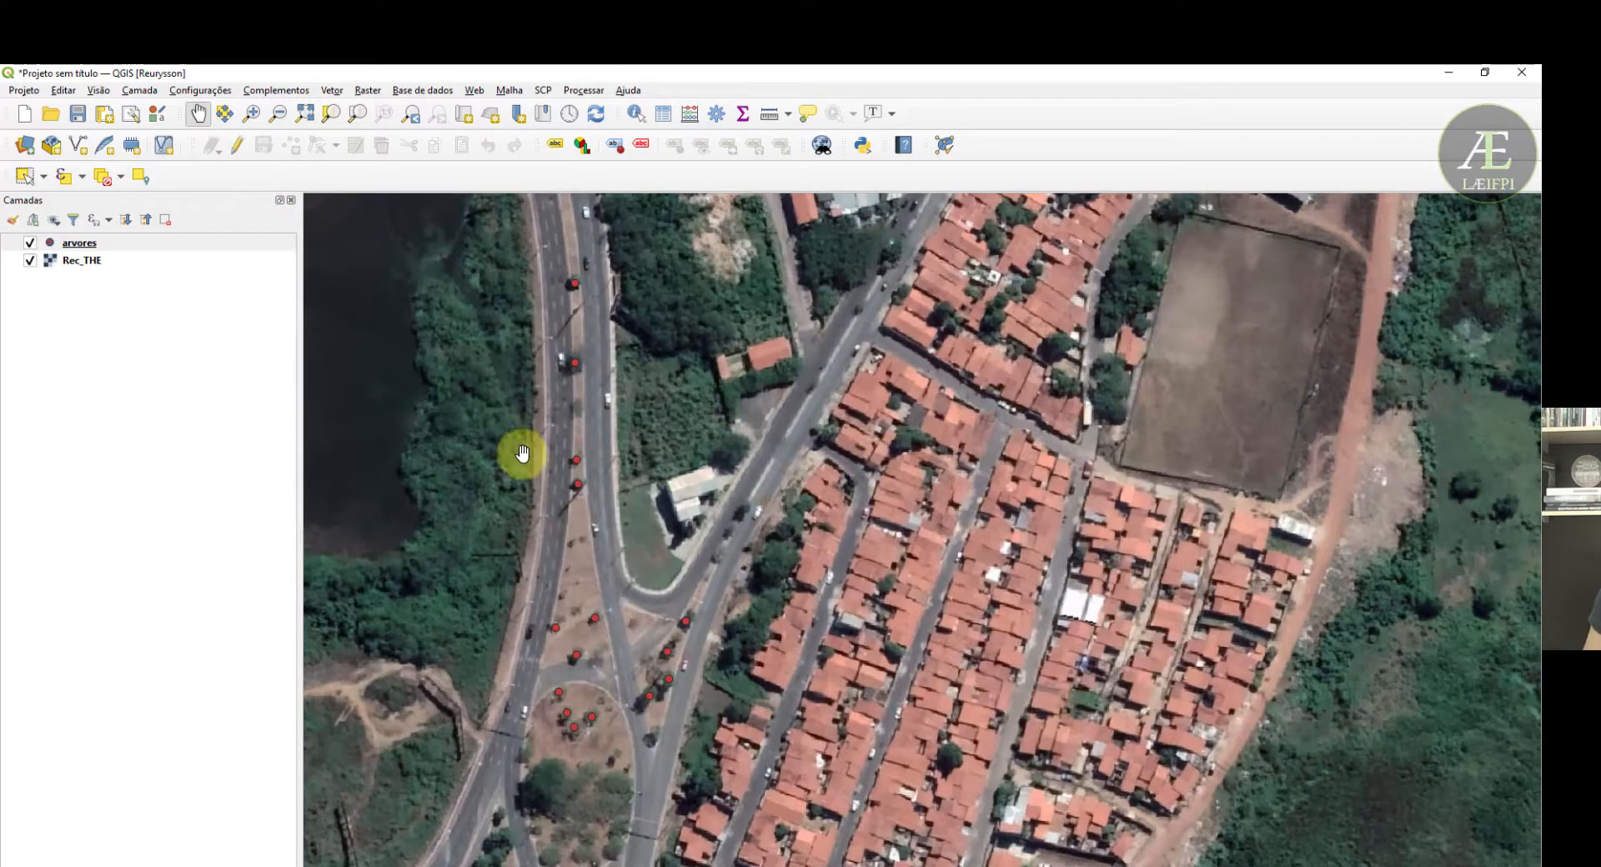
{"action": "left_click", "coordinate": [140, 92]}
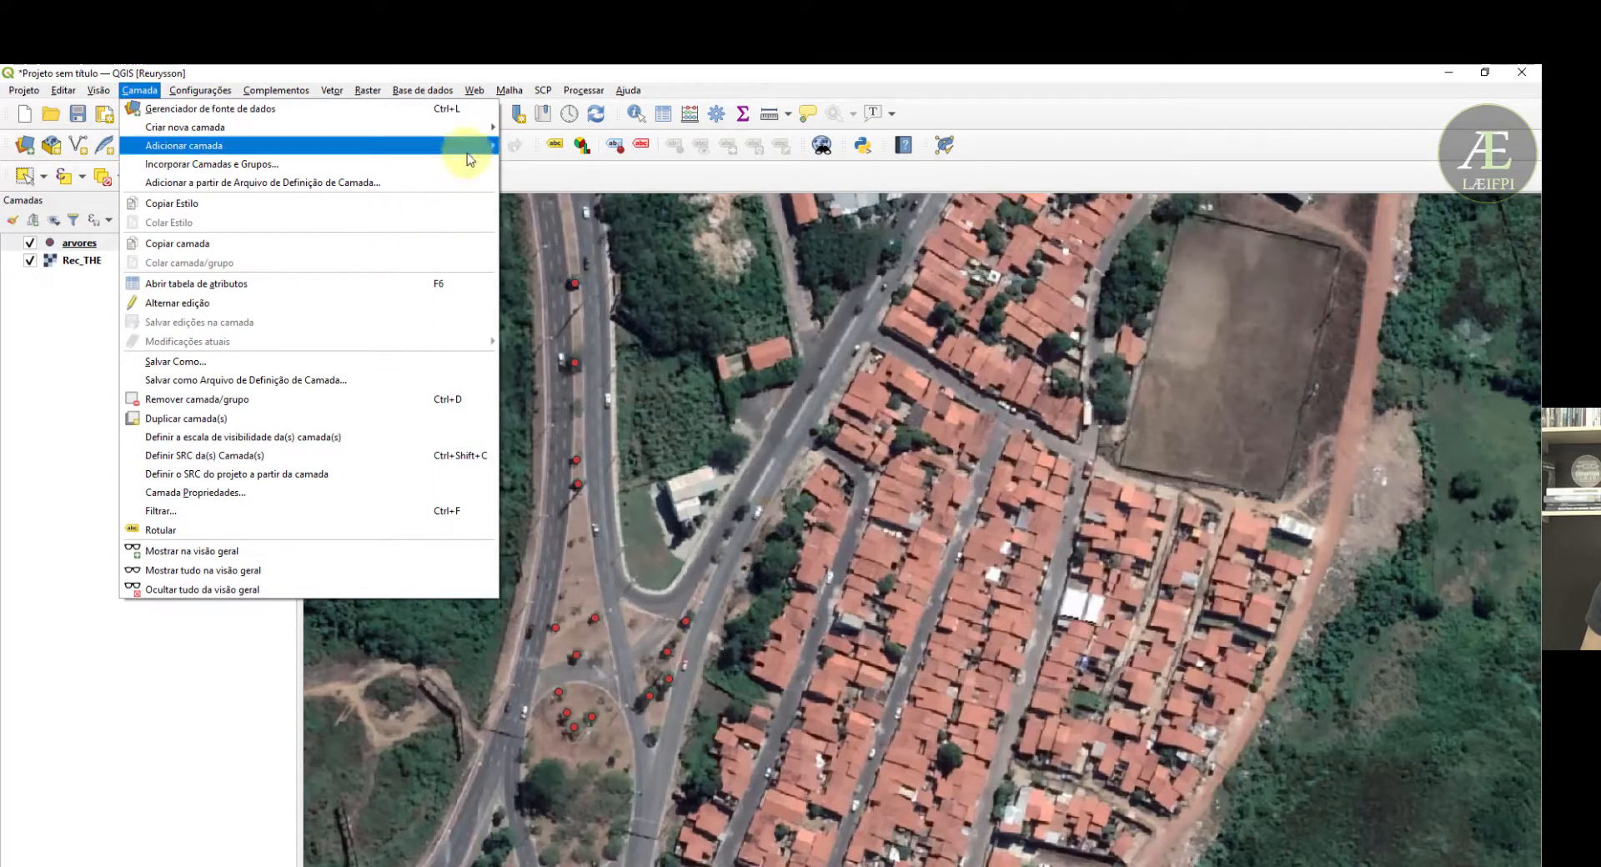
{"action": "mouse_move", "coordinate": [496, 130]}
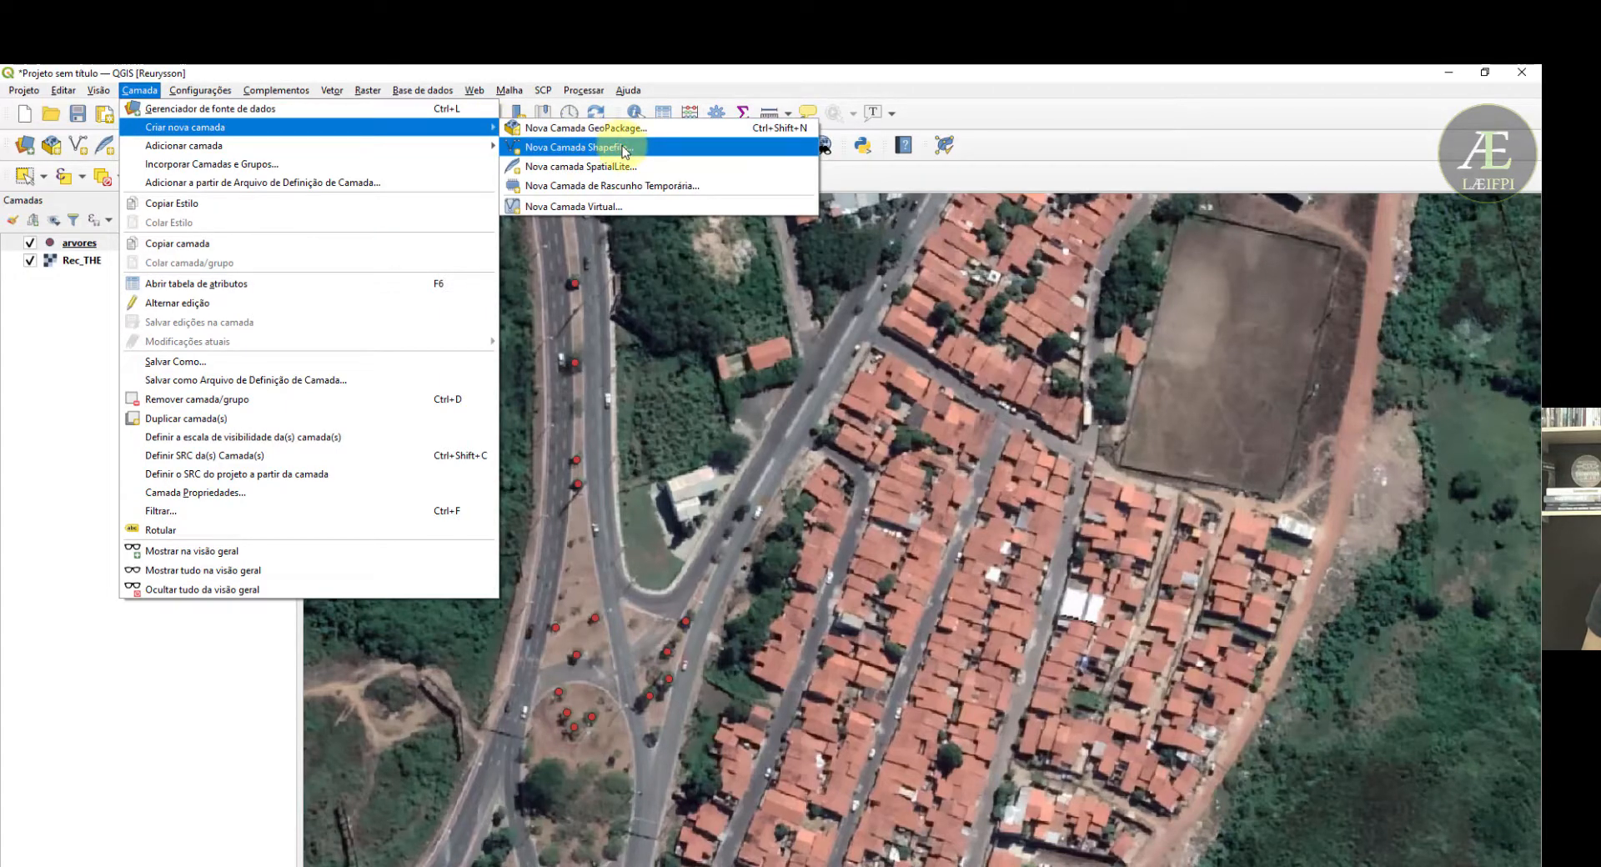
{"action": "left_click", "coordinate": [42, 292]}
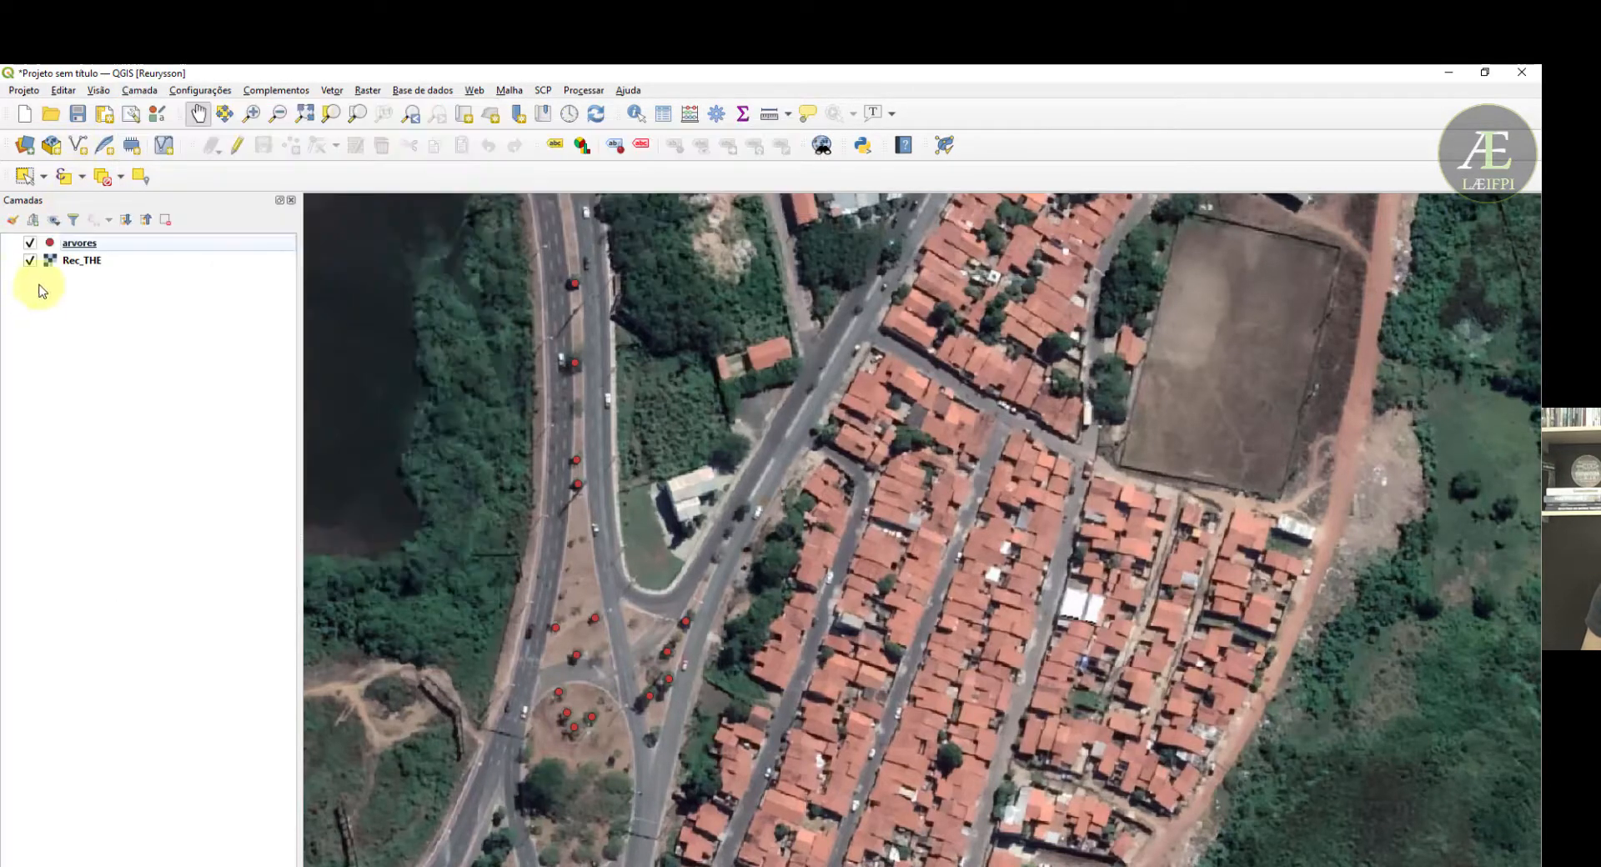
- Start a new shapefile layer and set its file to logradouros.shp in the CursoCartTem folder
{"action": "left_click", "coordinate": [79, 147]}
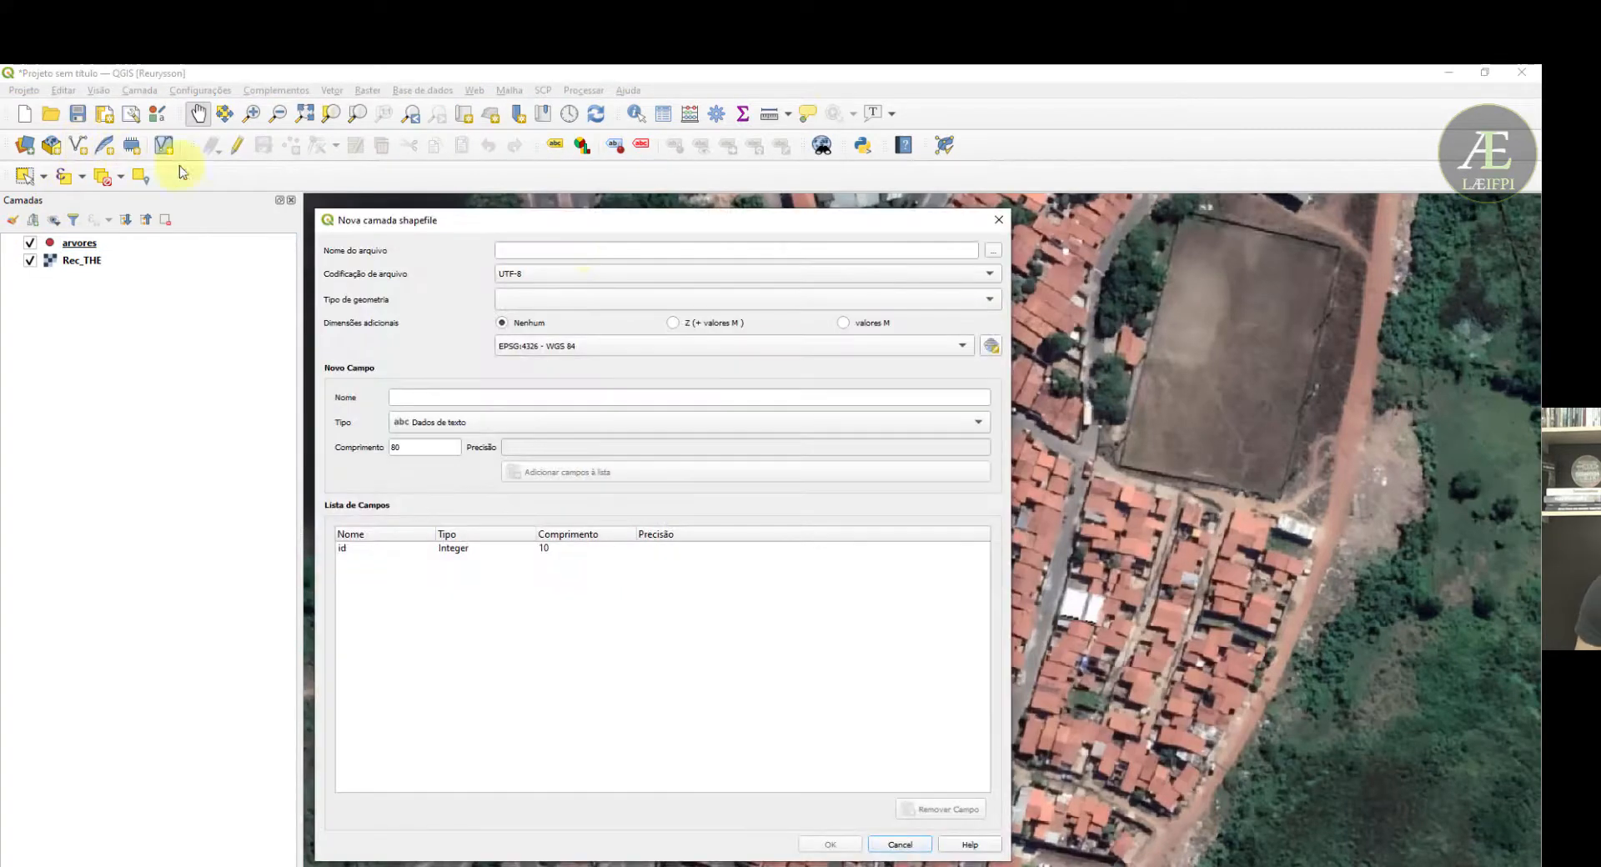
{"action": "left_click", "coordinate": [992, 252]}
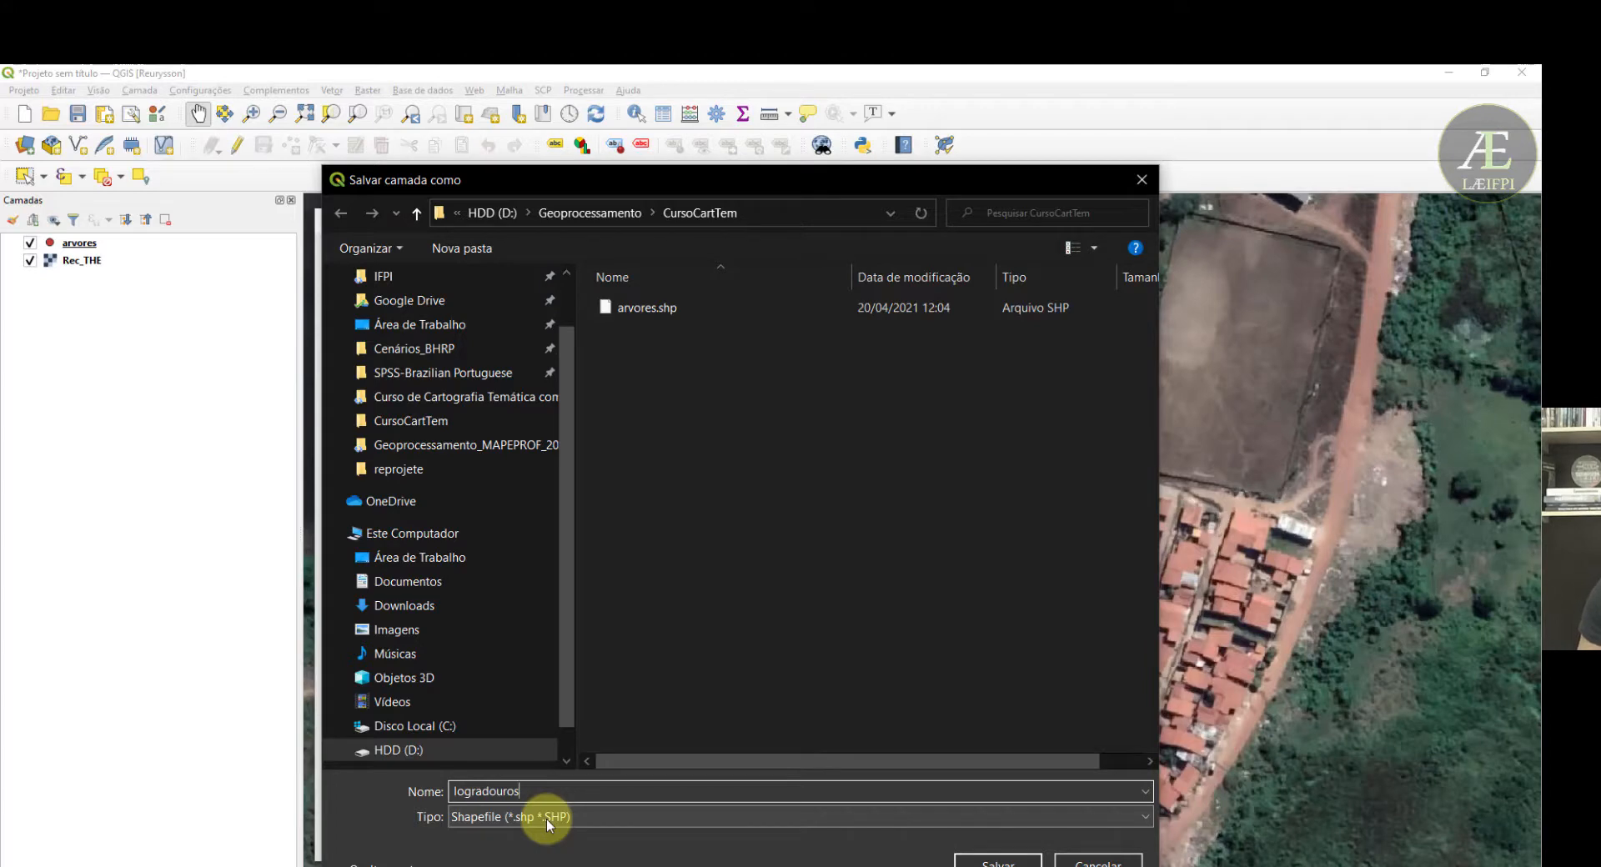
{"action": "left_click", "coordinate": [1005, 859]}
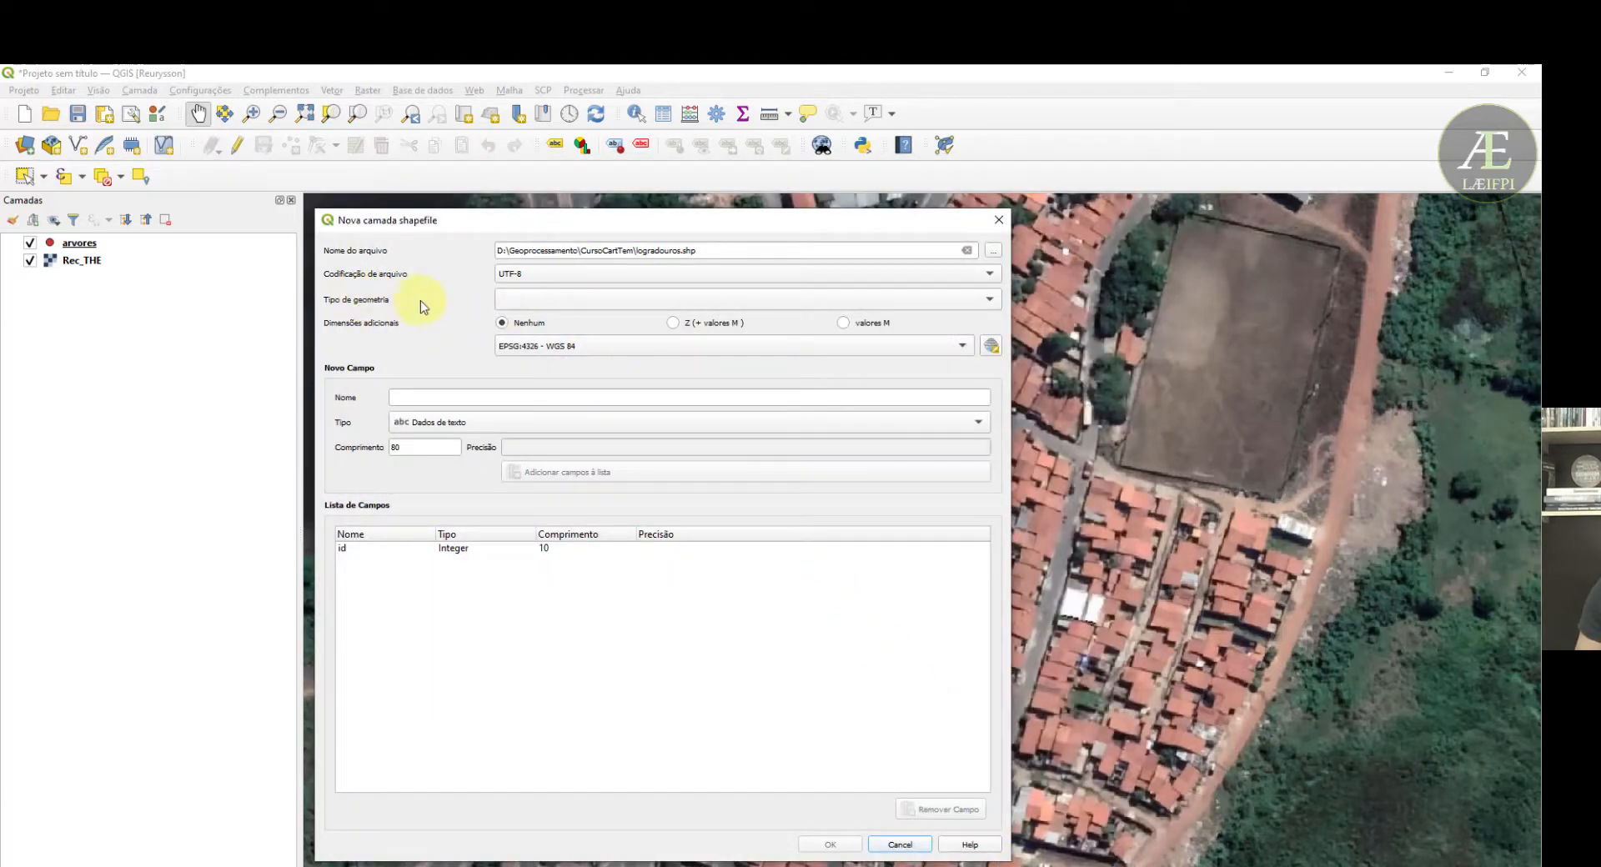
- Create the logradouros shapefile with line geometry (Linha) in the project CRS EPSG:31983 - SIRGAS 2000 / UTM zone 23S
{"action": "left_click", "coordinate": [987, 307]}
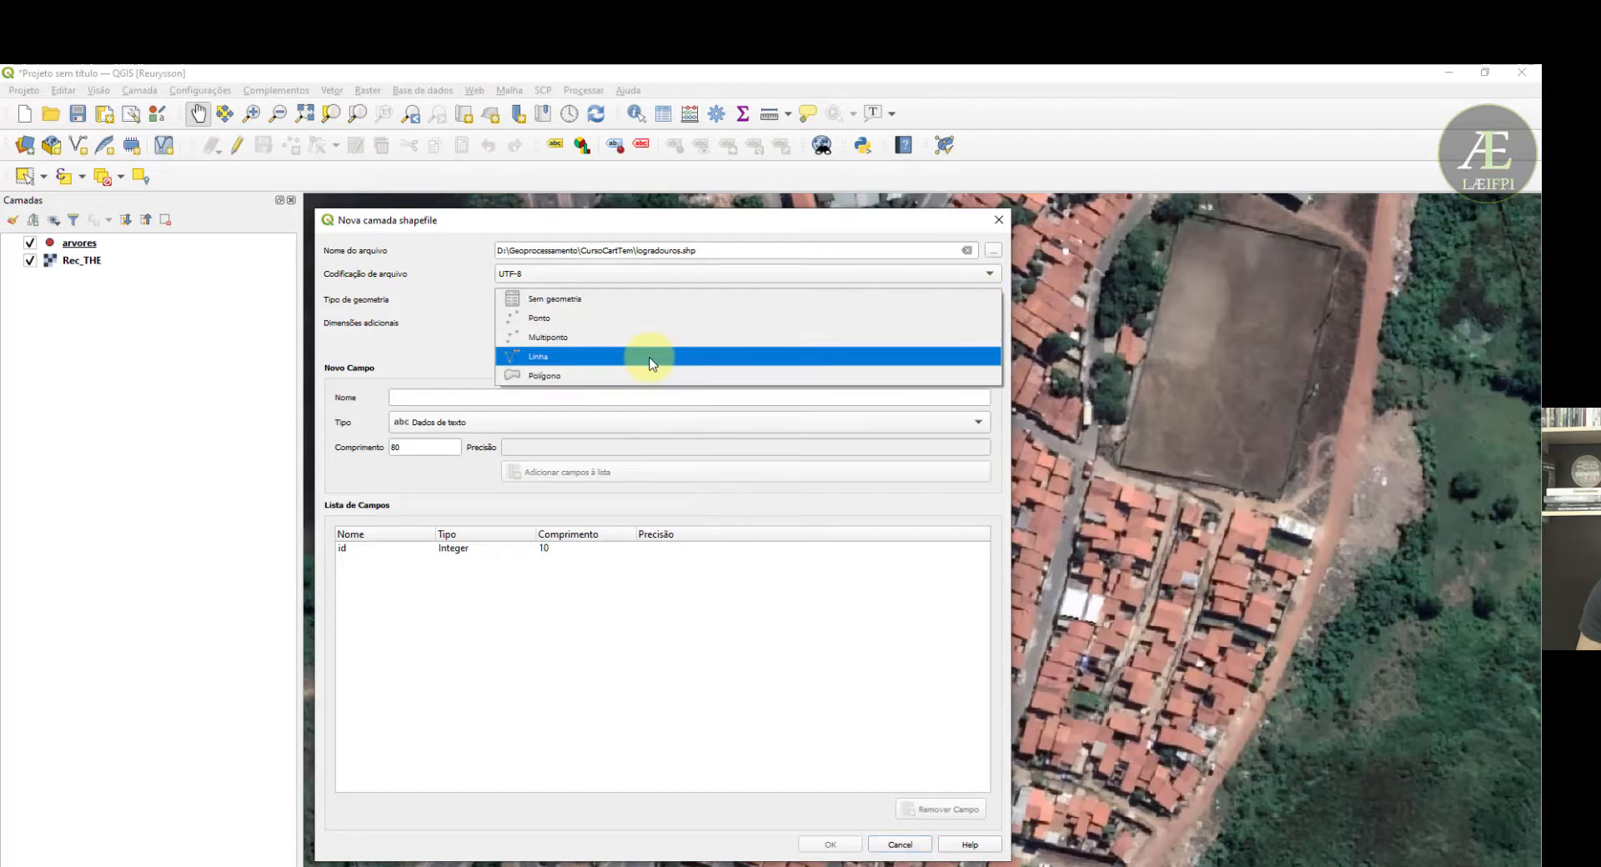
{"action": "left_click", "coordinate": [567, 366]}
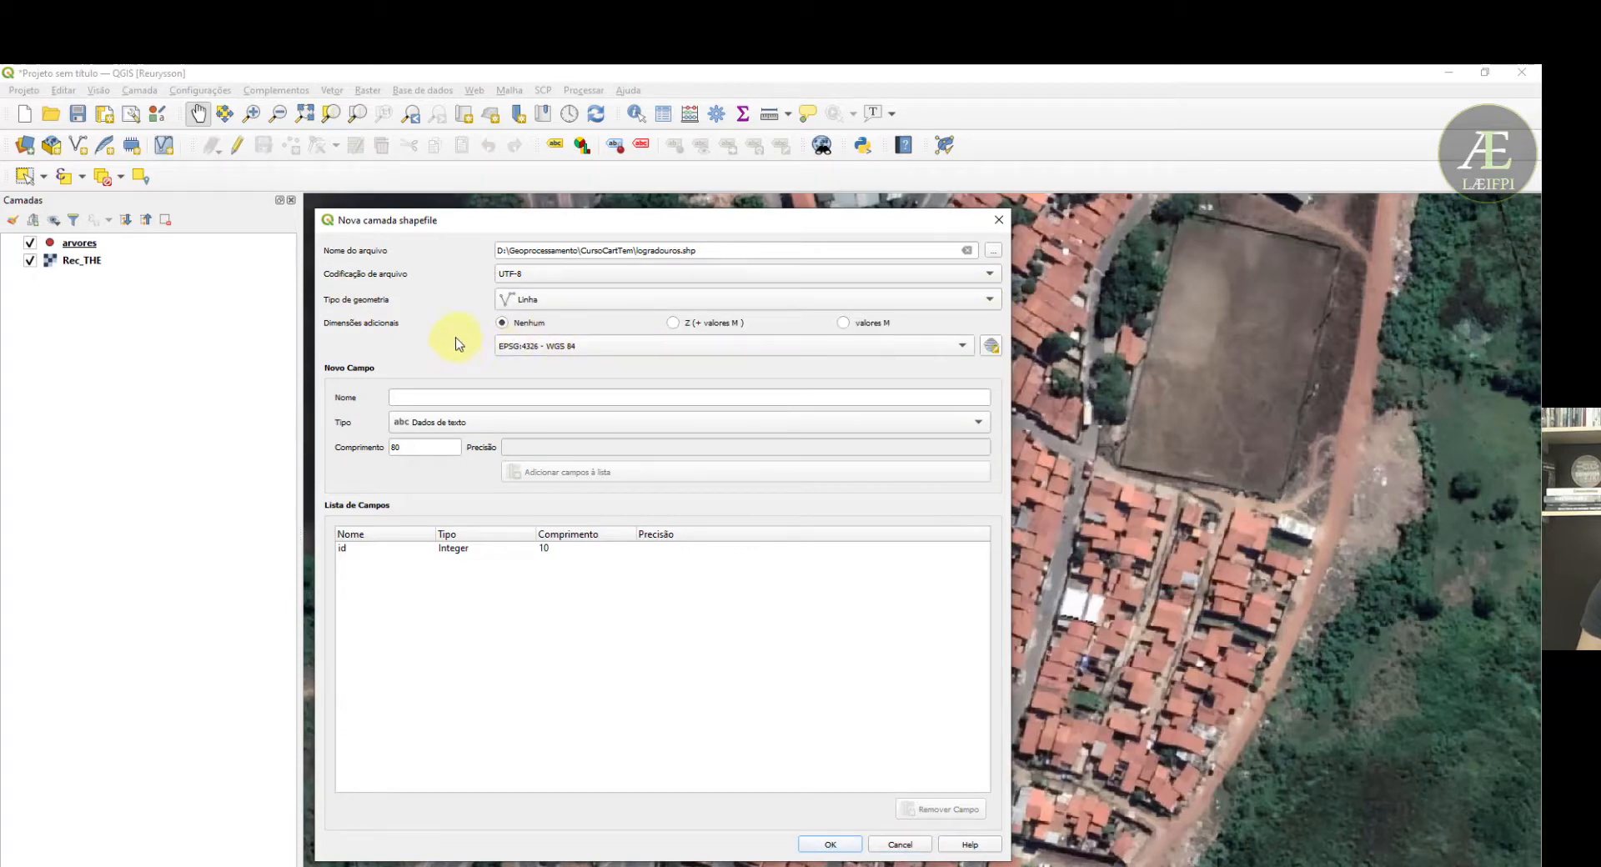
{"action": "left_click", "coordinate": [957, 345]}
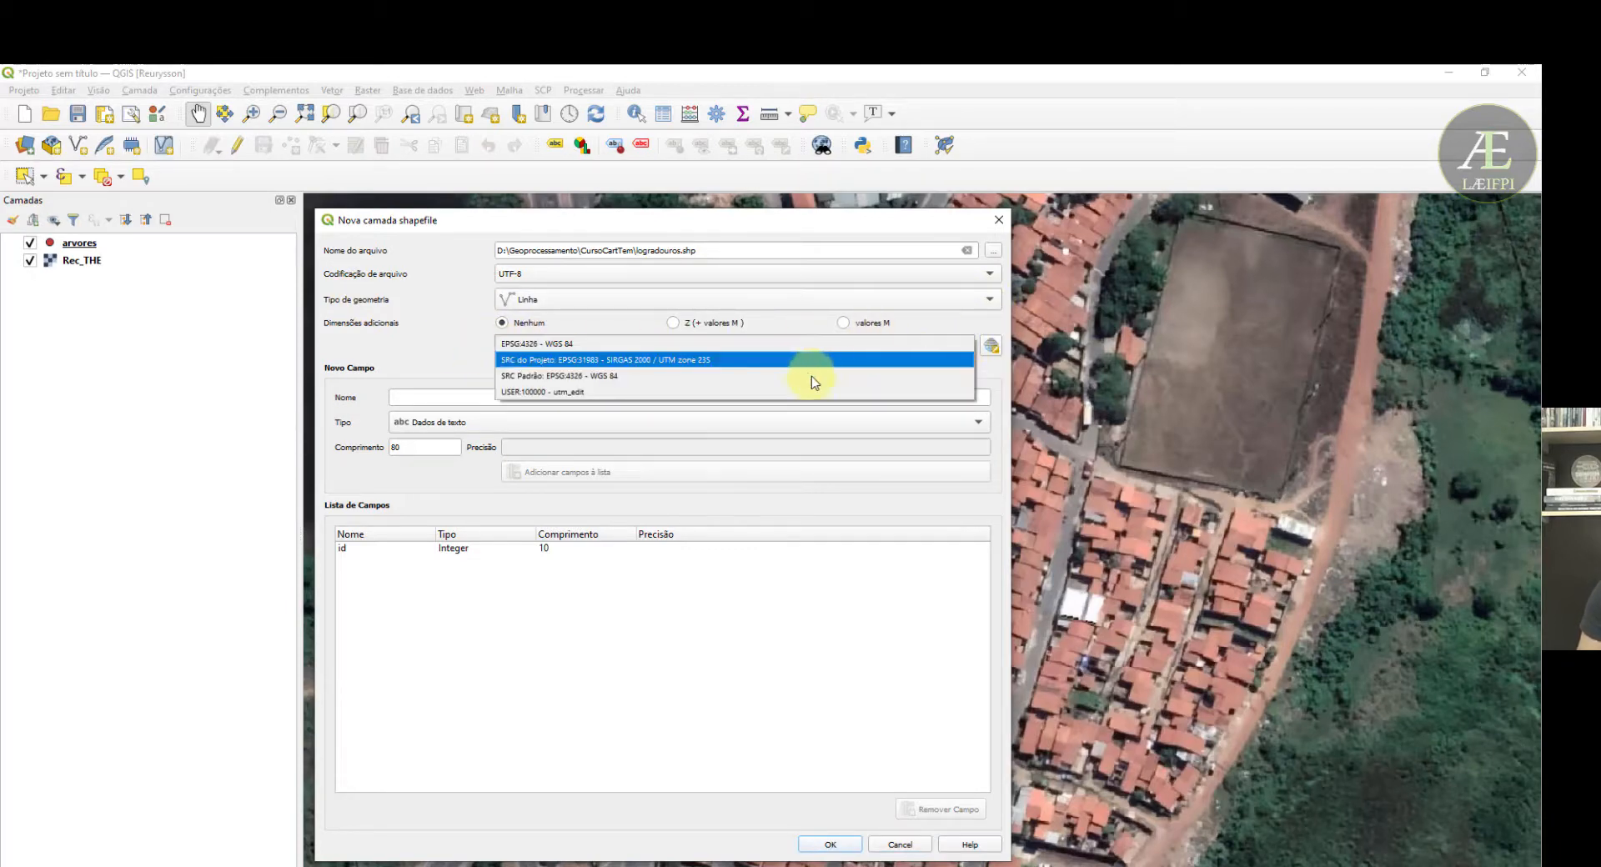
{"action": "left_click", "coordinate": [718, 360]}
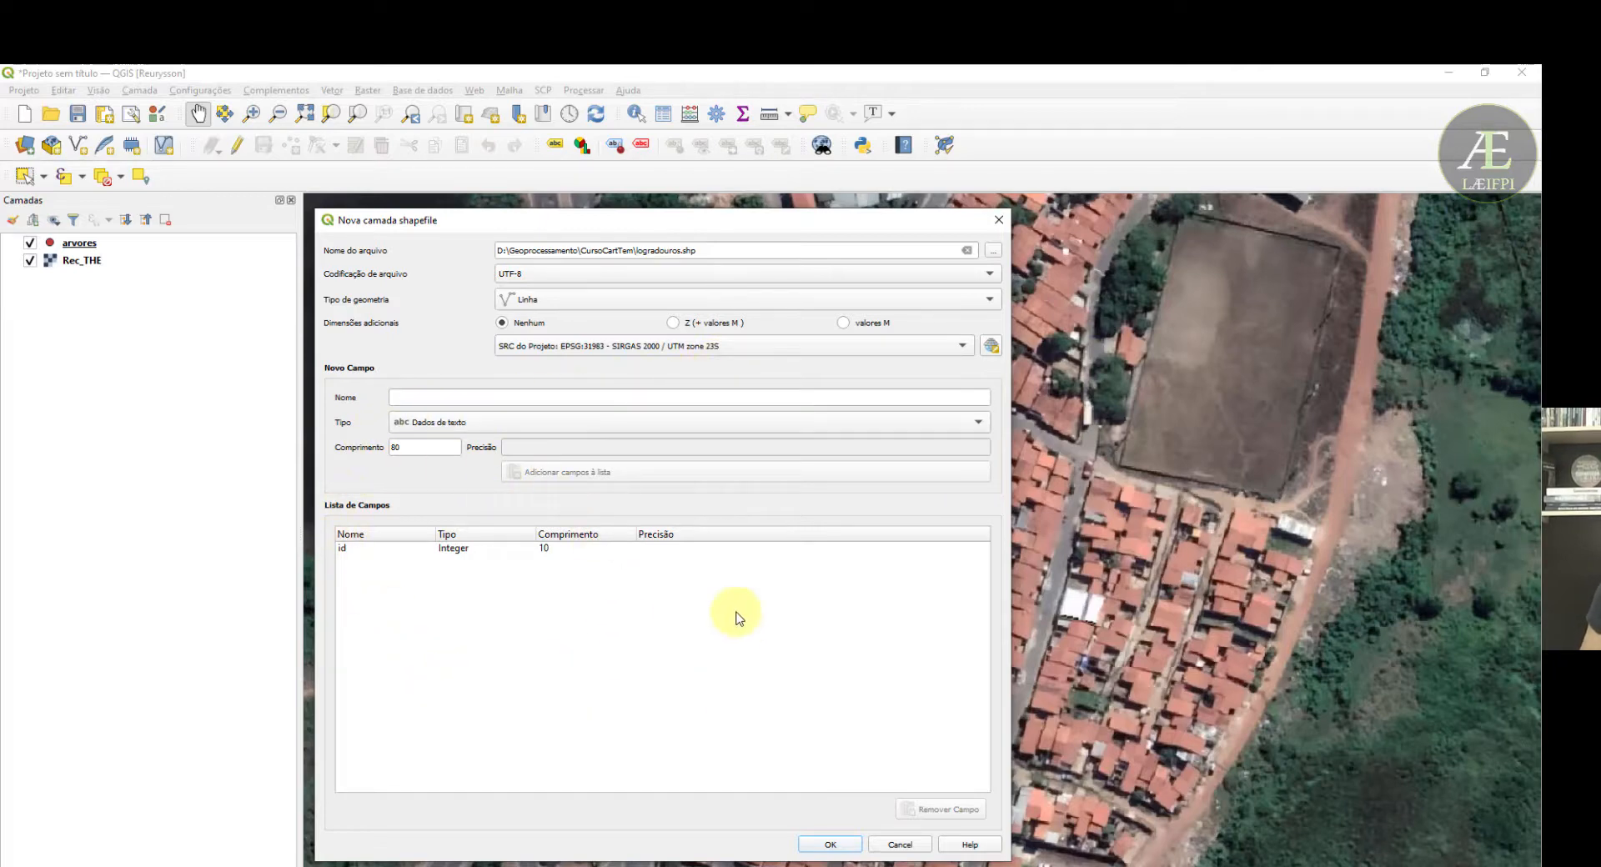
{"action": "left_click", "coordinate": [827, 845]}
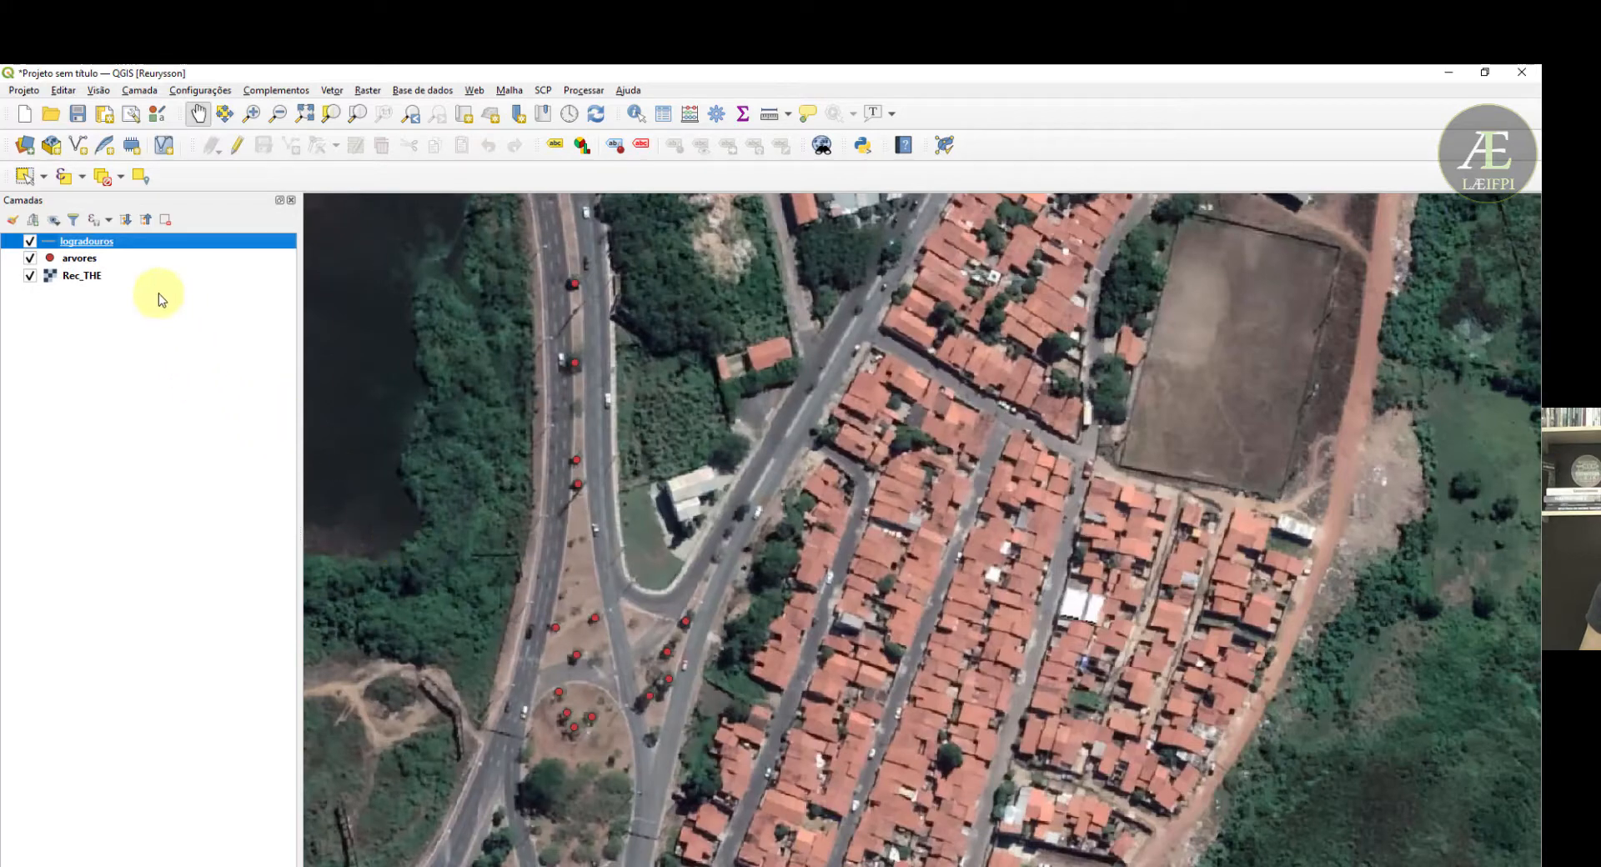
{"action": "left_click", "coordinate": [99, 276]}
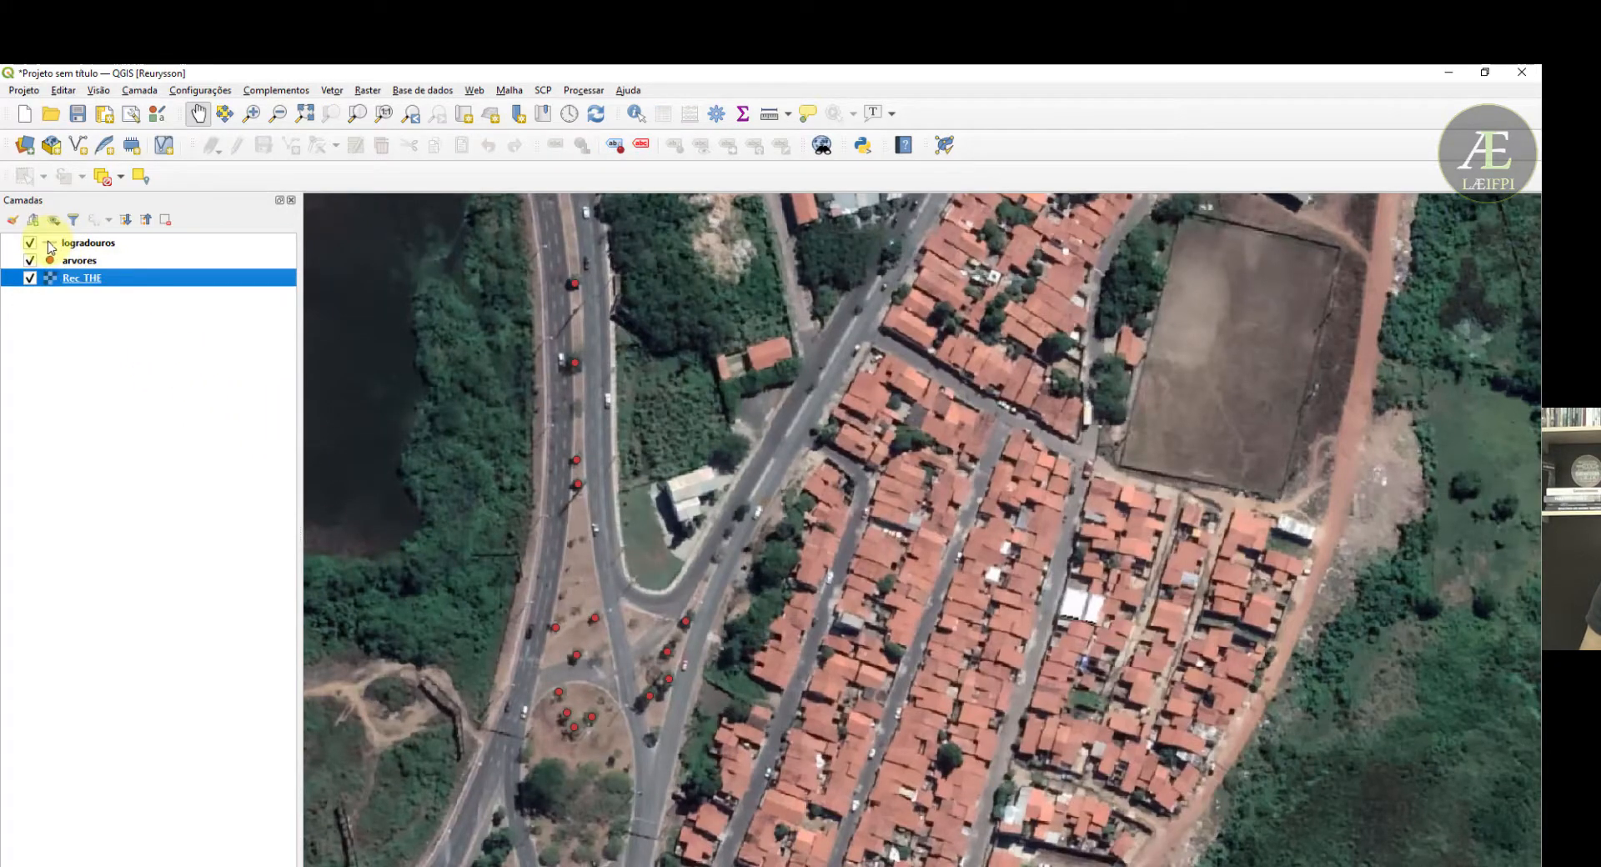
{"action": "left_click", "coordinate": [51, 246]}
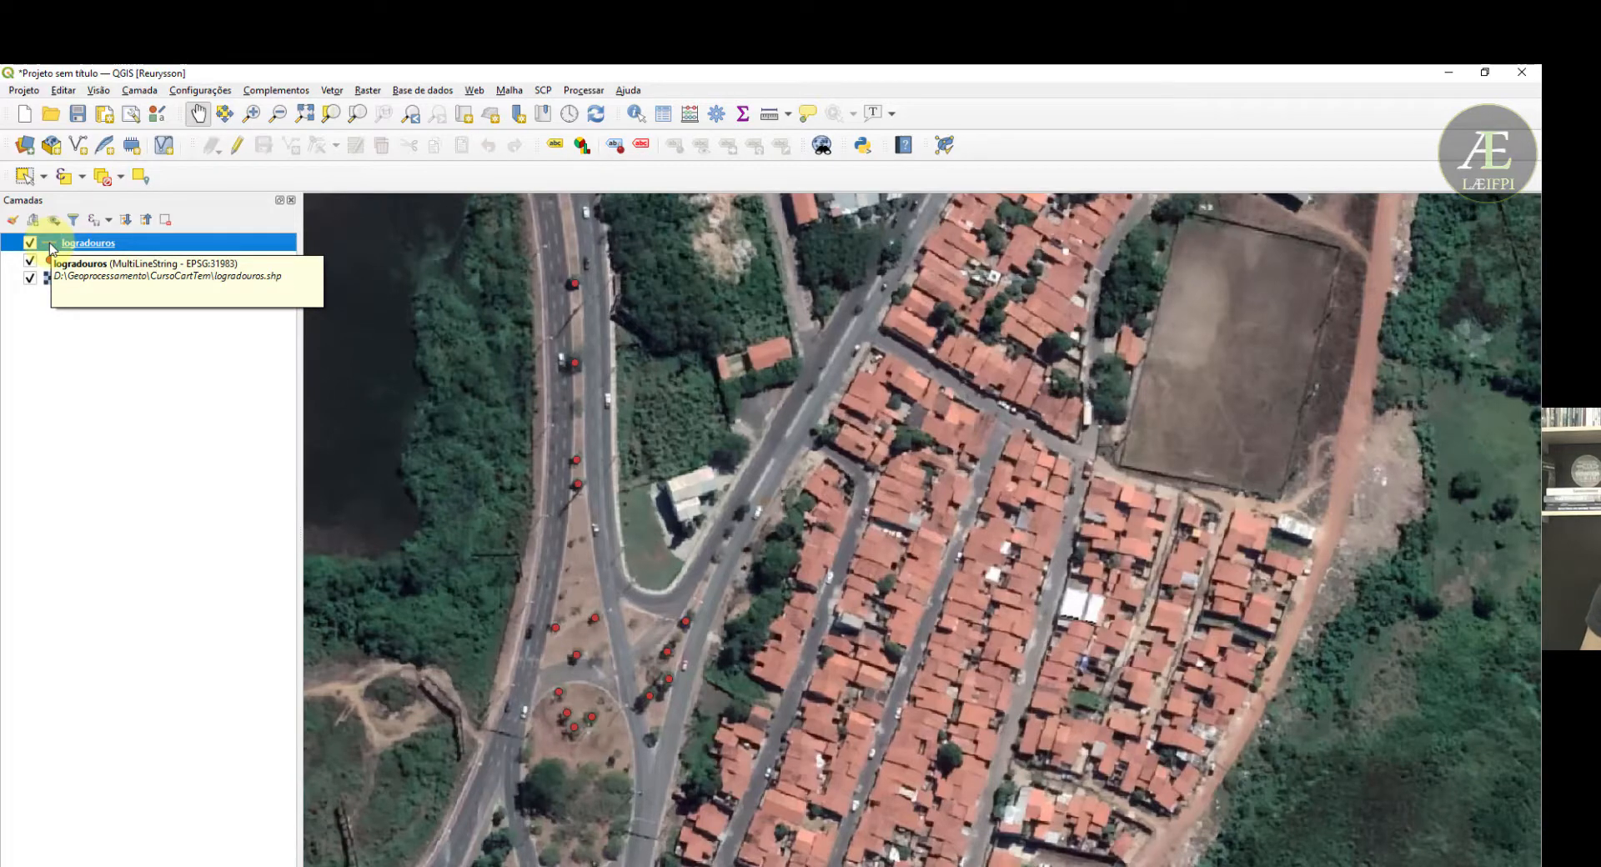
{"action": "left_click", "coordinate": [77, 262]}
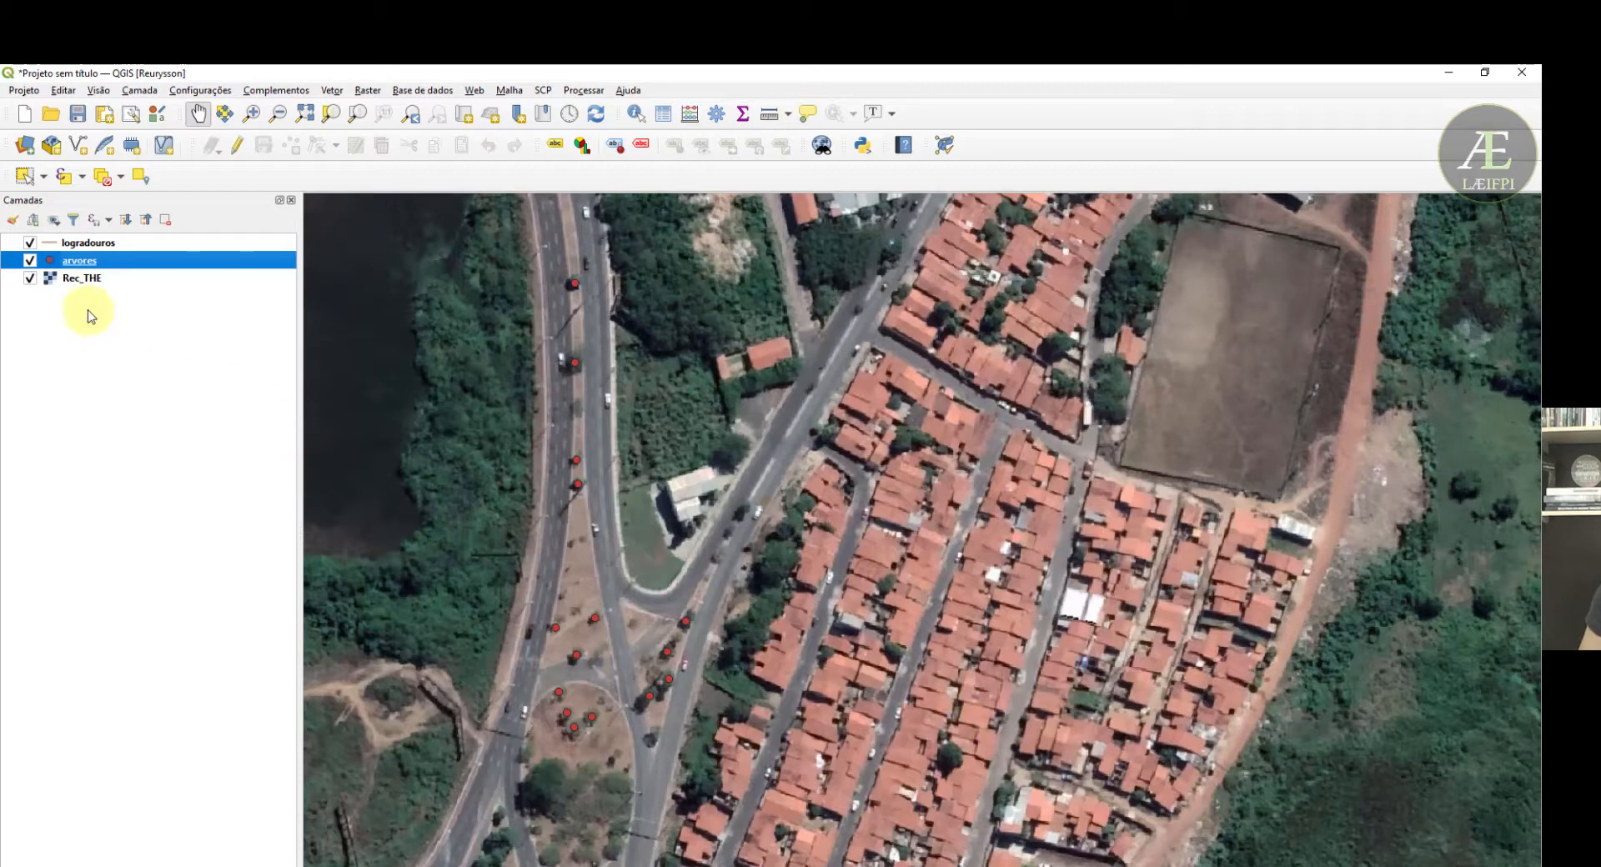
- Set the logradouros layer's line symbol colour to red in its symbology properties and apply it
{"action": "left_click", "coordinate": [47, 244]}
{"action": "right_click", "coordinate": [47, 245]}
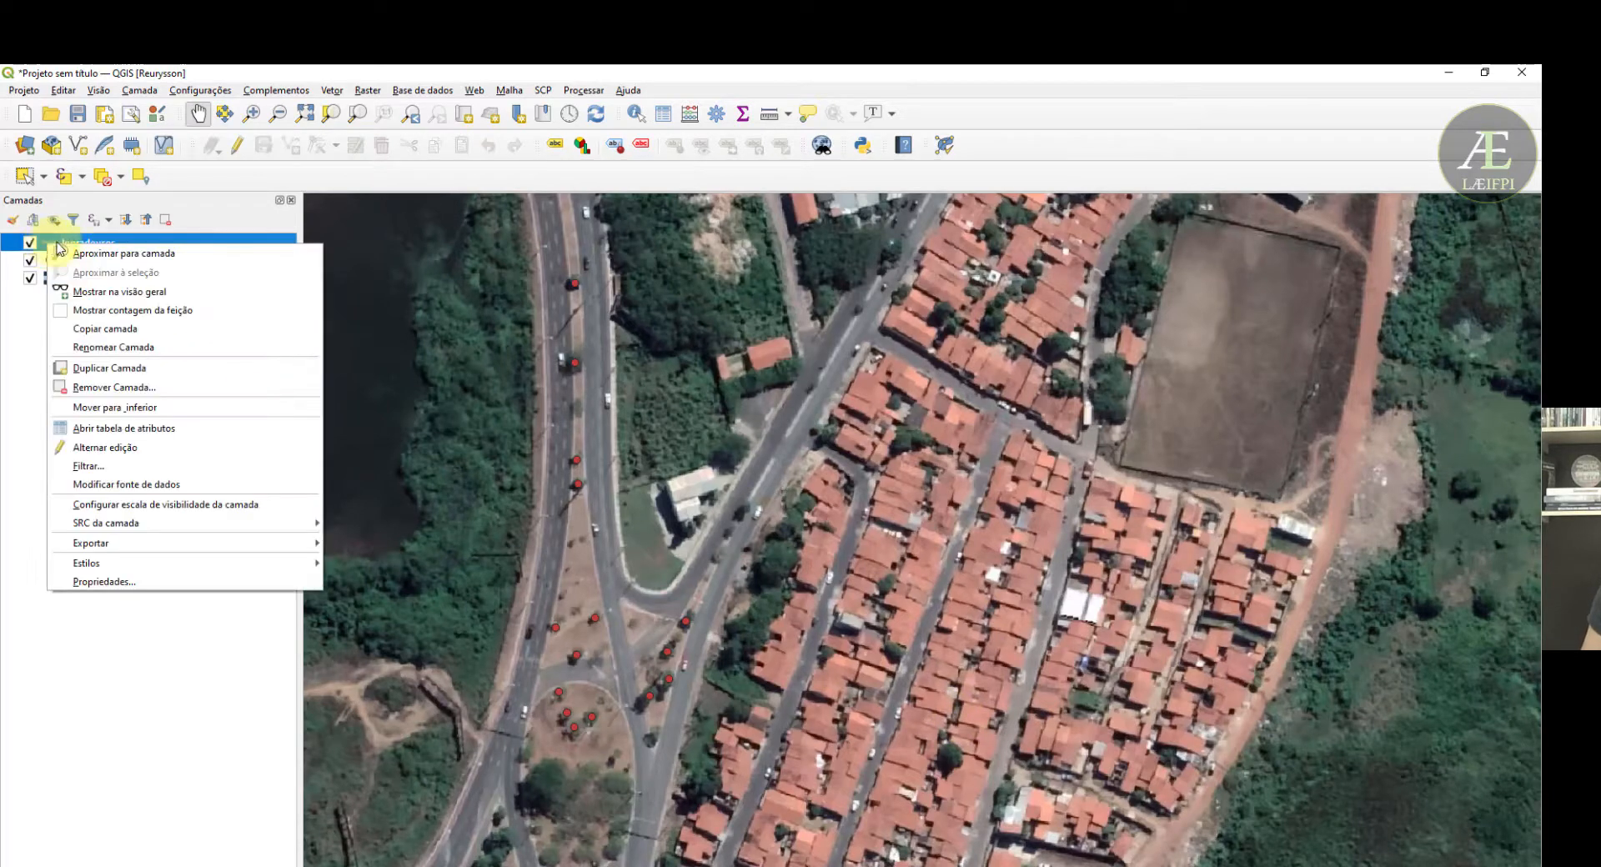
{"action": "left_click", "coordinate": [206, 587]}
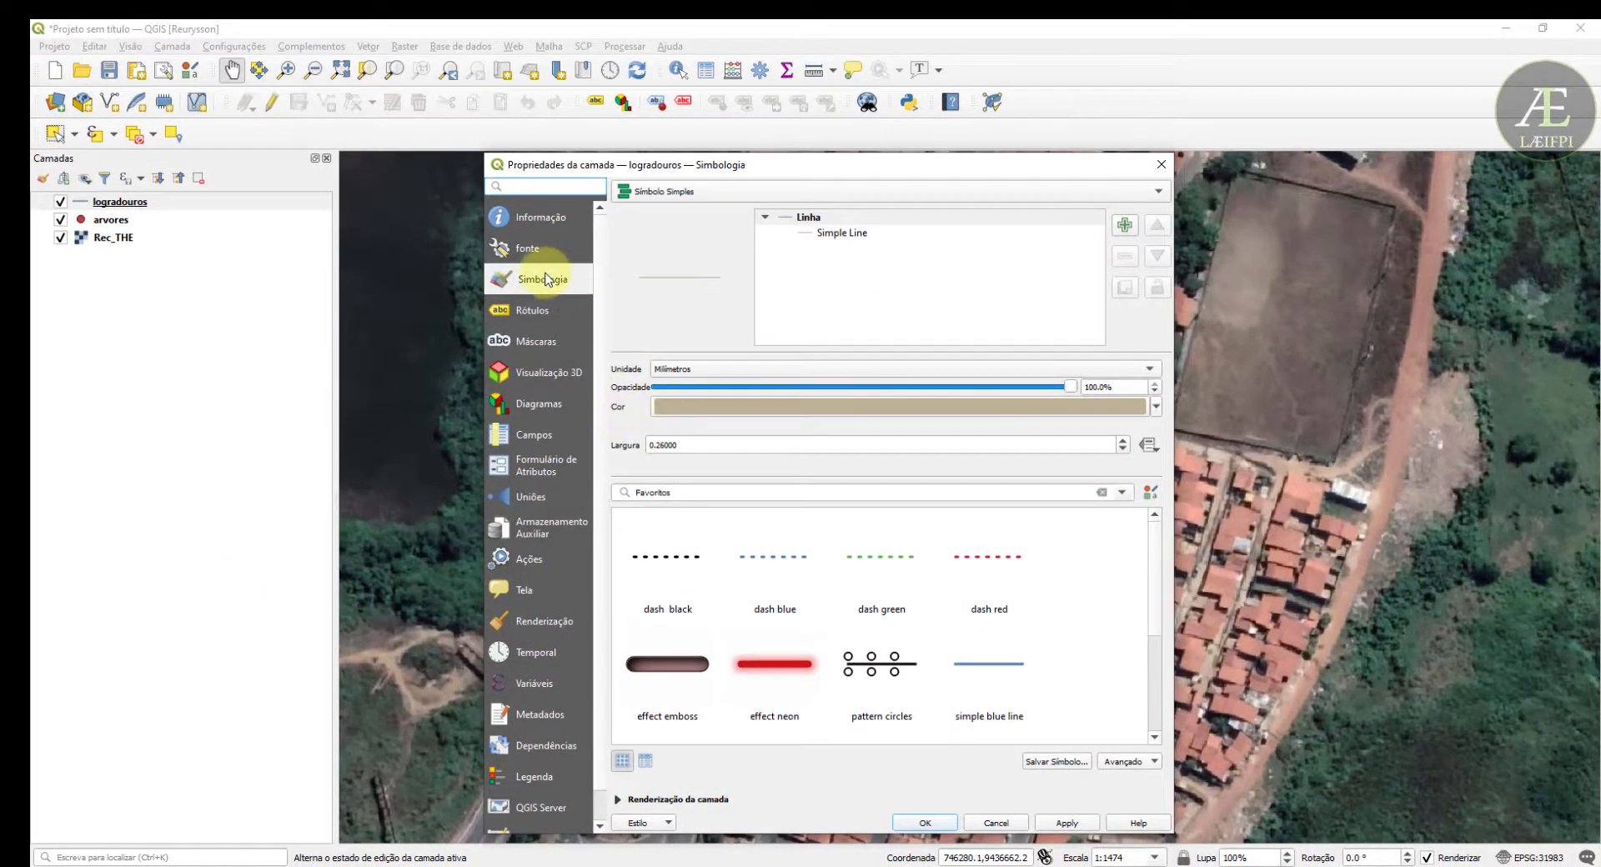
{"action": "left_click", "coordinate": [1157, 407]}
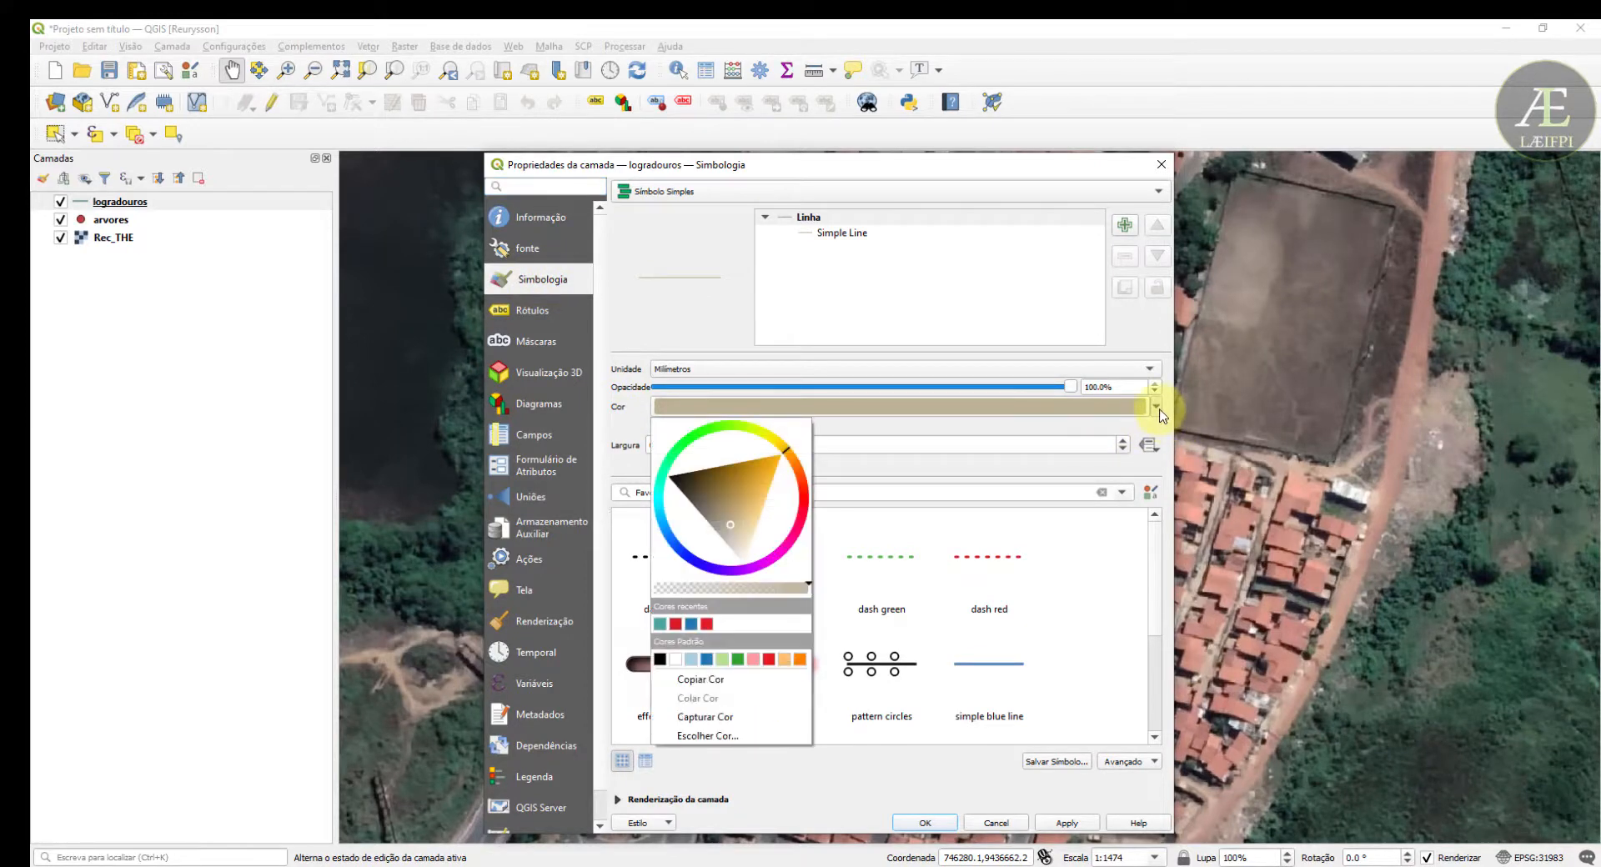
{"action": "left_click", "coordinate": [773, 661]}
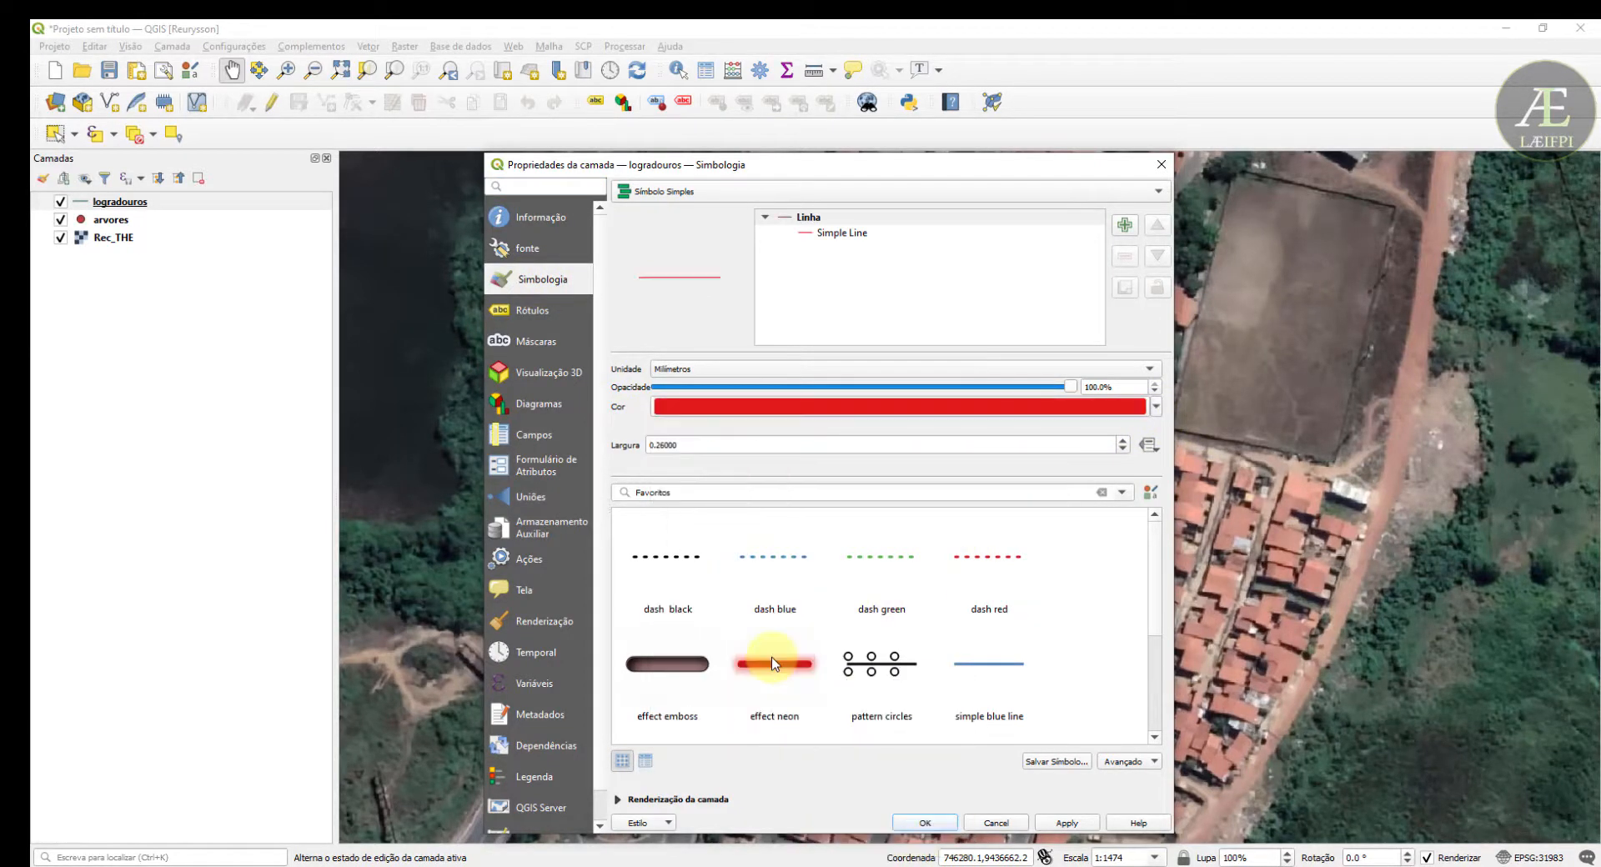
{"action": "left_click", "coordinate": [1069, 824]}
{"action": "left_click", "coordinate": [925, 823]}
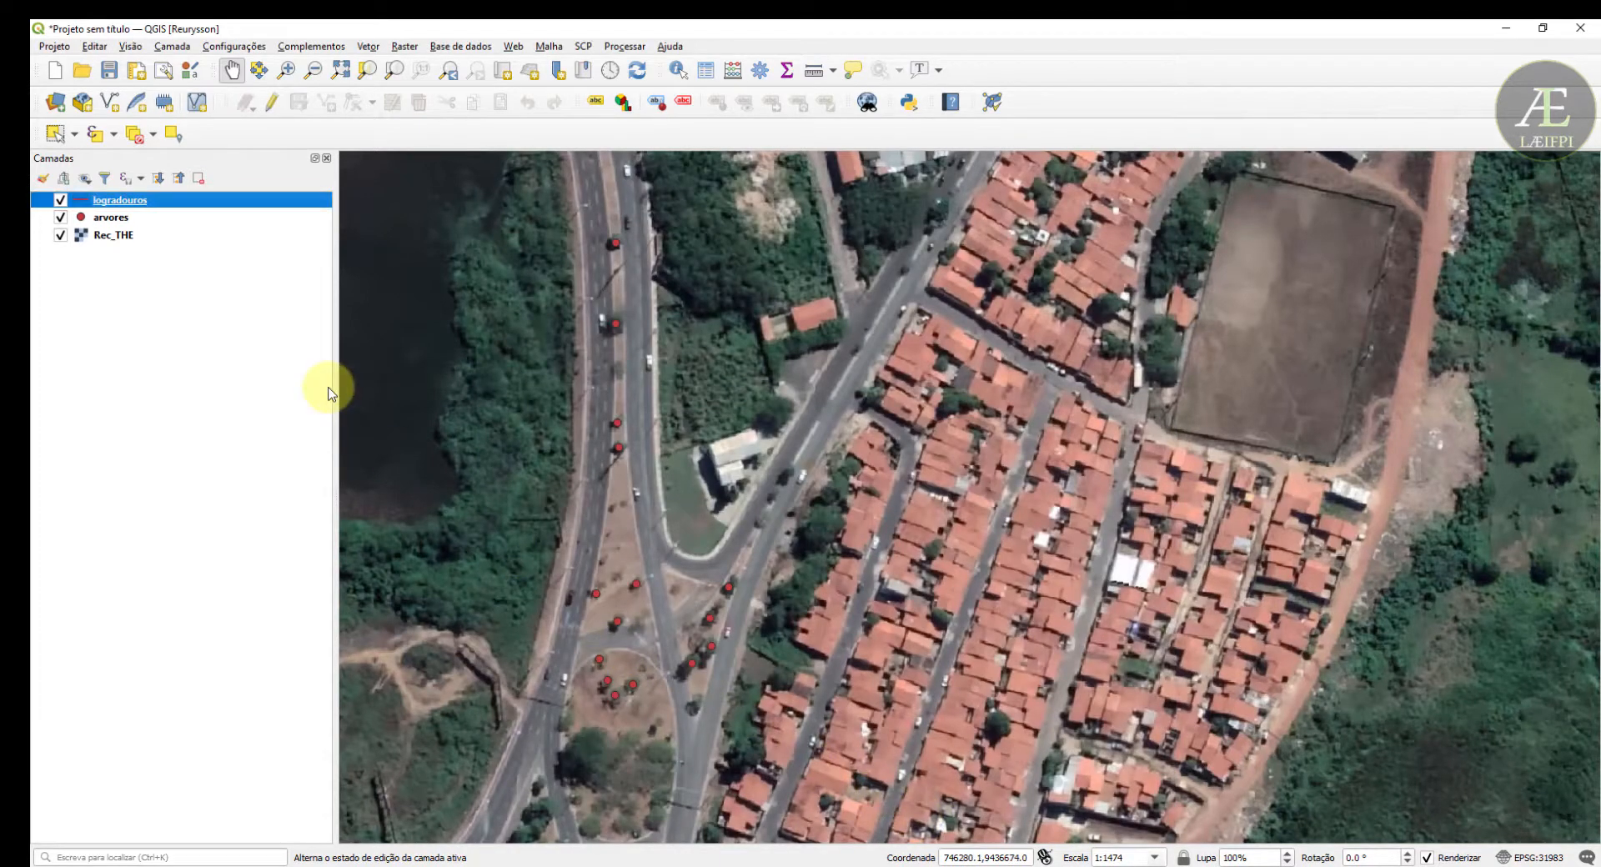
- Turn on editing for the logradouros layer
{"action": "left_click_drag", "start_coordinate": [894, 539], "coordinate": [825, 399]}
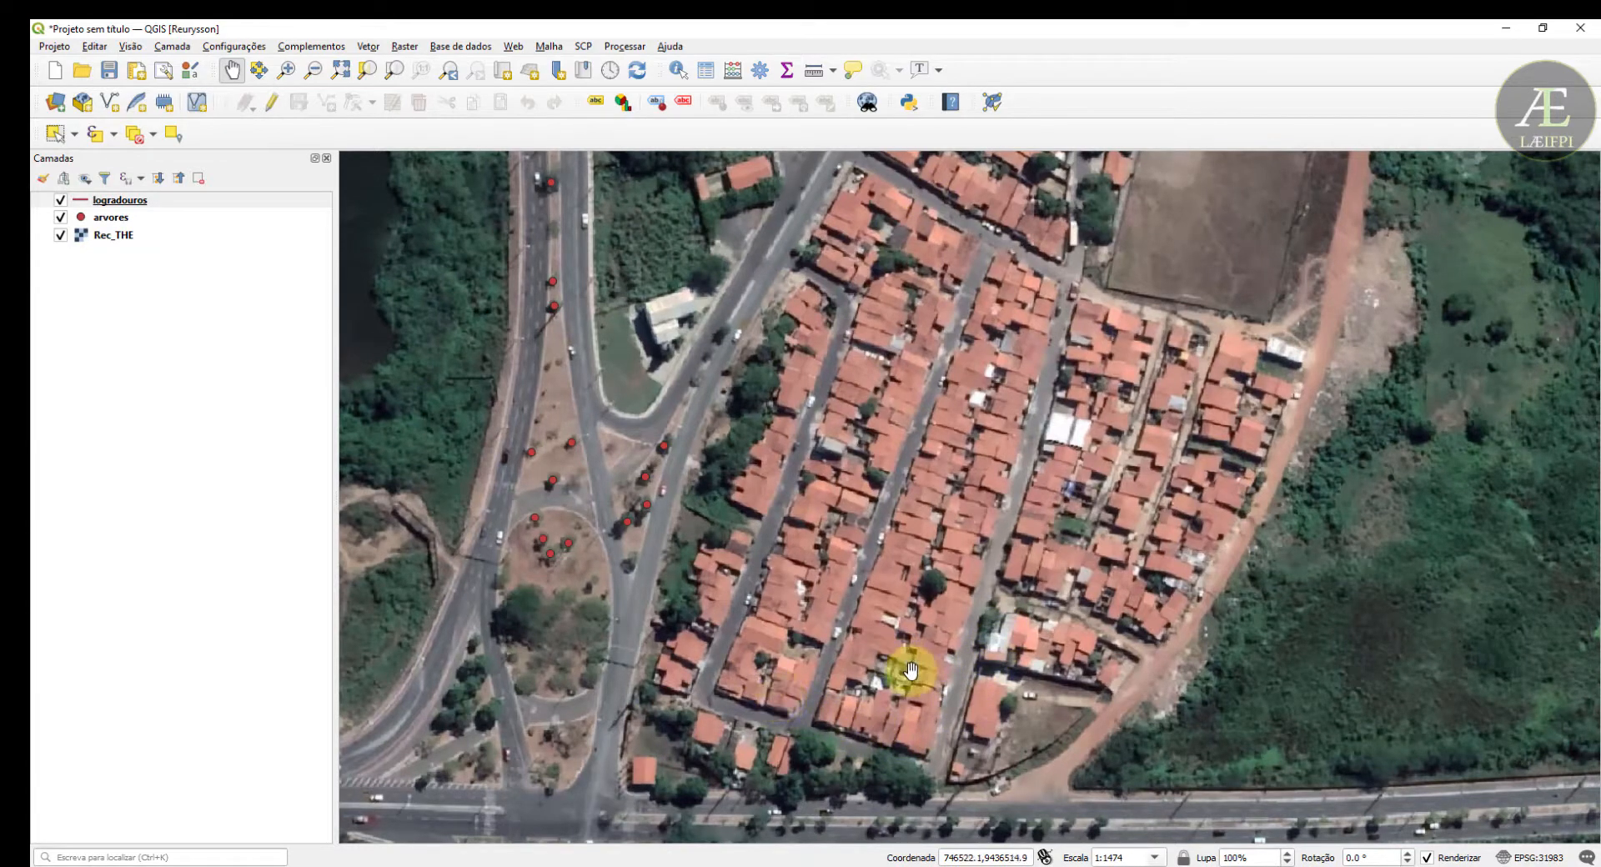
{"action": "left_click", "coordinate": [140, 206]}
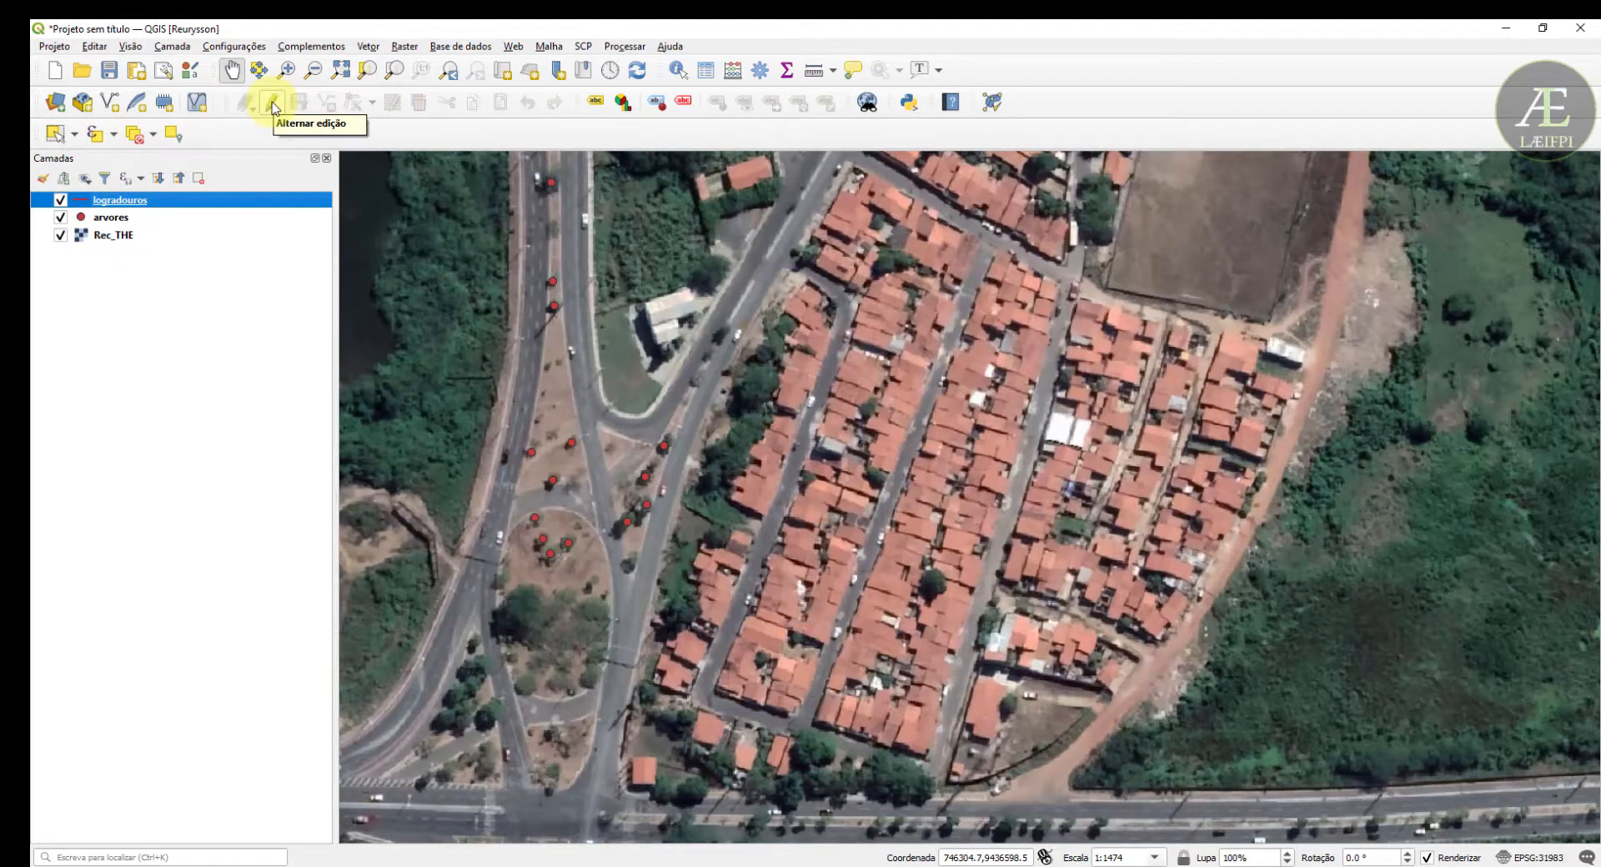
{"action": "left_click", "coordinate": [184, 47]}
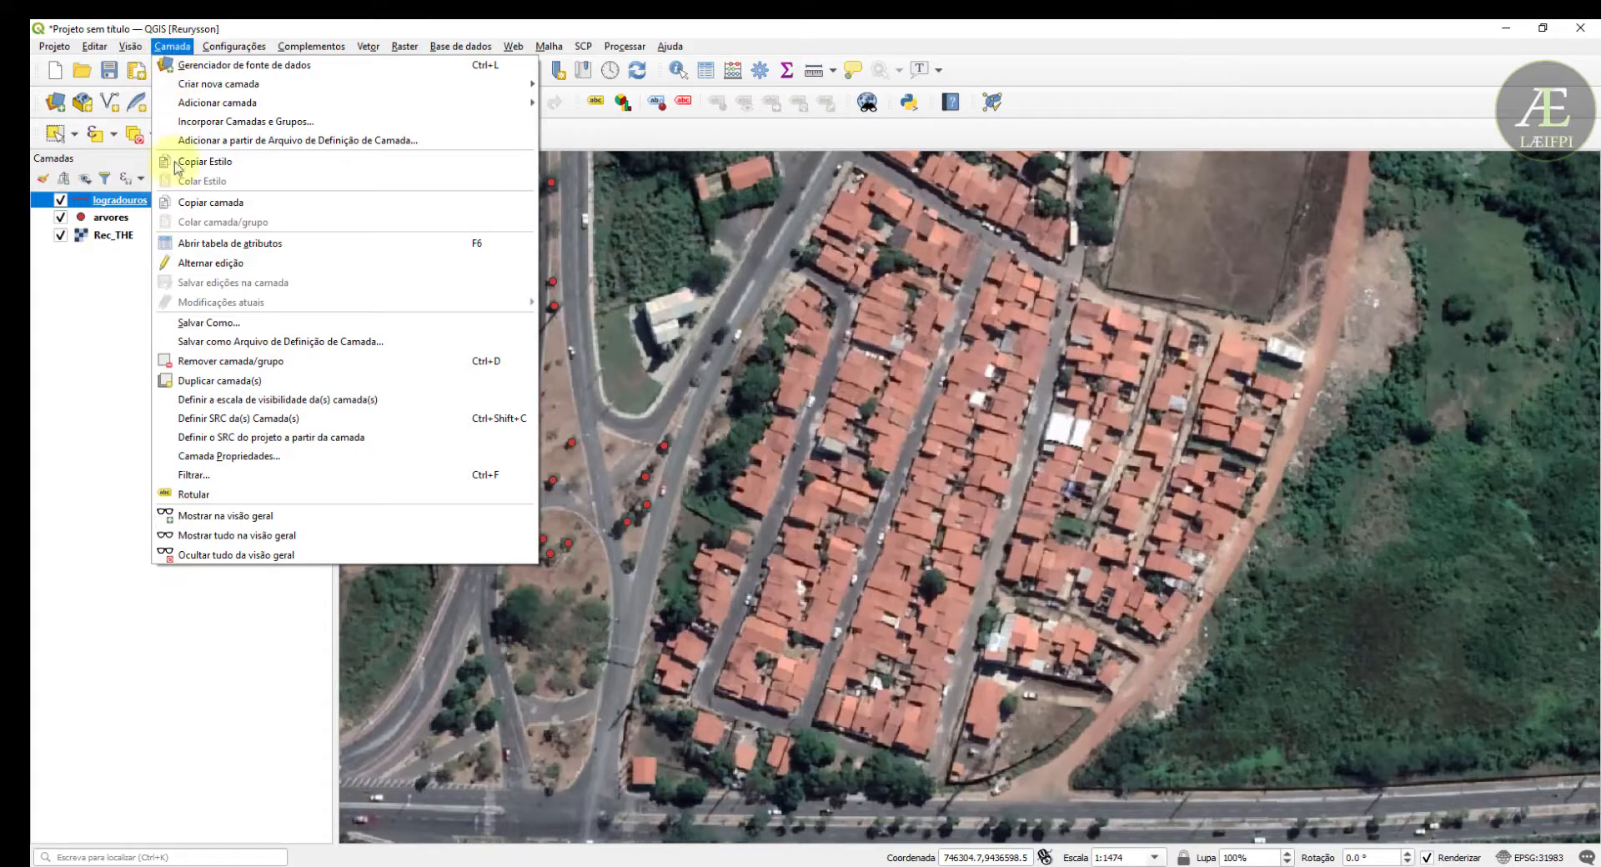
{"action": "left_click", "coordinate": [200, 265]}
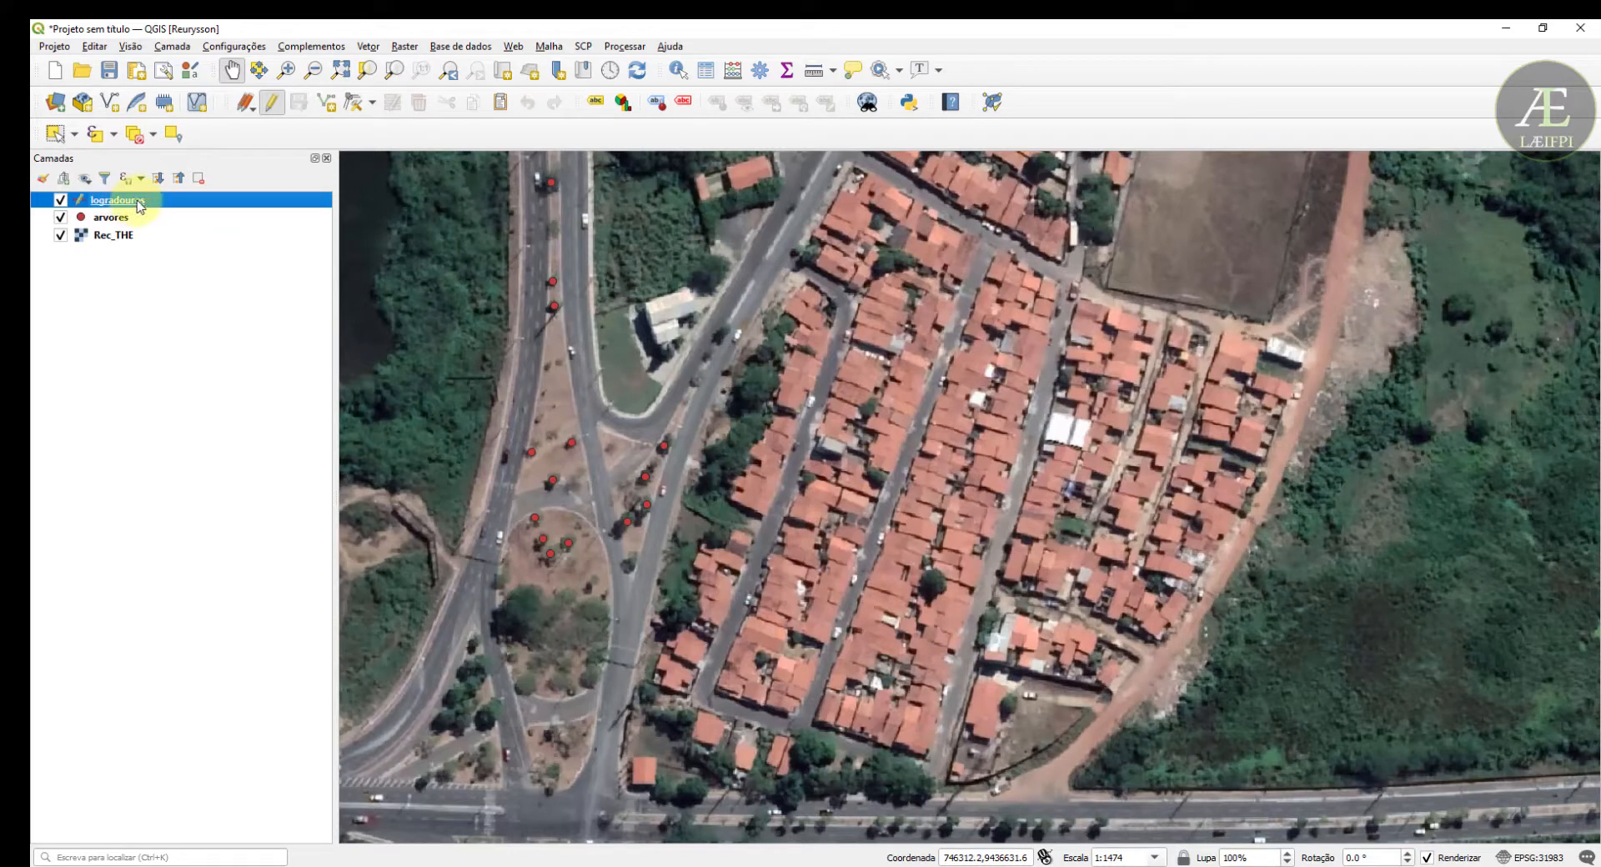
- Trace the straight middle street of the housing block as a logradouros line, from its south junction to the north cross street, leaving its id empty
{"action": "left_click", "coordinate": [325, 107]}
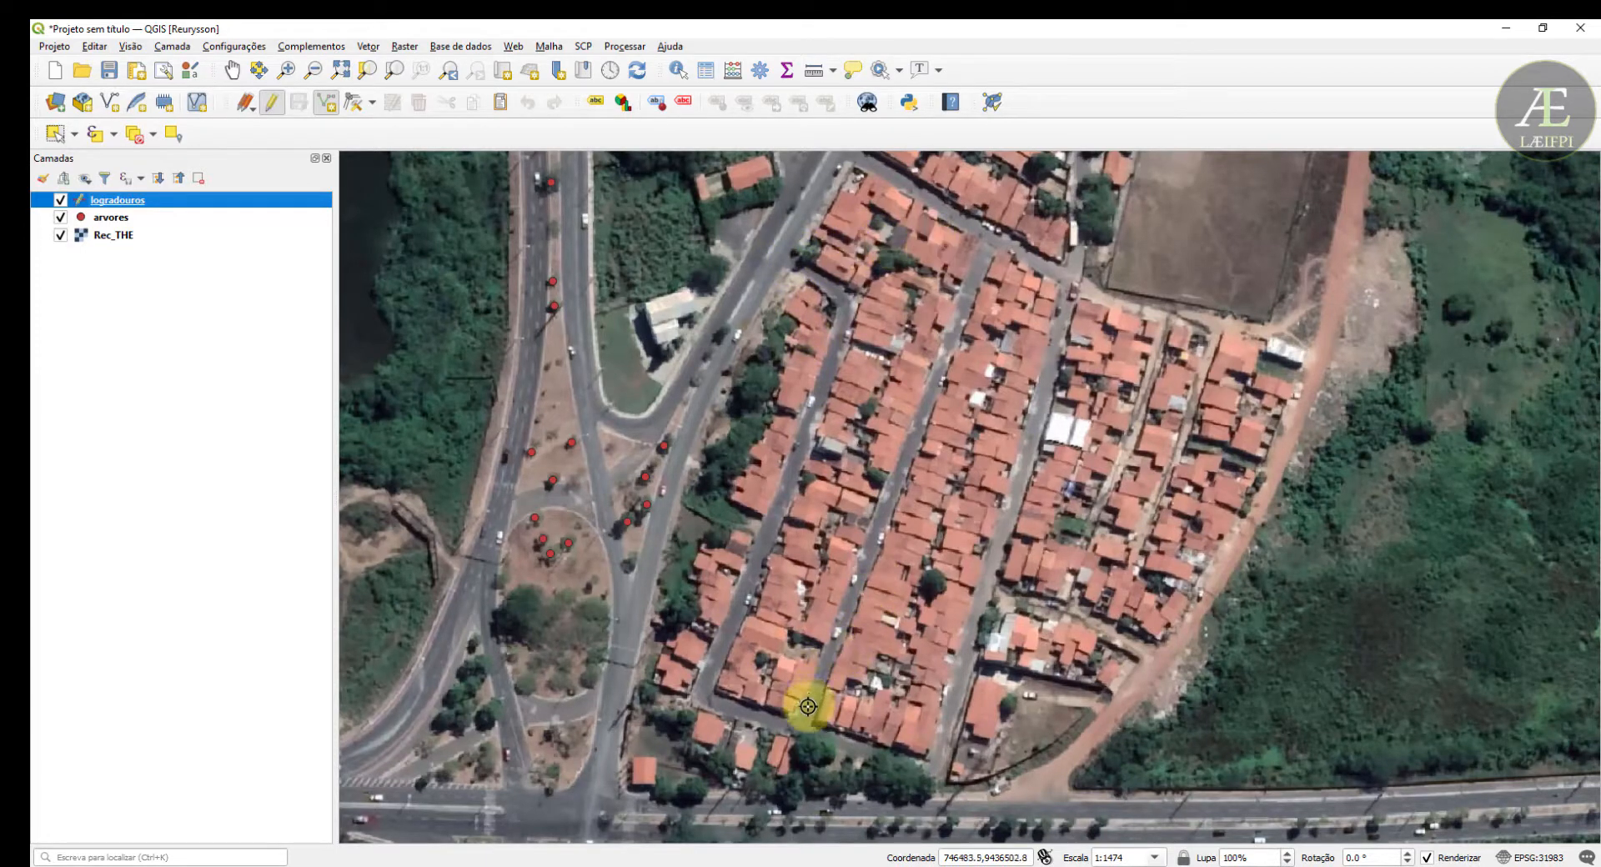
{"action": "scroll", "coordinate": [808, 706], "scroll_direction": "up", "scroll_amount": 1}
{"action": "scroll", "coordinate": [813, 721], "scroll_direction": "down", "scroll_amount": 1}
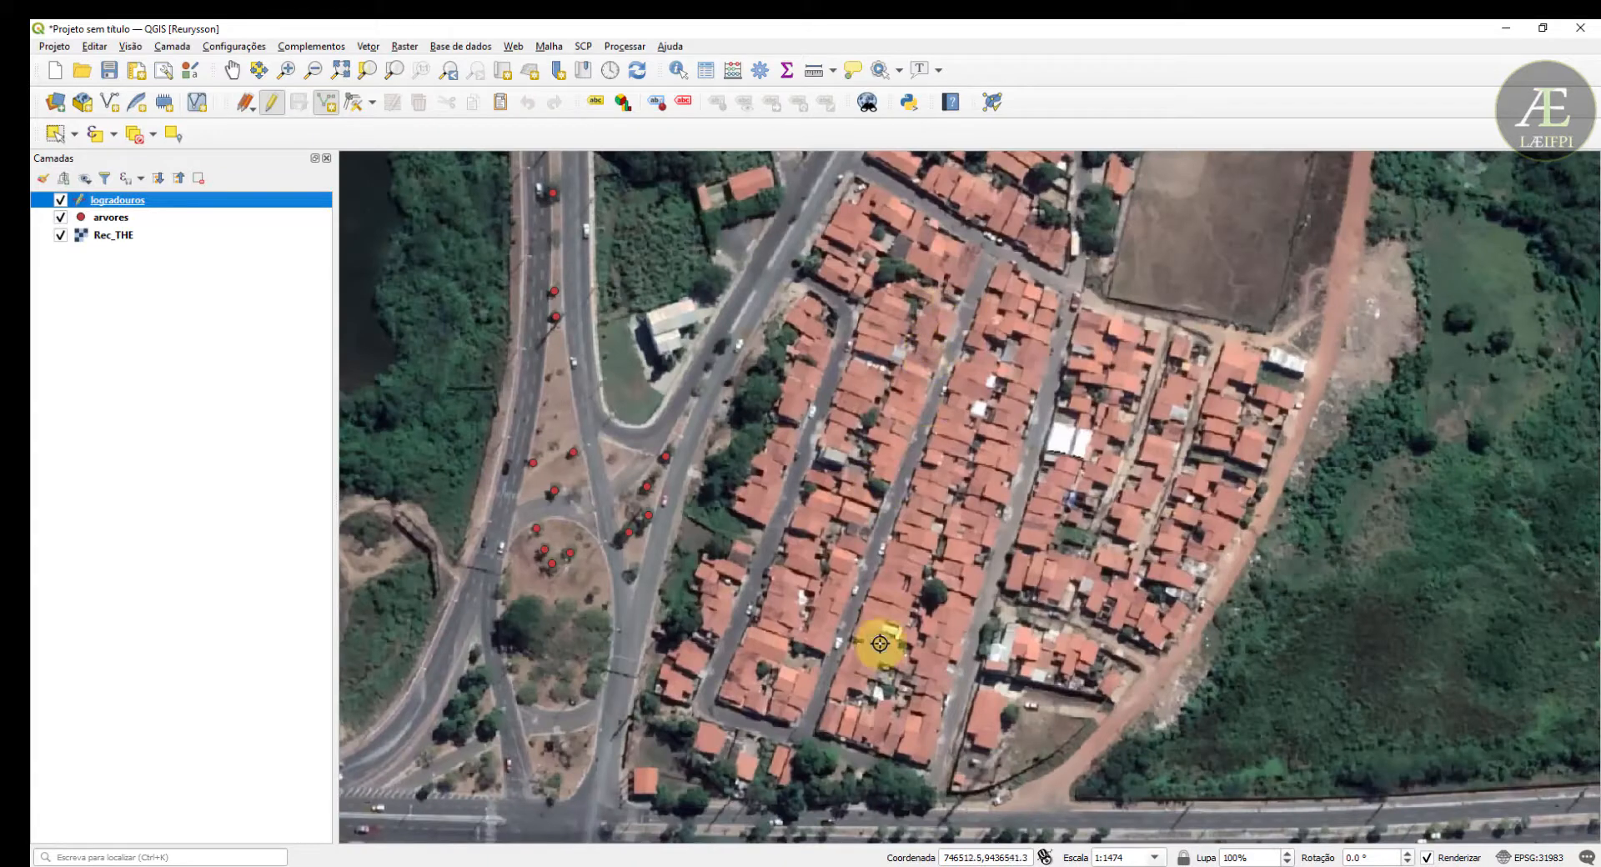
{"action": "scroll", "coordinate": [805, 739], "scroll_direction": "up", "scroll_amount": 1}
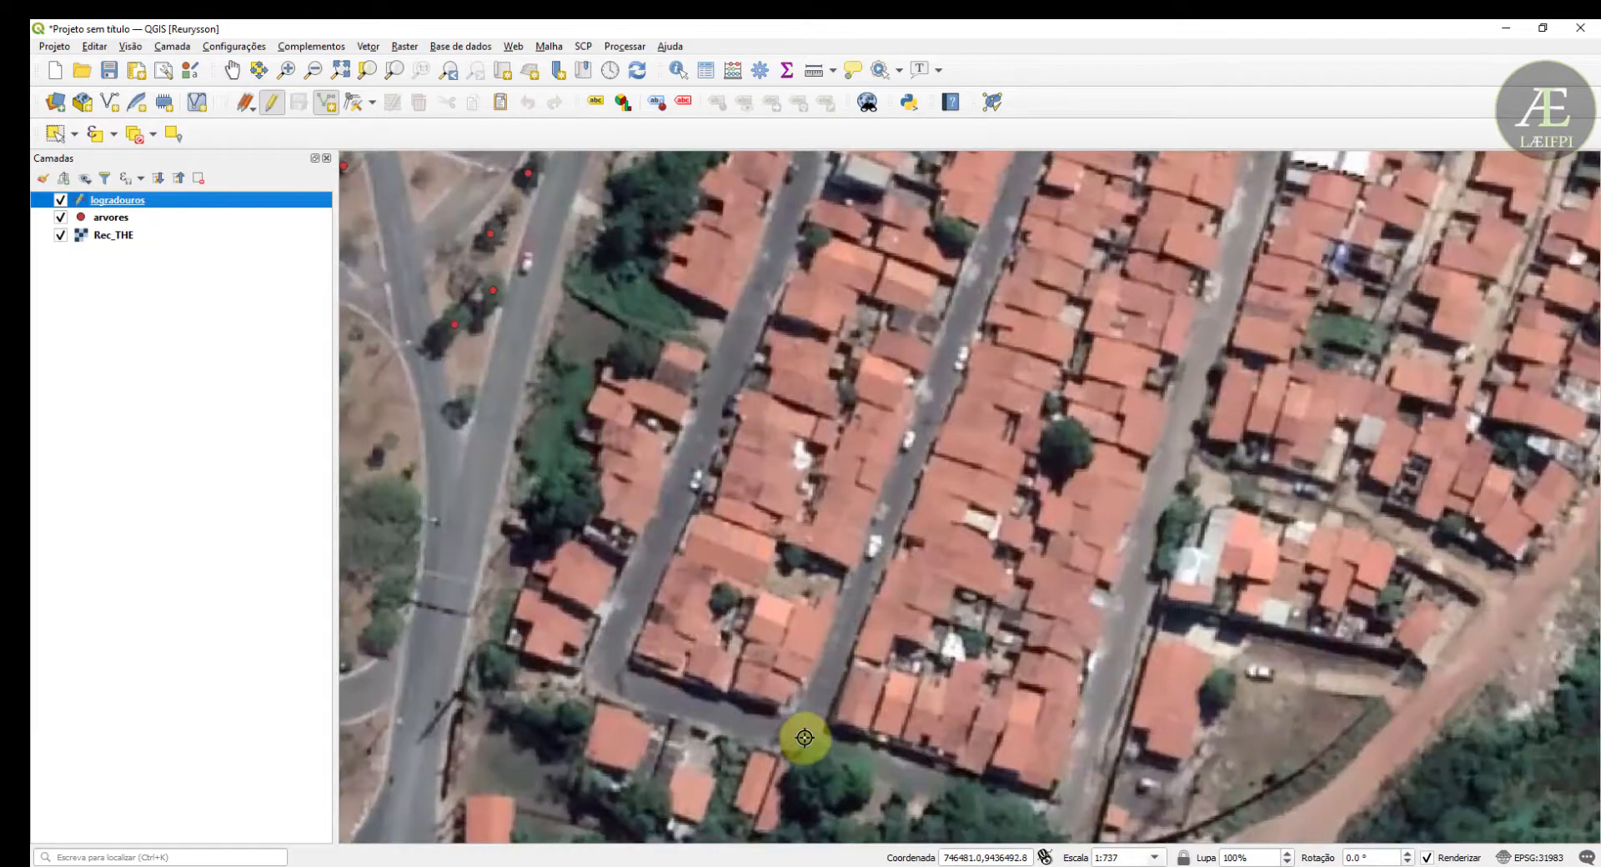
{"action": "left_click", "coordinate": [802, 737]}
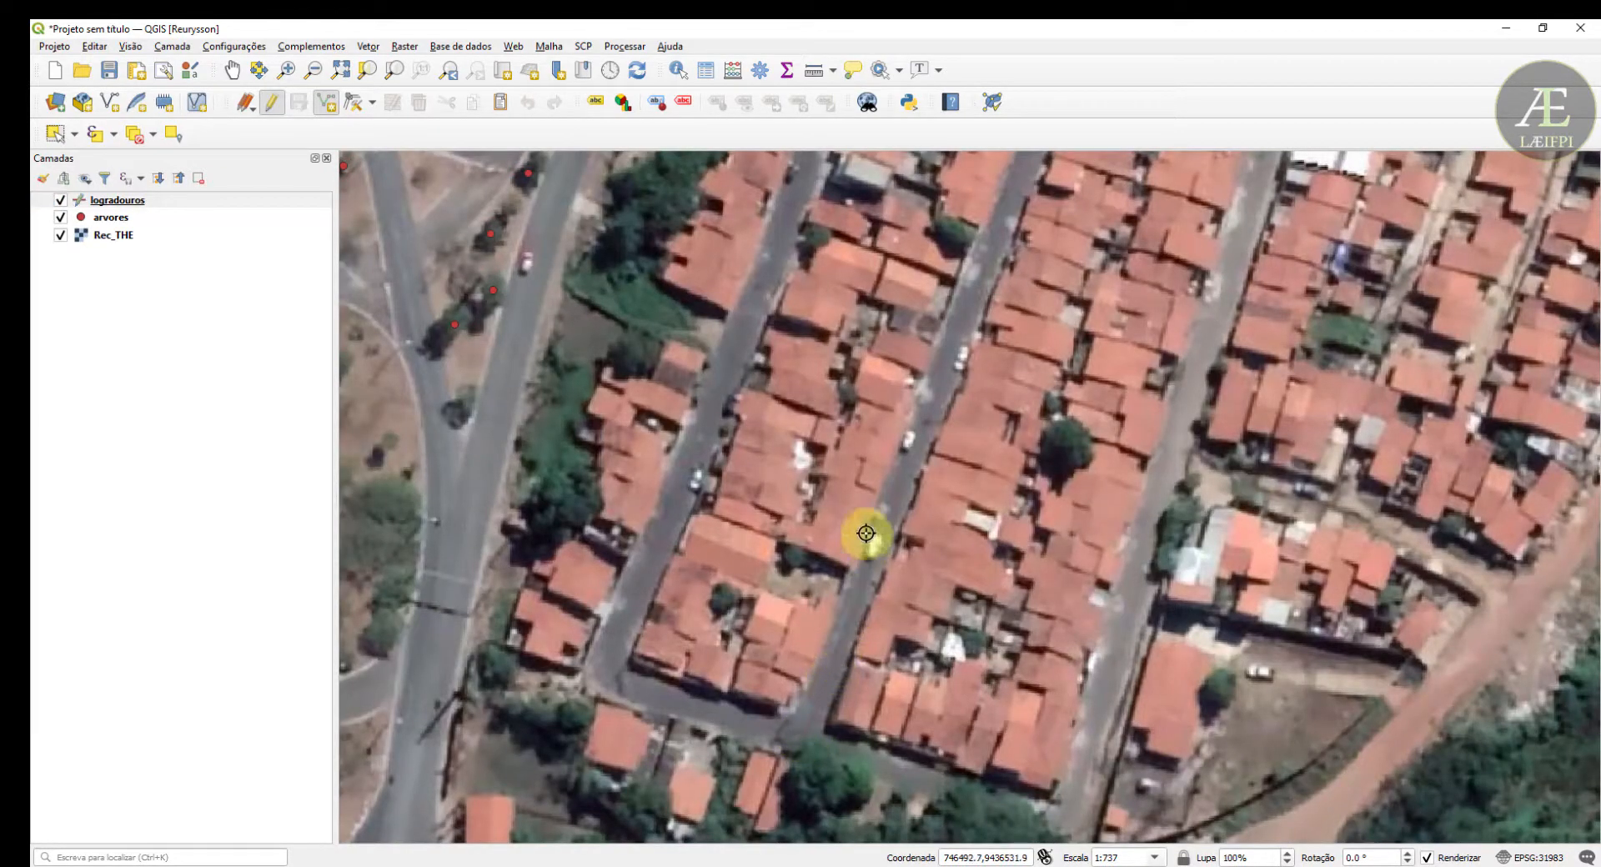
{"action": "scroll", "coordinate": [919, 435], "scroll_direction": "down", "scroll_amount": 1}
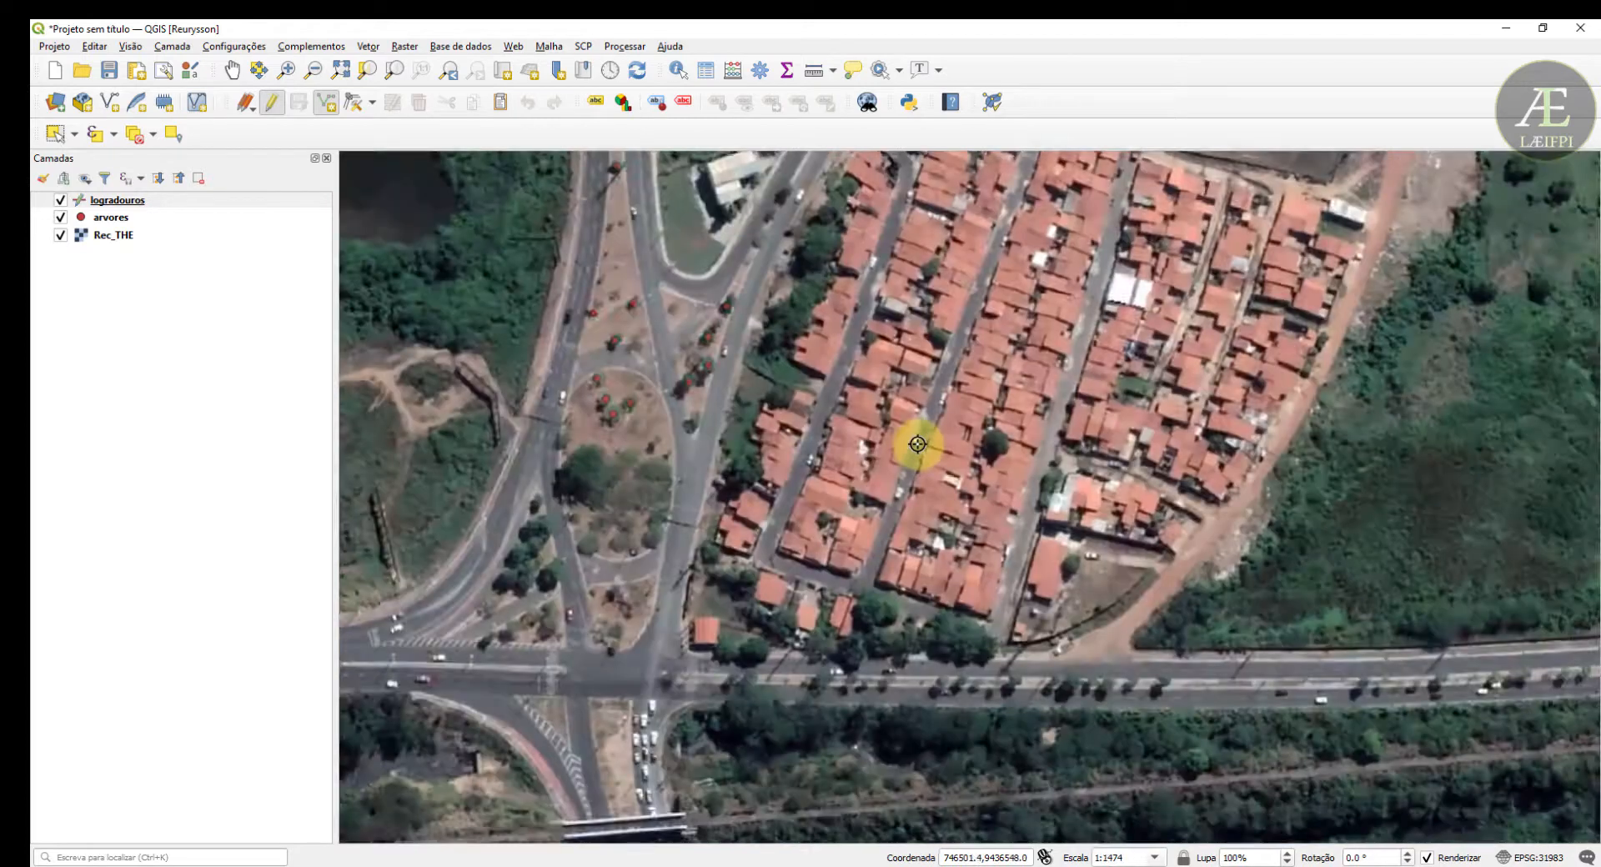
{"action": "scroll", "coordinate": [919, 435], "scroll_direction": "up", "scroll_amount": 1}
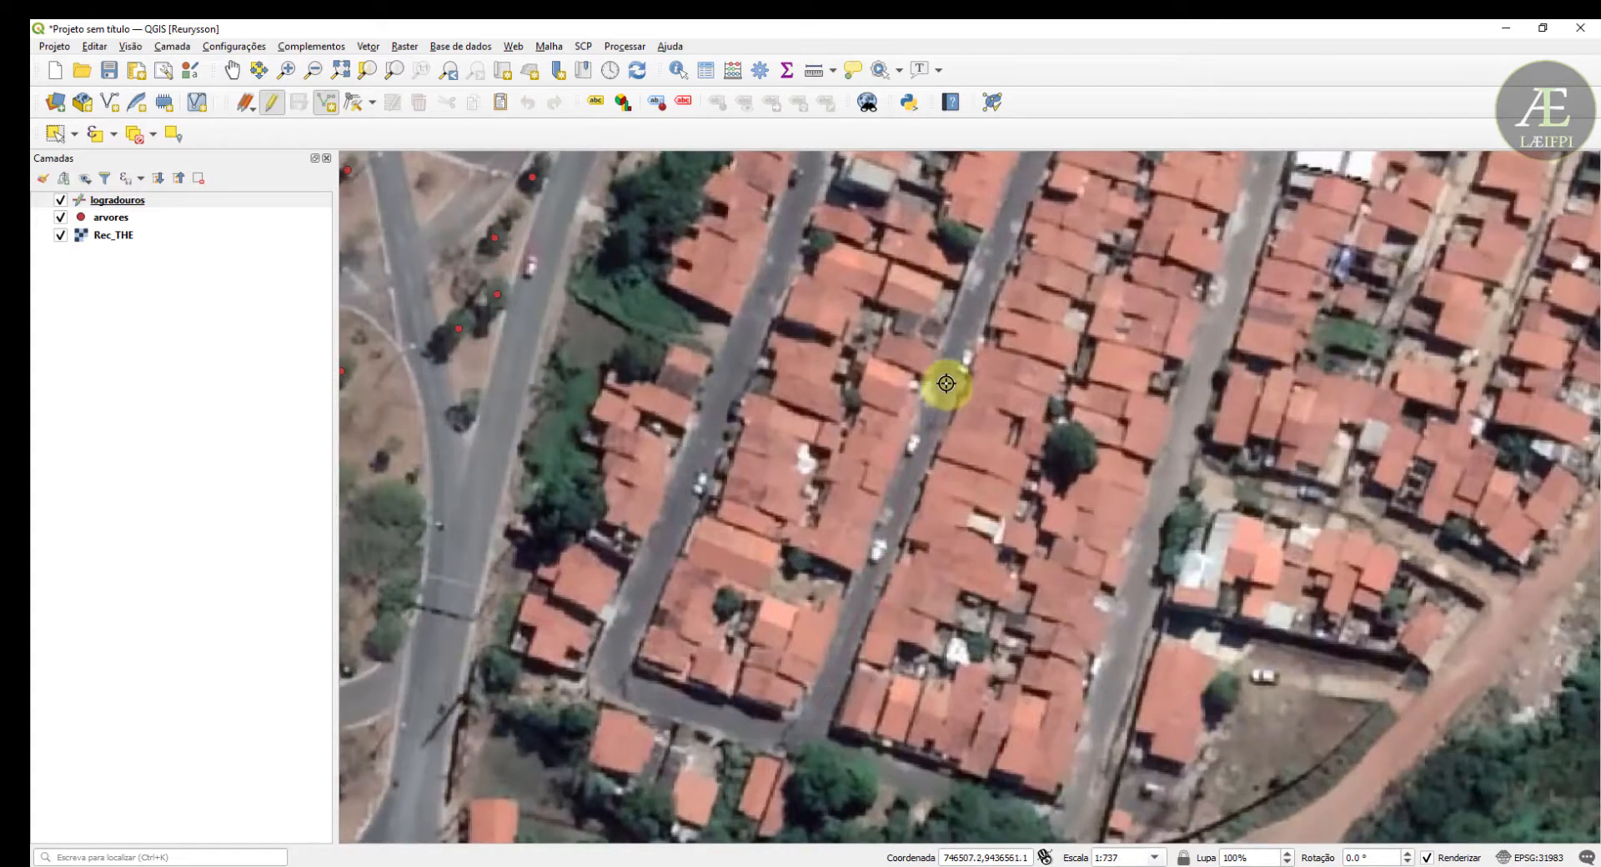
{"action": "scroll", "coordinate": [945, 382], "scroll_direction": "down", "scroll_amount": 2}
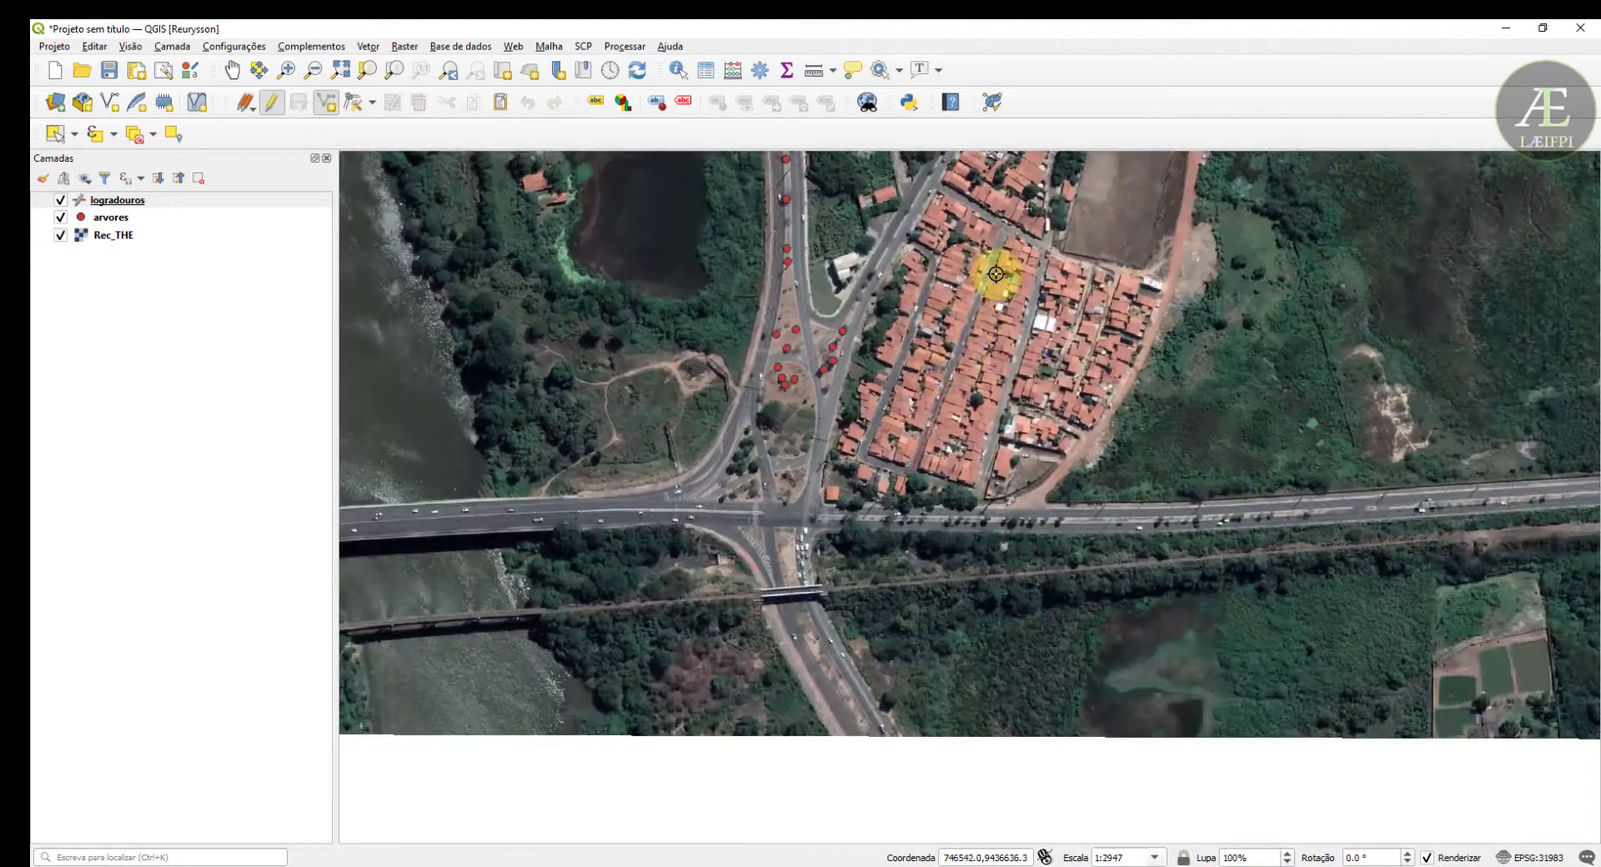
{"action": "scroll", "coordinate": [1013, 227], "scroll_direction": "up", "scroll_amount": 2}
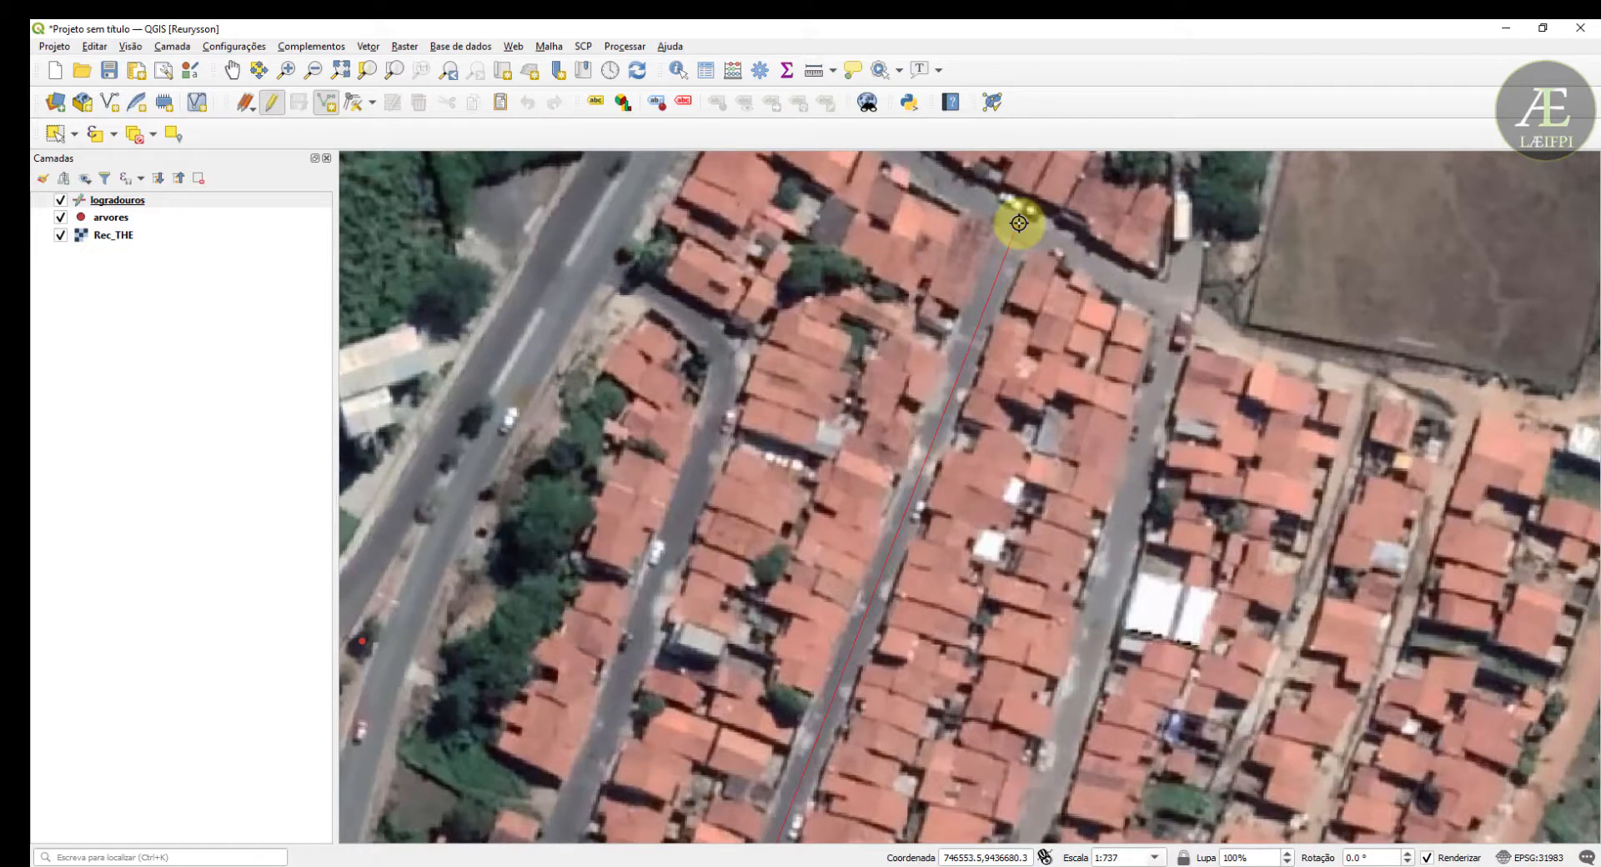
{"action": "right_click", "coordinate": [1019, 223]}
{"action": "mouse_move", "coordinate": [1032, 258]}
{"action": "left_mouse_down"}
{"action": "mouse_move", "coordinate": [1083, 540]}
{"action": "mouse_move", "coordinate": [908, 397]}
{"action": "mouse_move", "coordinate": [836, 309]}
{"action": "left_mouse_up"}
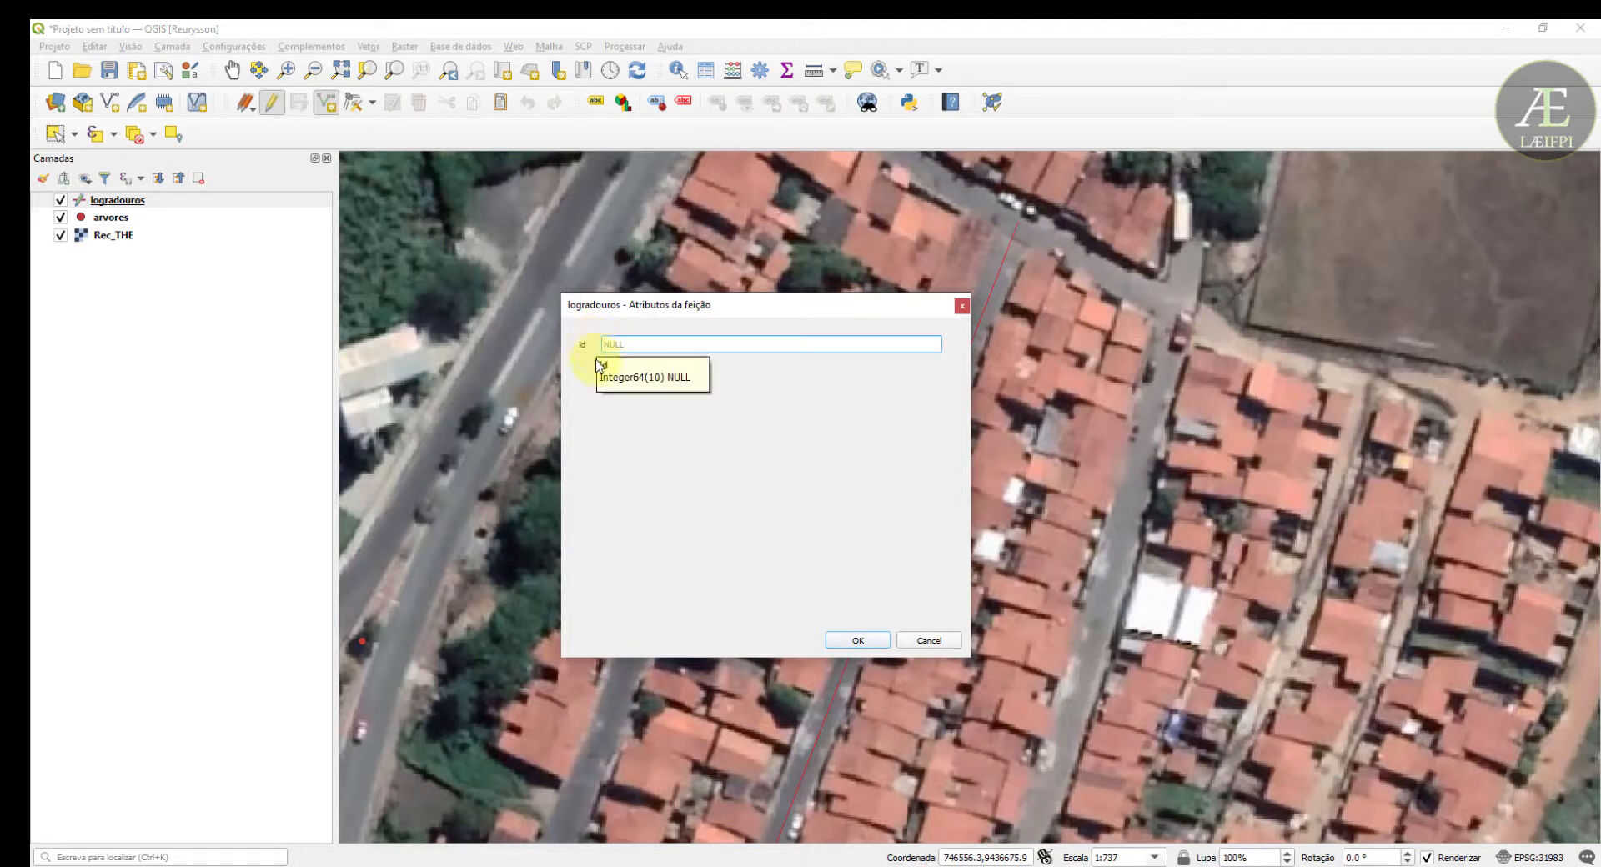
{"action": "left_click", "coordinate": [858, 640]}
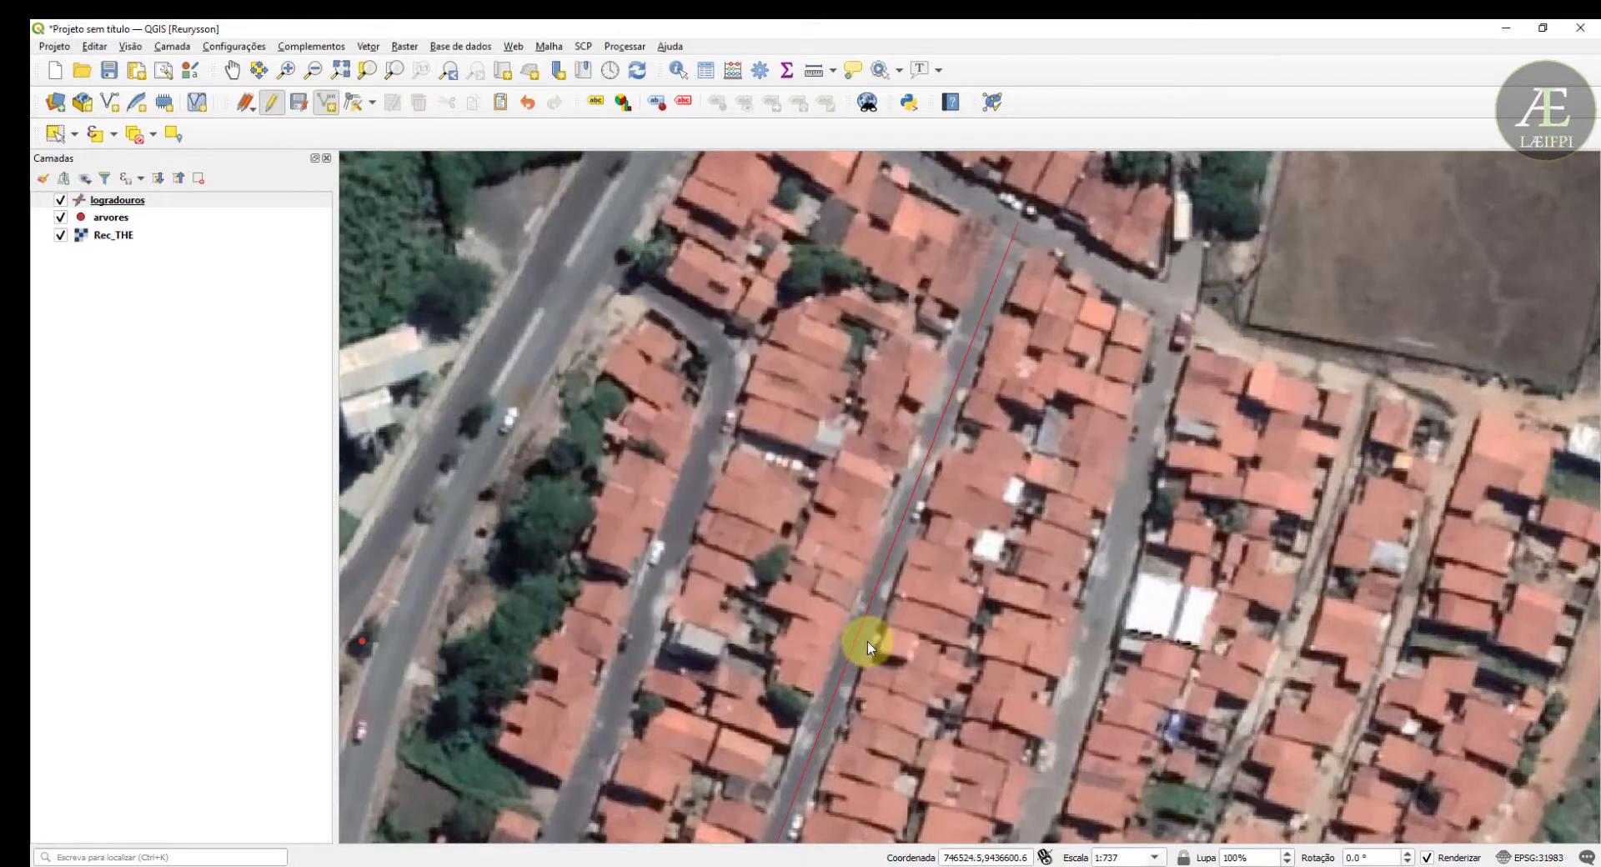
- Examine the traced street line and tree points with the Rec_THE raster hidden and reshown
{"action": "scroll", "coordinate": [858, 630], "scroll_direction": "down", "scroll_amount": 2}
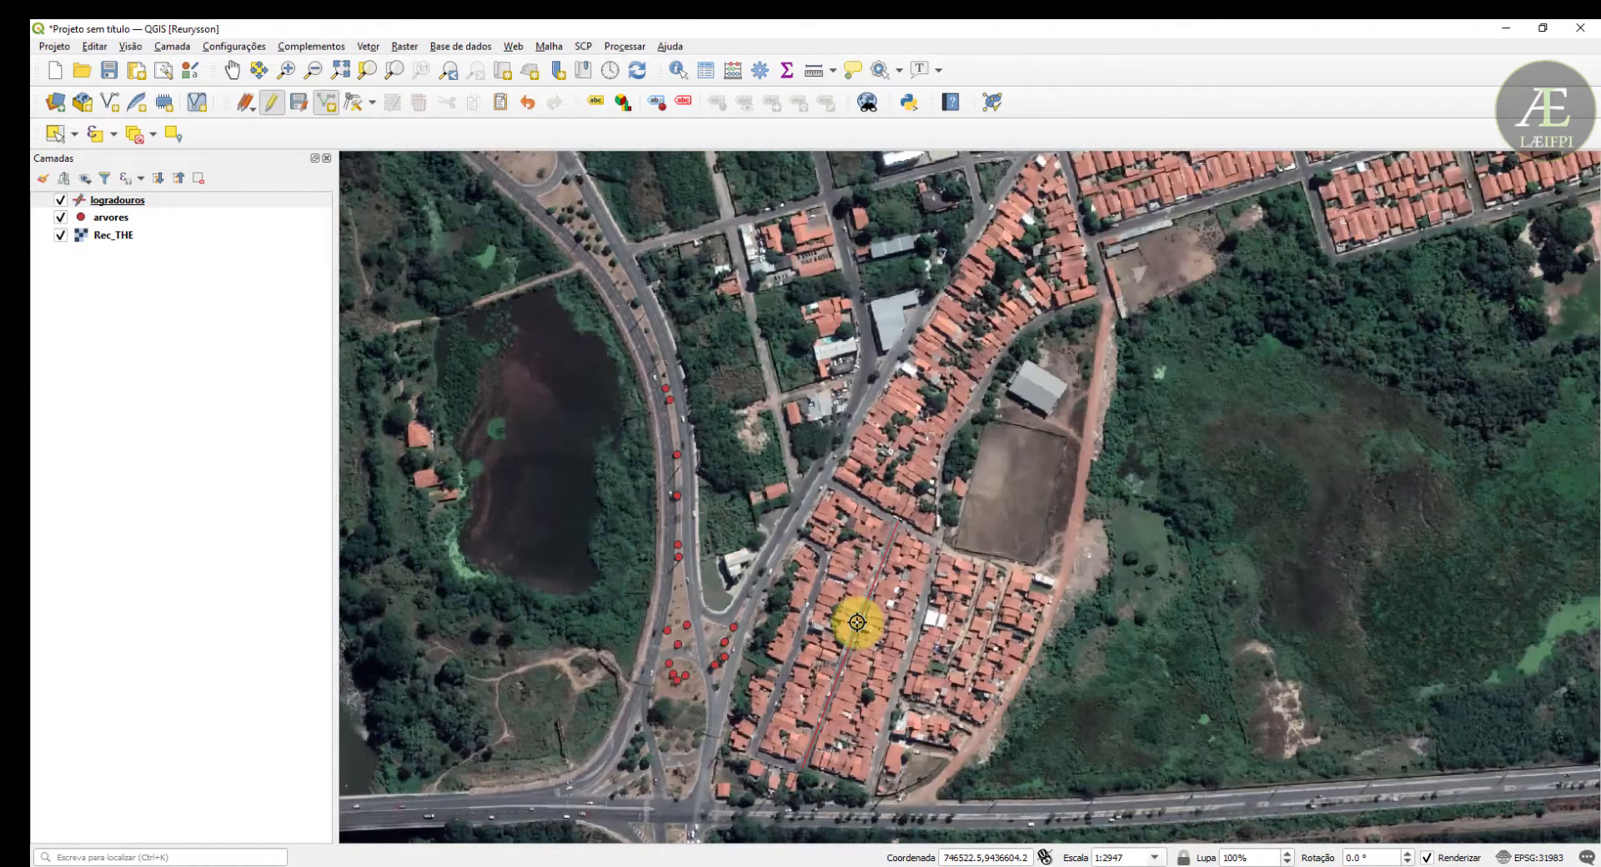
{"action": "left_click", "coordinate": [60, 235]}
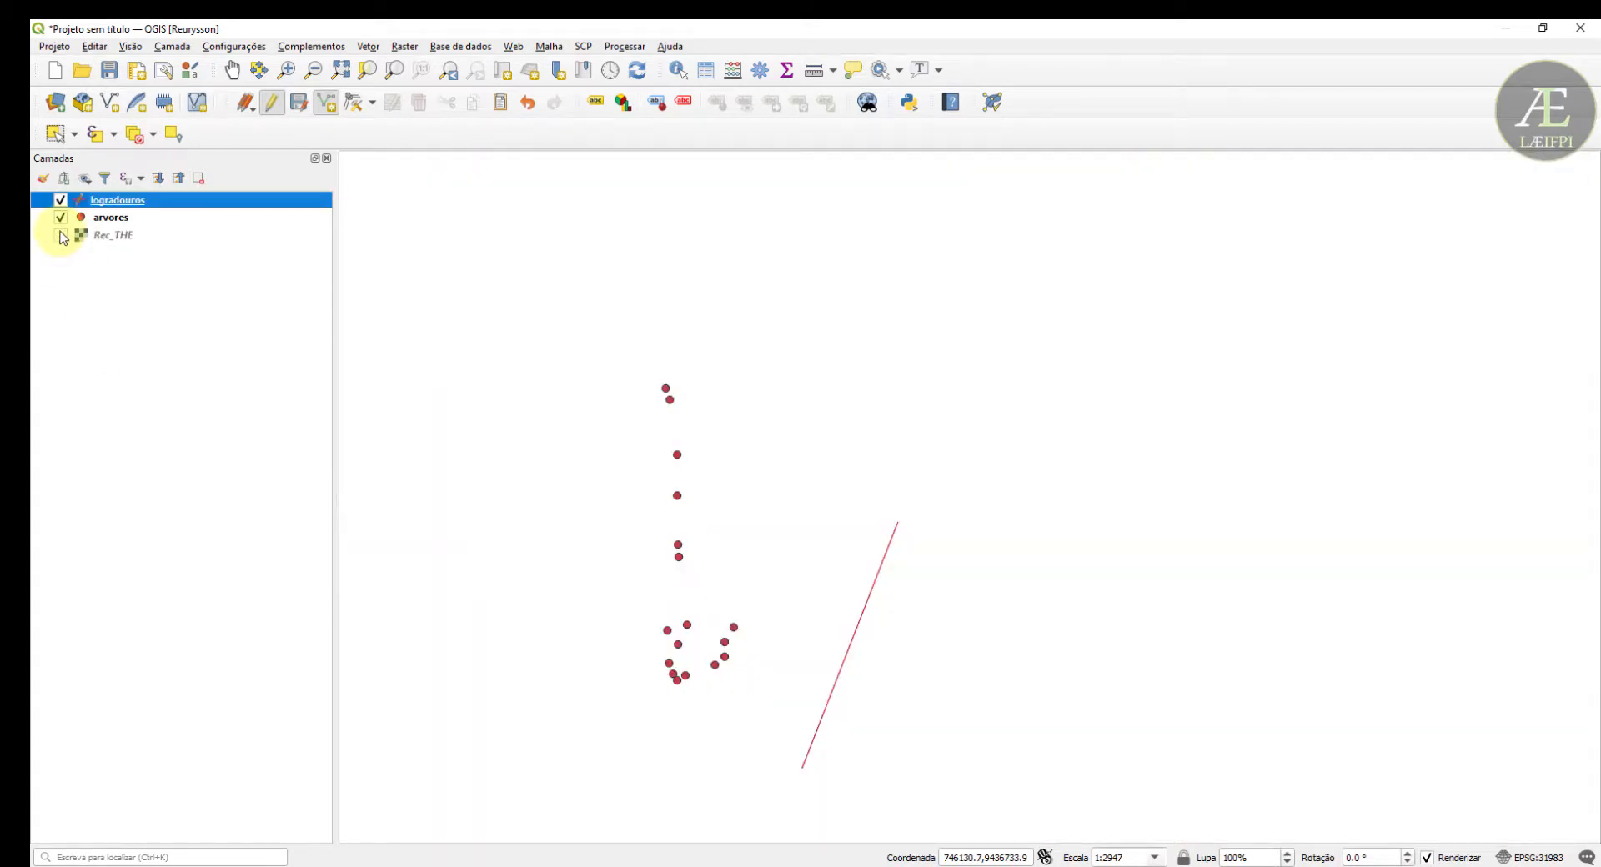
{"action": "left_click", "coordinate": [61, 236]}
{"action": "left_click", "coordinate": [61, 236]}
{"action": "left_click", "coordinate": [61, 236]}
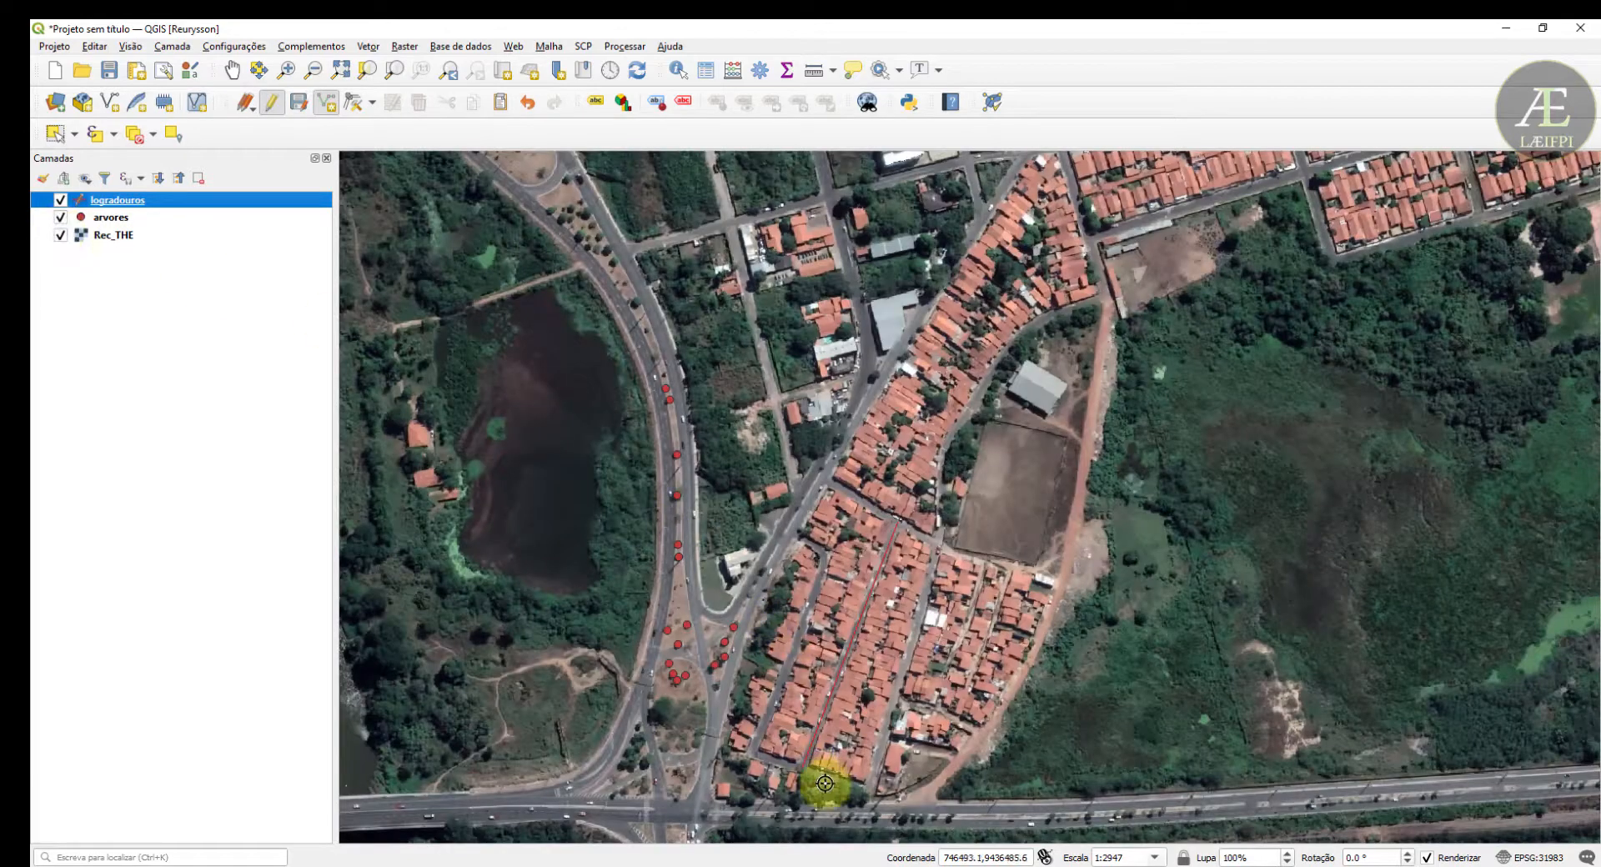
- Trace the parallel street just east as a second logradouros line, from the sports field's corner south to the main avenue, leaving its id empty
{"action": "scroll", "coordinate": [850, 773], "scroll_direction": "up", "scroll_amount": 1}
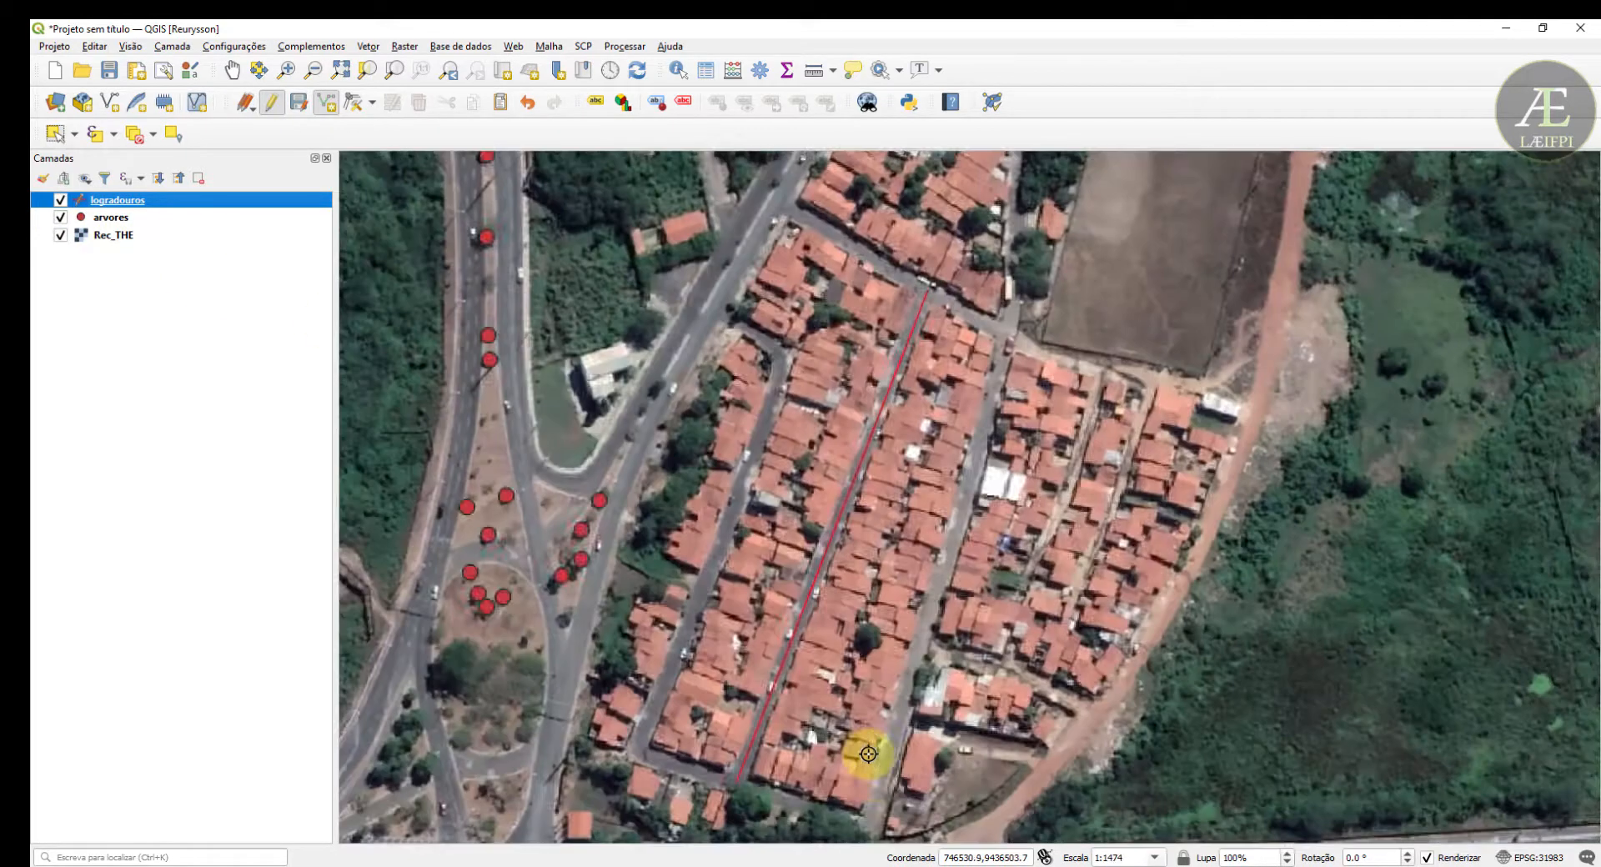
{"action": "right_click", "coordinate": [1005, 330]}
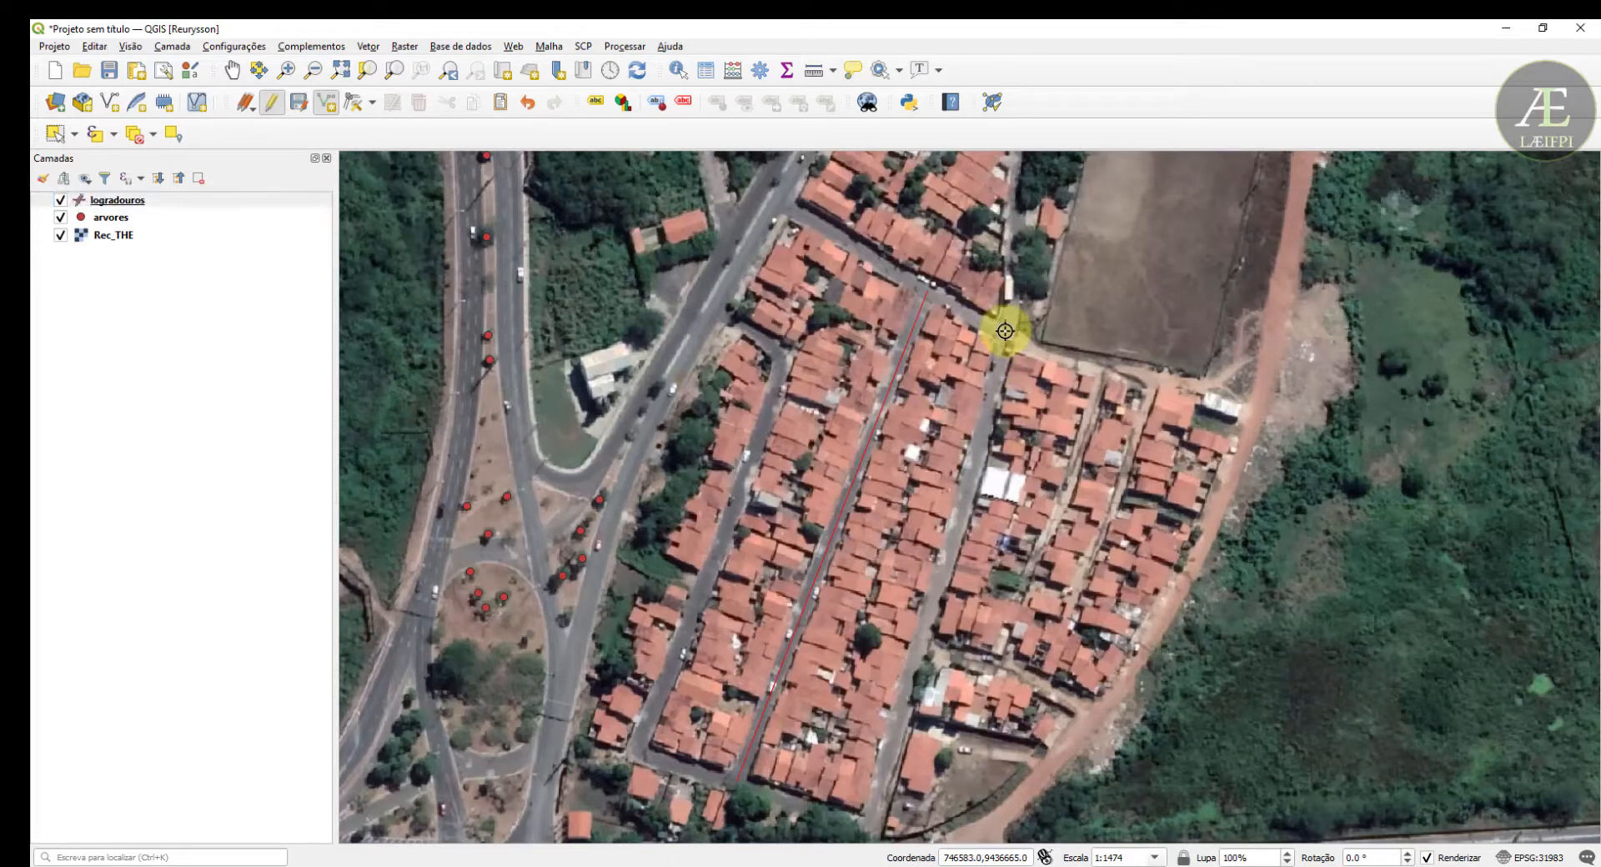
{"action": "right_click", "coordinate": [872, 826]}
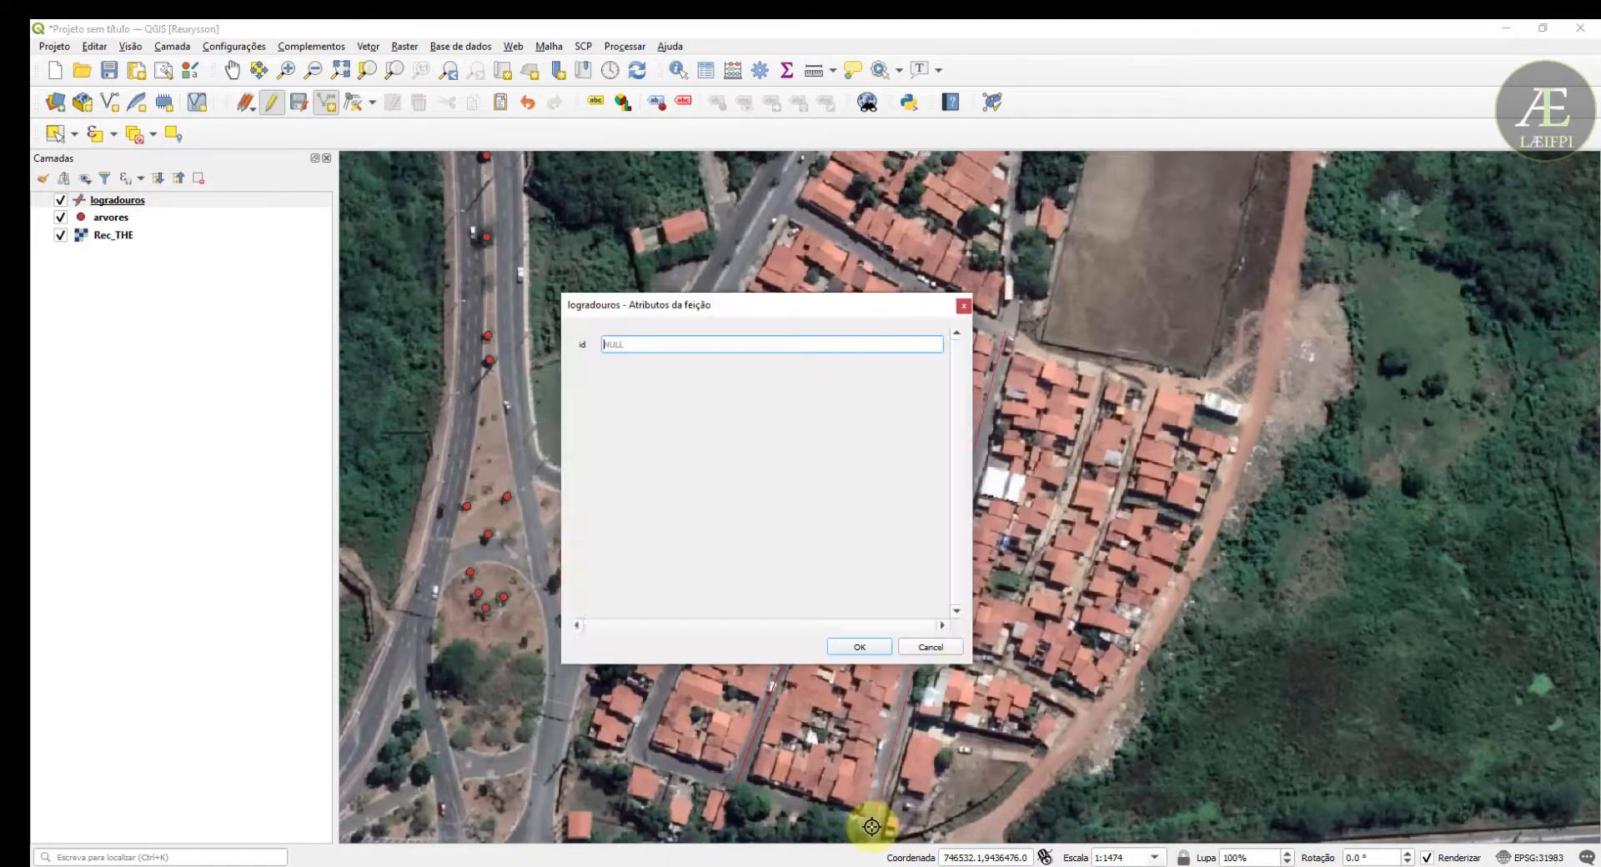
{"action": "left_click", "coordinate": [860, 648]}
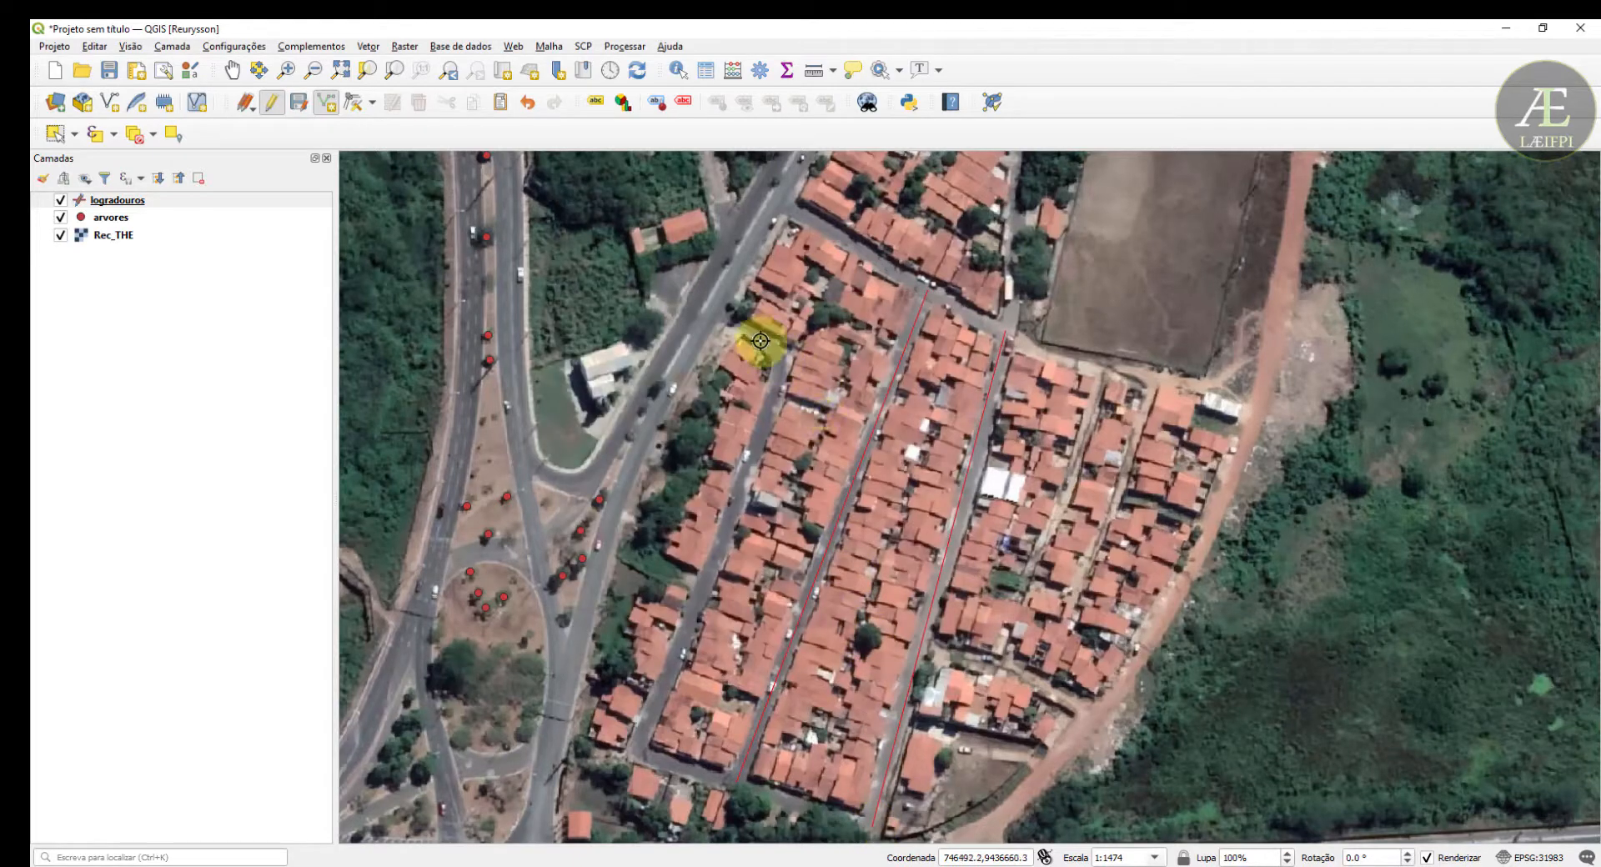
- Trace the westernmost street as a third logradouros line, from the avenue around its north bend down to the south junction, leaving its id empty
{"action": "scroll", "coordinate": [743, 347], "scroll_direction": "up", "scroll_amount": 2}
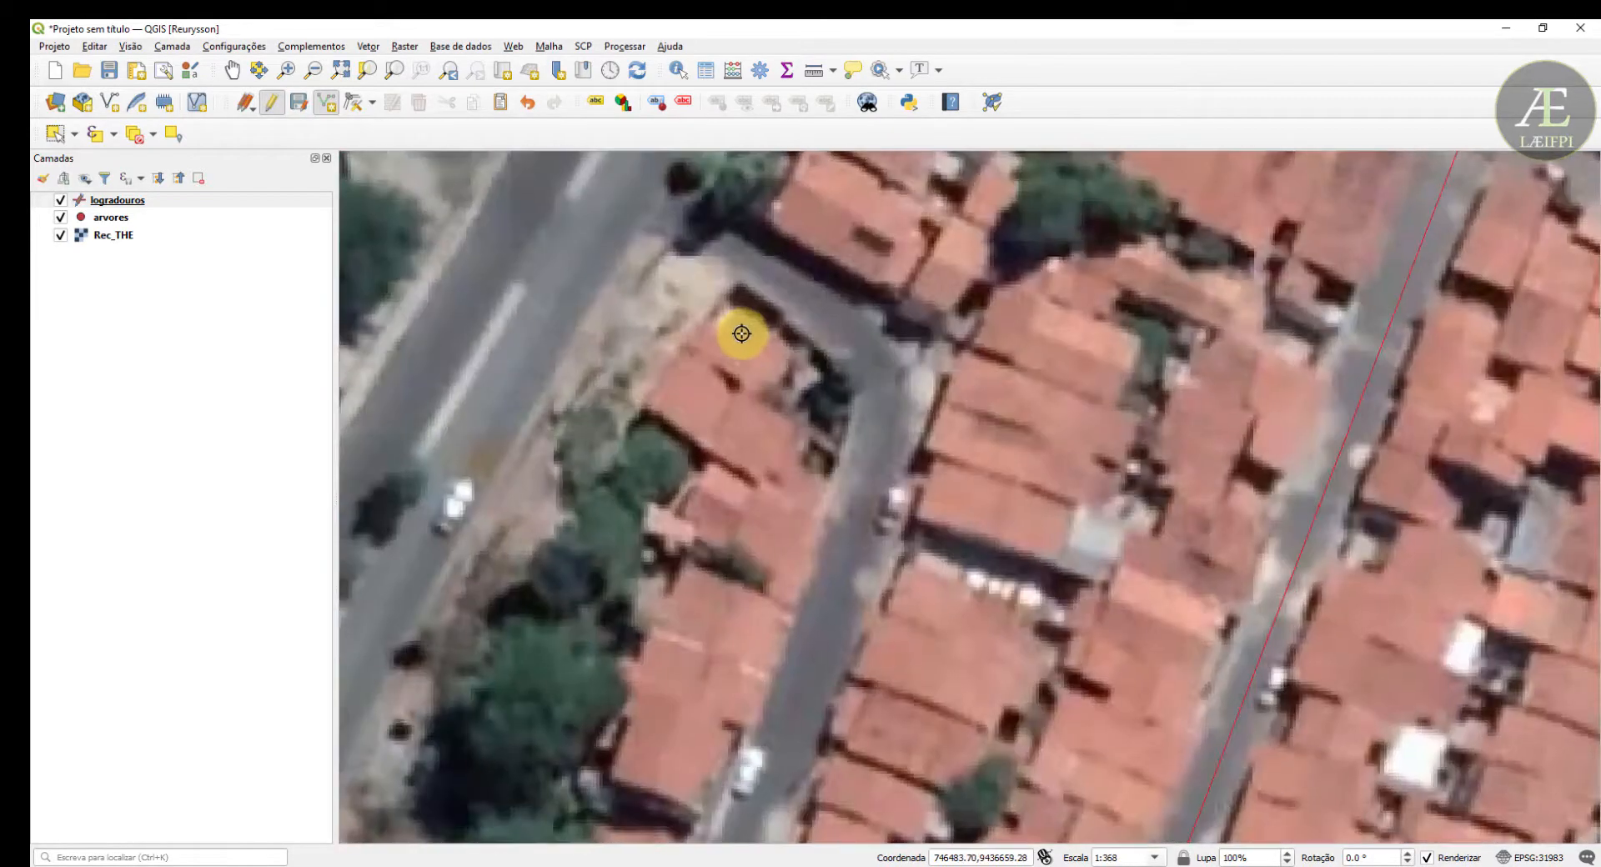
{"action": "scroll", "coordinate": [671, 215], "scroll_direction": "down", "scroll_amount": 1}
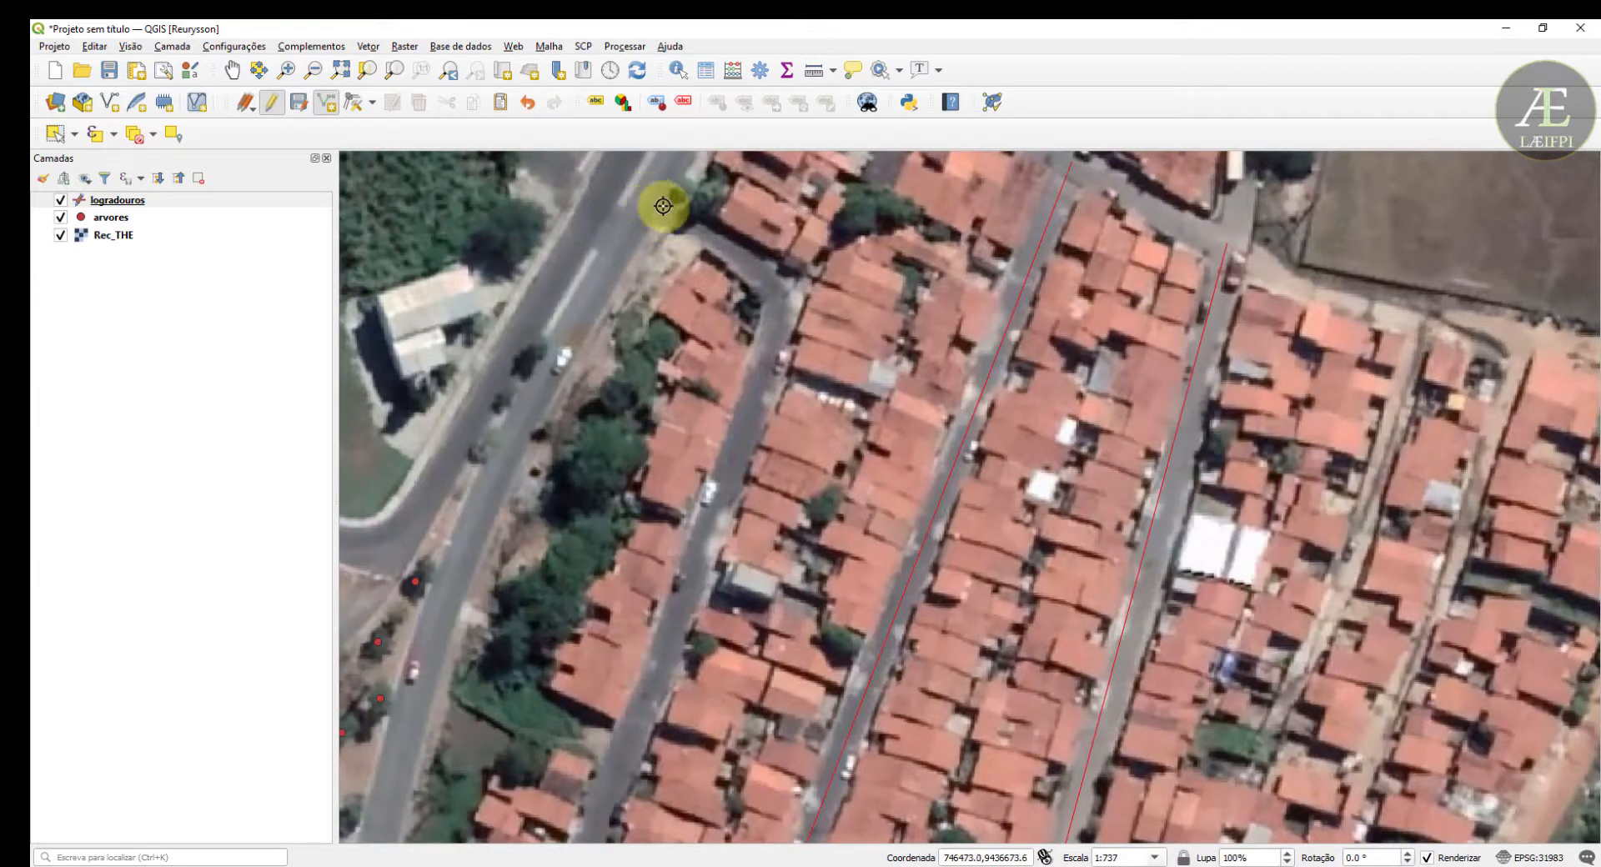
{"action": "left_click", "coordinate": [730, 250]}
{"action": "left_click", "coordinate": [766, 280]}
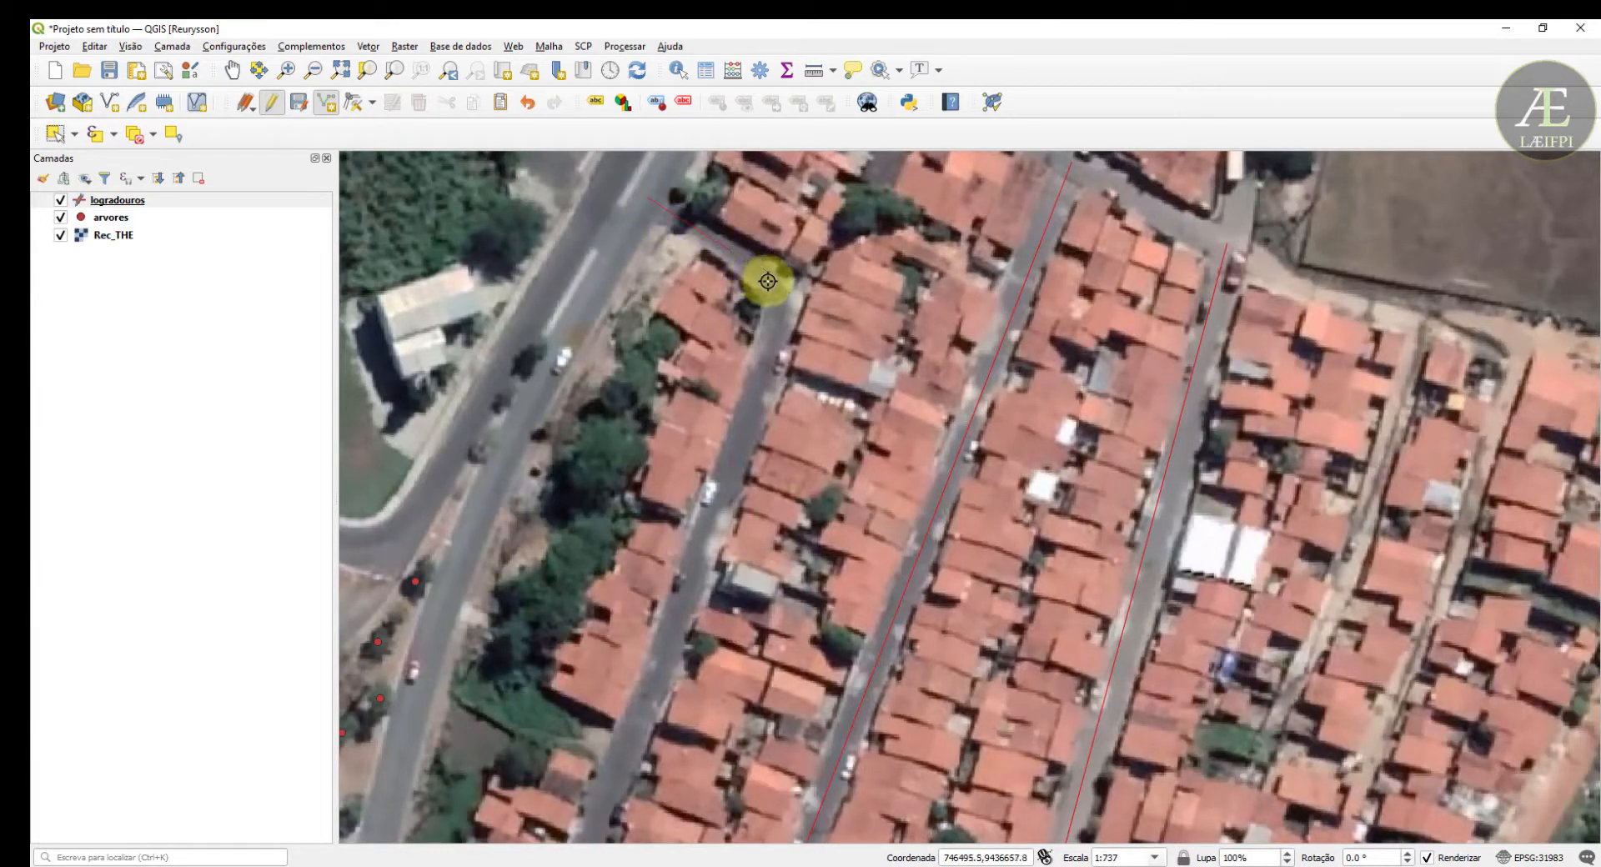
{"action": "left_click", "coordinate": [776, 302]}
{"action": "left_click", "coordinate": [776, 338]}
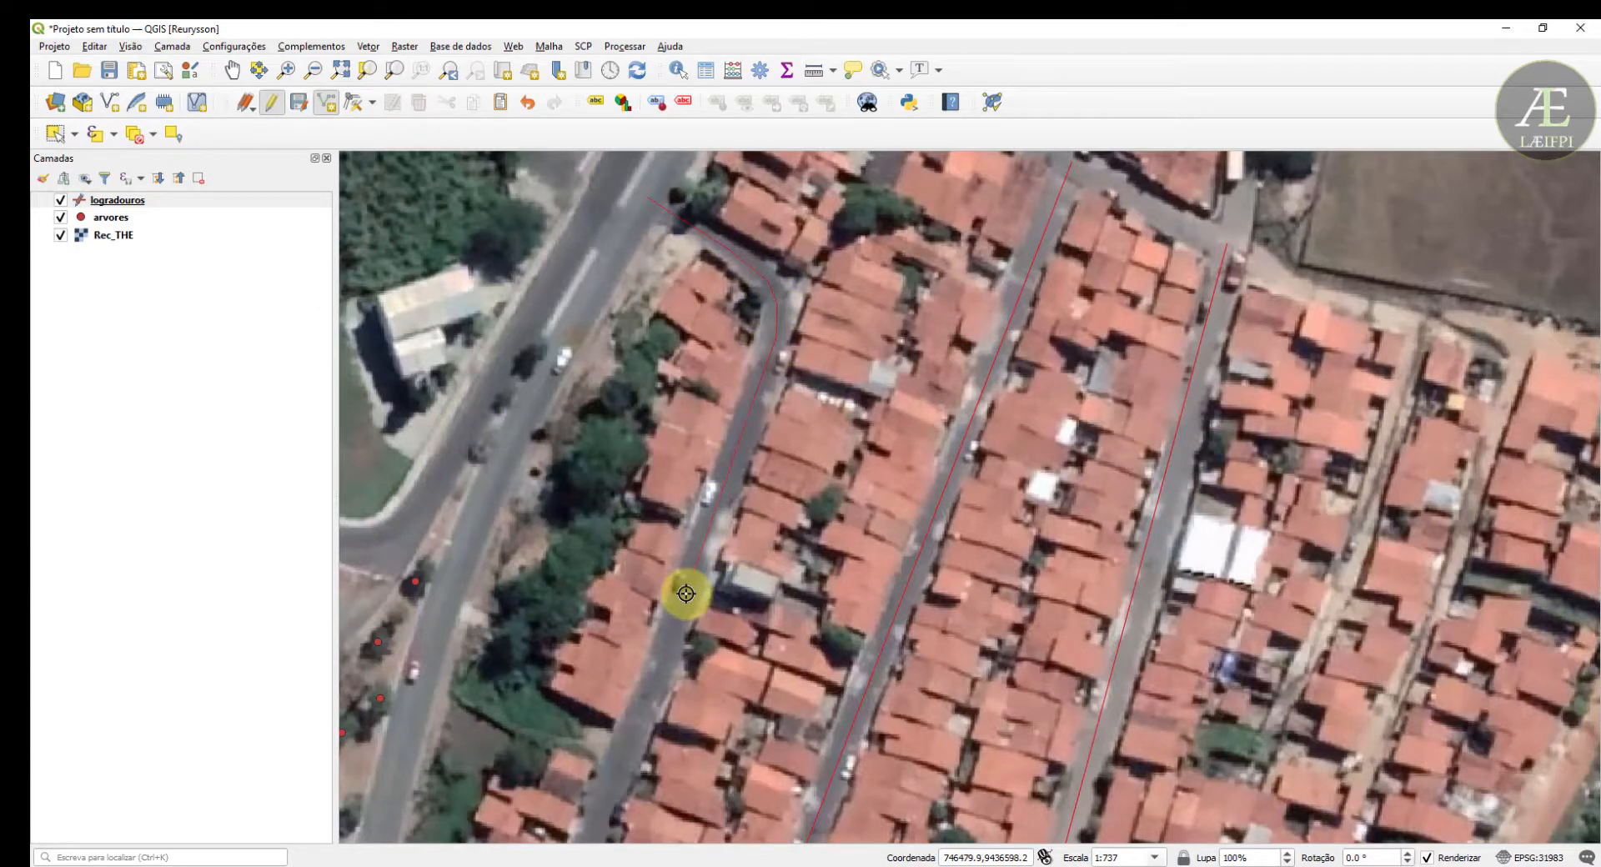
{"action": "key", "text": "Down"}
{"action": "key", "text": "Down"}
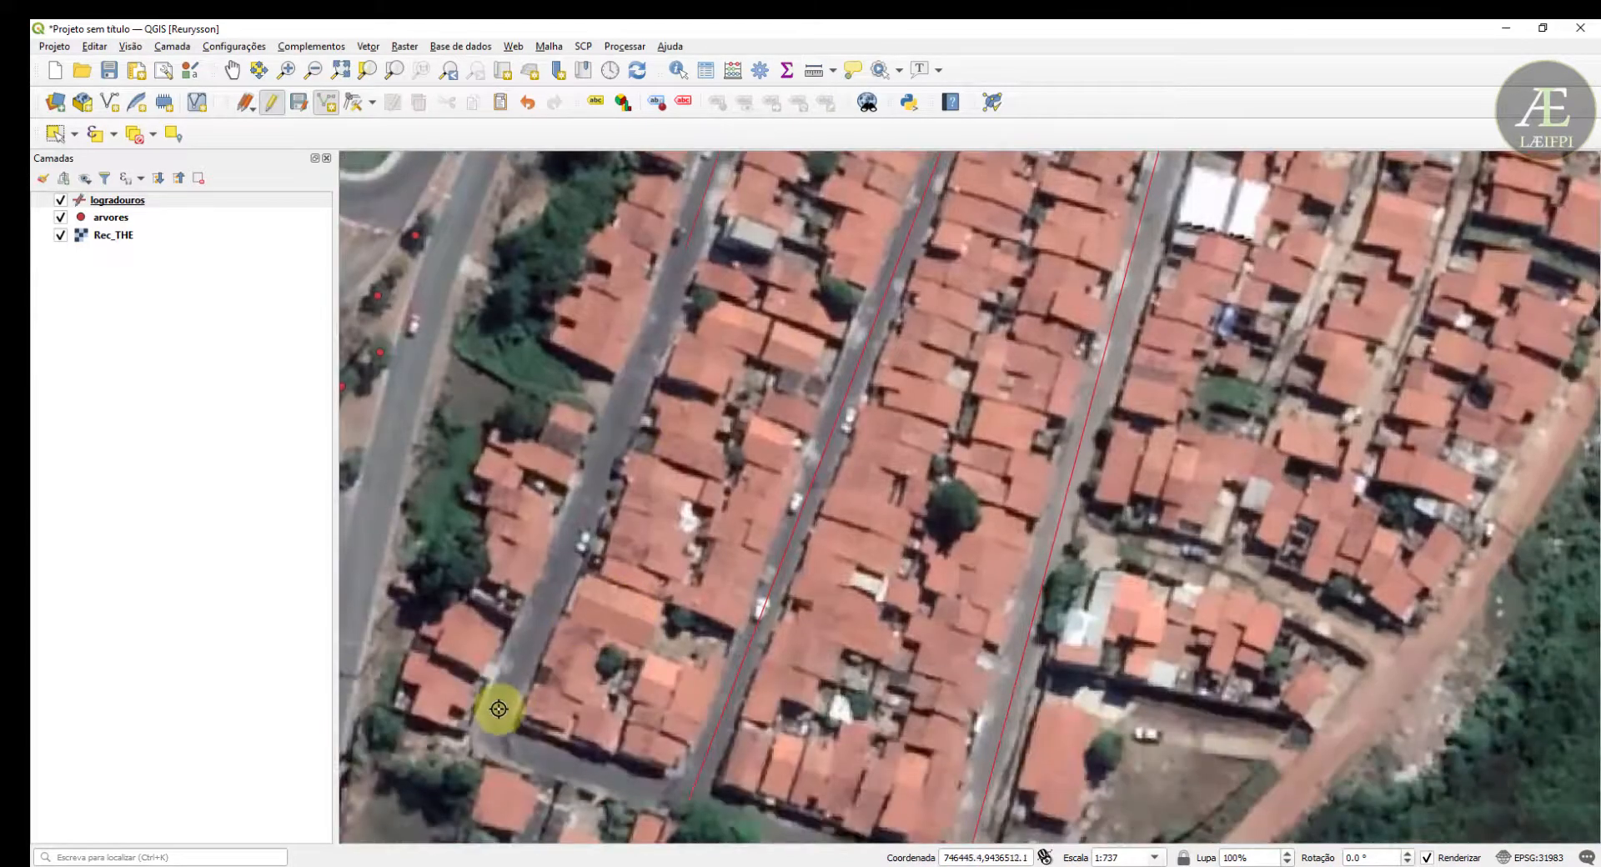
{"action": "left_click", "coordinate": [494, 730]}
{"action": "right_click", "coordinate": [494, 730]}
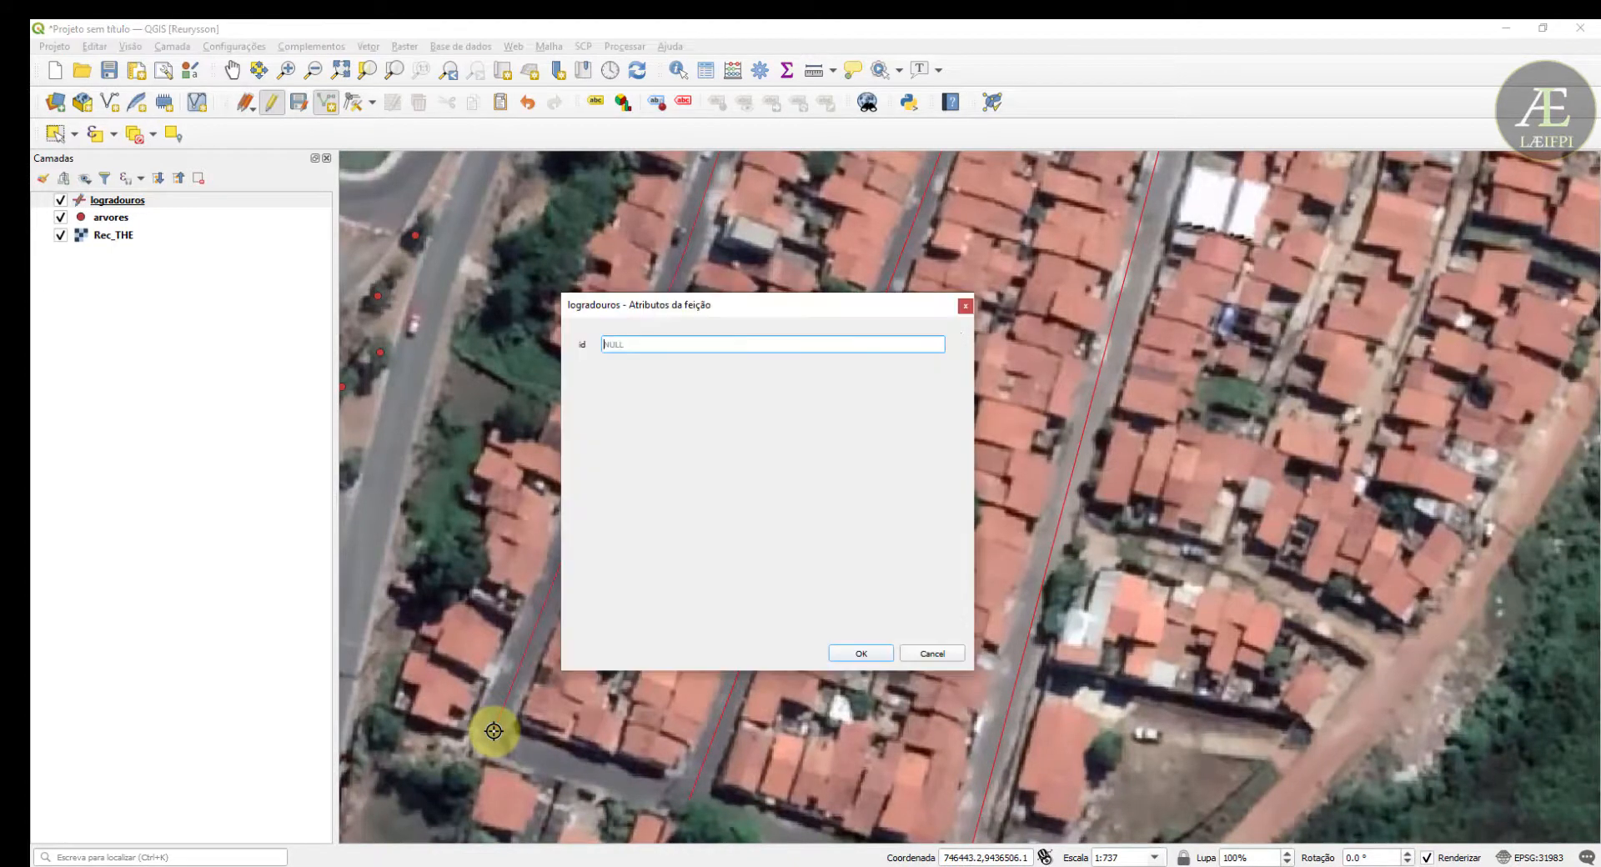
{"action": "left_click", "coordinate": [873, 651]}
- Examine the traced street lines together with the tree points by hiding and reshowing the Rec_THE raster
{"action": "scroll", "coordinate": [874, 650], "scroll_direction": "down", "scroll_amount": 2}
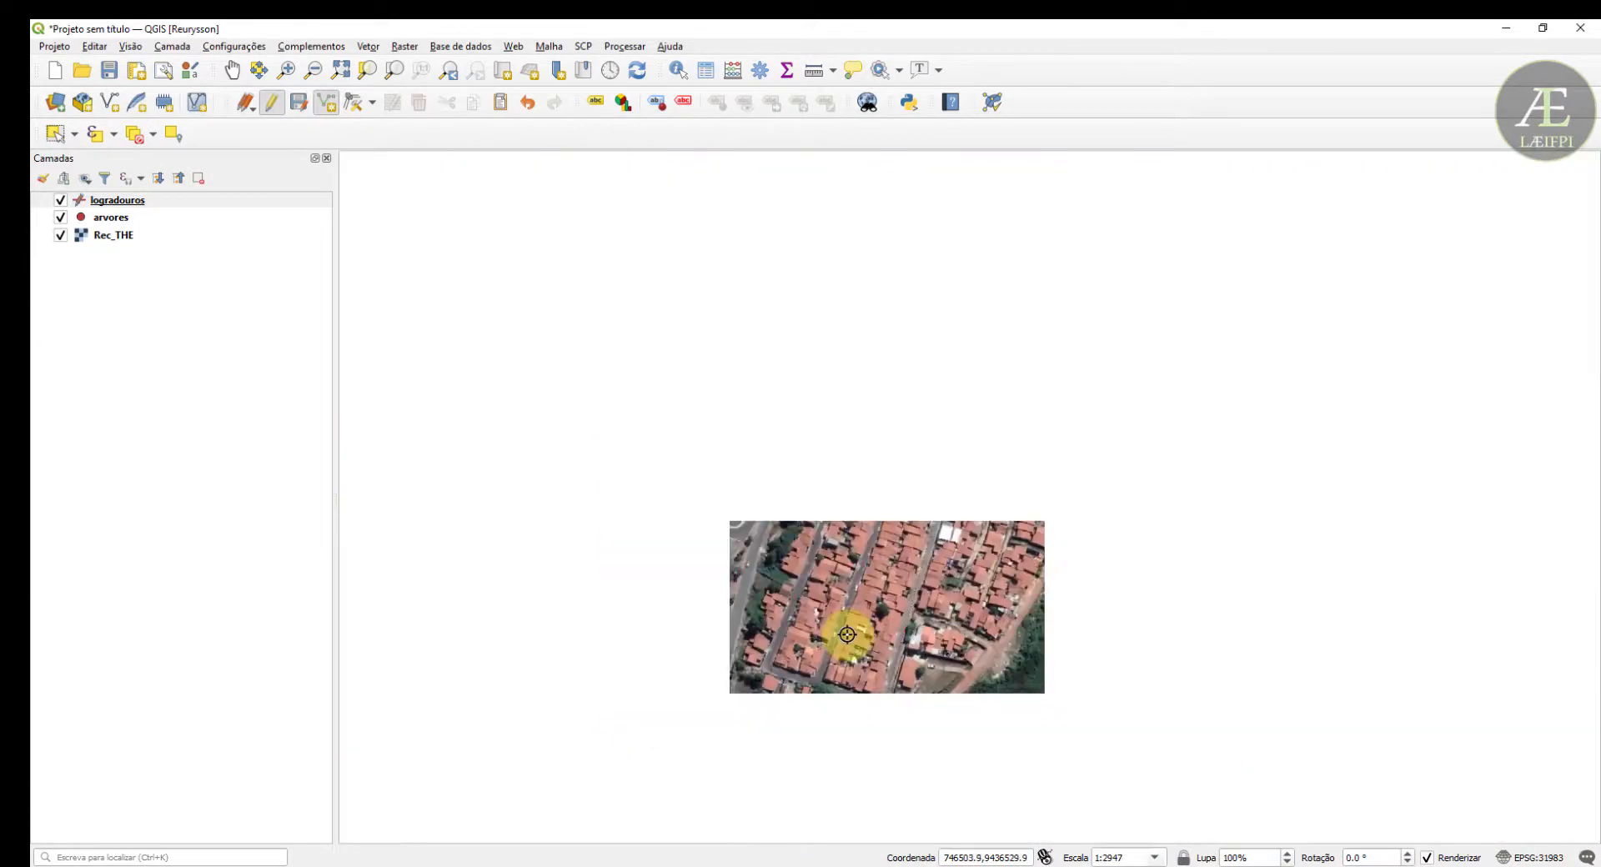
{"action": "left_click", "coordinate": [60, 236]}
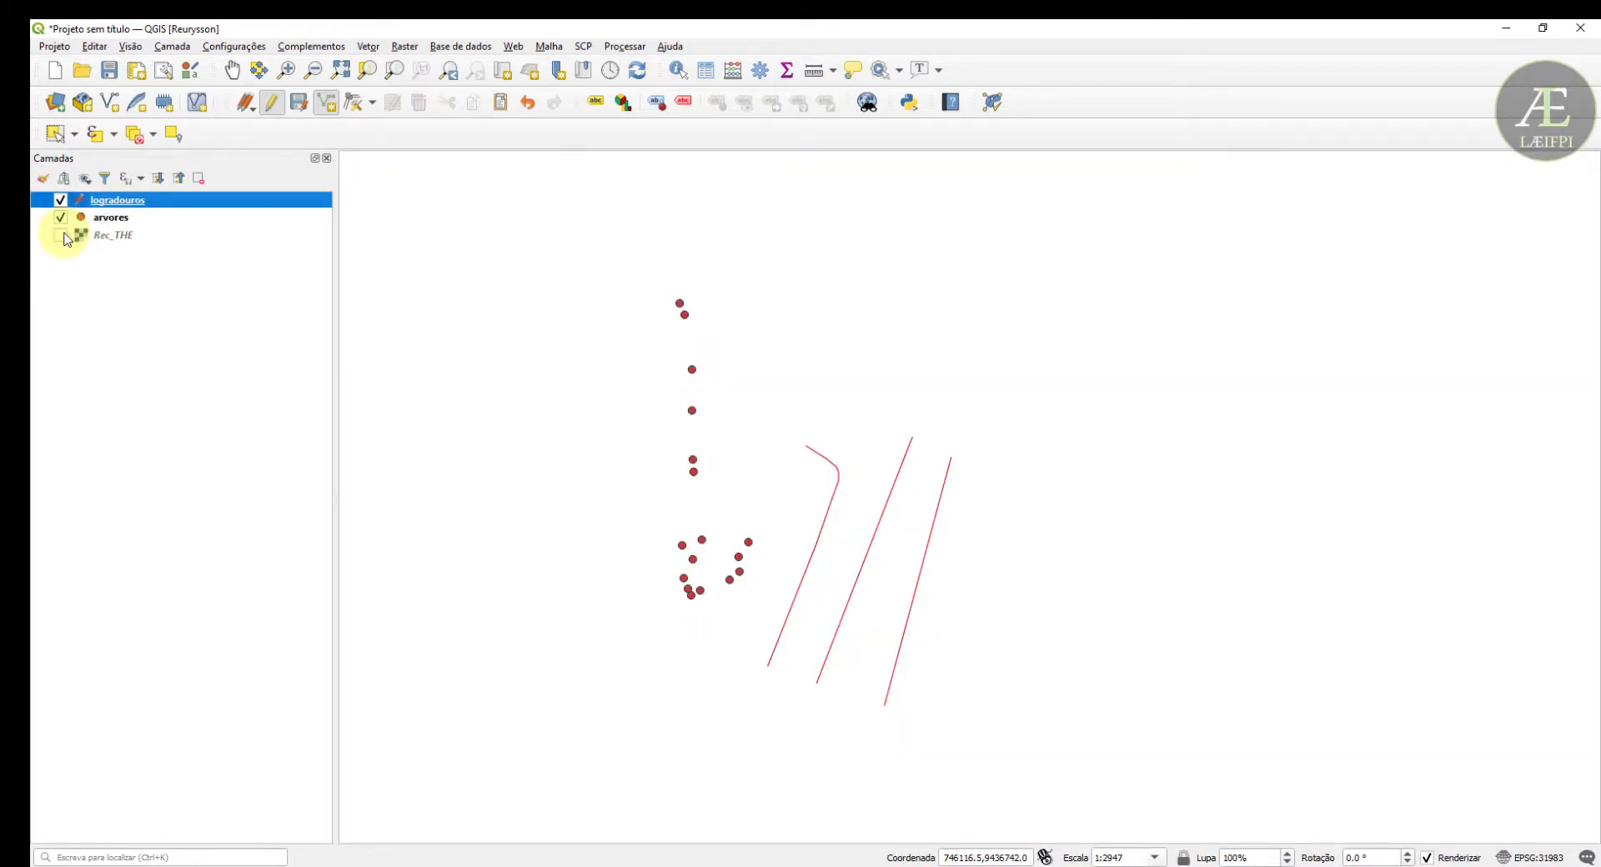
{"action": "left_click", "coordinate": [60, 236]}
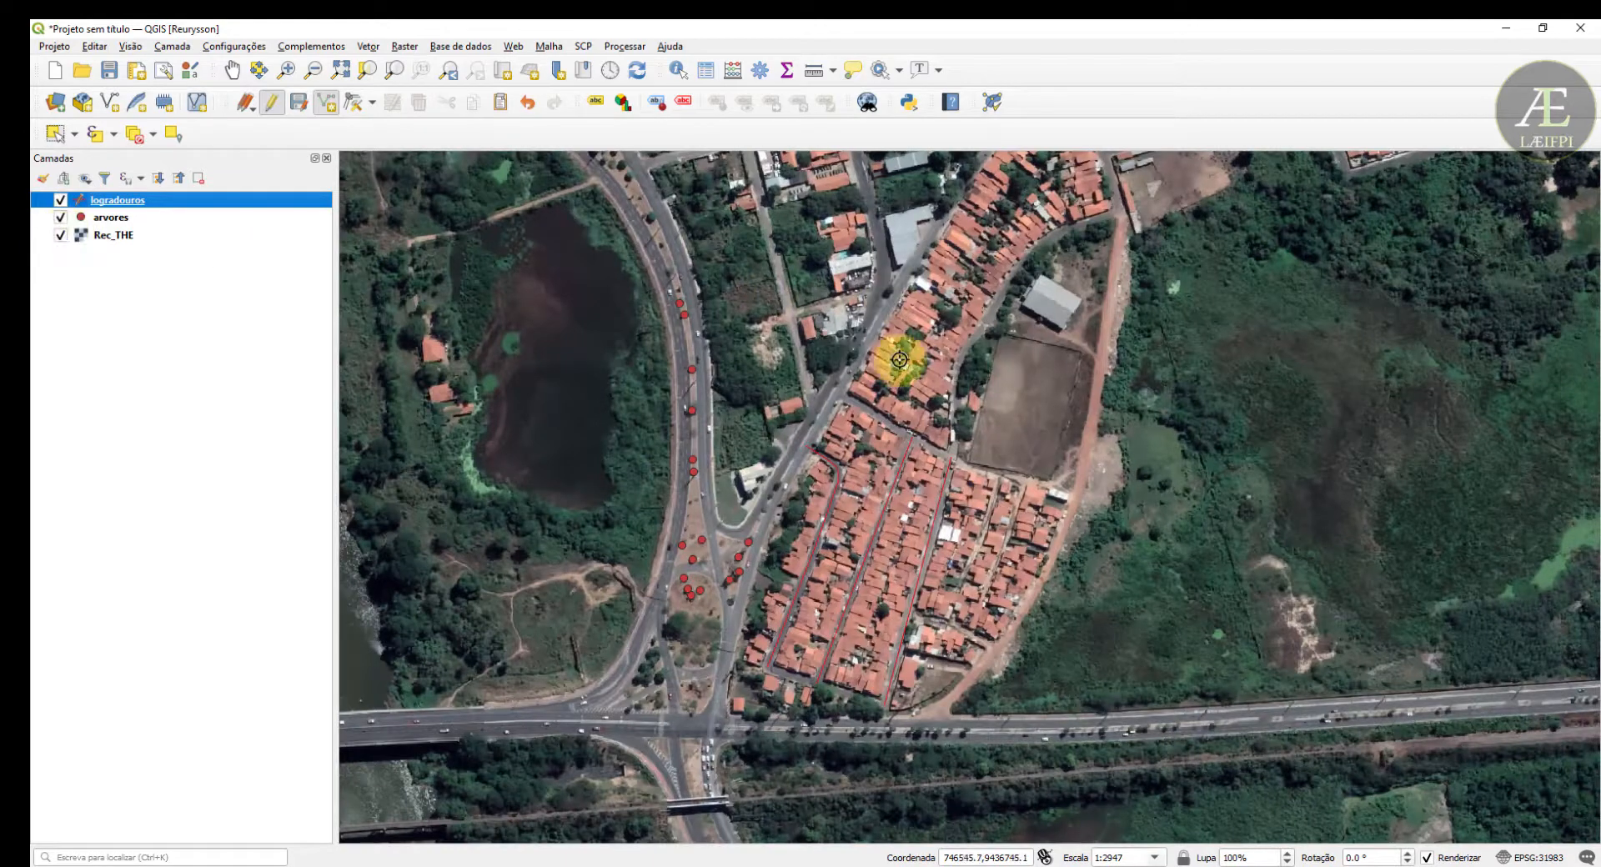
- Stop editing the logradouros layer and save its changes
{"action": "scroll", "coordinate": [889, 385], "scroll_direction": "up", "scroll_amount": 1}
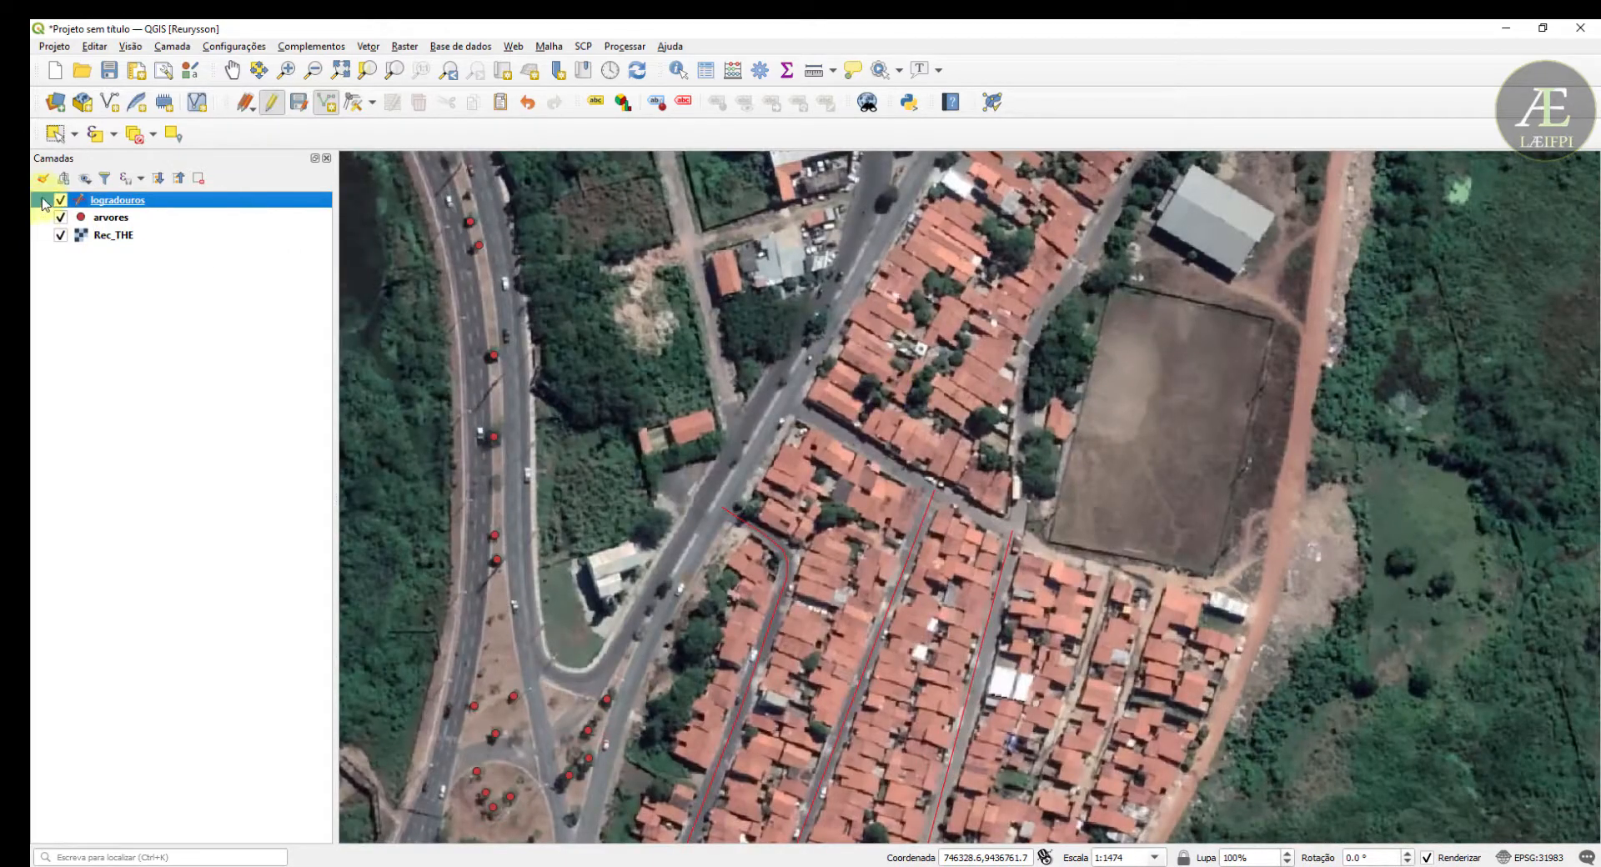
{"action": "left_click", "coordinate": [274, 103]}
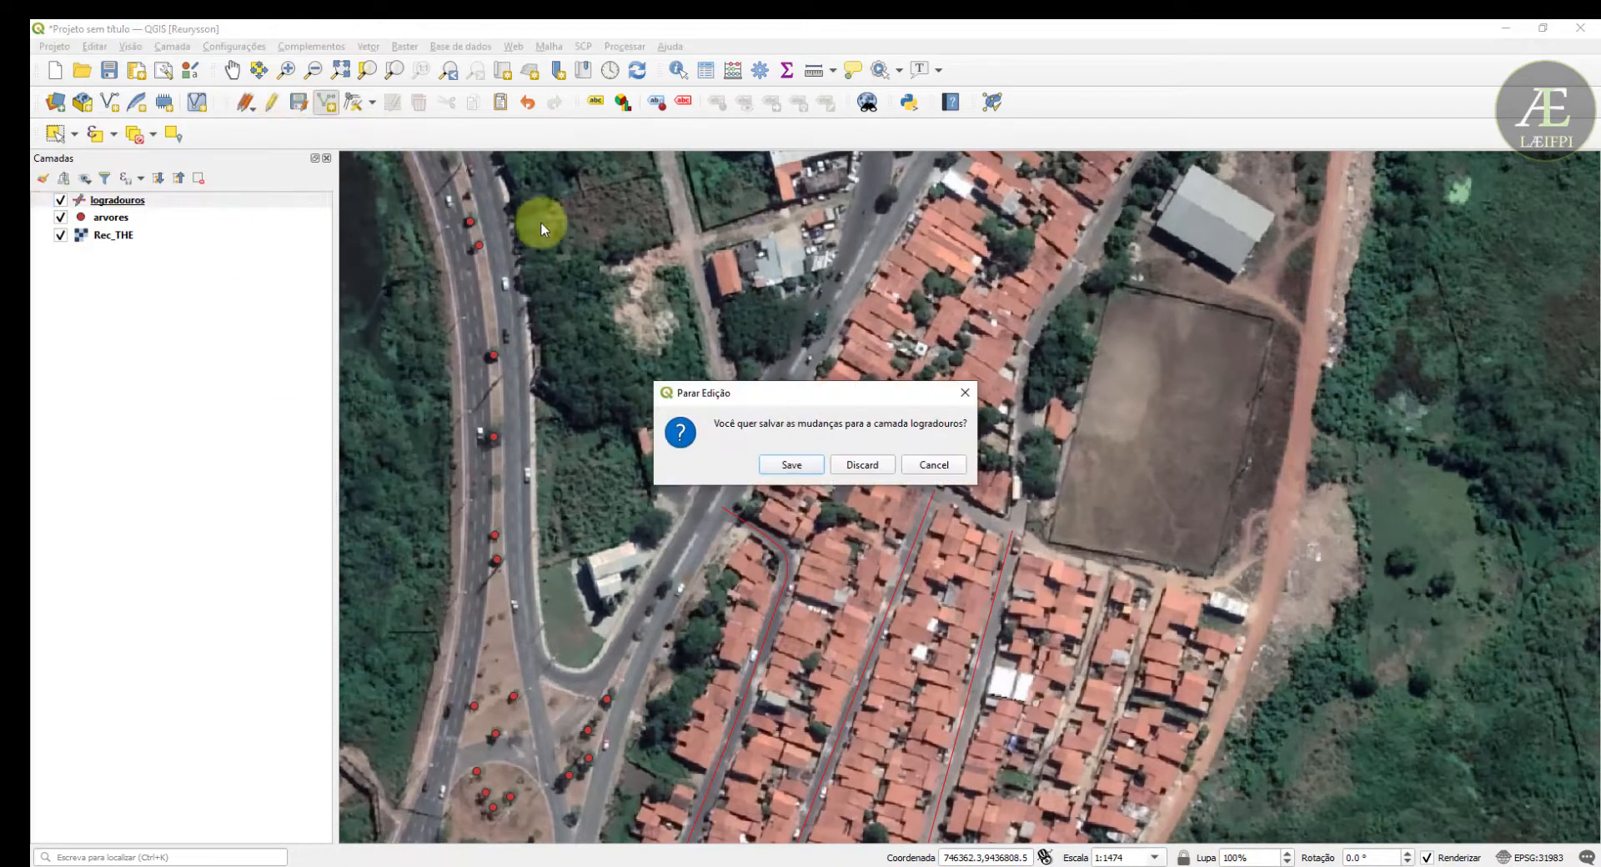
{"action": "left_click", "coordinate": [791, 465]}
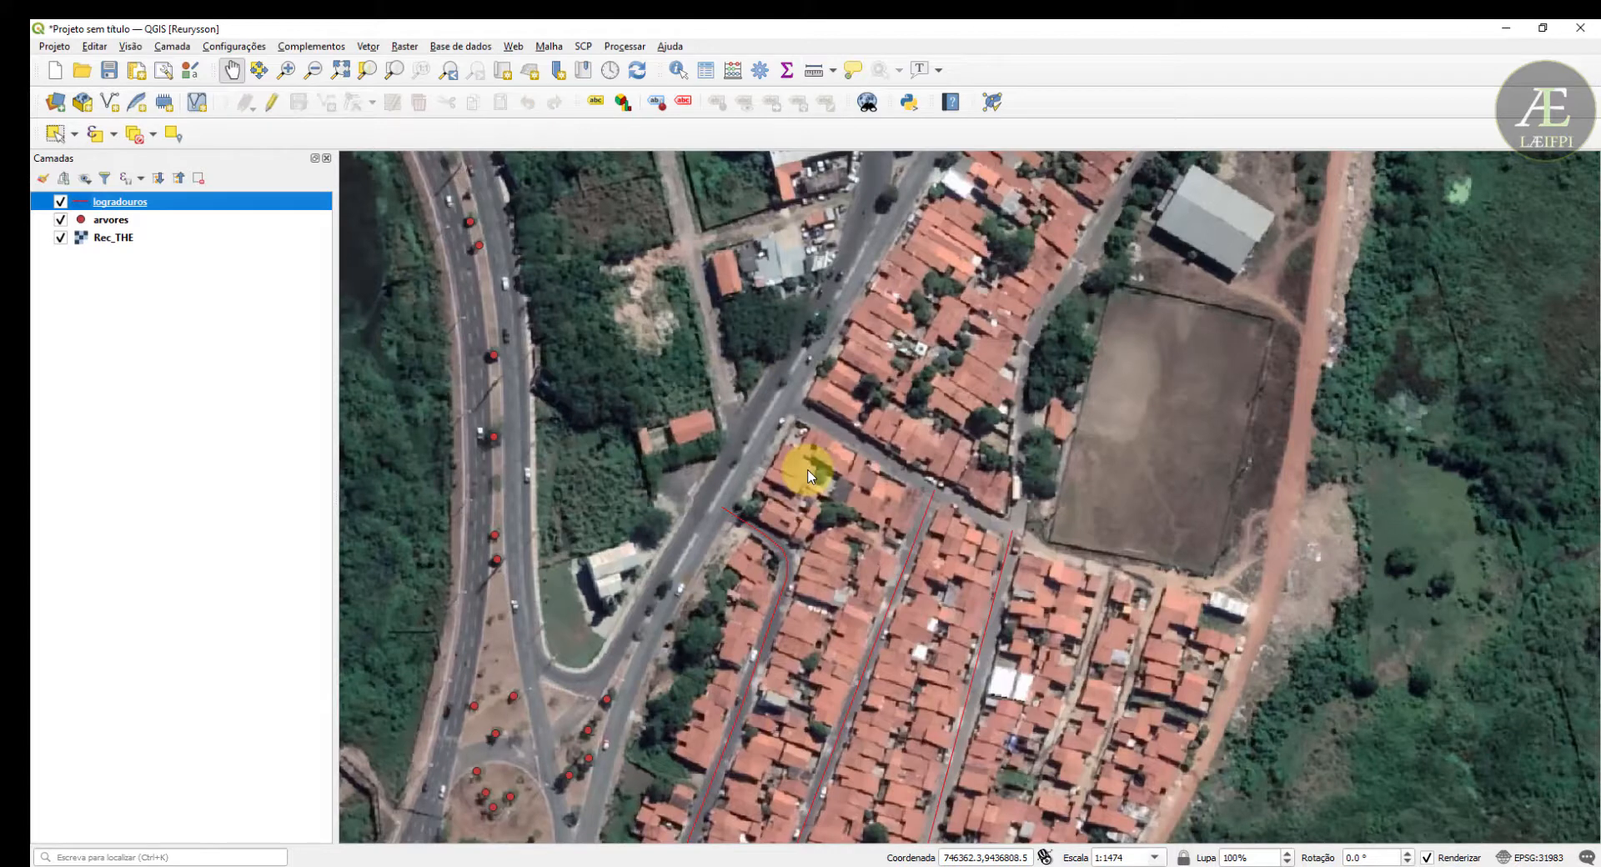
{"action": "scroll", "coordinate": [898, 532], "scroll_direction": "down", "scroll_amount": 1}
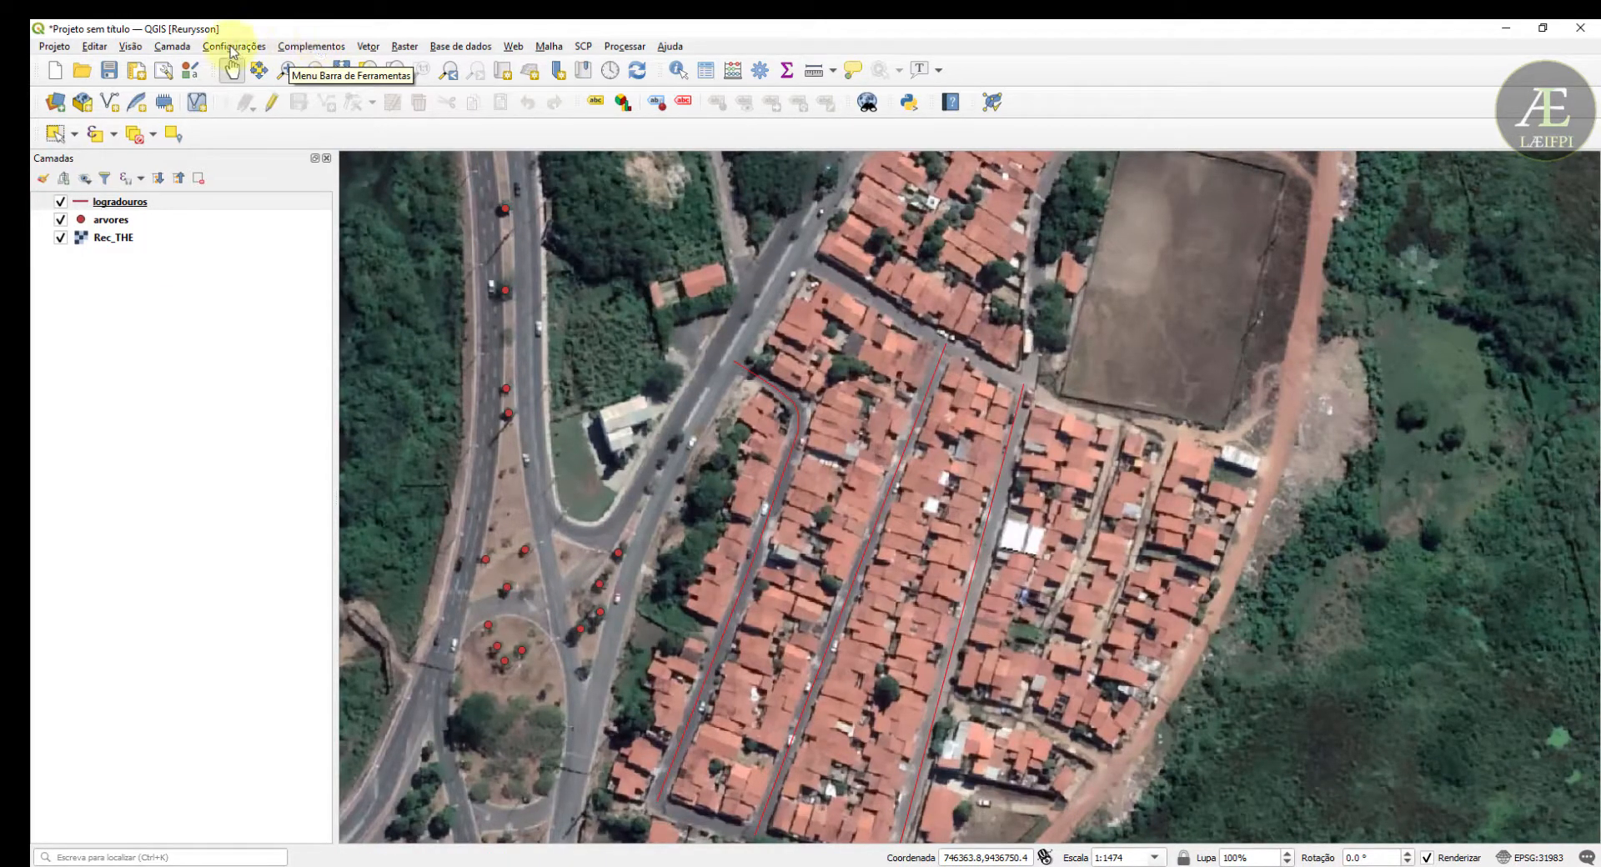
- Start a new shapefile layer and set its output file to quadras in the CursoCartTem folder
{"action": "left_click", "coordinate": [172, 45]}
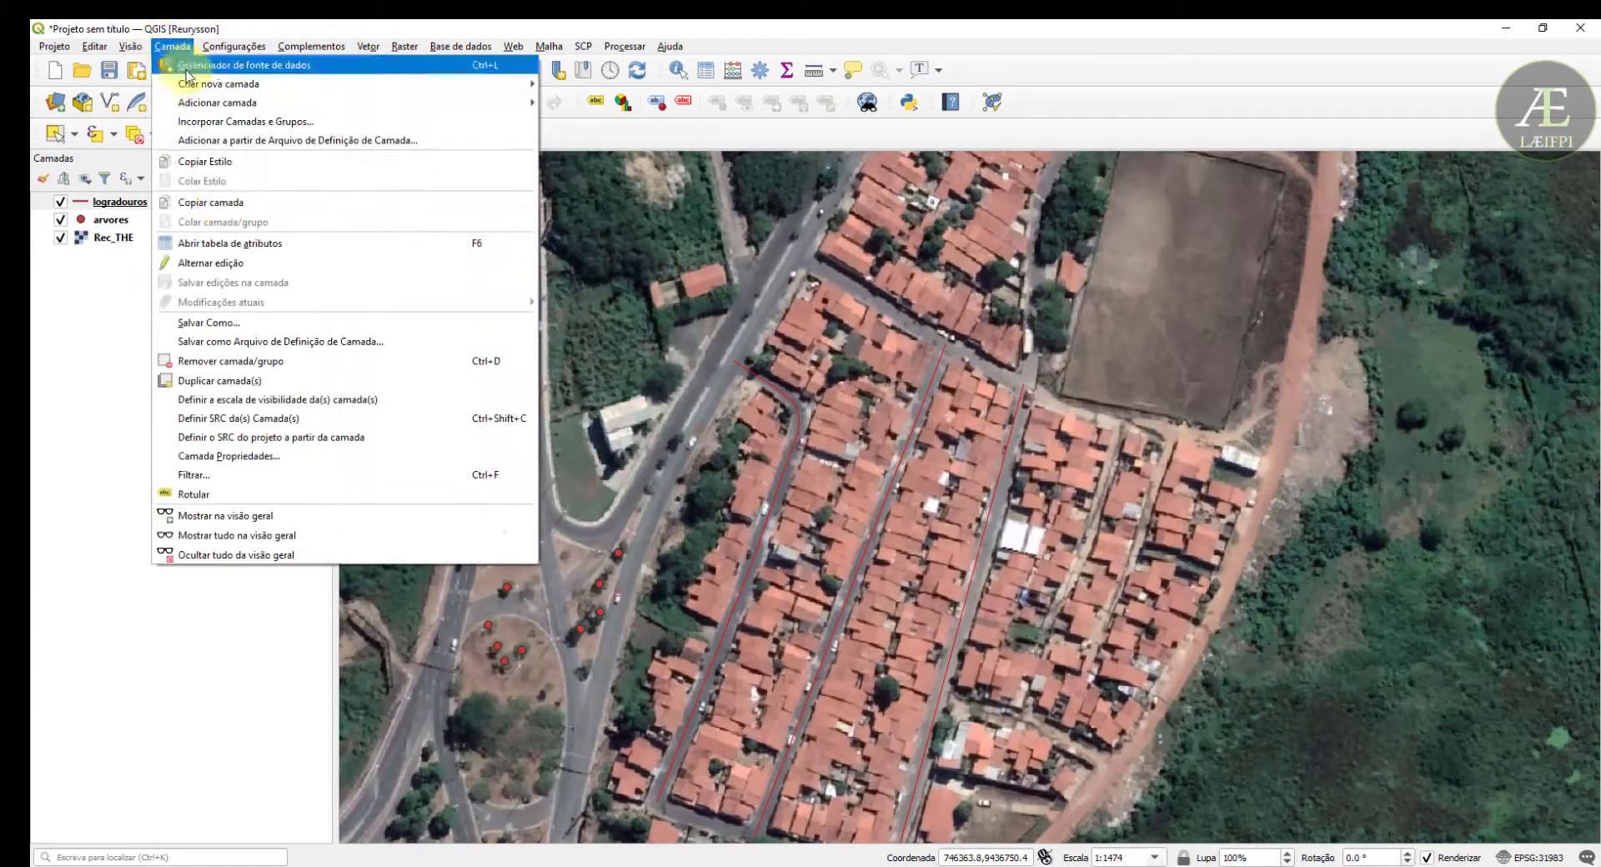
{"action": "mouse_move", "coordinate": [454, 83]}
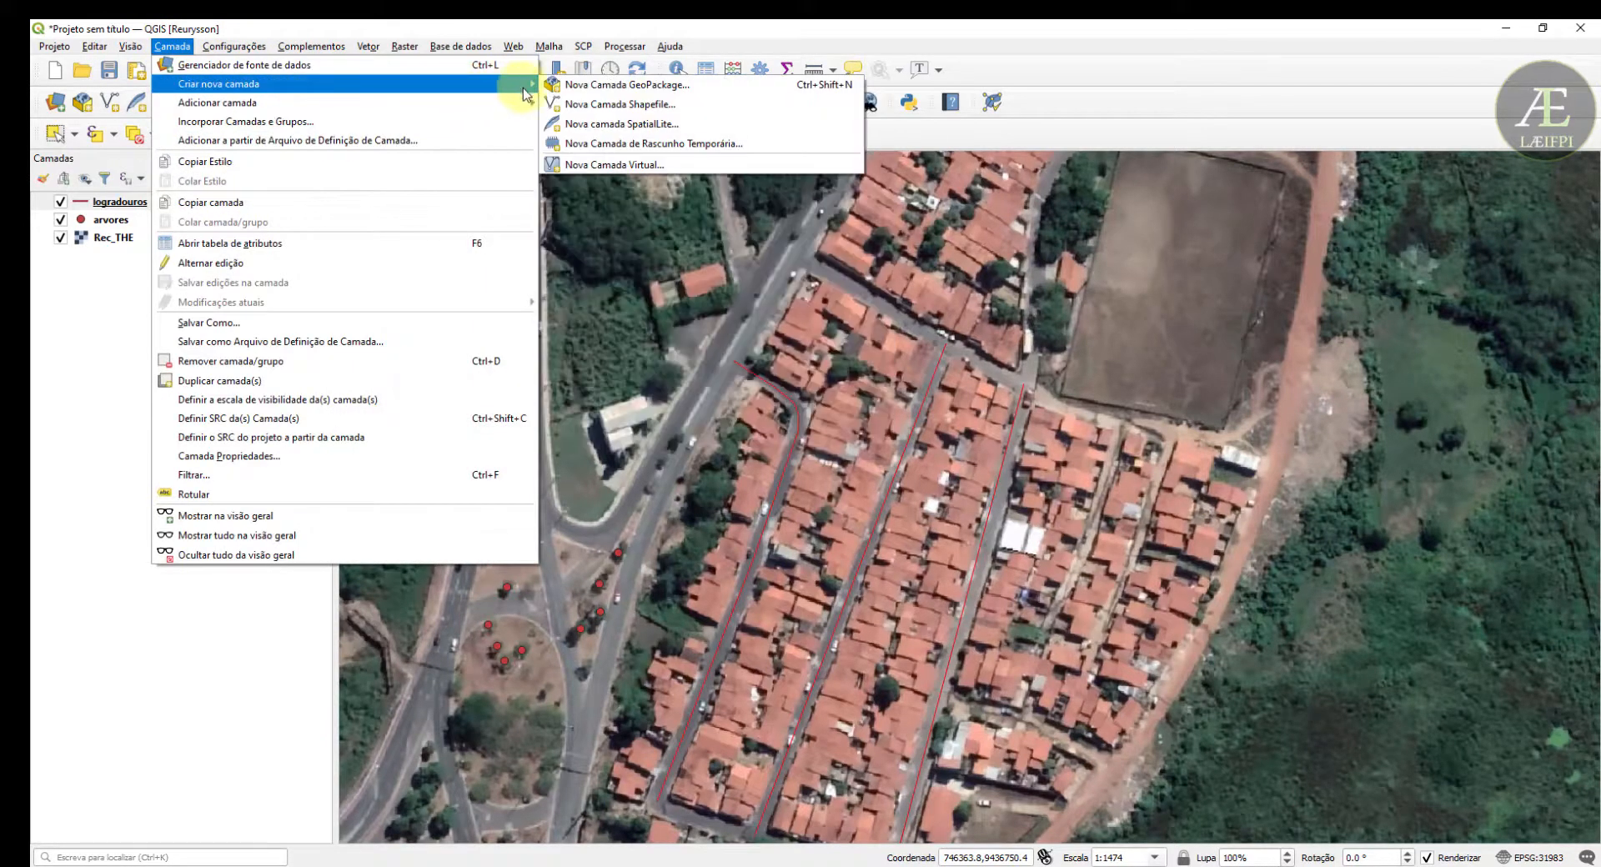
{"action": "left_click", "coordinate": [602, 105]}
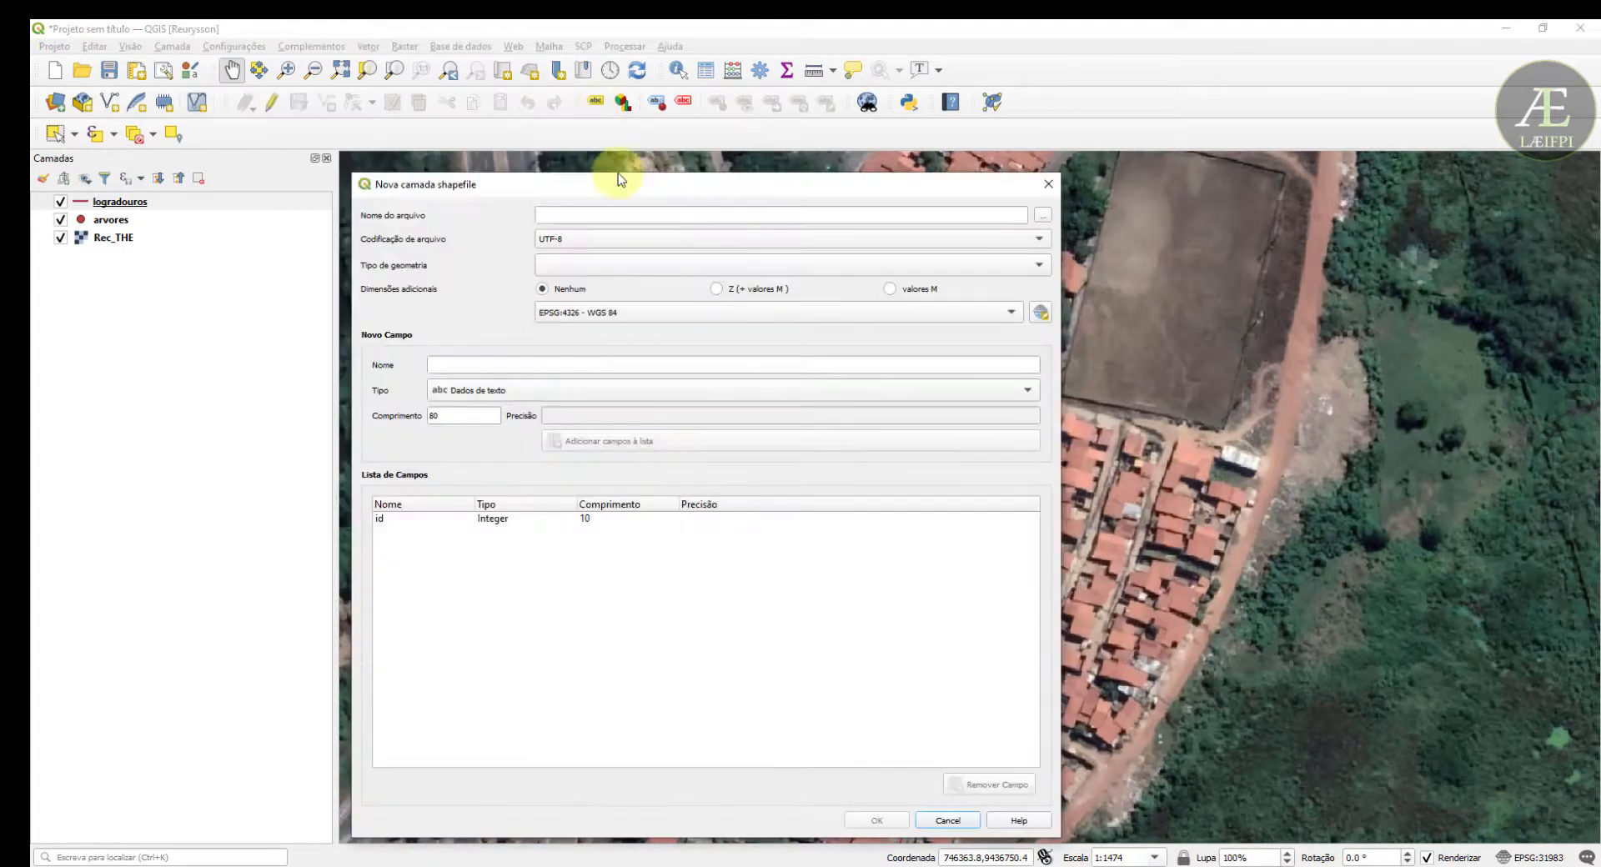
{"action": "left_click", "coordinate": [1044, 215]}
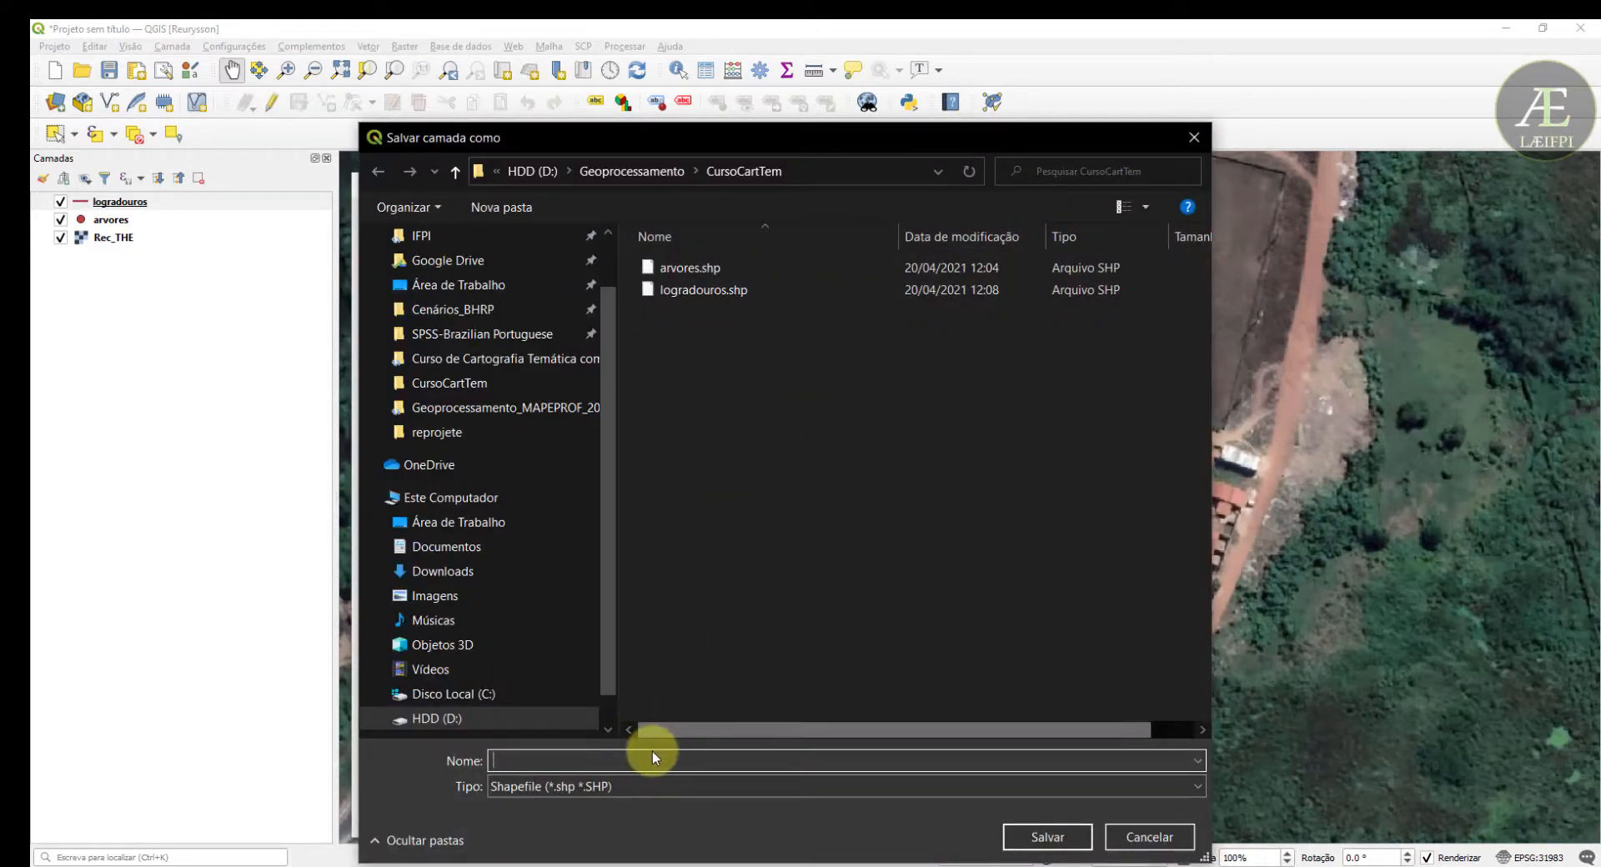
{"action": "type", "text": "quadra"}
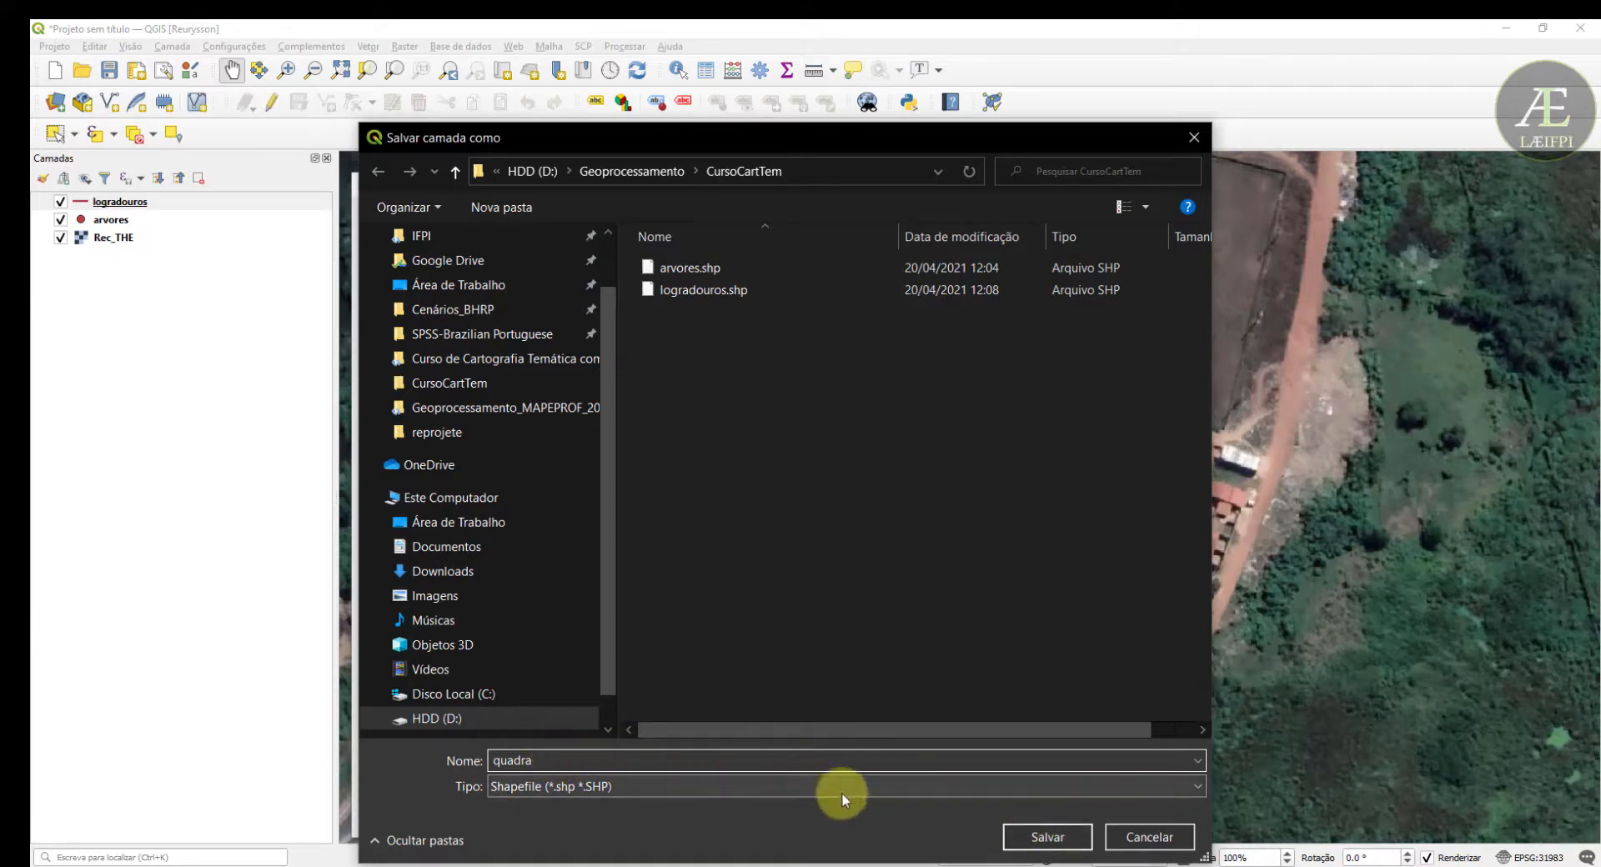
{"action": "type", "text": "s"}
{"action": "left_click", "coordinate": [1034, 840]}
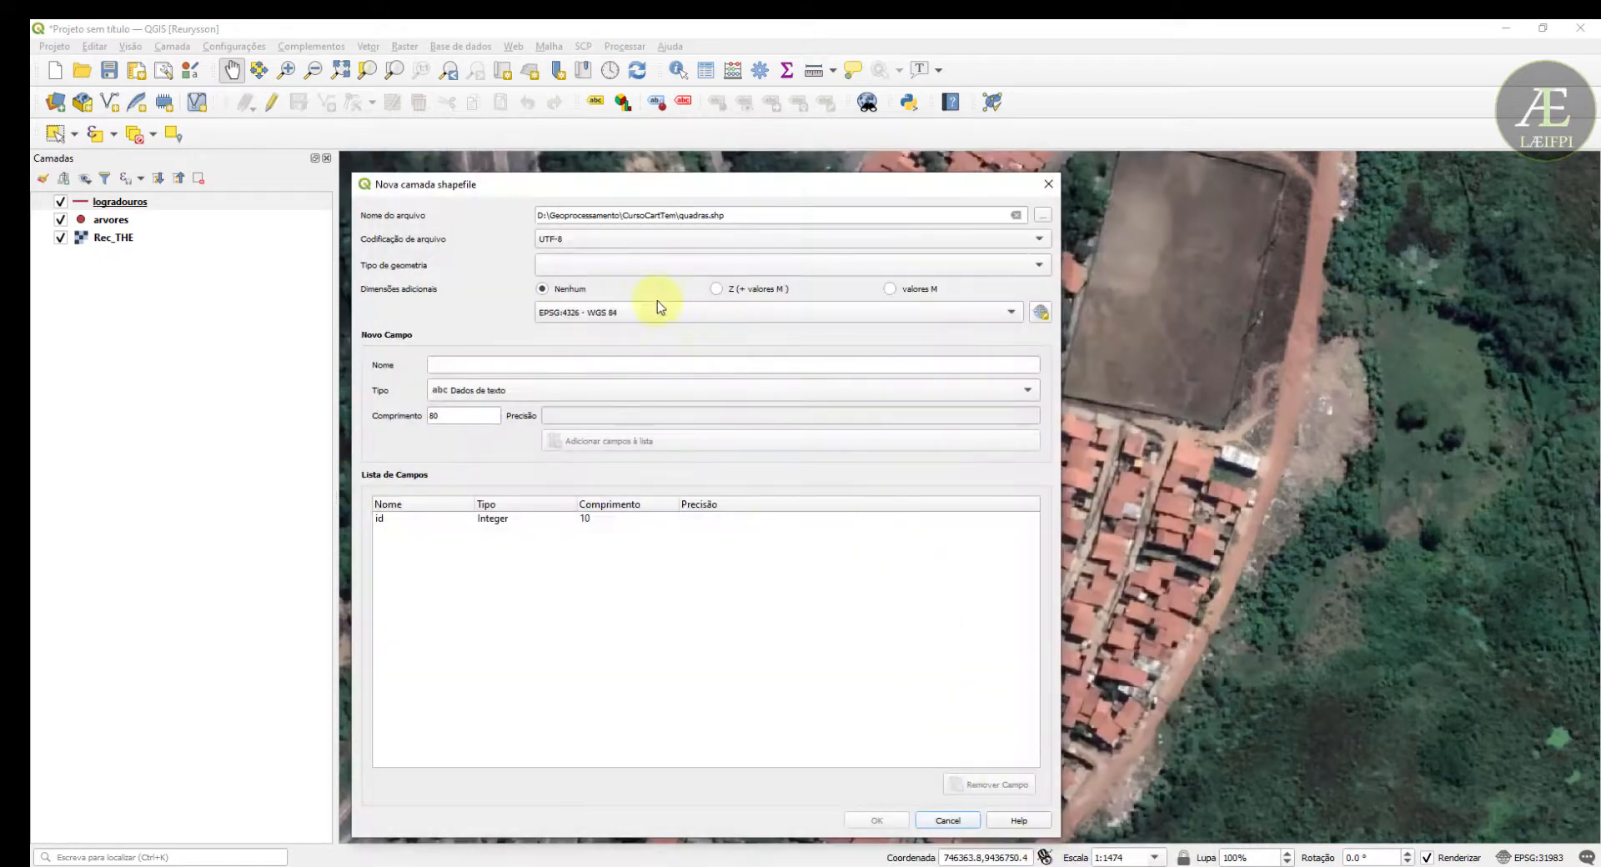
- Create the quadras shapefile with Polígono geometry and the project CRS EPSG:31983 - SIRGAS 2000 / UTM zone 23S
{"action": "left_click", "coordinate": [539, 267]}
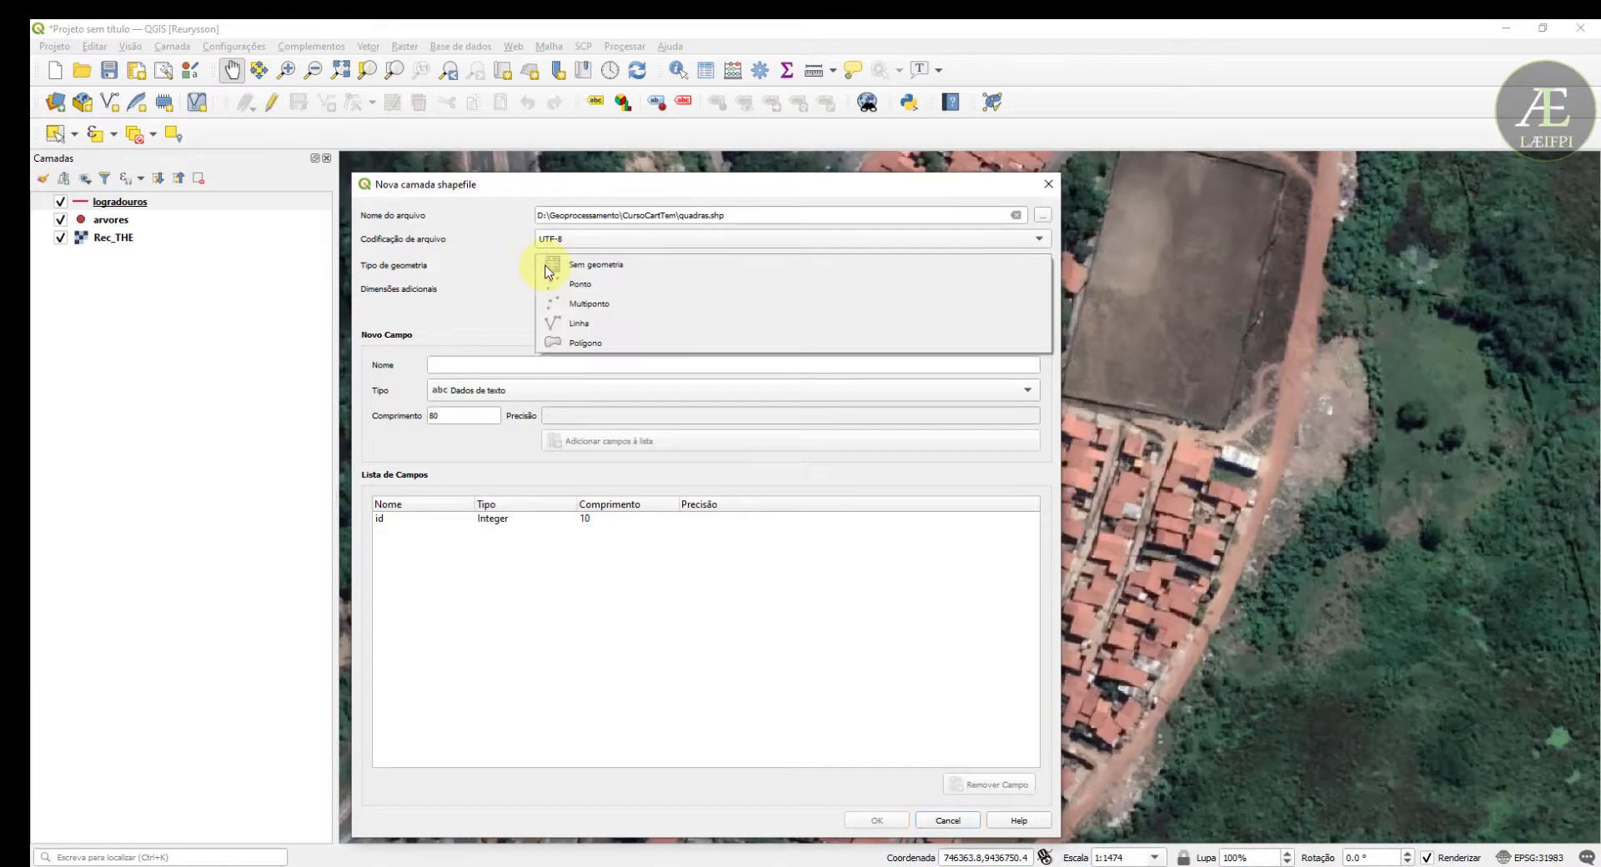
{"action": "left_click", "coordinate": [607, 339]}
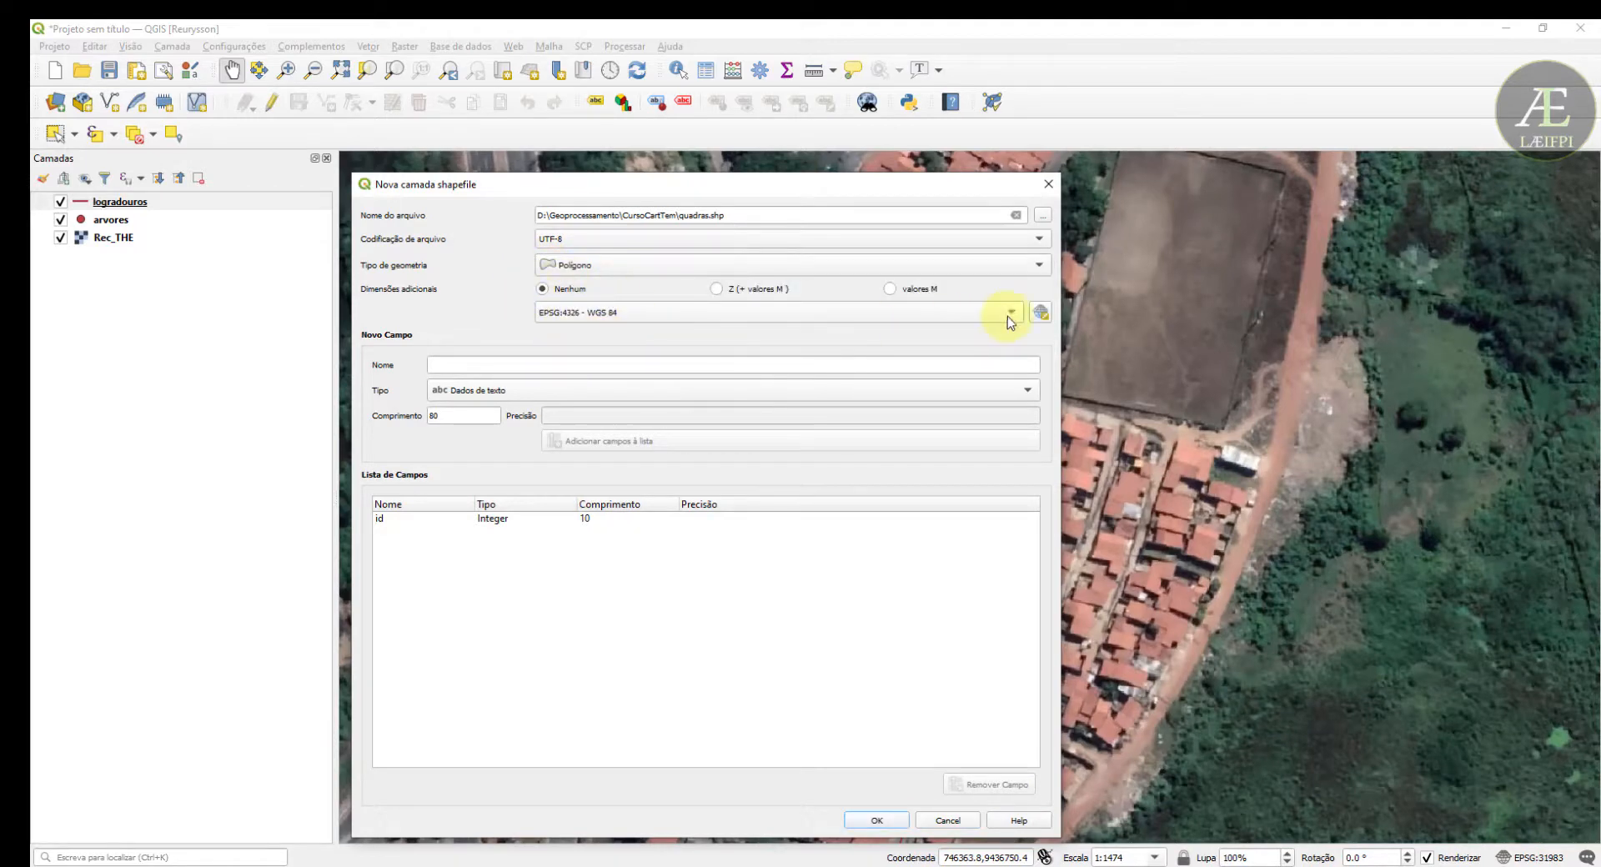
{"action": "left_click", "coordinate": [1014, 315]}
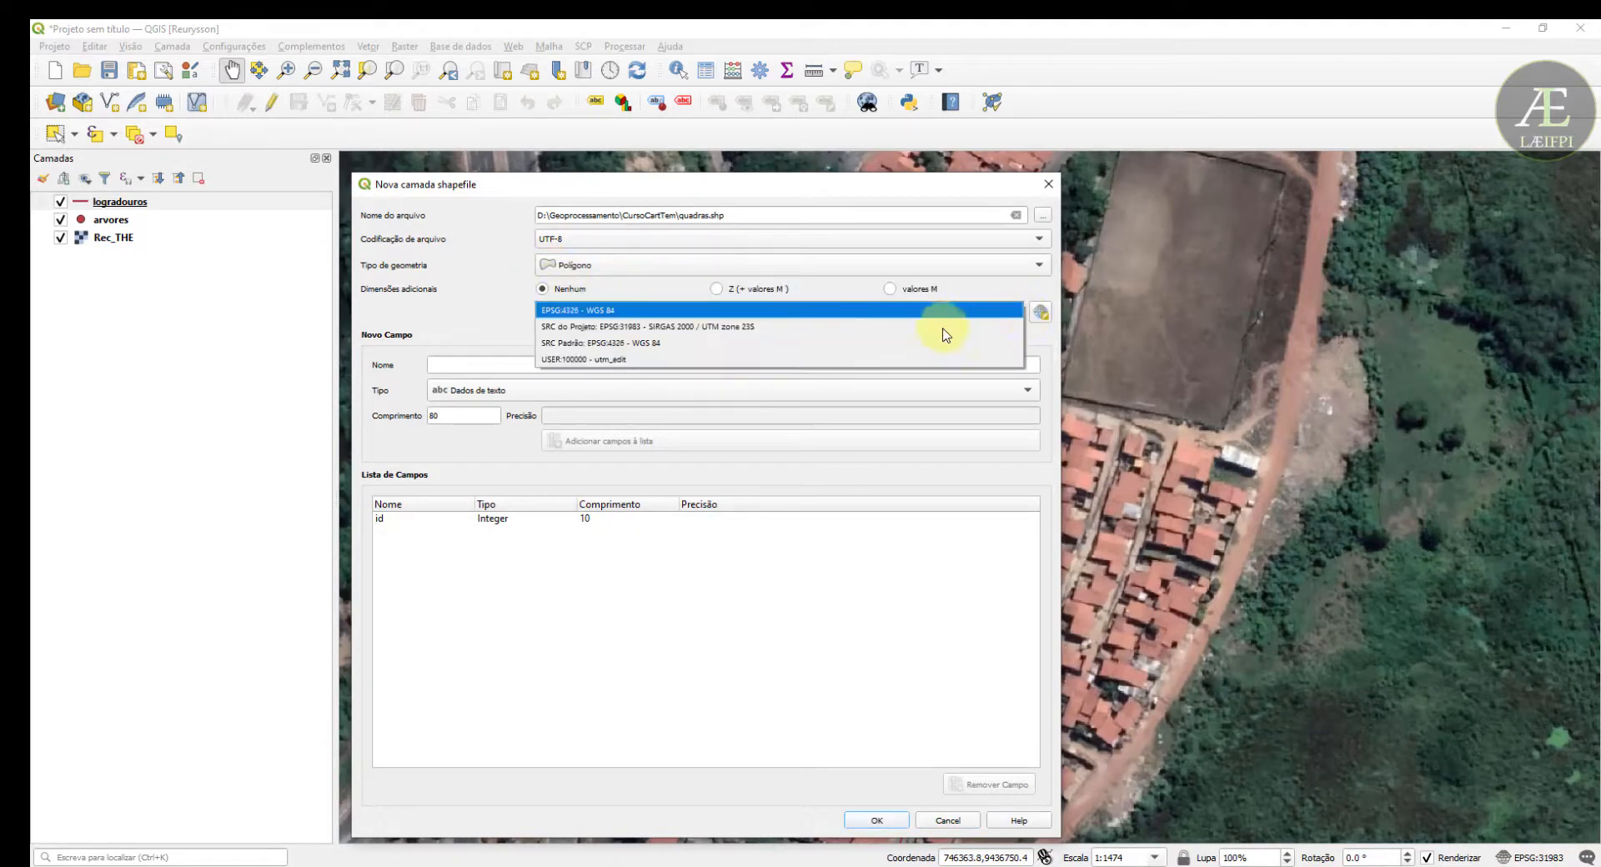
{"action": "left_click", "coordinate": [753, 327]}
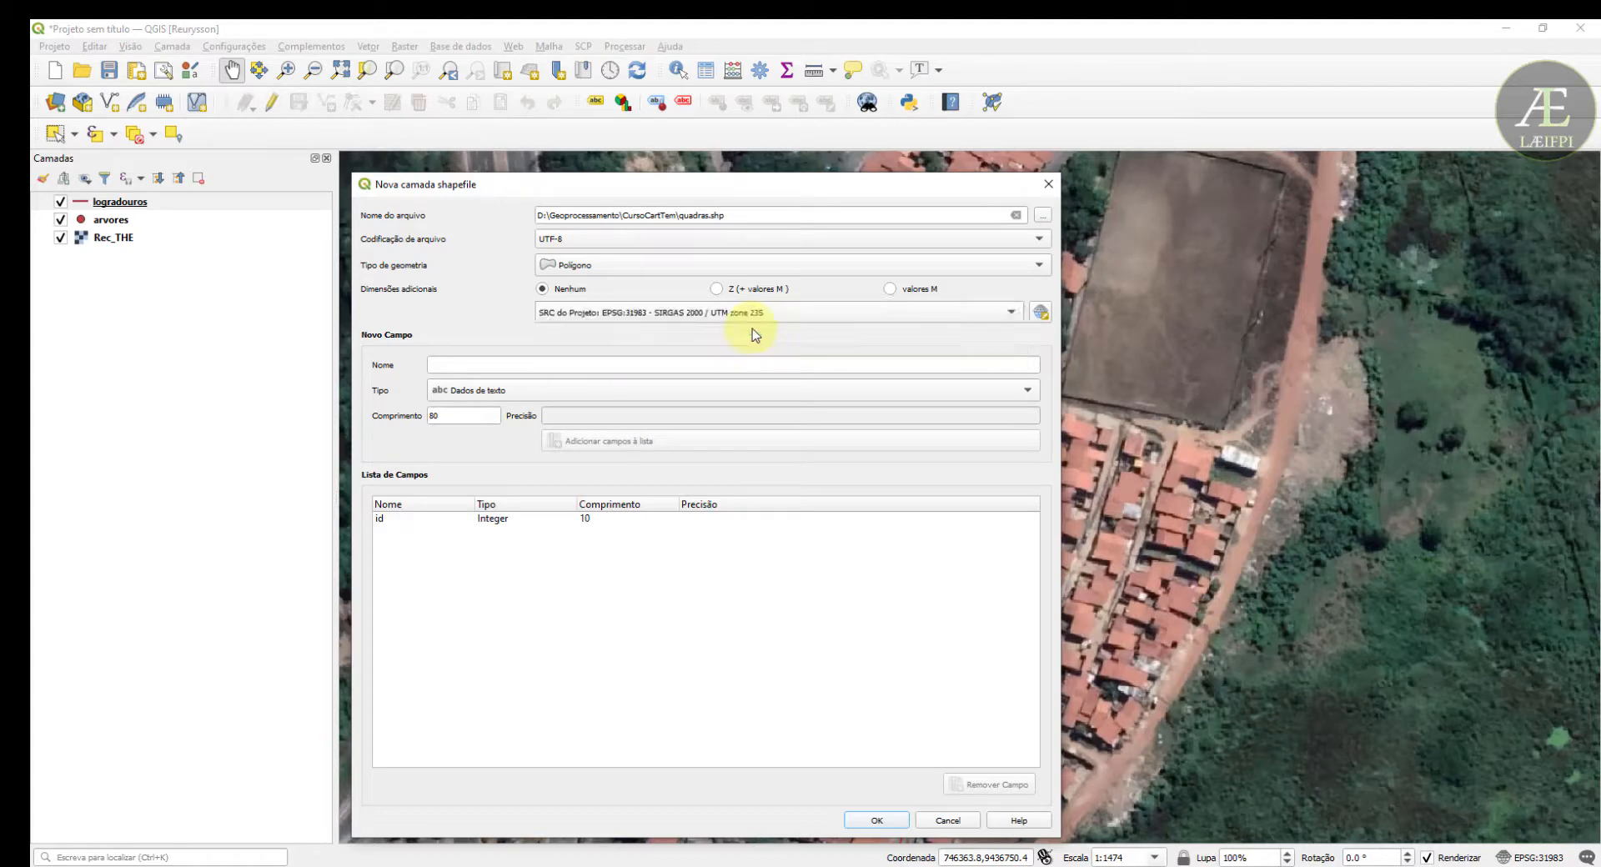
{"action": "left_click", "coordinate": [875, 823]}
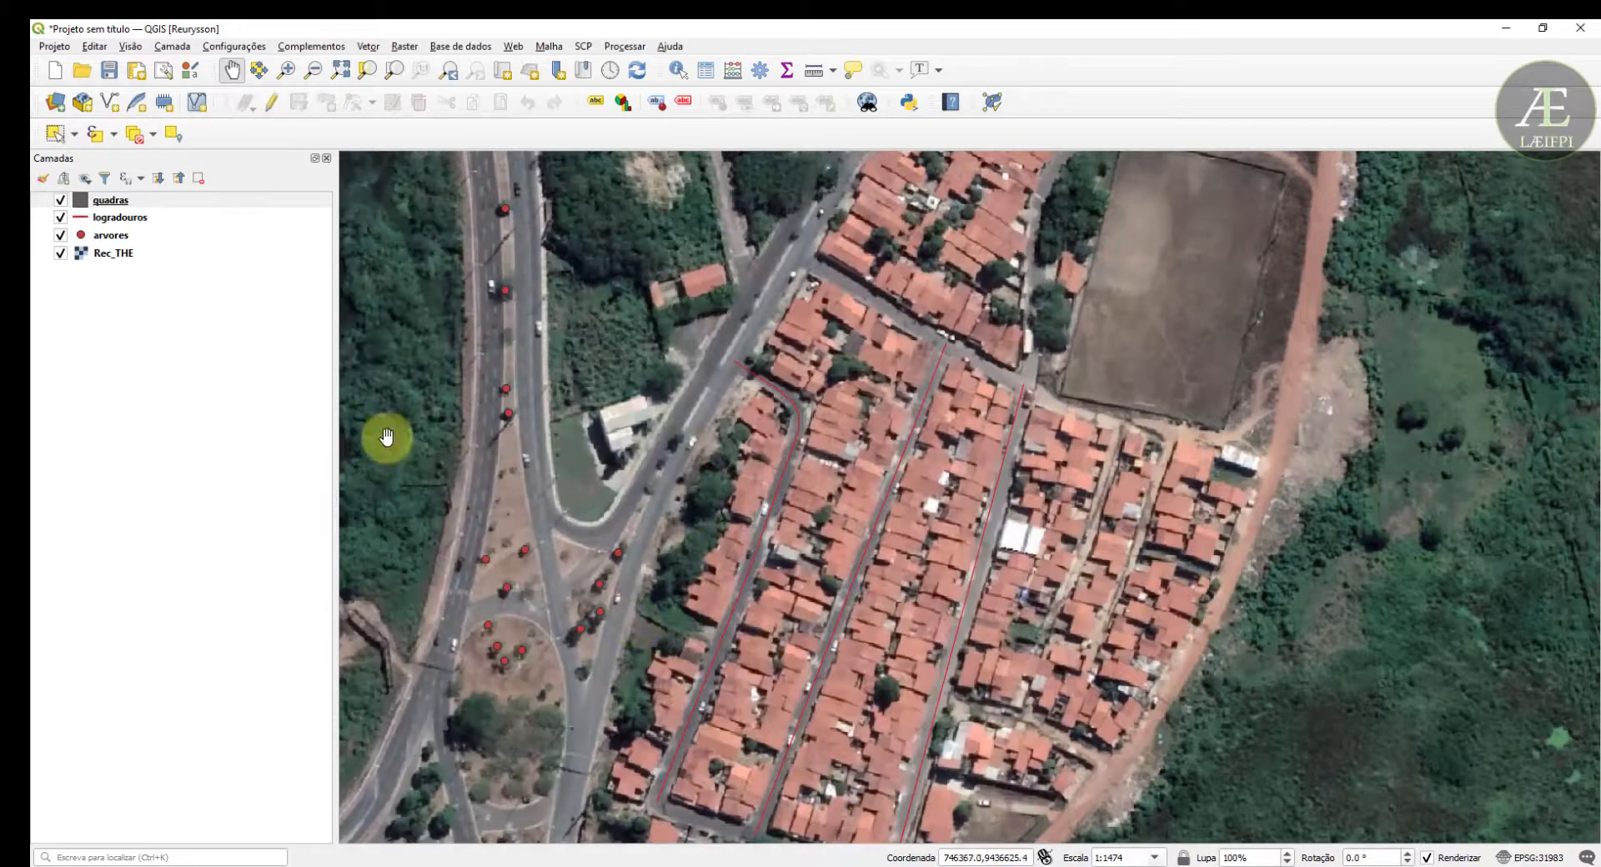
- Change the quadras layer's fill symbol to the light blue standard colour and apply it
{"action": "left_click", "coordinate": [83, 205]}
{"action": "double_click", "coordinate": [84, 206]}
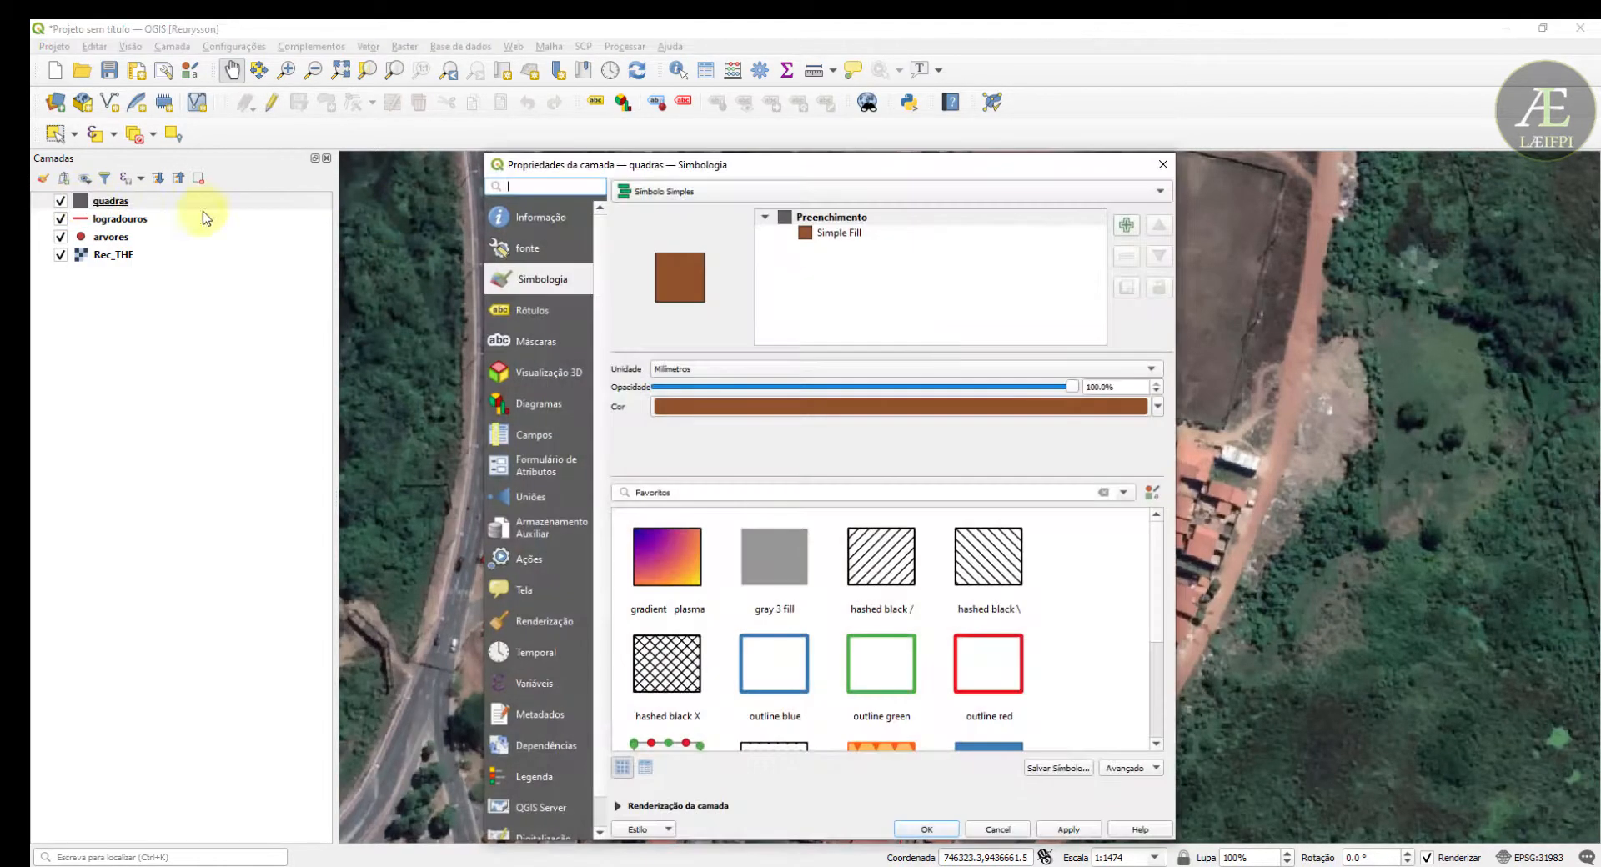
{"action": "left_click", "coordinate": [1161, 411]}
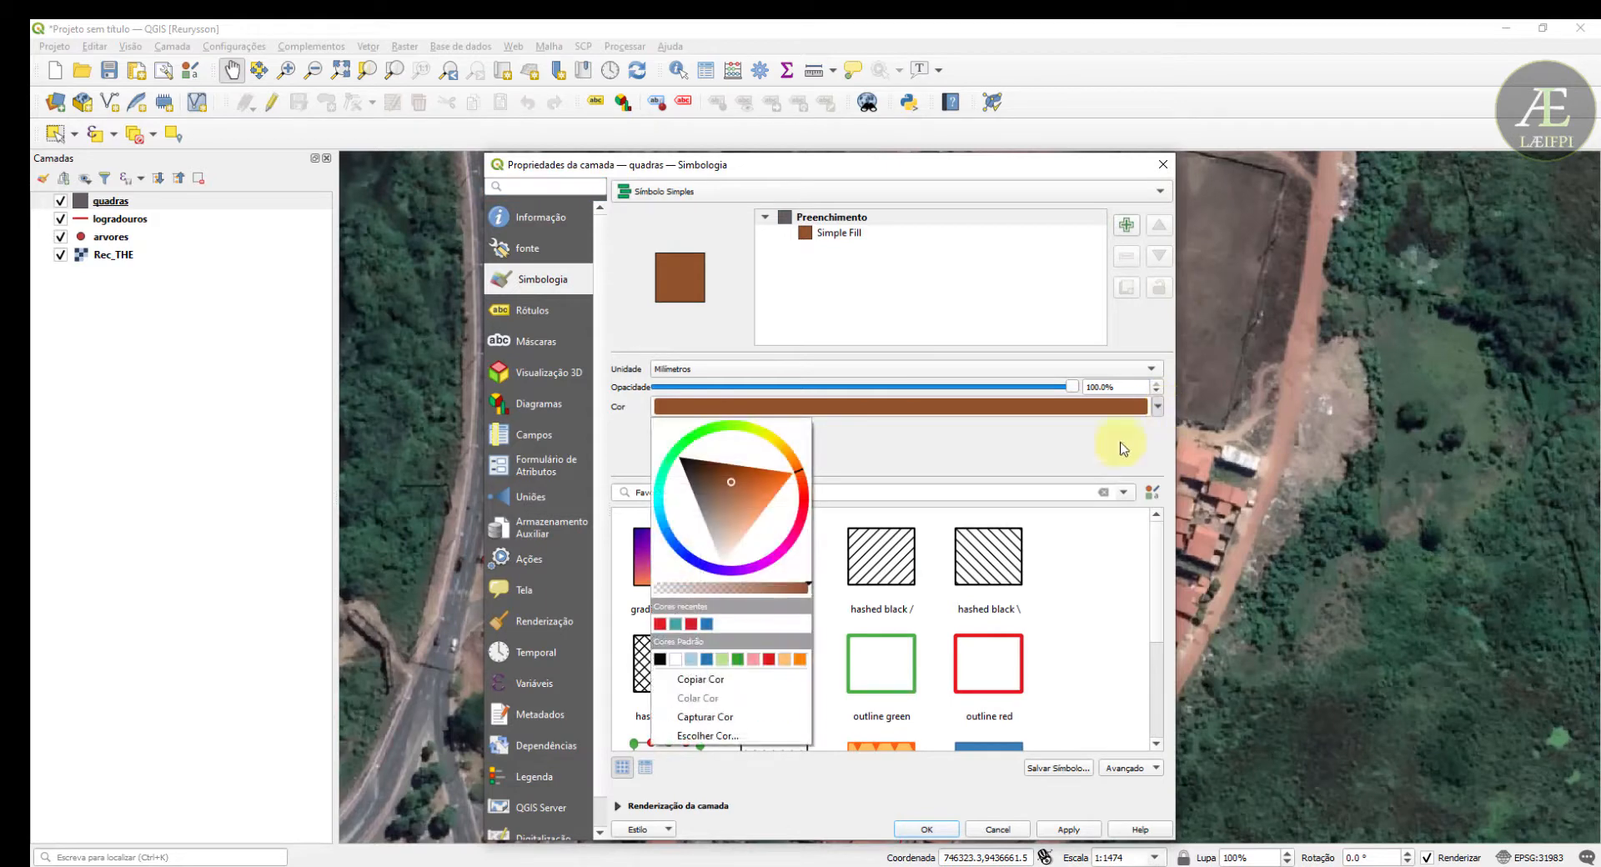
{"action": "left_click", "coordinate": [693, 659]}
{"action": "left_click", "coordinate": [1069, 830]}
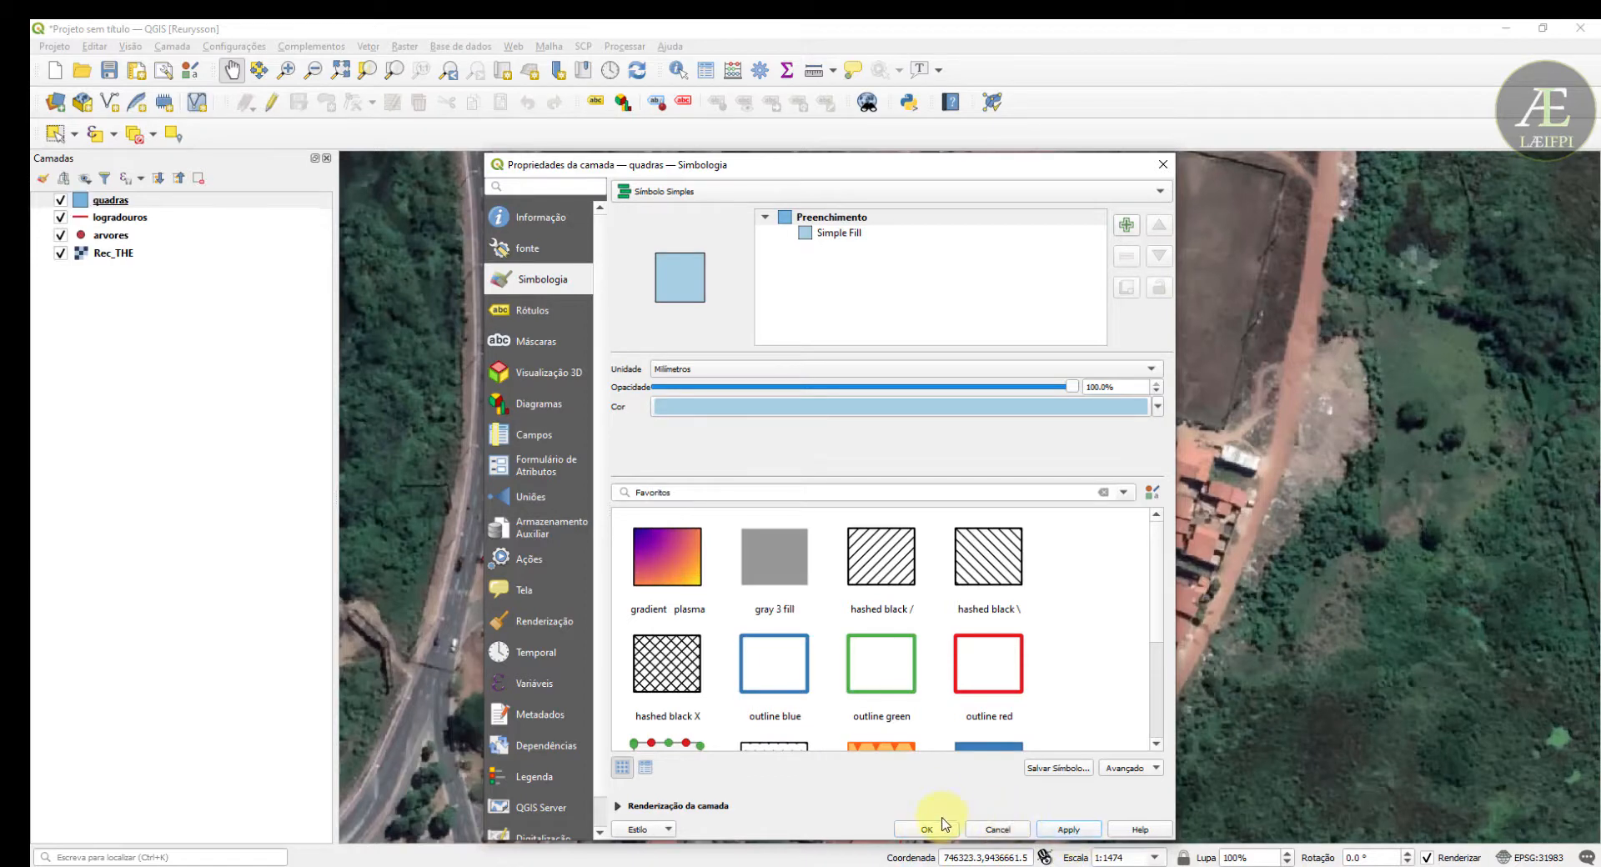
{"action": "left_click", "coordinate": [926, 830]}
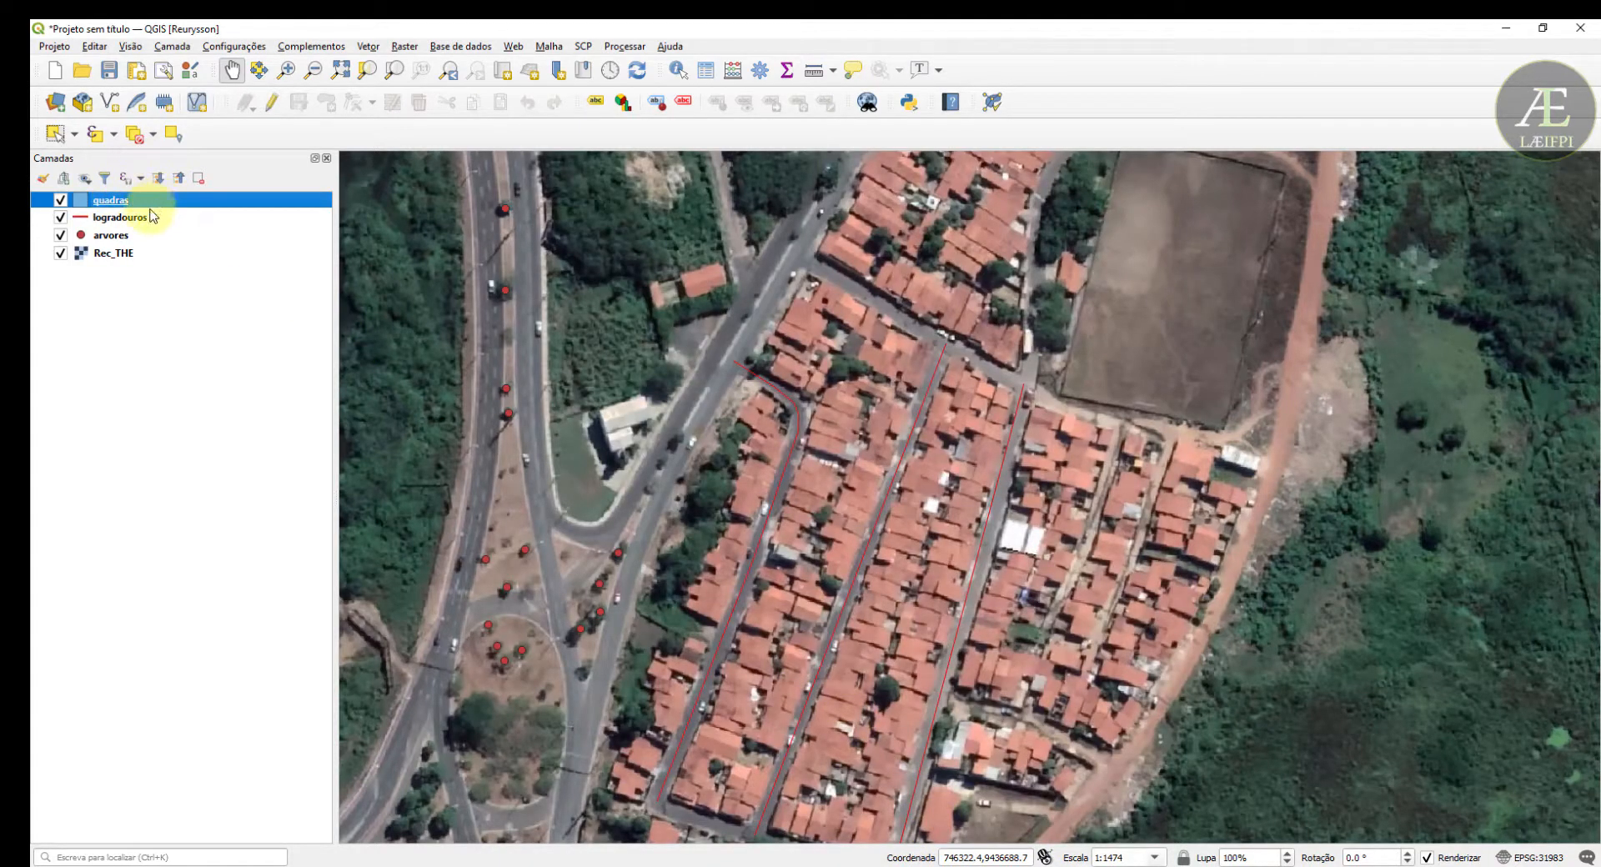
- Turn on editing for the quadras layer and activate adding polygon features
{"action": "left_click", "coordinate": [118, 219]}
{"action": "left_click", "coordinate": [123, 205]}
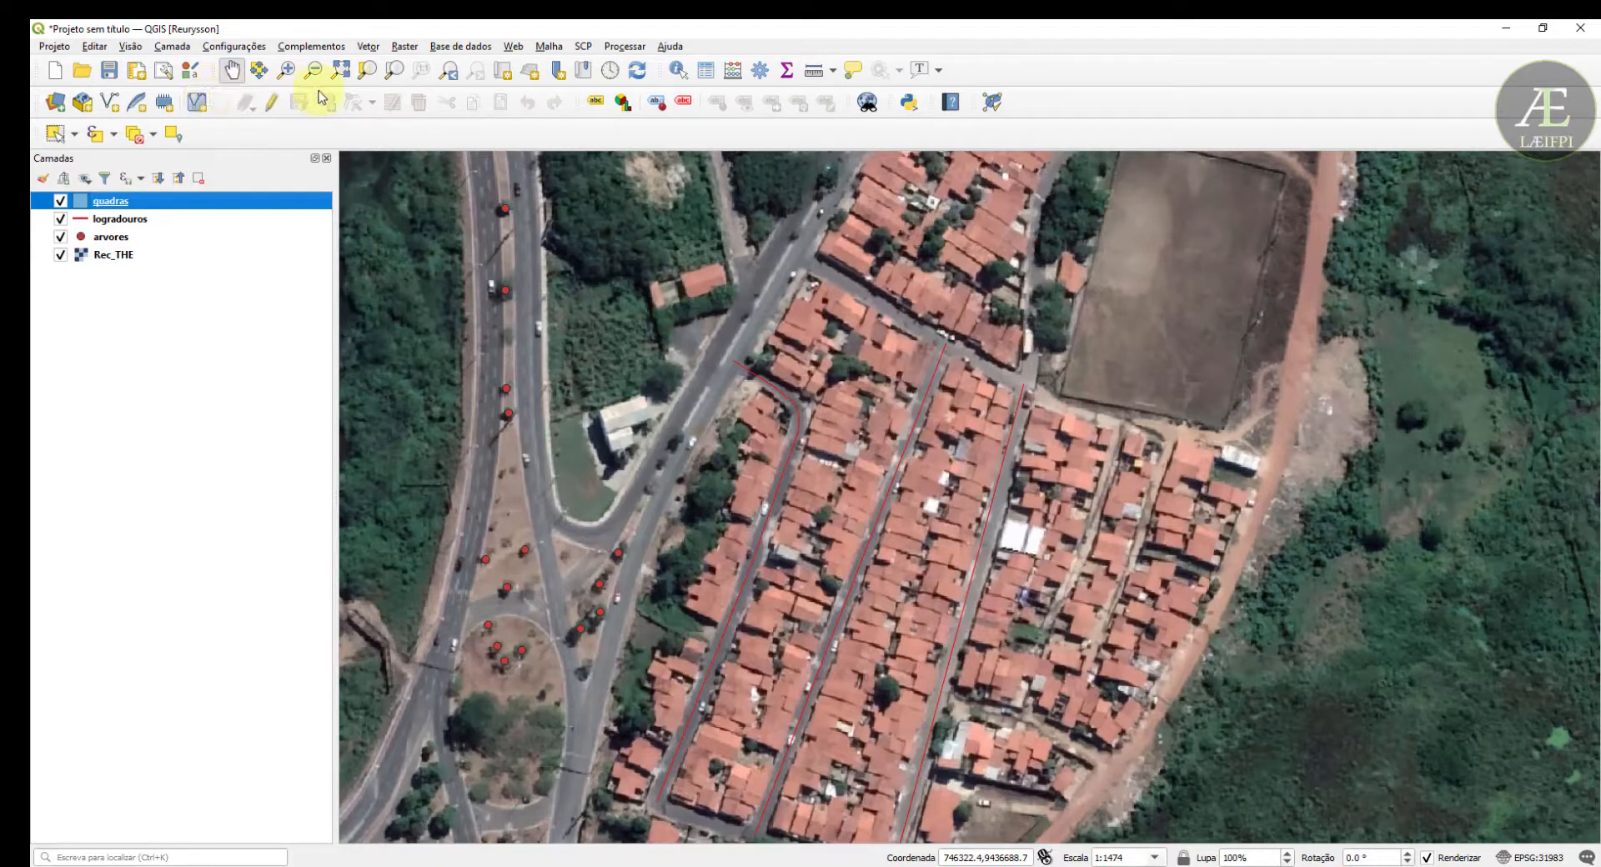
{"action": "left_click", "coordinate": [271, 104]}
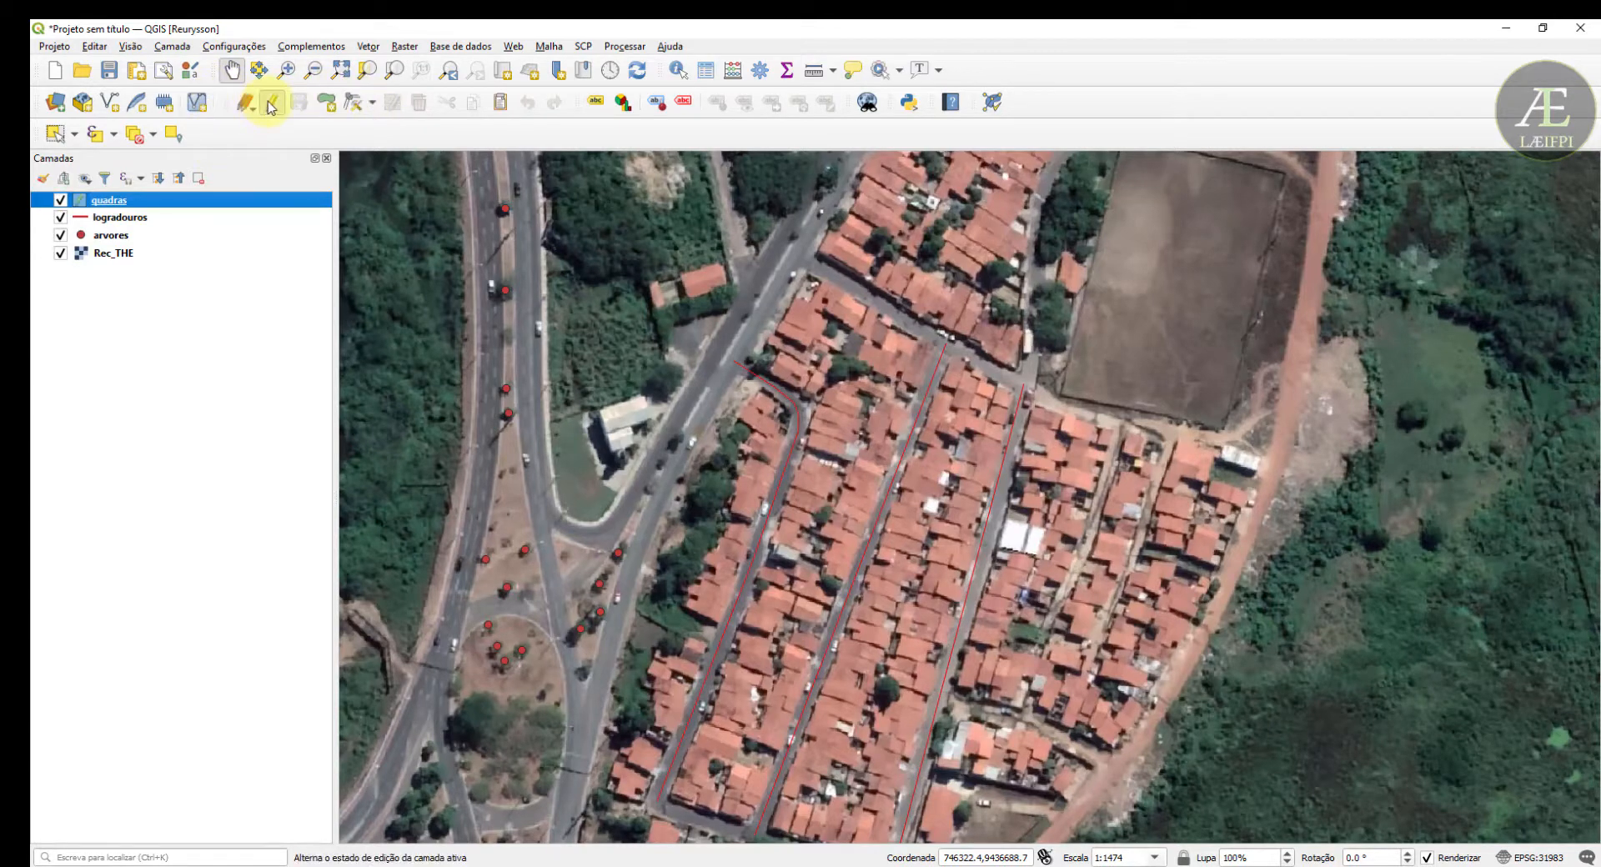
{"action": "left_click", "coordinate": [325, 103]}
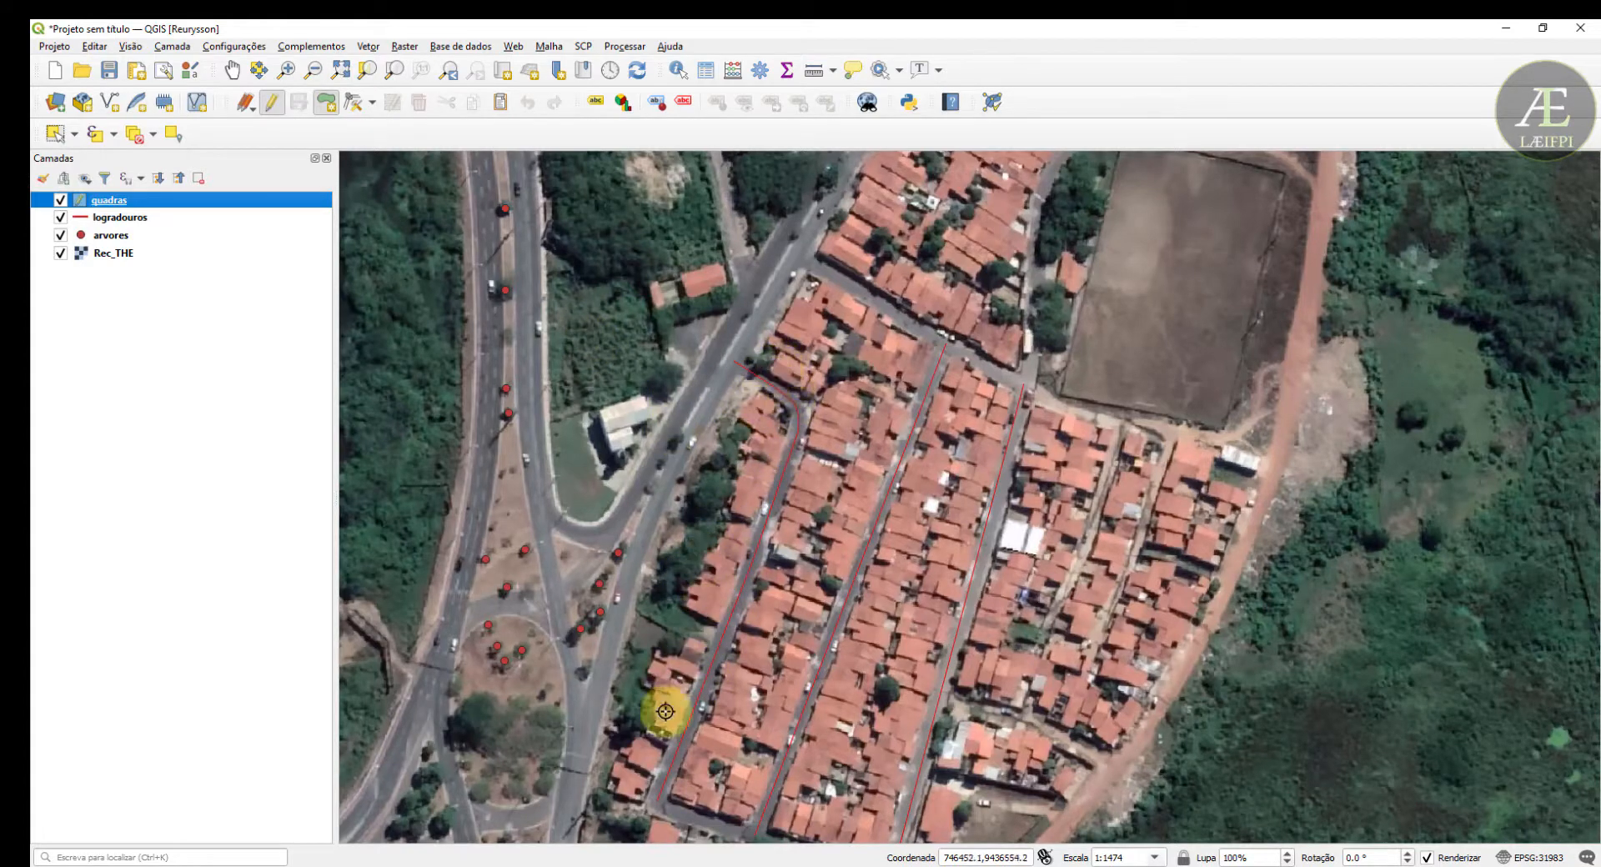
- Start the first quadras polygon at the westernmost block's southeast corner and trace its eastern edge north along the street to the curve
{"action": "scroll", "coordinate": [602, 816], "scroll_direction": "up", "scroll_amount": 1}
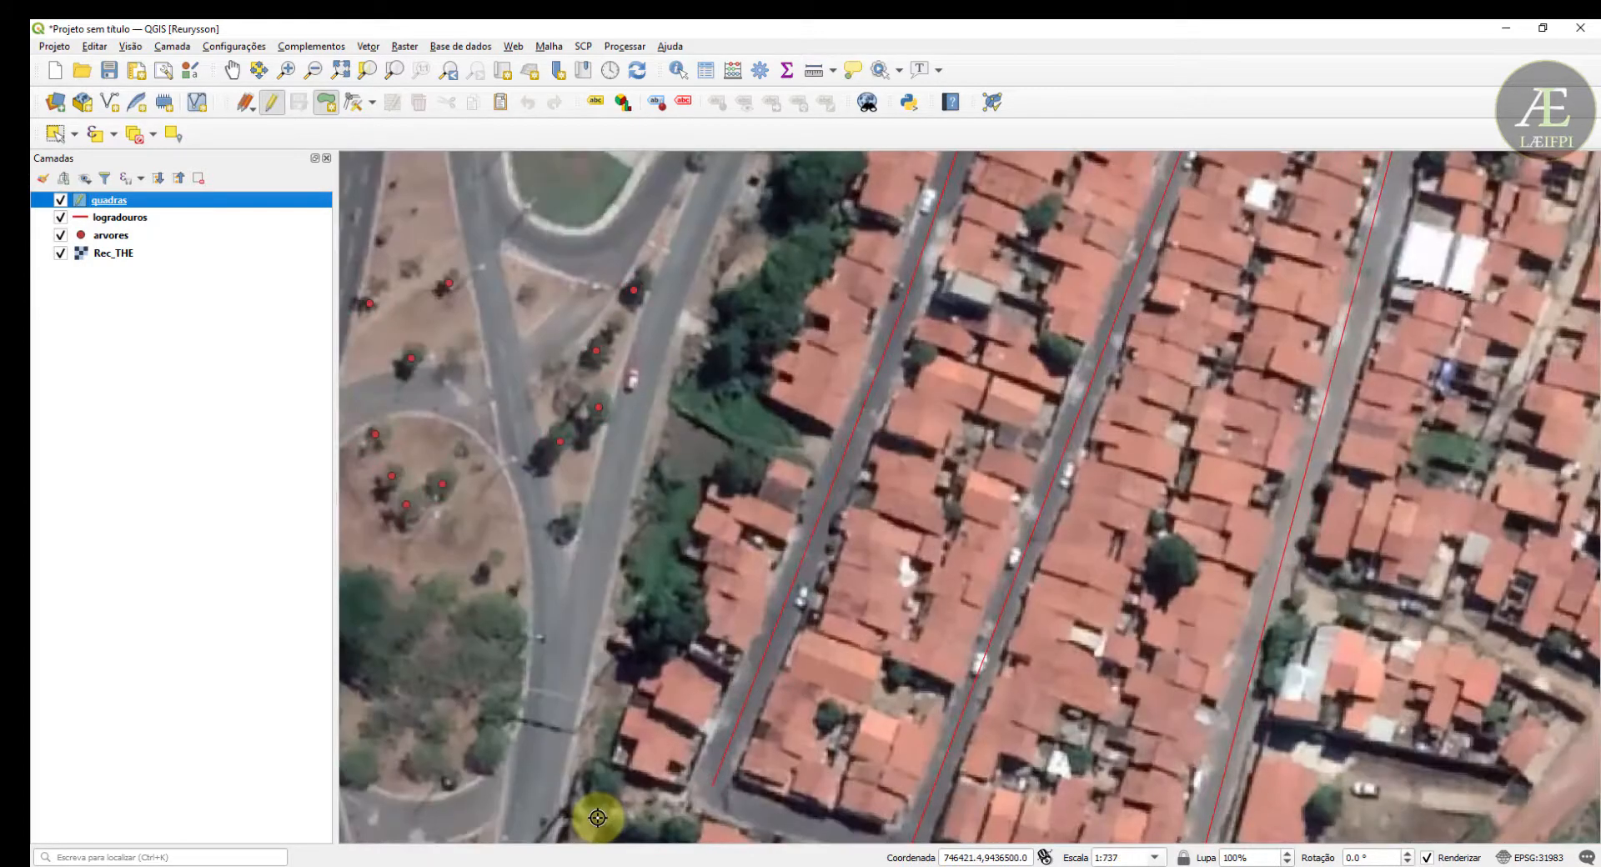
{"action": "left_click", "coordinate": [682, 801]}
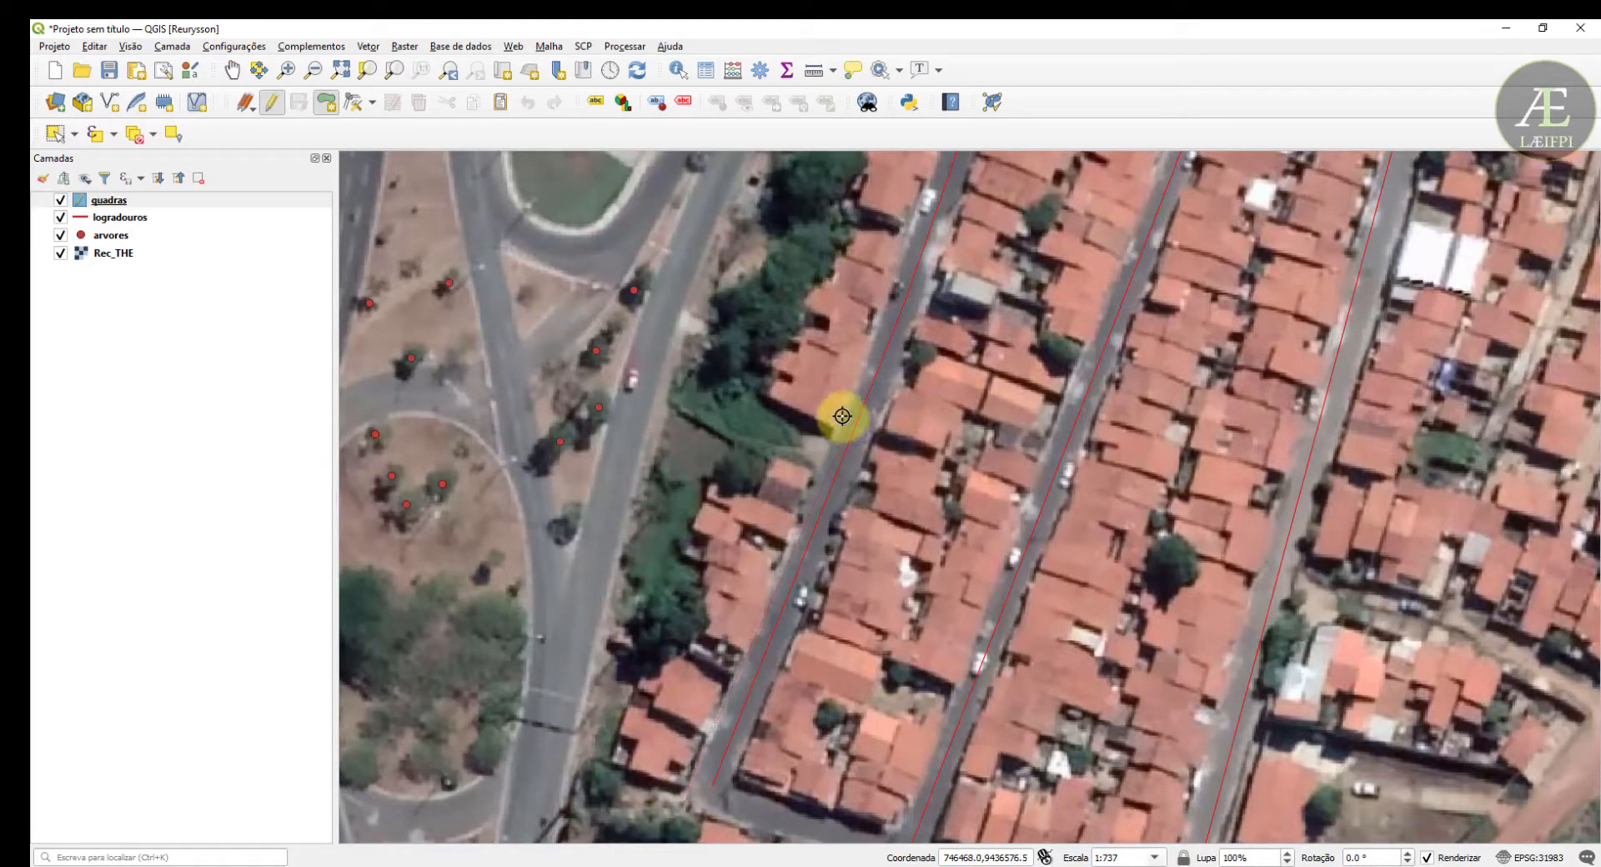
{"action": "key", "text": "Up"}
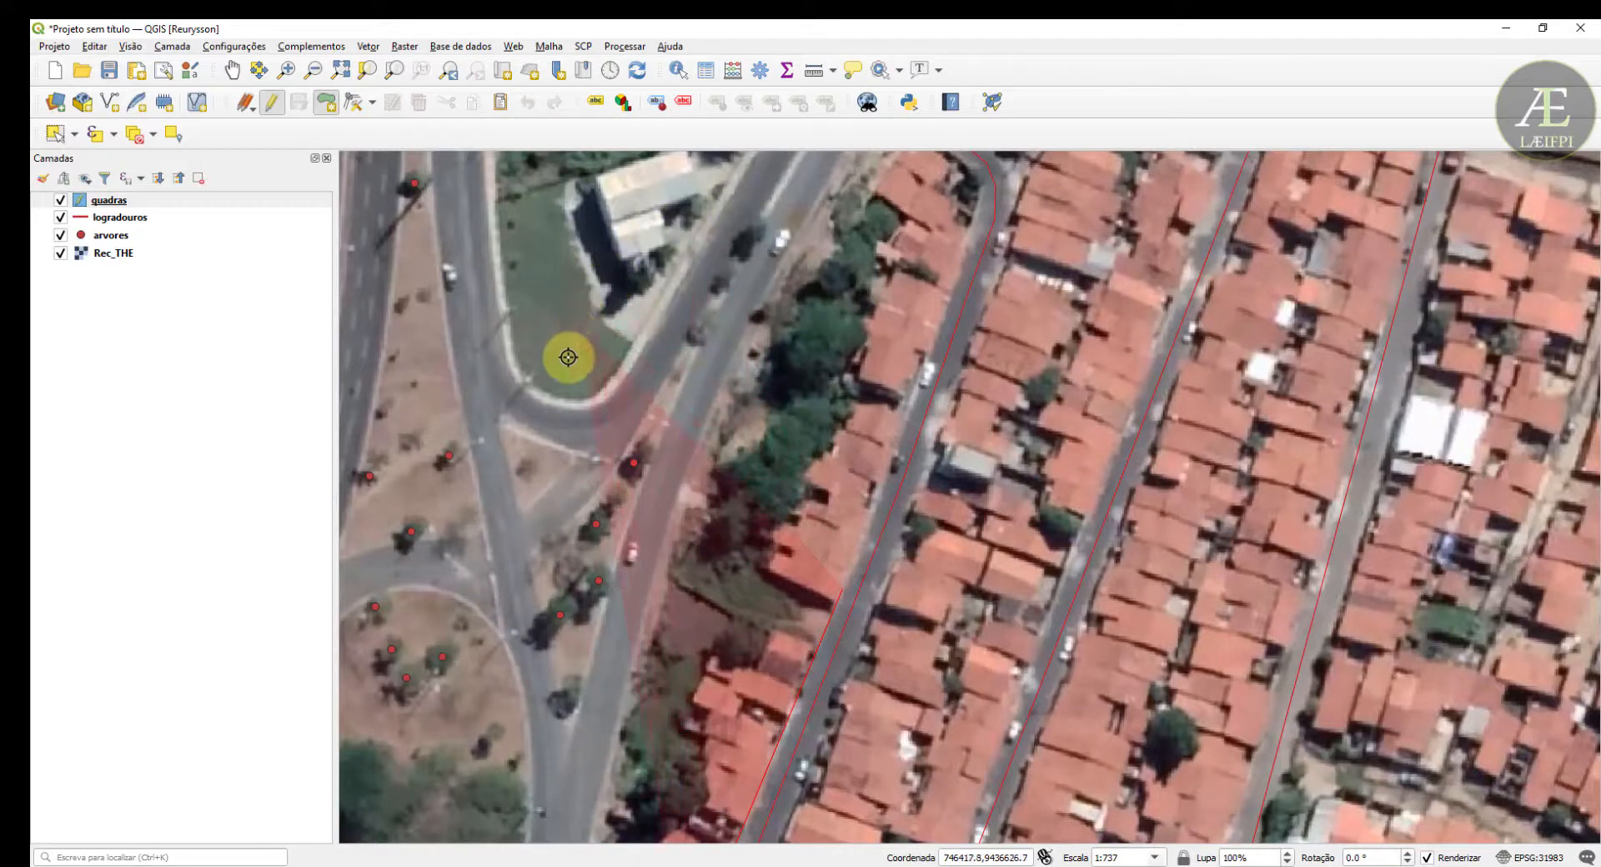
{"action": "scroll", "coordinate": [568, 356], "scroll_direction": "down", "scroll_amount": 2}
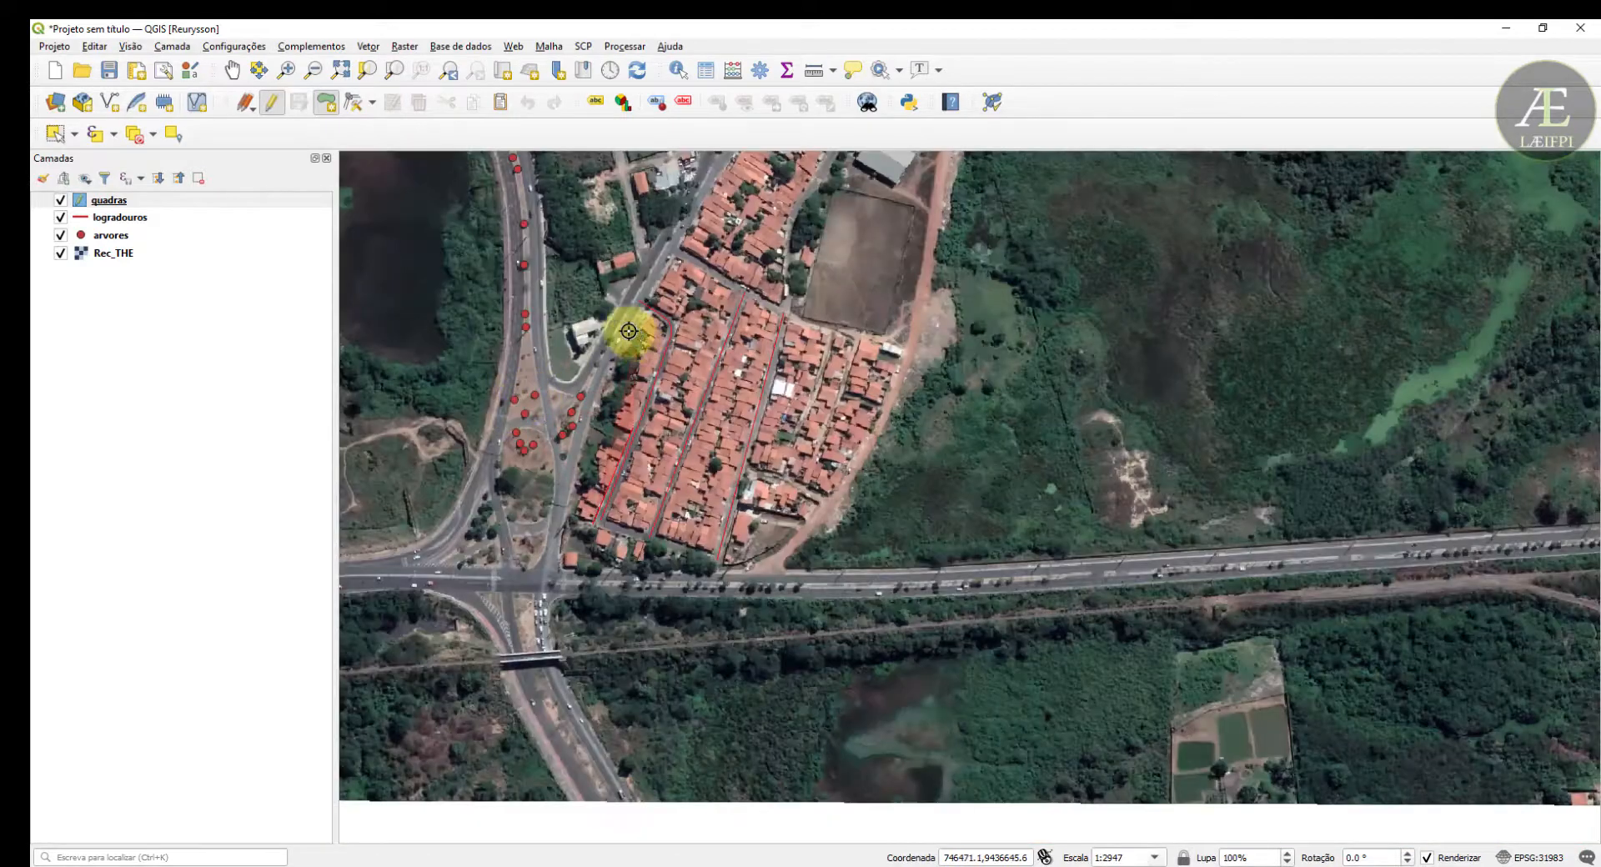
{"action": "scroll", "coordinate": [629, 331], "scroll_direction": "up", "scroll_amount": 2}
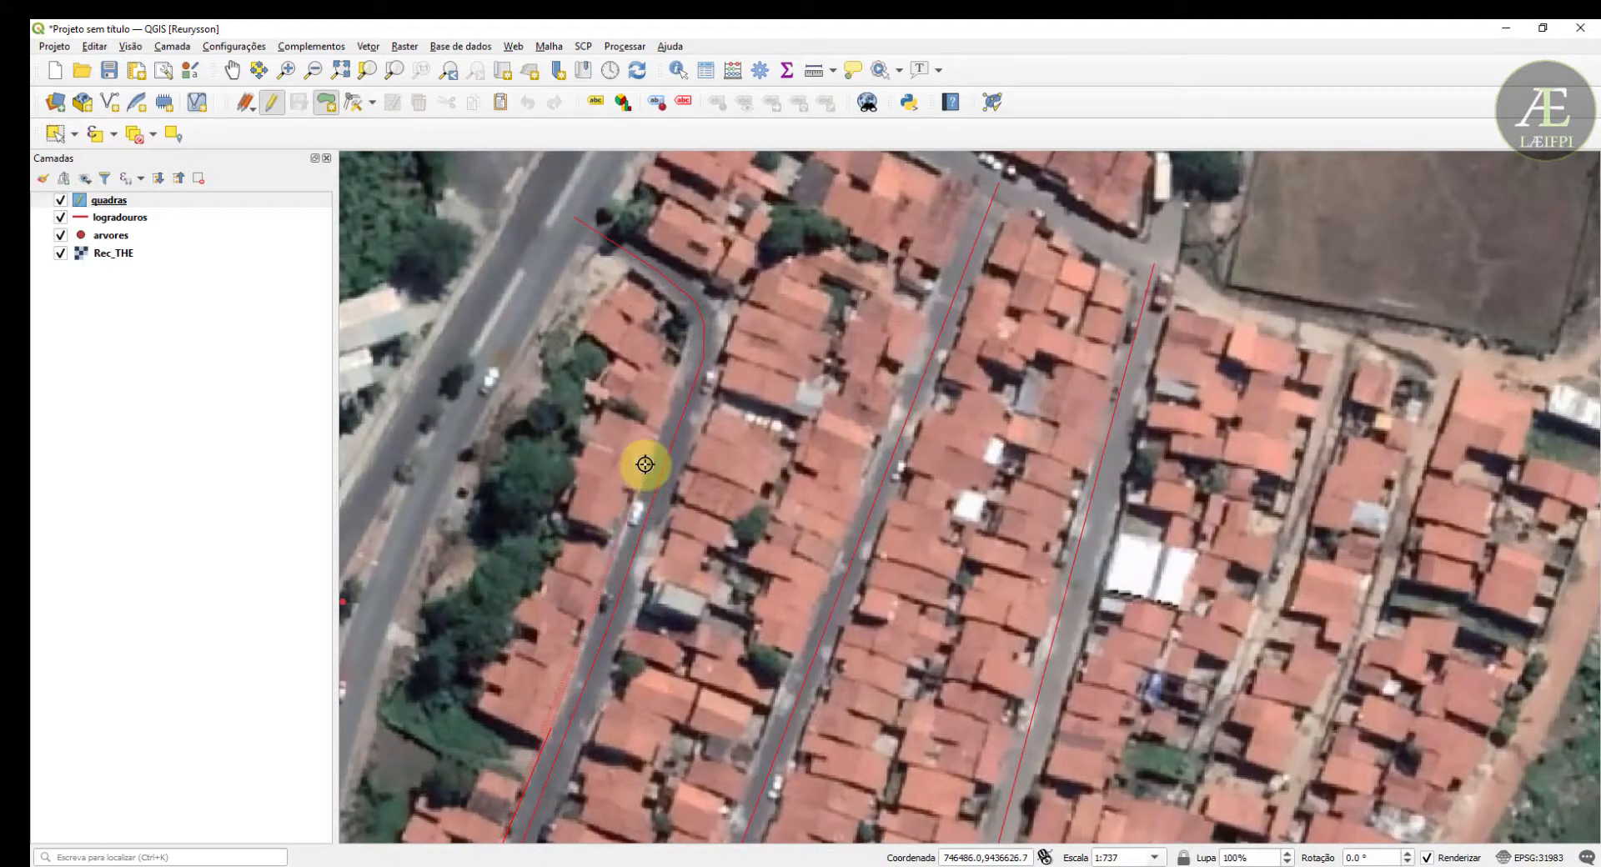
{"action": "scroll", "coordinate": [671, 382], "scroll_direction": "up", "scroll_amount": 2}
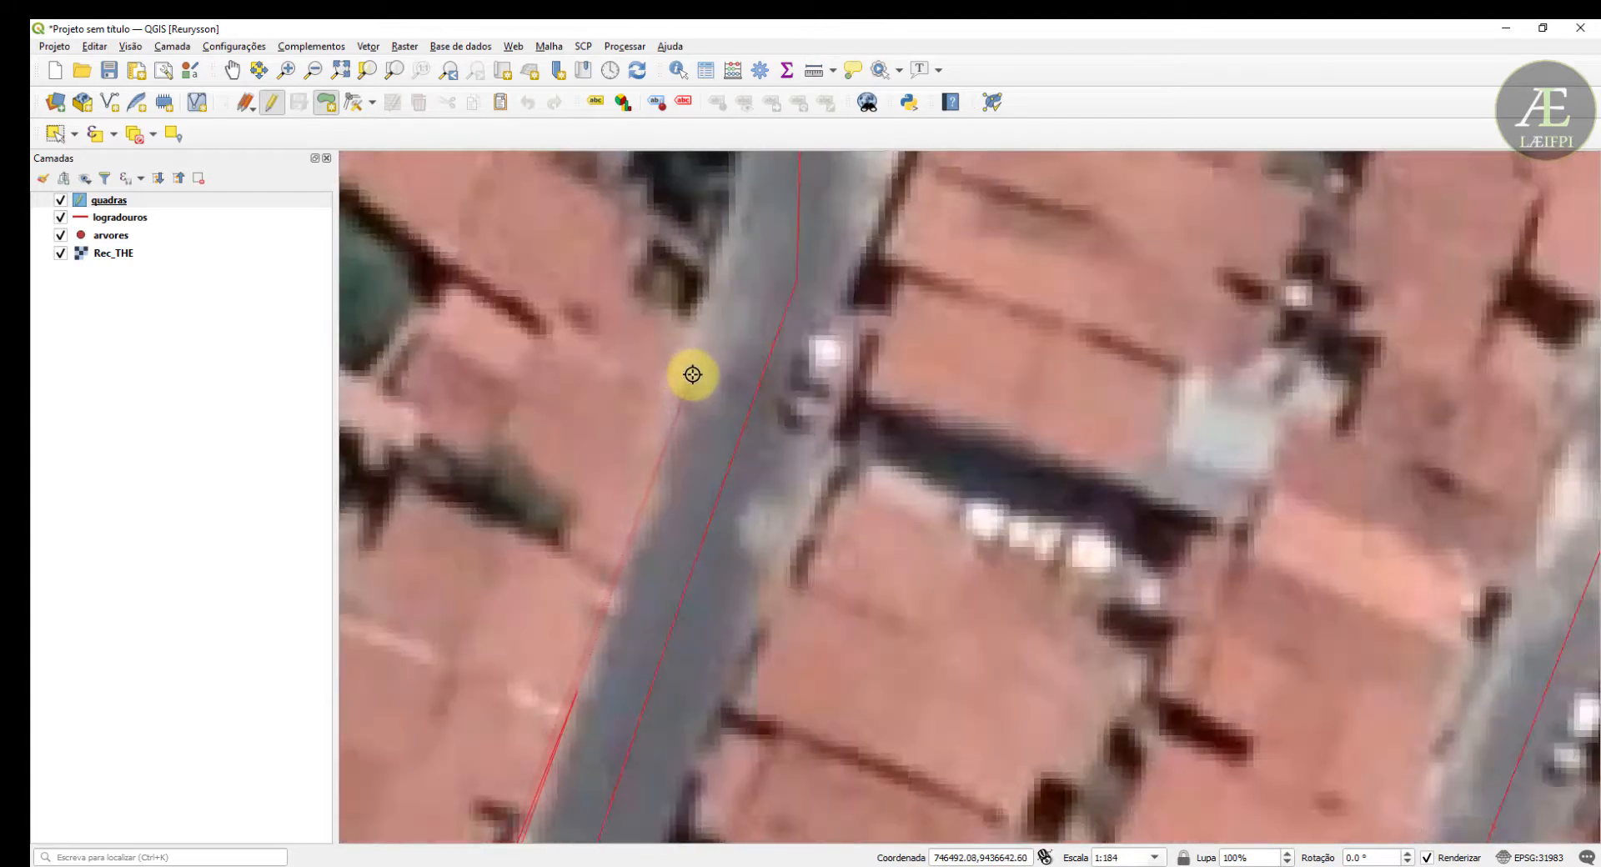
{"action": "scroll", "coordinate": [692, 375], "scroll_direction": "down", "scroll_amount": 2}
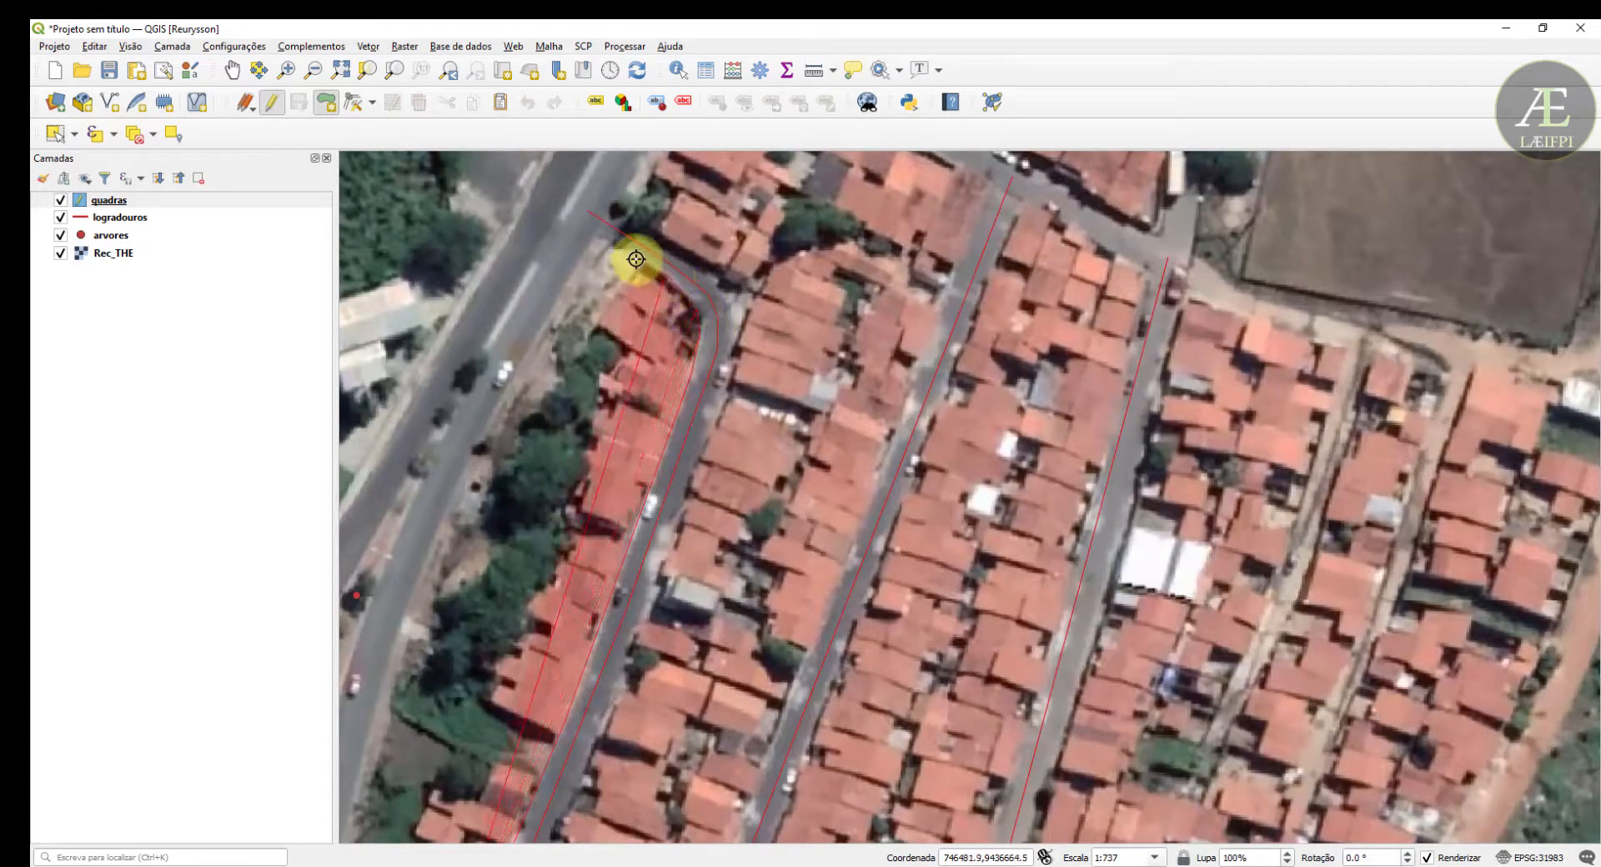
- Trace the westernmost block's northern corner and its western side south along the avenue, and finish the polygon with its id left empty
{"action": "left_click", "coordinate": [591, 237]}
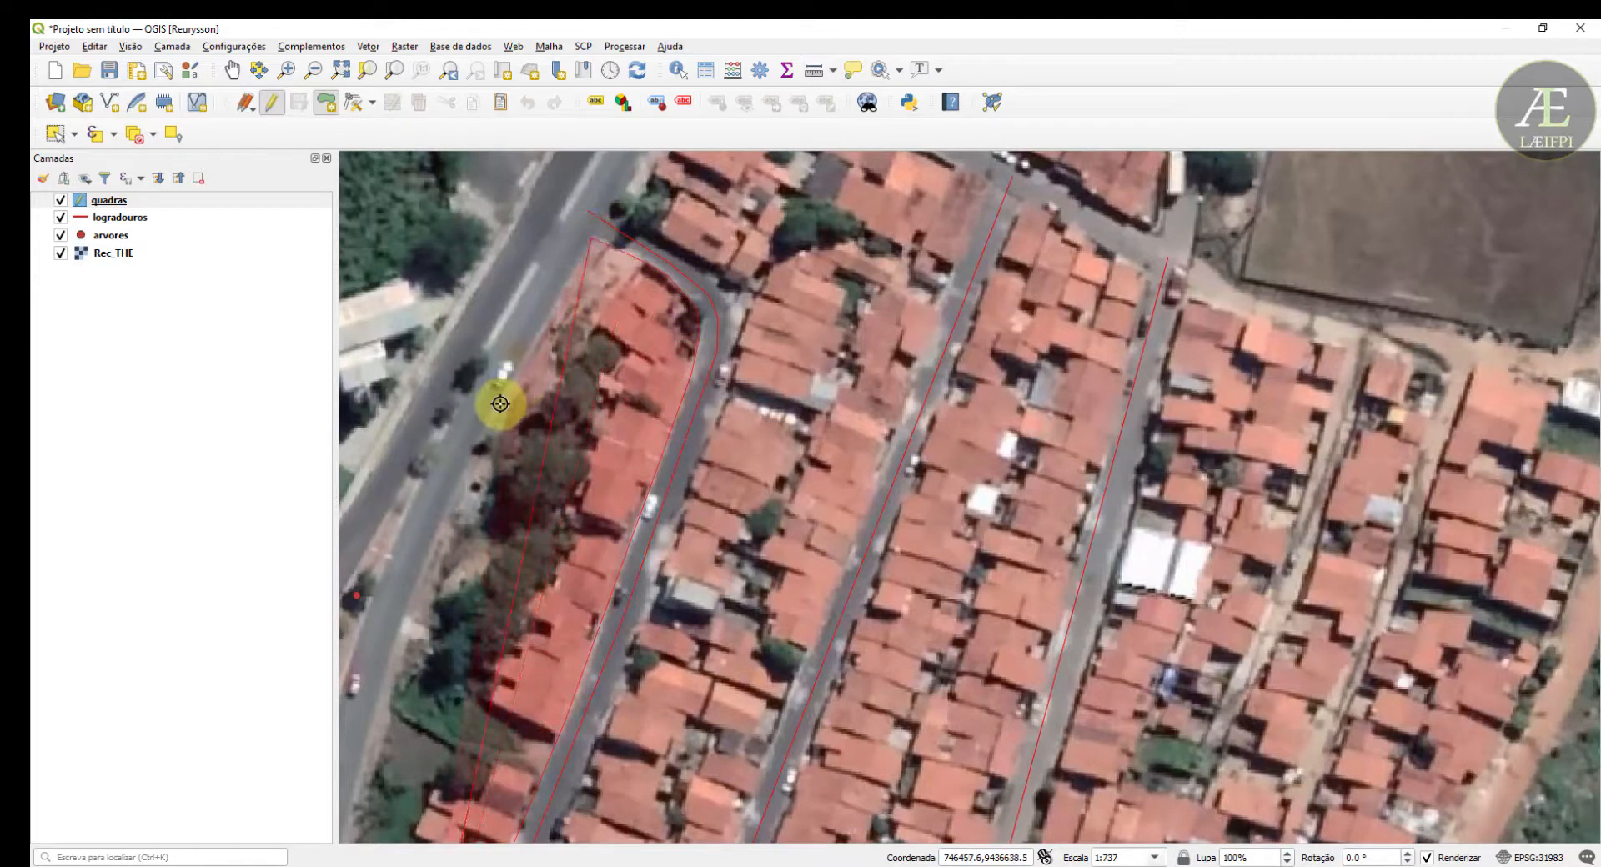
{"action": "left_click", "coordinate": [490, 407]}
{"action": "key", "text": "Left"}
{"action": "key", "text": "Down"}
{"action": "key", "text": "Down"}
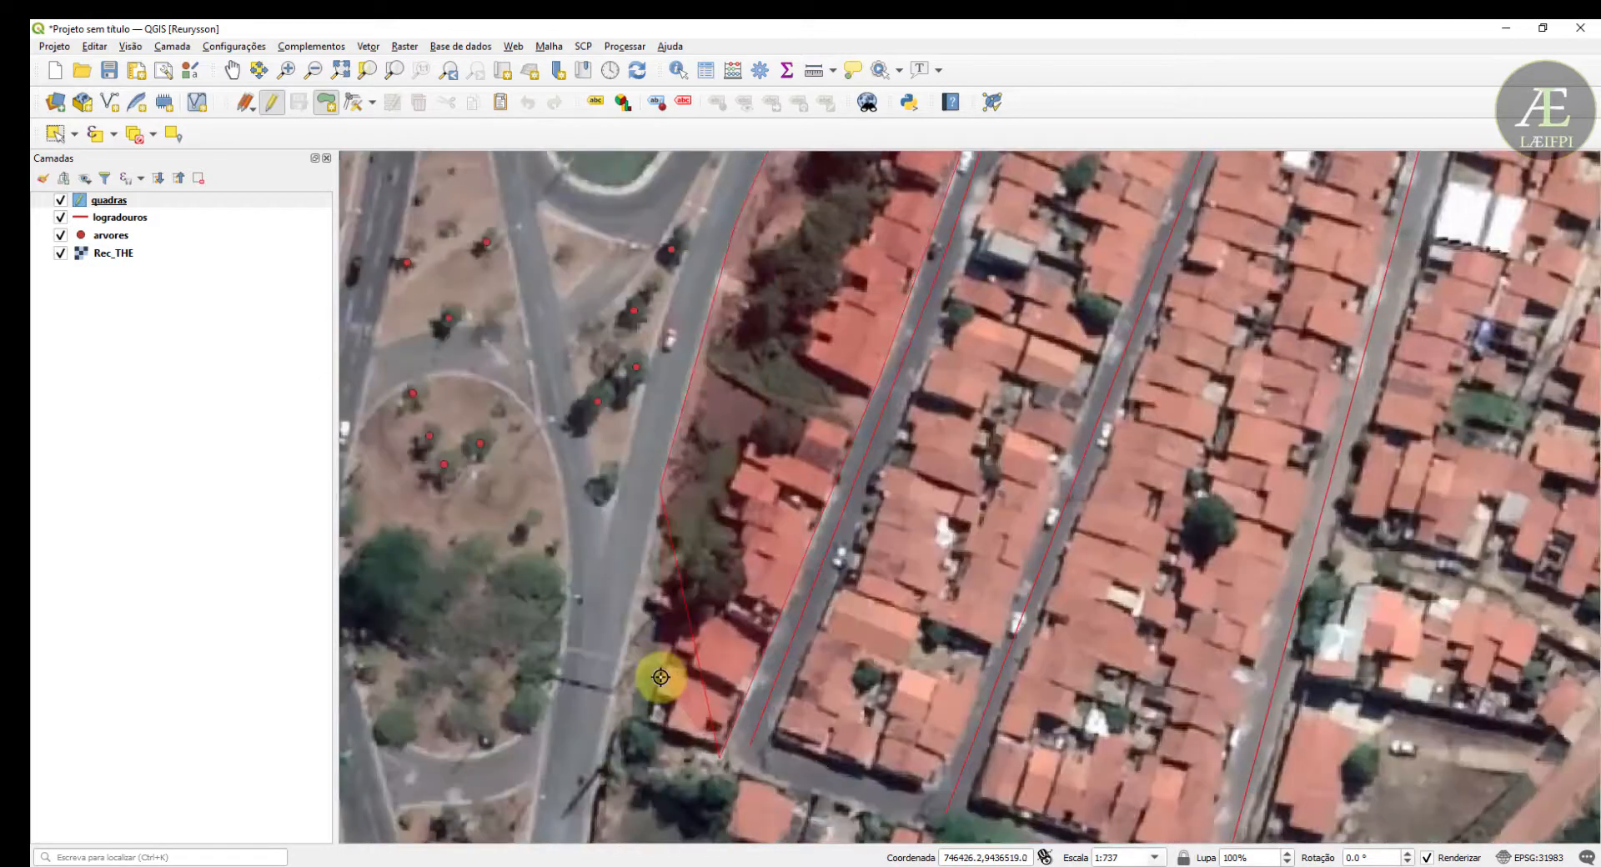
{"action": "key", "text": "Down"}
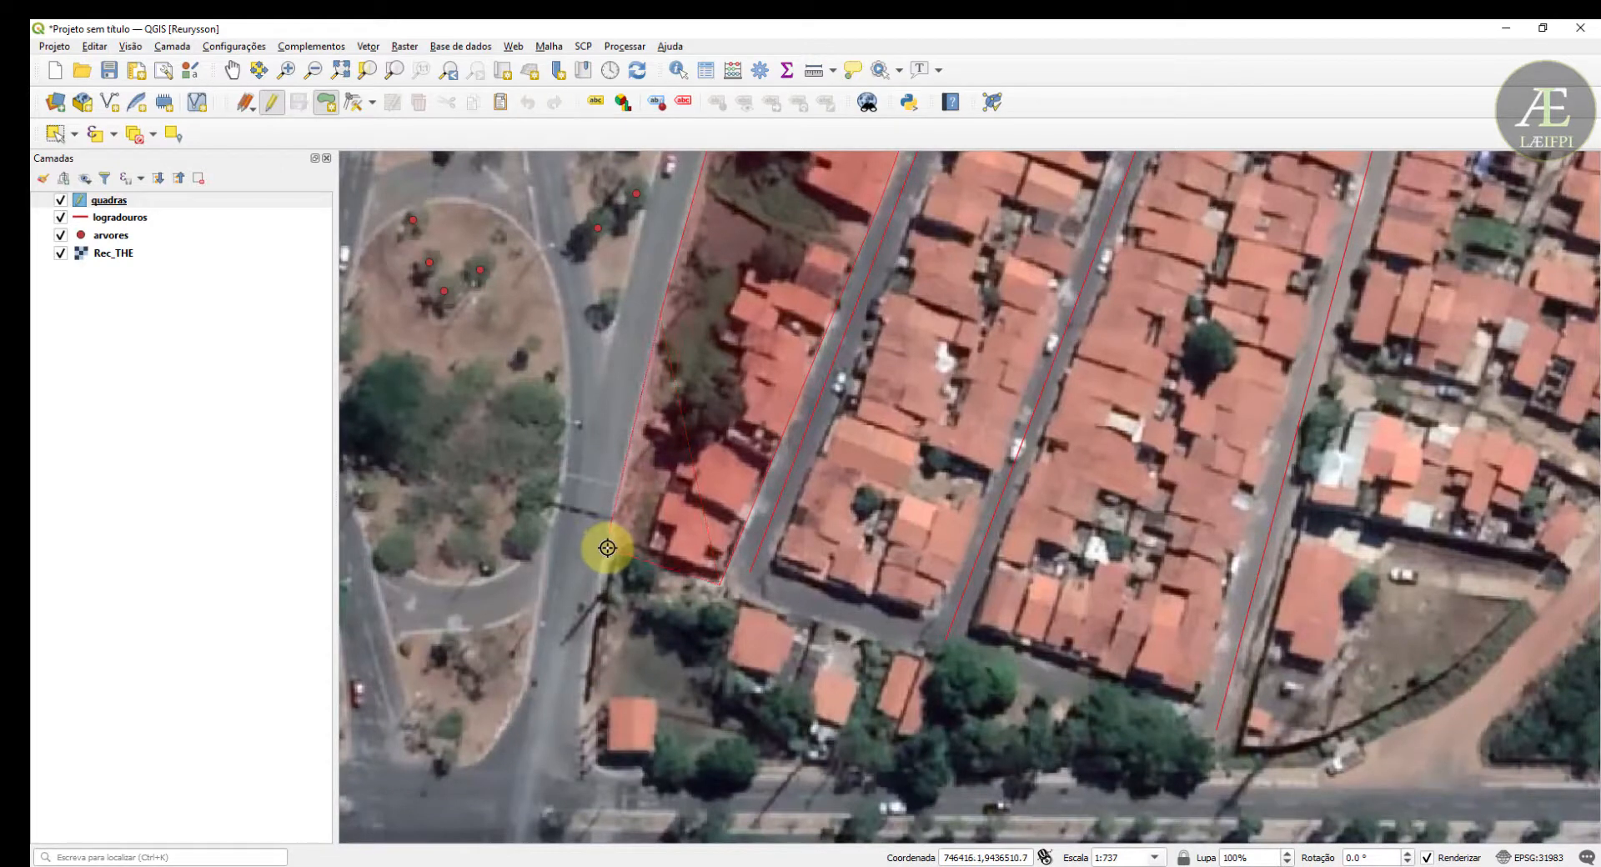
{"action": "right_click", "coordinate": [607, 548]}
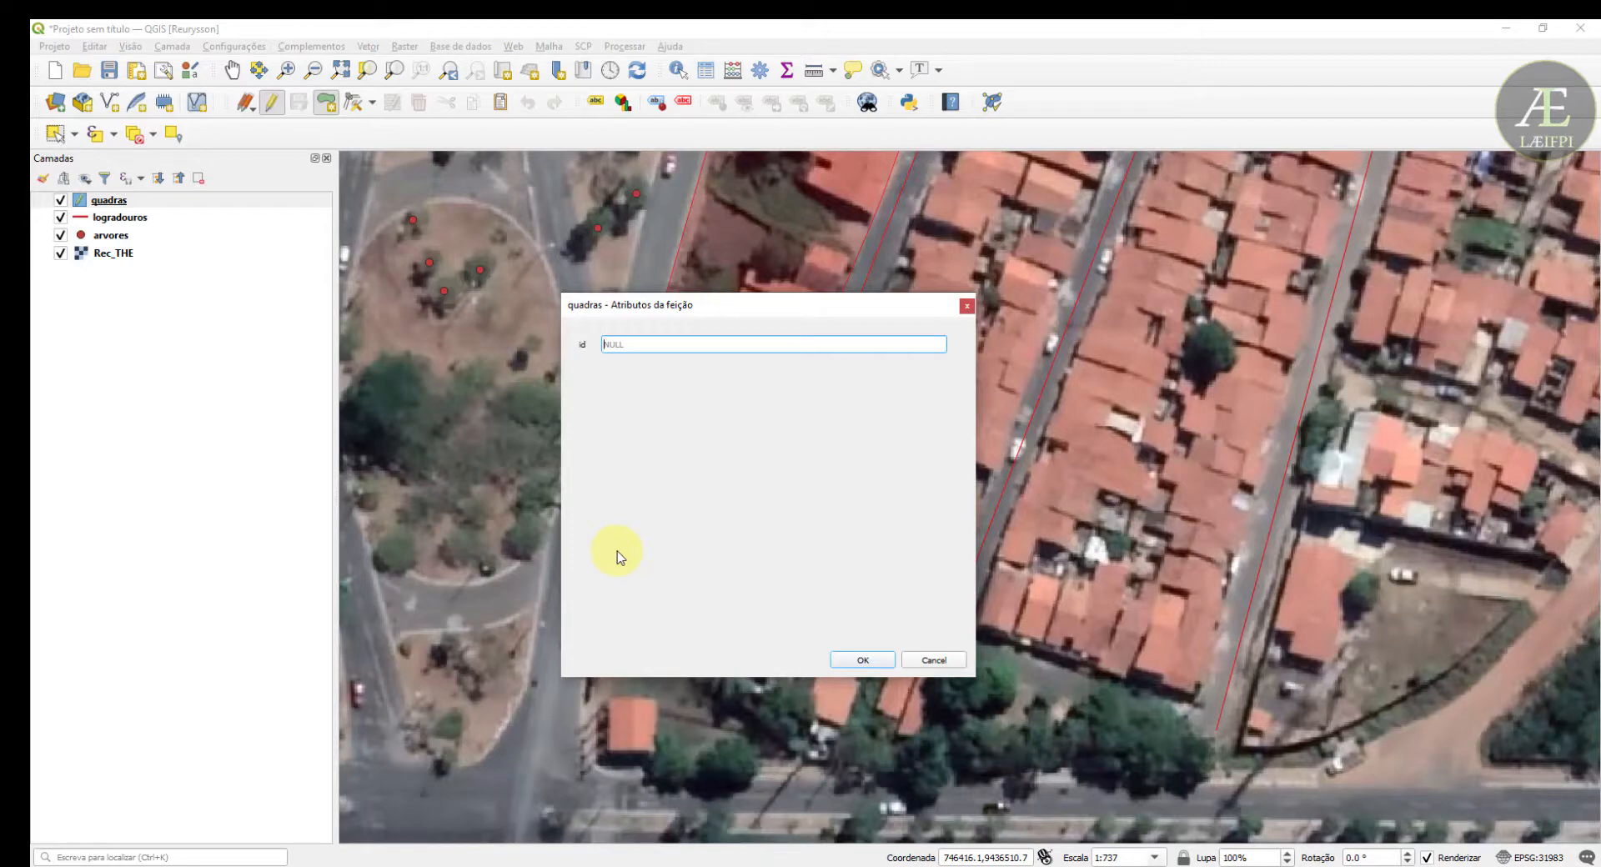
{"action": "left_click", "coordinate": [865, 660]}
{"action": "scroll", "coordinate": [846, 631], "scroll_direction": "down", "scroll_amount": 1}
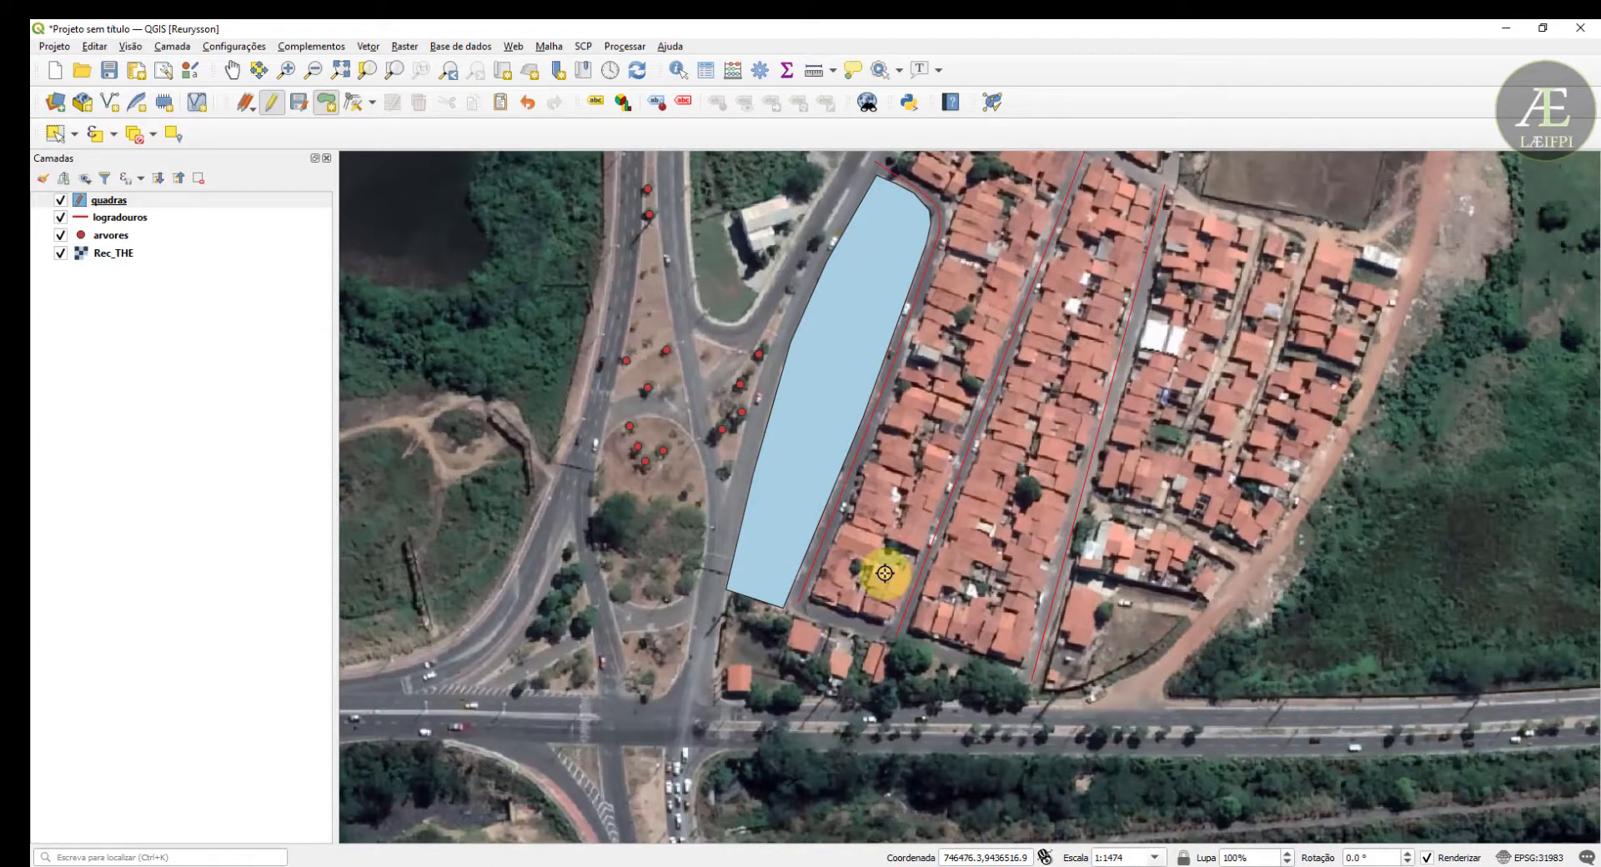
- Start the second block's polygon along its southern edge and trace its eastern side north beside the middle street to the northeast corner
{"action": "scroll", "coordinate": [884, 573], "scroll_direction": "up", "scroll_amount": 1}
{"action": "scroll", "coordinate": [859, 592], "scroll_direction": "up", "scroll_amount": 1}
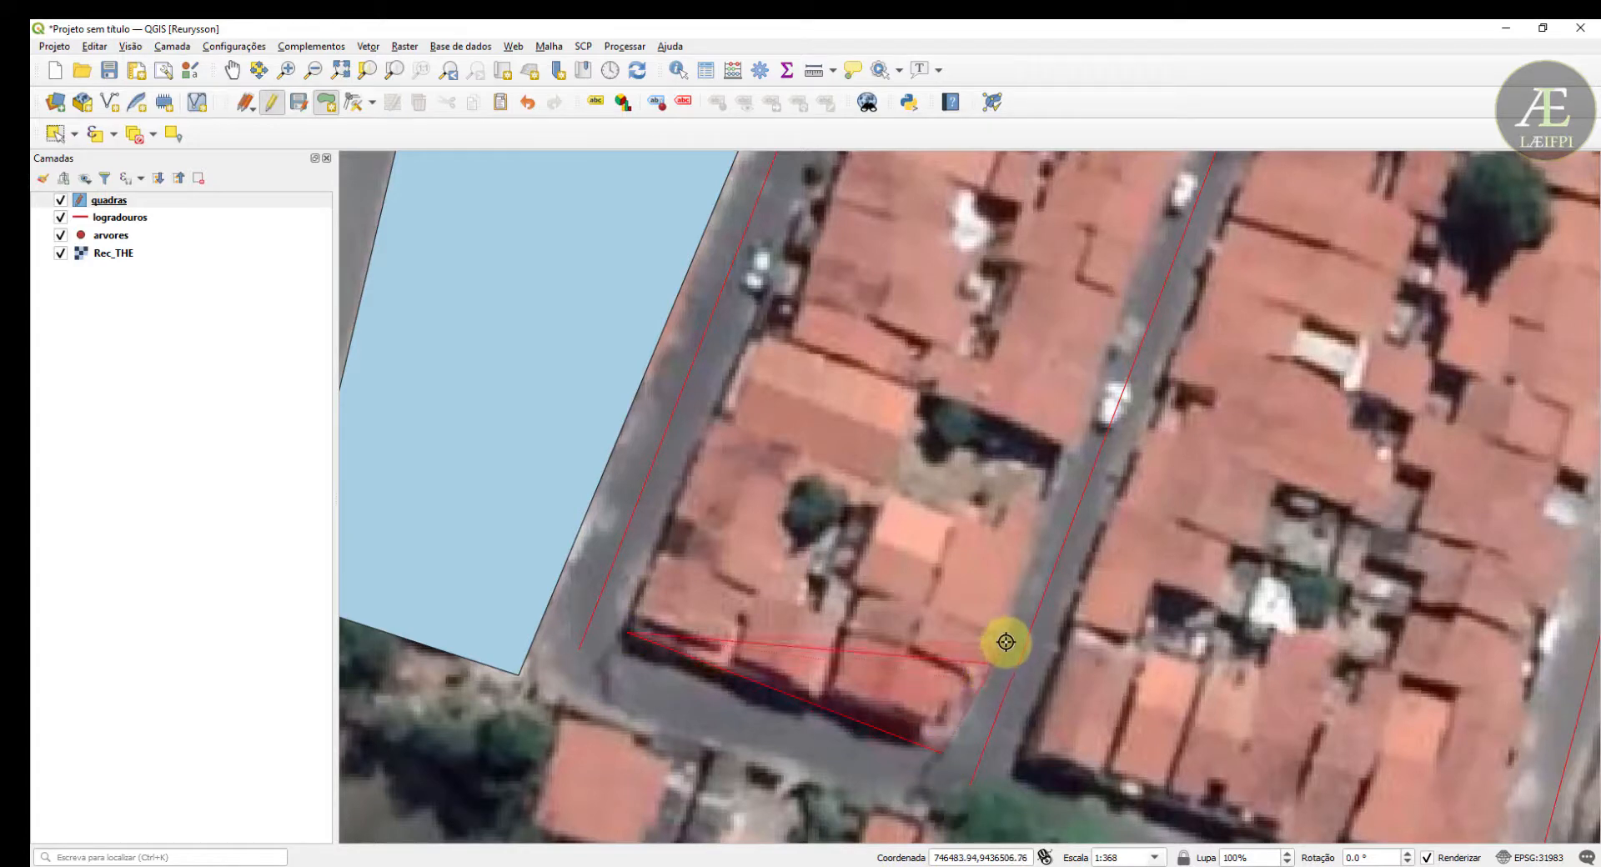
{"action": "key", "text": "Up"}
{"action": "key", "text": "Up"}
{"action": "key", "text": "Right"}
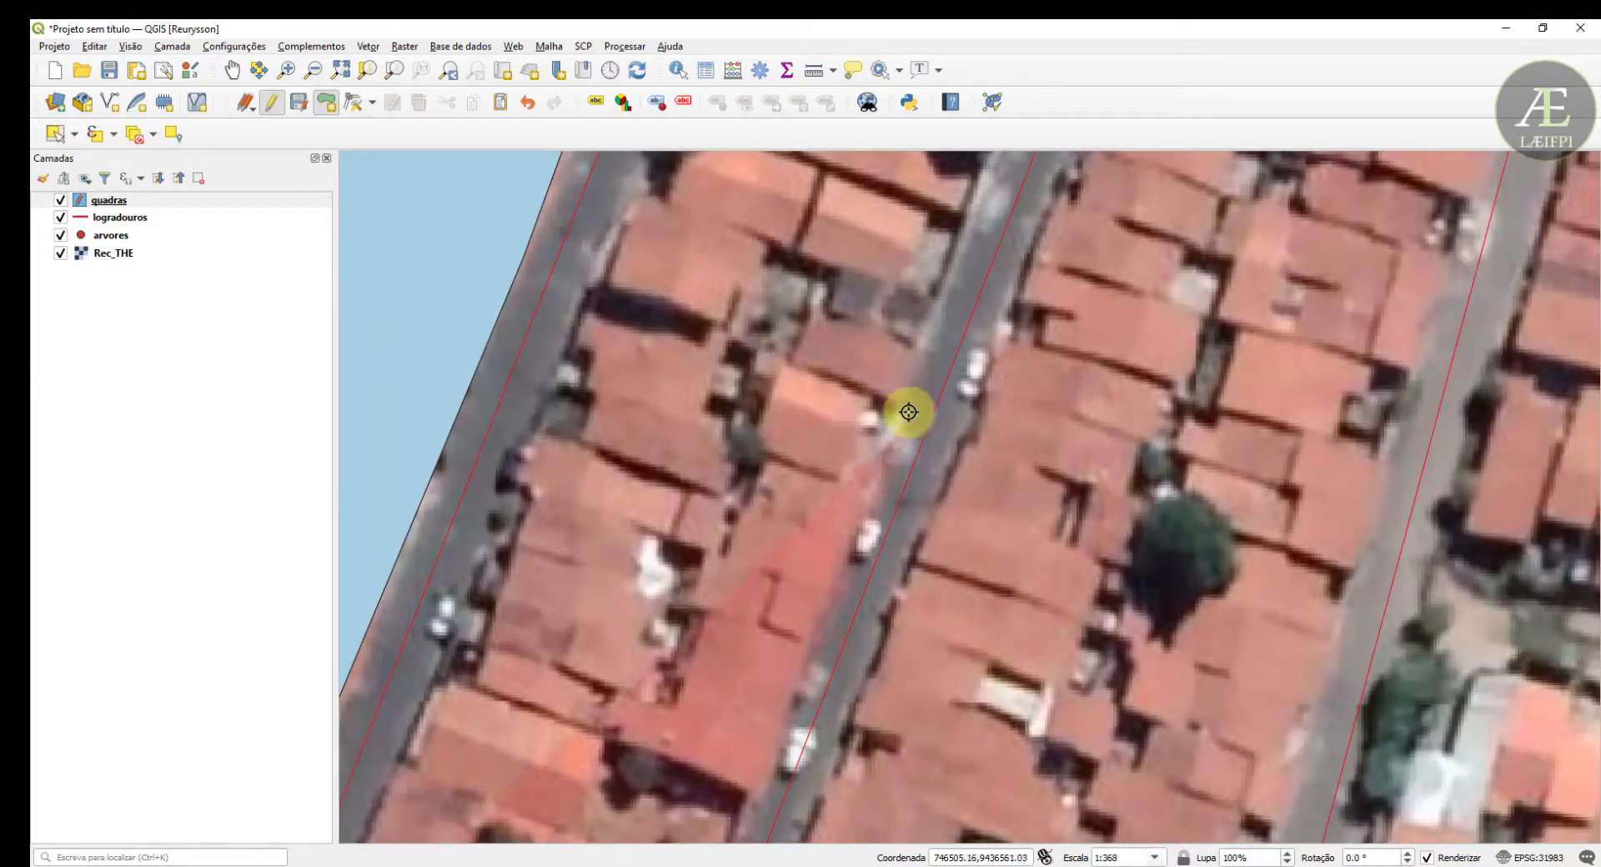
{"action": "scroll", "coordinate": [904, 395], "scroll_direction": "down", "scroll_amount": 1}
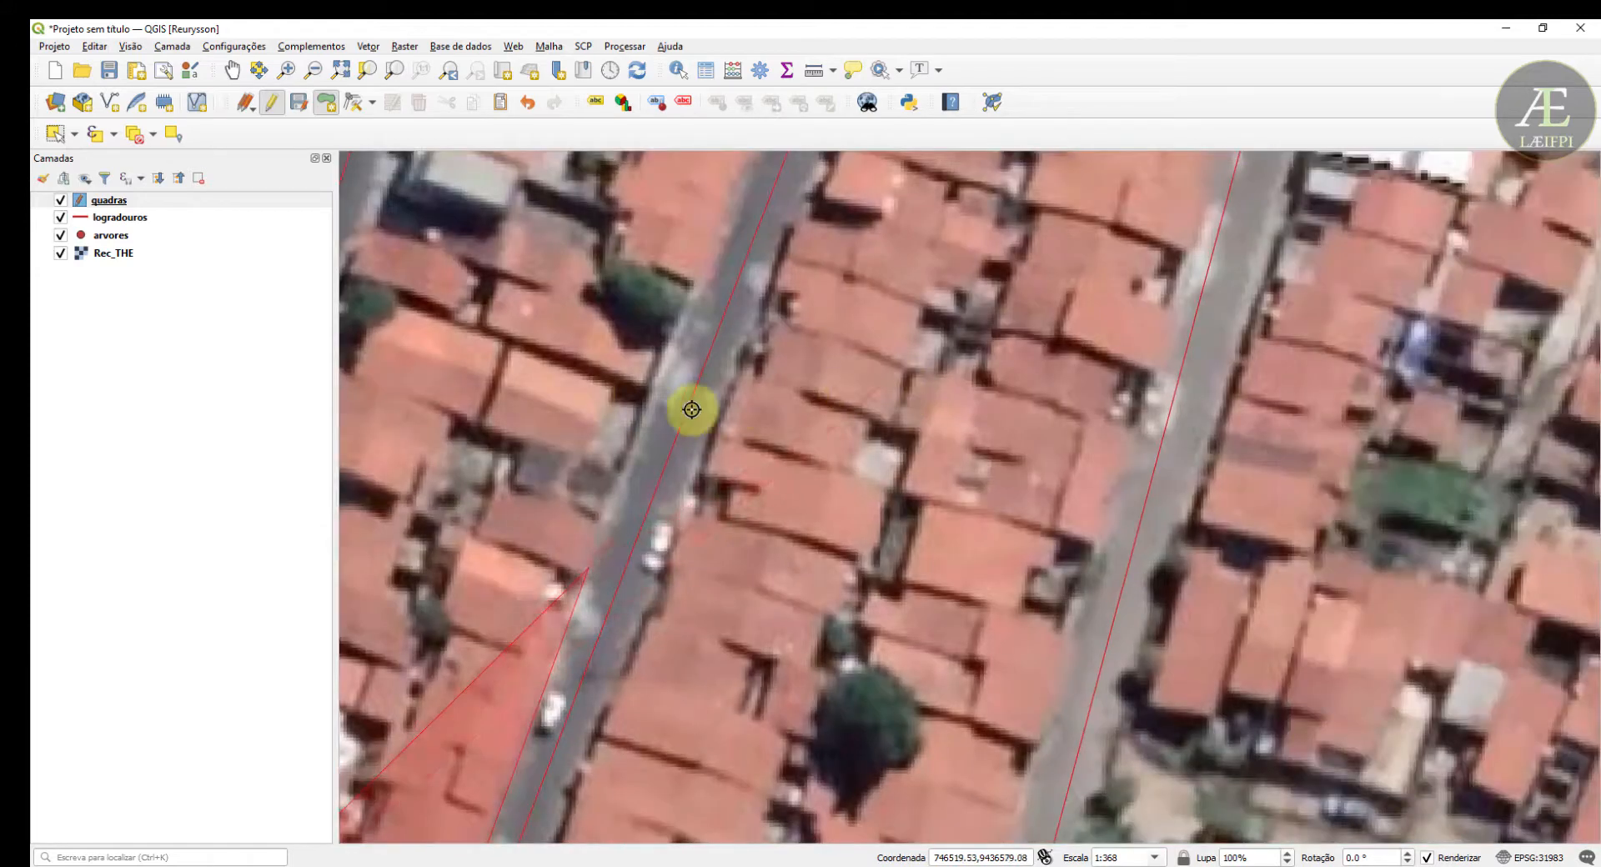
{"action": "scroll", "coordinate": [664, 400], "scroll_direction": "down", "scroll_amount": 2}
{"action": "scroll", "coordinate": [699, 326], "scroll_direction": "up", "scroll_amount": 2}
{"action": "scroll", "coordinate": [699, 326], "scroll_direction": "up", "scroll_amount": 1}
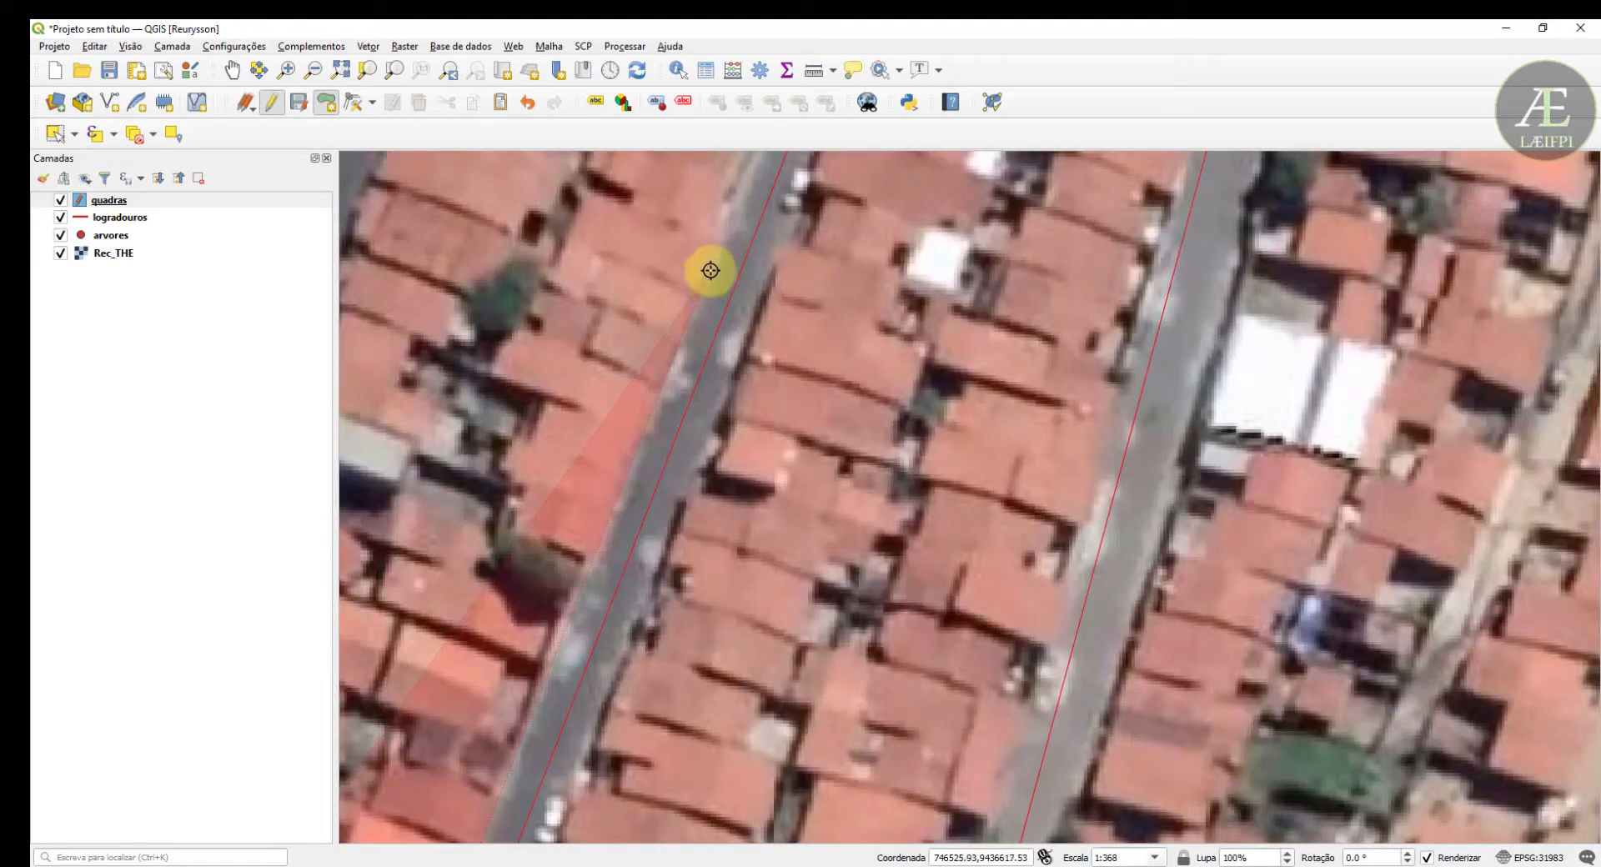
{"action": "scroll", "coordinate": [714, 267], "scroll_direction": "down", "scroll_amount": 3}
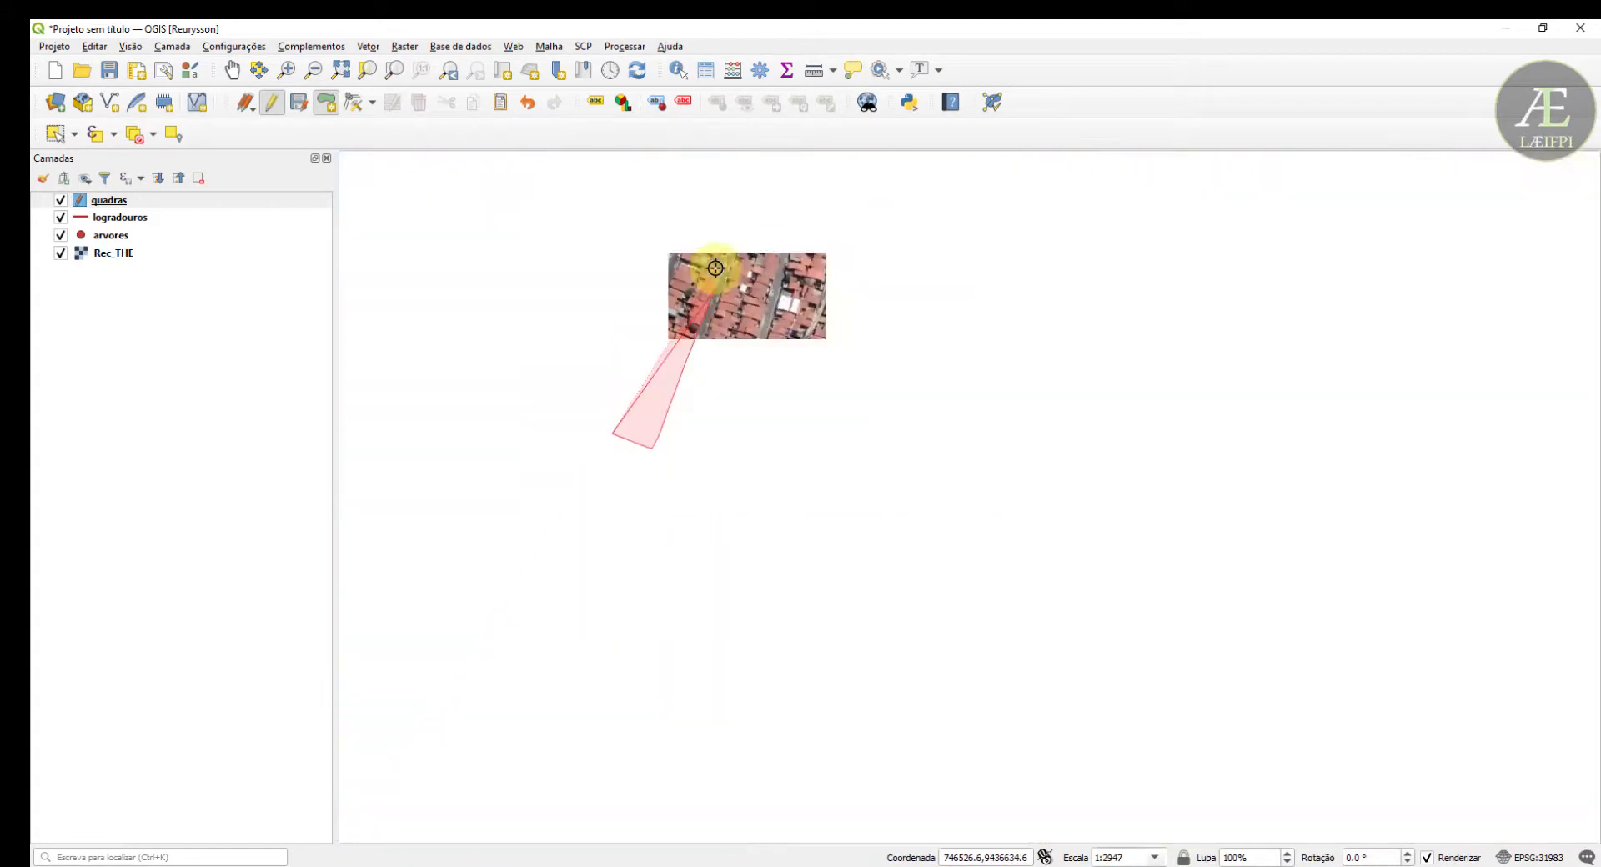
{"action": "scroll", "coordinate": [709, 312], "scroll_direction": "up", "scroll_amount": 3}
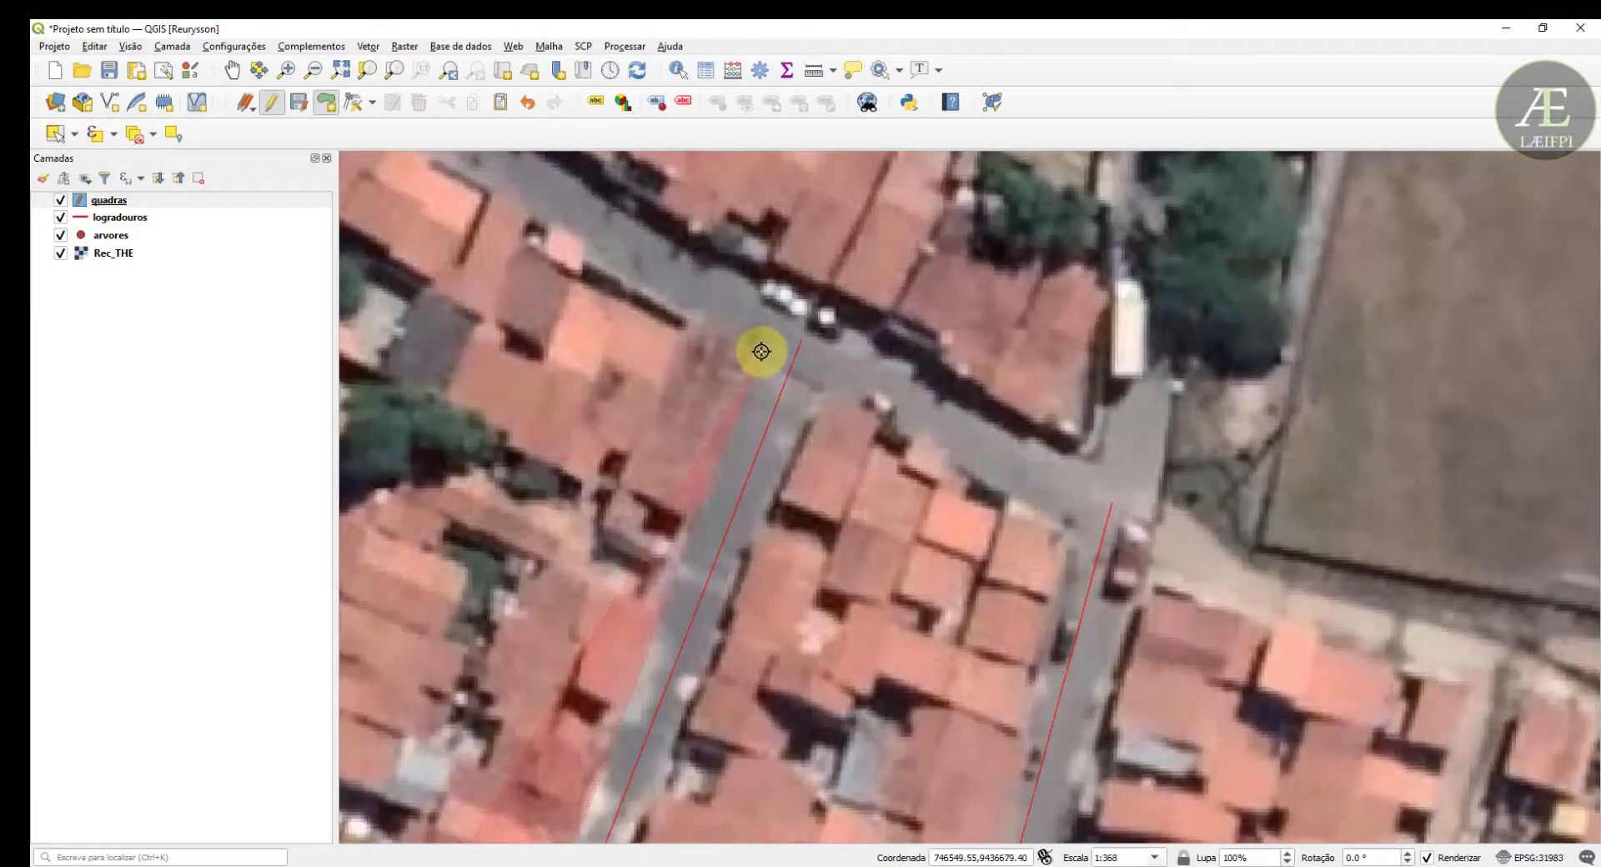
- Continue the second block's outline along its northern street, down the avenue side and along the curved street at its northwest
{"action": "scroll", "coordinate": [742, 342], "scroll_direction": "down", "scroll_amount": 2}
{"action": "scroll", "coordinate": [626, 286], "scroll_direction": "up", "scroll_amount": 2}
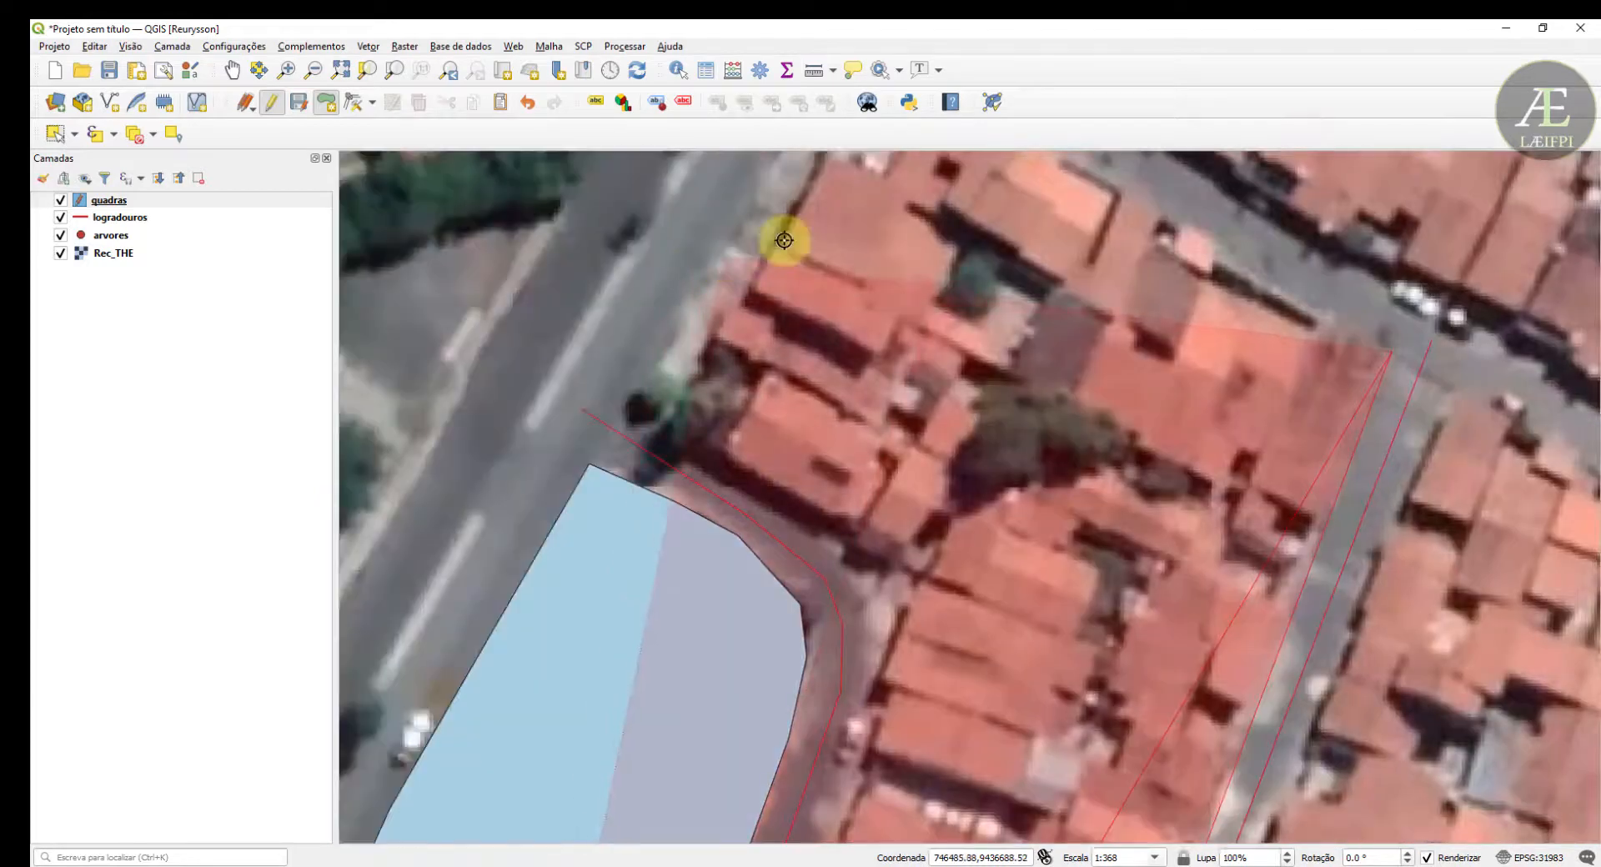
{"action": "key", "text": "Up"}
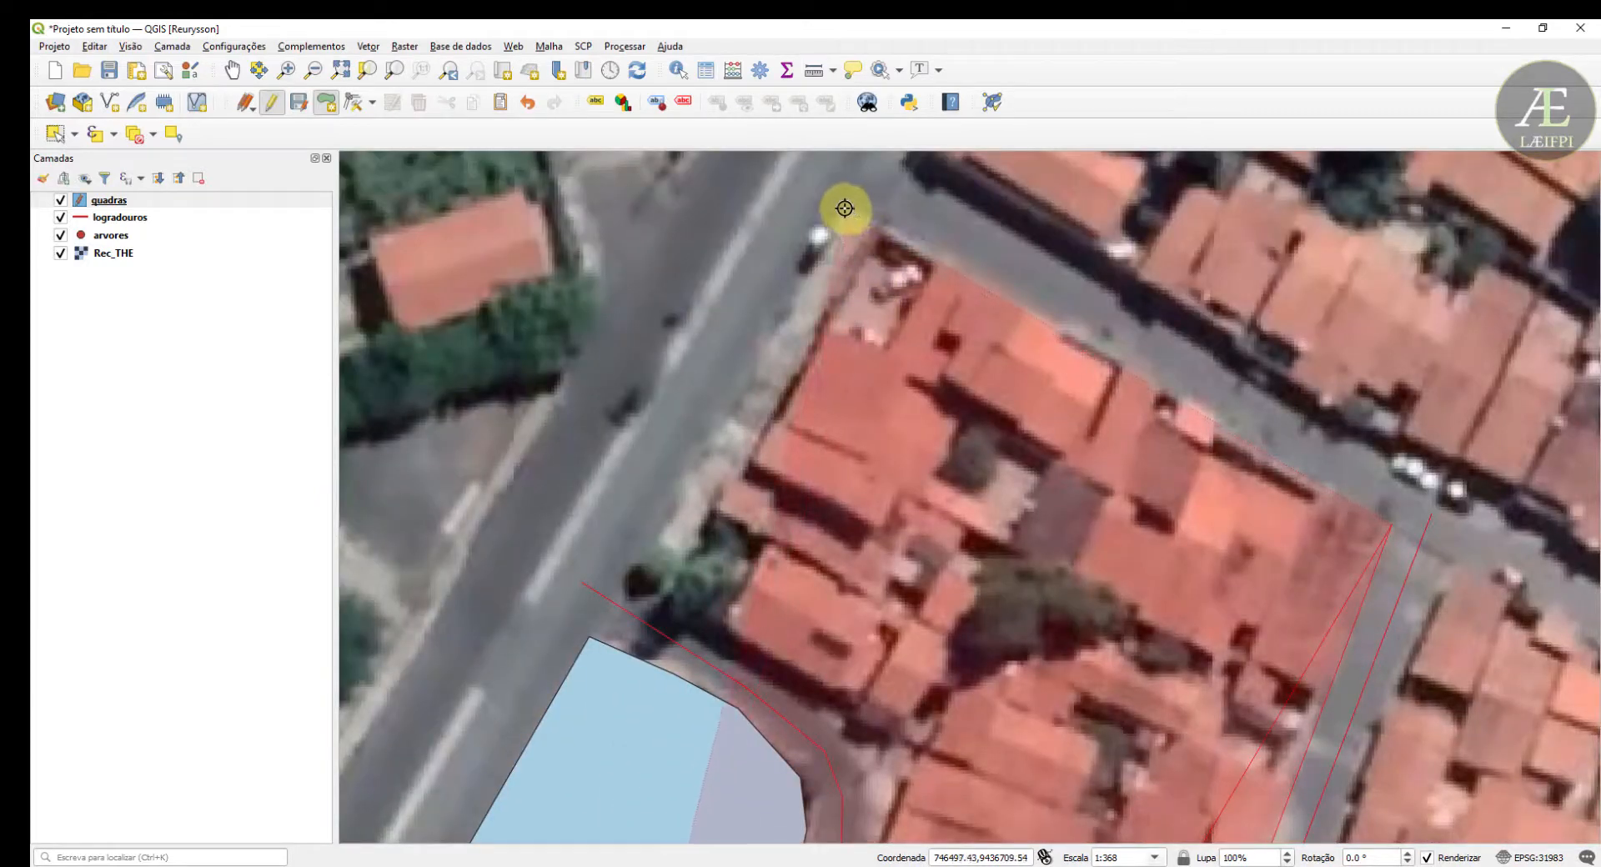
{"action": "left_click", "coordinate": [844, 209]}
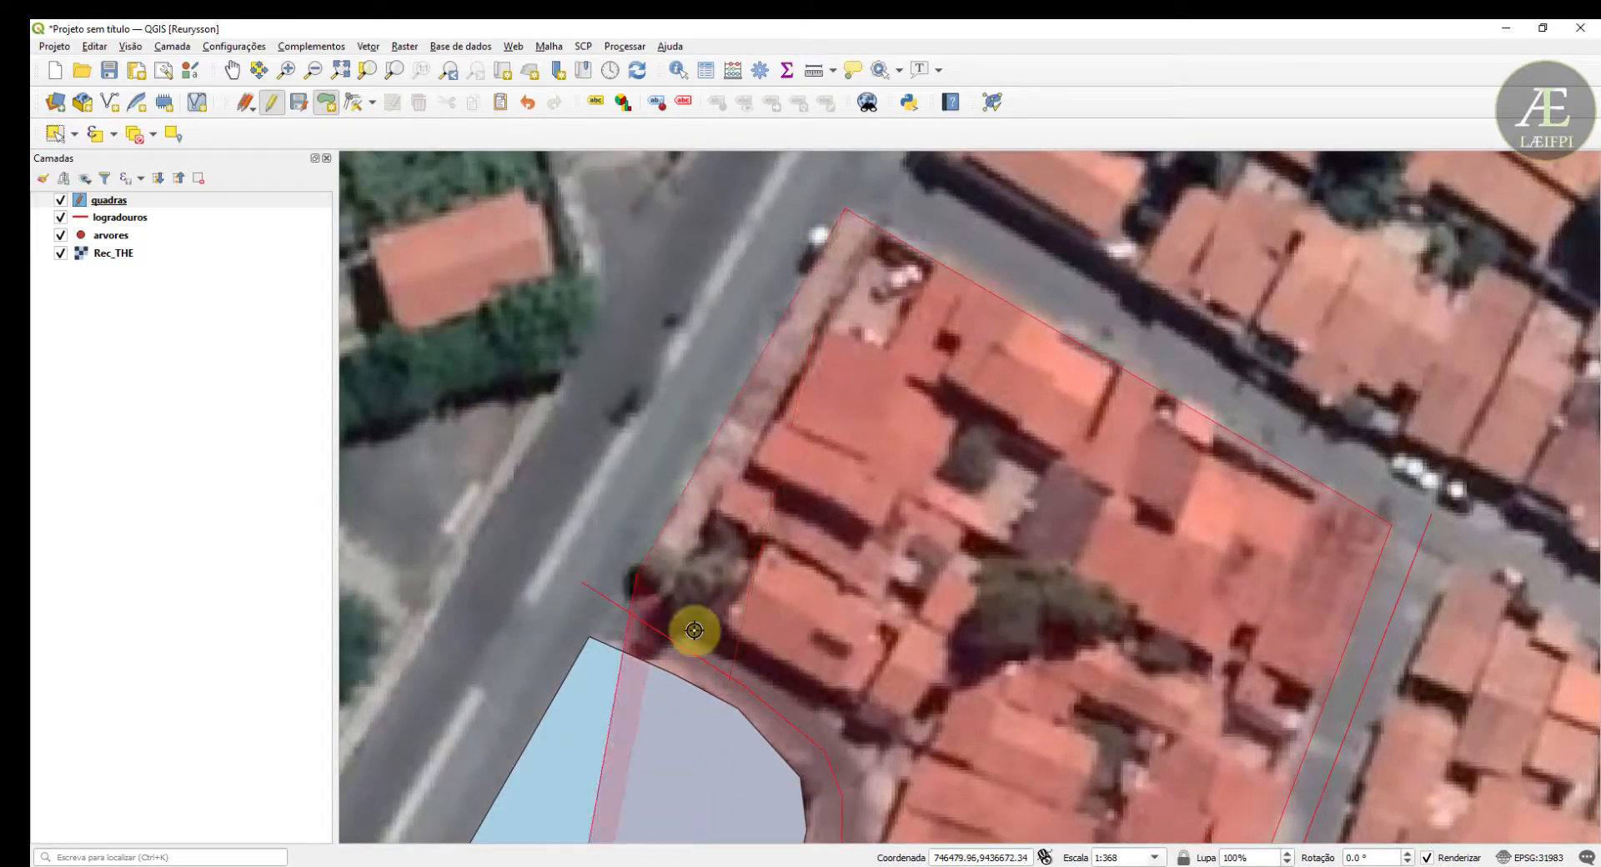
{"action": "left_click", "coordinate": [628, 586]}
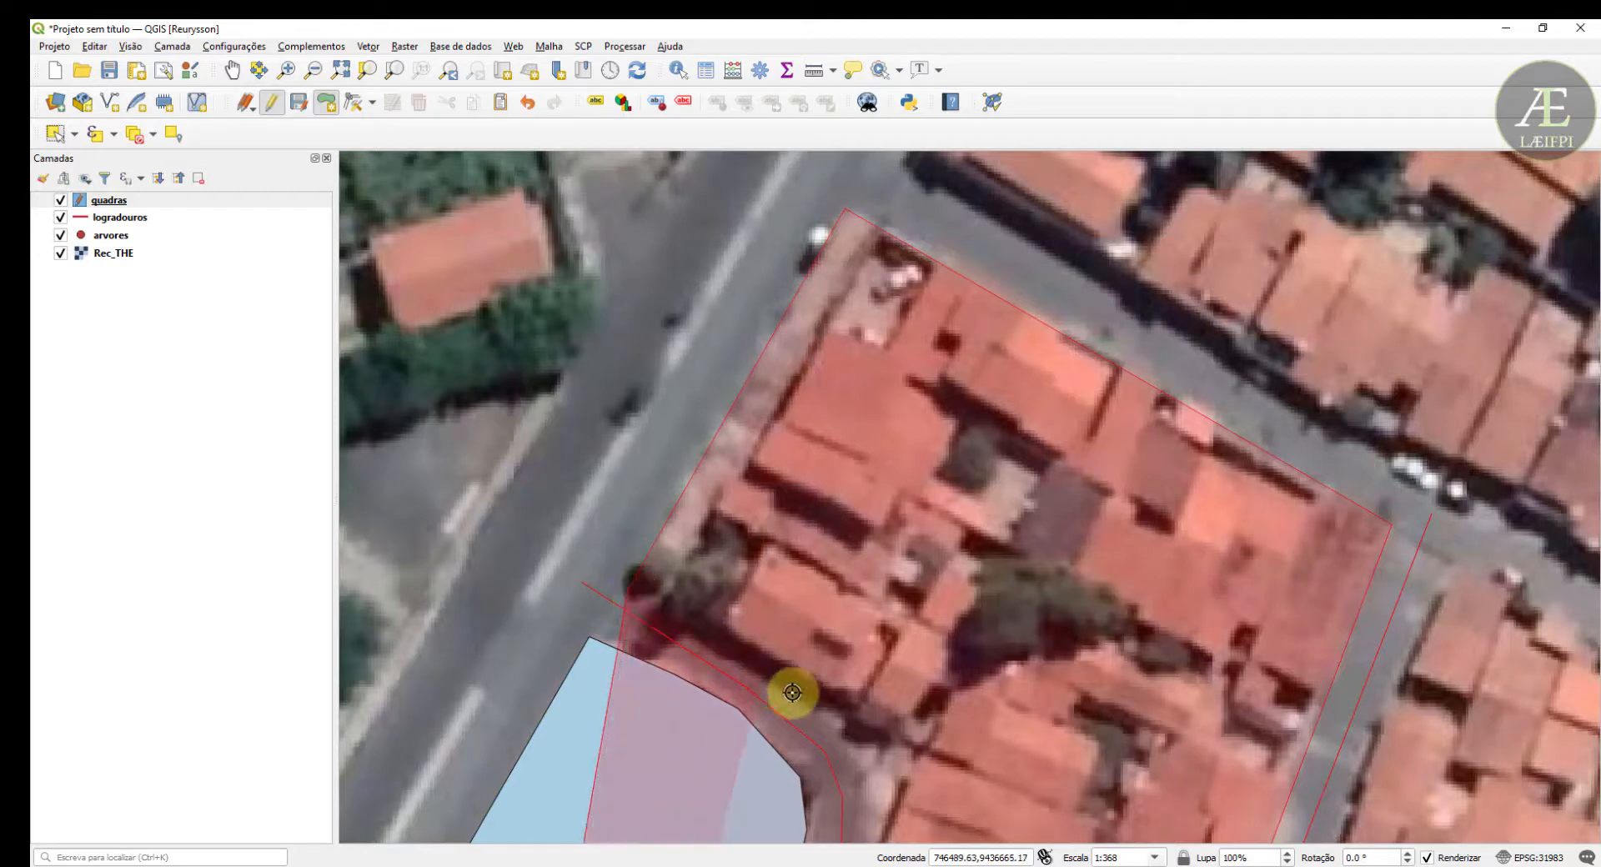
{"action": "left_click", "coordinate": [838, 717]}
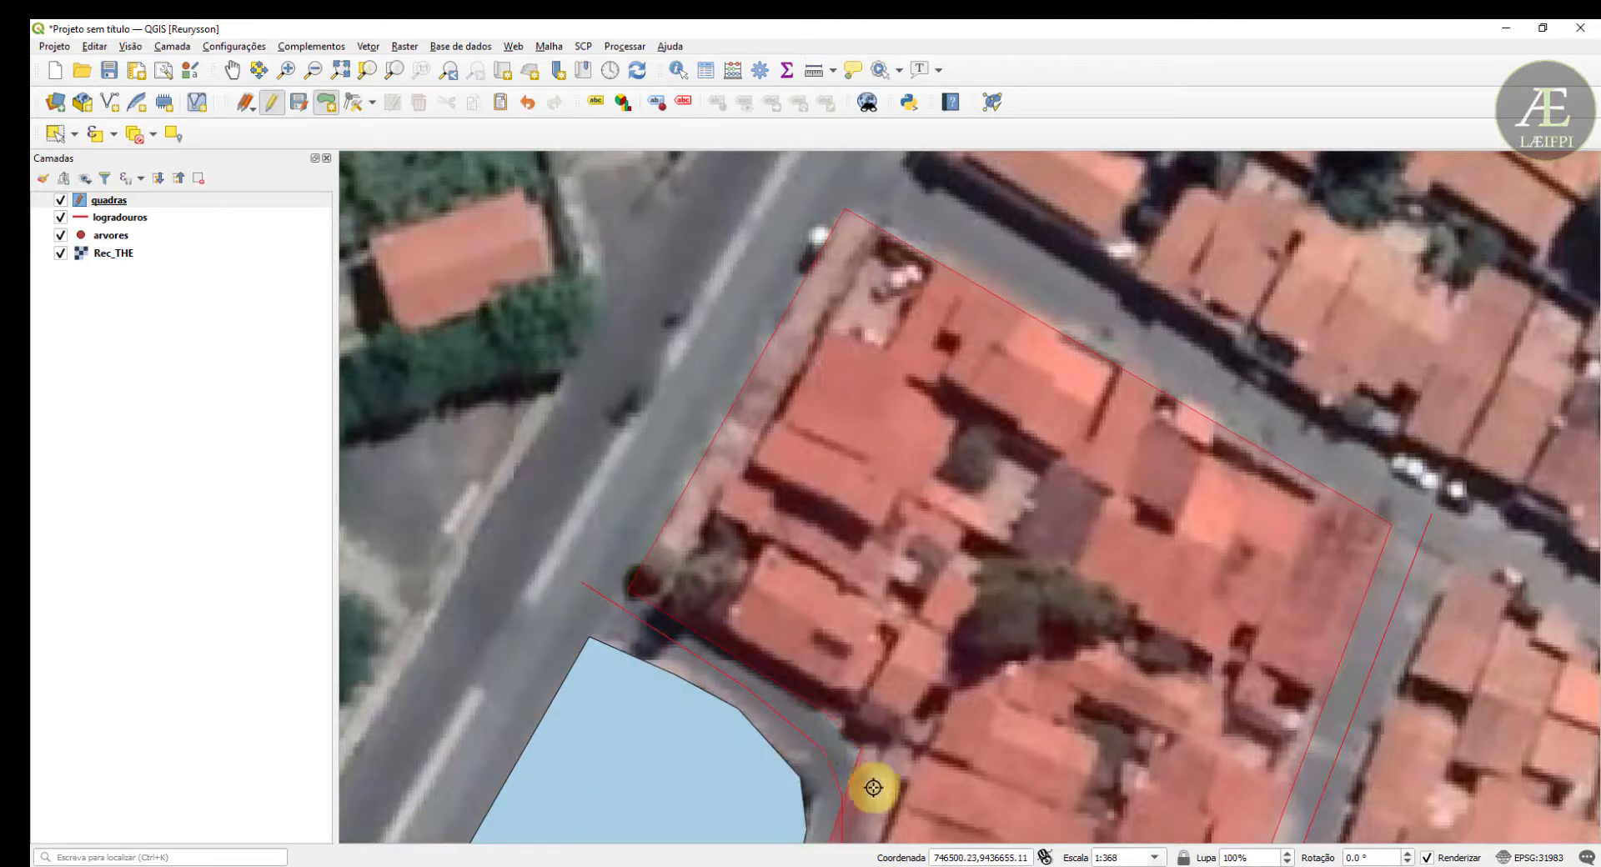
- Trace the second block's western side south along the curved street and finish the polygon with its id left empty
{"action": "key", "text": "Down"}
{"action": "key", "text": "Down"}
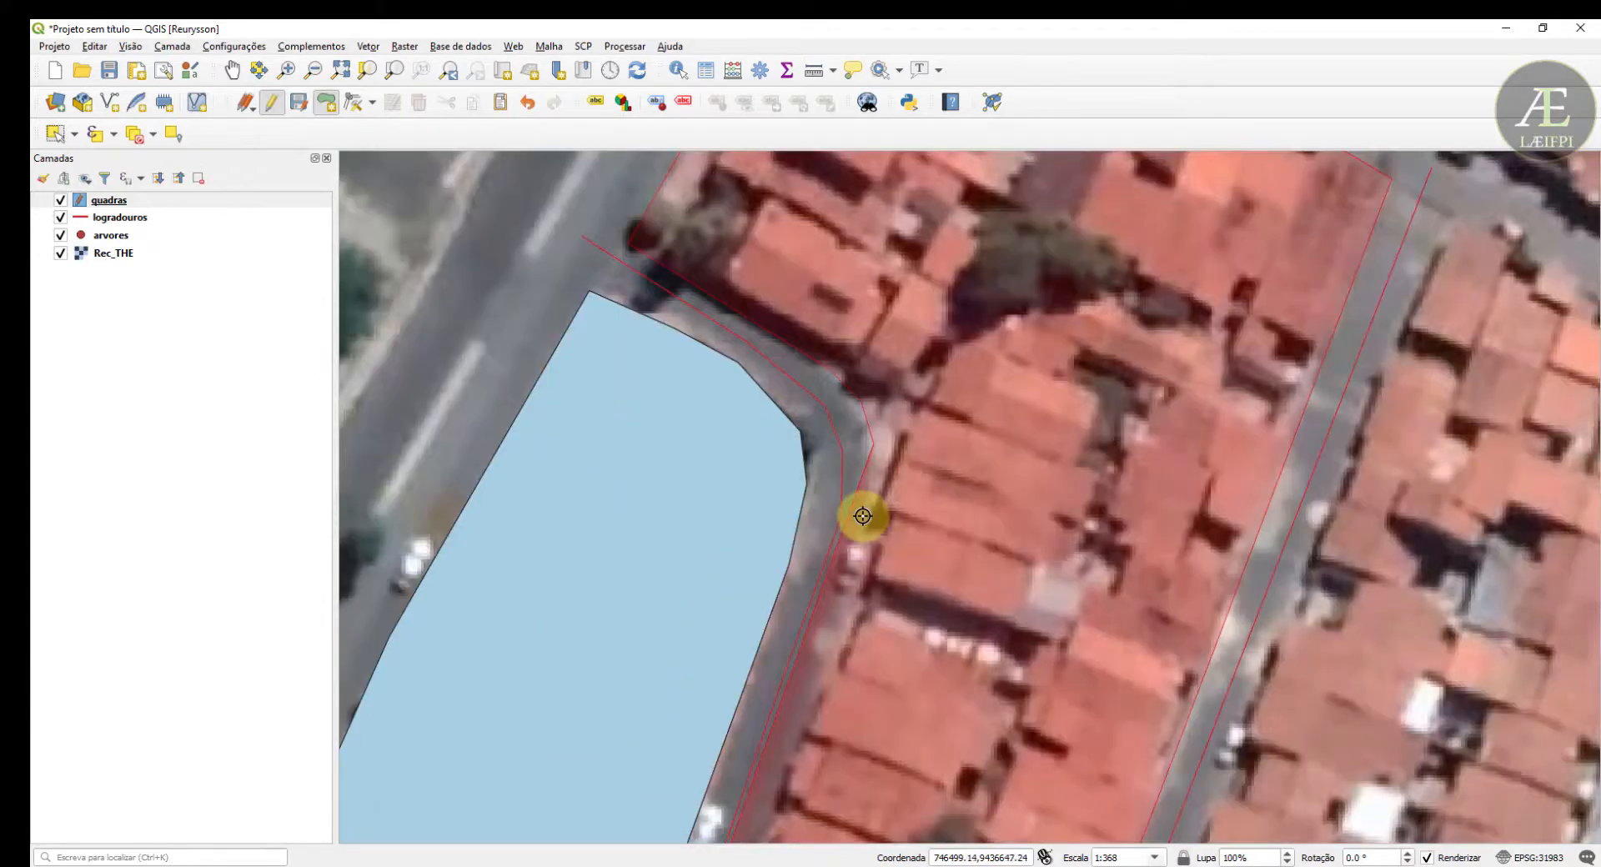
{"action": "key", "text": "Down"}
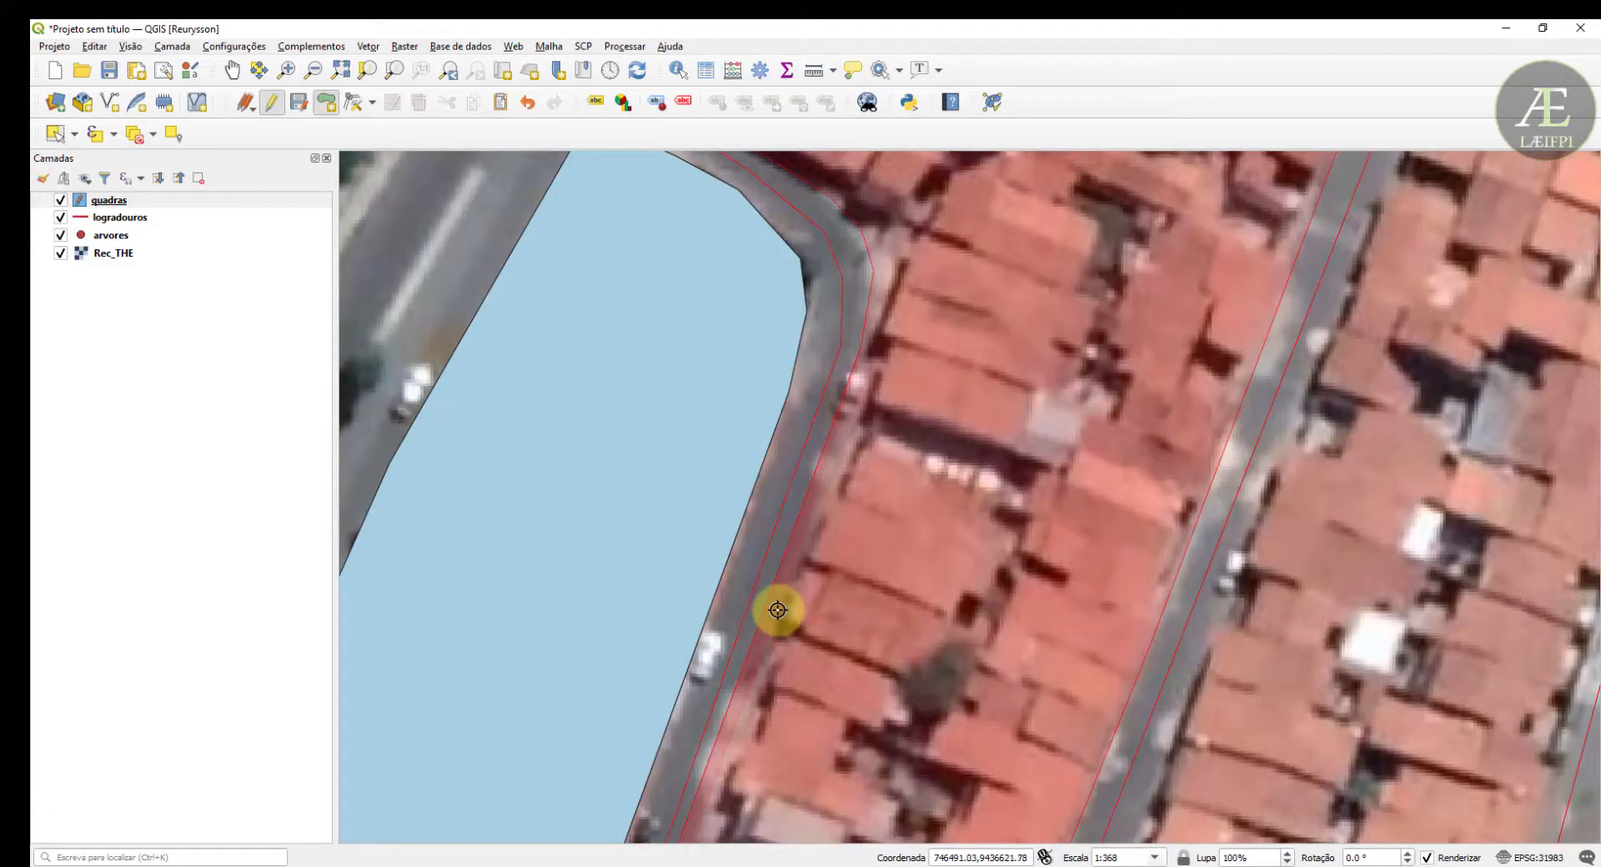
{"action": "key", "text": "Down"}
{"action": "key", "text": "Down"}
{"action": "key", "text": "Down"}
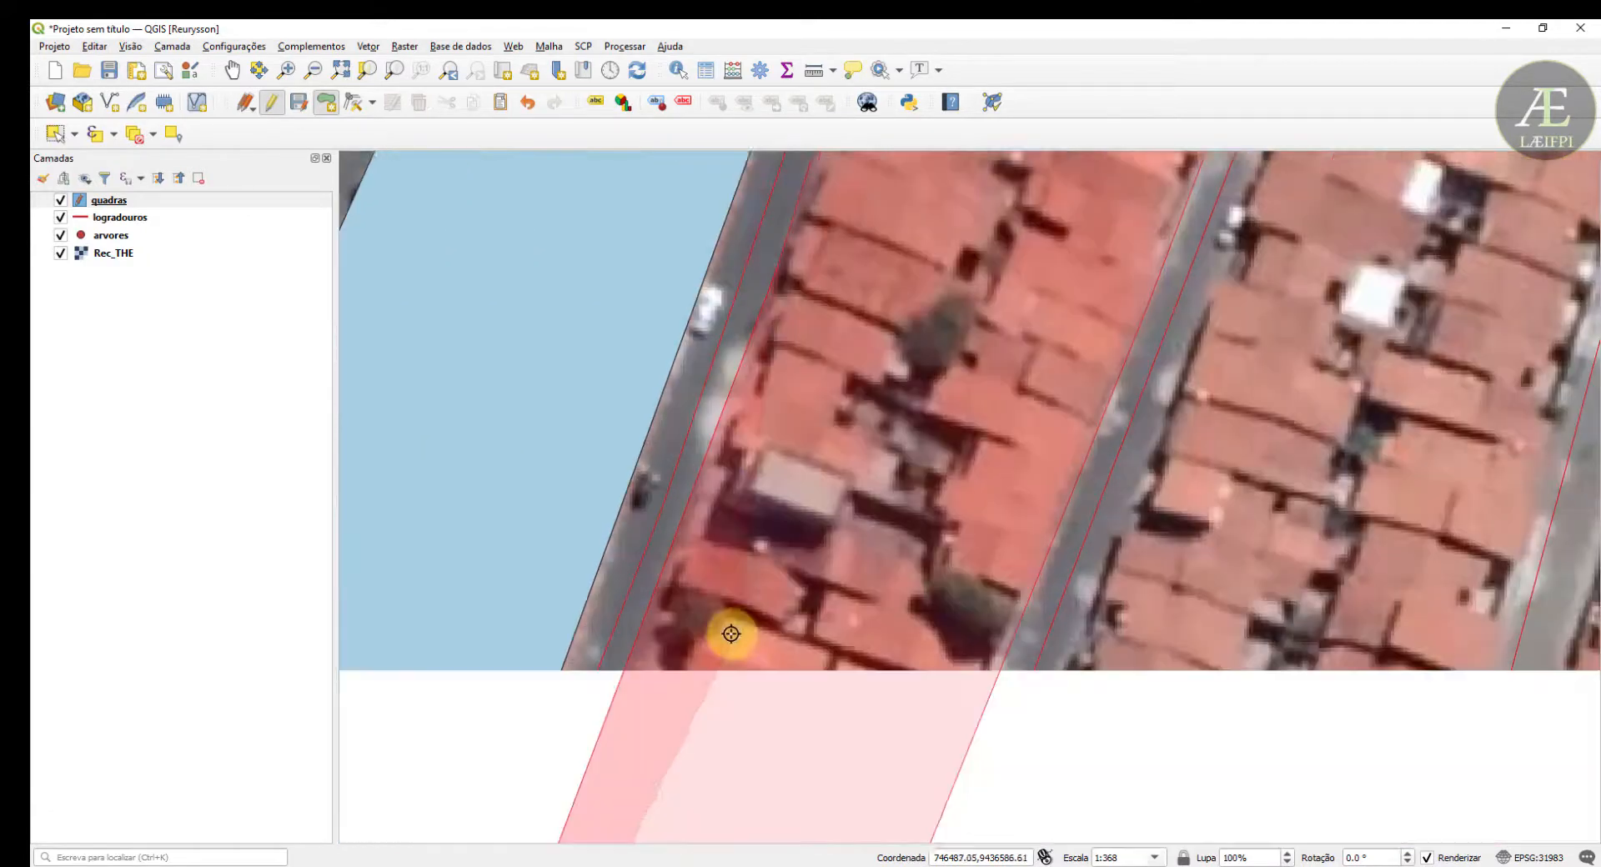
{"action": "scroll", "coordinate": [596, 618], "scroll_direction": "down", "scroll_amount": 1}
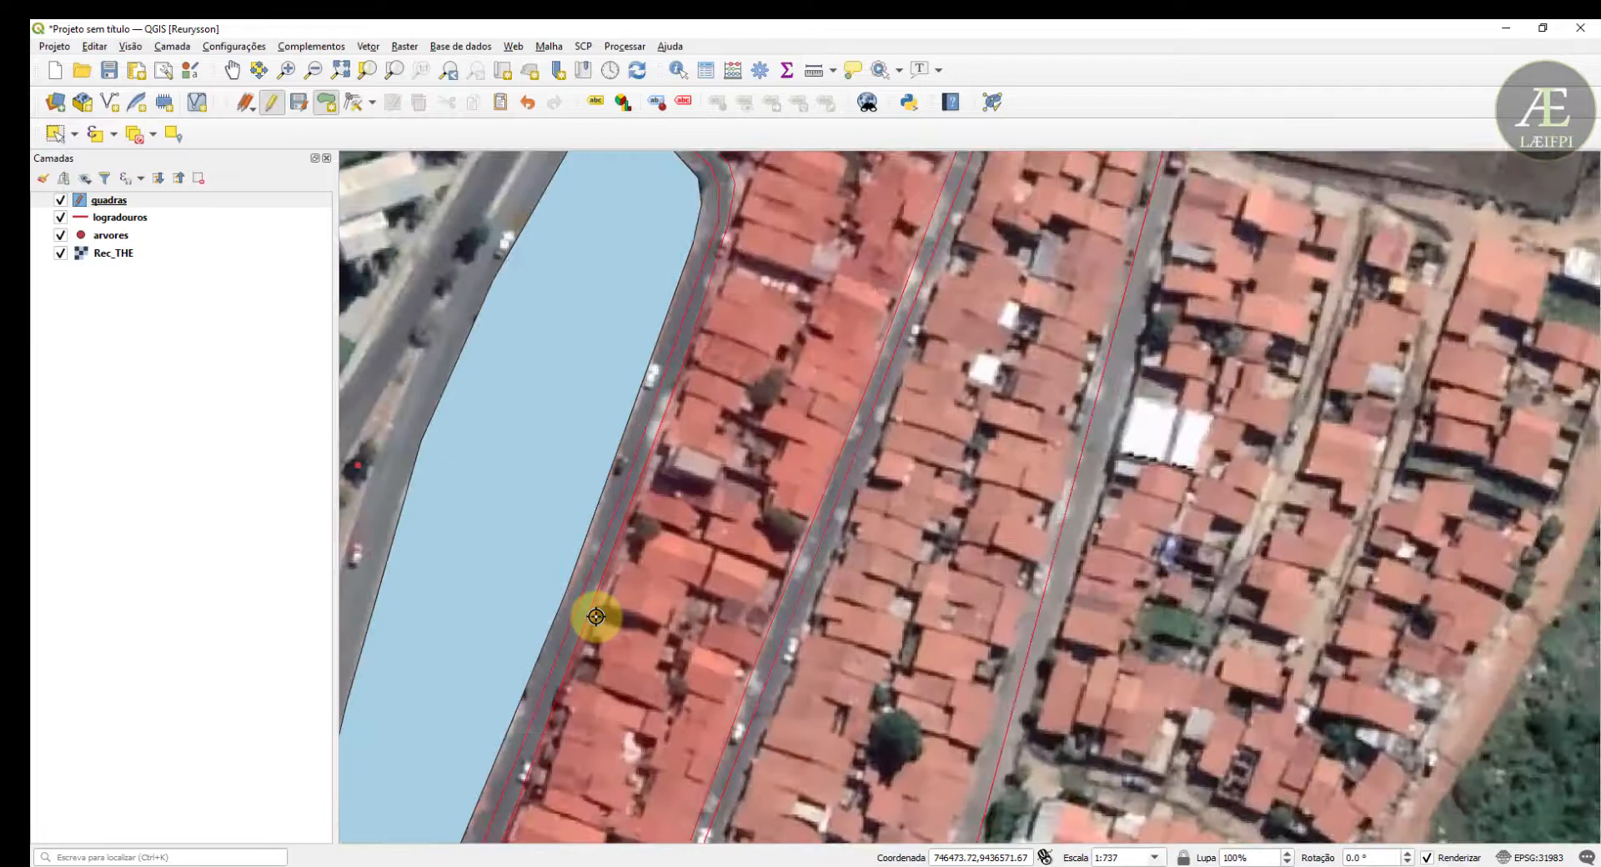
{"action": "right_click", "coordinate": [571, 662]}
{"action": "left_click", "coordinate": [862, 664]}
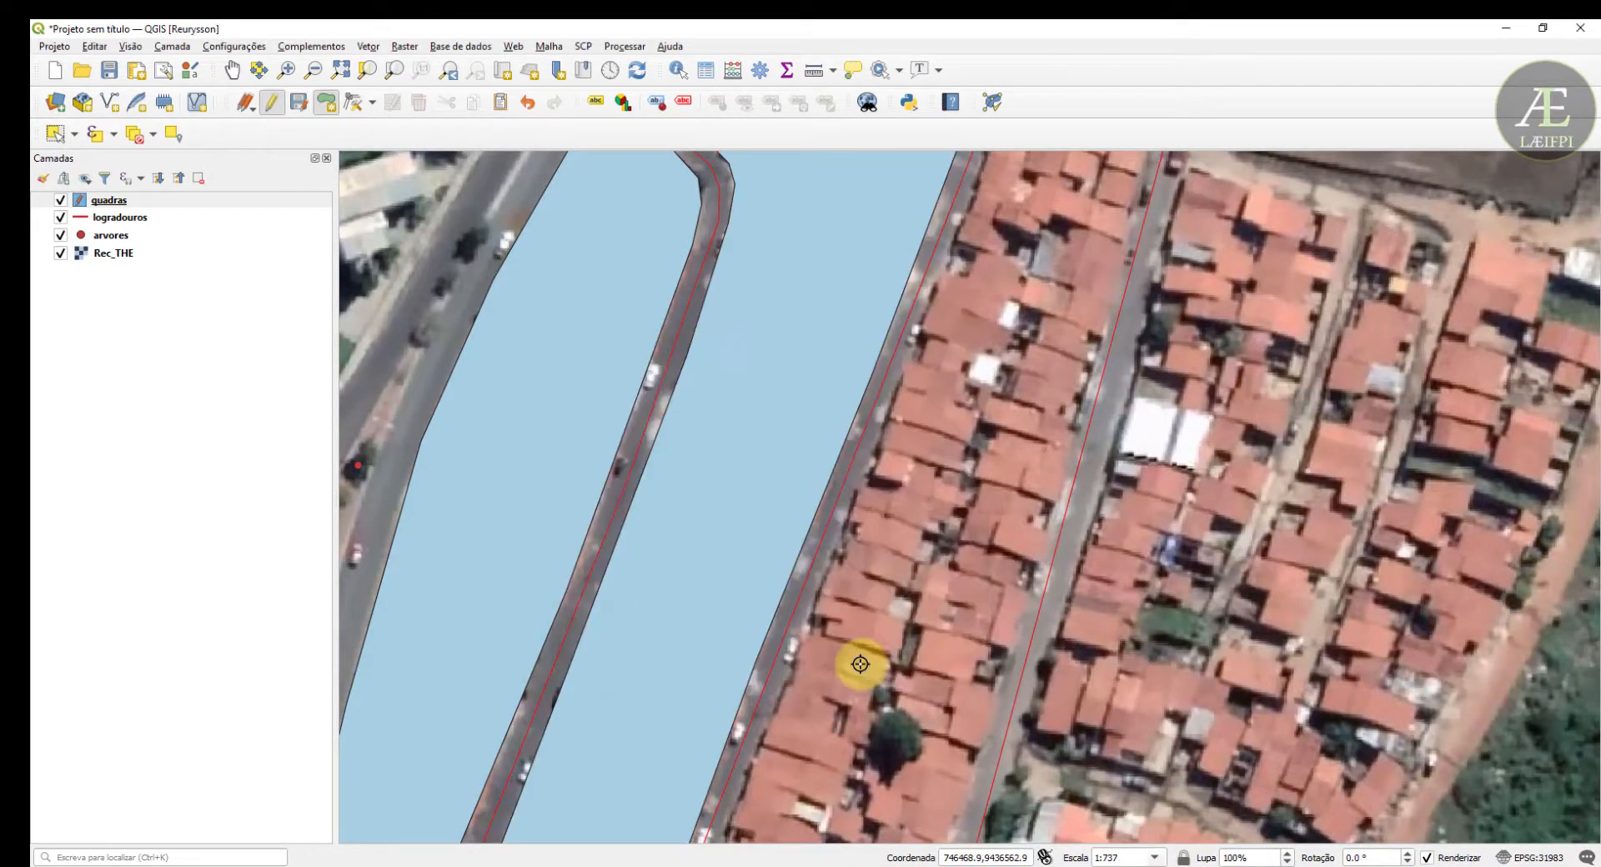
- Start the third block's polygon along its southern edge, from the southwest corner to the southeast corner
{"action": "scroll", "coordinate": [855, 660], "scroll_direction": "down", "scroll_amount": 1}
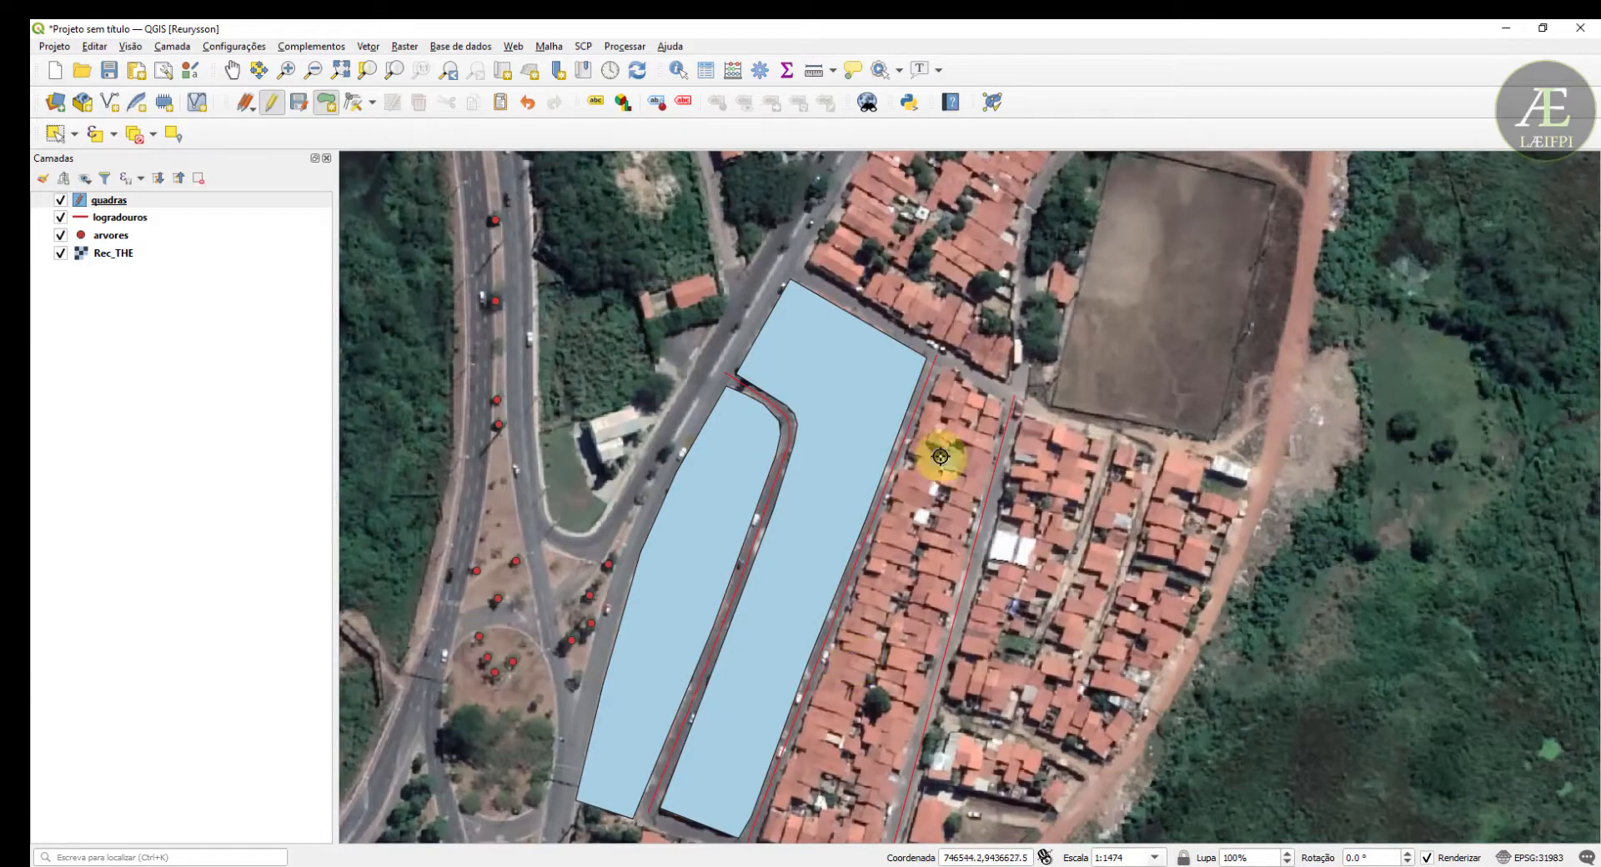
{"action": "key", "text": "Down"}
{"action": "scroll", "coordinate": [802, 655], "scroll_direction": "up", "scroll_amount": 1}
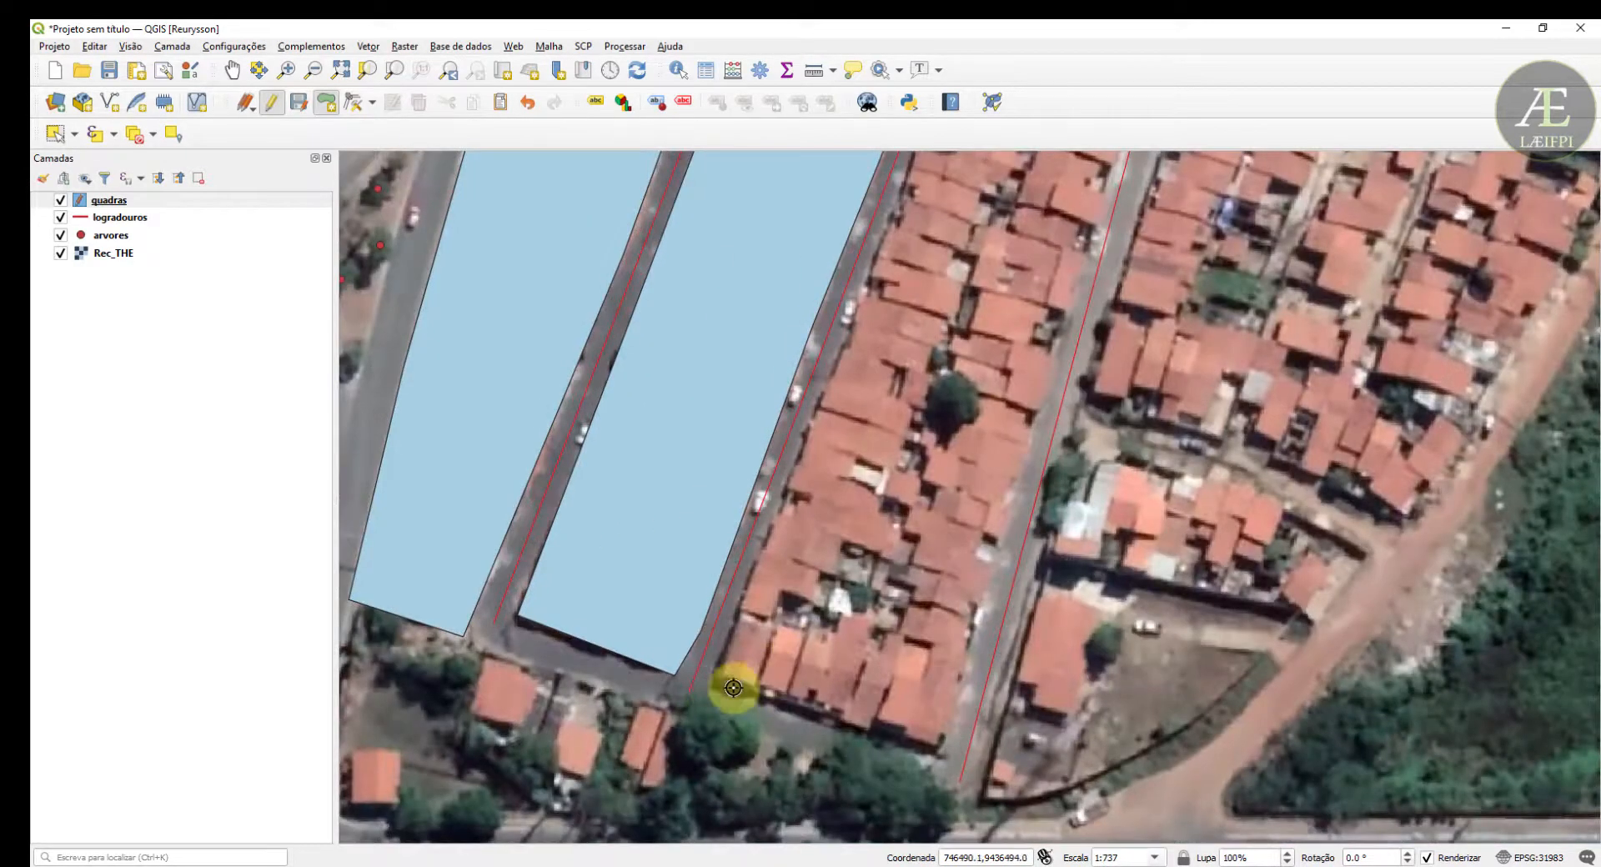
{"action": "scroll", "coordinate": [715, 686], "scroll_direction": "up", "scroll_amount": 1}
{"action": "left_click", "coordinate": [713, 680]}
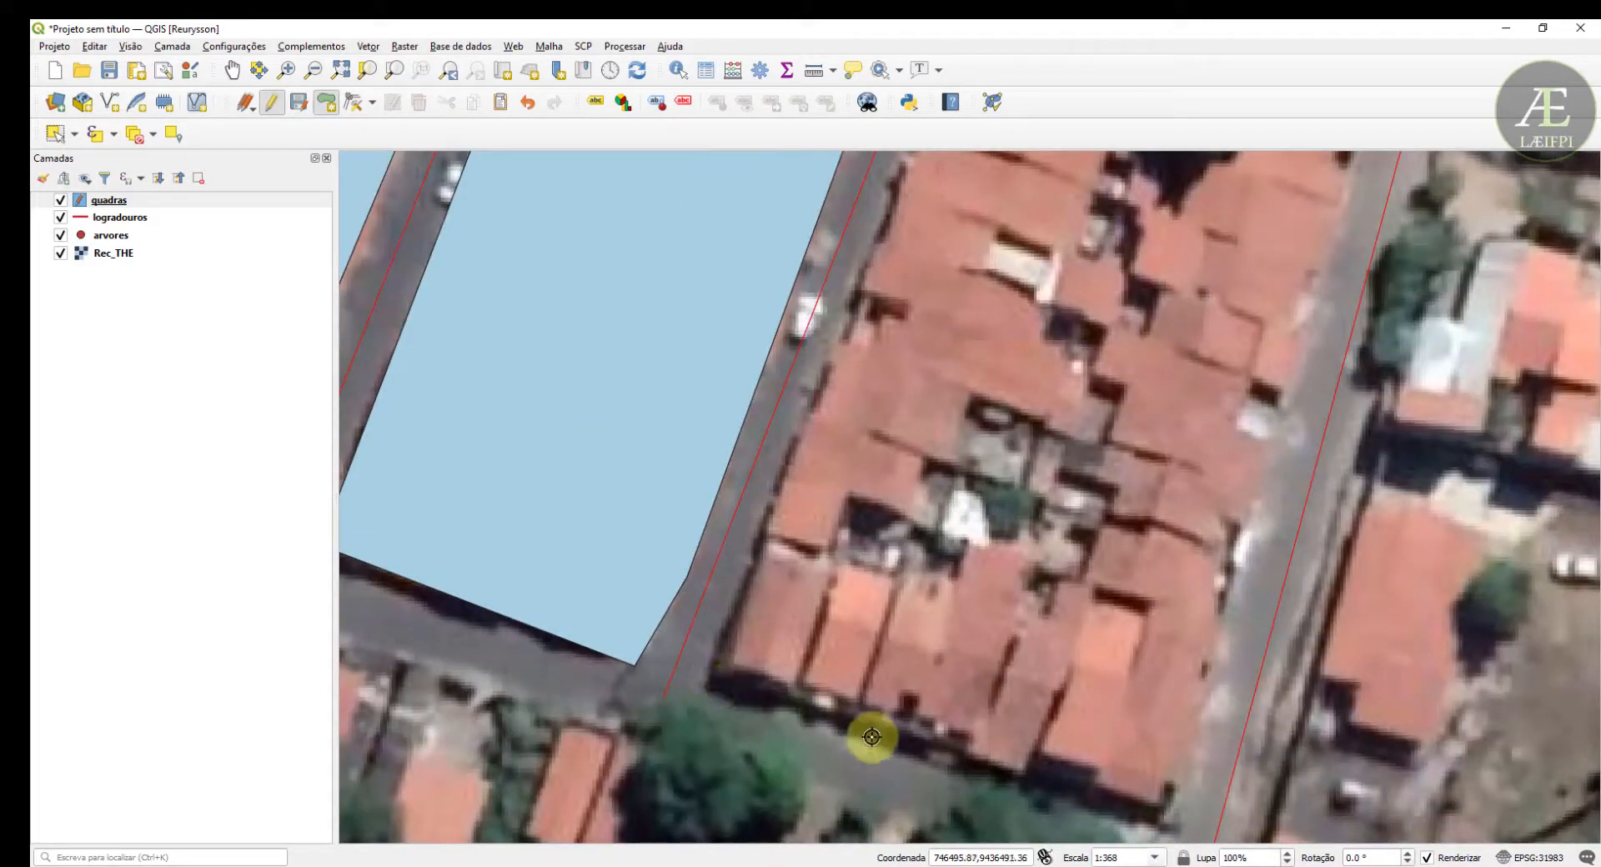
{"action": "left_click", "coordinate": [1170, 826]}
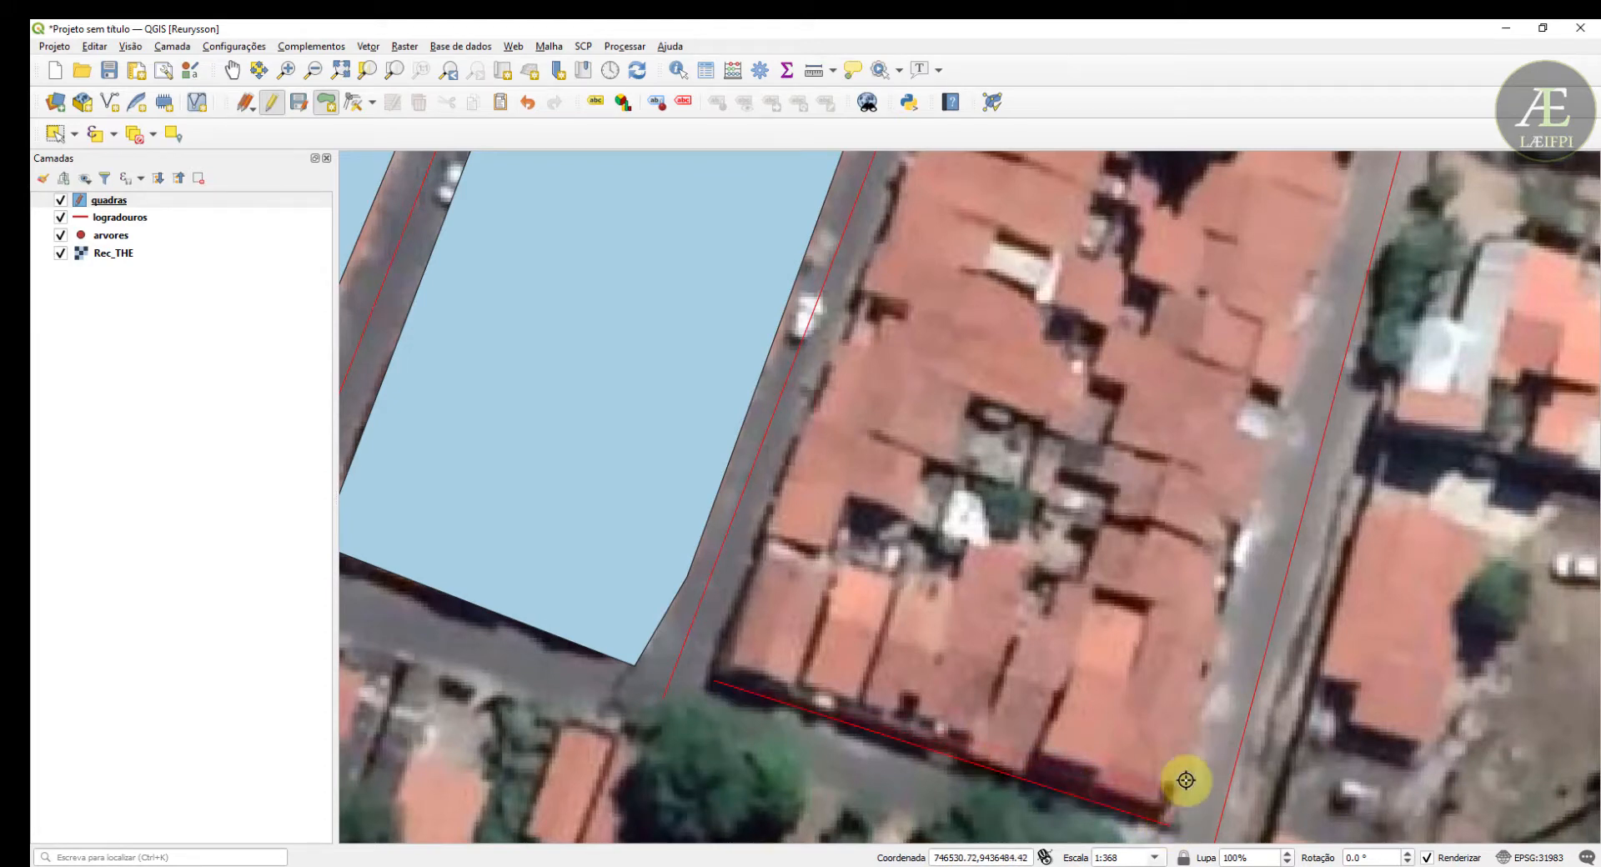
- Trace the third block's eastern side north to the northeast corner and its northern edge to the northwest corner
{"action": "scroll", "coordinate": [1179, 763], "scroll_direction": "down", "scroll_amount": 1}
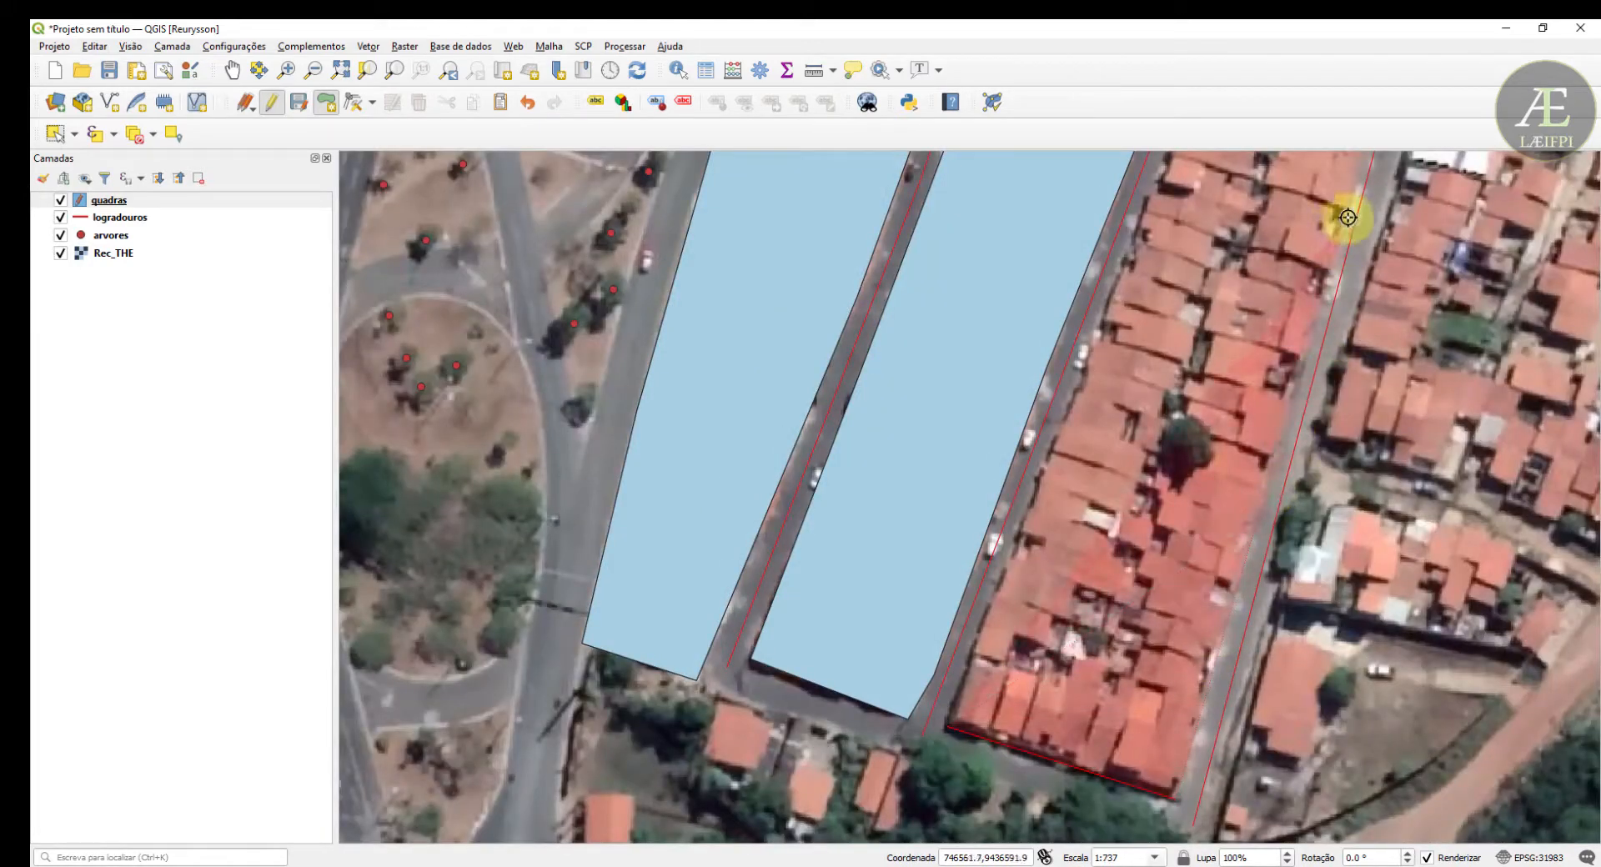
{"action": "key", "text": "Right"}
{"action": "key", "text": "Up"}
{"action": "key", "text": "Up"}
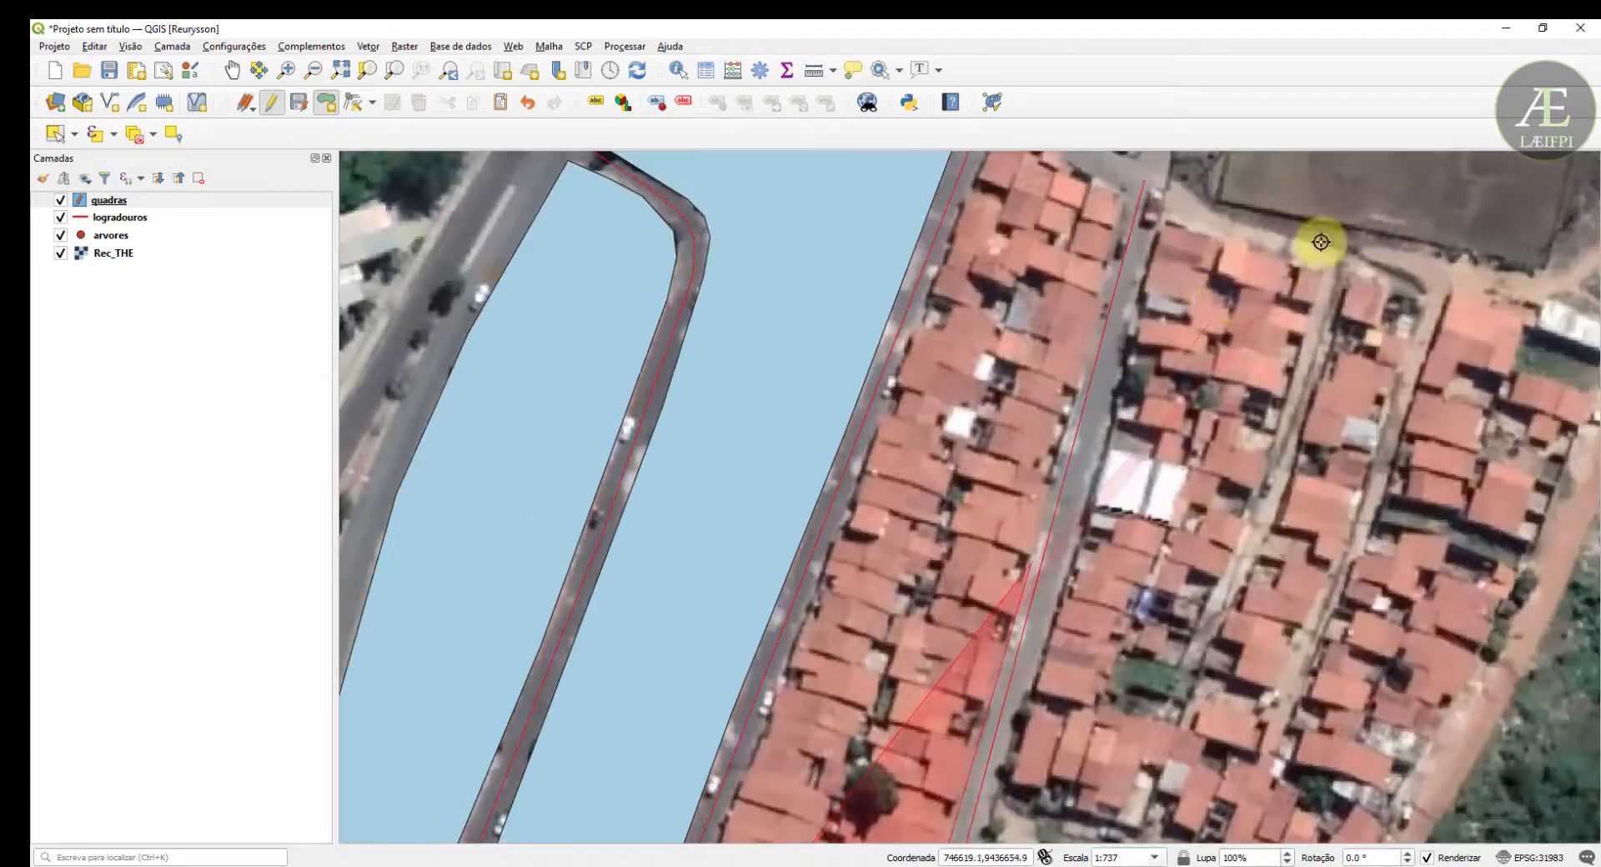
{"action": "scroll", "coordinate": [1135, 361], "scroll_direction": "up", "scroll_amount": 1}
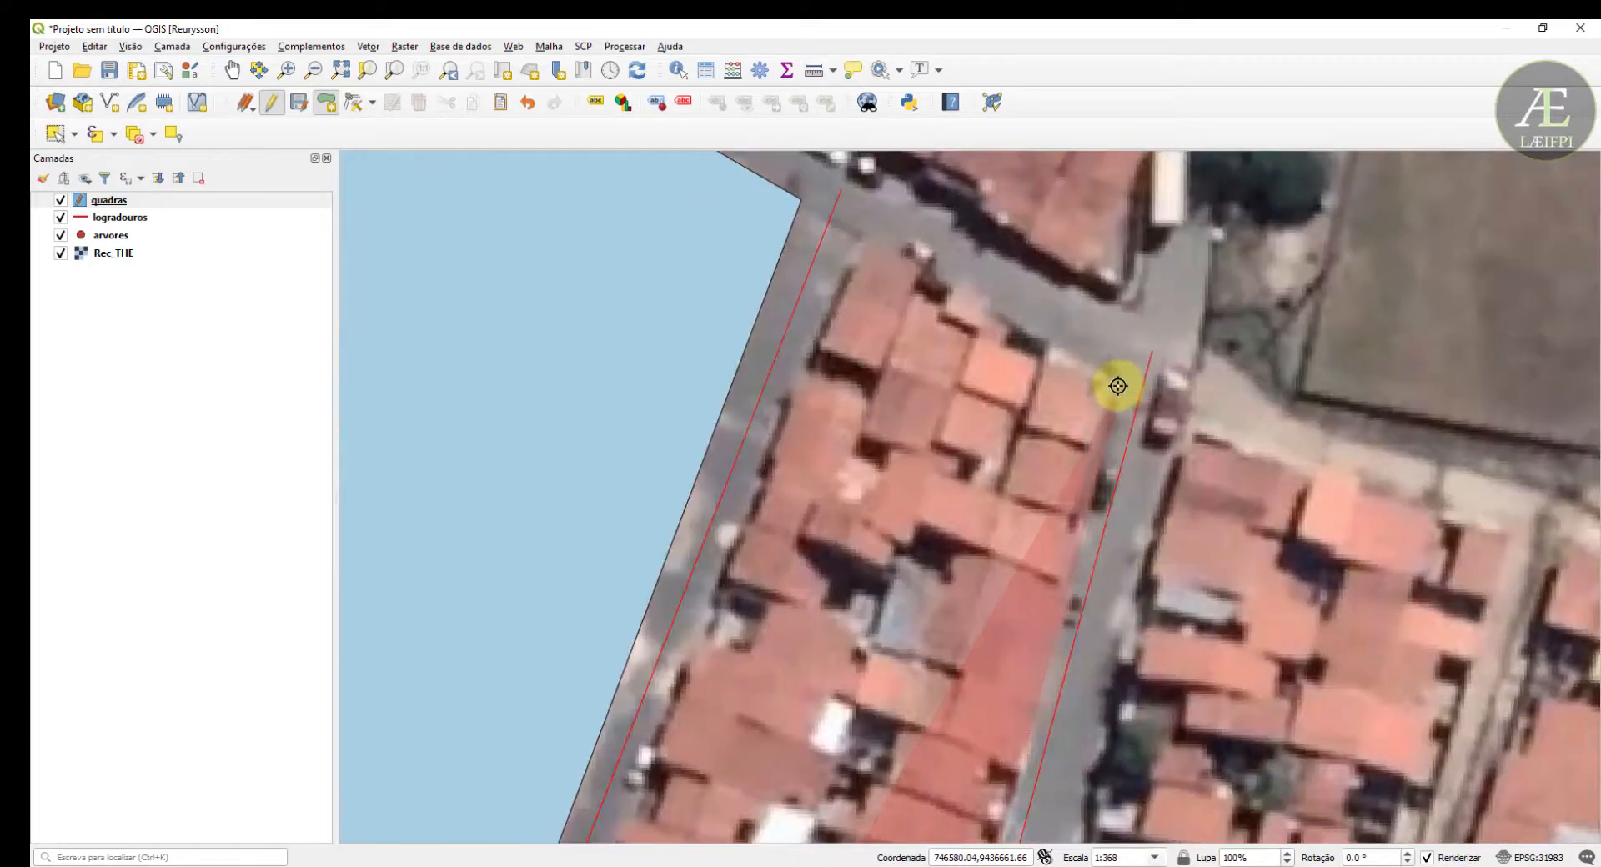
{"action": "left_click", "coordinate": [1113, 381]}
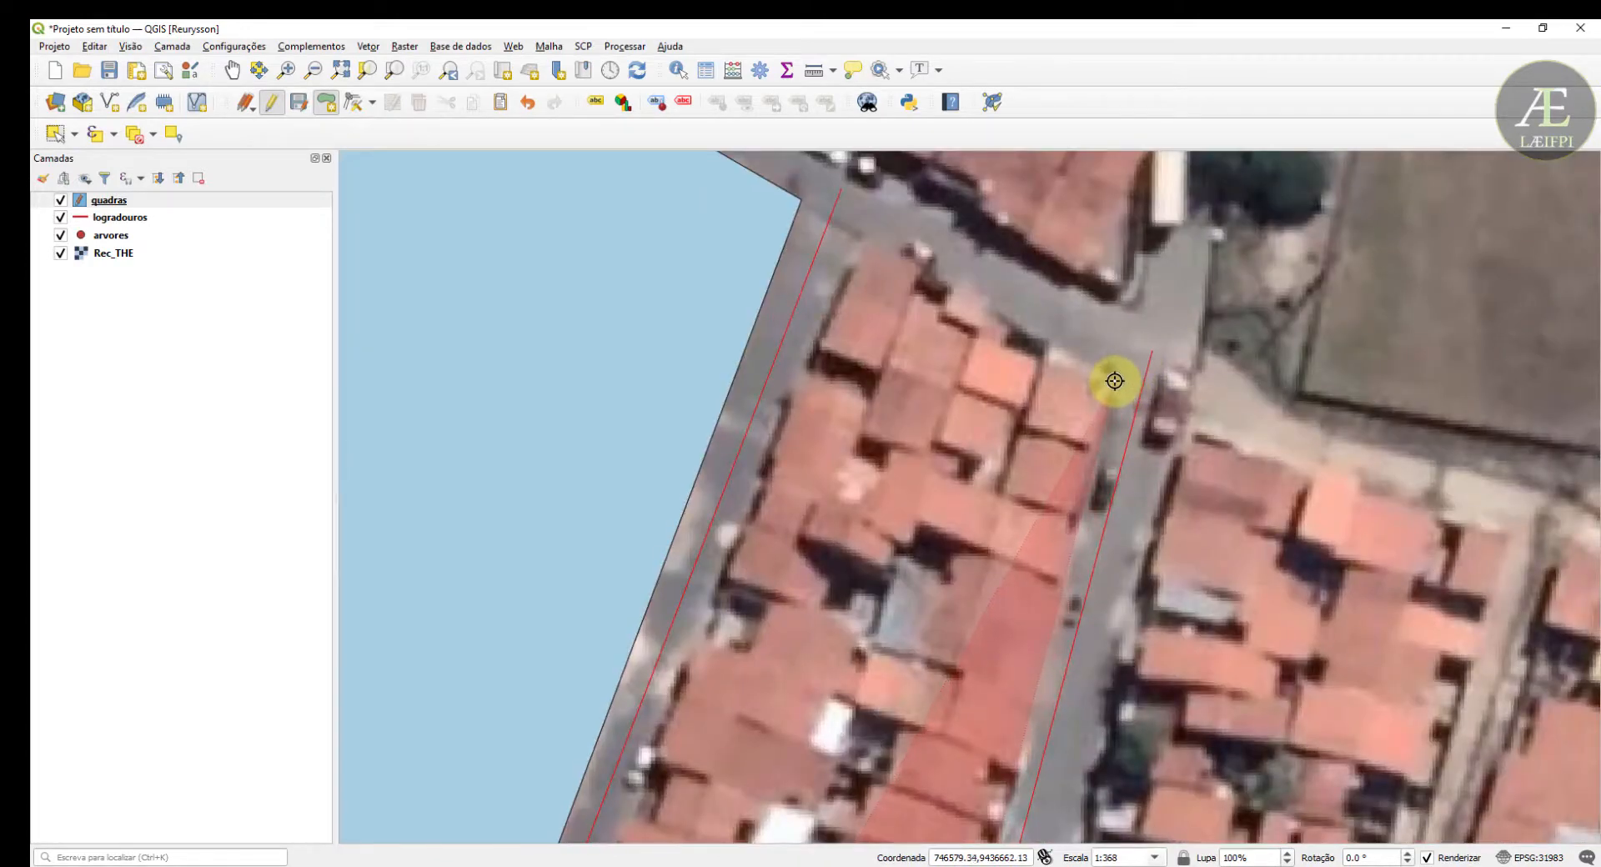
{"action": "left_click", "coordinate": [856, 232]}
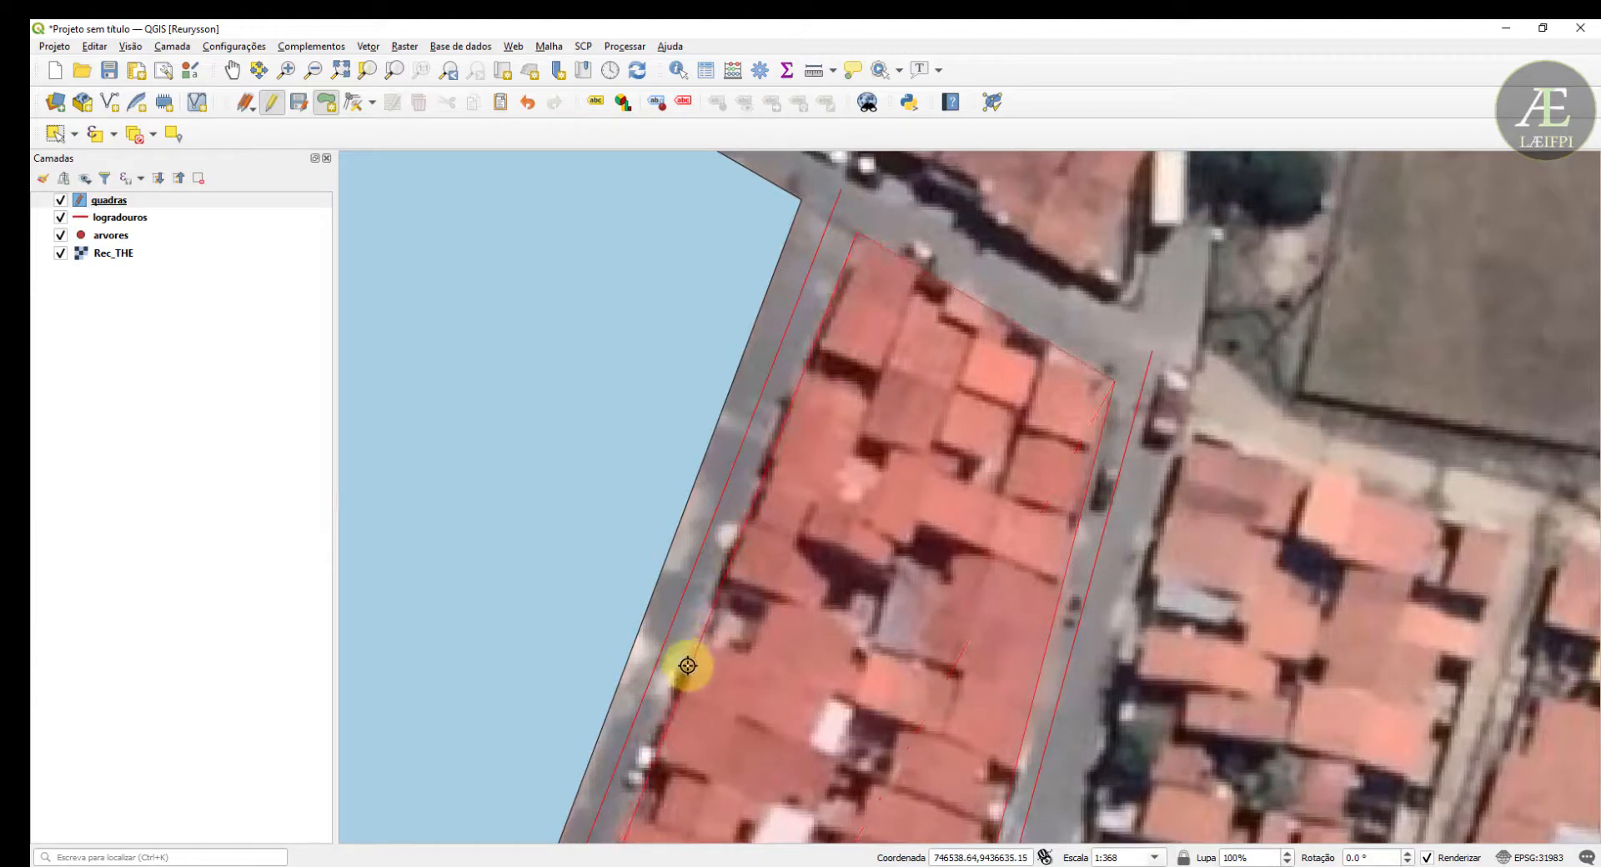
- Close the third block's polygon along its western street without entering an id, and end editing of quadras with the changes saved
{"action": "key", "text": "Down"}
{"action": "key", "text": "Down"}
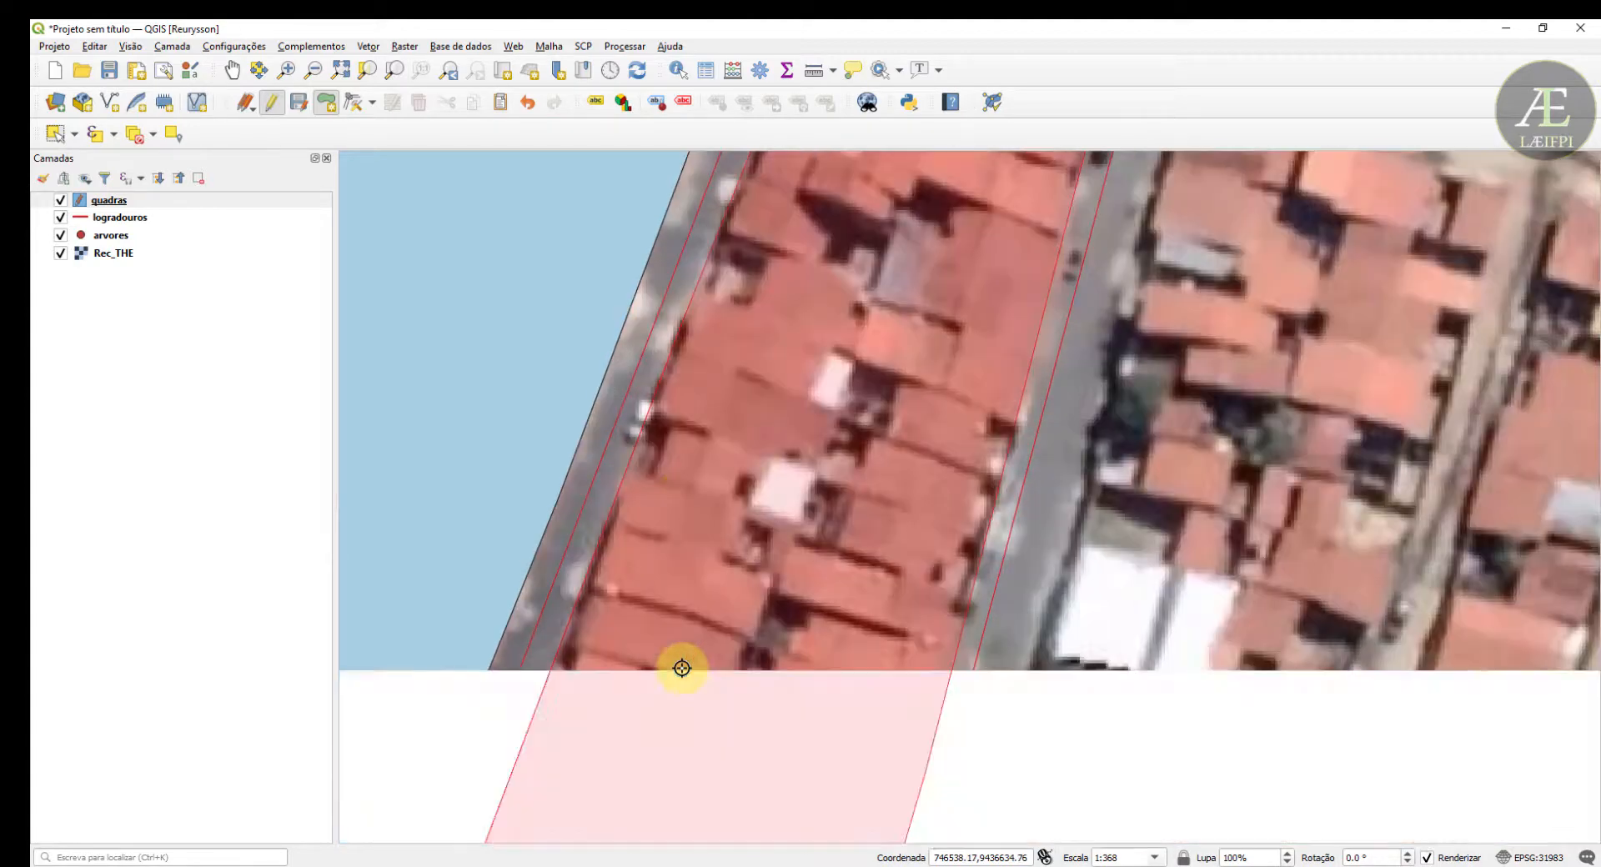
{"action": "key", "text": "Left"}
{"action": "scroll", "coordinate": [817, 746], "scroll_direction": "down", "scroll_amount": 1}
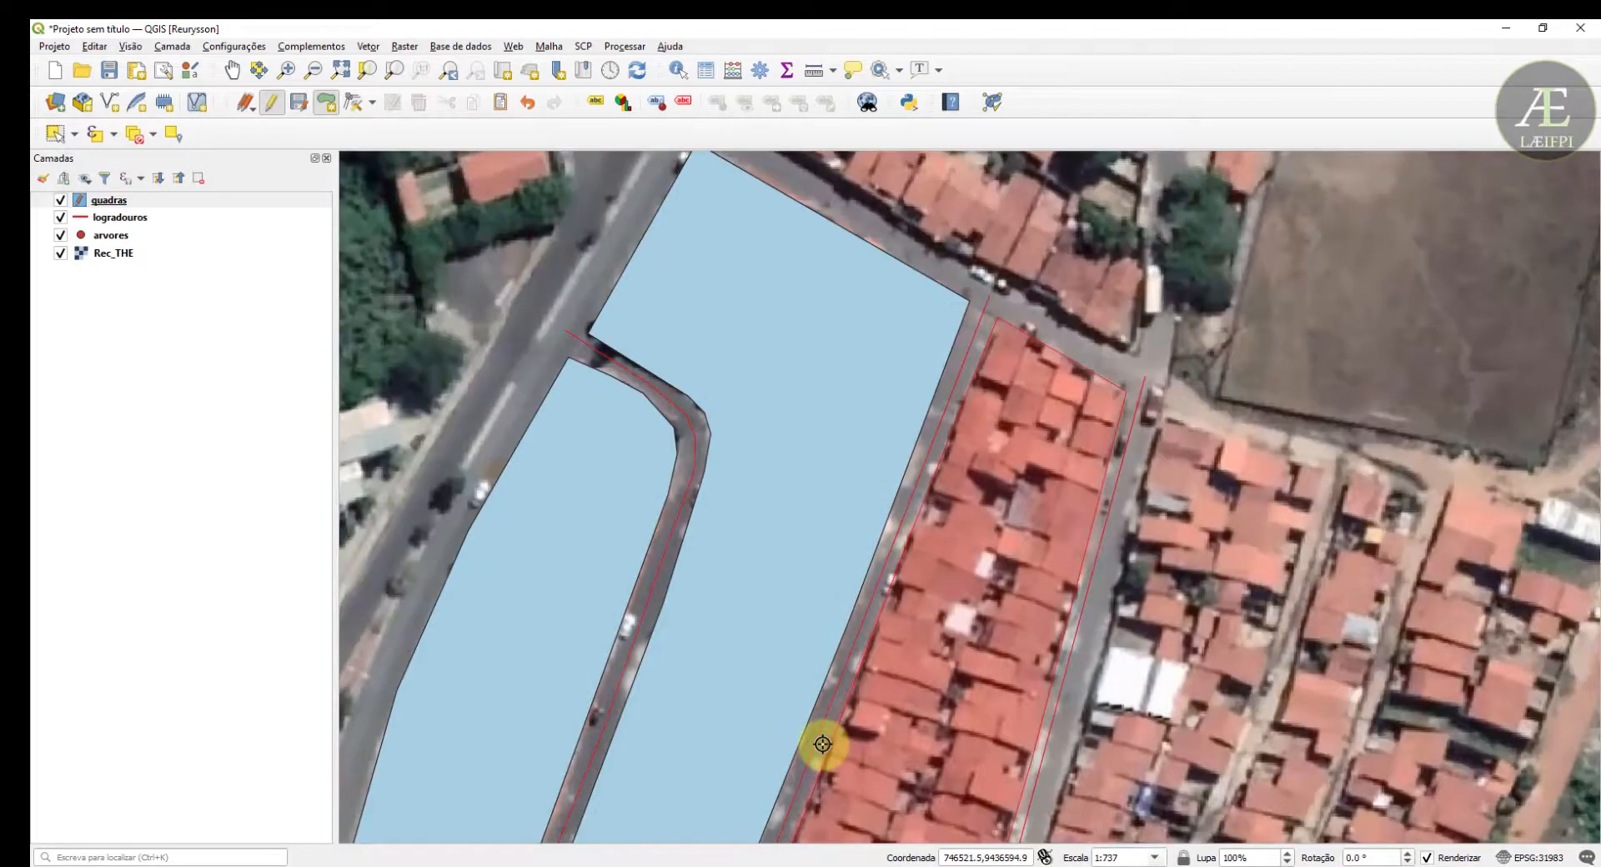
{"action": "key", "text": "Down"}
{"action": "key", "text": "Down"}
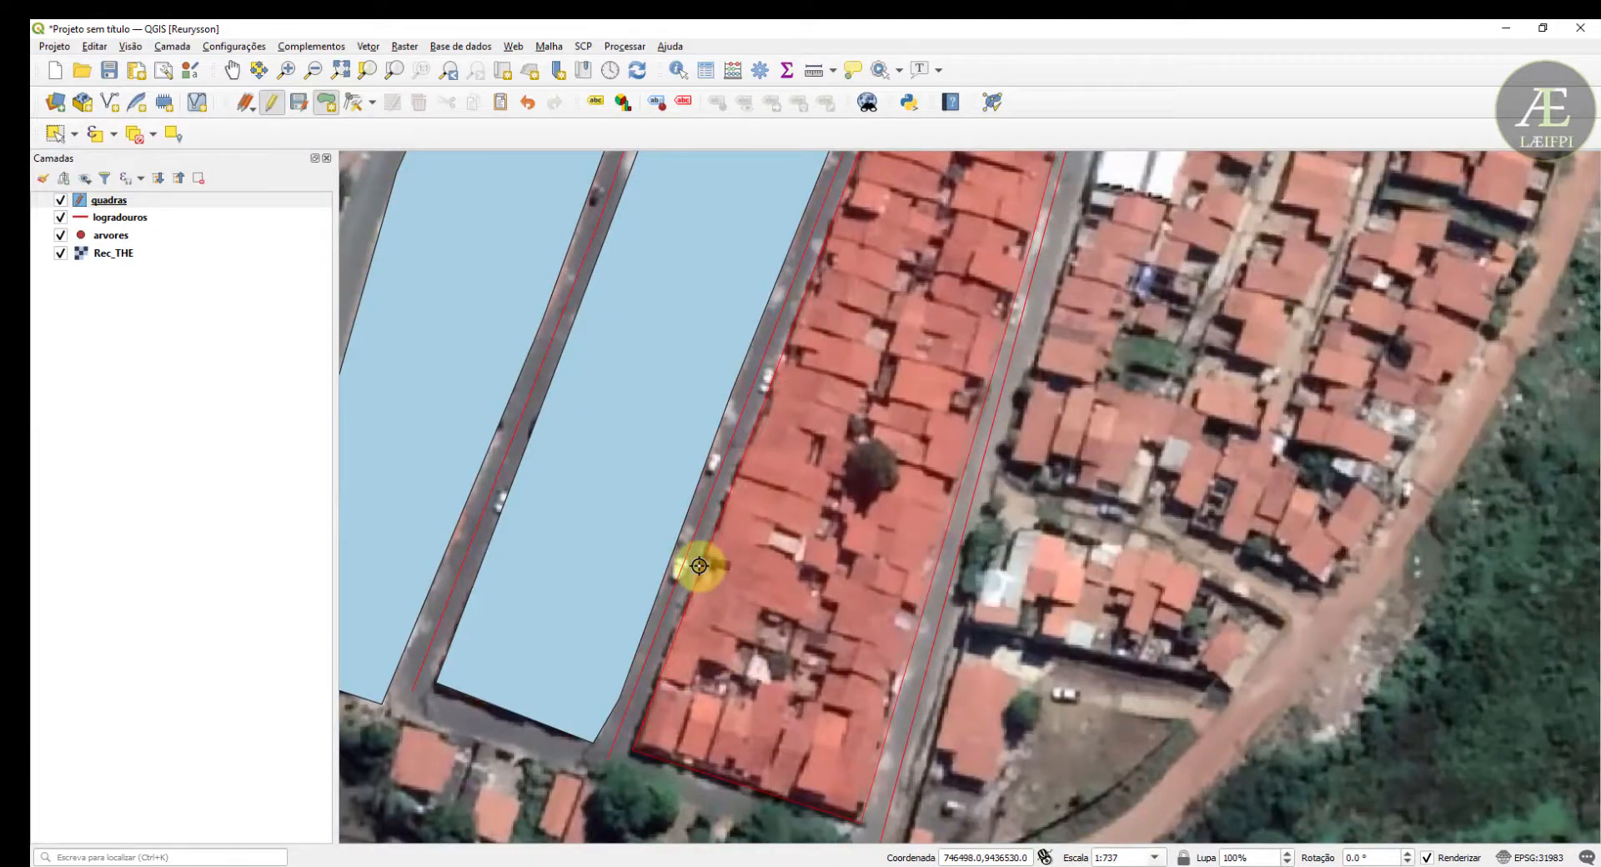
{"action": "scroll", "coordinate": [699, 565], "scroll_direction": "up", "scroll_amount": 1}
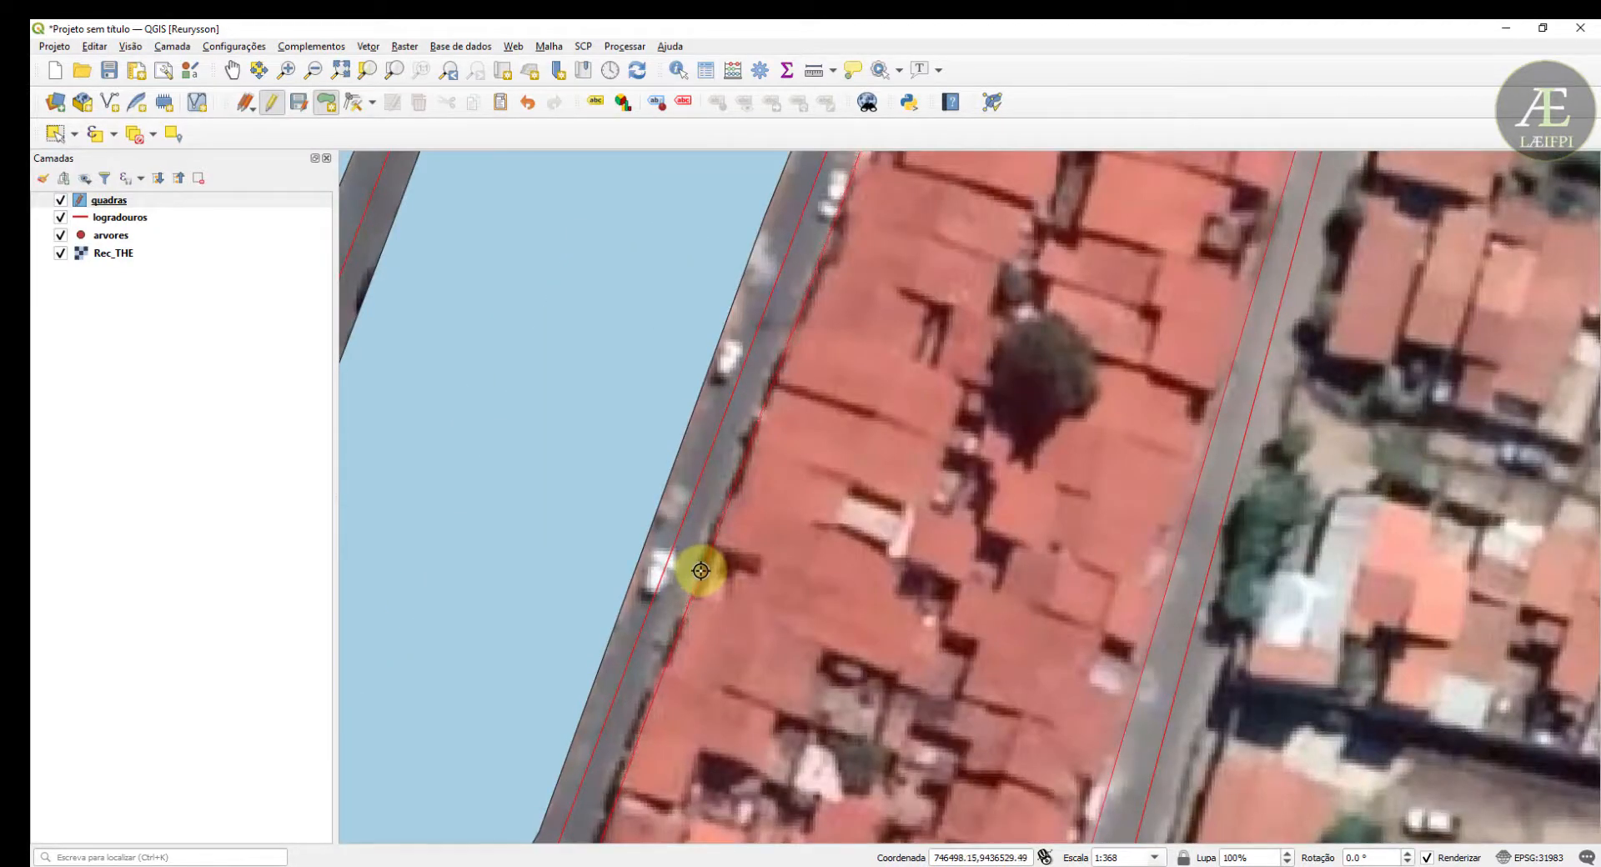
{"action": "right_click", "coordinate": [701, 570]}
{"action": "left_click", "coordinate": [867, 674]}
{"action": "scroll", "coordinate": [876, 664], "scroll_direction": "down", "scroll_amount": 2}
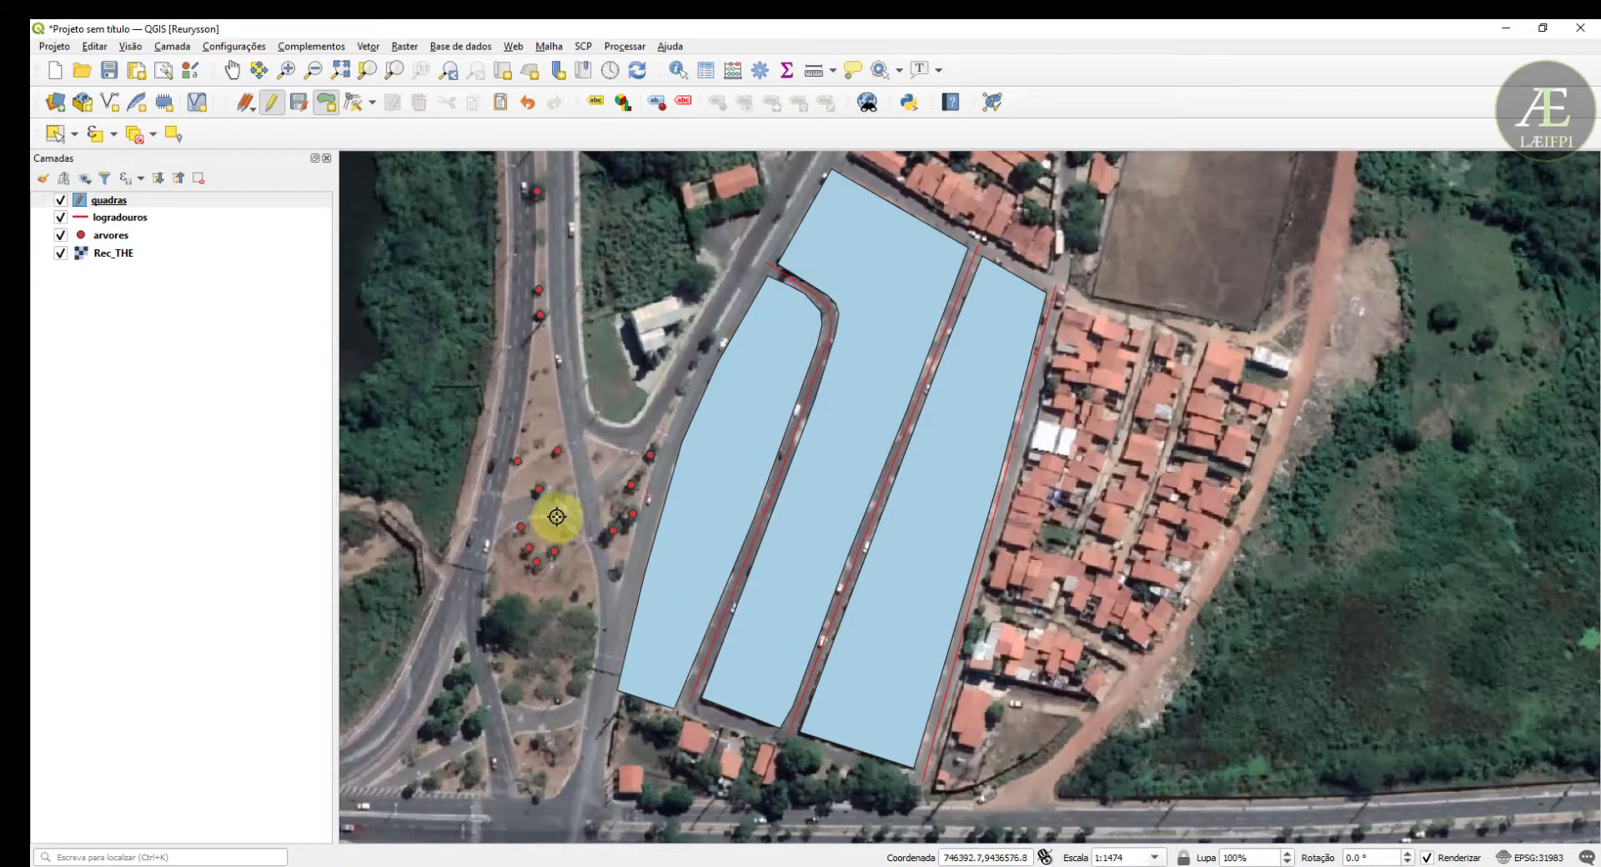
{"action": "left_click", "coordinate": [272, 102]}
{"action": "left_click", "coordinate": [782, 465]}
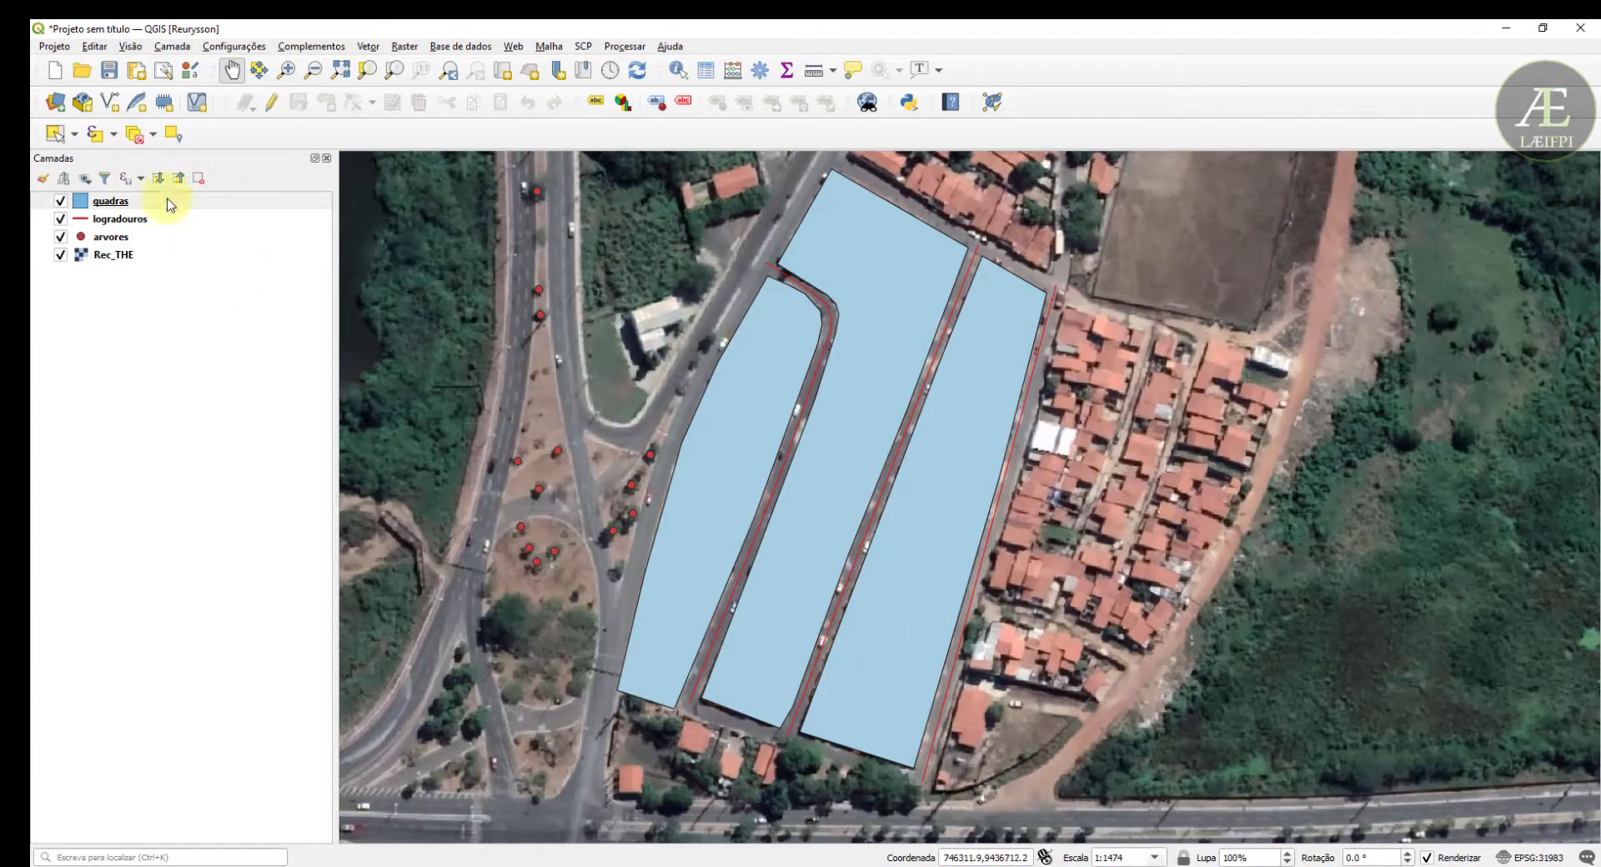
- Open the symbology properties of the quadras layer
{"action": "right_click", "coordinate": [94, 204]}
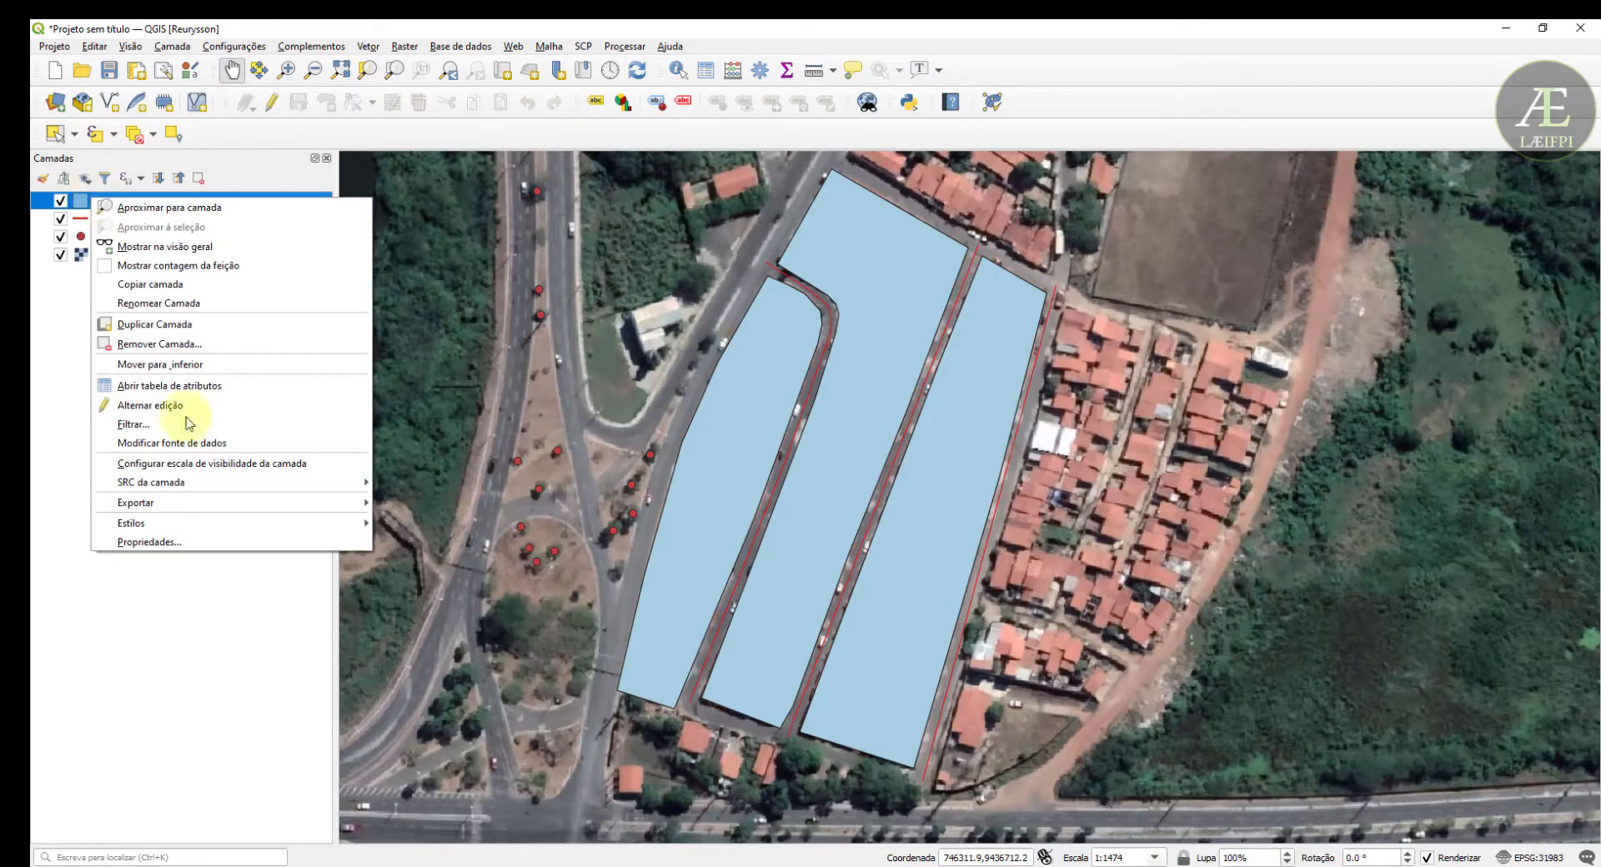
{"action": "left_click", "coordinate": [215, 542]}
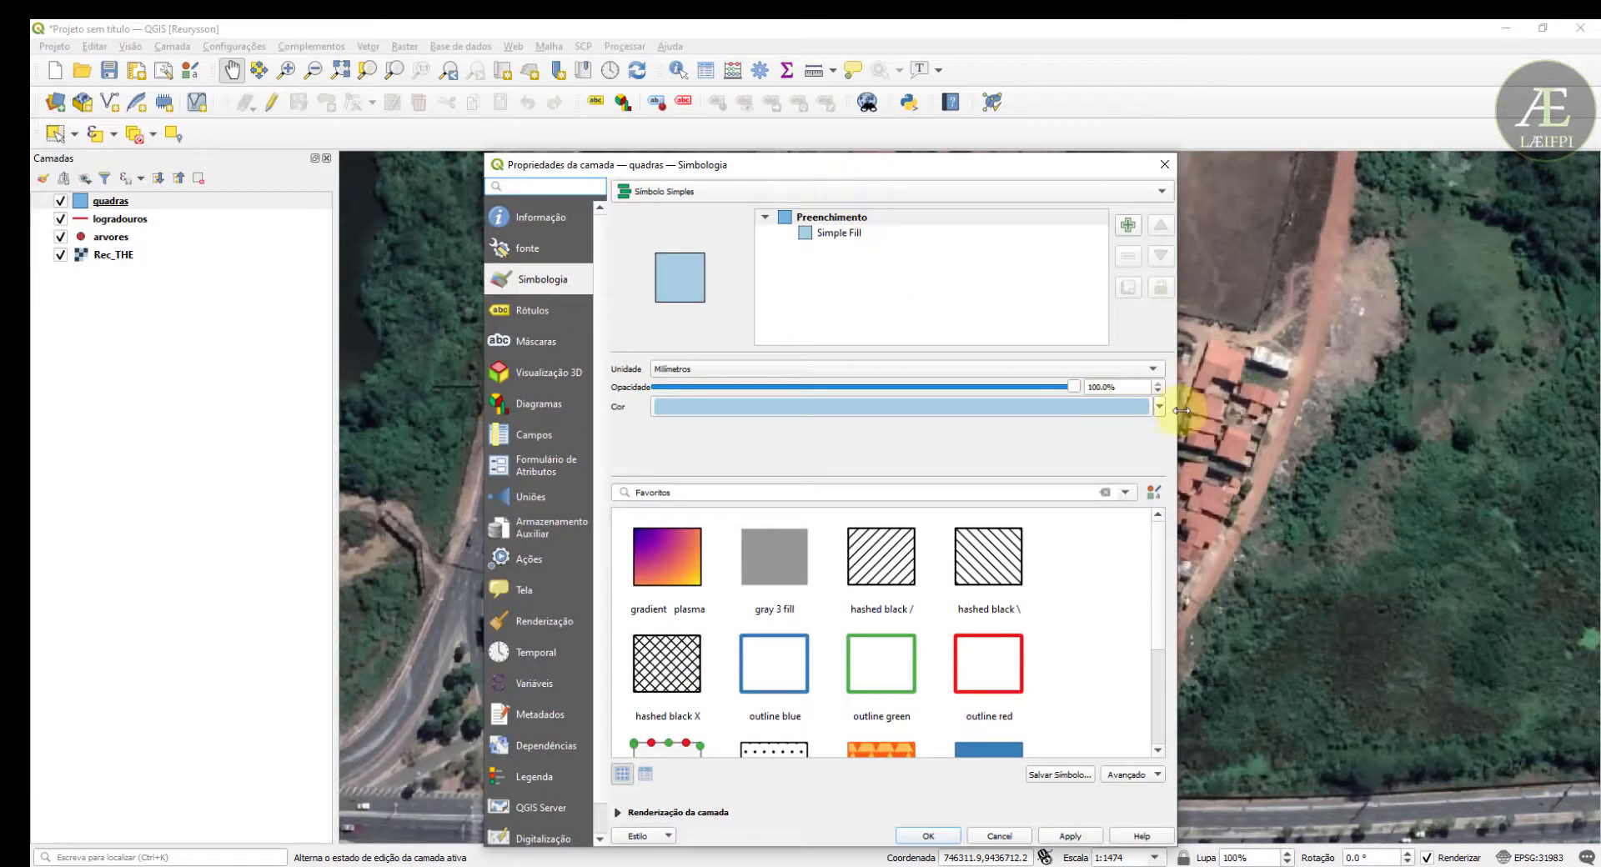
- Try a teal fill colour for the quadras polygons
{"action": "left_click", "coordinate": [1159, 407]}
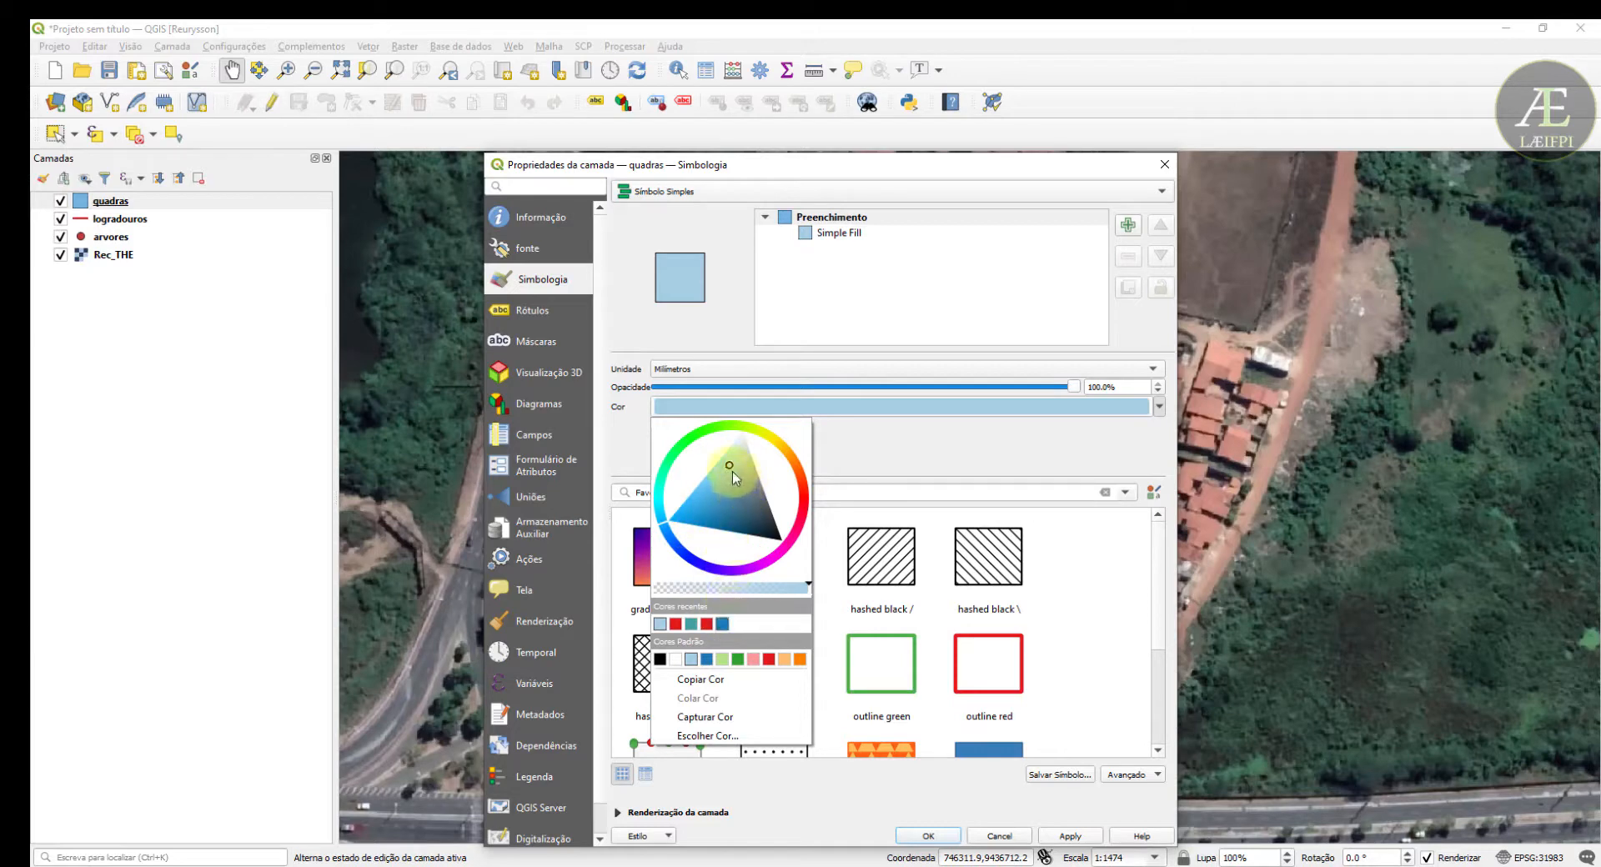
{"action": "mouse_move", "coordinate": [732, 472]}
{"action": "left_mouse_down"}
{"action": "mouse_move", "coordinate": [730, 456]}
{"action": "mouse_move", "coordinate": [702, 498]}
{"action": "mouse_move", "coordinate": [759, 528]}
{"action": "mouse_move", "coordinate": [743, 452]}
{"action": "mouse_move", "coordinate": [712, 505]}
{"action": "mouse_move", "coordinate": [743, 517]}
{"action": "mouse_move", "coordinate": [733, 496]}
{"action": "mouse_move", "coordinate": [660, 502]}
{"action": "mouse_move", "coordinate": [682, 442]}
{"action": "mouse_move", "coordinate": [761, 440]}
{"action": "mouse_move", "coordinate": [792, 469]}
{"action": "mouse_move", "coordinate": [797, 507]}
{"action": "mouse_move", "coordinate": [776, 438]}
{"action": "mouse_move", "coordinate": [732, 424]}
{"action": "mouse_move", "coordinate": [694, 440]}
{"action": "mouse_move", "coordinate": [656, 493]}
{"action": "left_mouse_up"}
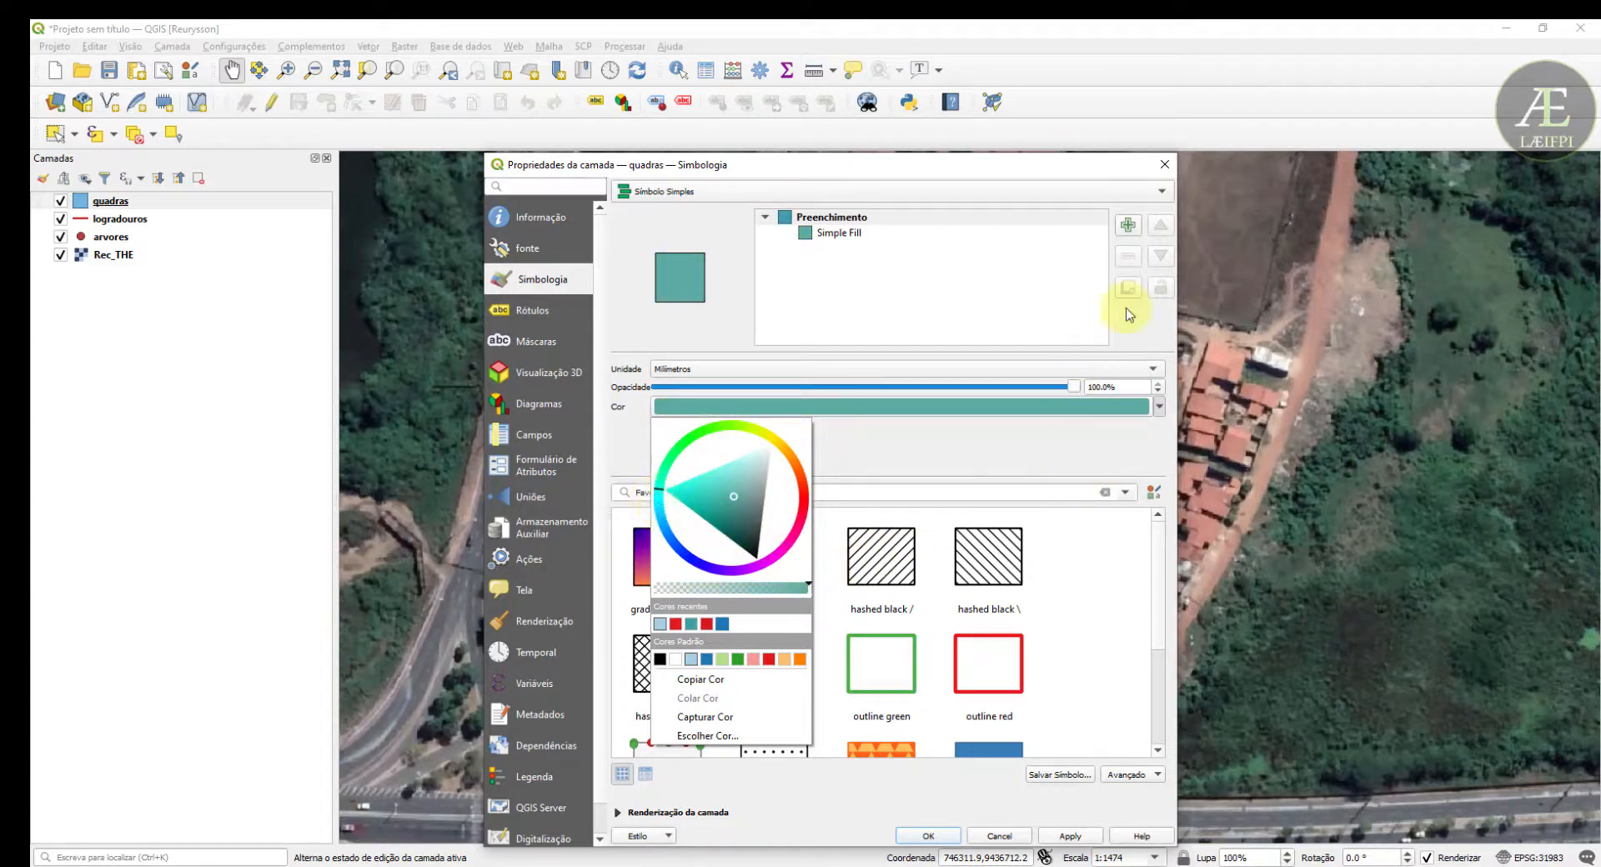
{"action": "left_click", "coordinate": [1139, 533]}
- Apply the "outline green" preset symbol to the quadras layer and check the block outlines over the image
{"action": "scroll", "coordinate": [1142, 617], "scroll_direction": "down", "scroll_amount": 3}
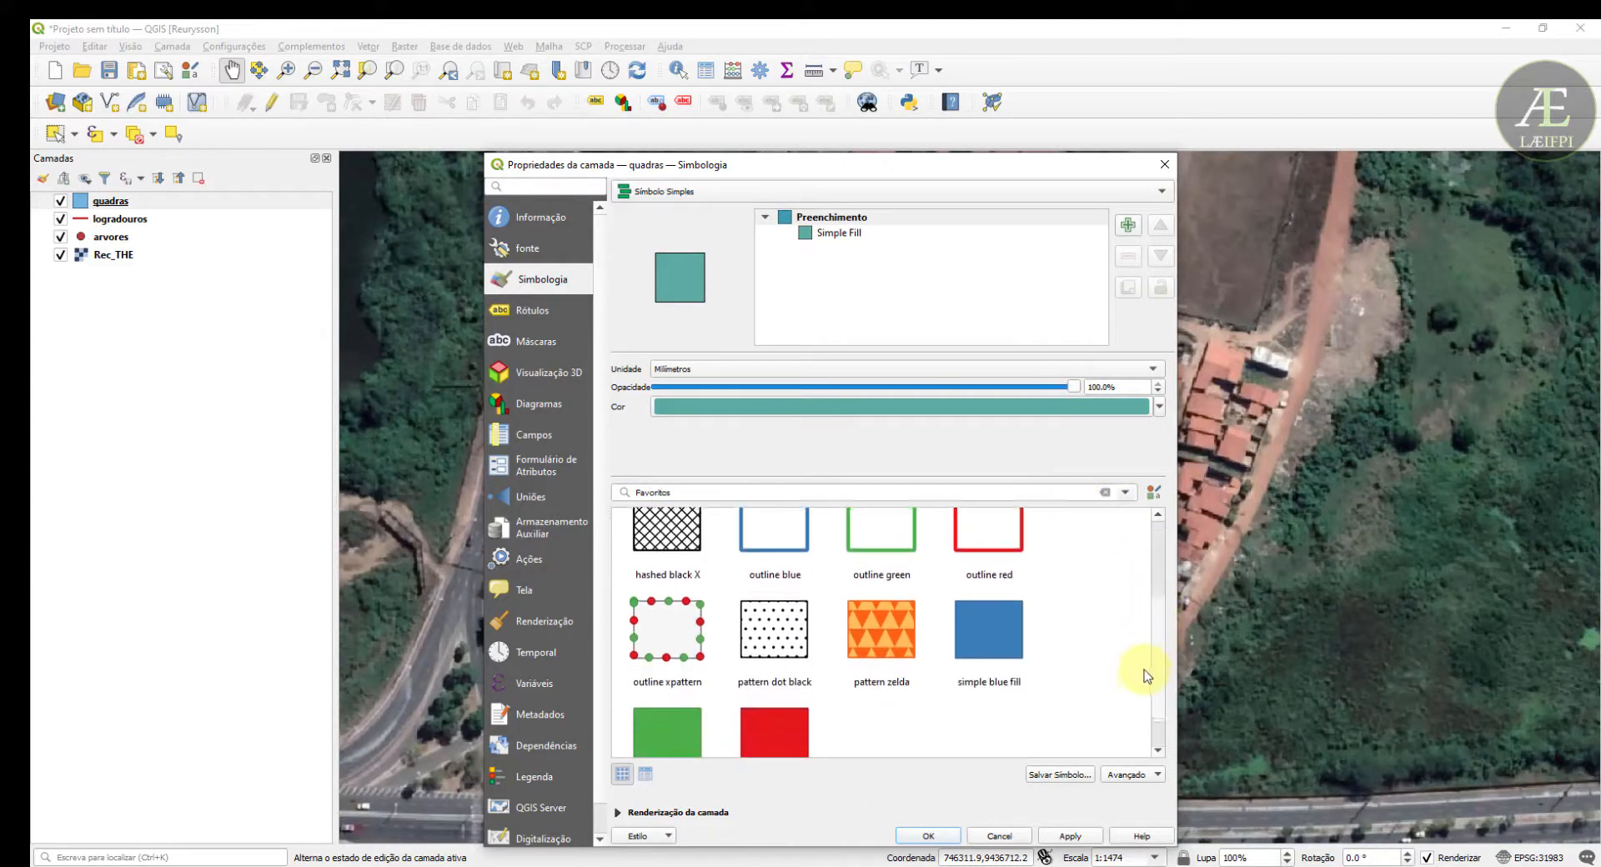
{"action": "scroll", "coordinate": [1139, 689], "scroll_direction": "up", "scroll_amount": 5}
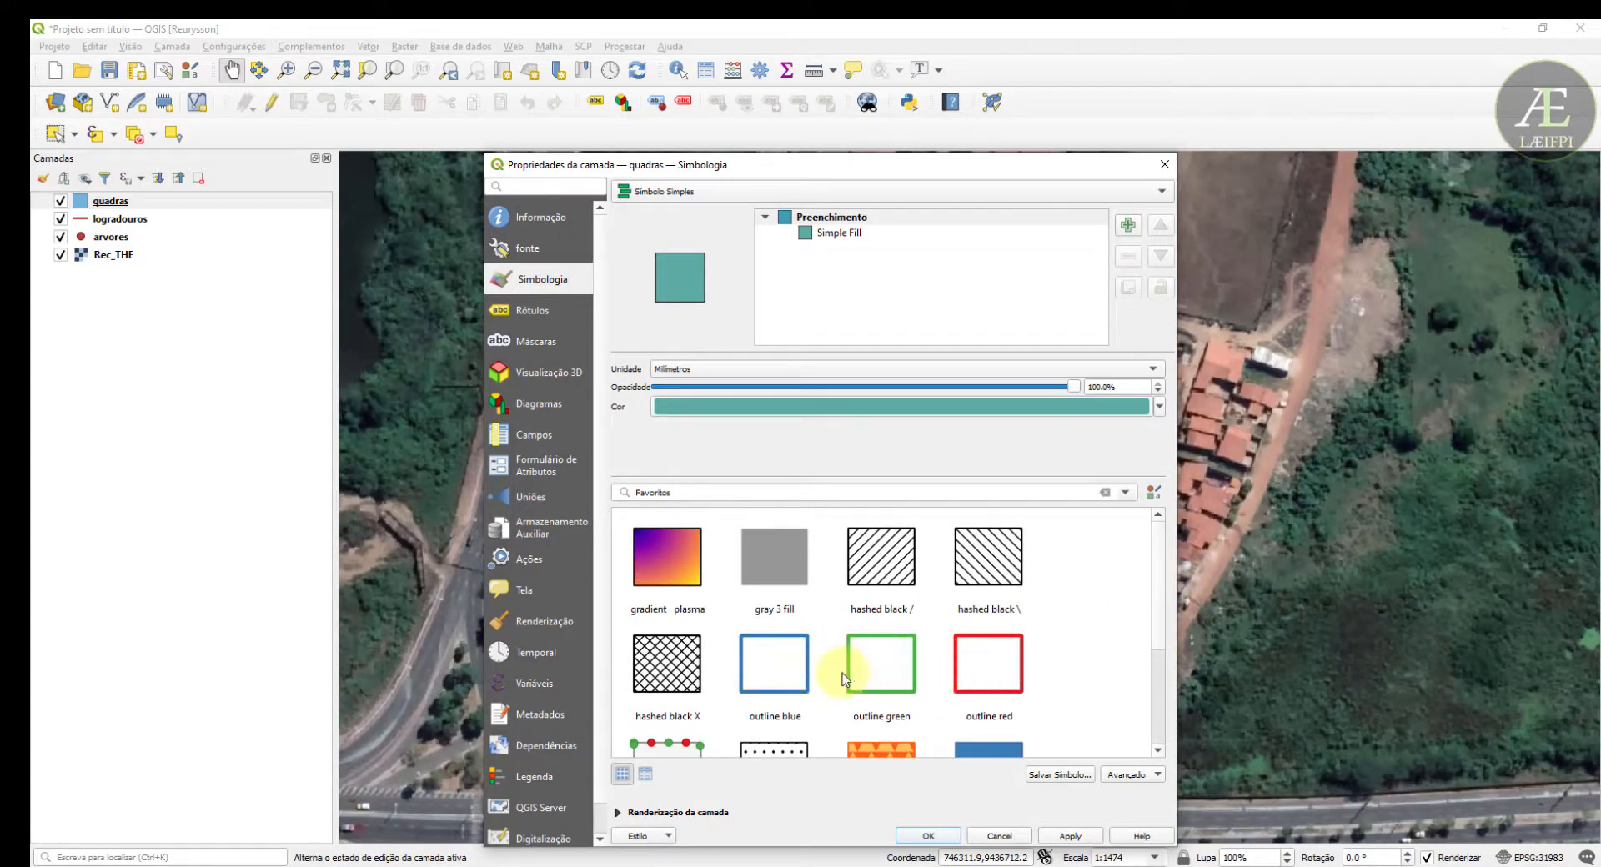
{"action": "left_click", "coordinate": [891, 672]}
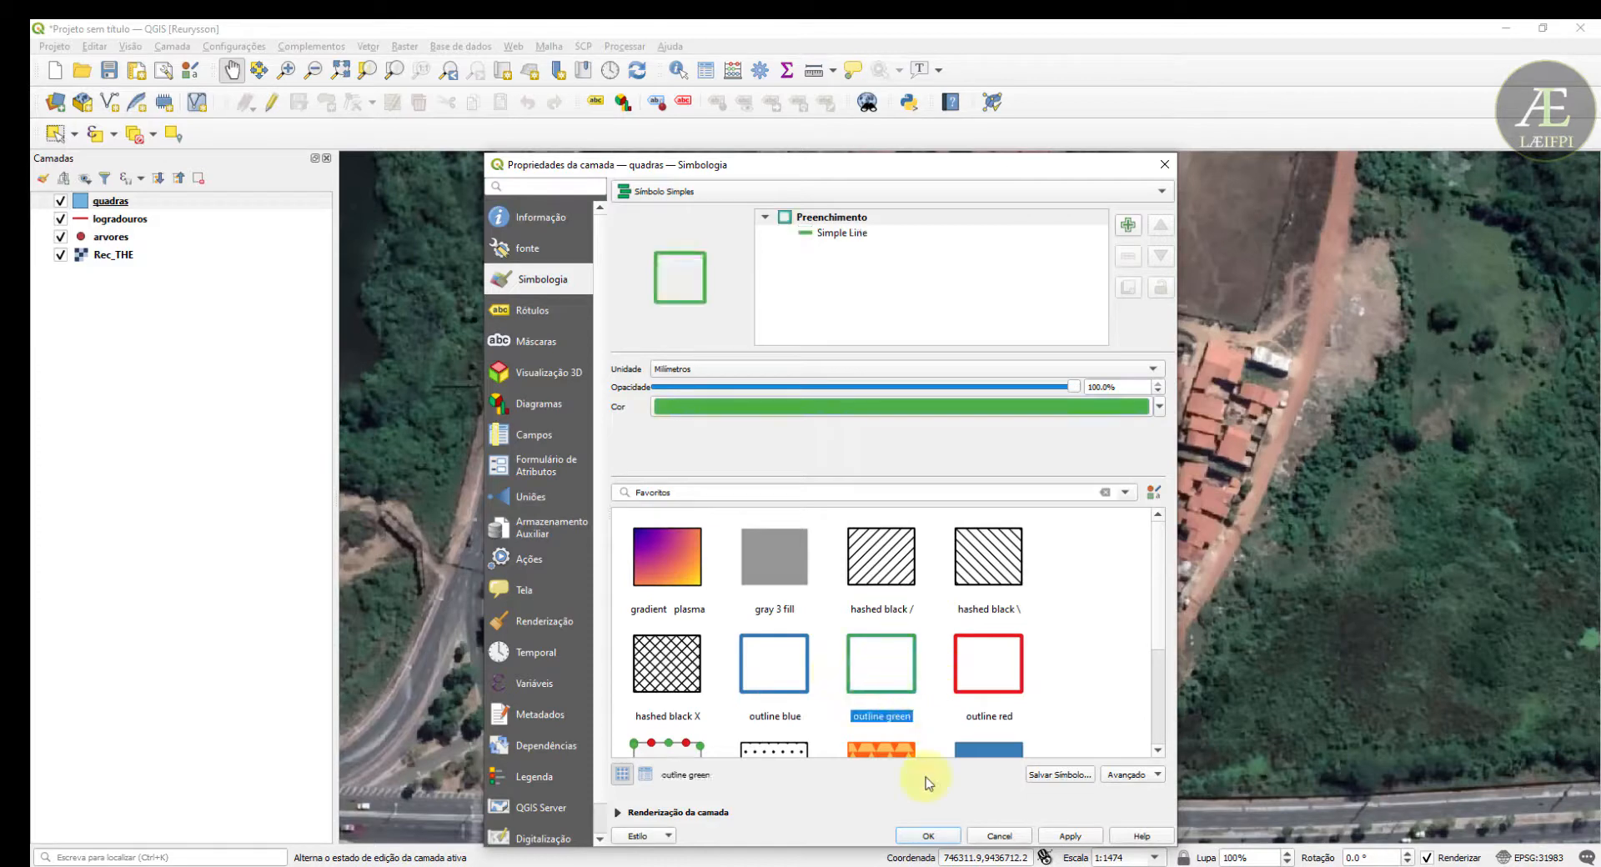
{"action": "left_click", "coordinate": [1077, 837]}
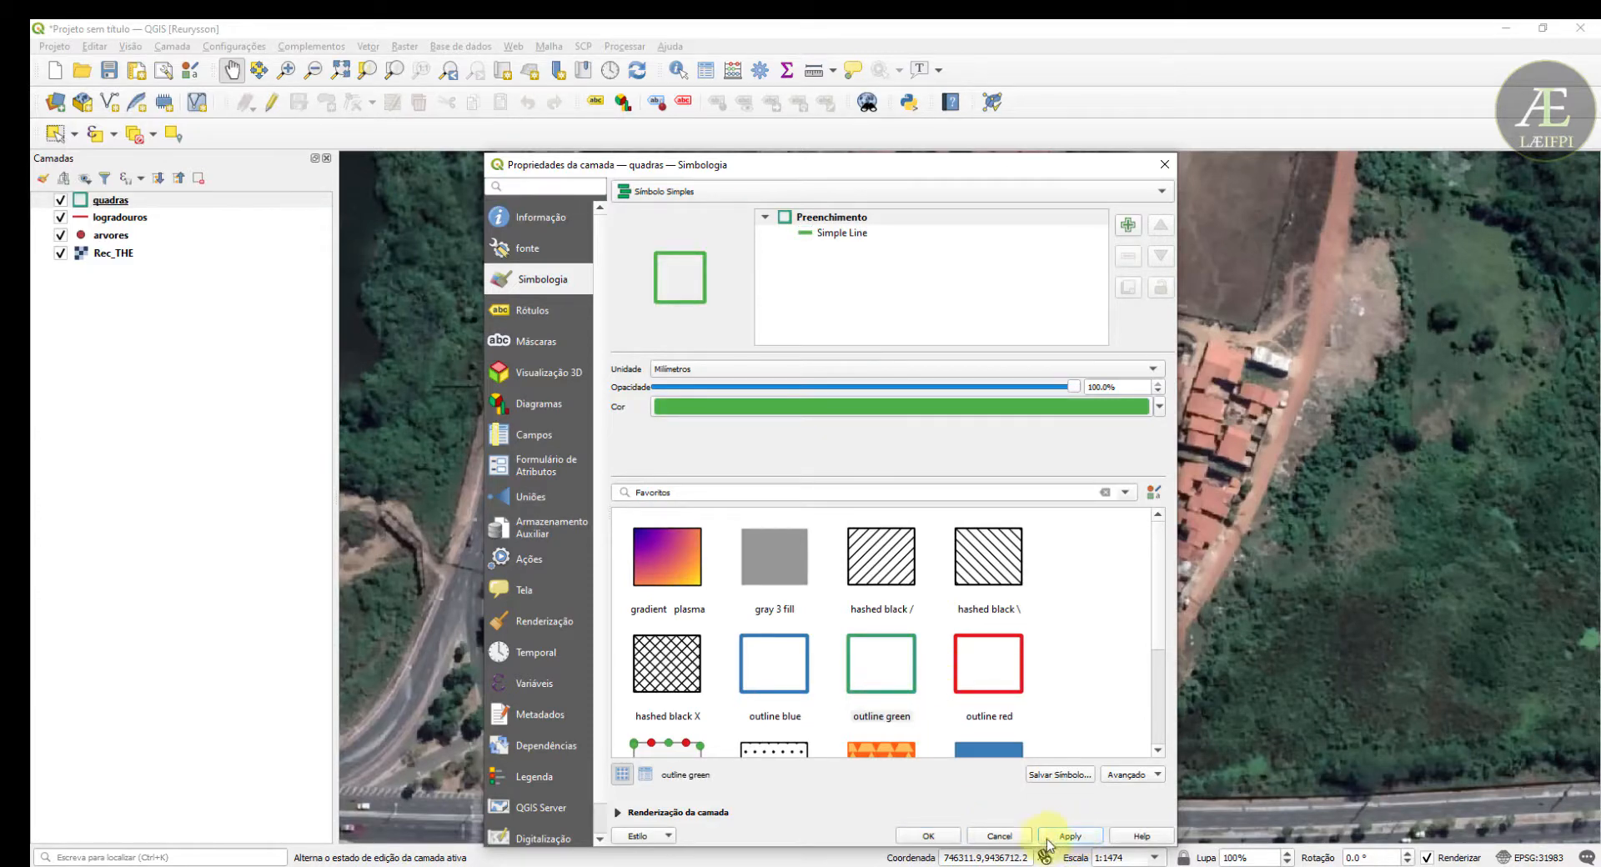
{"action": "left_click", "coordinate": [929, 835]}
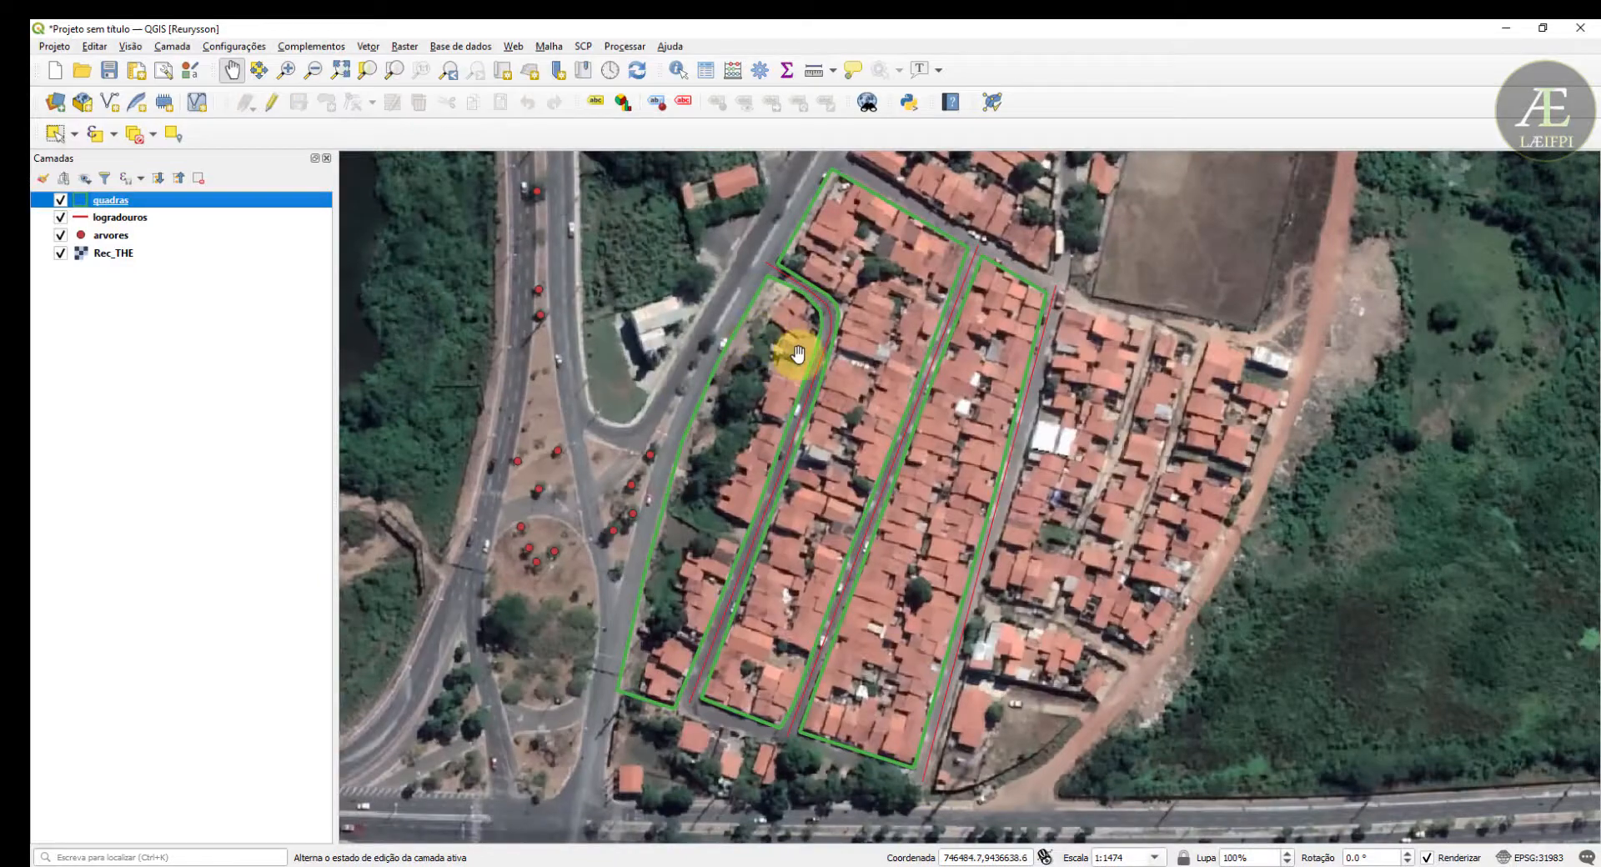
{"action": "scroll", "coordinate": [778, 572], "scroll_direction": "up", "scroll_amount": 1}
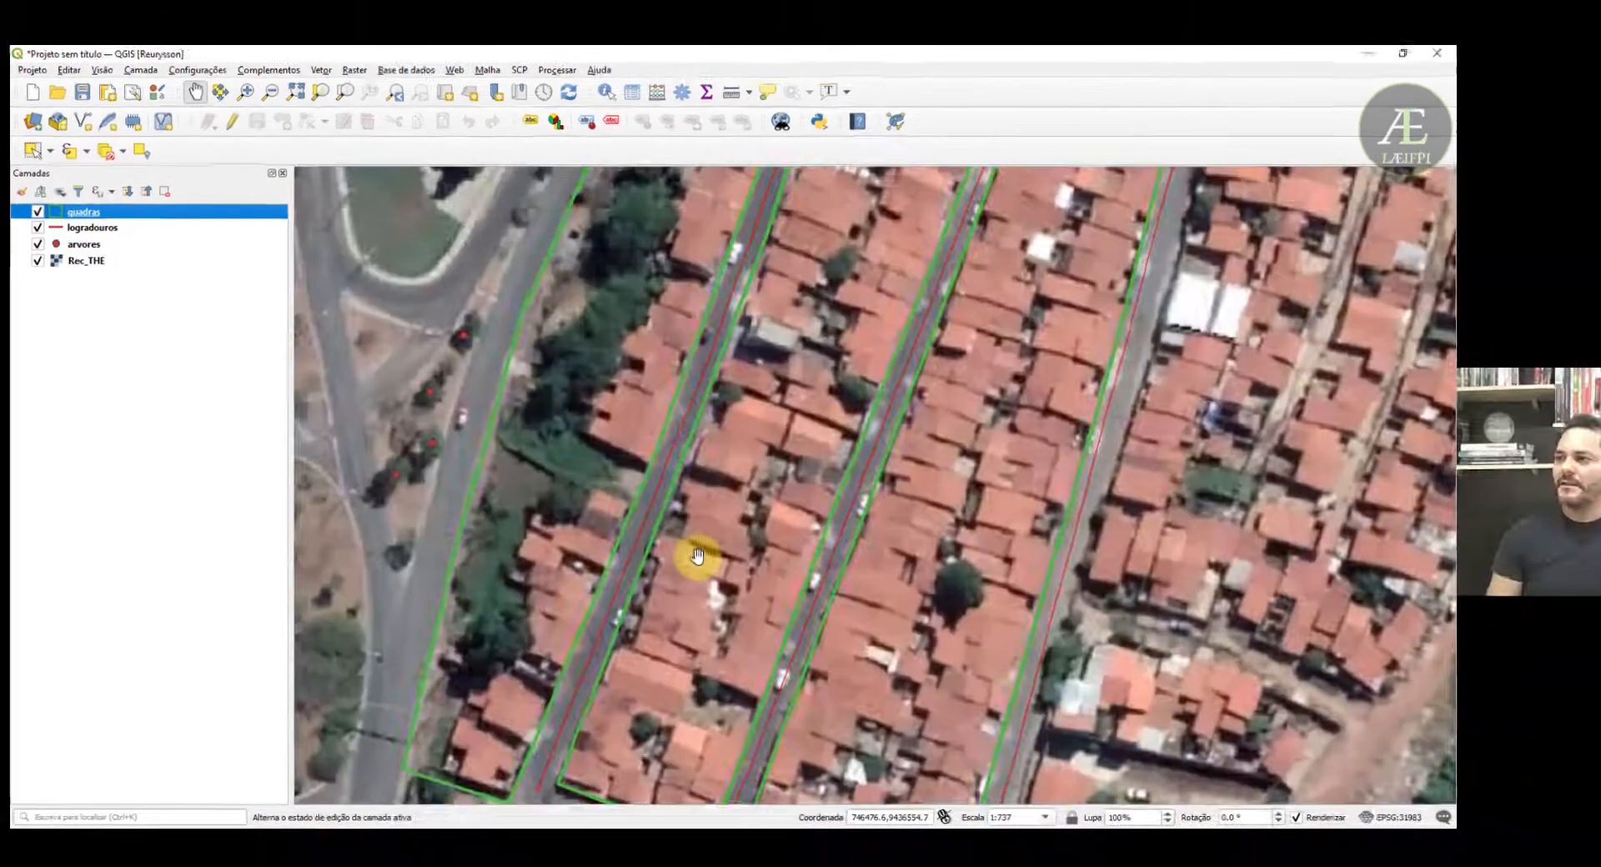
{"action": "scroll", "coordinate": [697, 555], "scroll_direction": "down", "scroll_amount": 1}
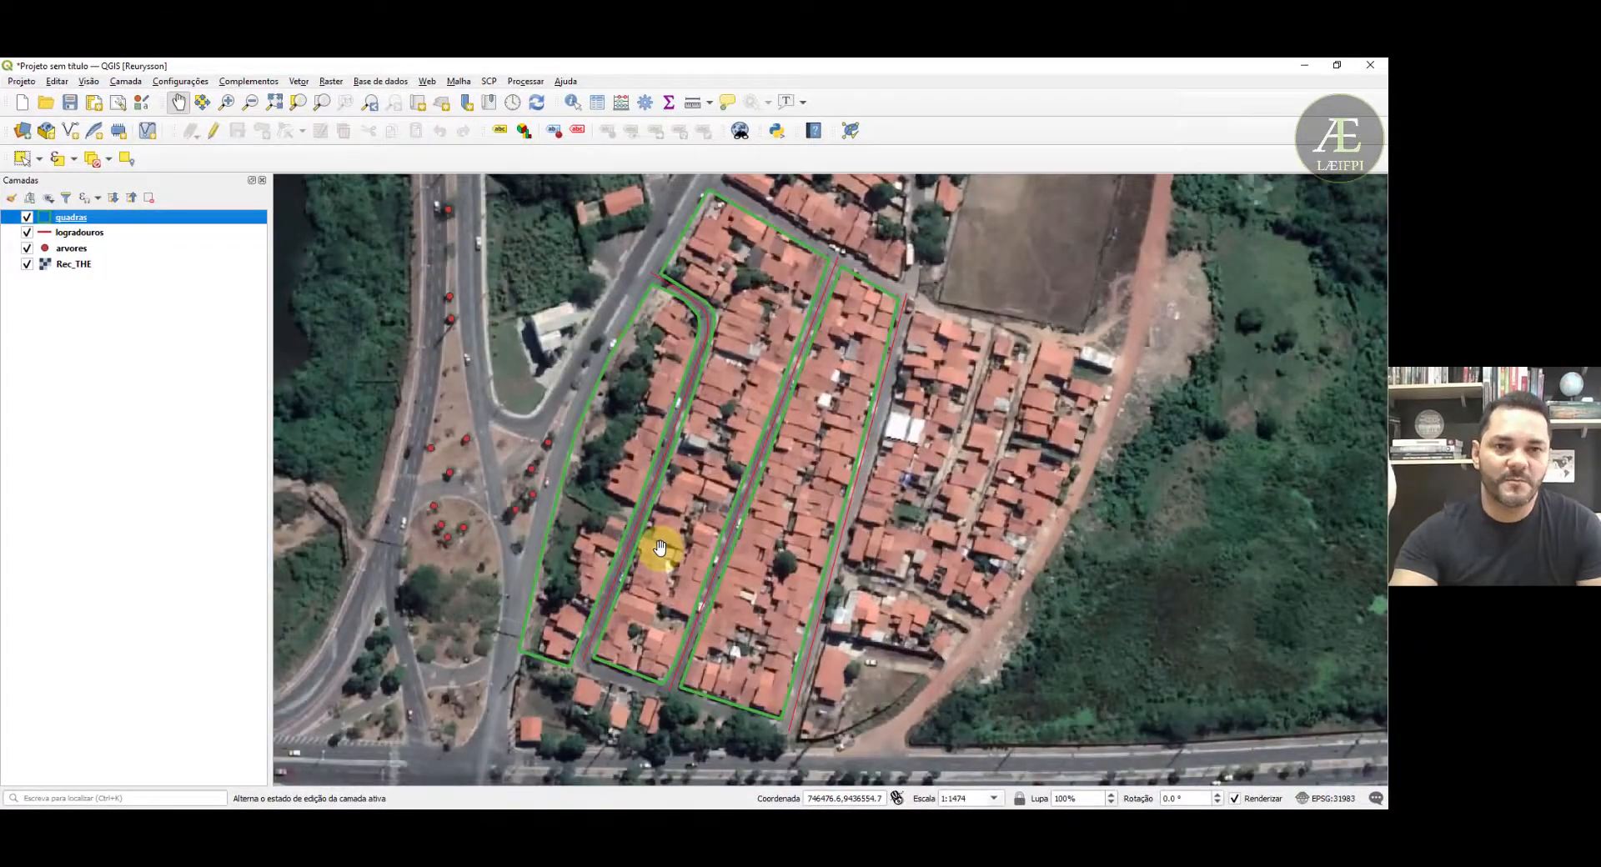